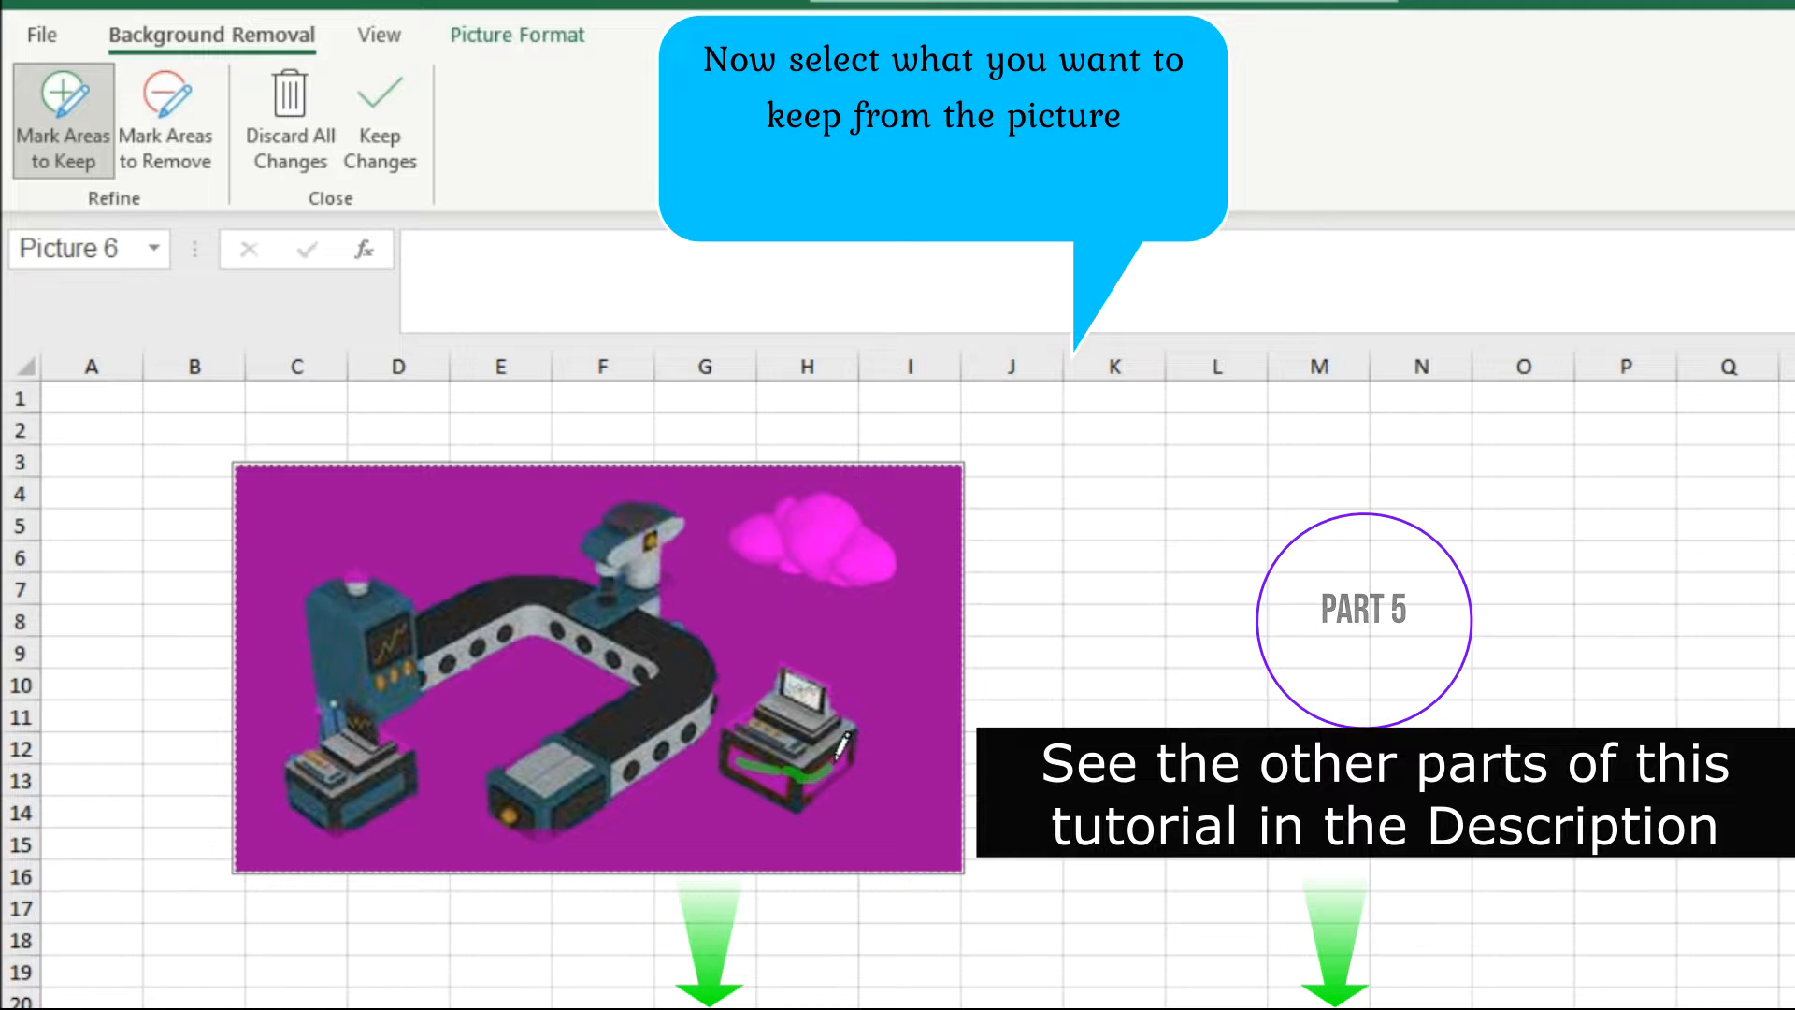
- Mark the cloud and the laptop above the orange desk as areas to keep, apply the background removal, and move the picture over columns F to M
{"action": "mouse_move", "coordinate": [784, 525]}
{"action": "left_mouse_down"}
{"action": "mouse_move", "coordinate": [813, 512]}
{"action": "mouse_move", "coordinate": [884, 553]}
{"action": "left_mouse_up"}
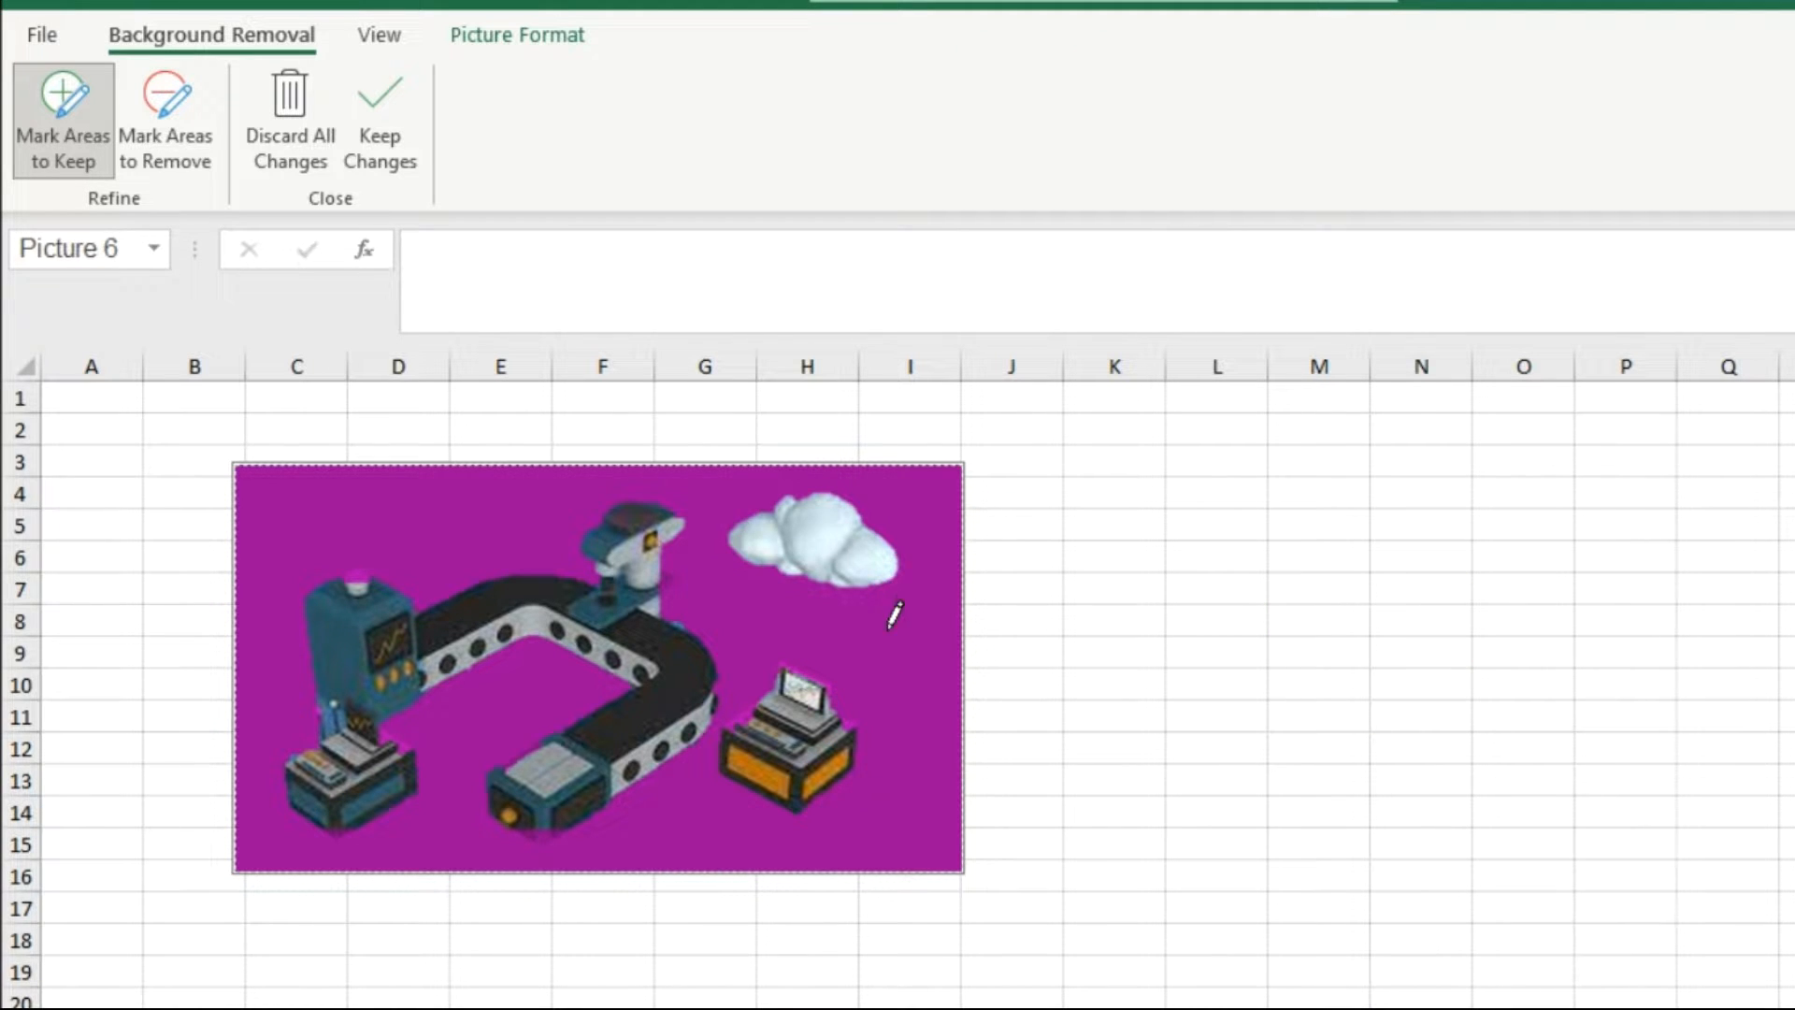
{"action": "left_click_drag", "start_coordinate": [804, 671], "coordinate": [782, 657]}
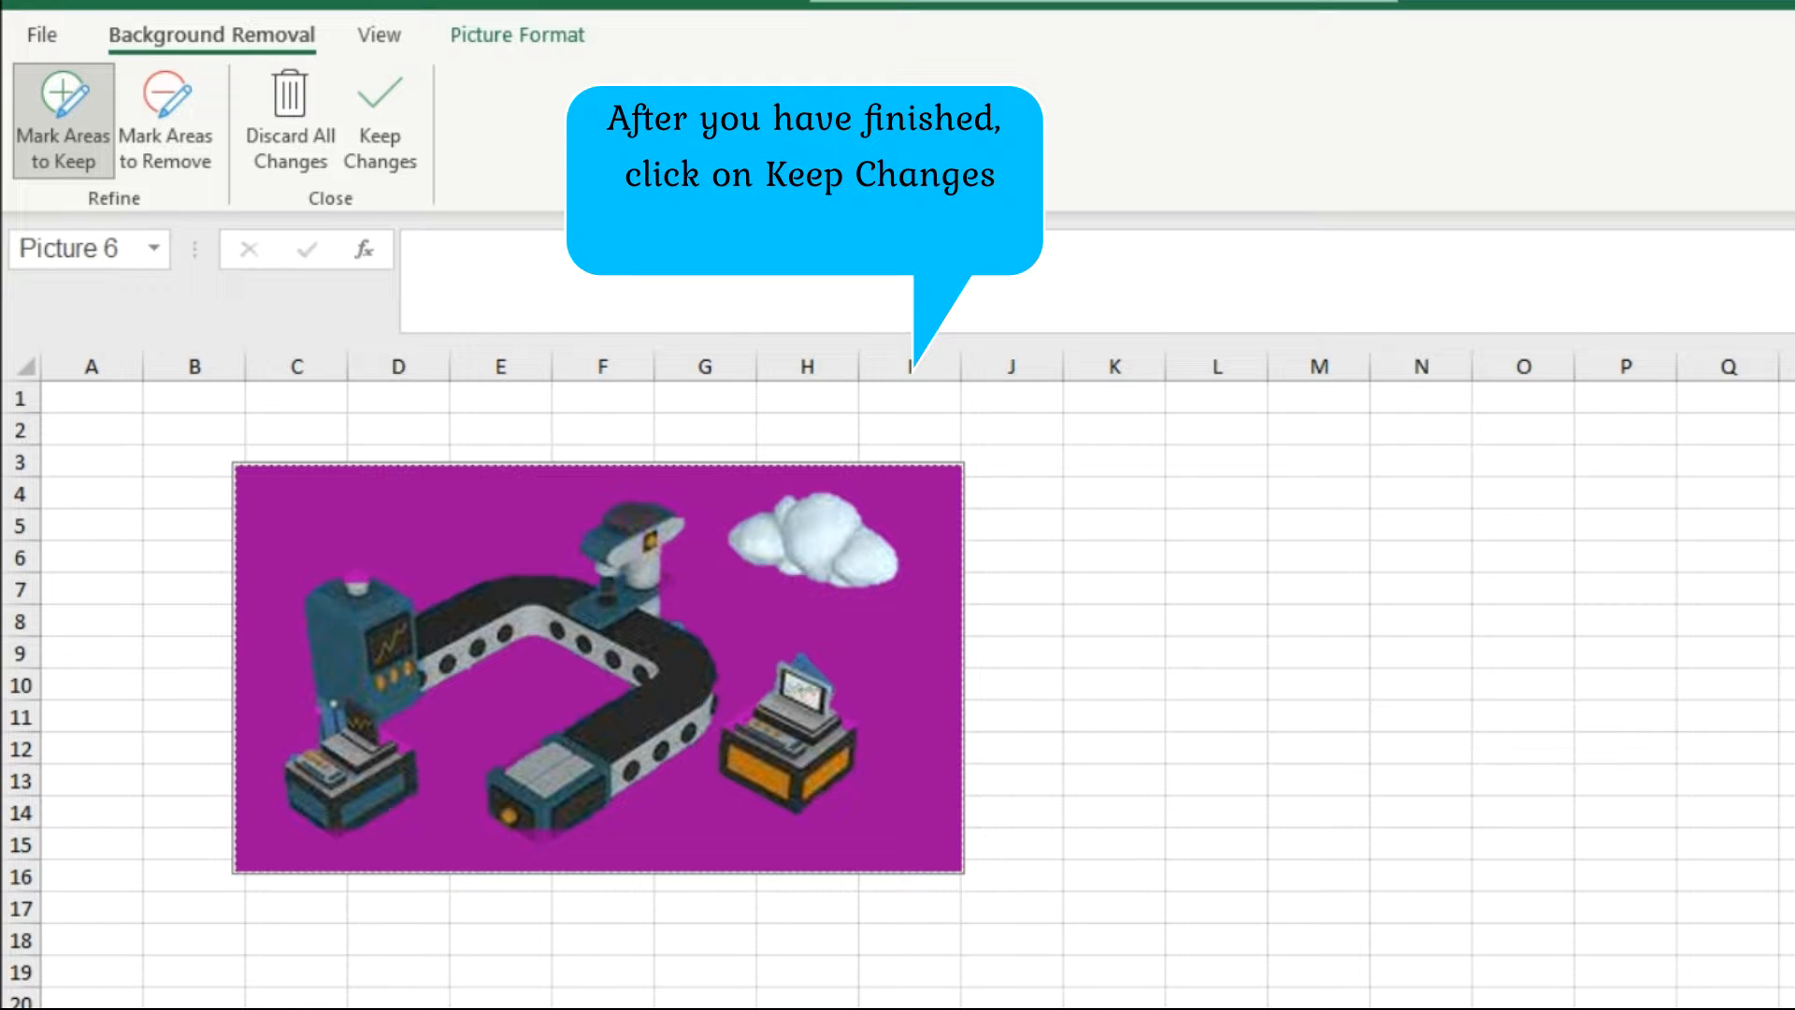
{"action": "left_click", "coordinate": [379, 104]}
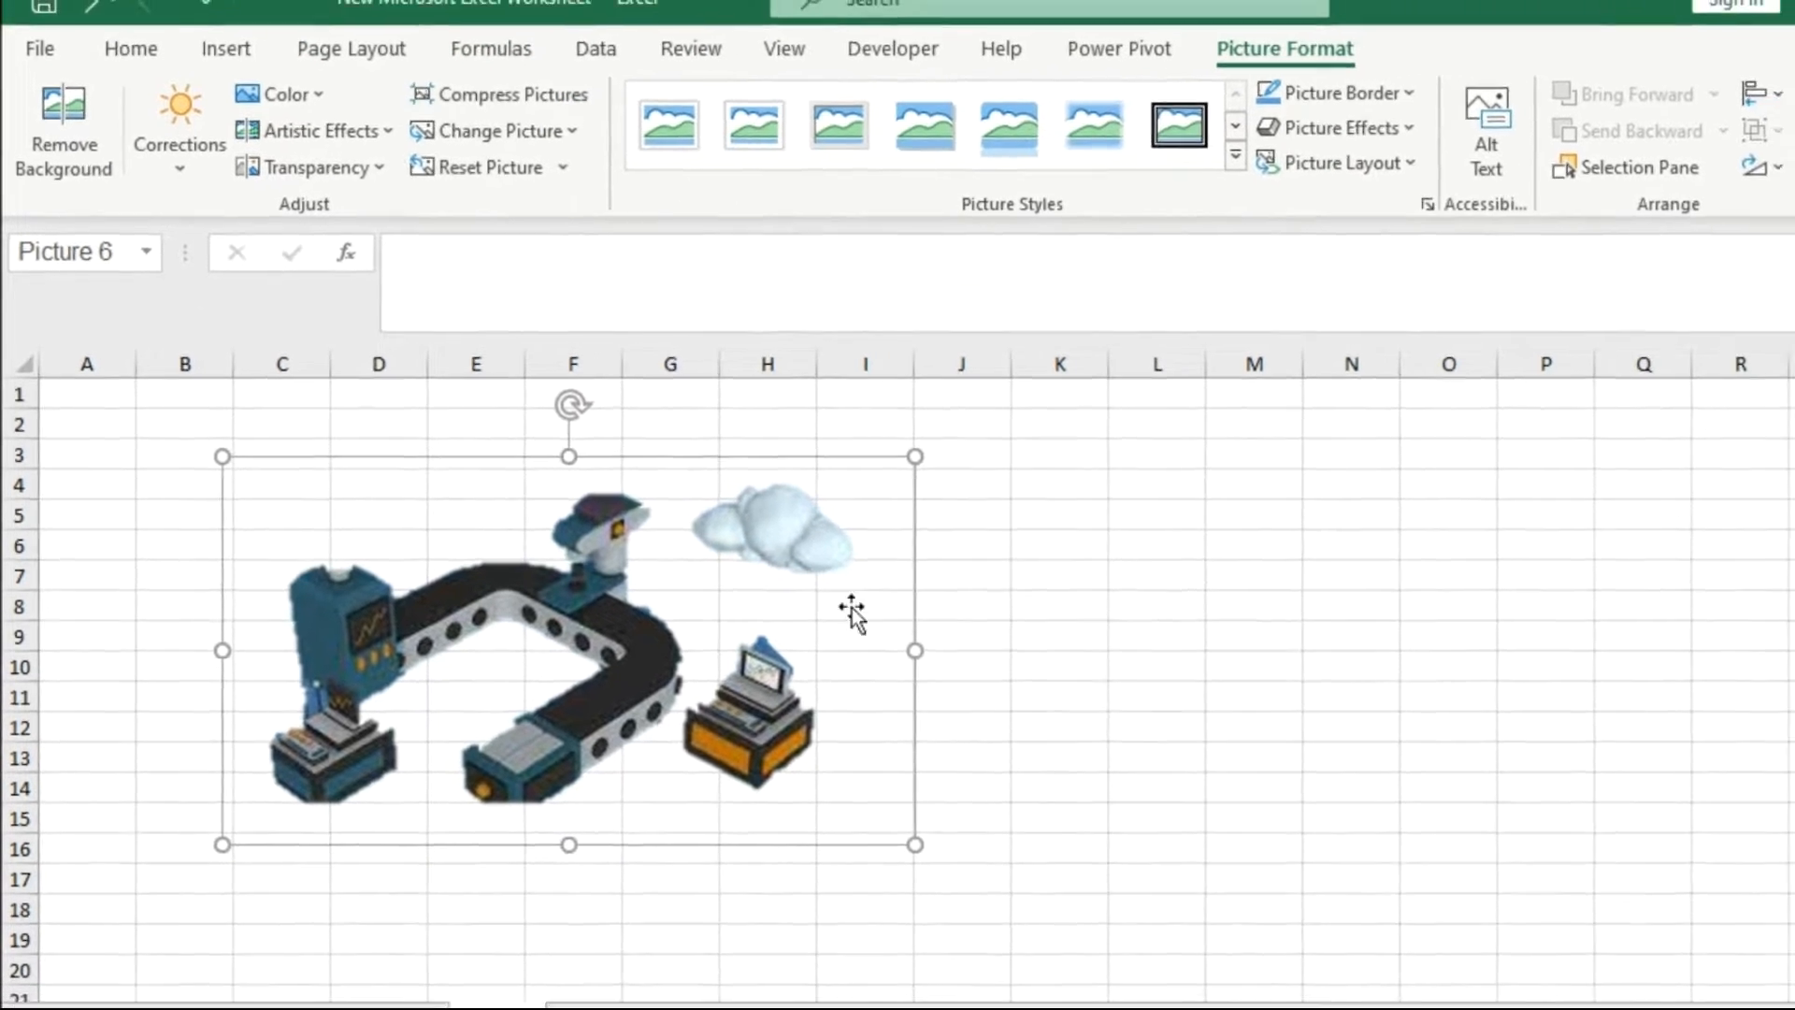
{"action": "left_click_drag", "start_coordinate": [815, 617], "coordinate": [1148, 603]}
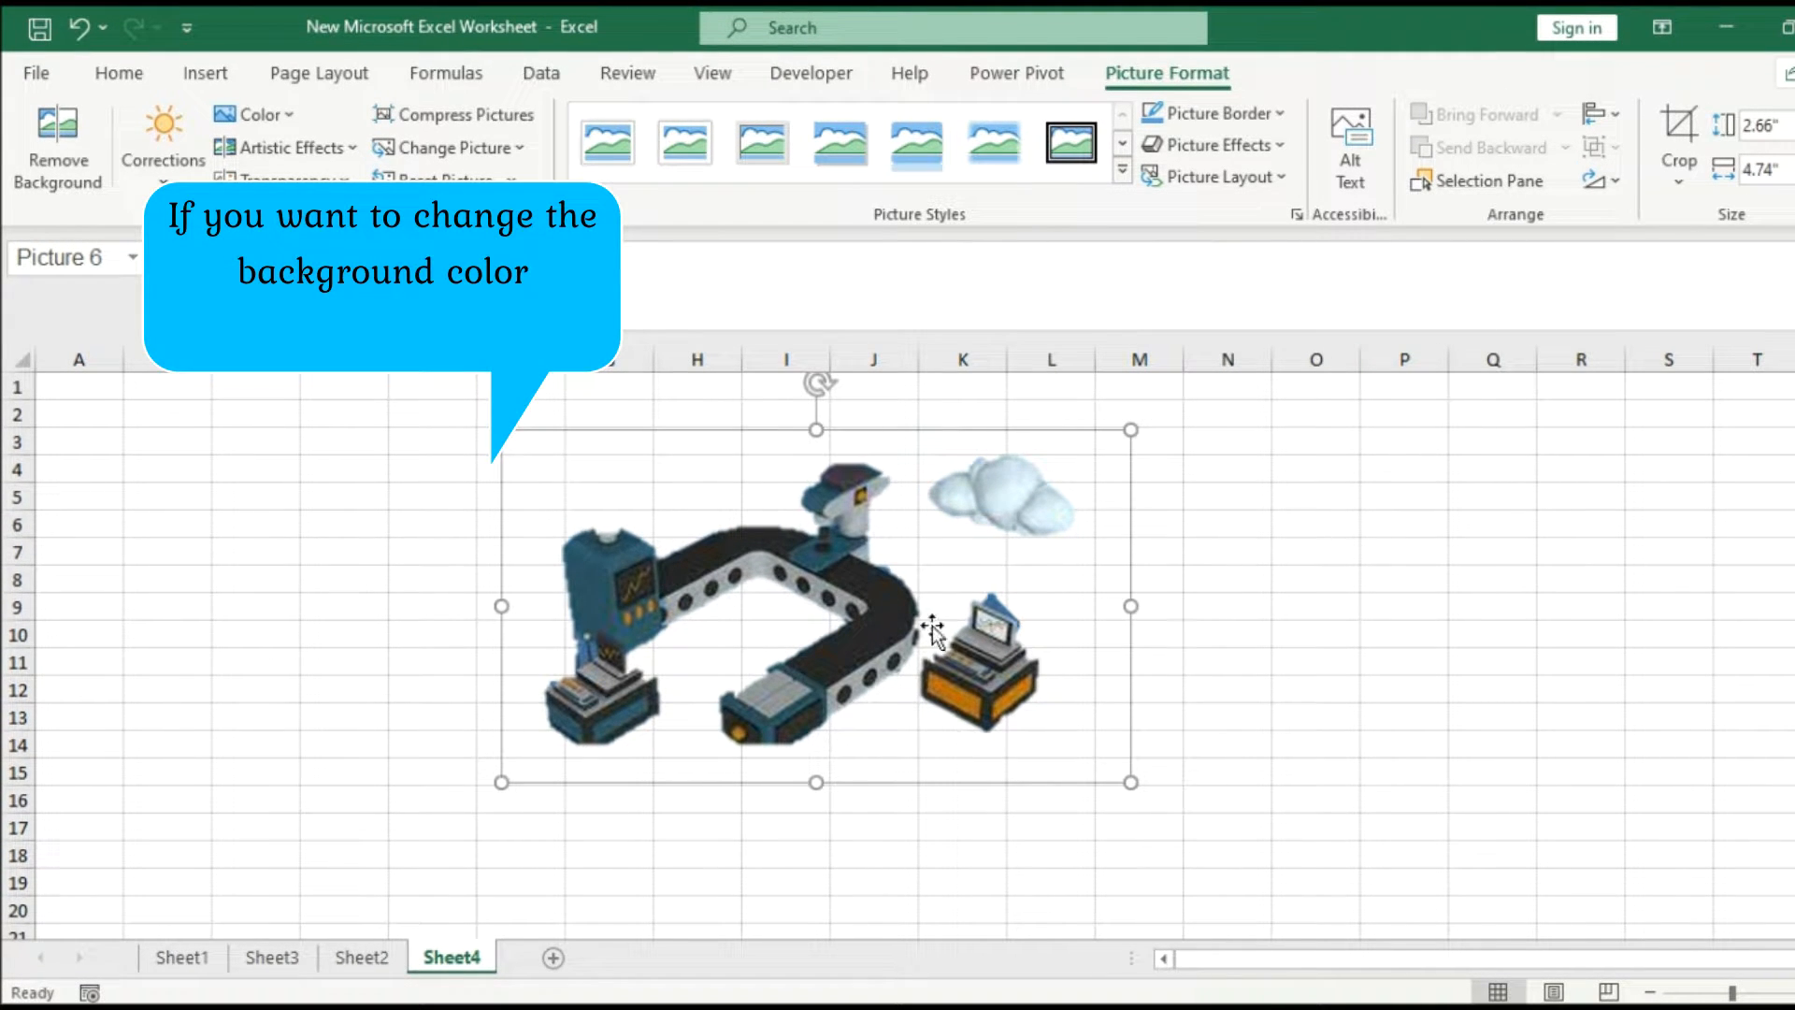
- Give the picture a solid background fill in the standard dark blue color
{"action": "right_click", "coordinate": [787, 544]}
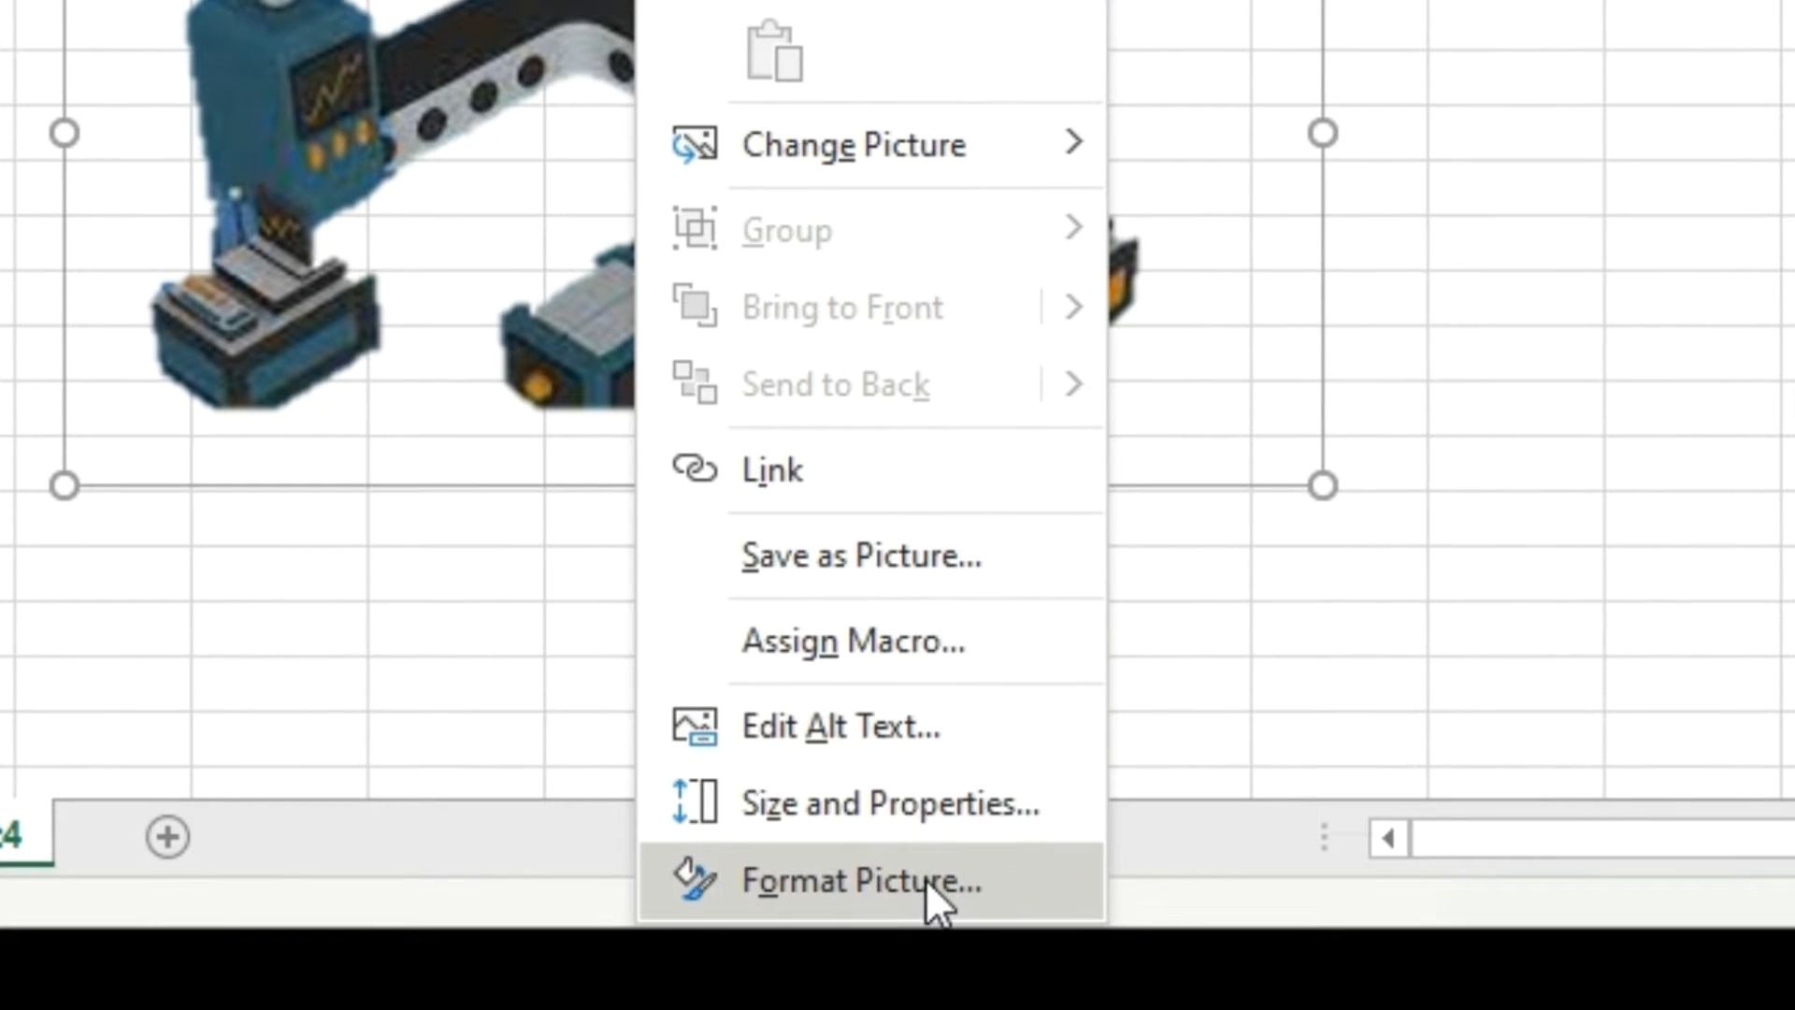
{"action": "left_click", "coordinate": [926, 879]}
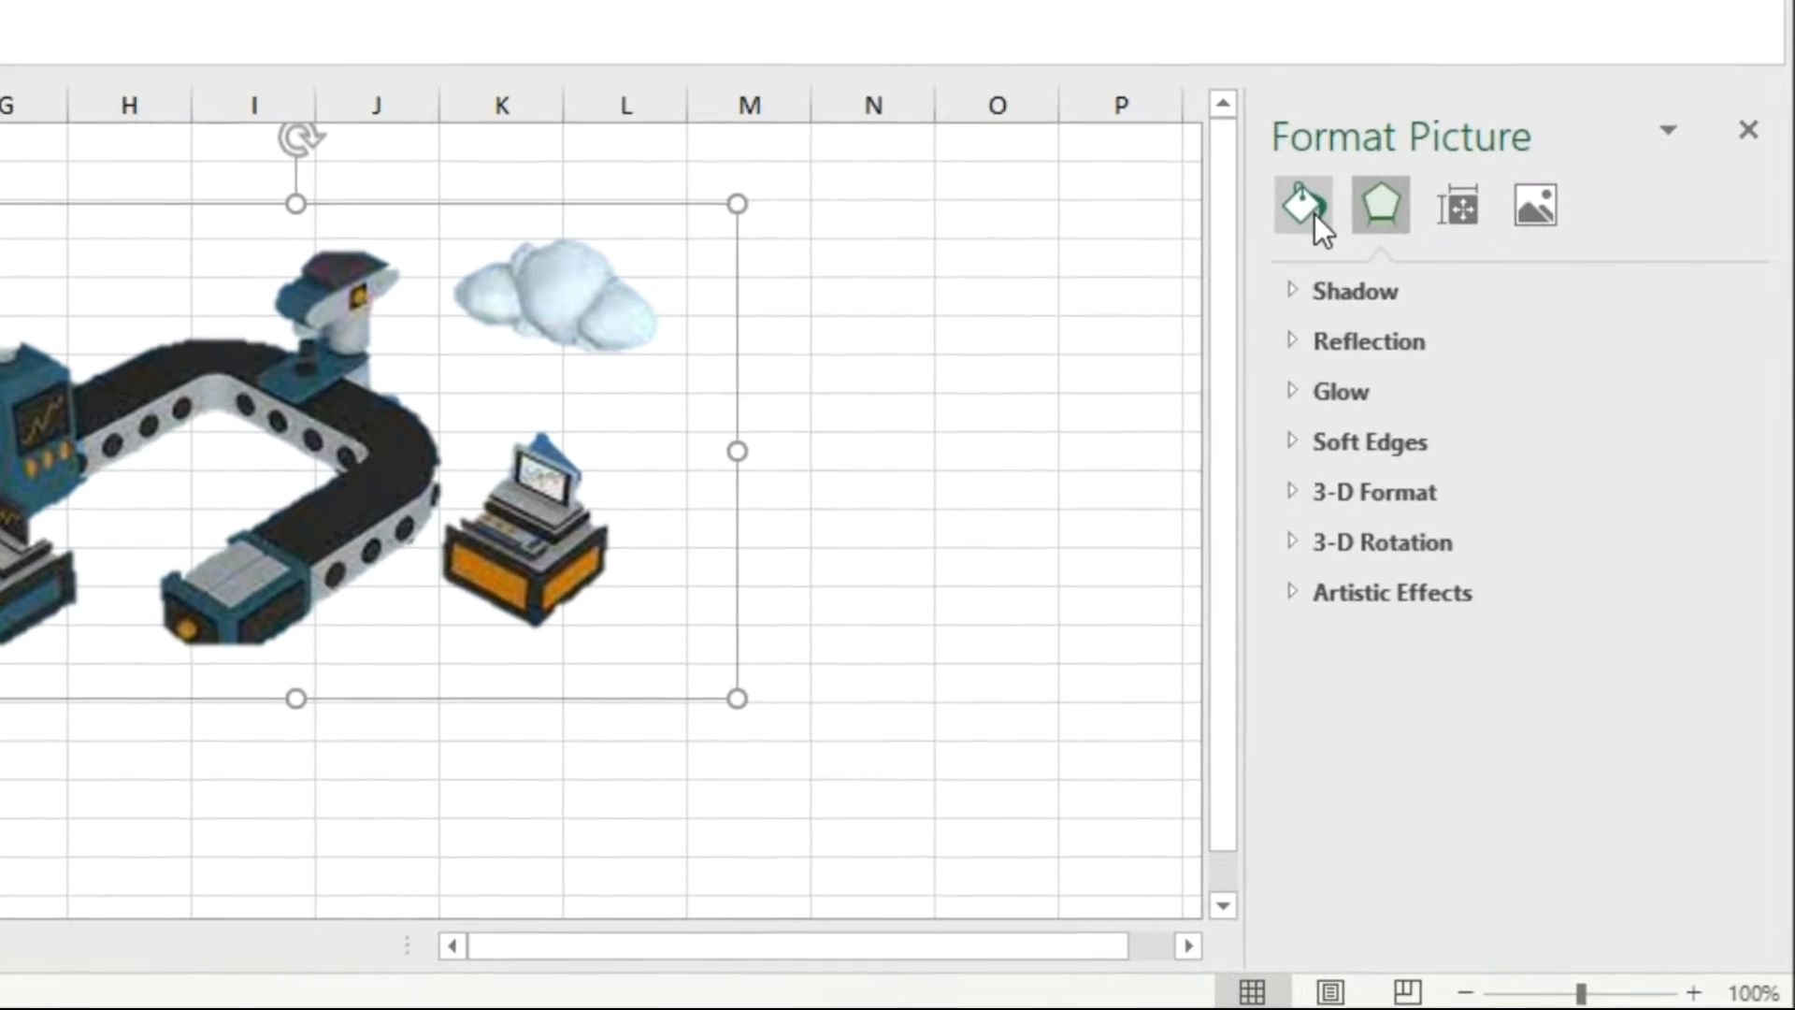
{"action": "left_click", "coordinate": [1310, 206]}
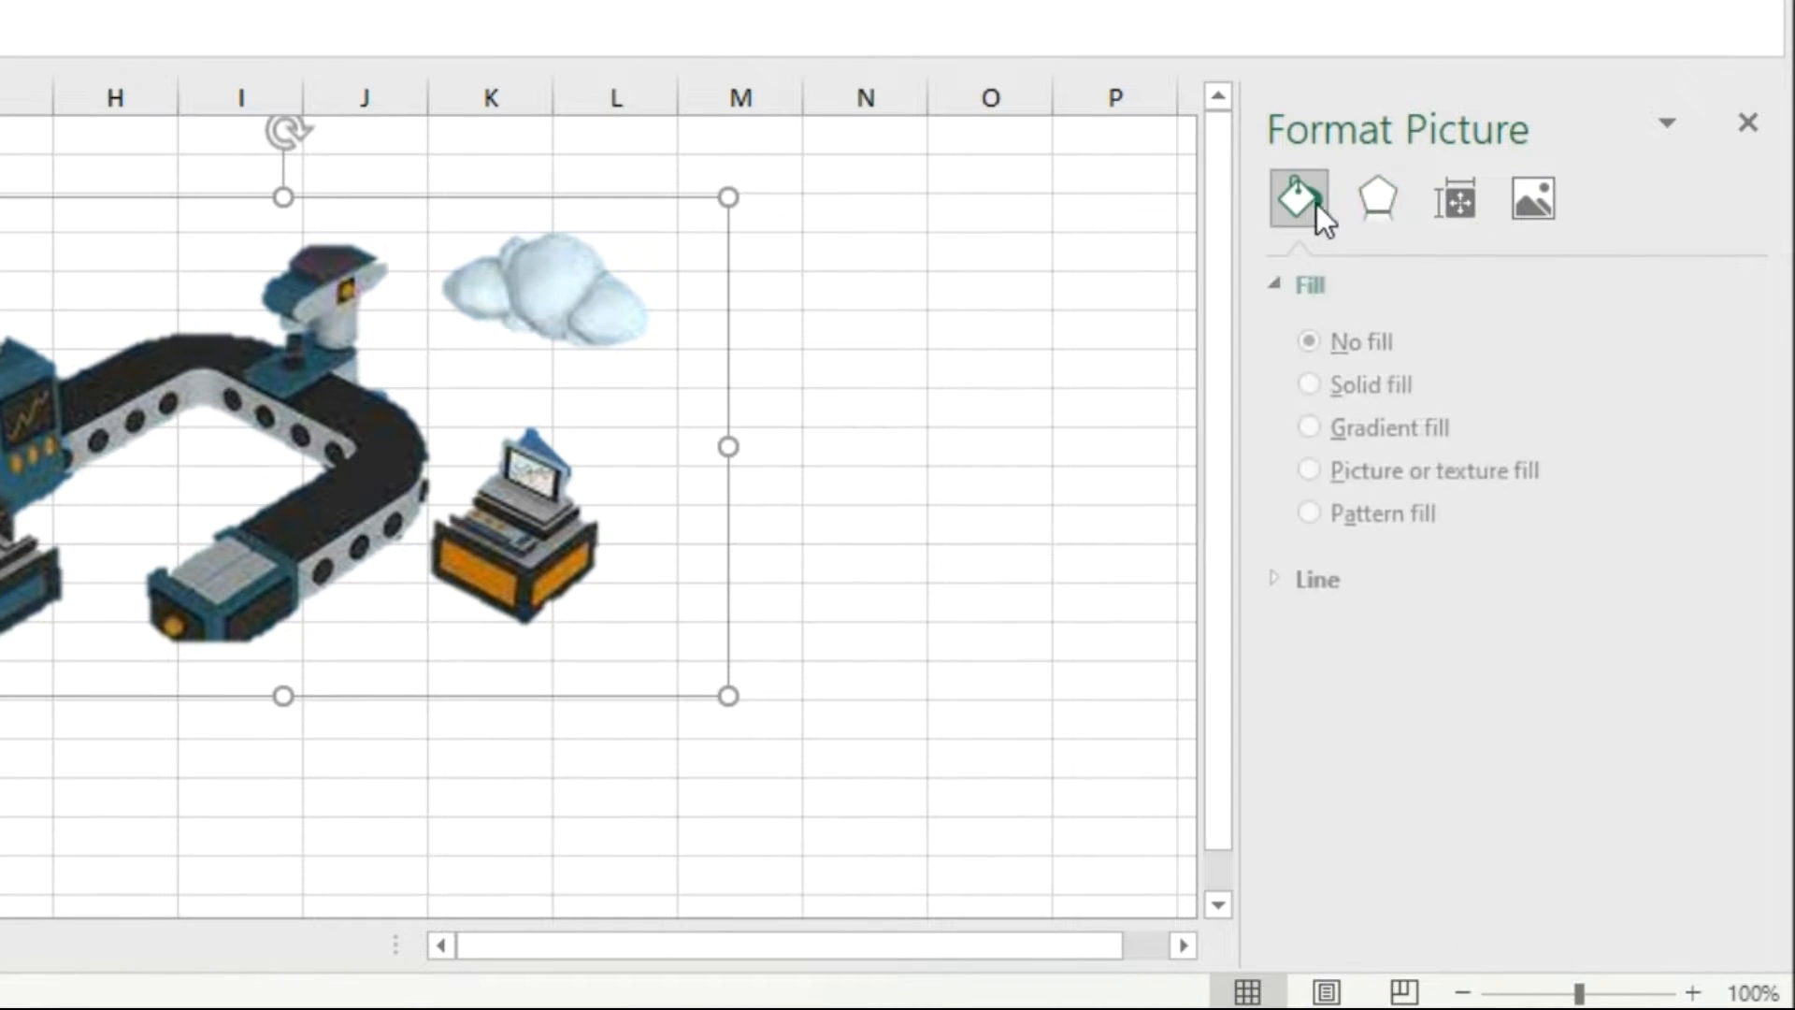
{"action": "left_click", "coordinate": [1417, 383]}
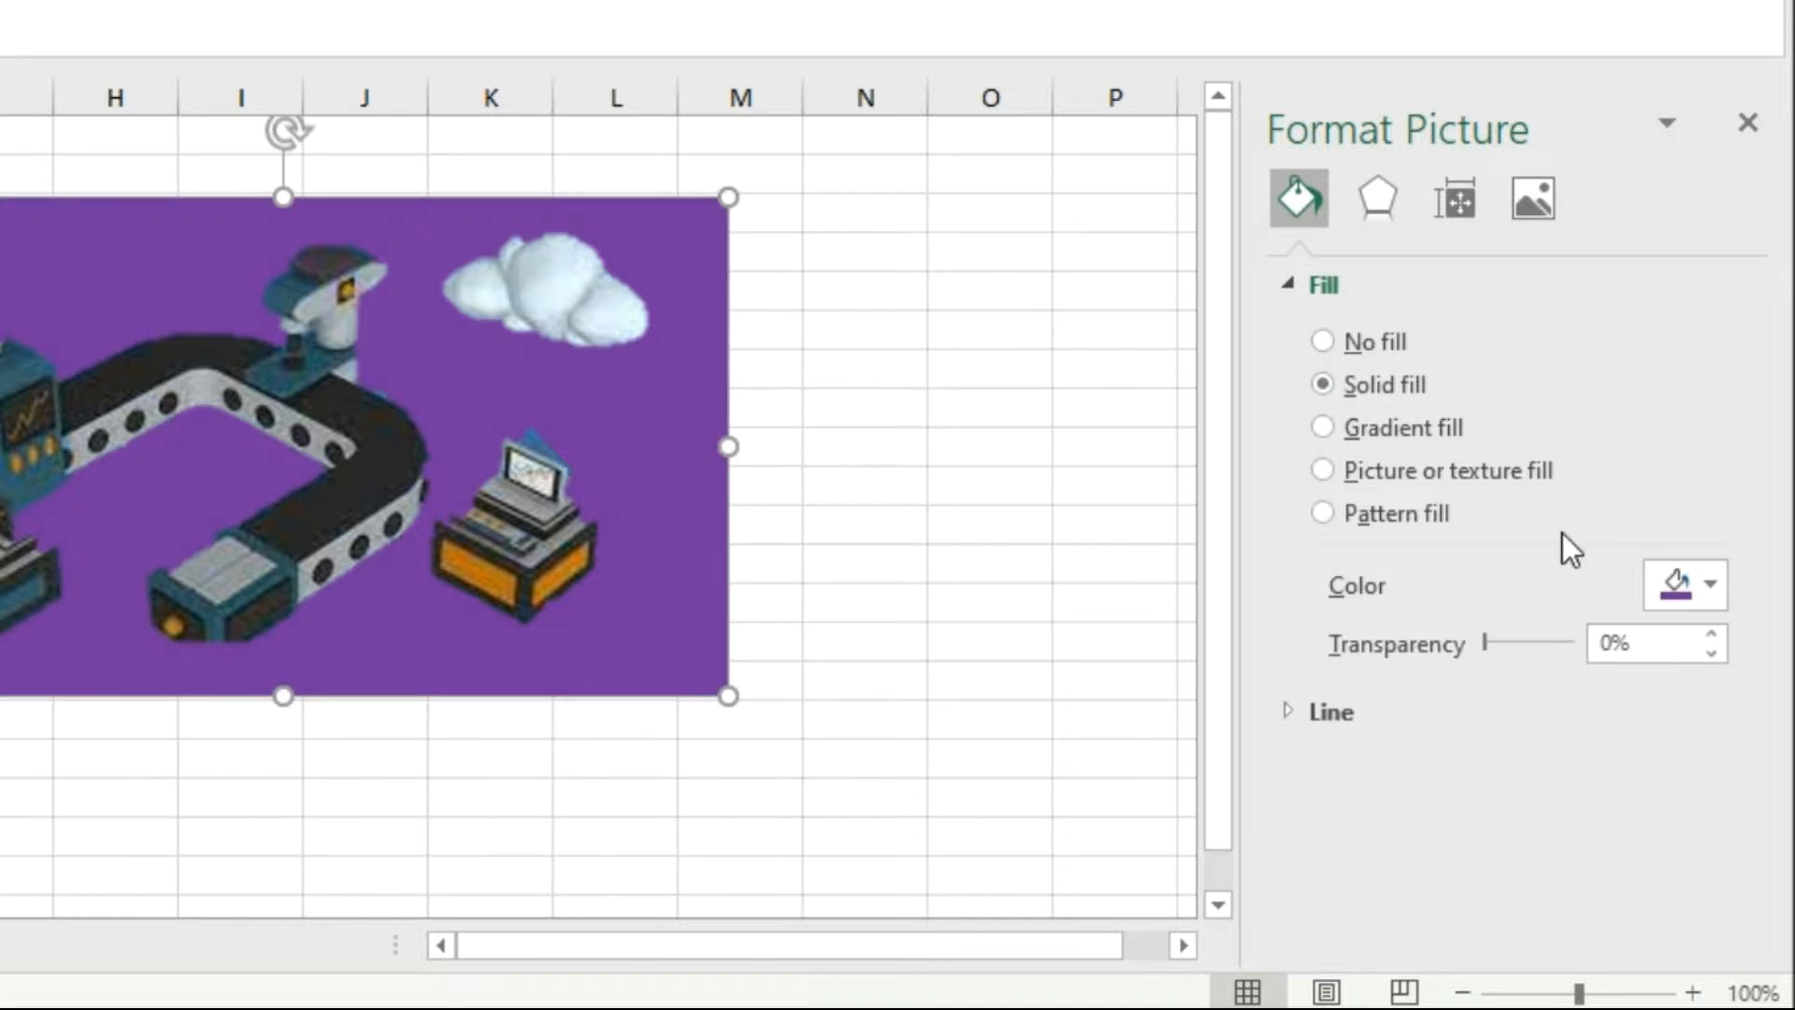
{"action": "left_click", "coordinate": [1708, 572]}
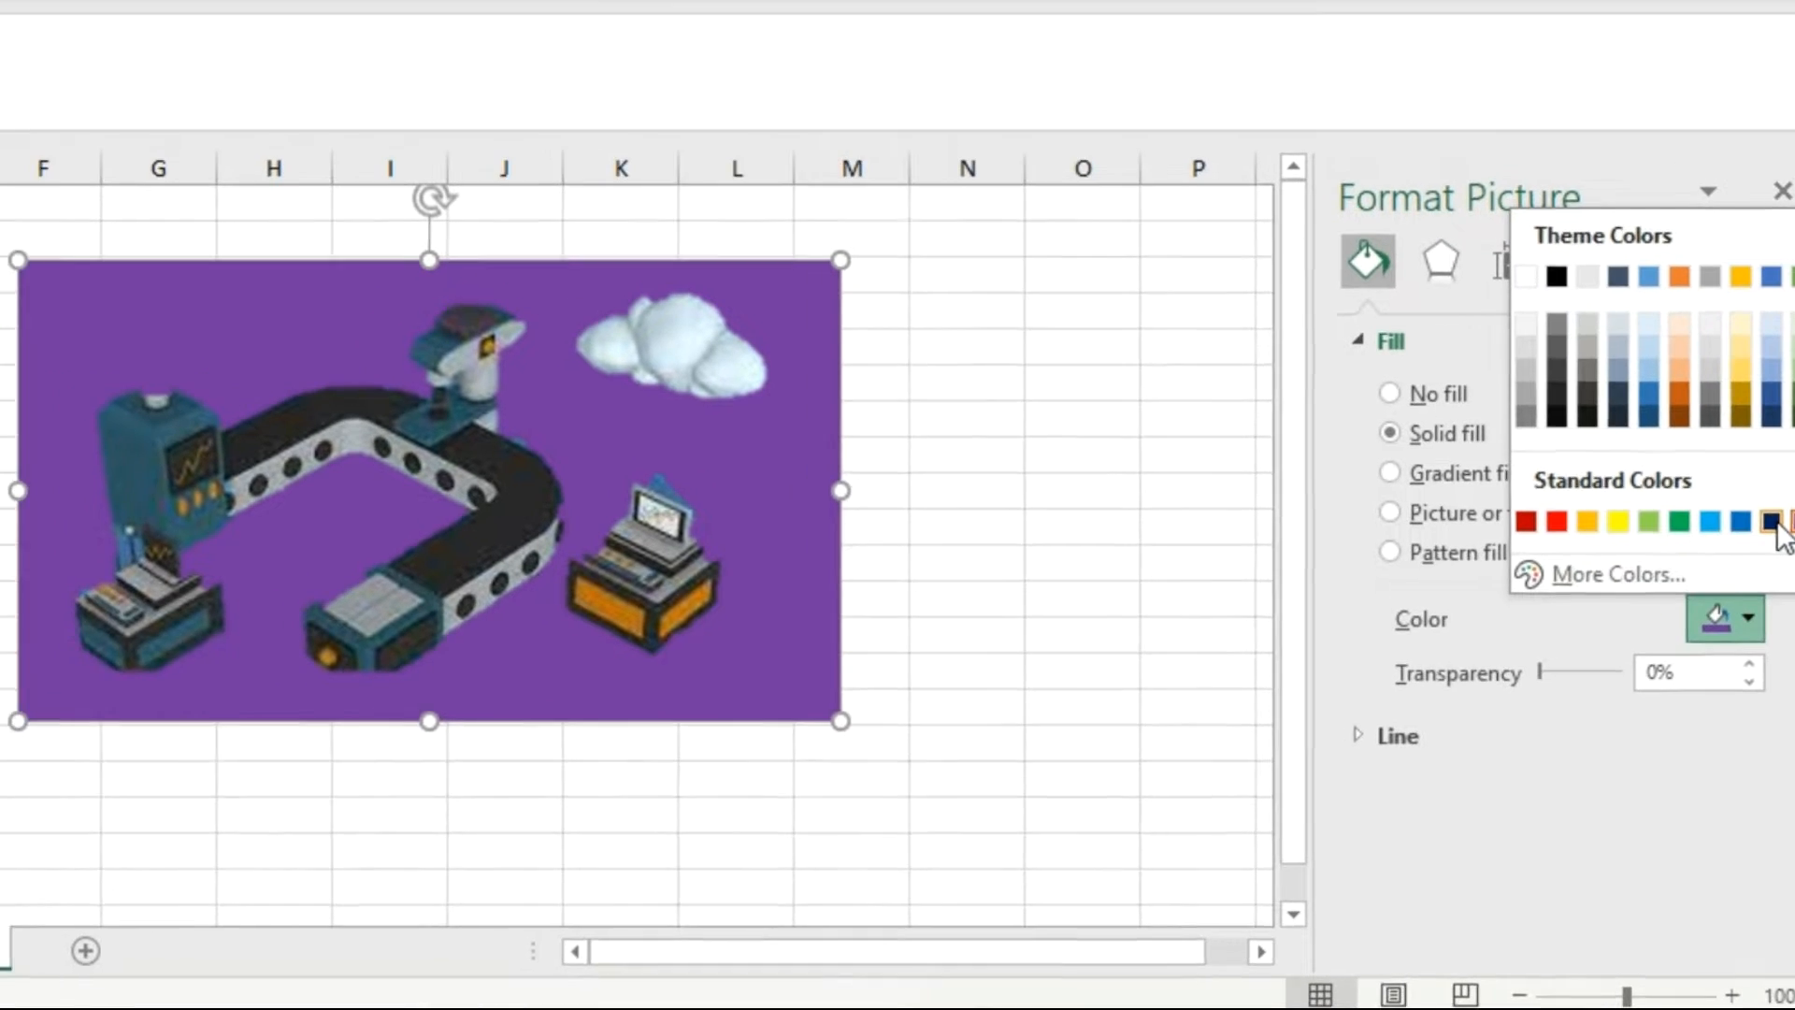
{"action": "left_click", "coordinate": [1734, 479]}
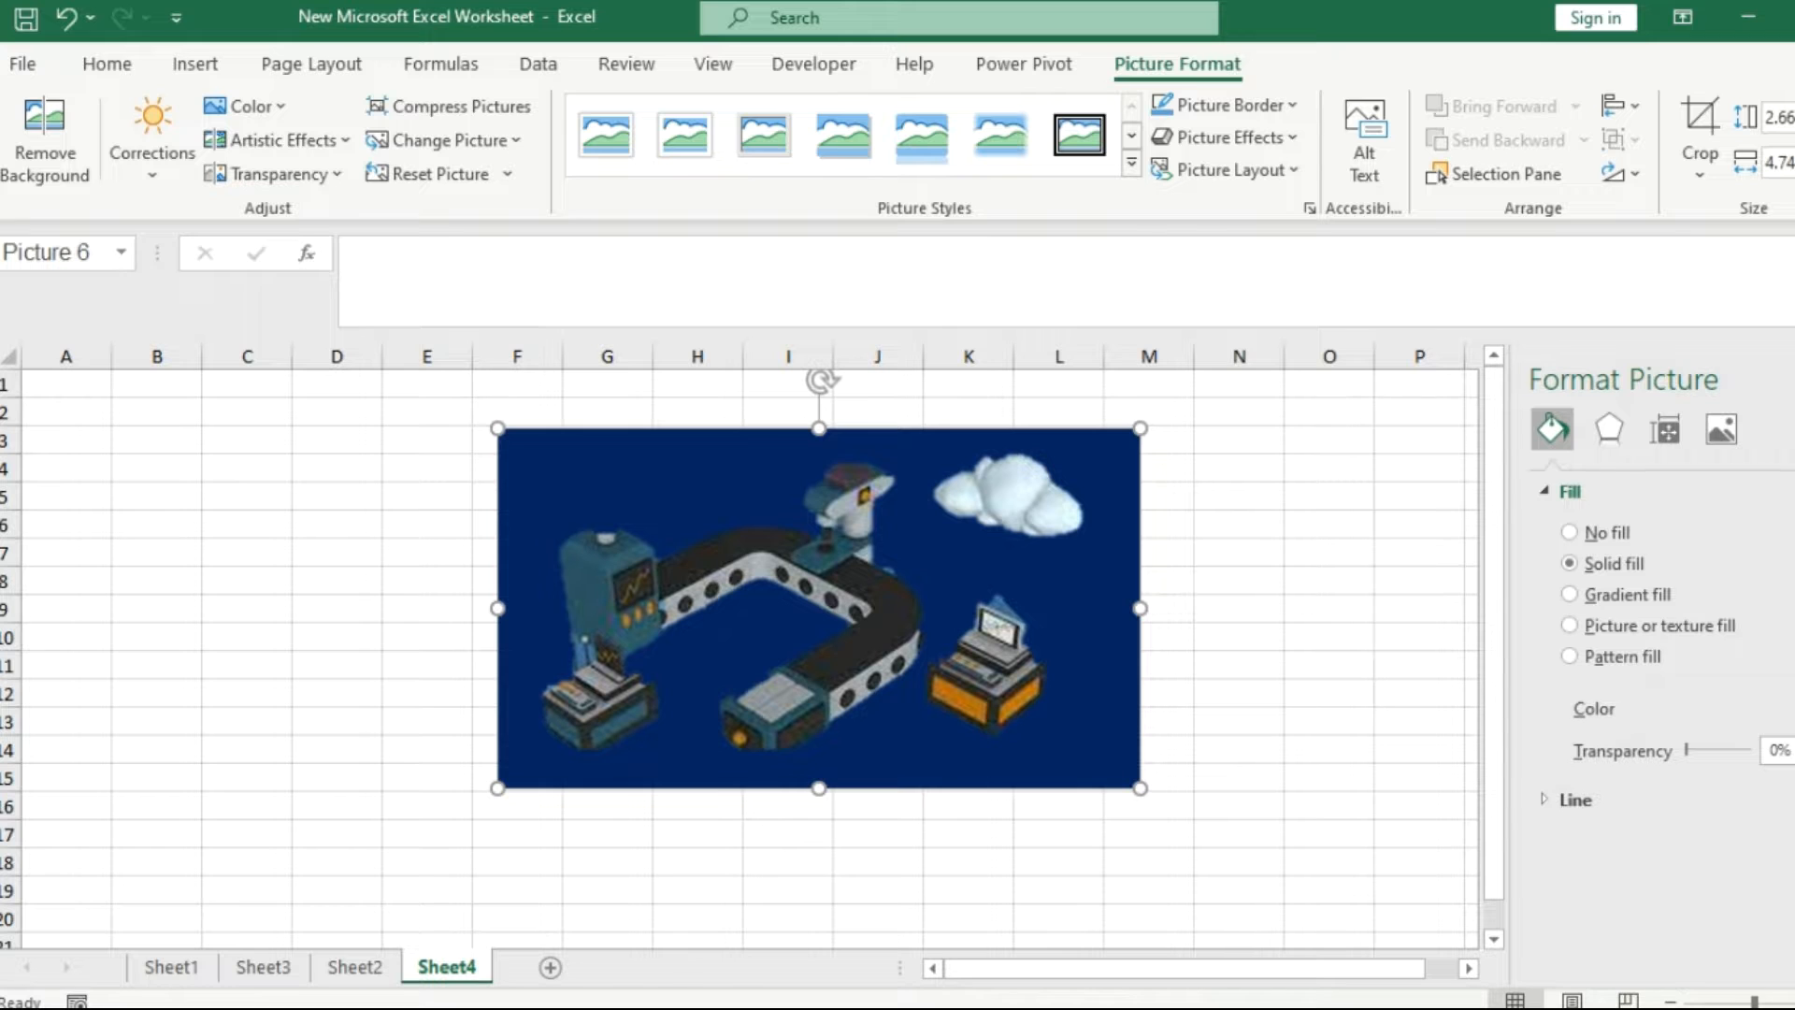
{"action": "left_click", "coordinate": [1792, 709]}
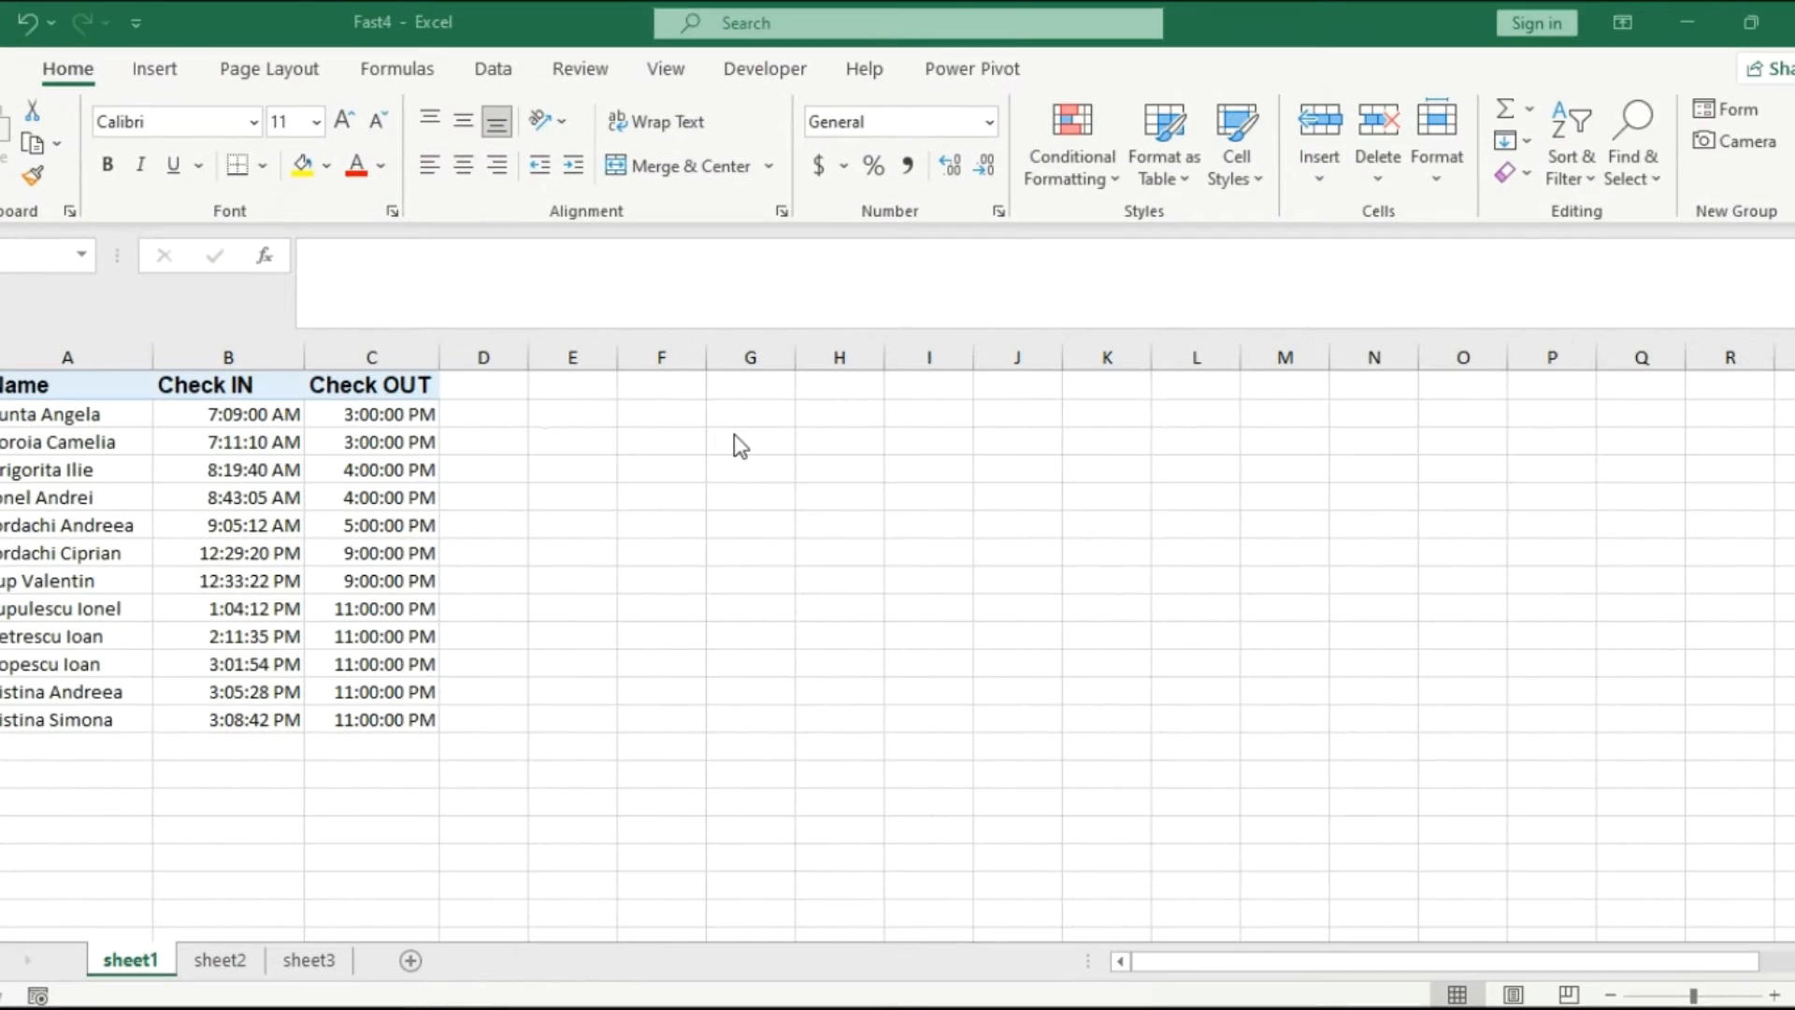
- Enter the formula =MOD(C2-B2,1)*24 in cell D2 to calculate the hours between Check IN and Check OUT
{"action": "left_click", "coordinate": [512, 414]}
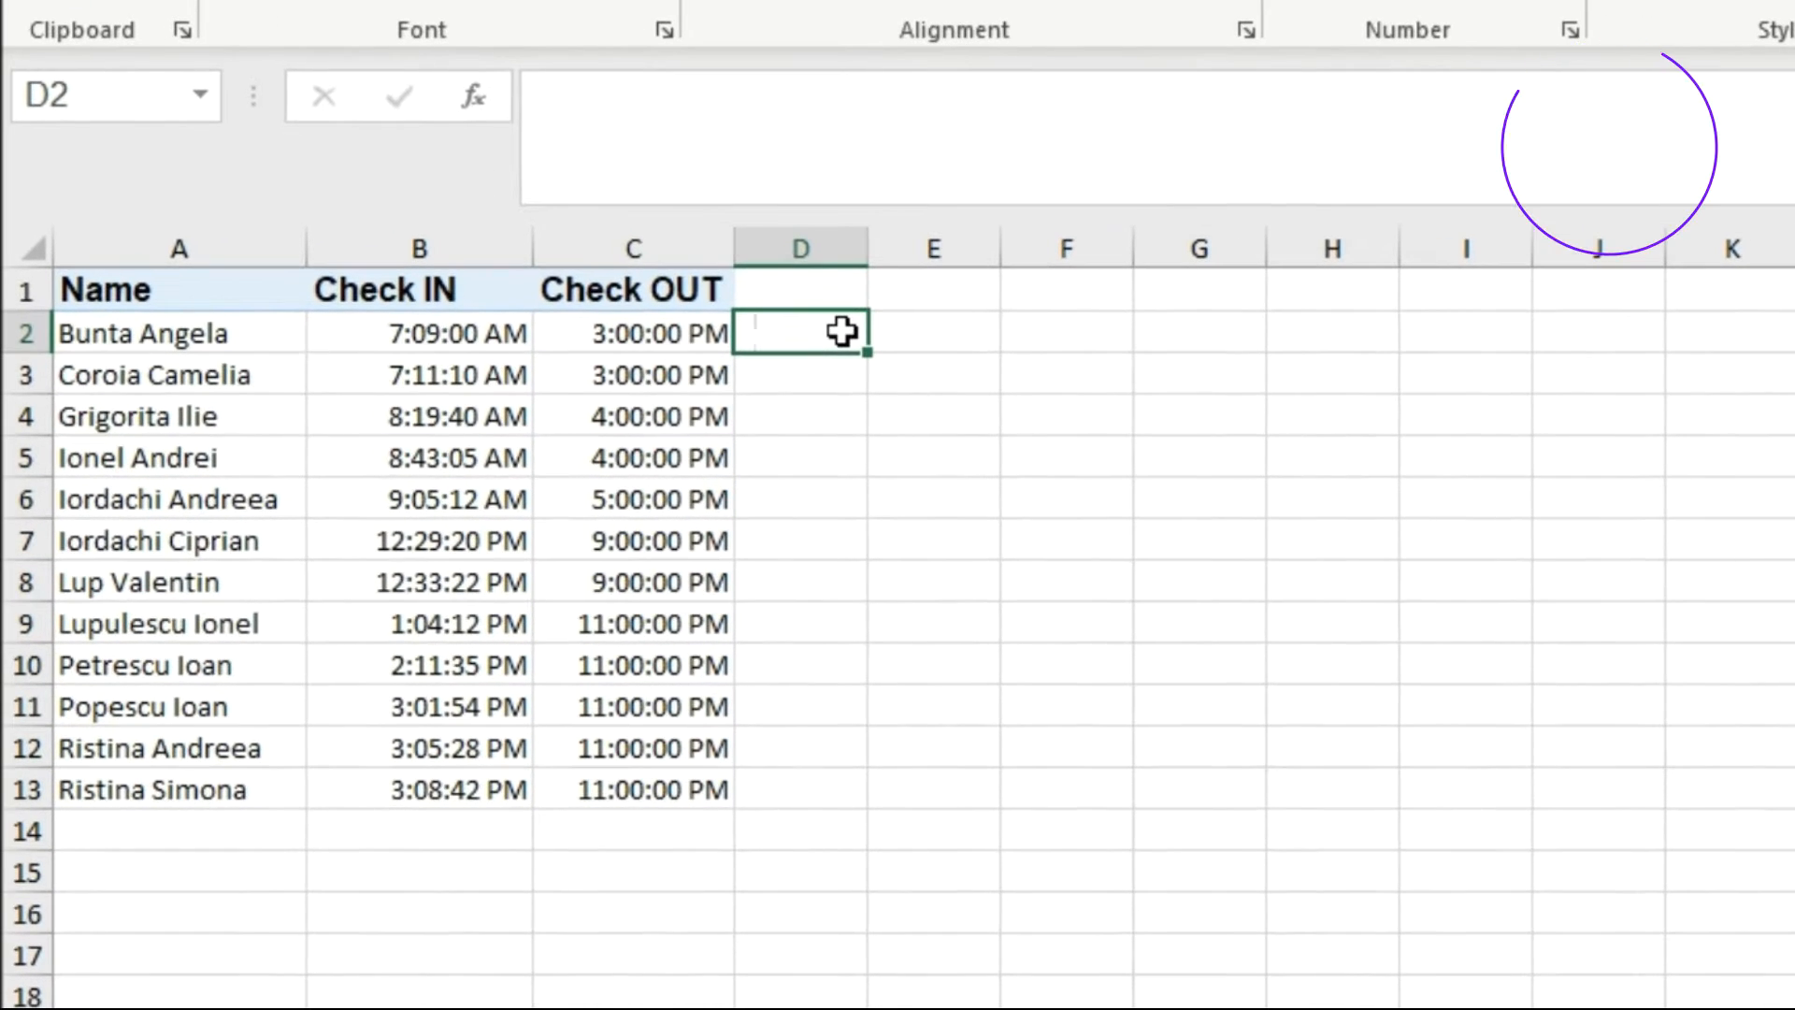
{"action": "type", "text": "=mod"}
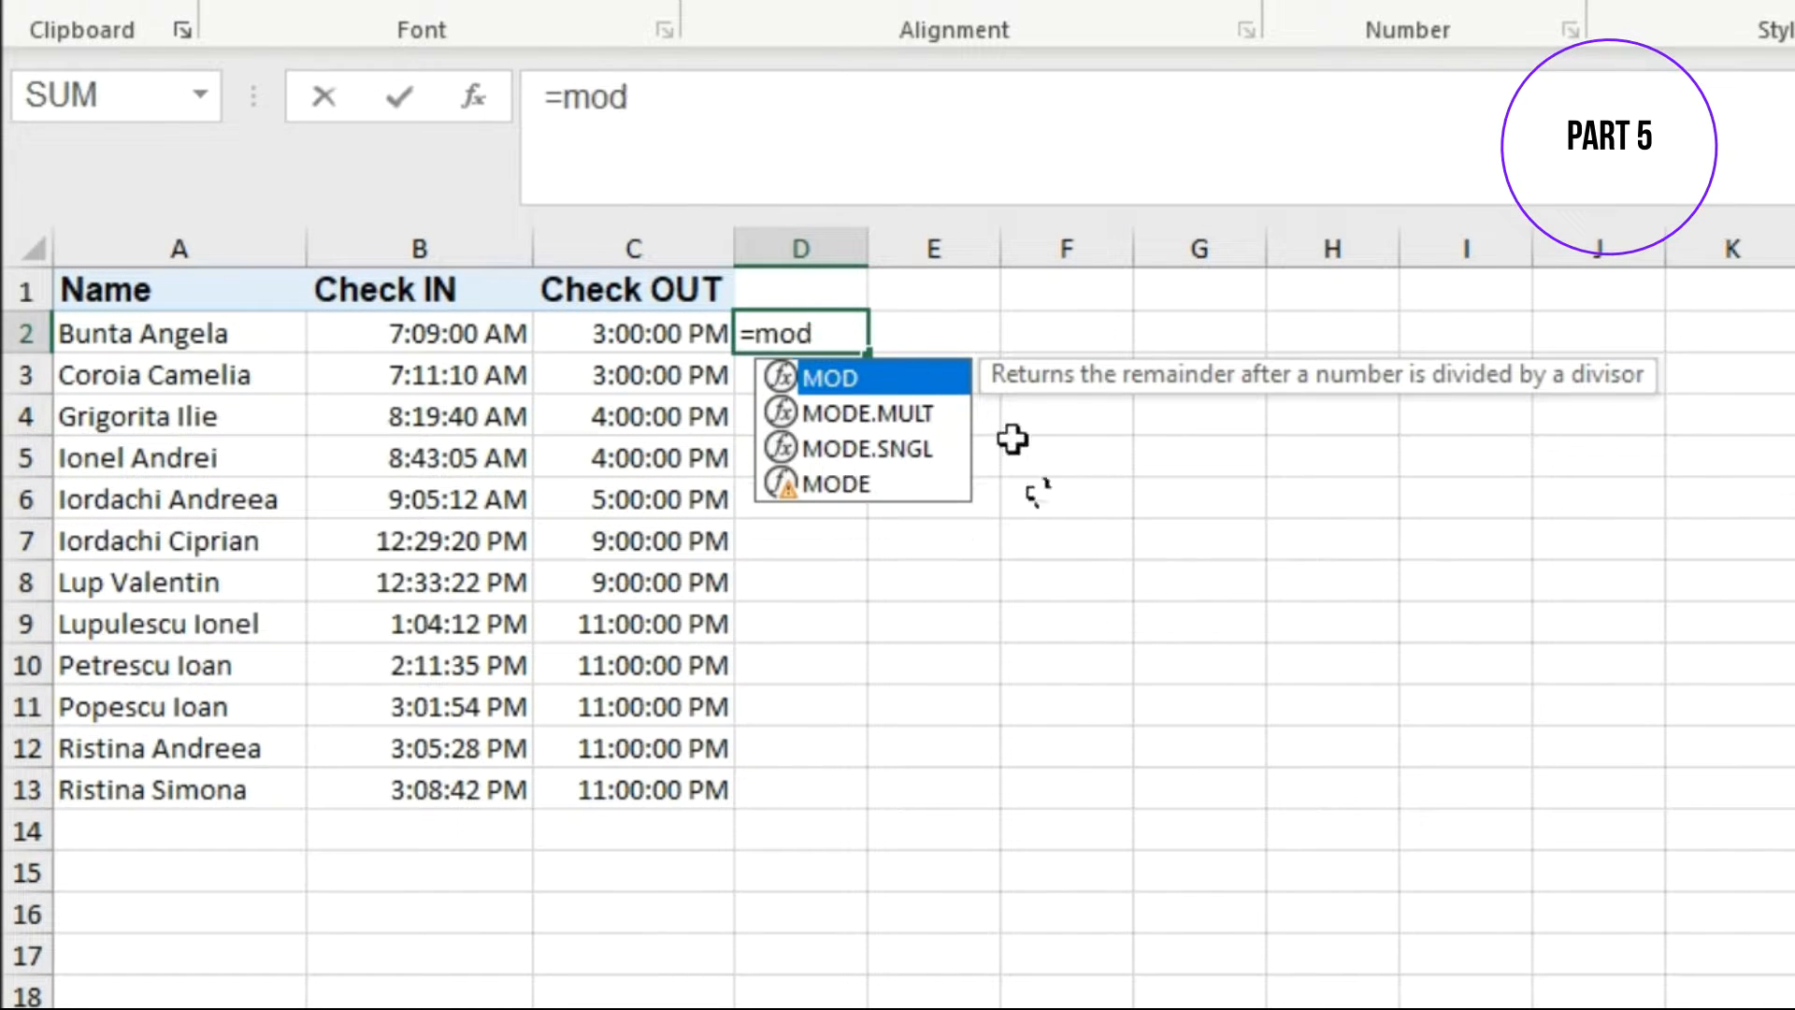
{"action": "double_click", "coordinate": [862, 378]}
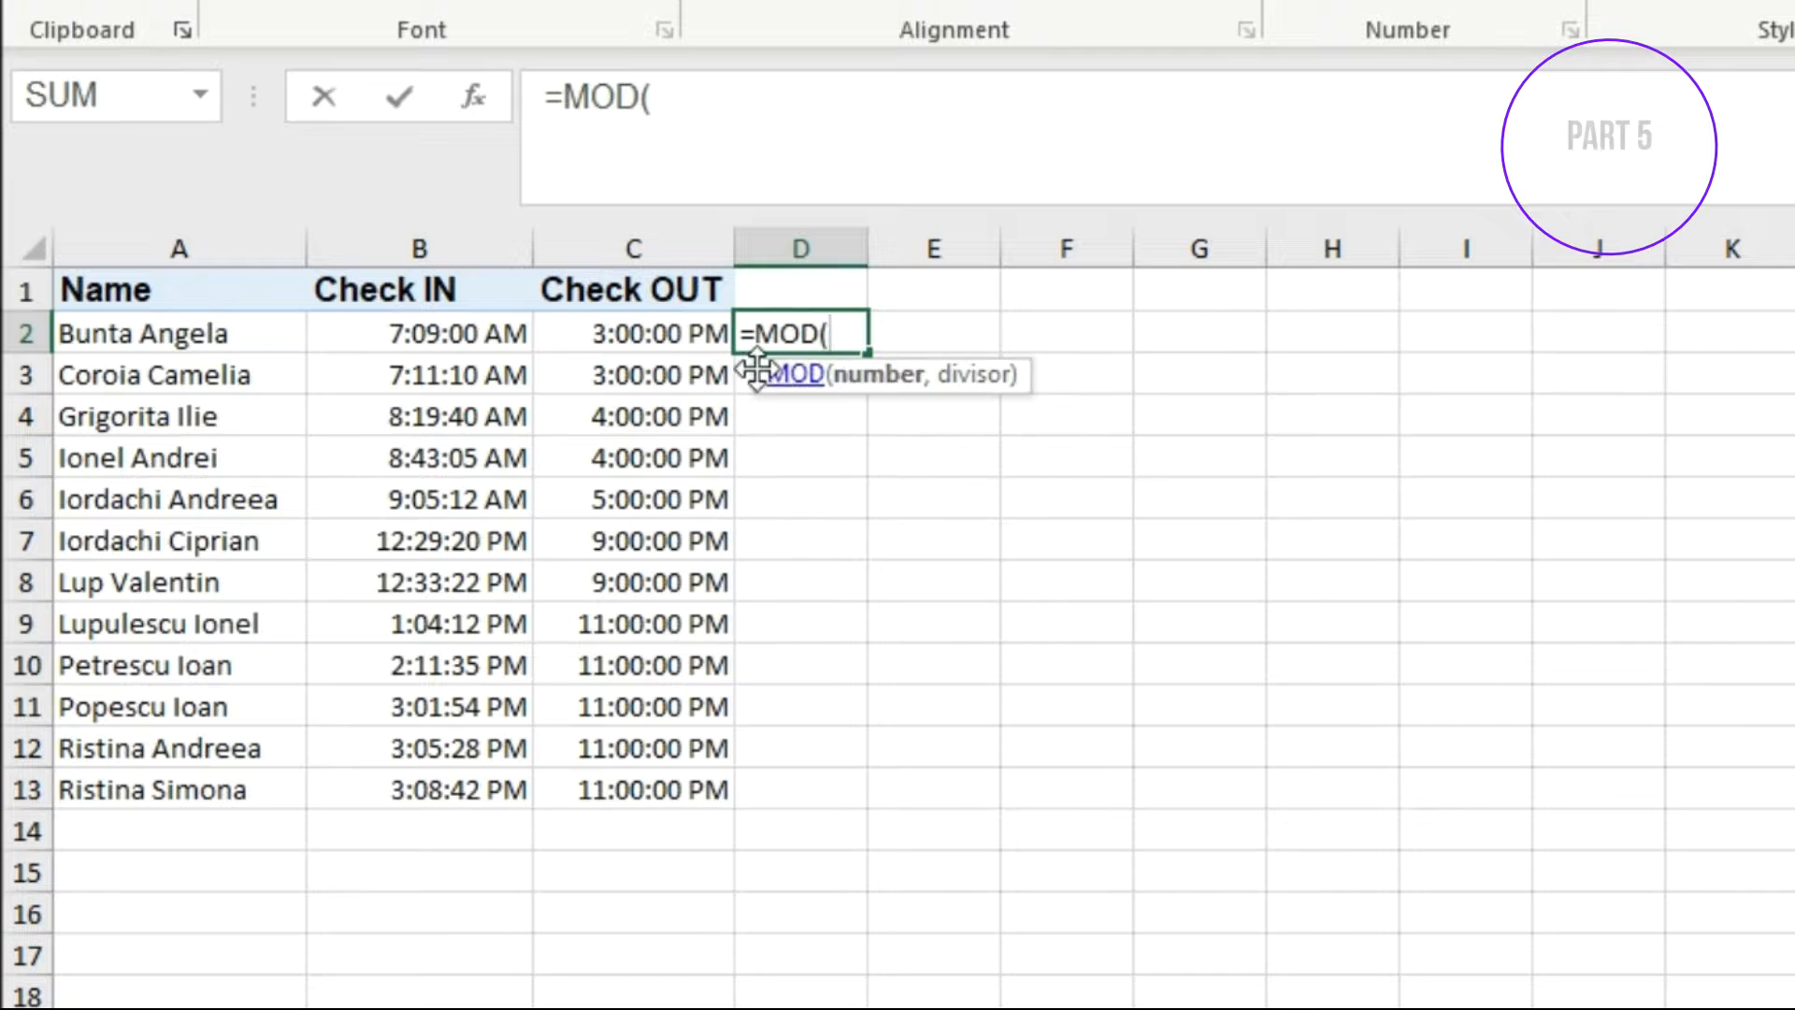
{"action": "left_click", "coordinate": [510, 333]}
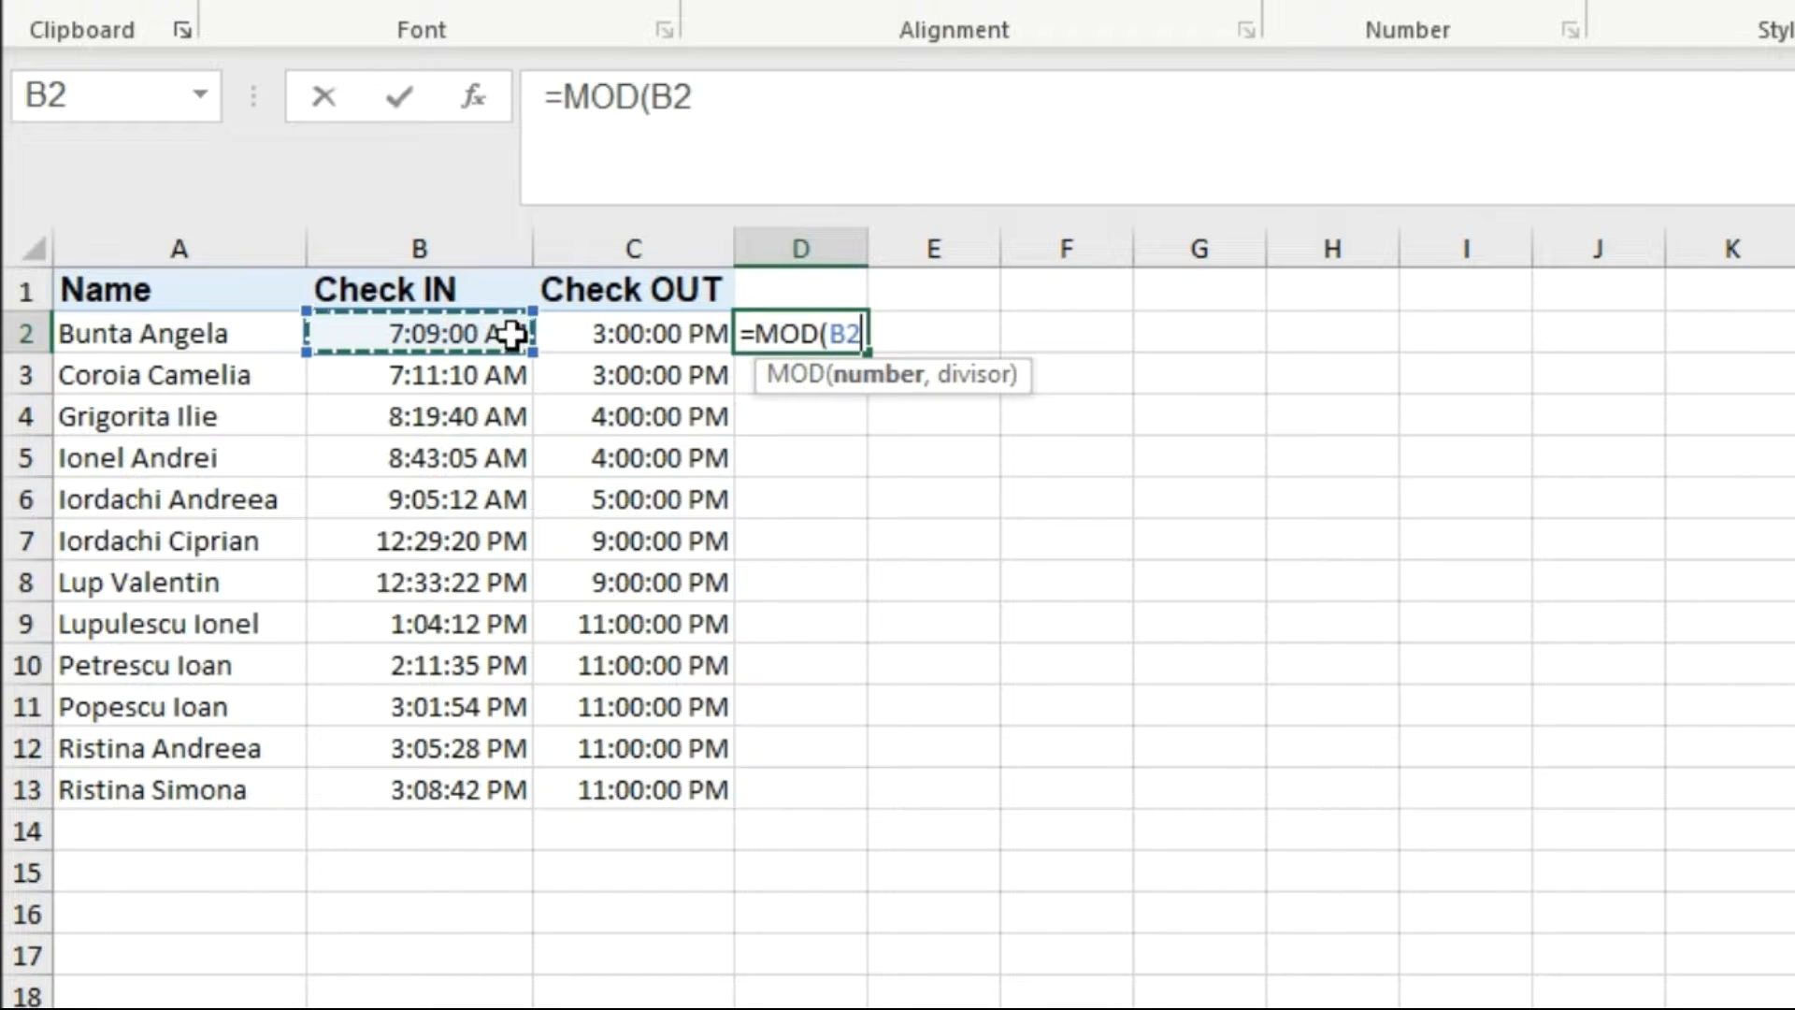
{"action": "left_click", "coordinate": [642, 337]}
{"action": "type", "text": "-"}
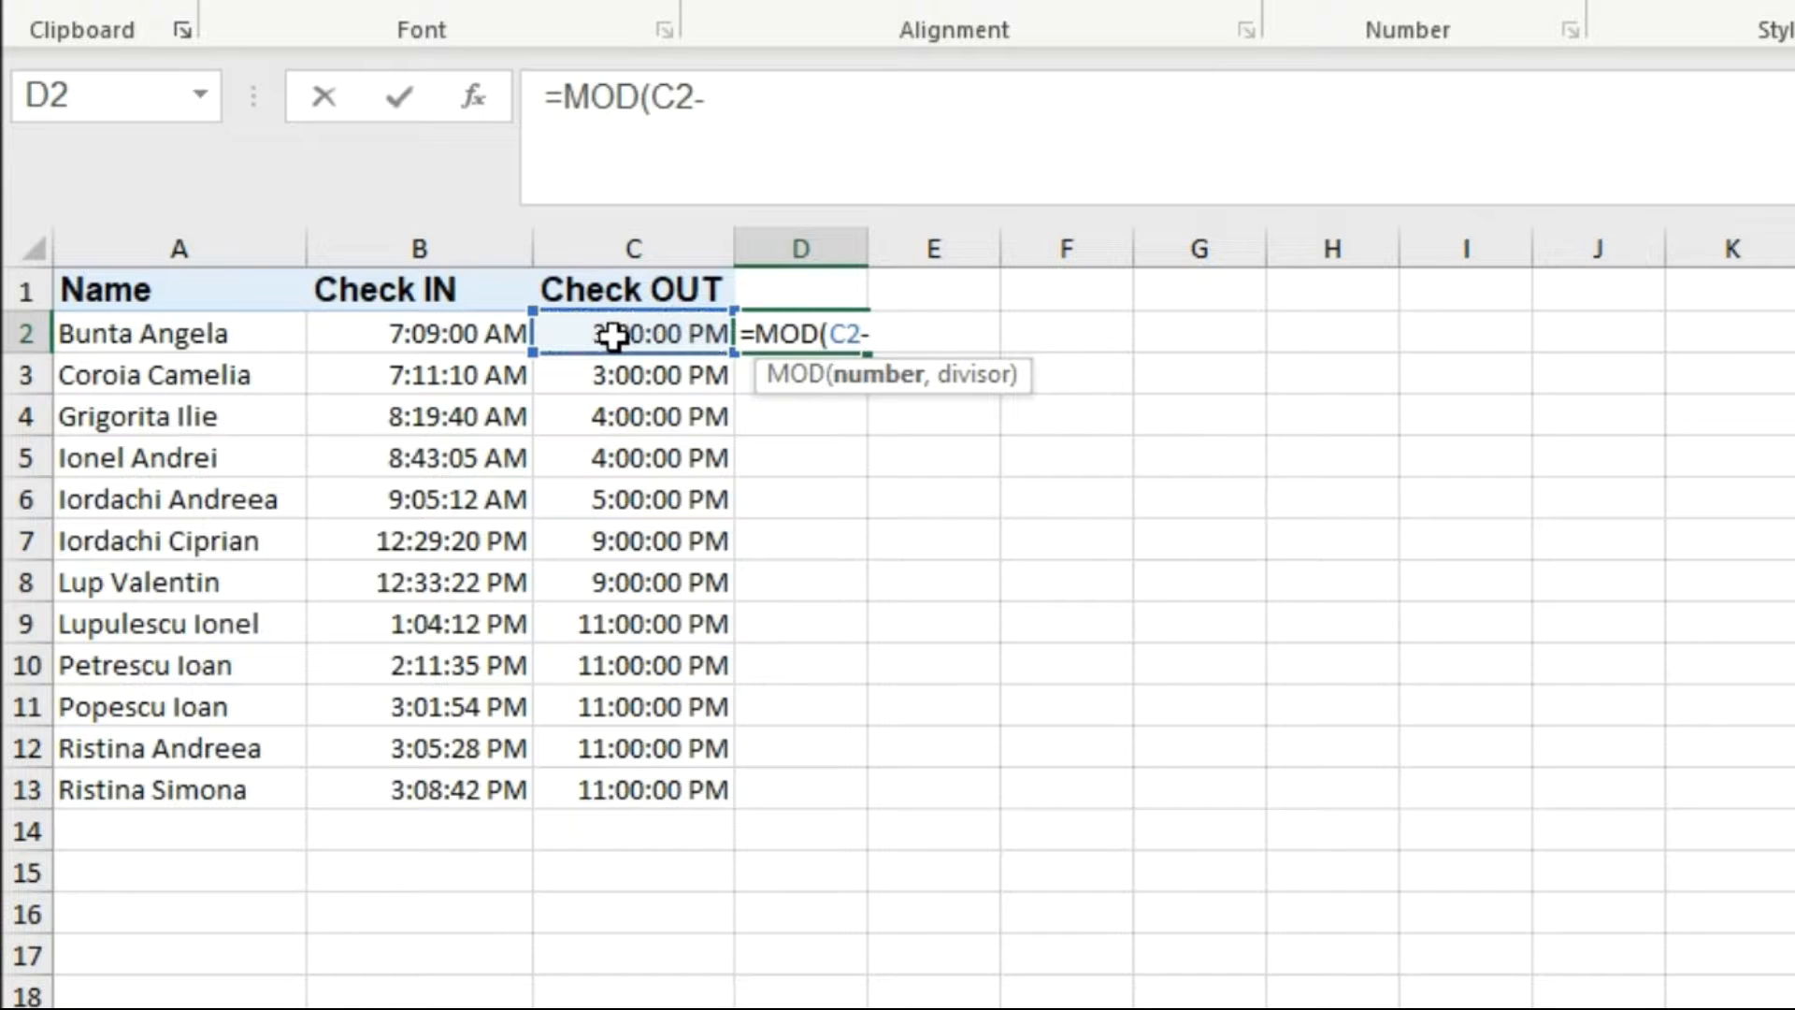
{"action": "key", "text": "Left"}
{"action": "key", "text": "Left"}
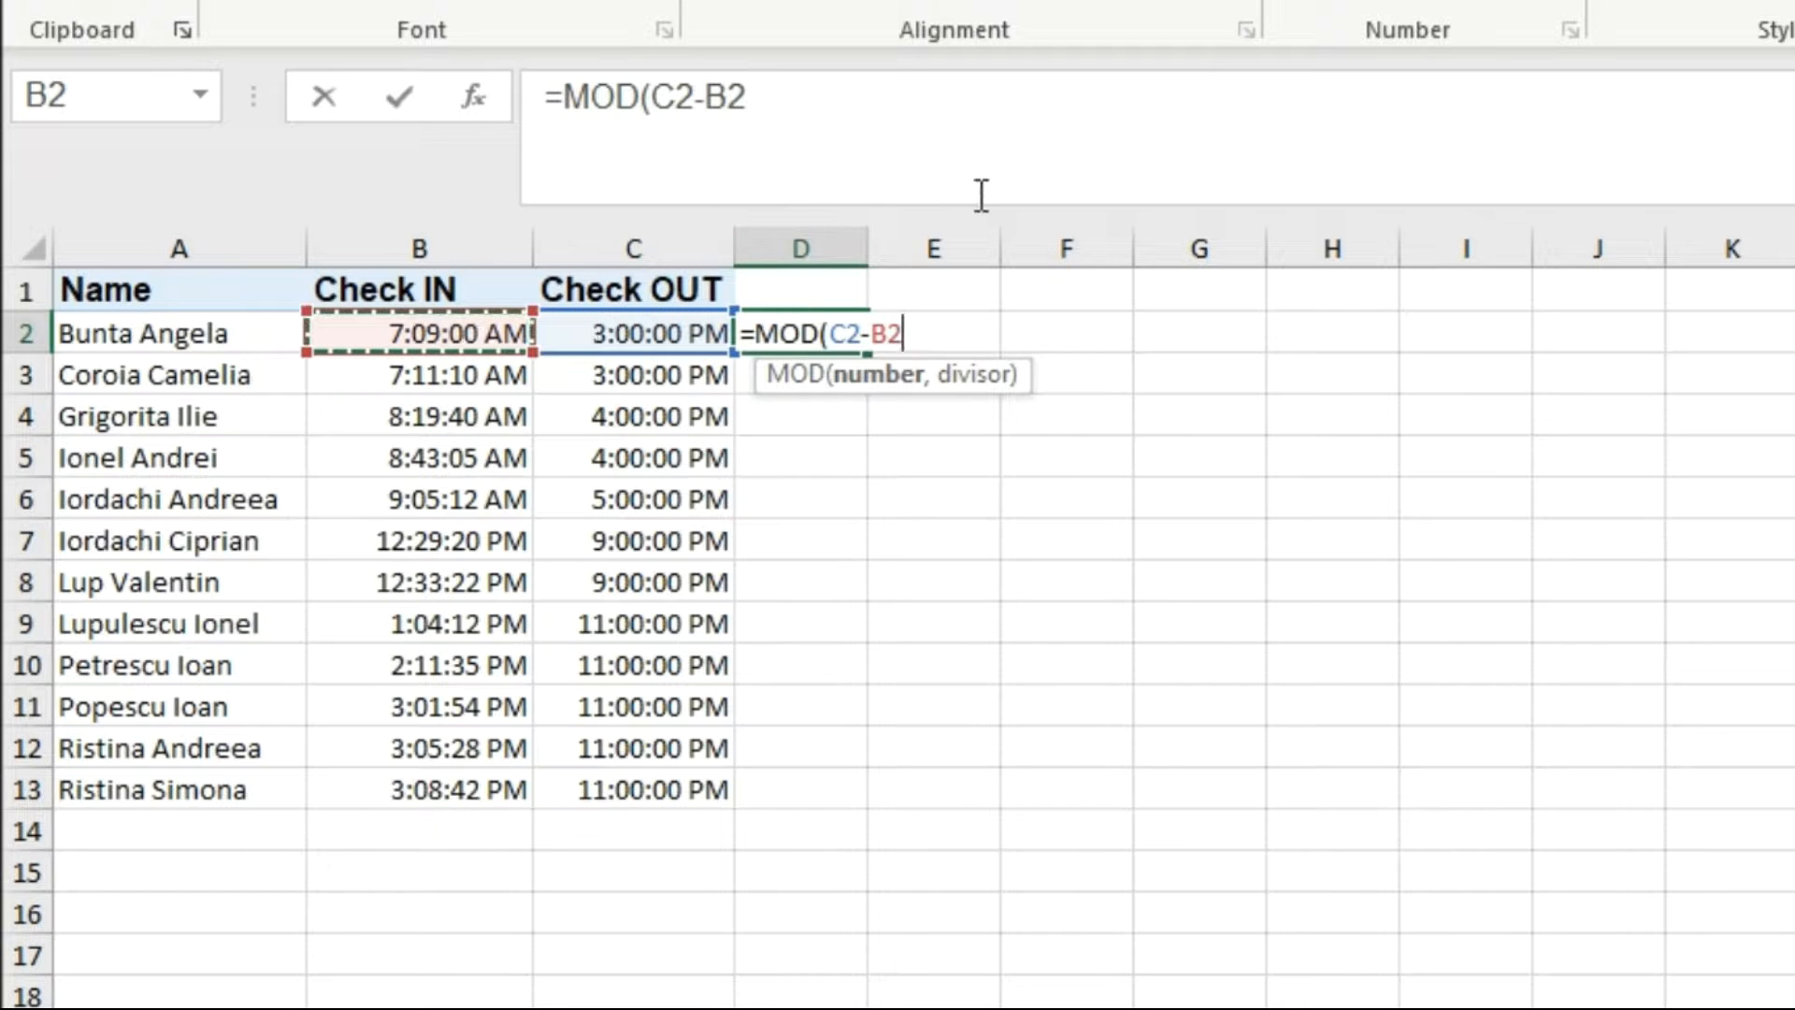
{"action": "type", "text": ","}
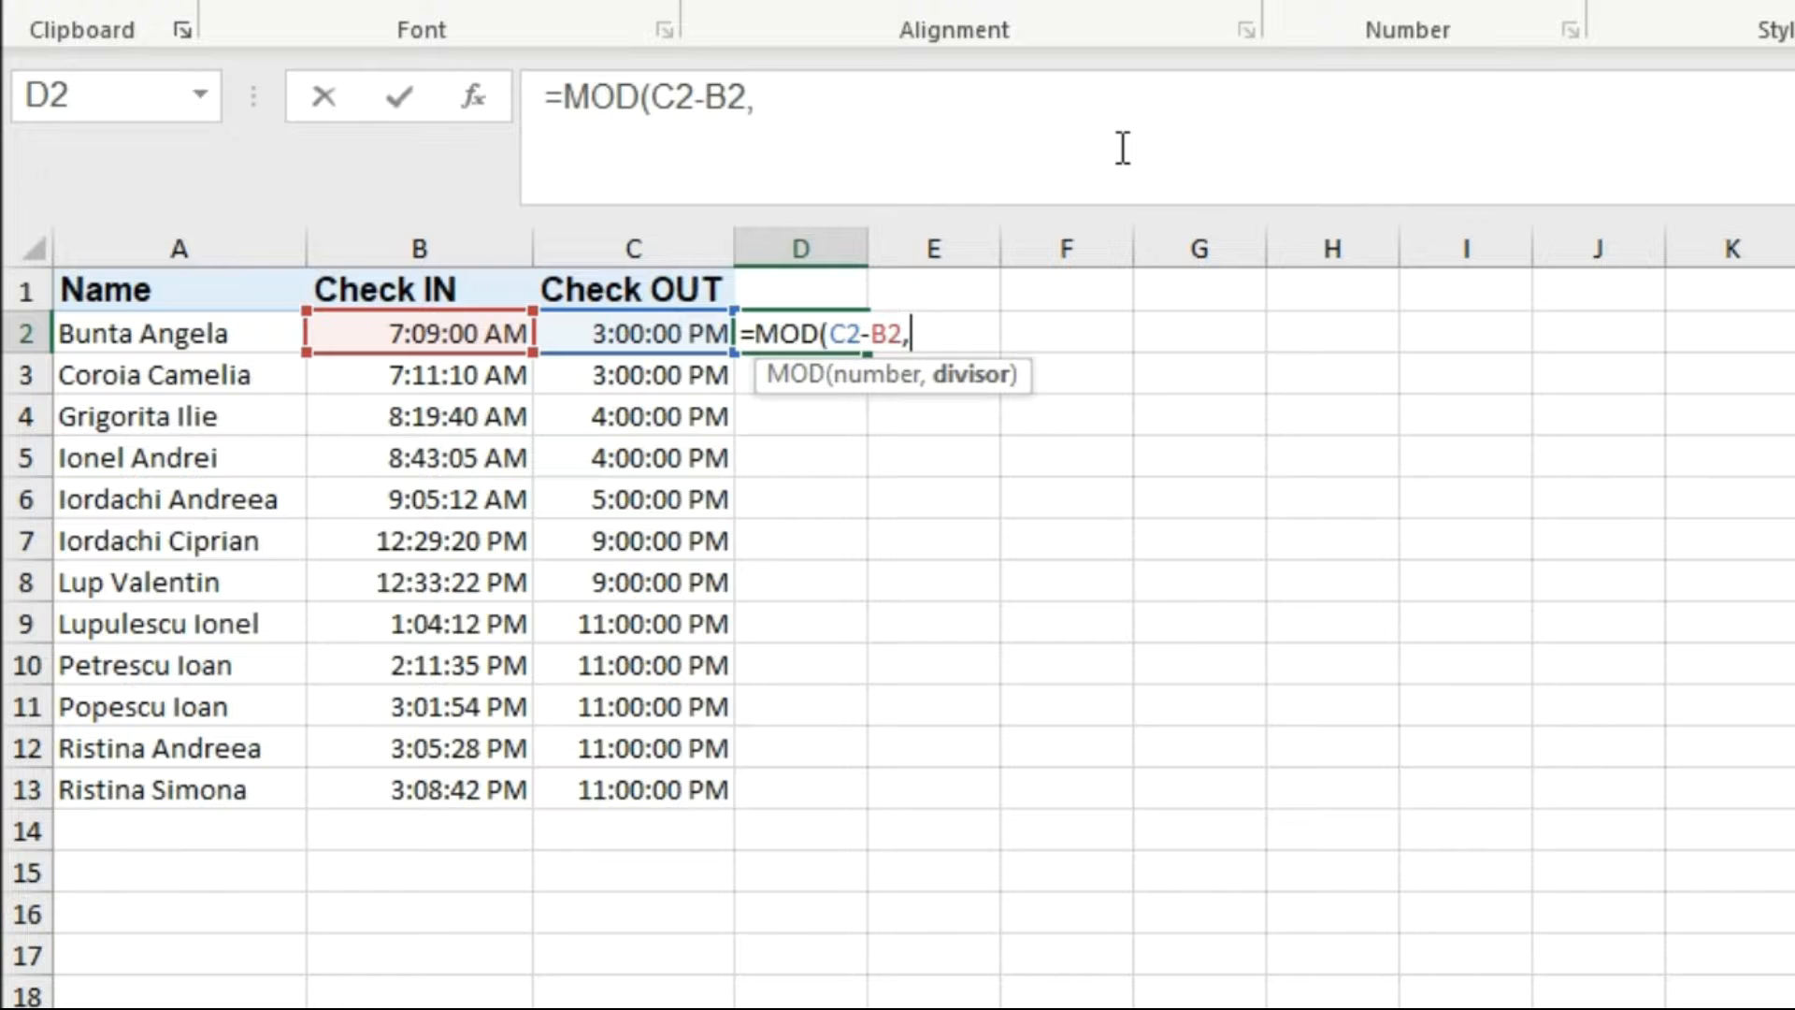
{"action": "type", "text": "1)*24"}
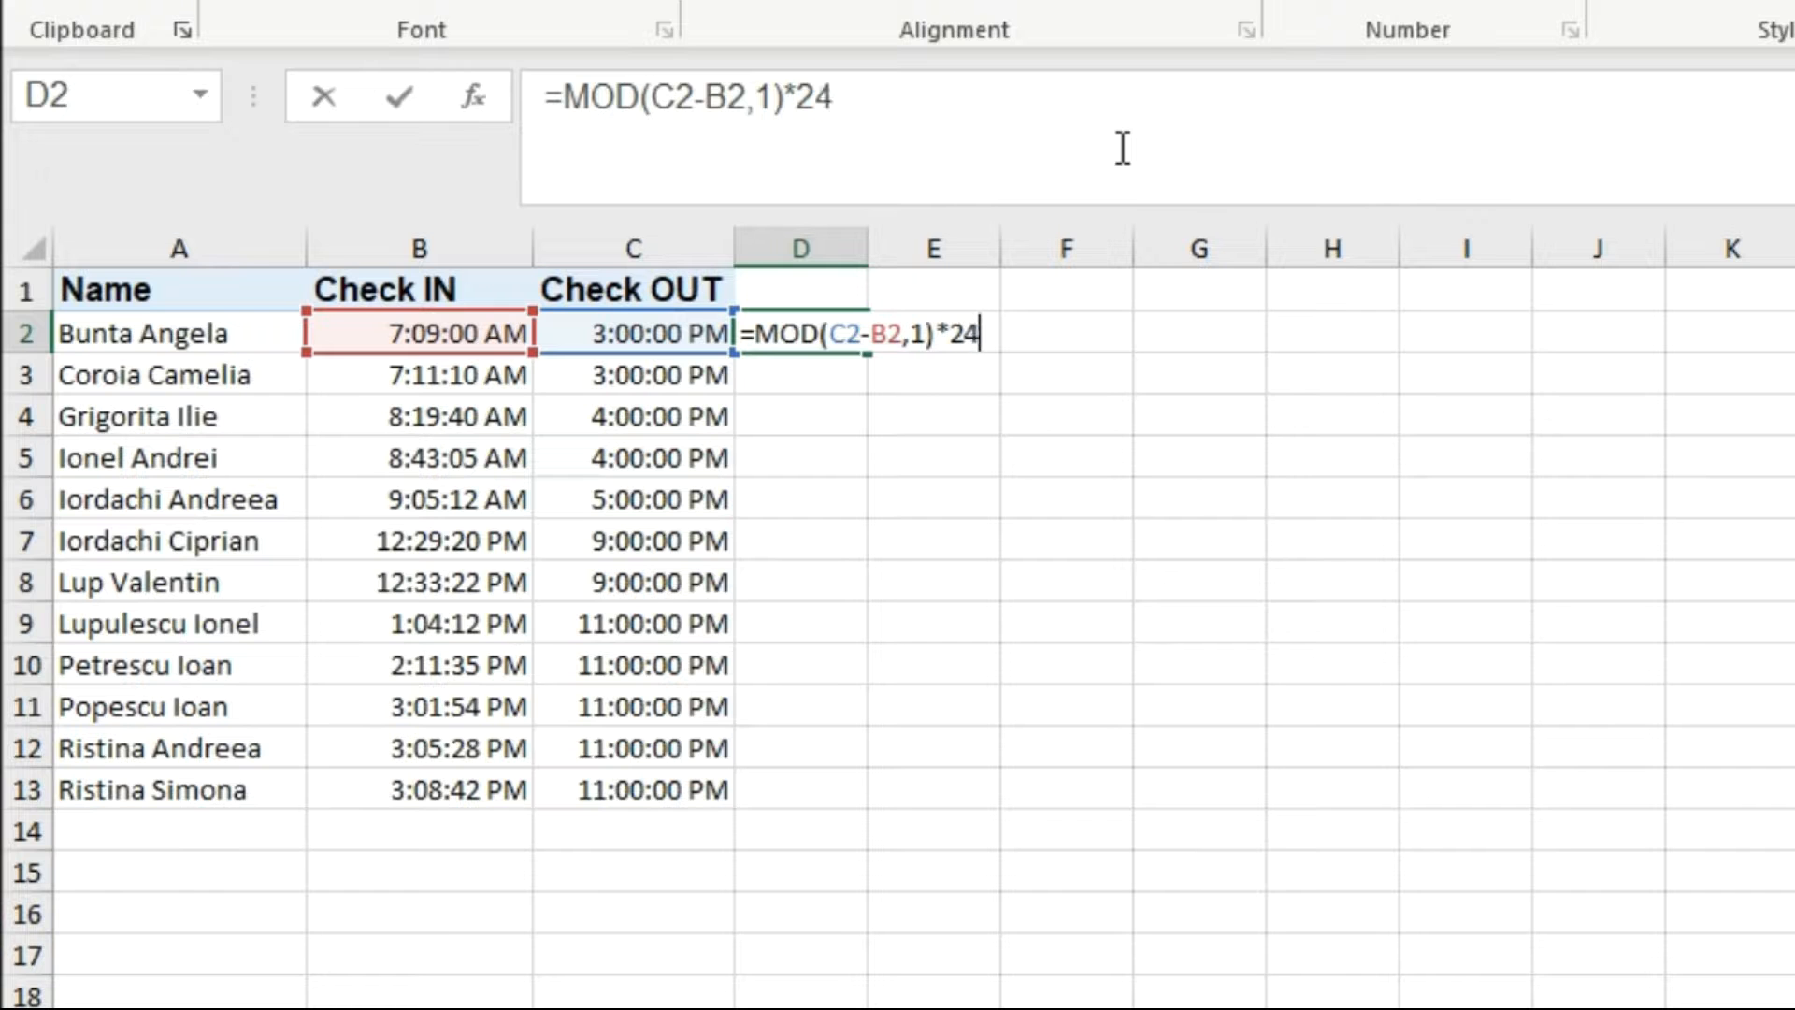
{"action": "key", "text": "Return"}
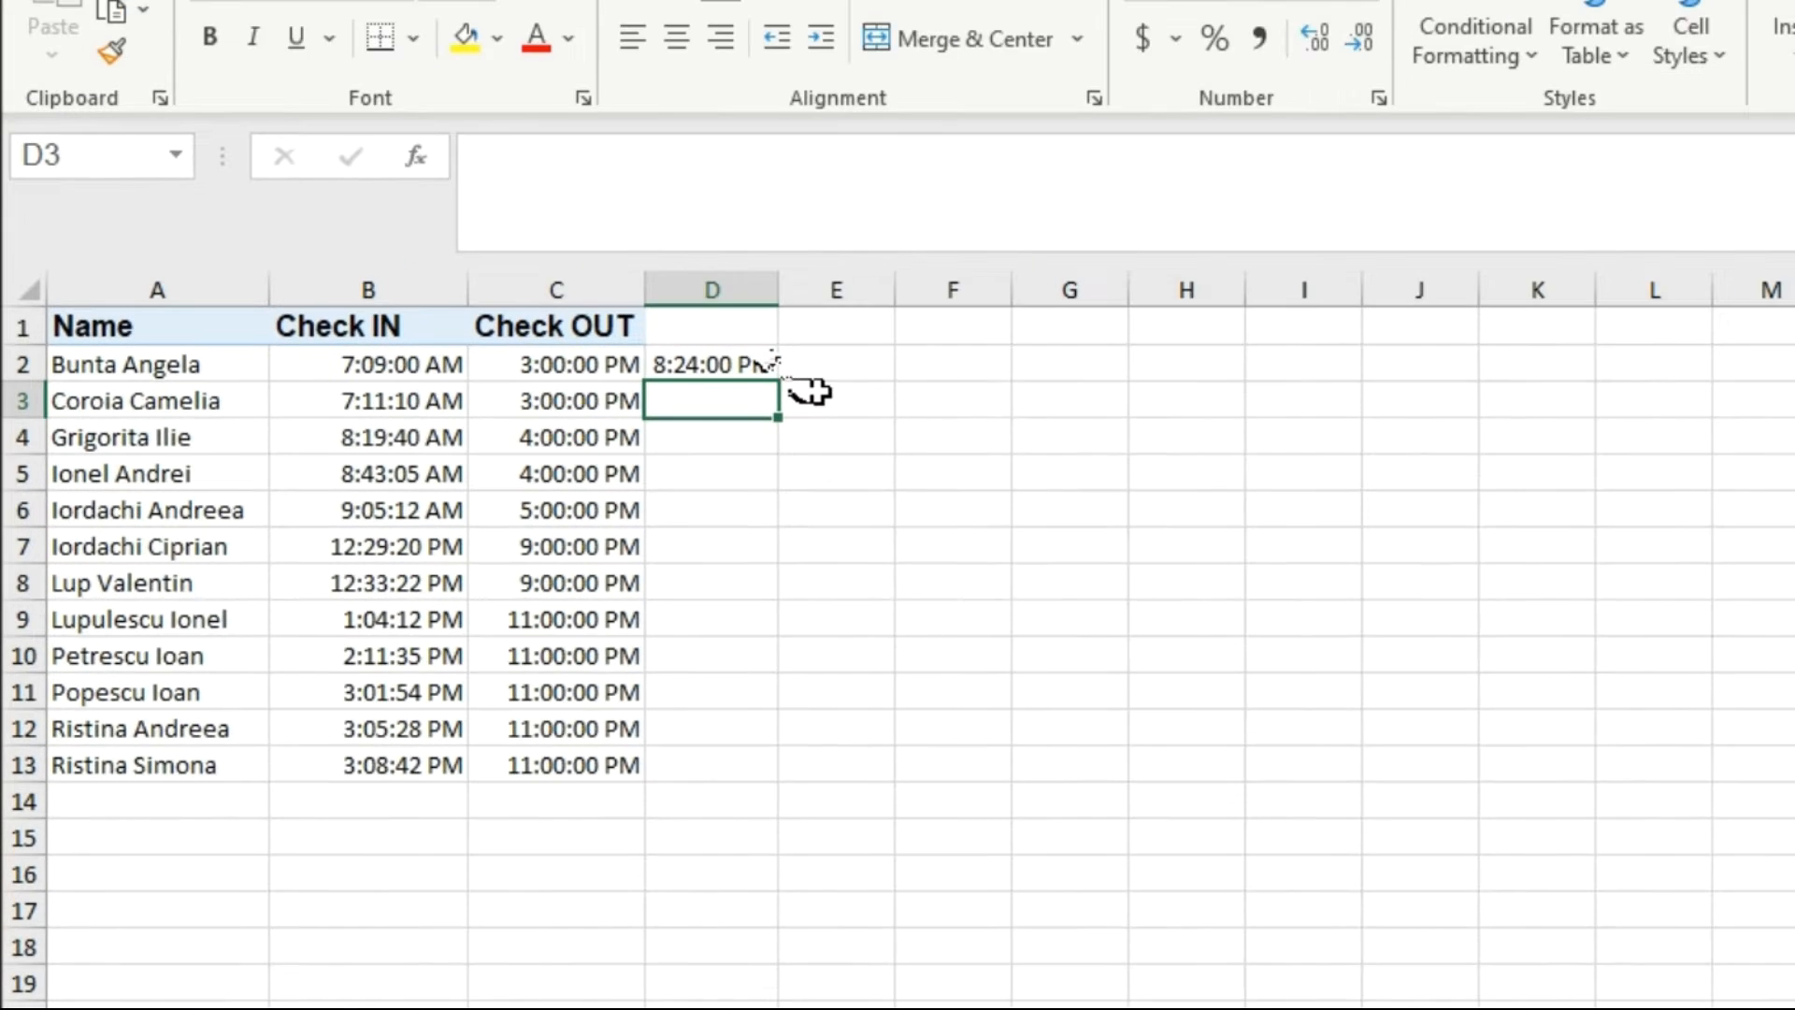
- Format cell D2 as Number and fill its formula down through row 13
{"action": "left_click", "coordinate": [850, 328]}
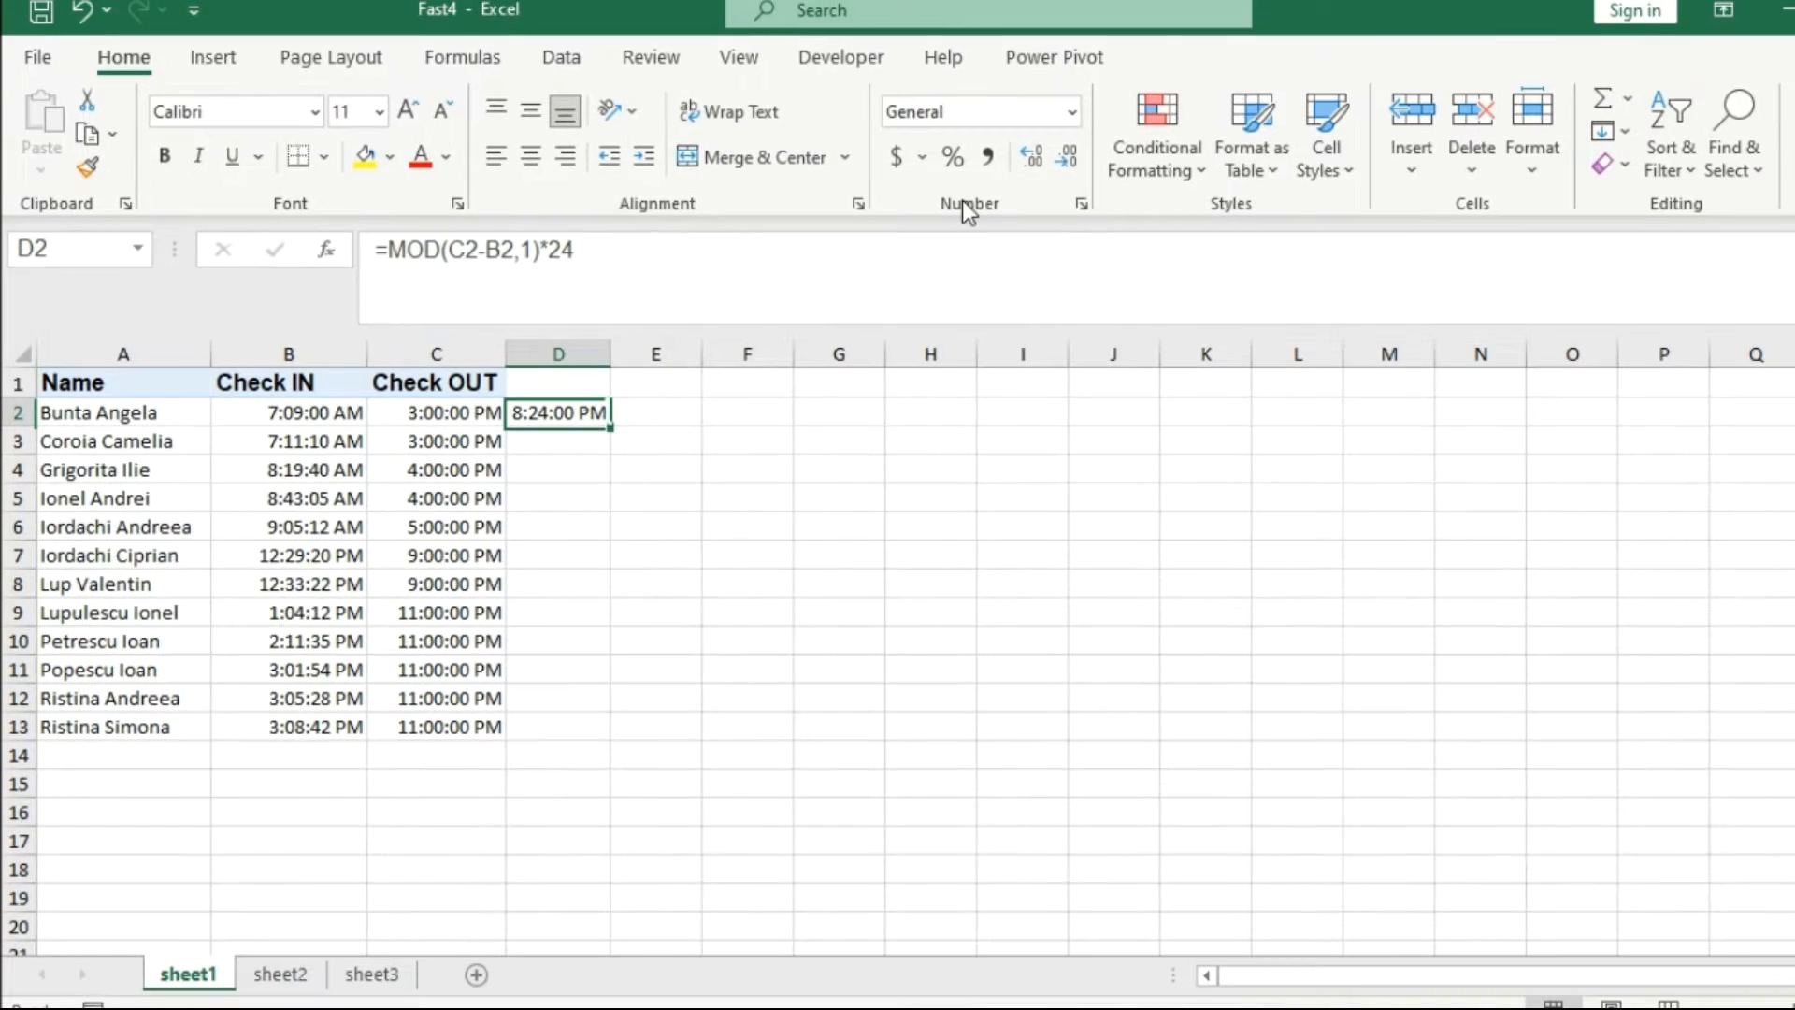
{"action": "left_click", "coordinate": [1164, 71]}
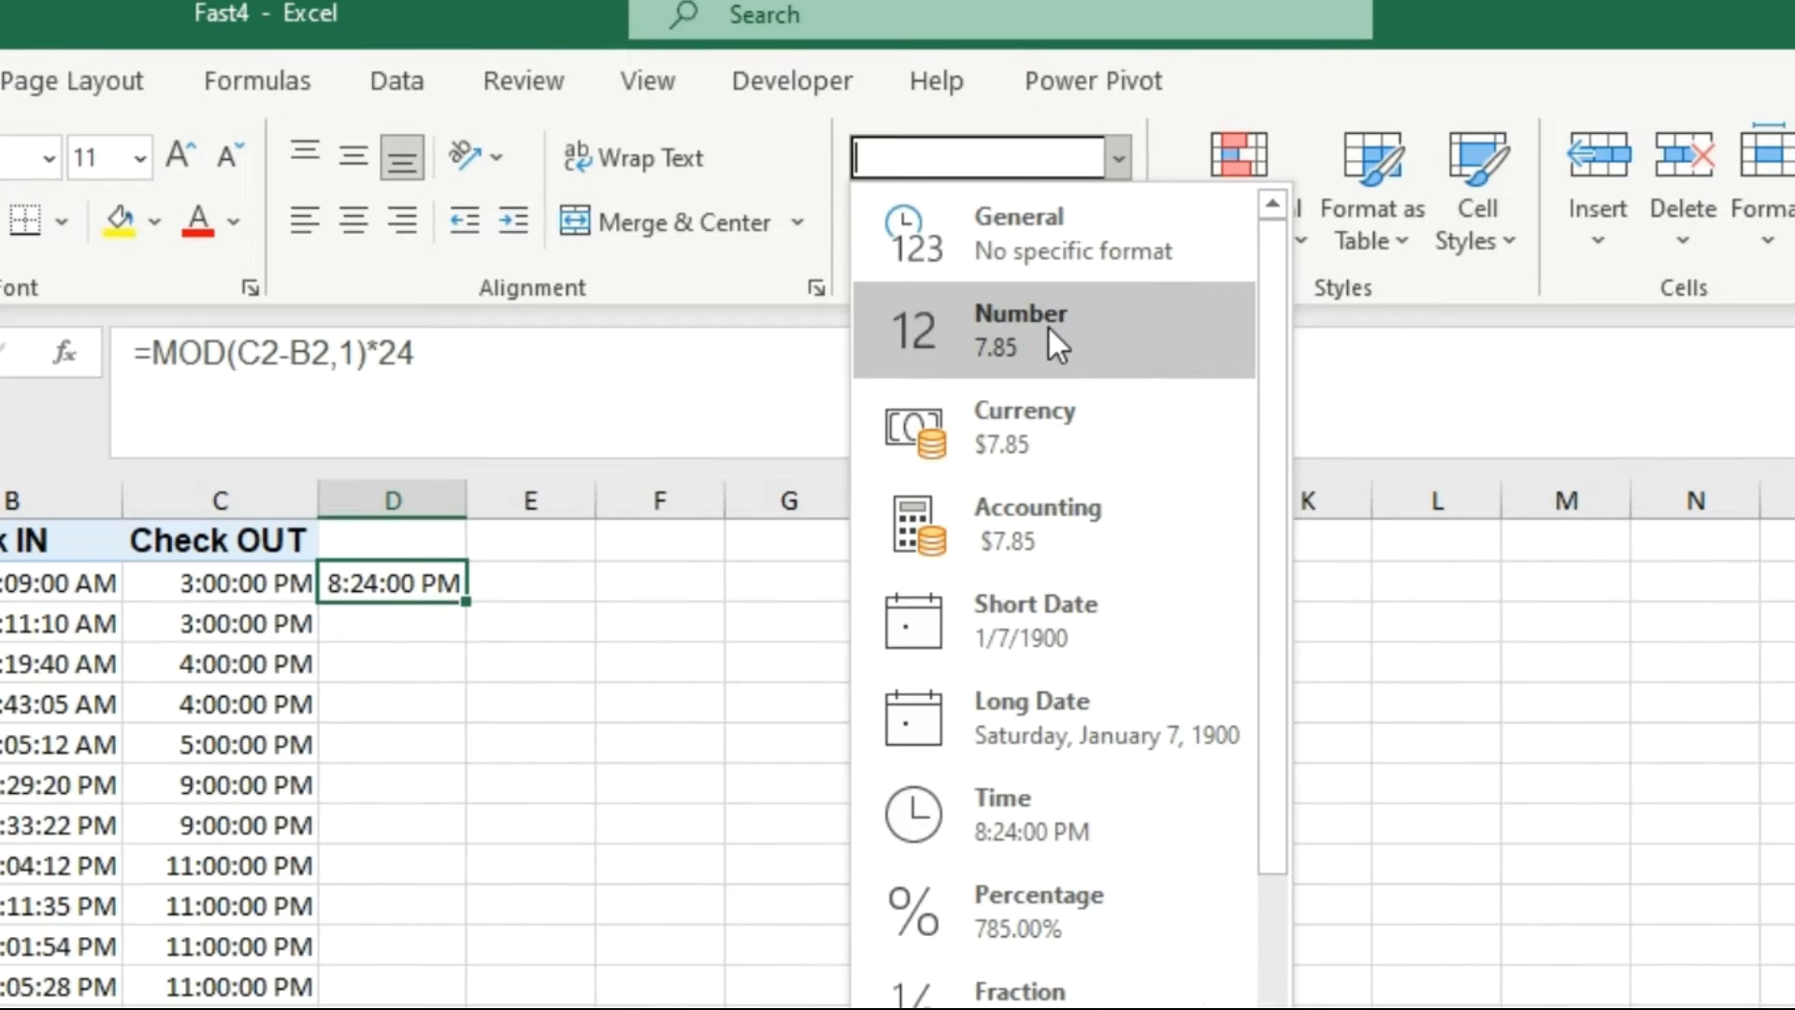
{"action": "left_click", "coordinate": [1029, 234]}
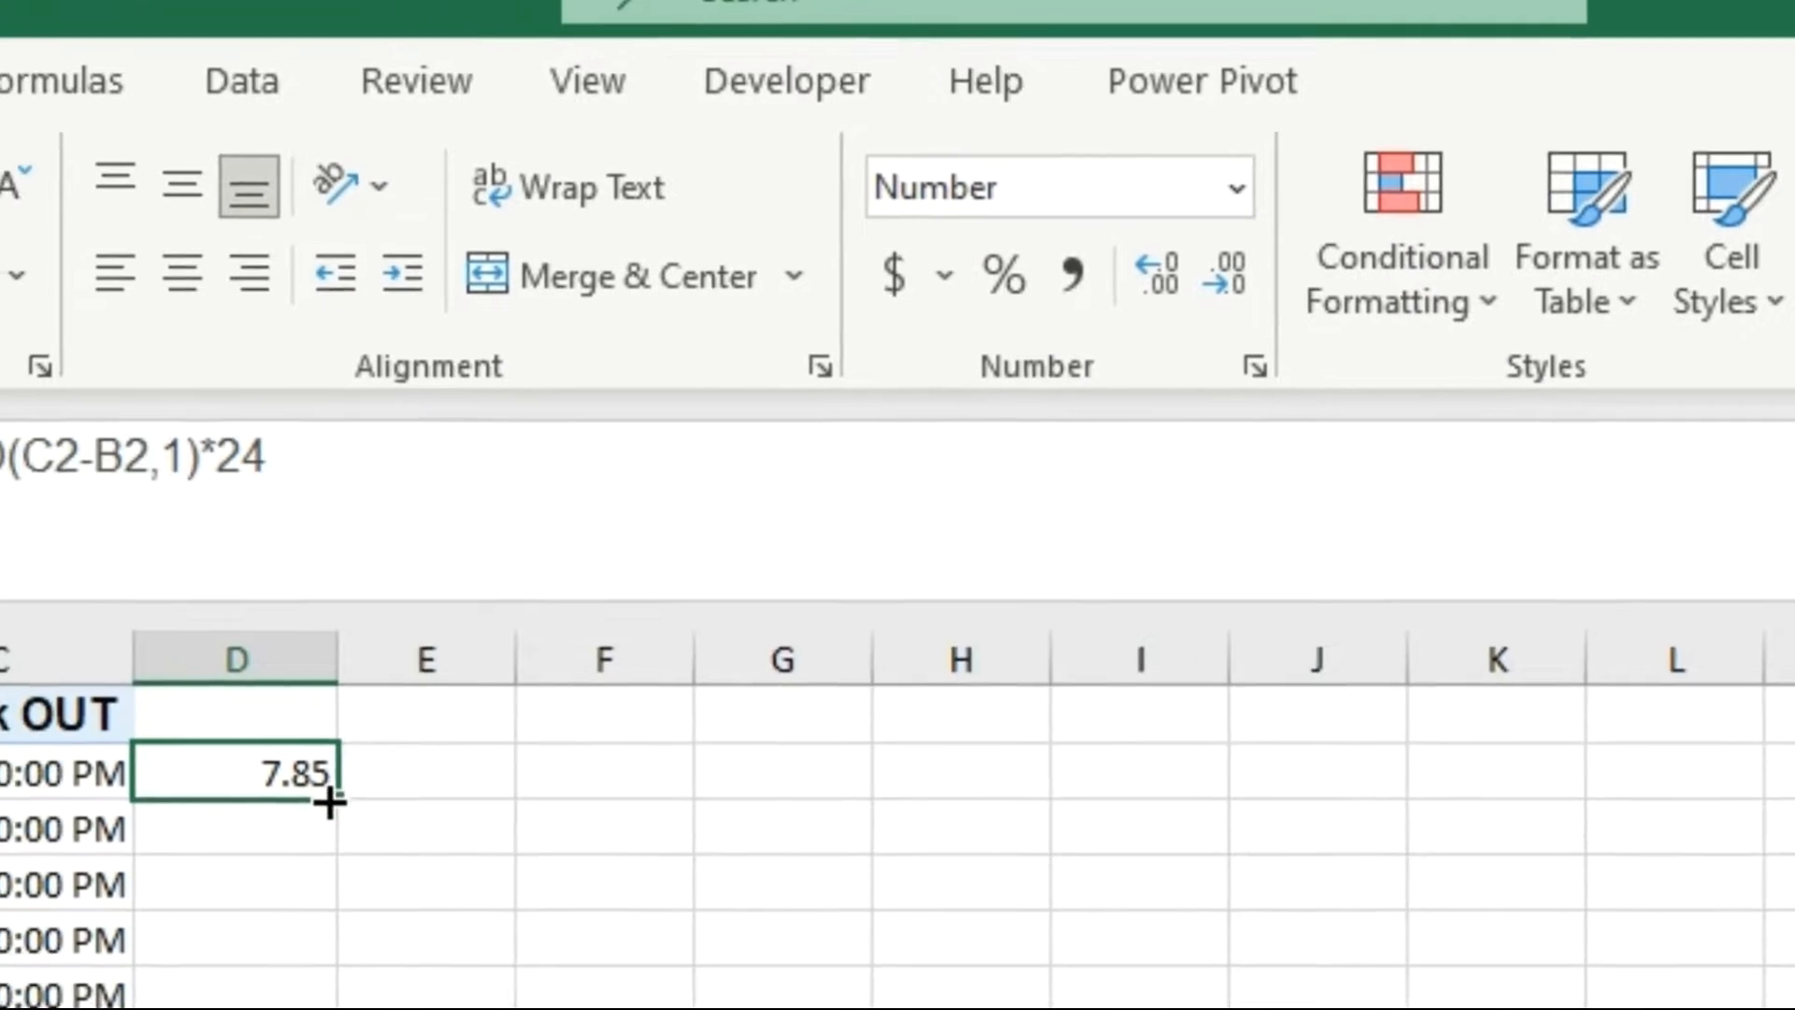
{"action": "left_click_drag", "start_coordinate": [262, 850], "coordinate": [174, 1009]}
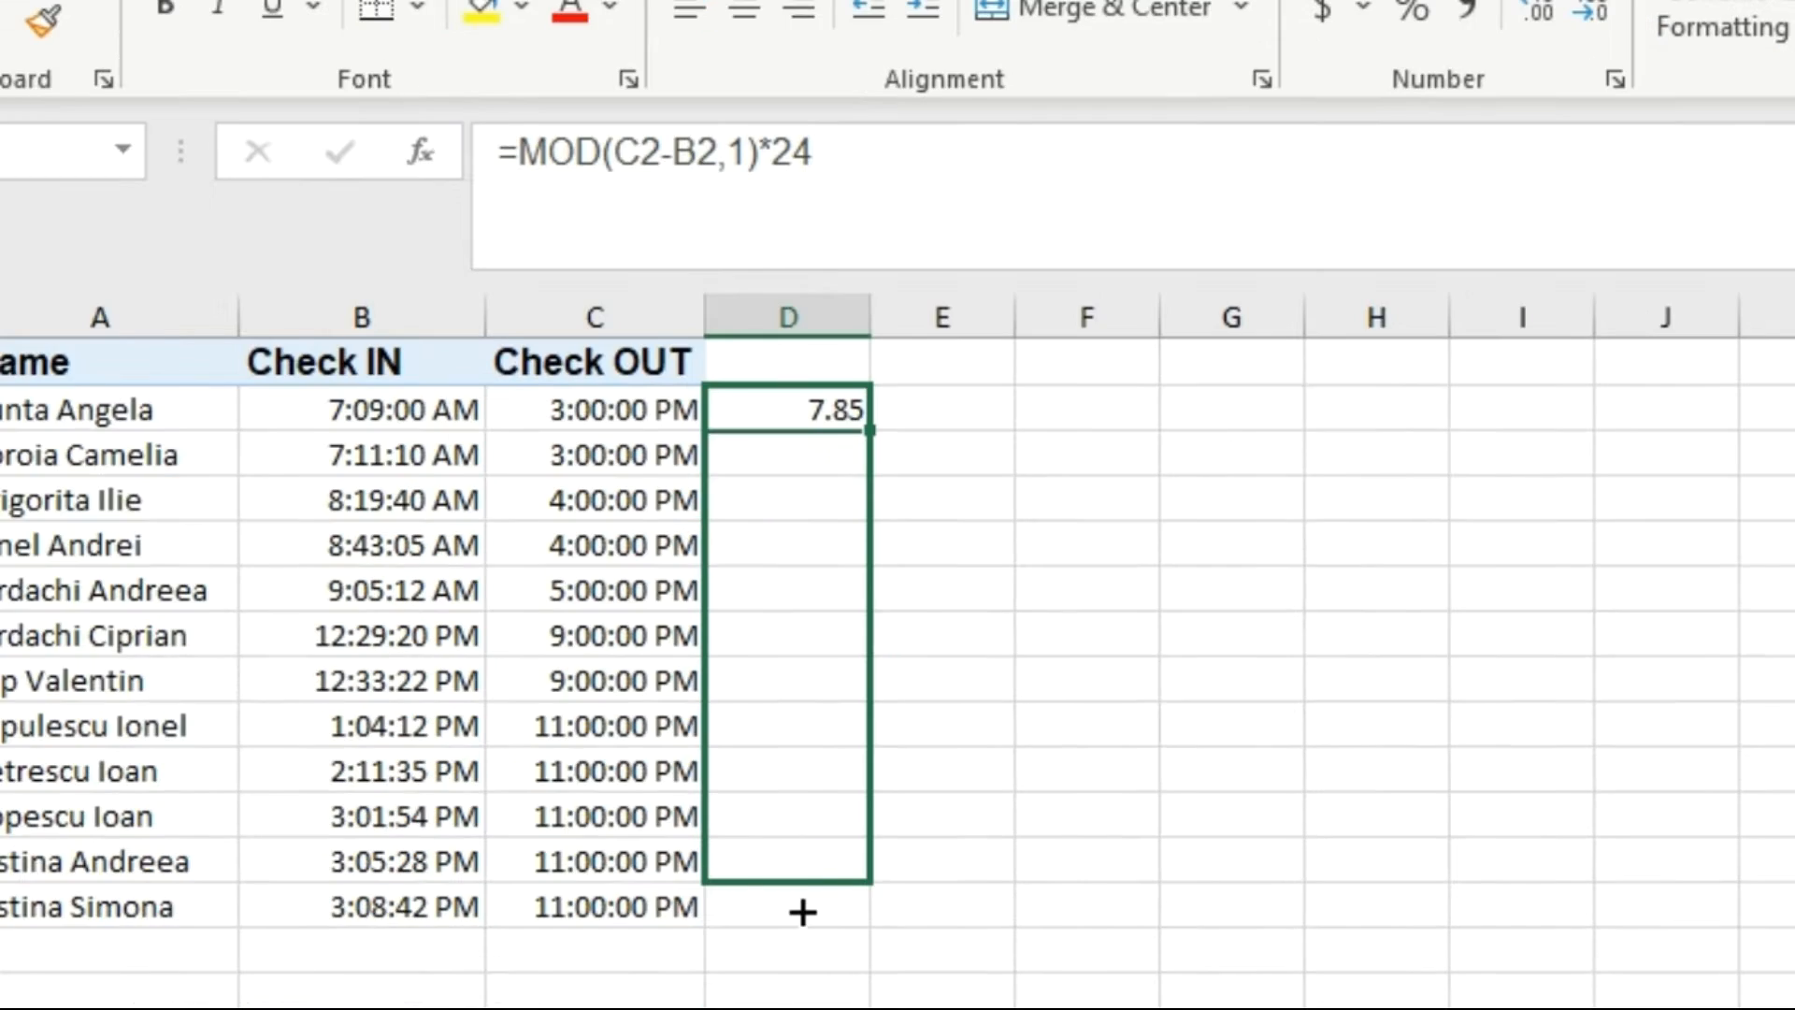
{"action": "left_click_drag", "start_coordinate": [802, 912], "coordinate": [800, 915]}
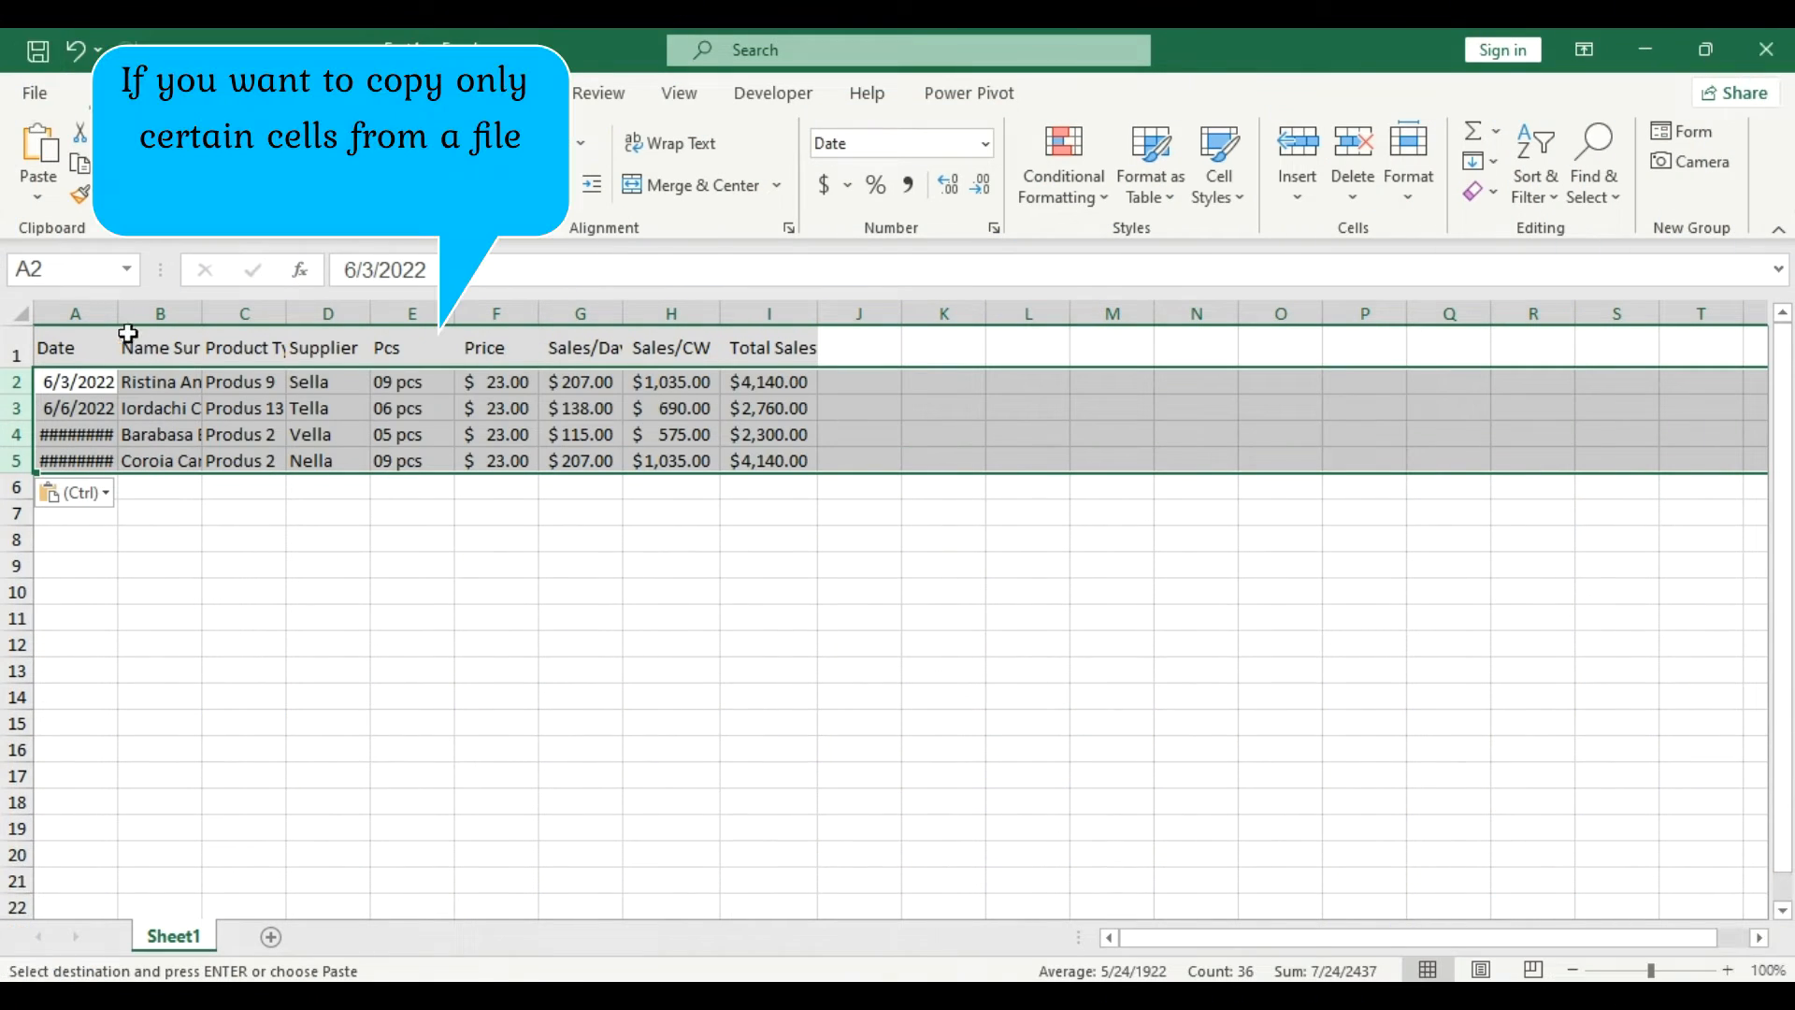
- AutoFit the width of column A, and switch to the Sales workbook's June sheet
{"action": "double_click", "coordinate": [120, 312]}
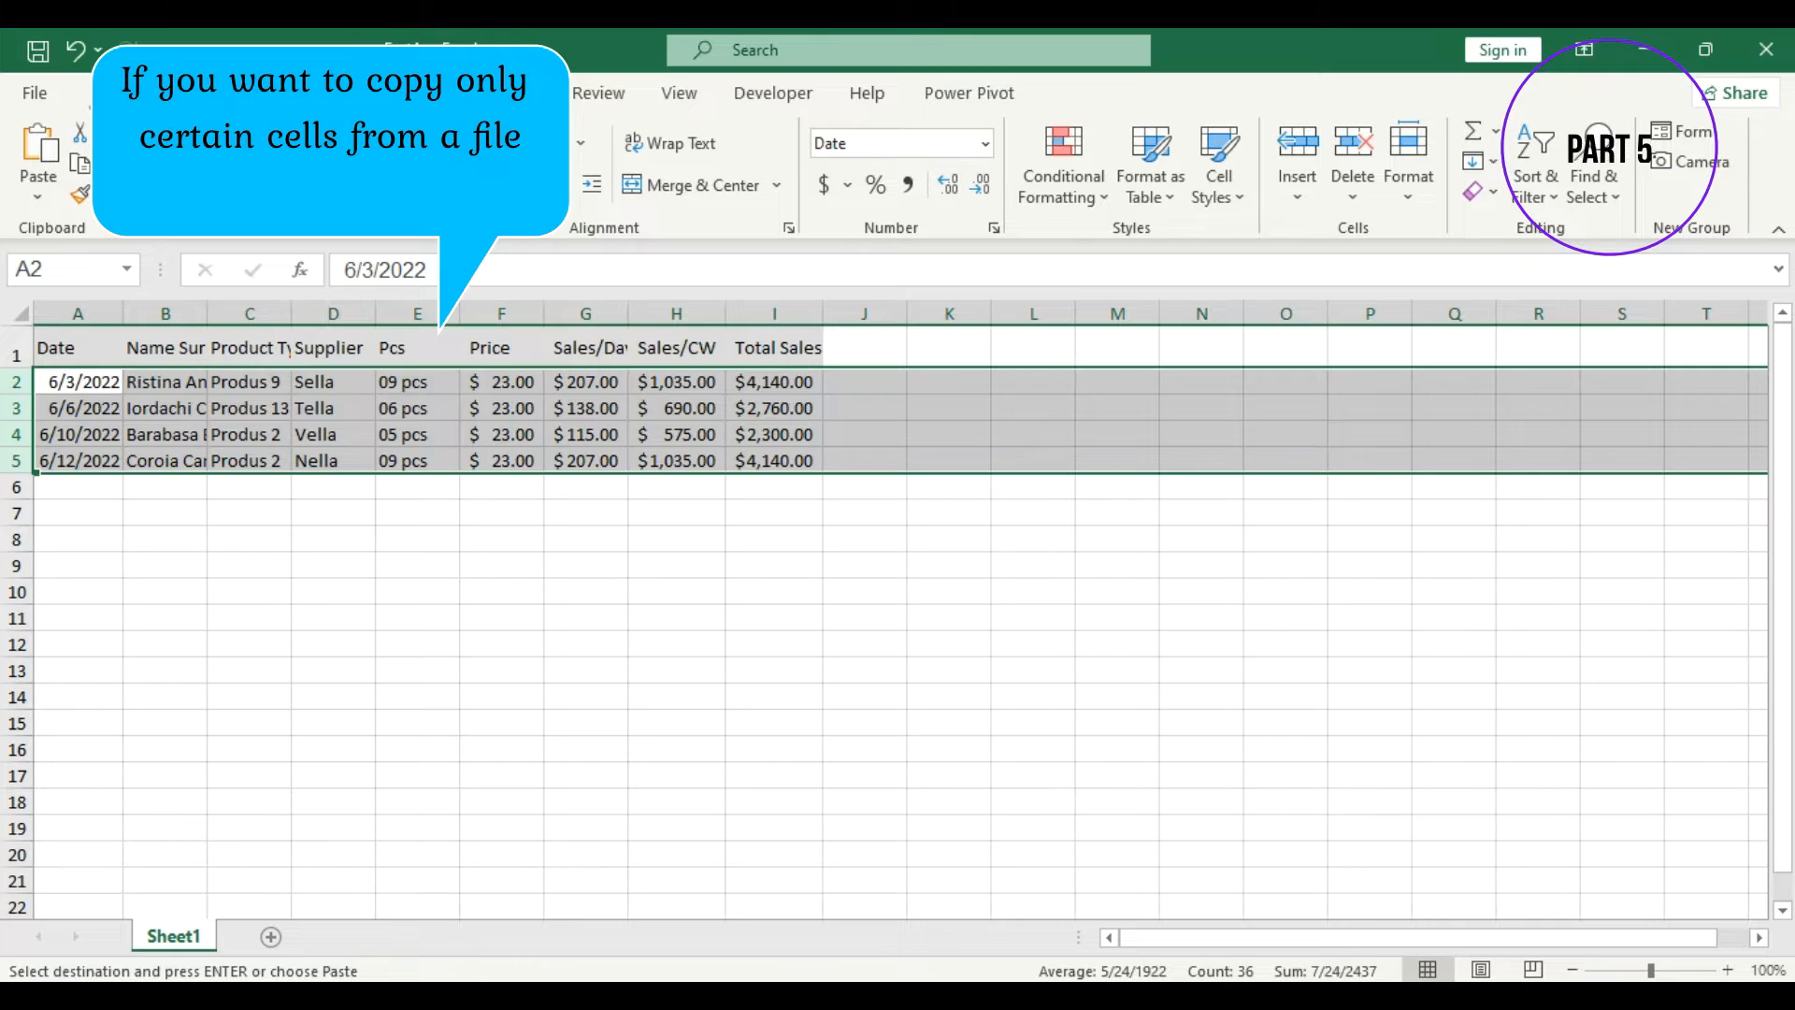
{"action": "left_click", "coordinate": [752, 883]}
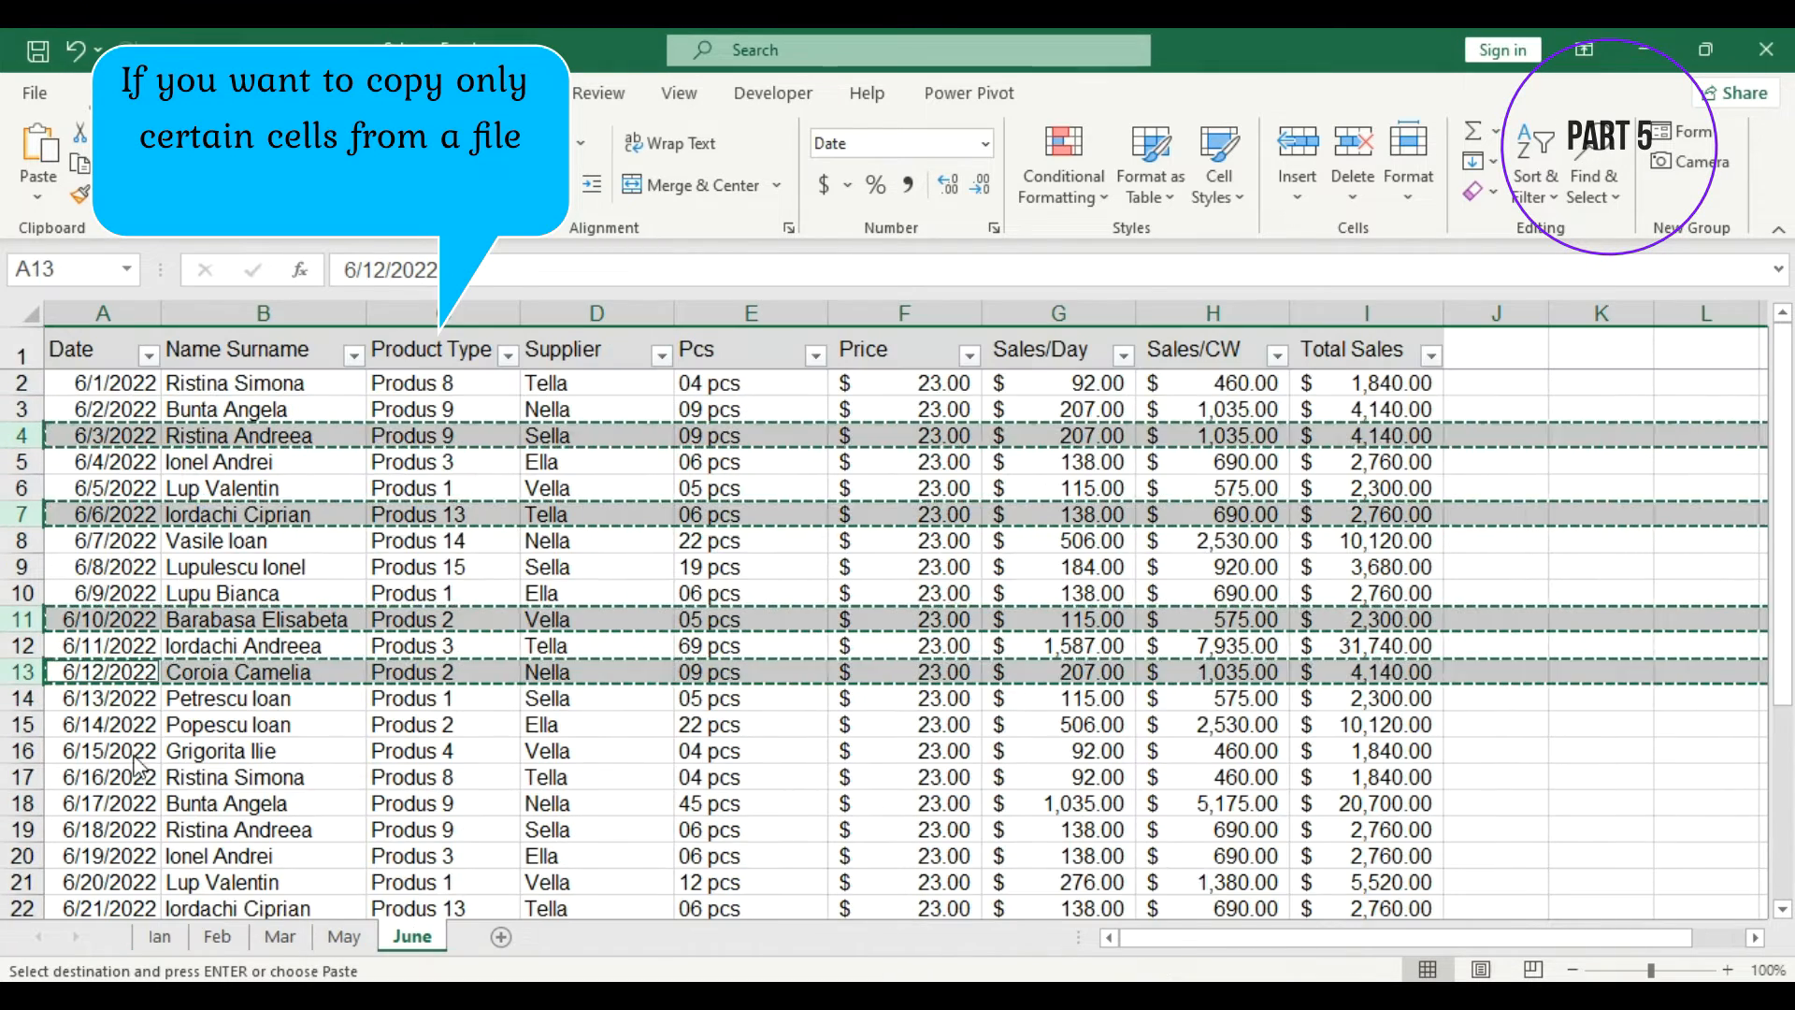
- Copy the non-adjacent rows 16, 19 and 20 of the June sheet together
{"action": "scroll", "coordinate": [203, 641], "scroll_direction": "down", "scroll_amount": 4}
{"action": "scroll", "coordinate": [45, 459], "scroll_direction": "up", "scroll_amount": 1}
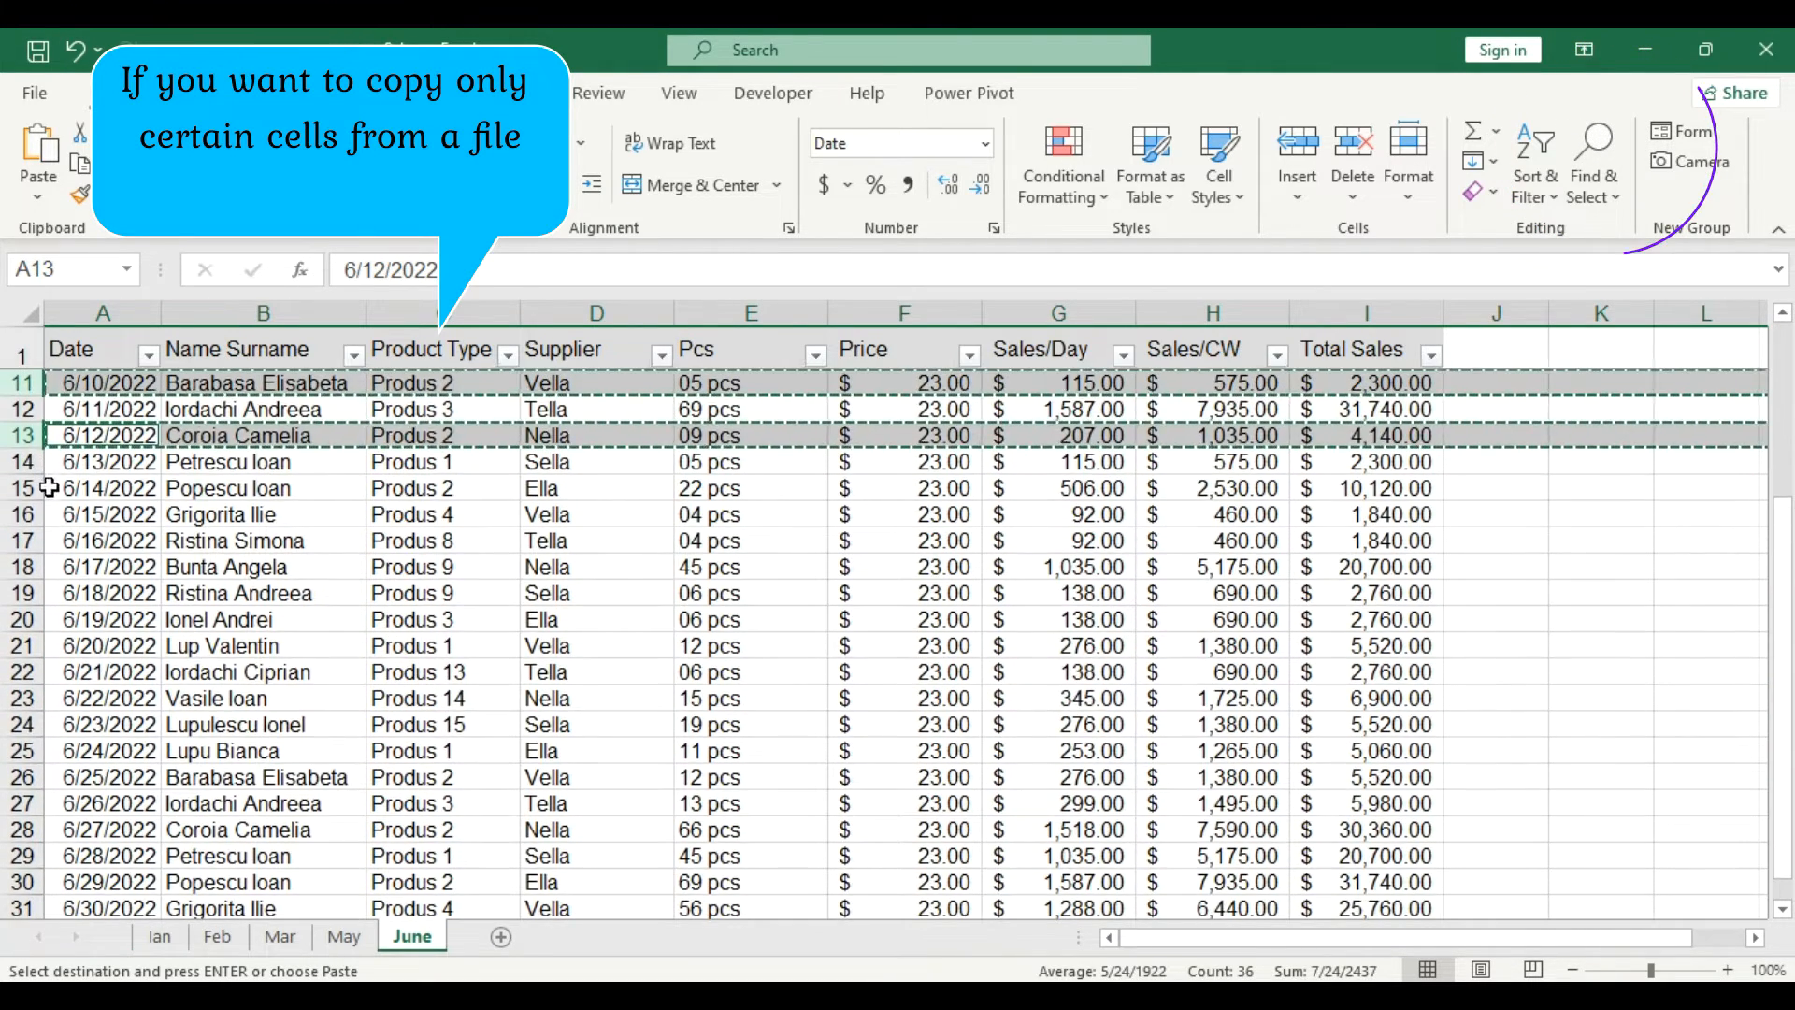
{"action": "left_click", "coordinate": [23, 513]}
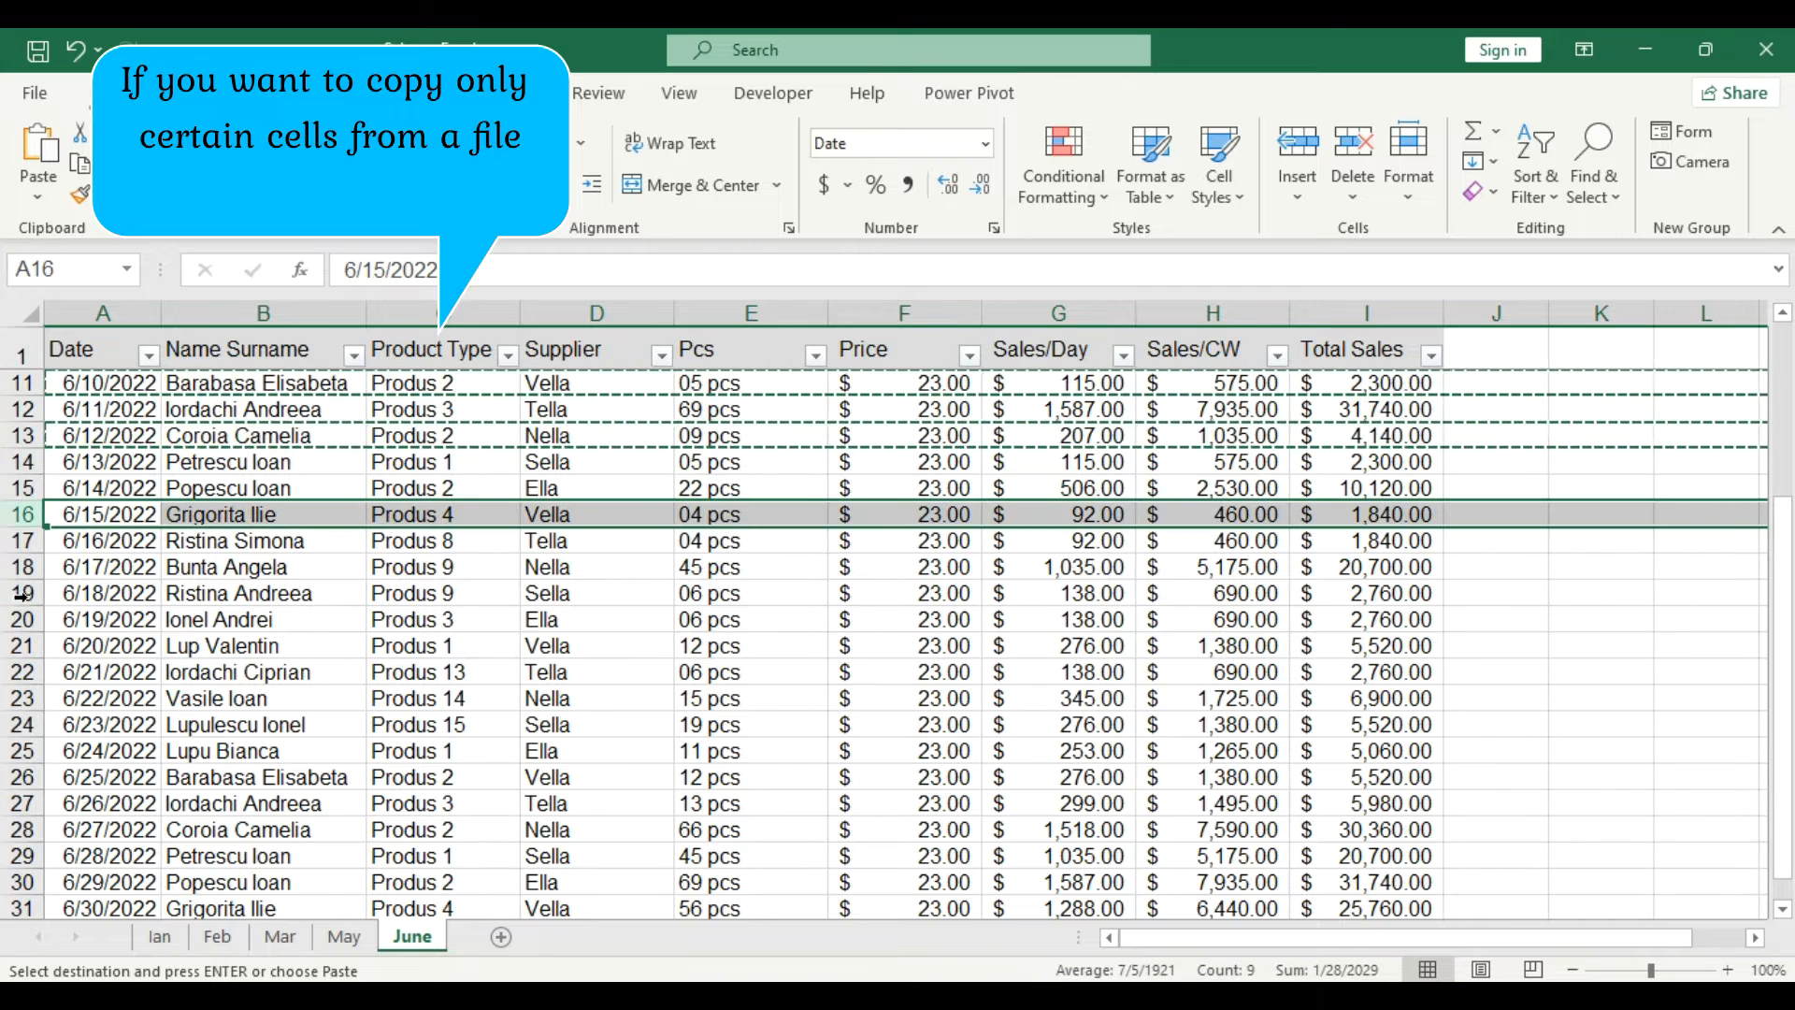
{"action": "left_click", "coordinate": [22, 593], "text": "ctrl"}
{"action": "left_click", "coordinate": [21, 620], "text": "ctrl"}
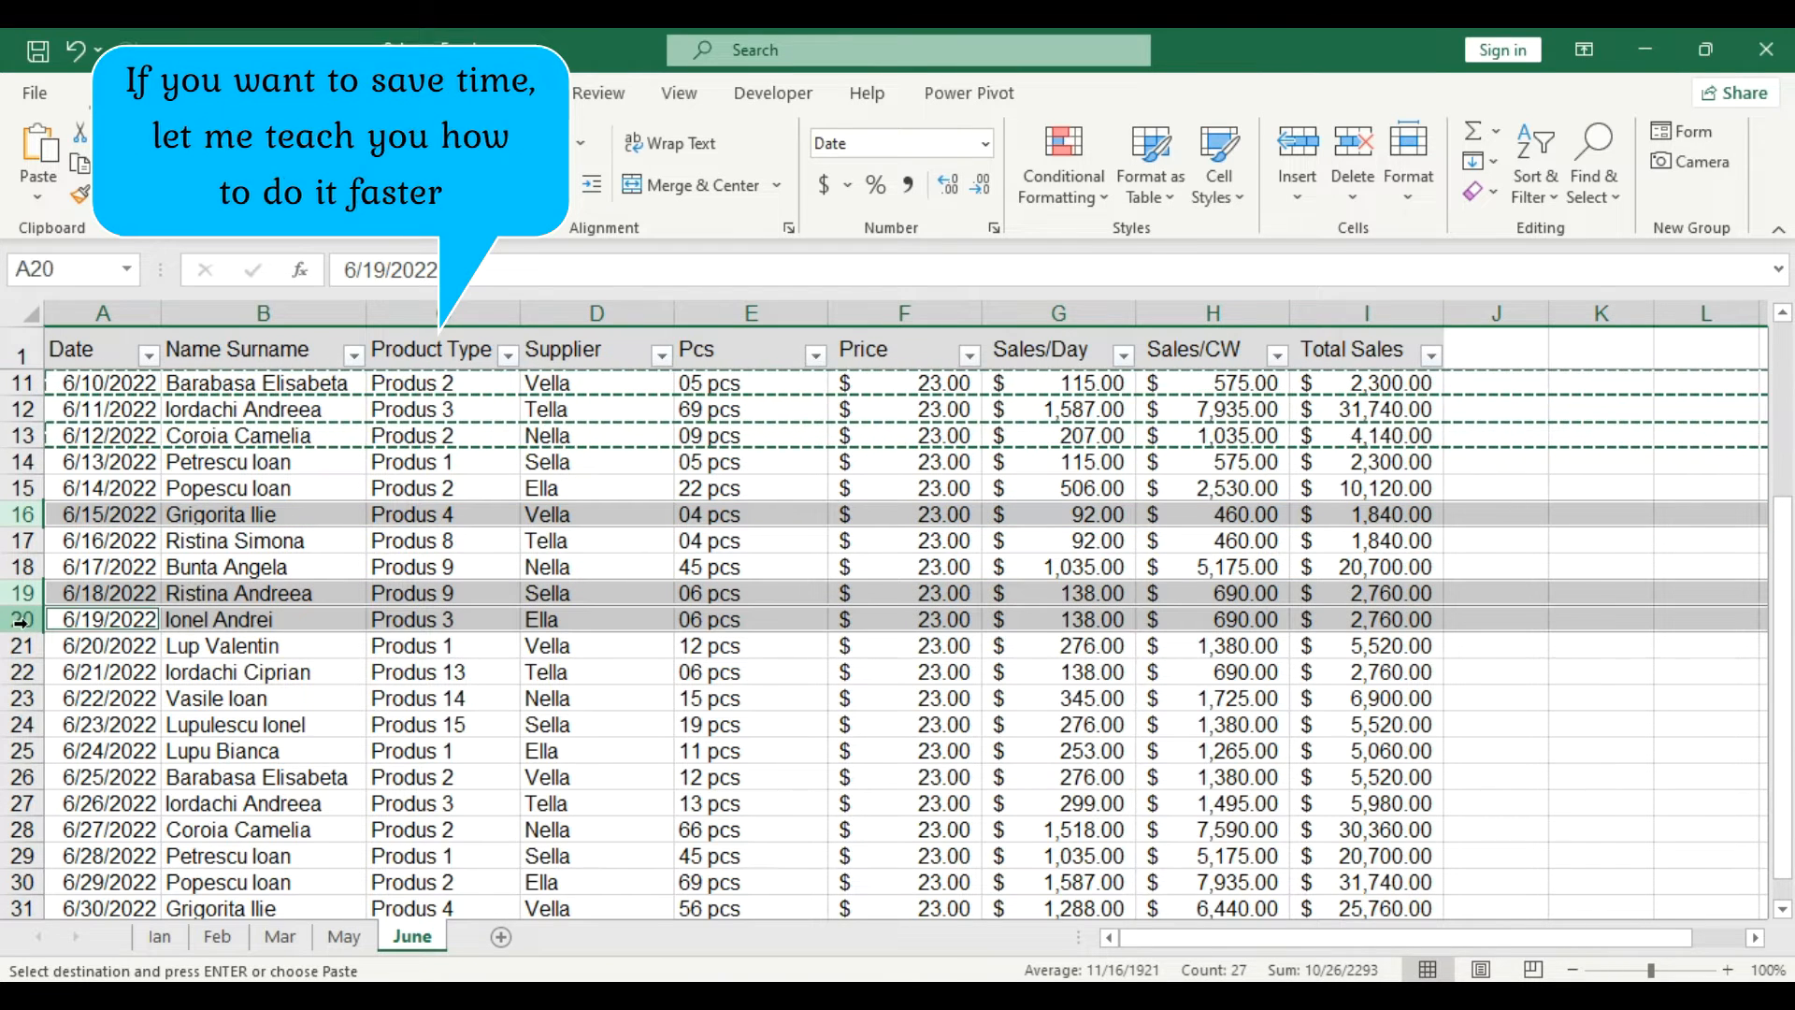
{"action": "key", "text": "ctrl+c"}
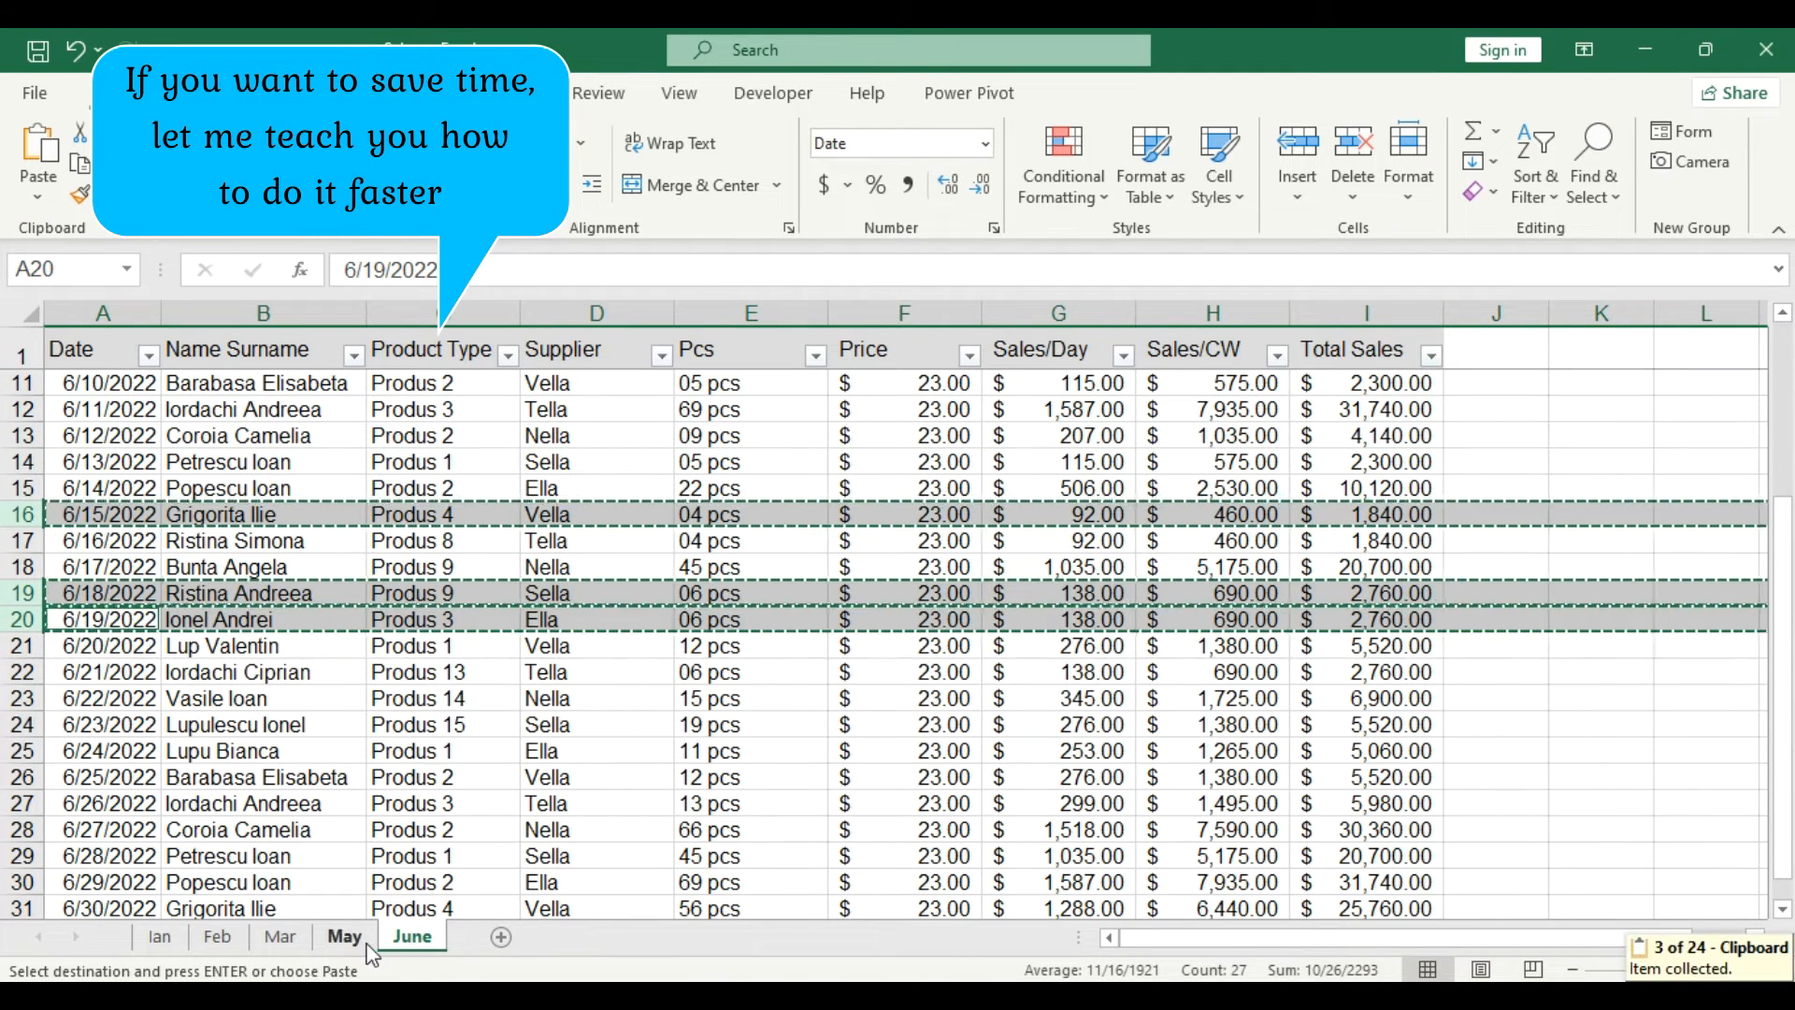
- Switch to the Fast4 workbook and paste the copied rows on Sheet1 starting at row 6
{"action": "left_click", "coordinate": [603, 994]}
{"action": "left_click", "coordinate": [507, 932]}
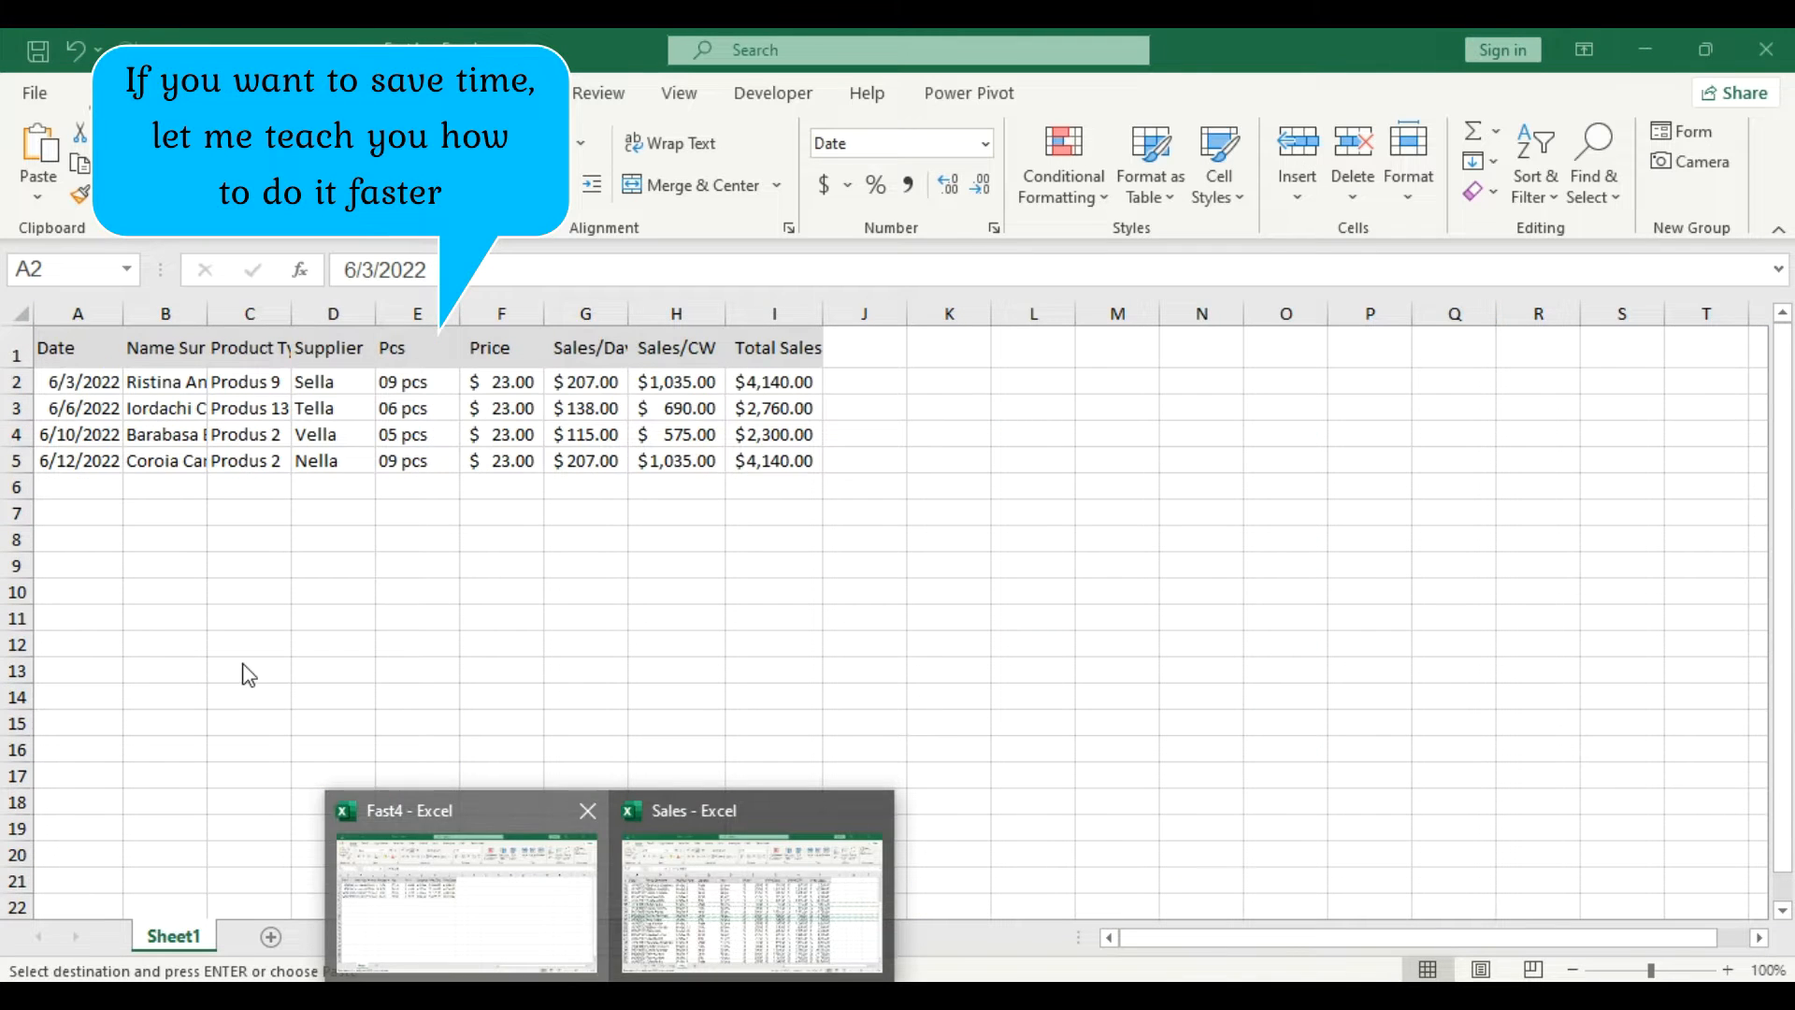
{"action": "left_click", "coordinate": [19, 487]}
{"action": "key", "text": "ctrl+v"}
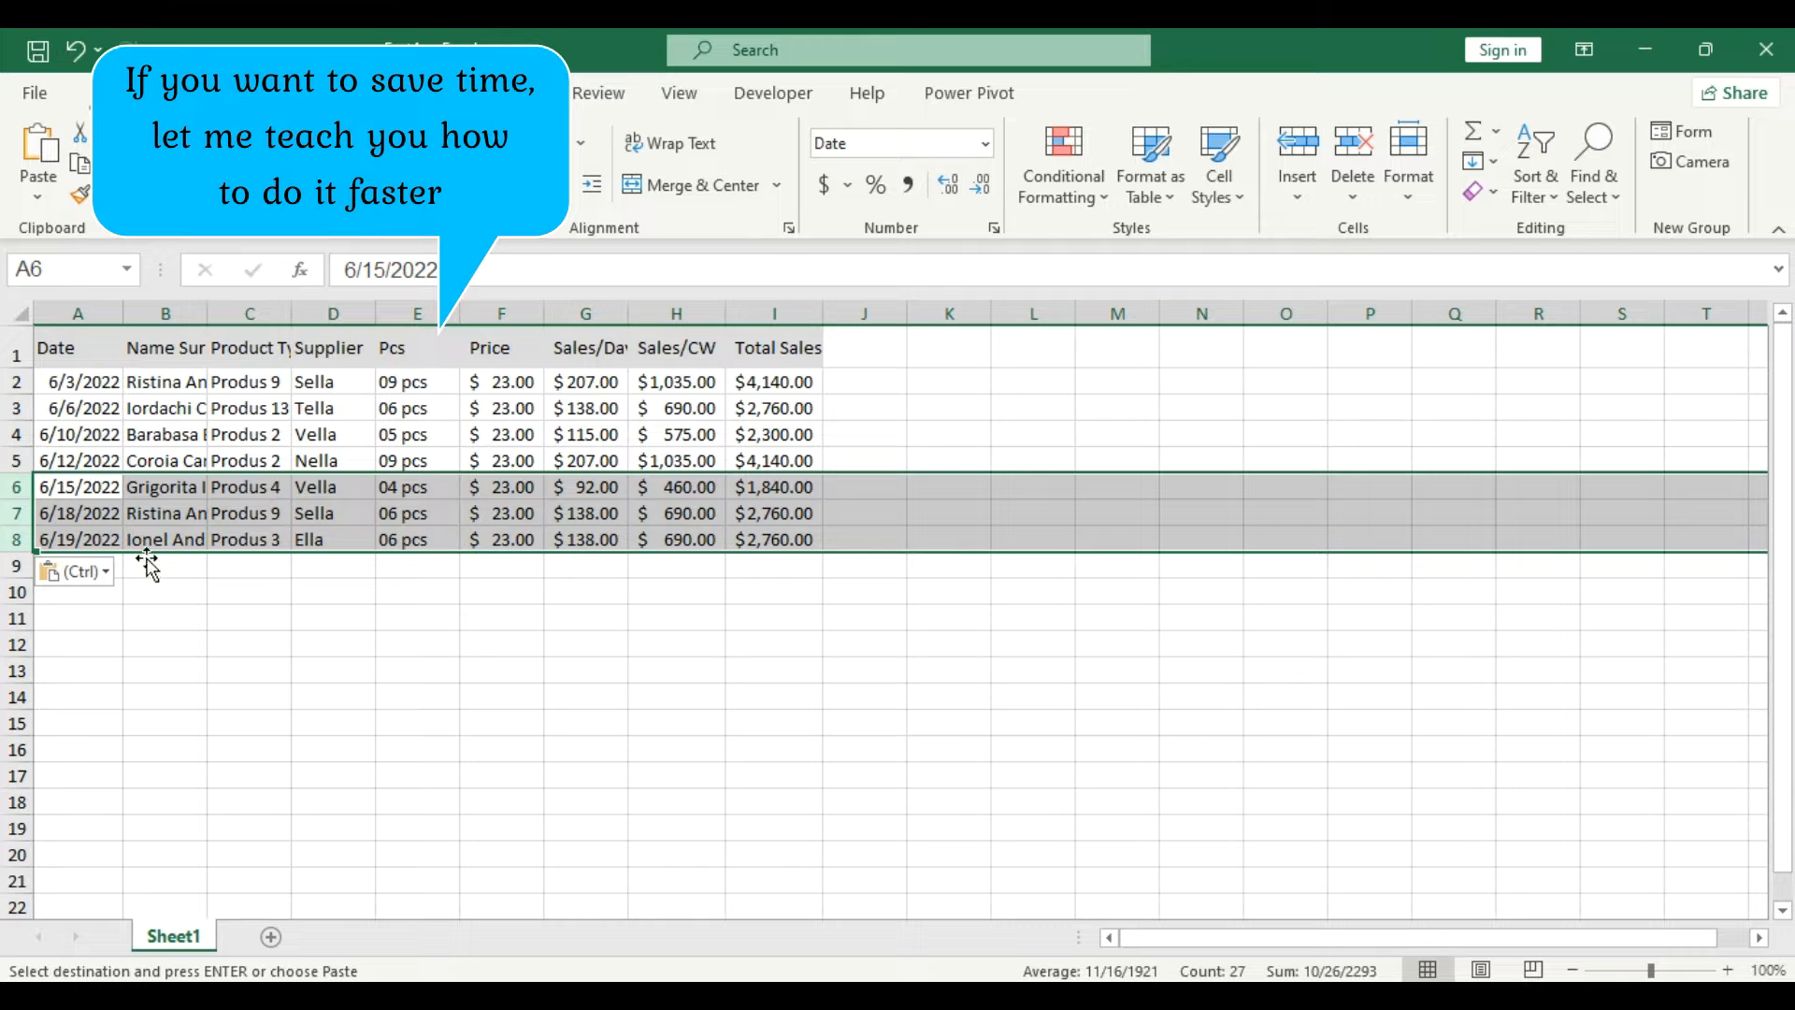
{"action": "left_click", "coordinate": [212, 589]}
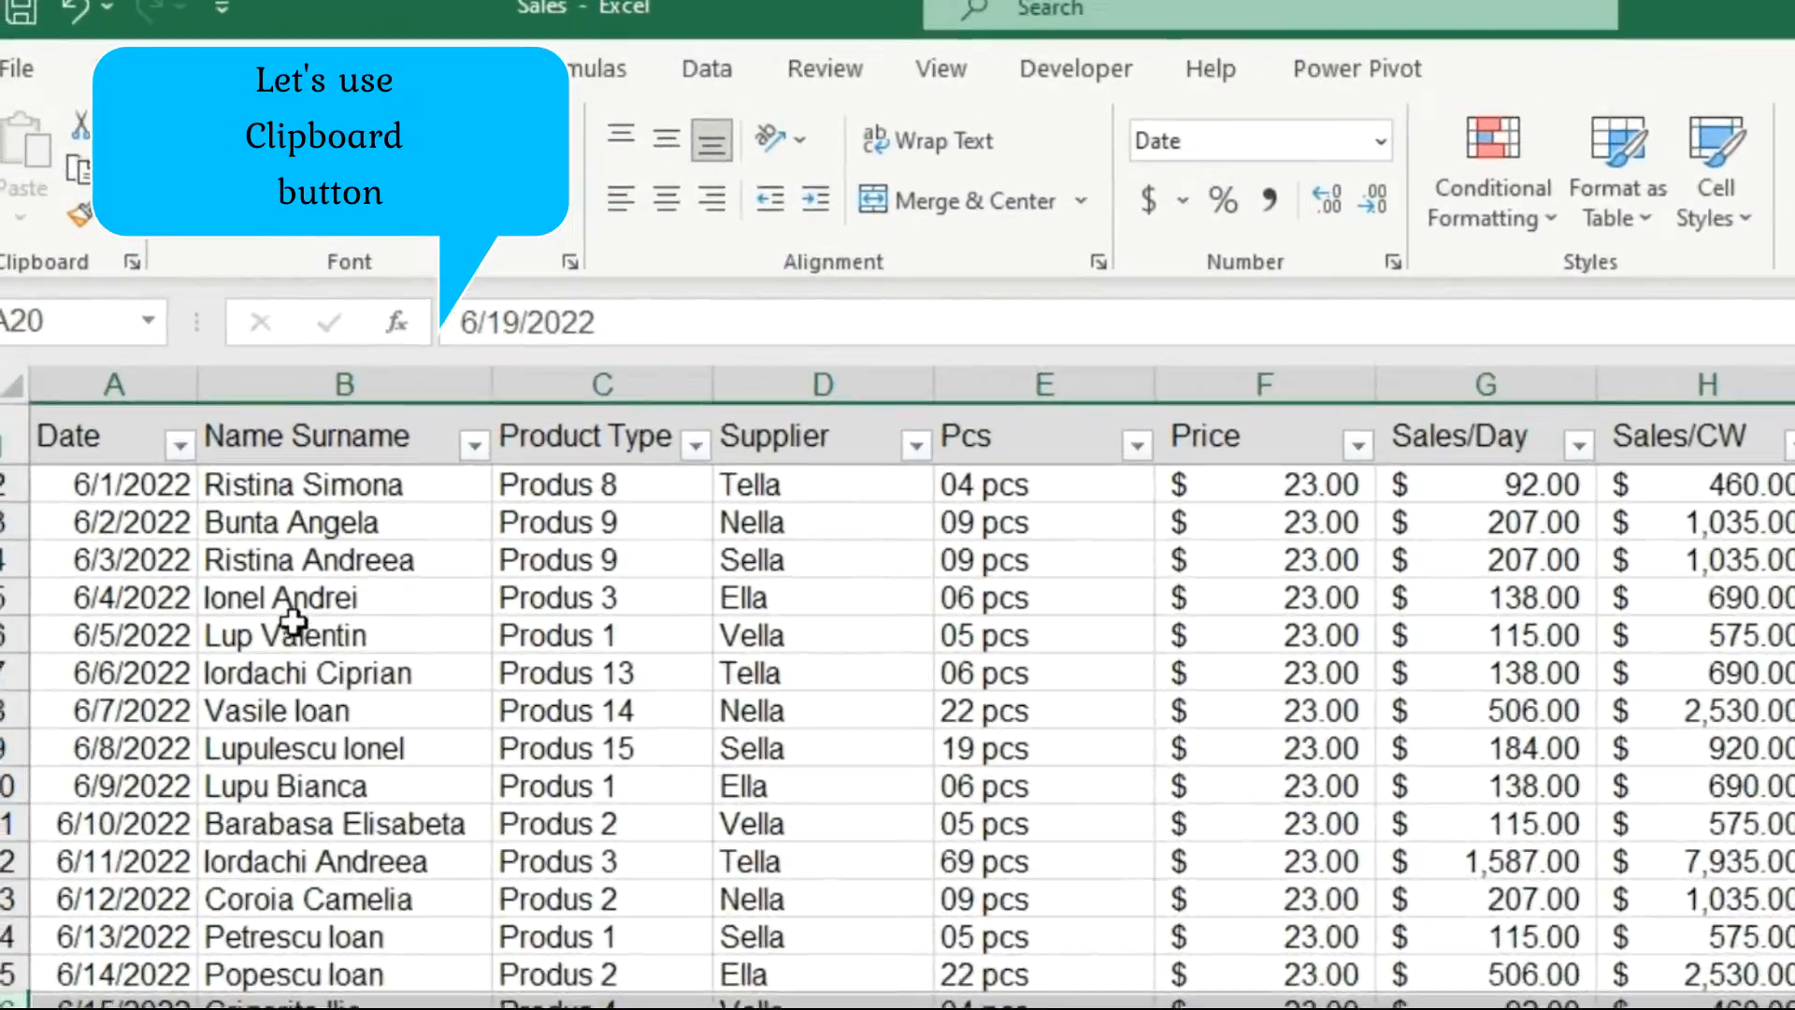
- Show the Office Clipboard and copy the non-adjacent rows 3, 5 and 7 of the June sheet to it
{"action": "left_click", "coordinate": [205, 529]}
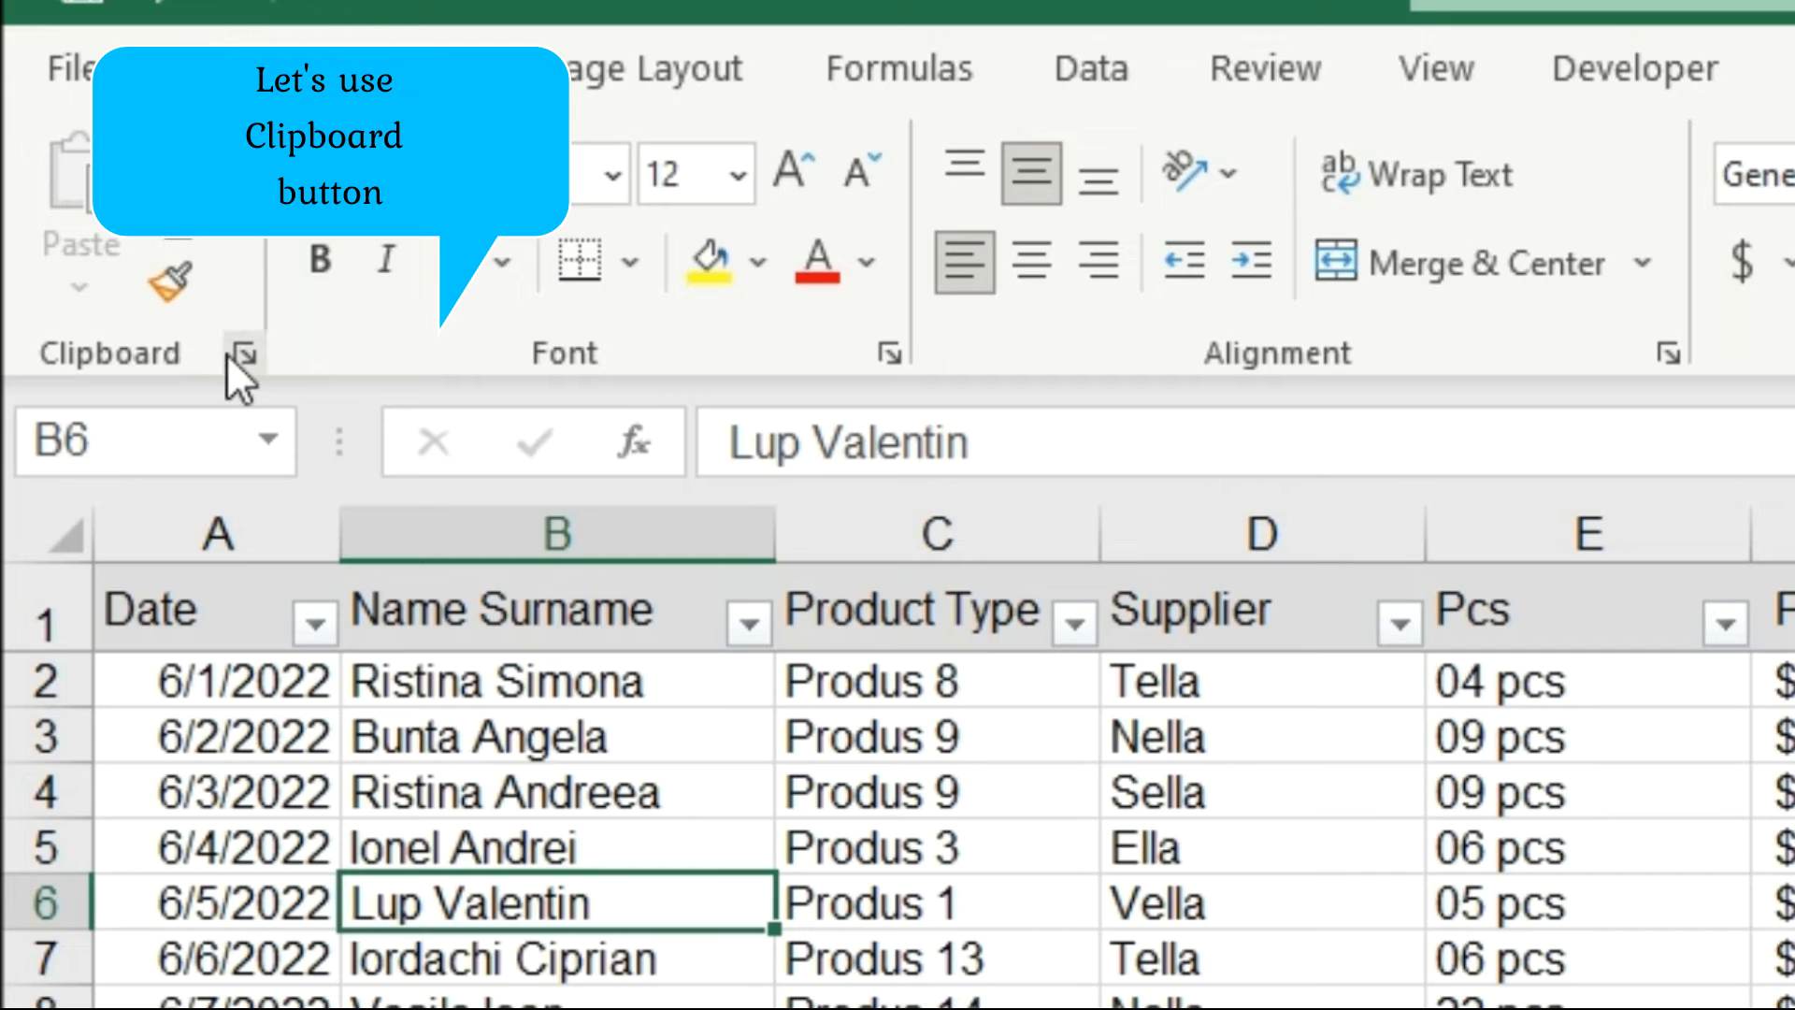
{"action": "left_click", "coordinate": [228, 354]}
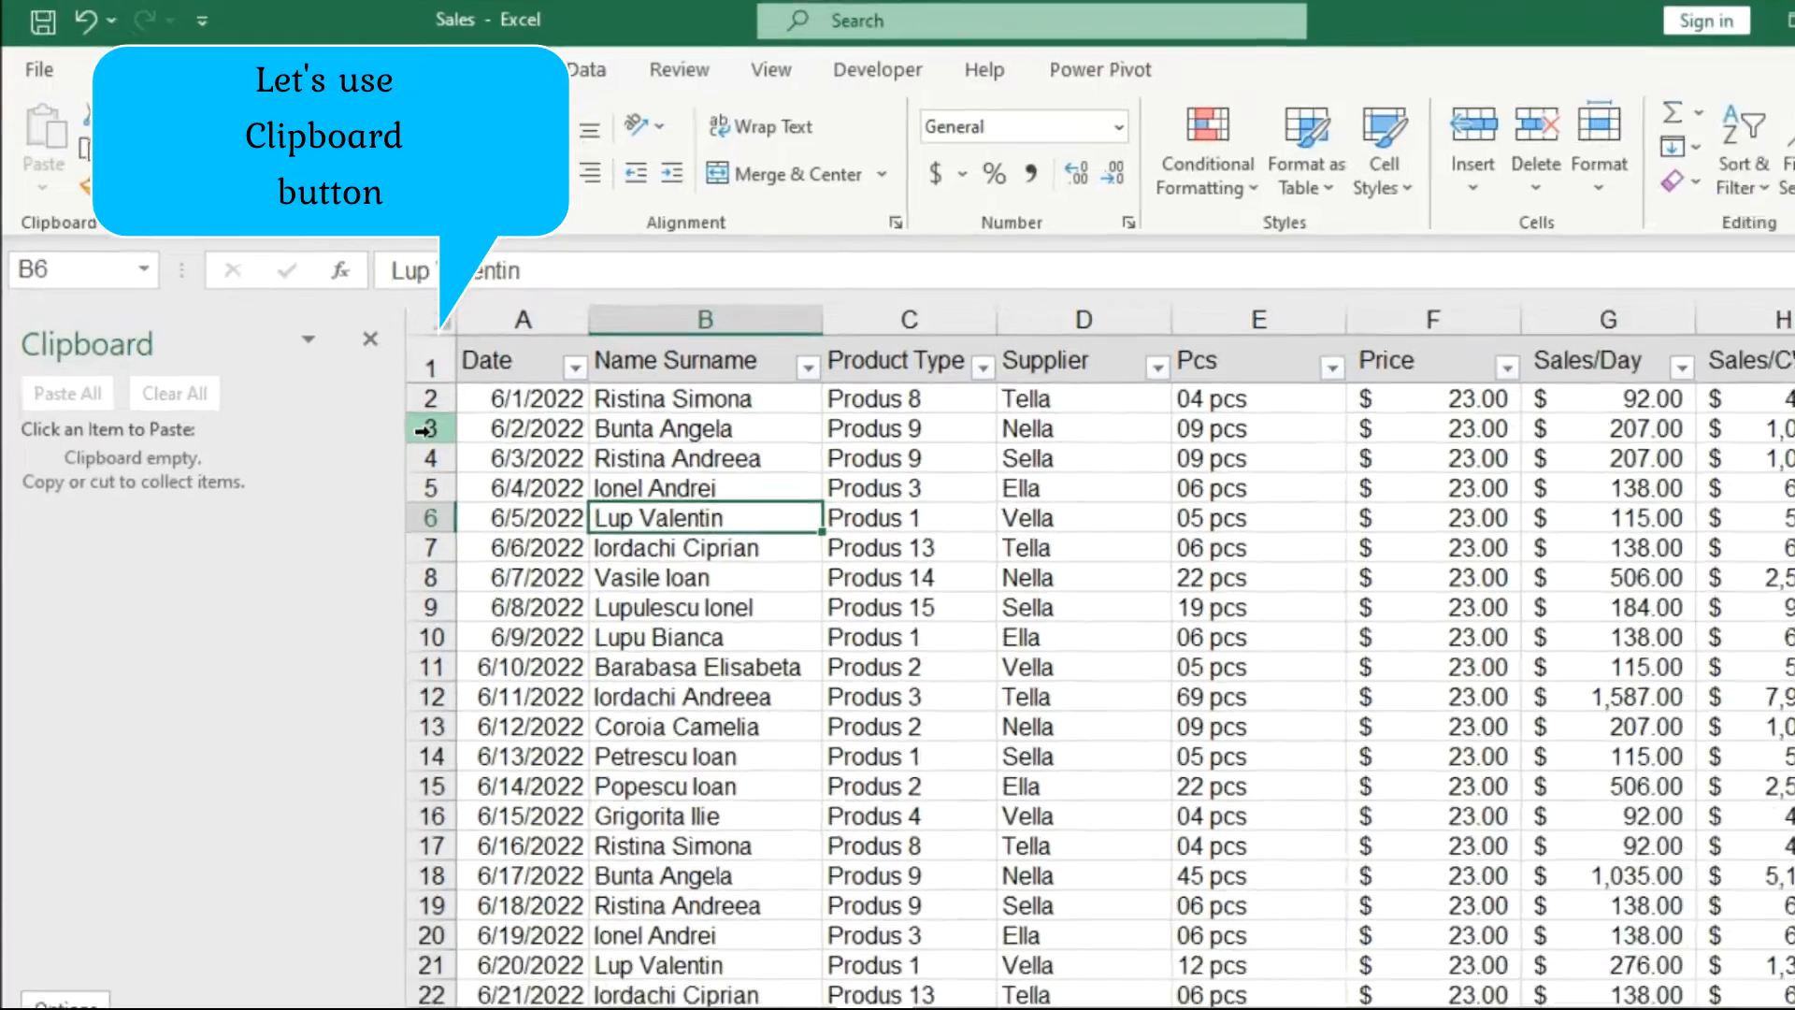
{"action": "left_click", "coordinate": [725, 673]}
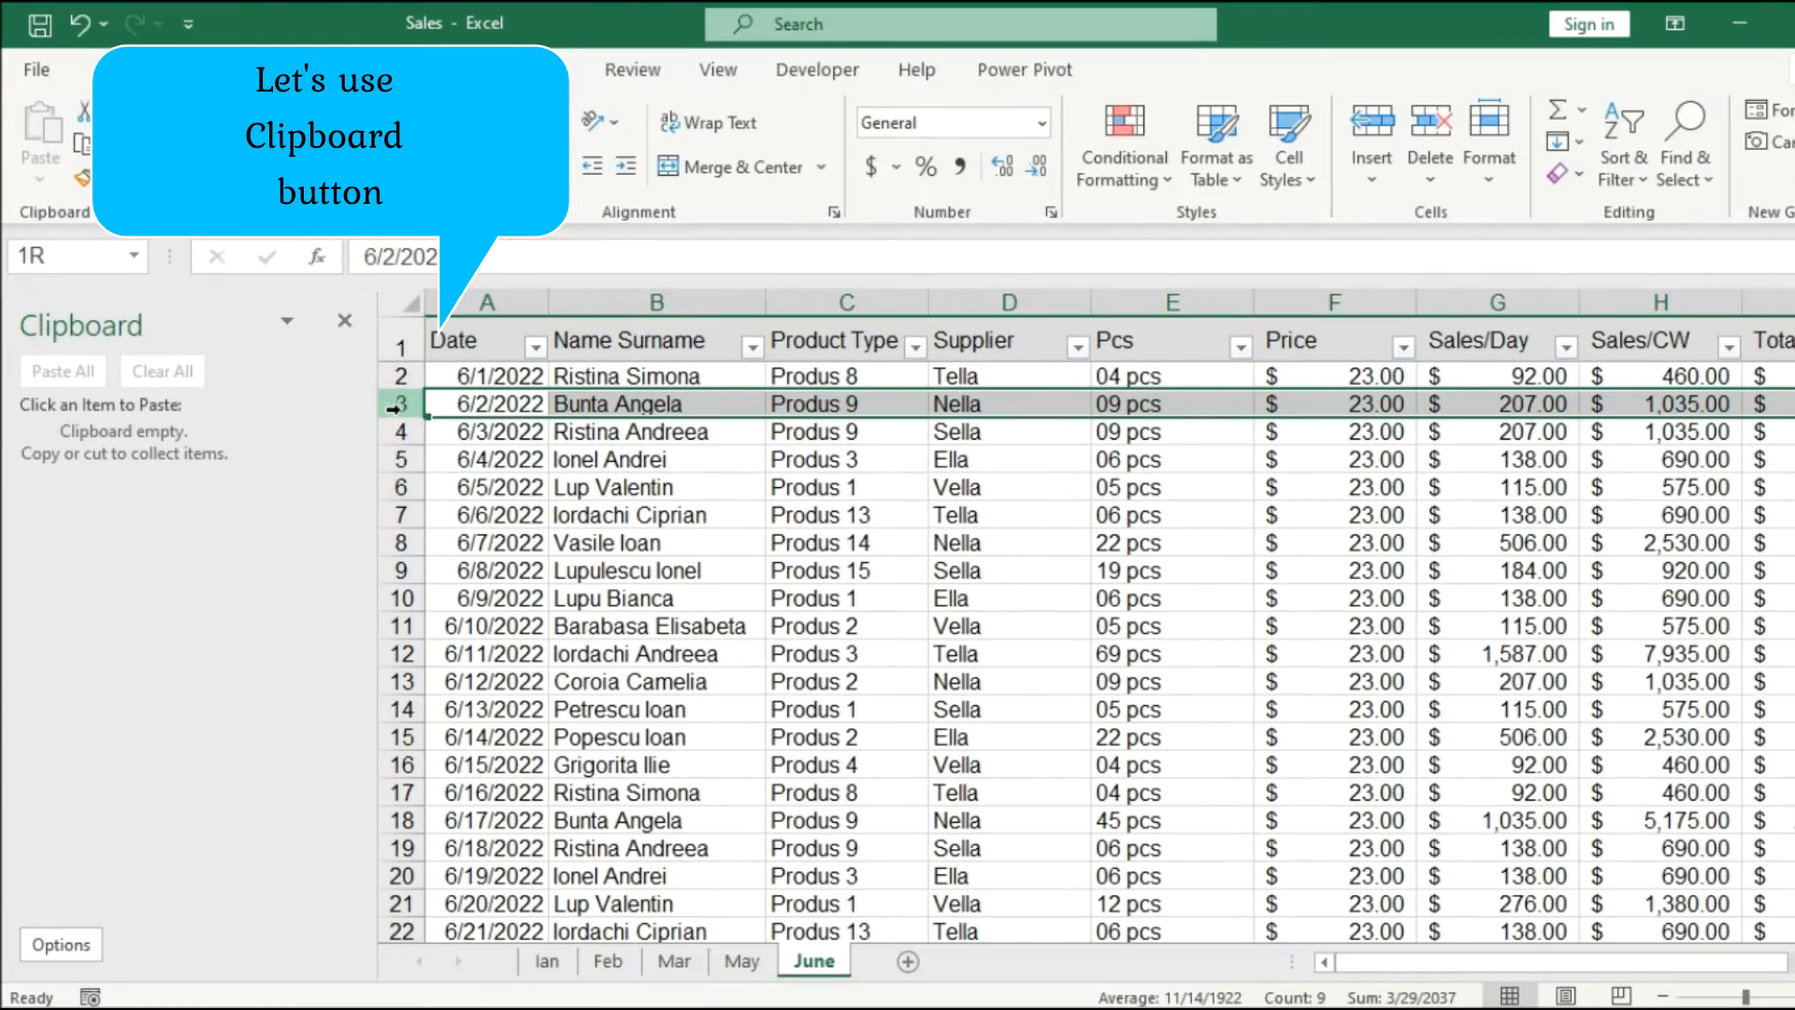
{"action": "left_click", "coordinate": [402, 459], "text": "ctrl"}
{"action": "left_click", "coordinate": [402, 512], "text": "ctrl"}
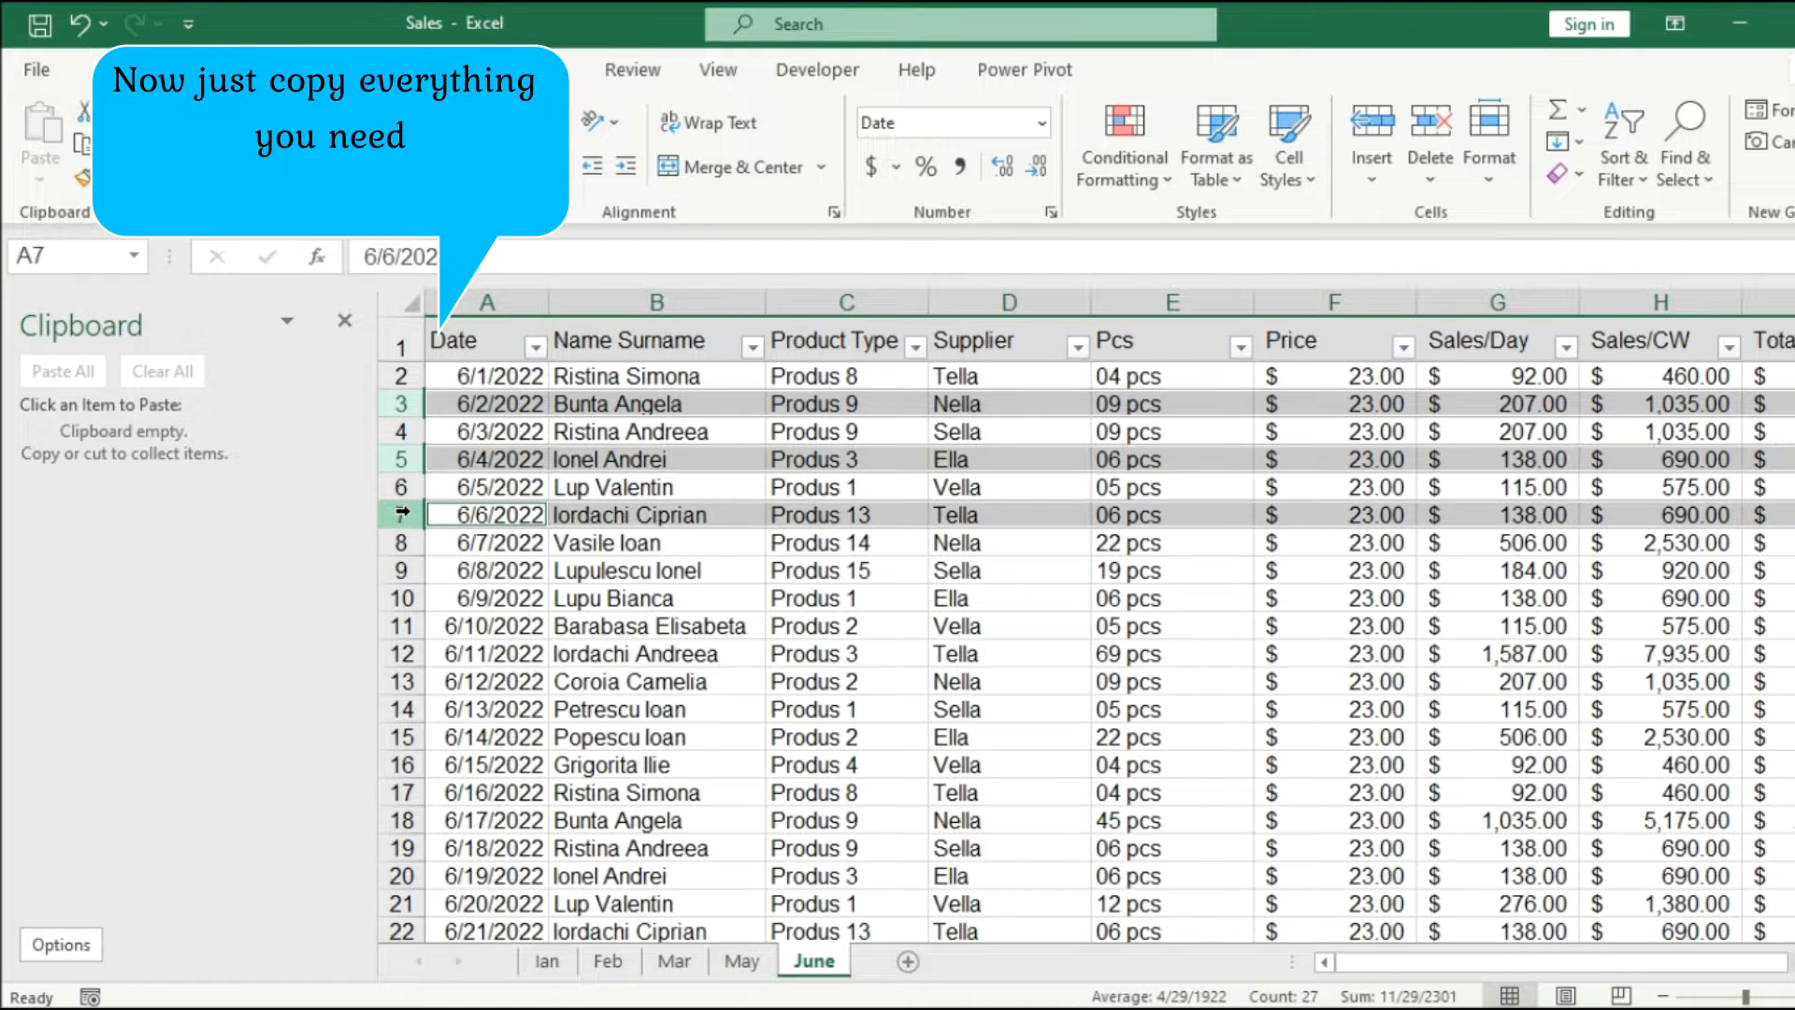
{"action": "key", "text": "ctrl+c"}
- Copy rows 10, 12 and 14 of the June sheet together as another Clipboard item
{"action": "left_click", "coordinate": [402, 600]}
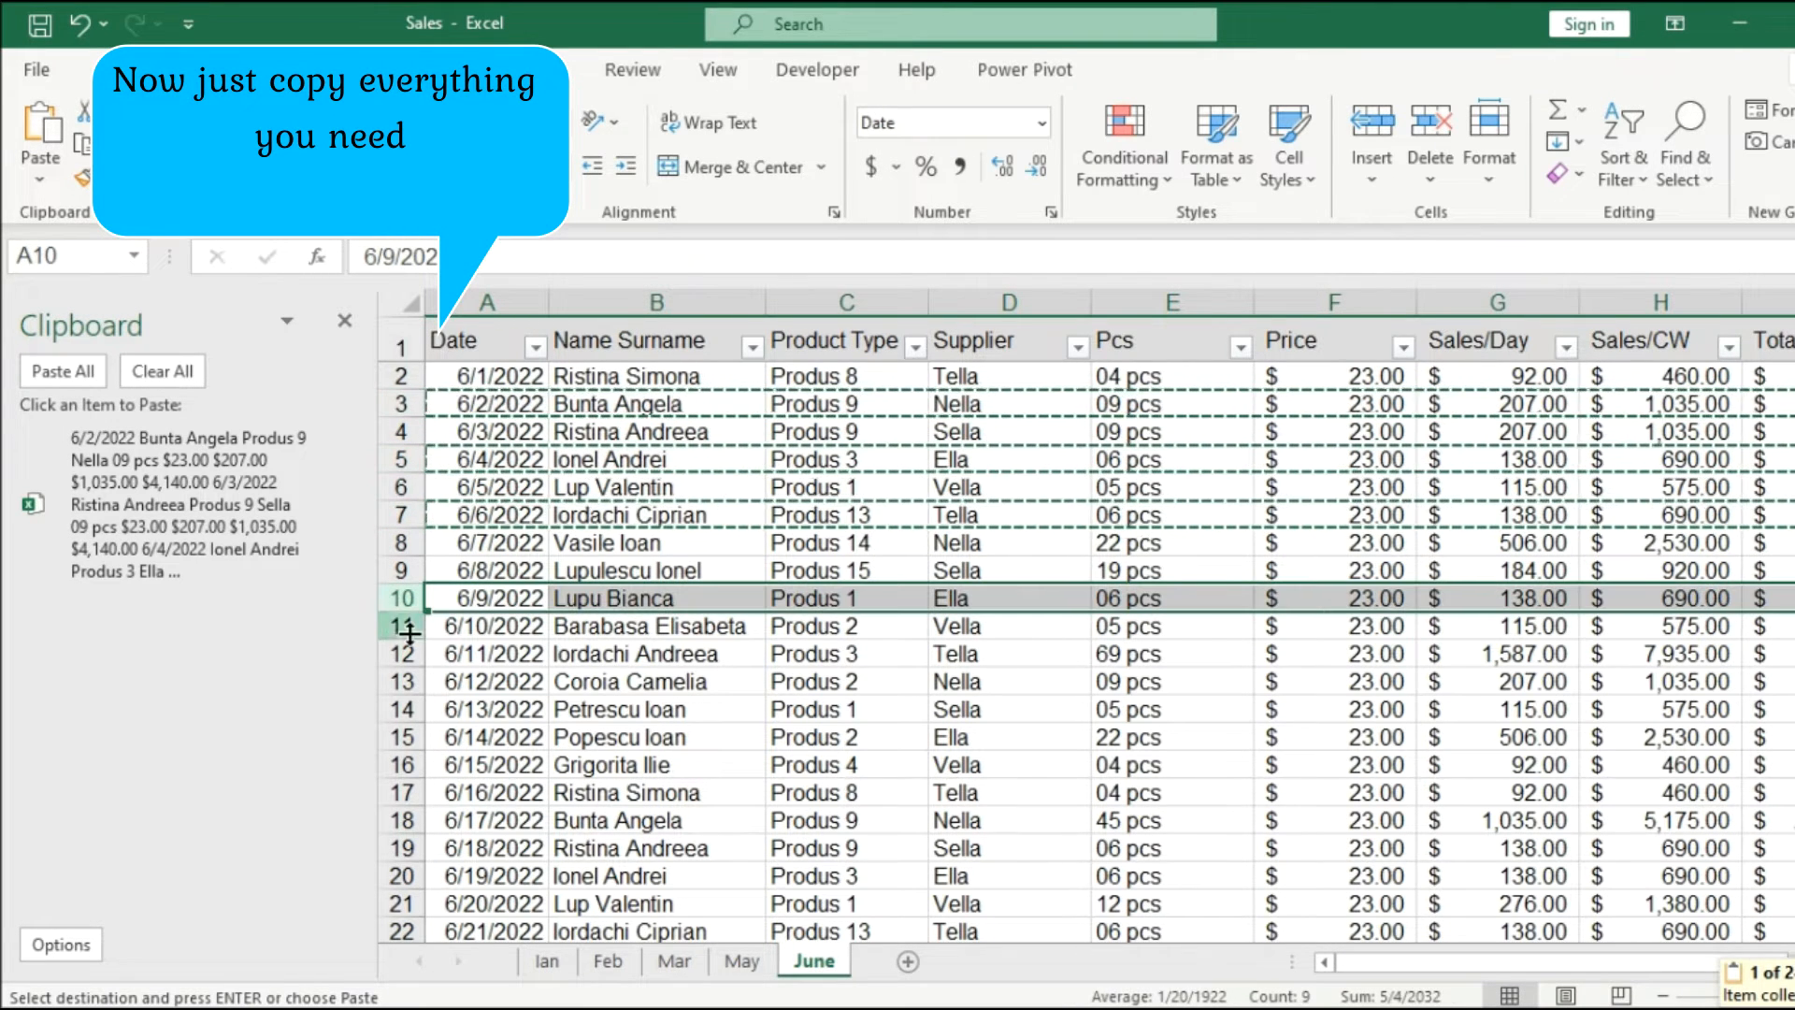
{"action": "left_click", "coordinate": [402, 654], "text": "ctrl"}
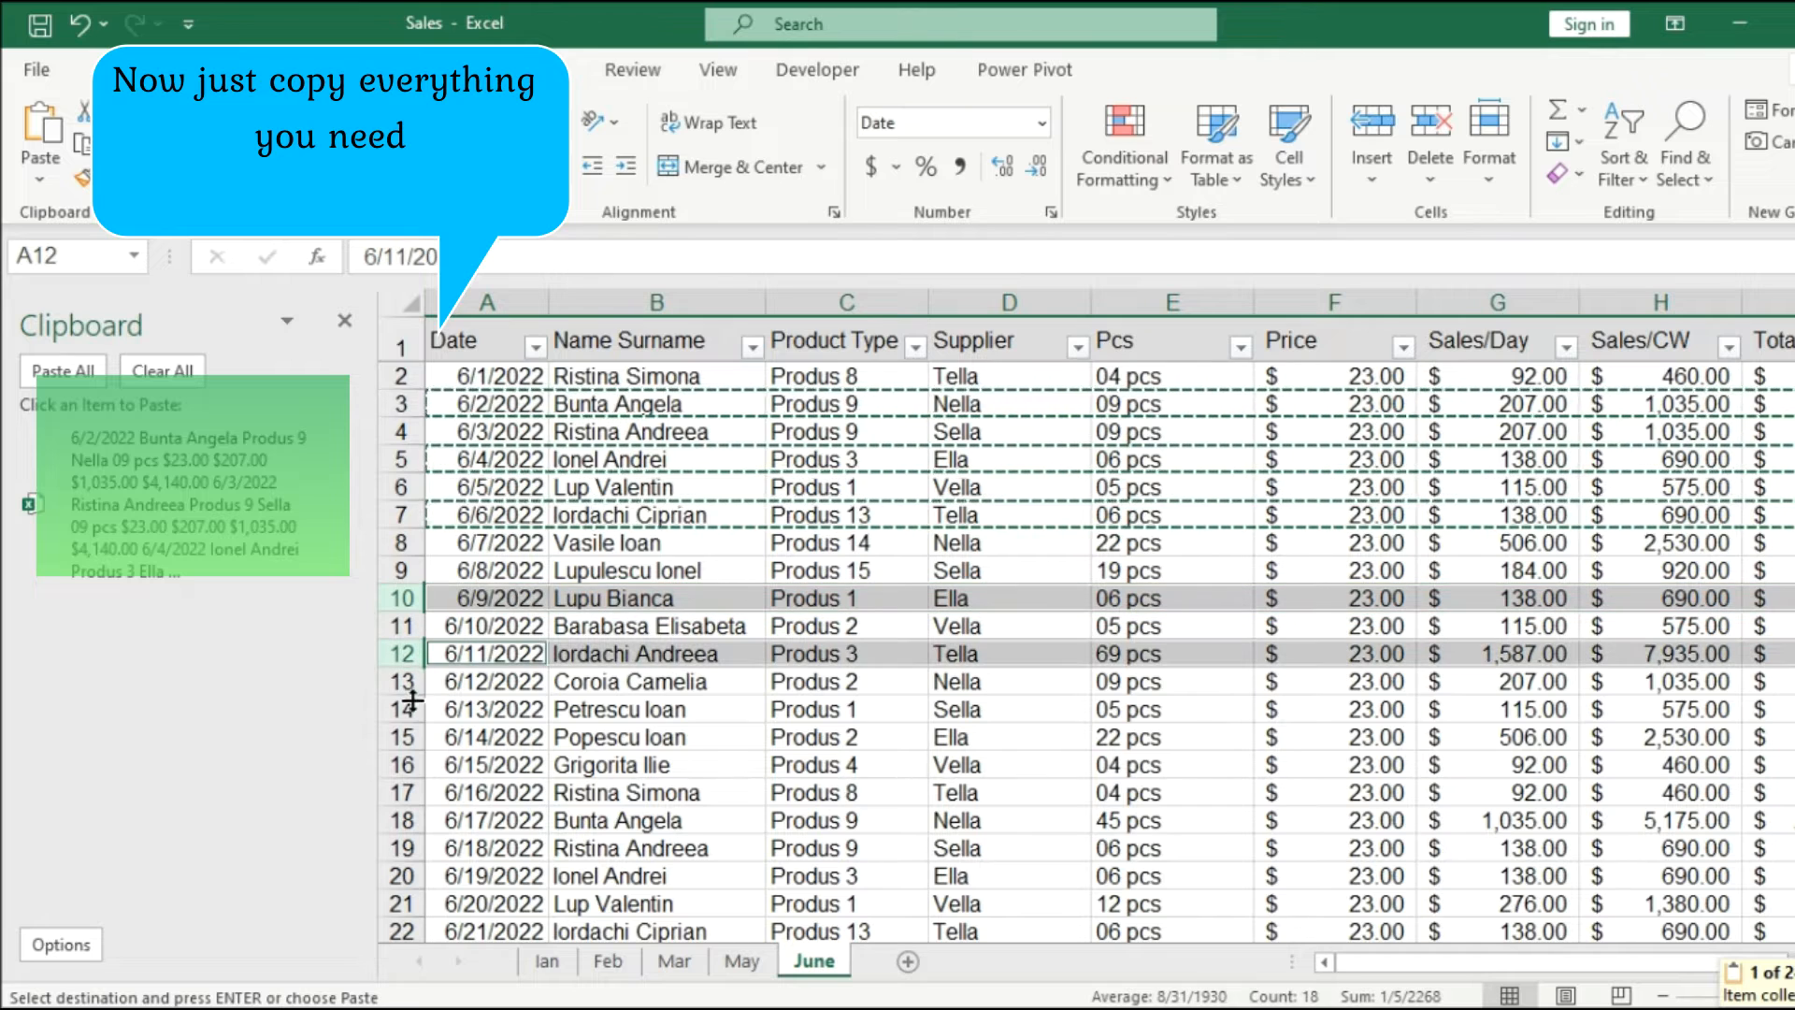
{"action": "left_click", "coordinate": [402, 709], "text": "ctrl"}
{"action": "key", "text": "ctrl+c"}
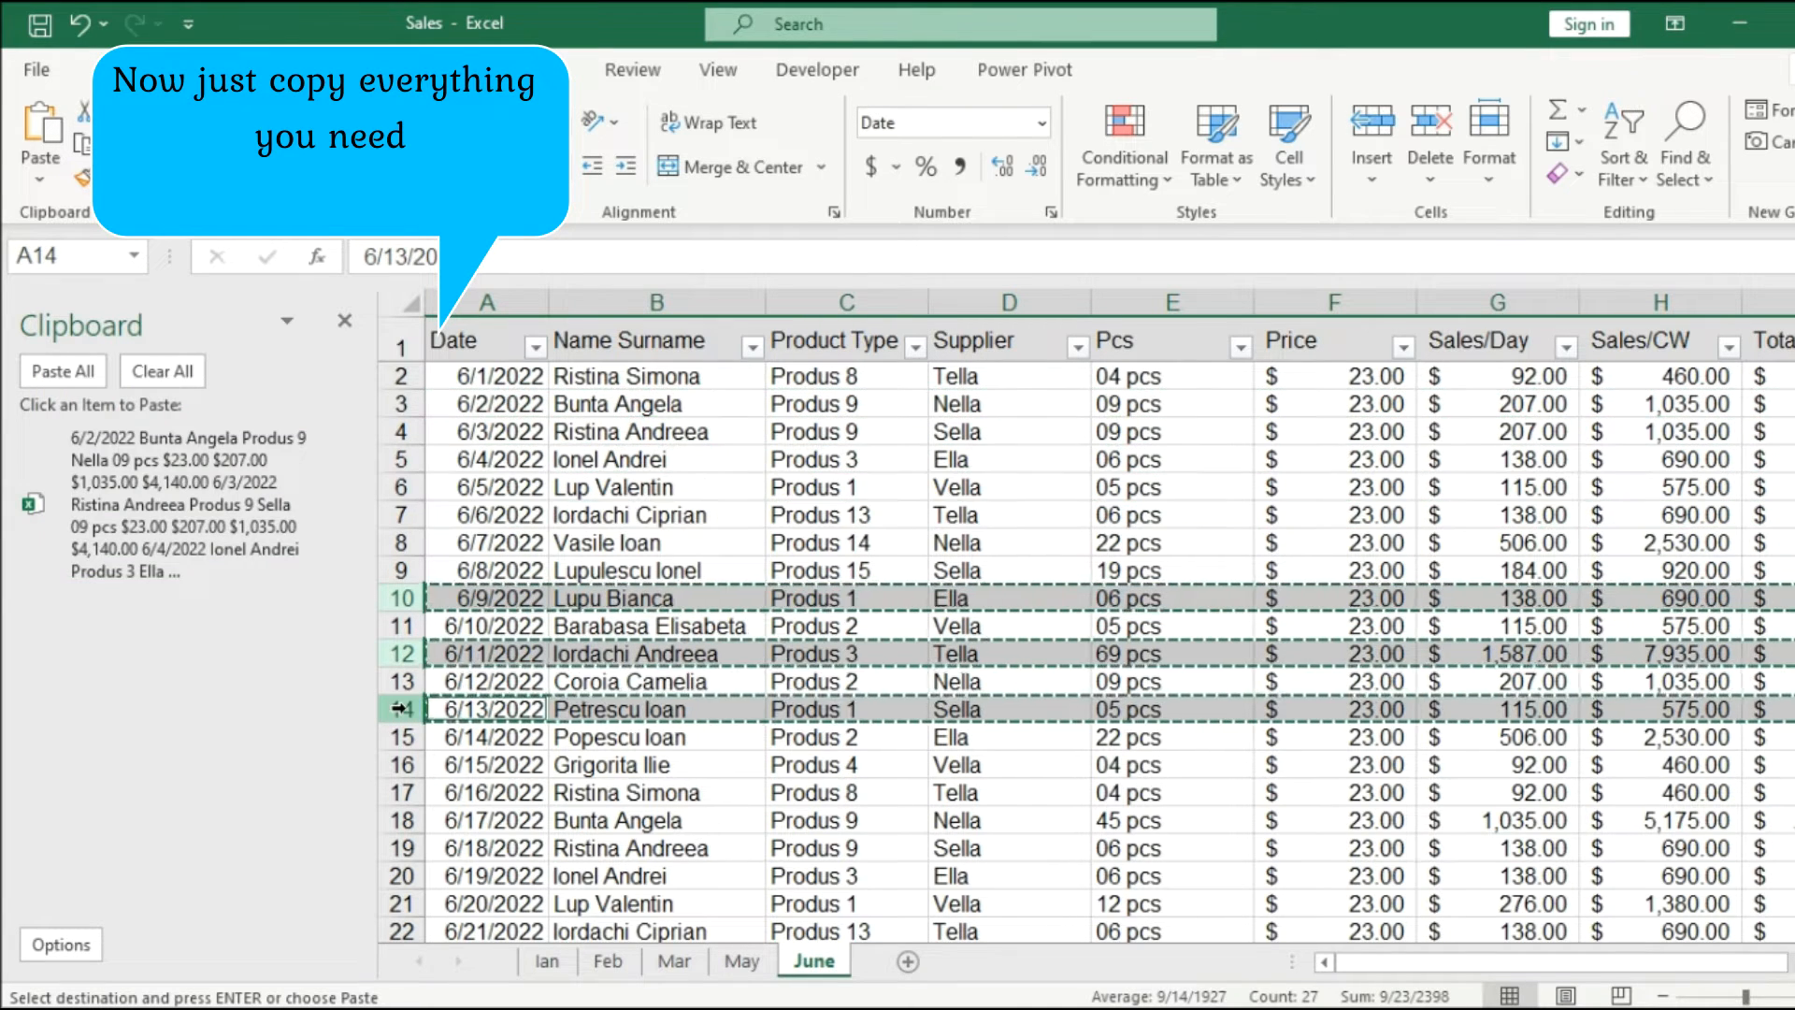
- Collect rows 16, 18 and 21 of the June sheet on the Clipboard as a further item
{"action": "left_click", "coordinate": [401, 764]}
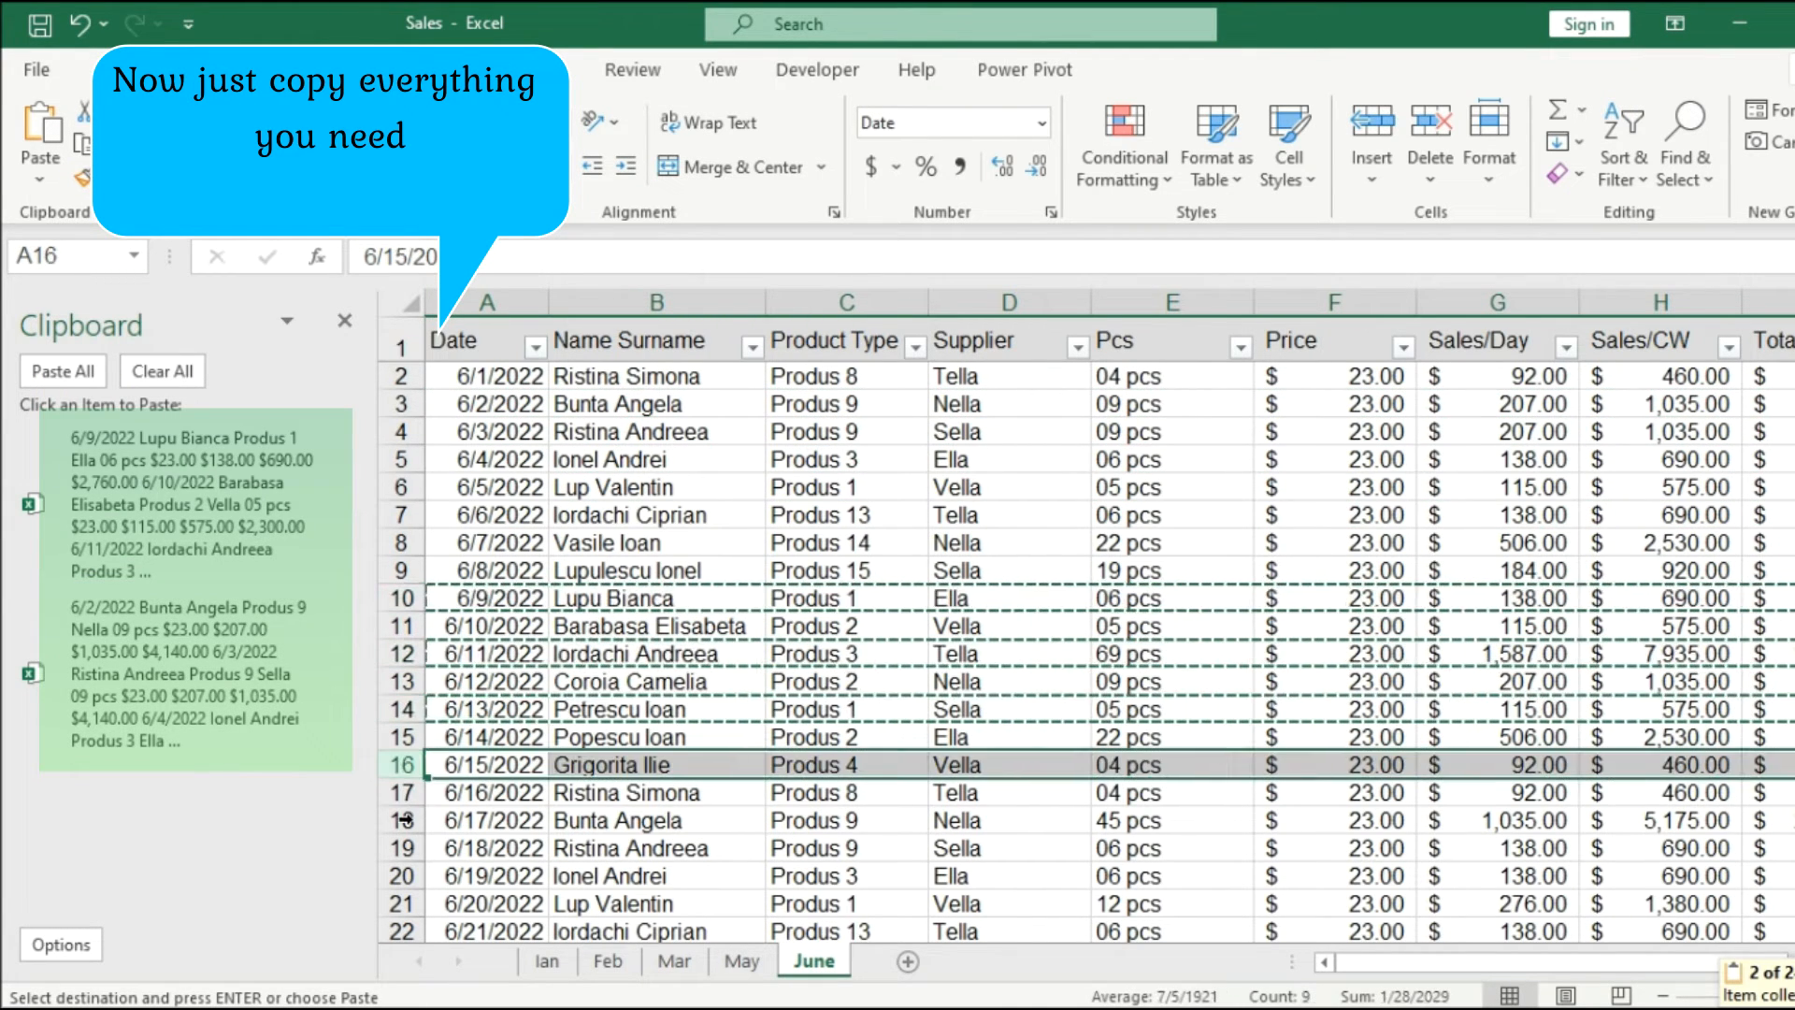
{"action": "left_click", "coordinate": [402, 820], "text": "ctrl"}
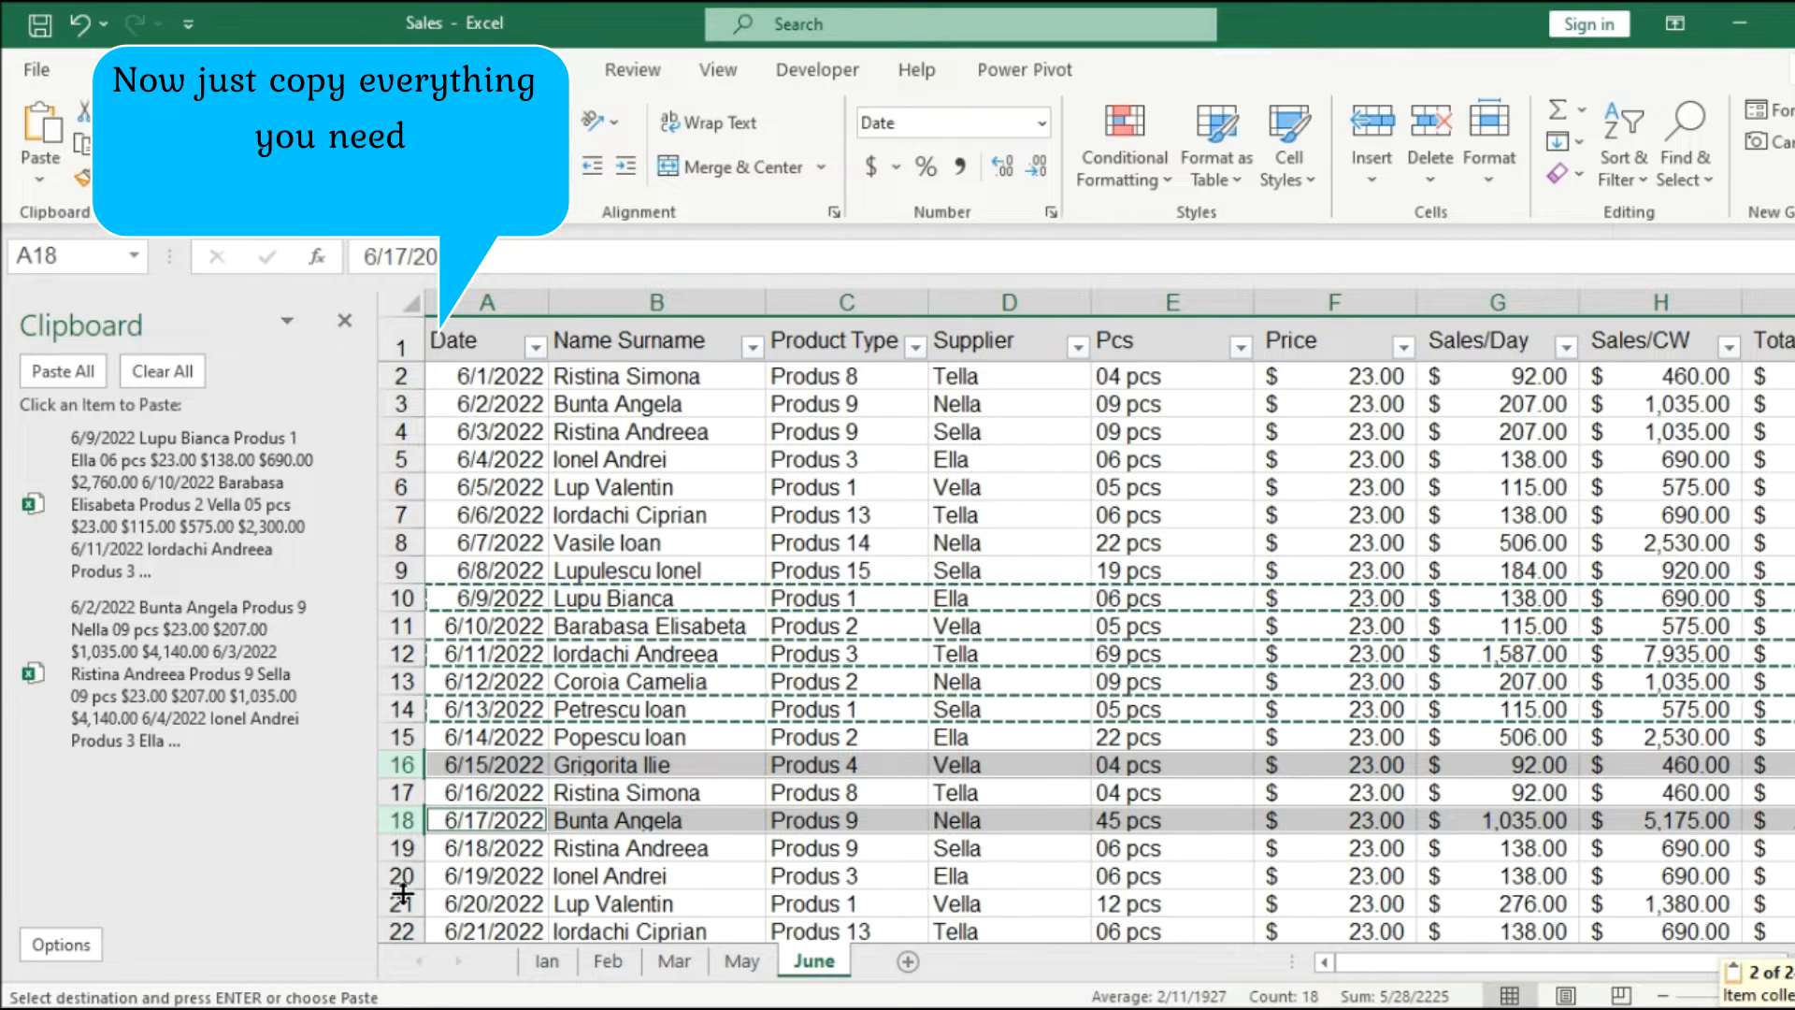
{"action": "left_click", "coordinate": [402, 903], "text": "ctrl"}
{"action": "key", "text": "ctrl+c"}
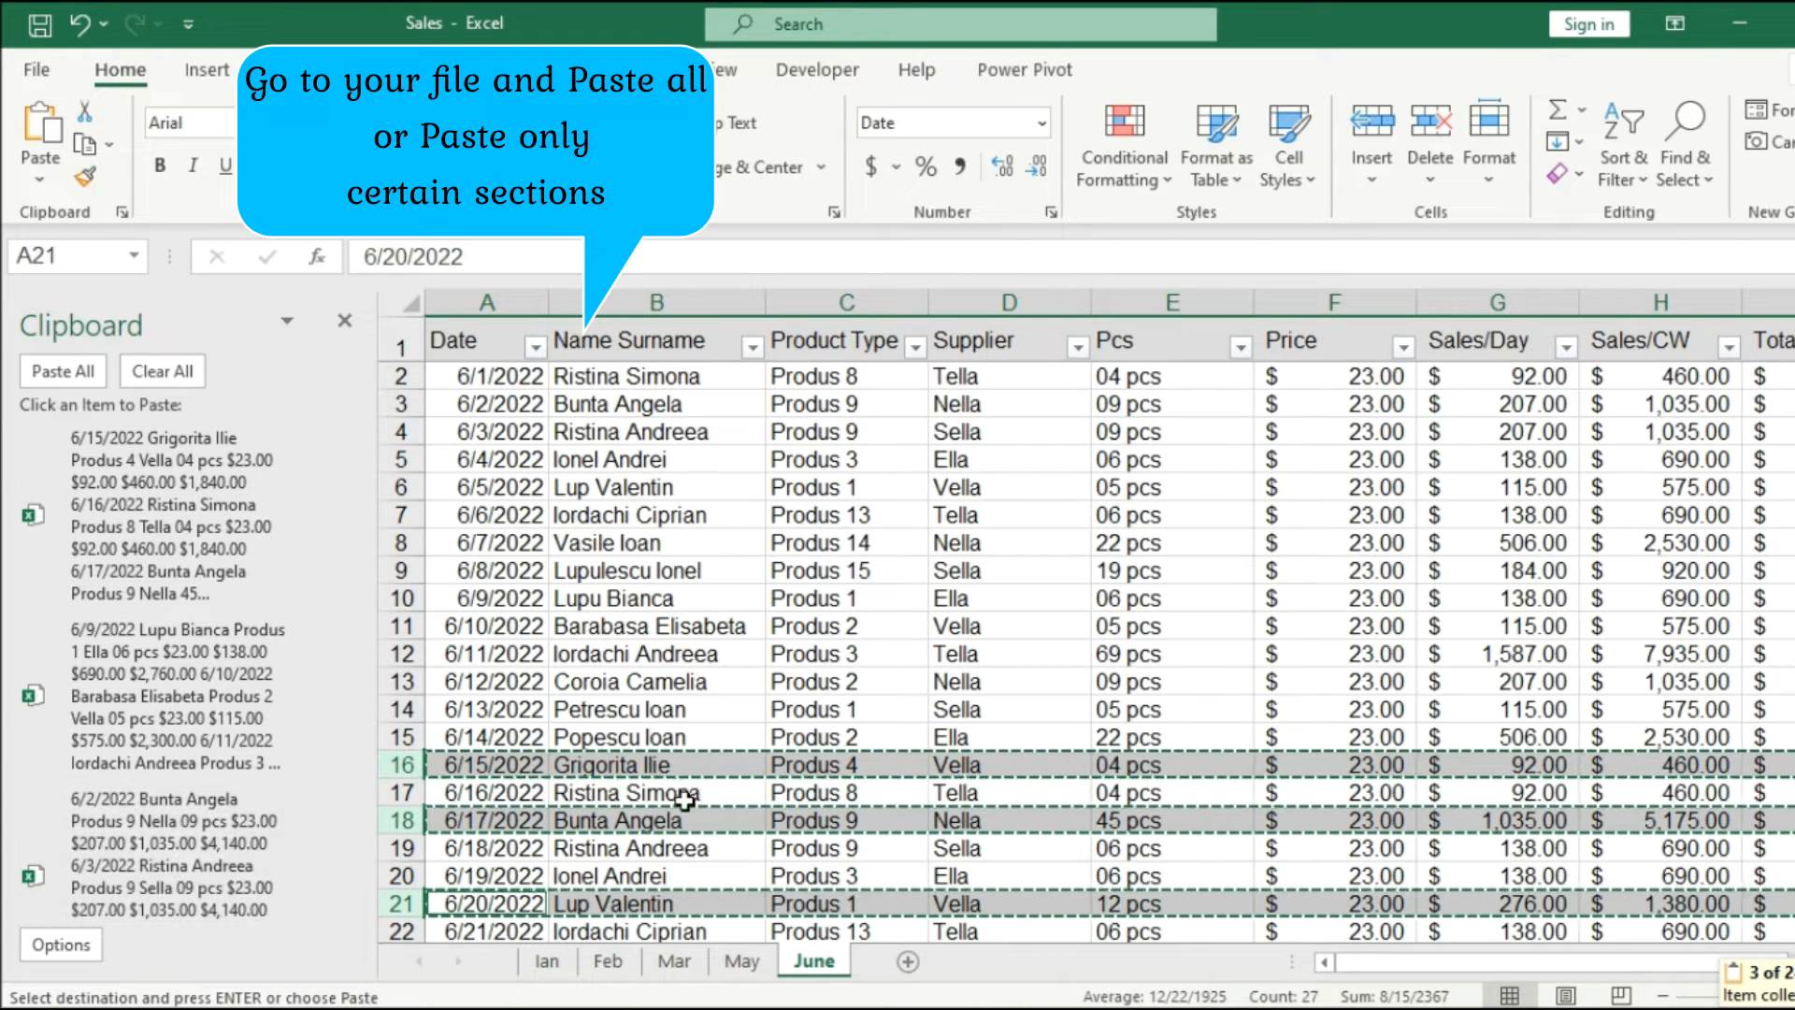
- Switch to the Fast4 workbook and paste all collected Clipboard items on Sheet1 starting at cell A2
{"action": "left_click", "coordinate": [645, 1008]}
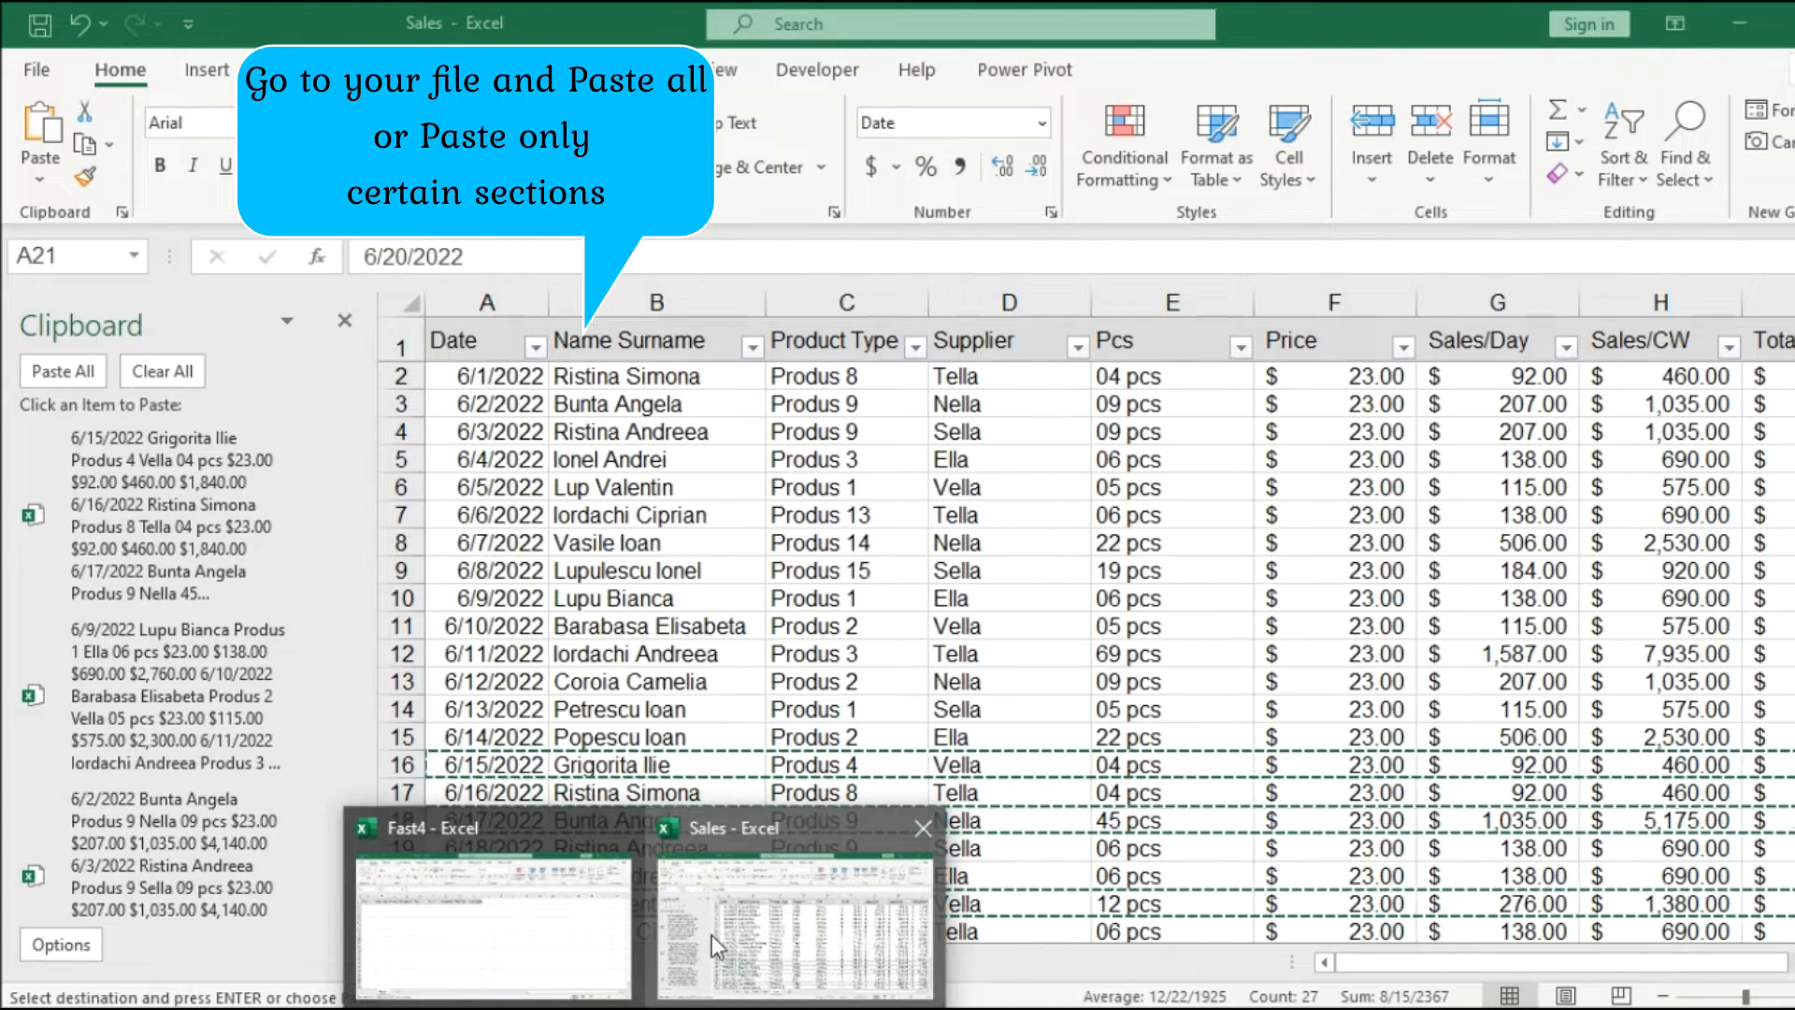
{"action": "left_click", "coordinate": [702, 944]}
{"action": "left_click", "coordinate": [654, 1009]}
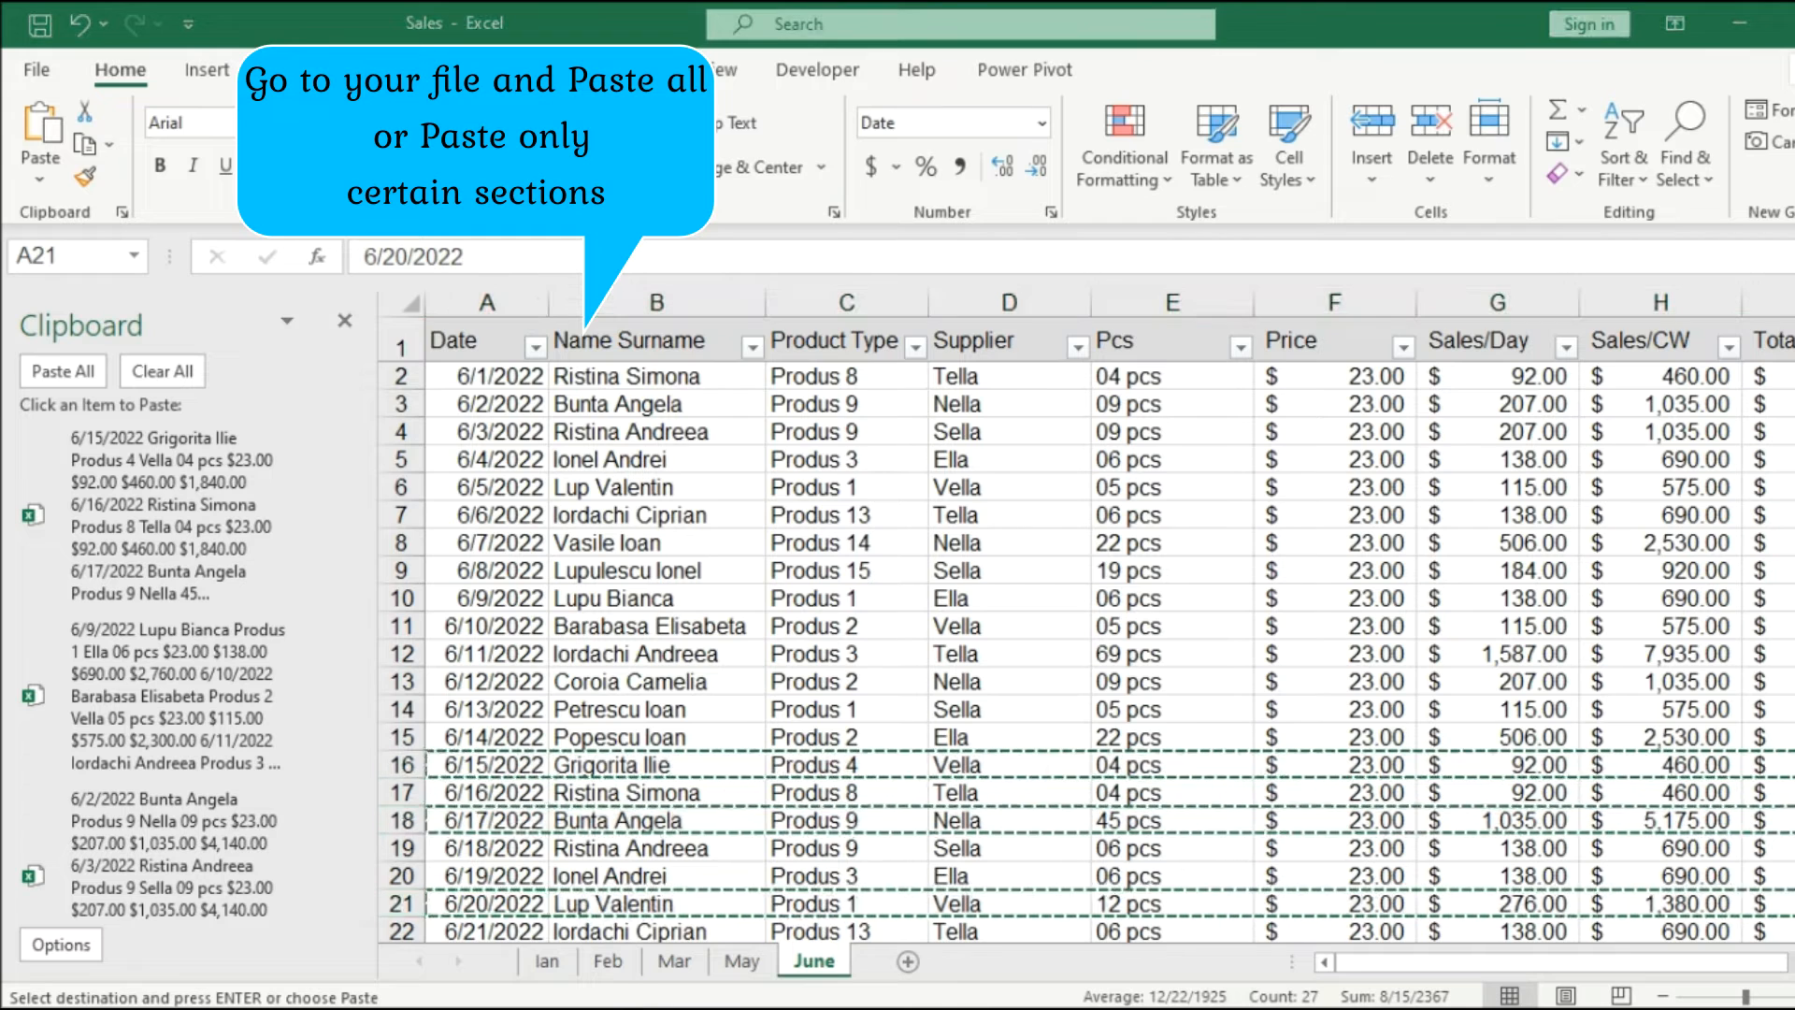
{"action": "left_click", "coordinate": [542, 948]}
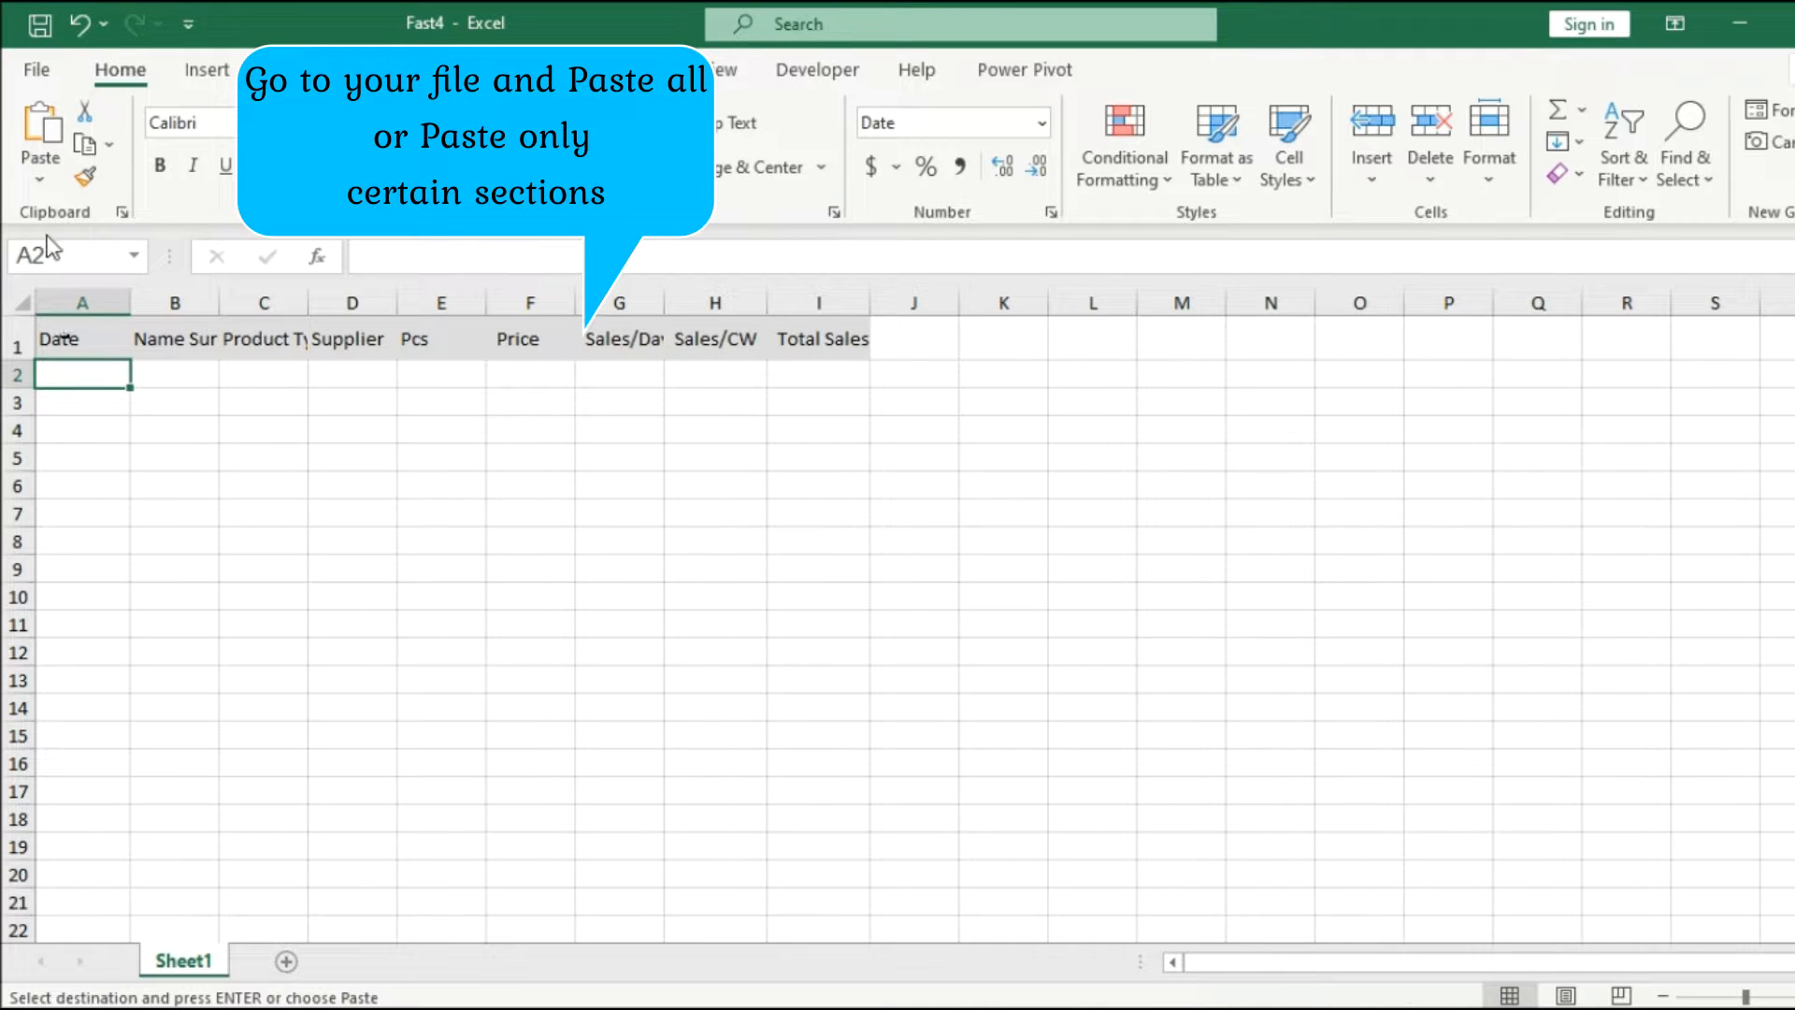
{"action": "left_click", "coordinate": [122, 213]}
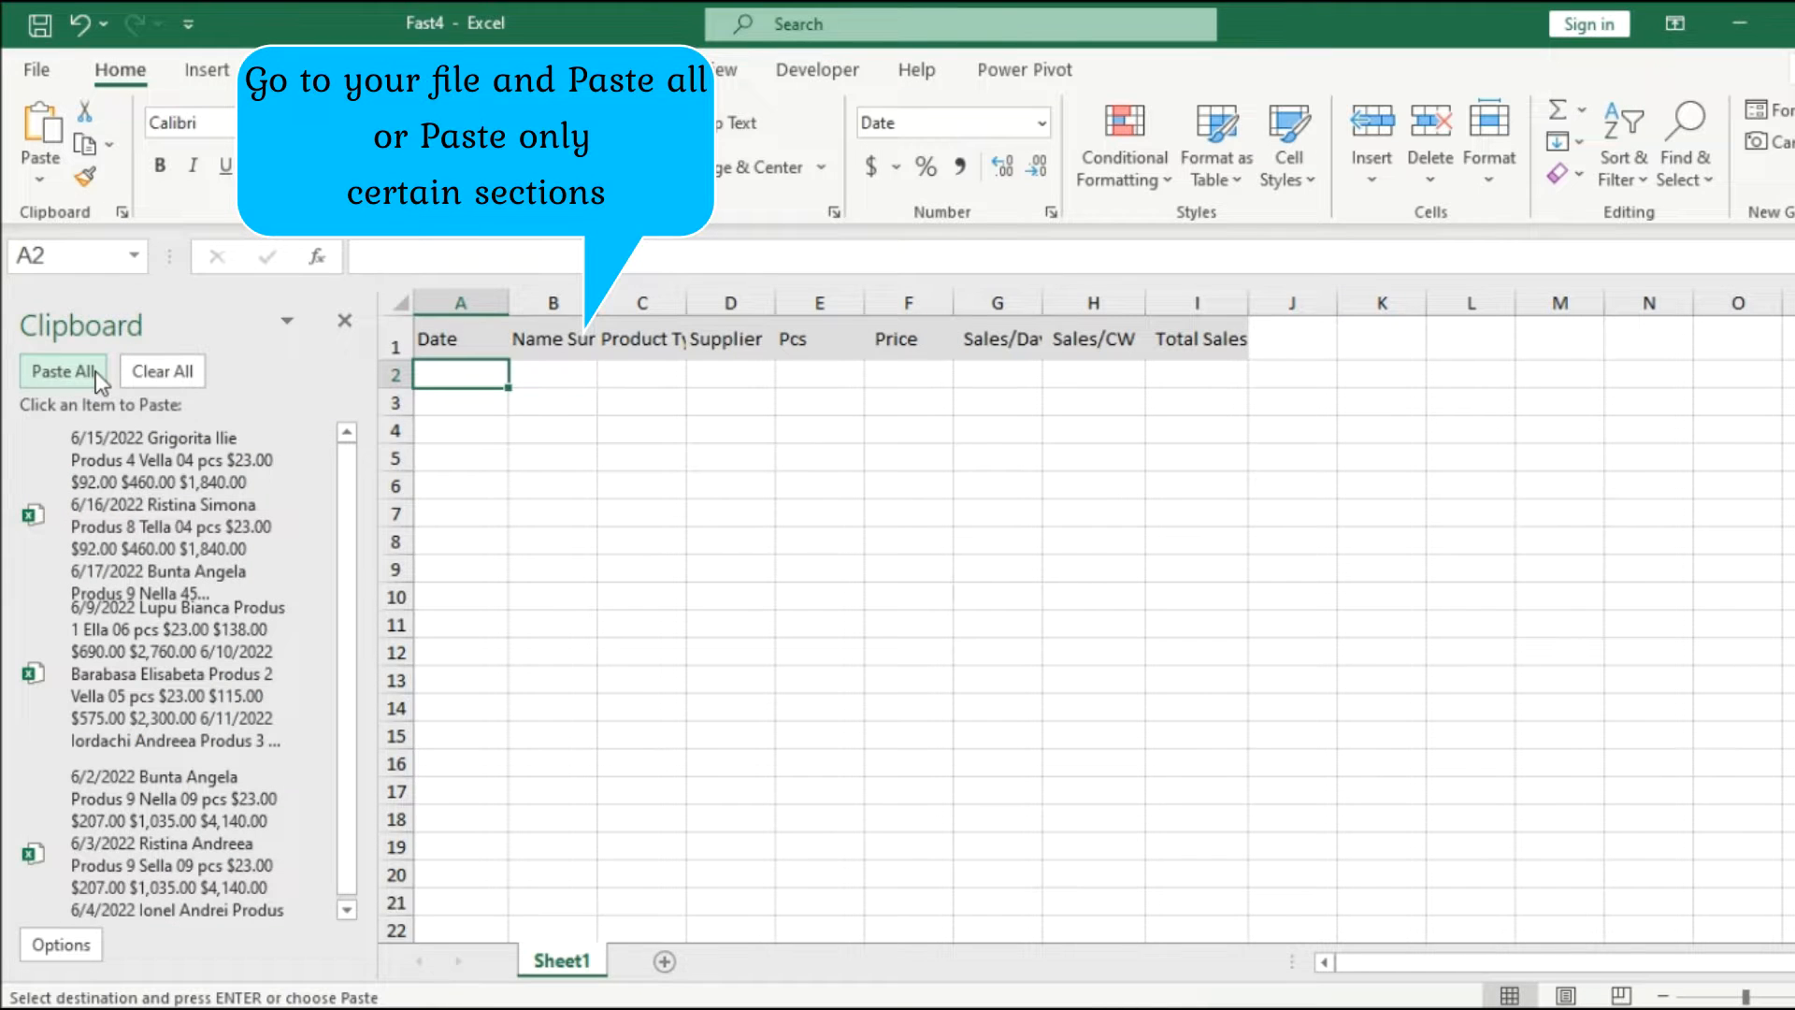
{"action": "left_click", "coordinate": [61, 371]}
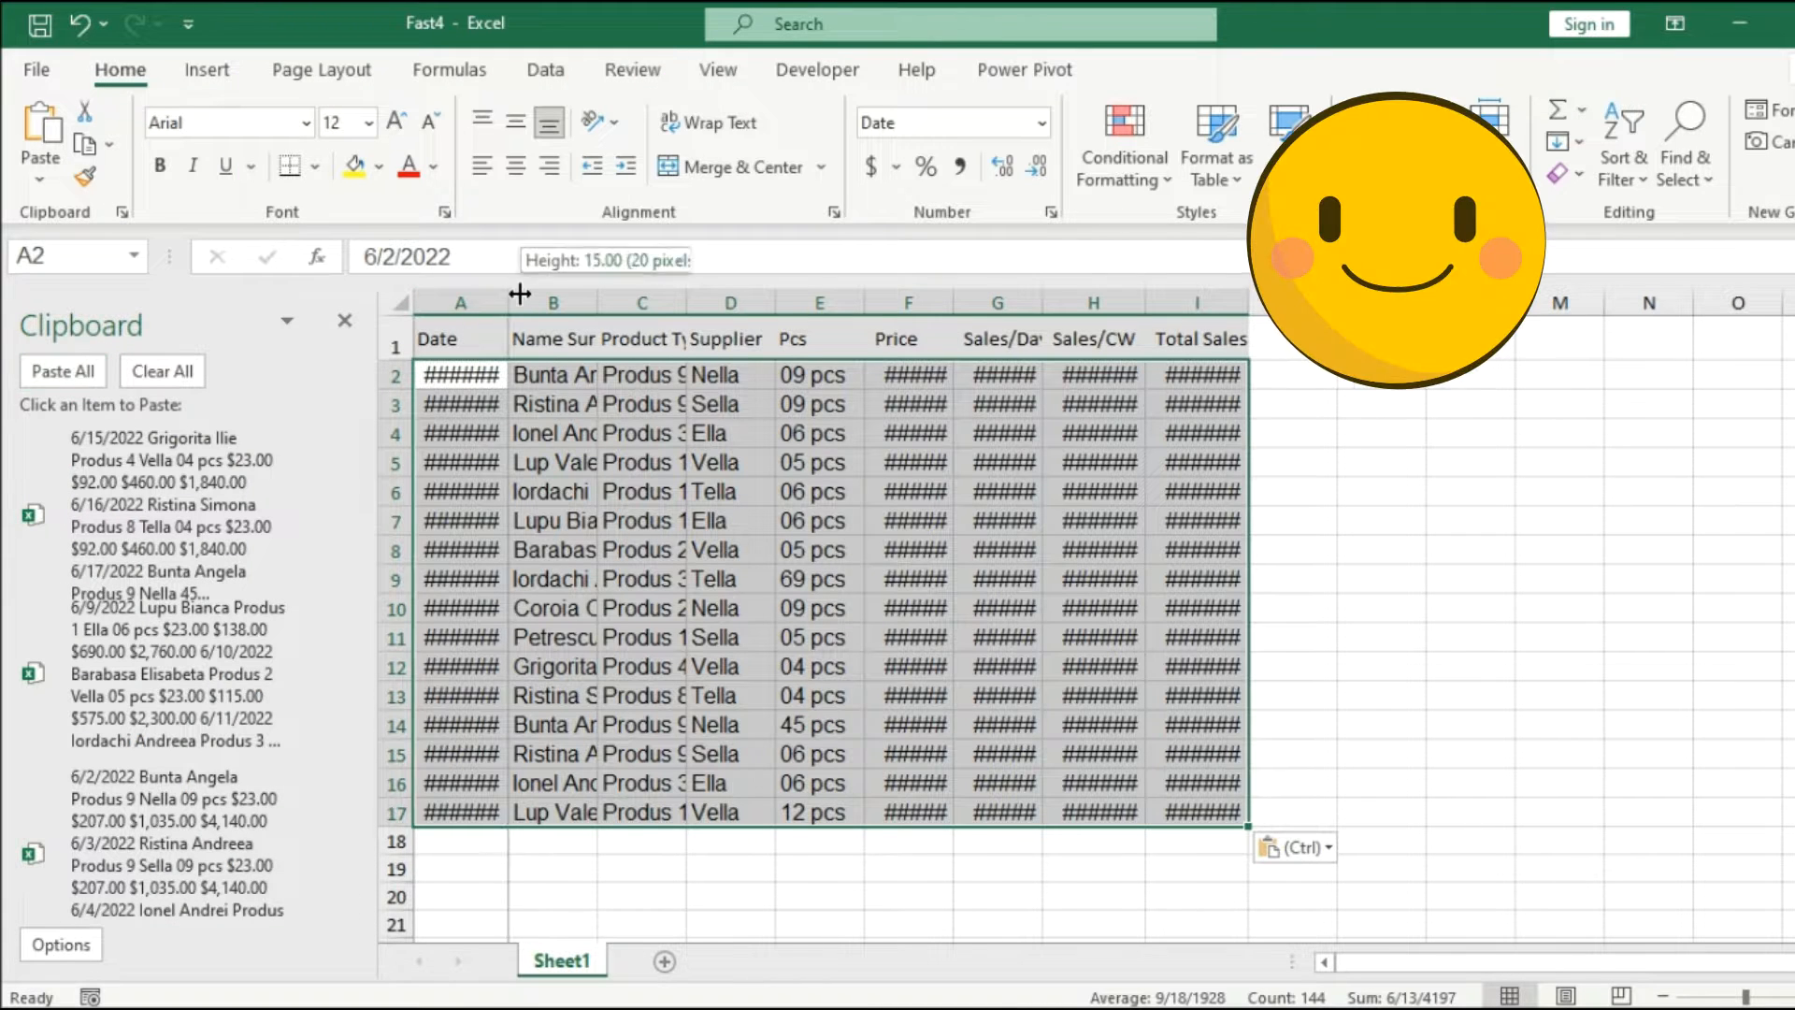
- AutoFit the widths of column A and of columns F through I
{"action": "double_click", "coordinate": [520, 293]}
{"action": "left_click_drag", "start_coordinate": [900, 300], "coordinate": [1215, 299]}
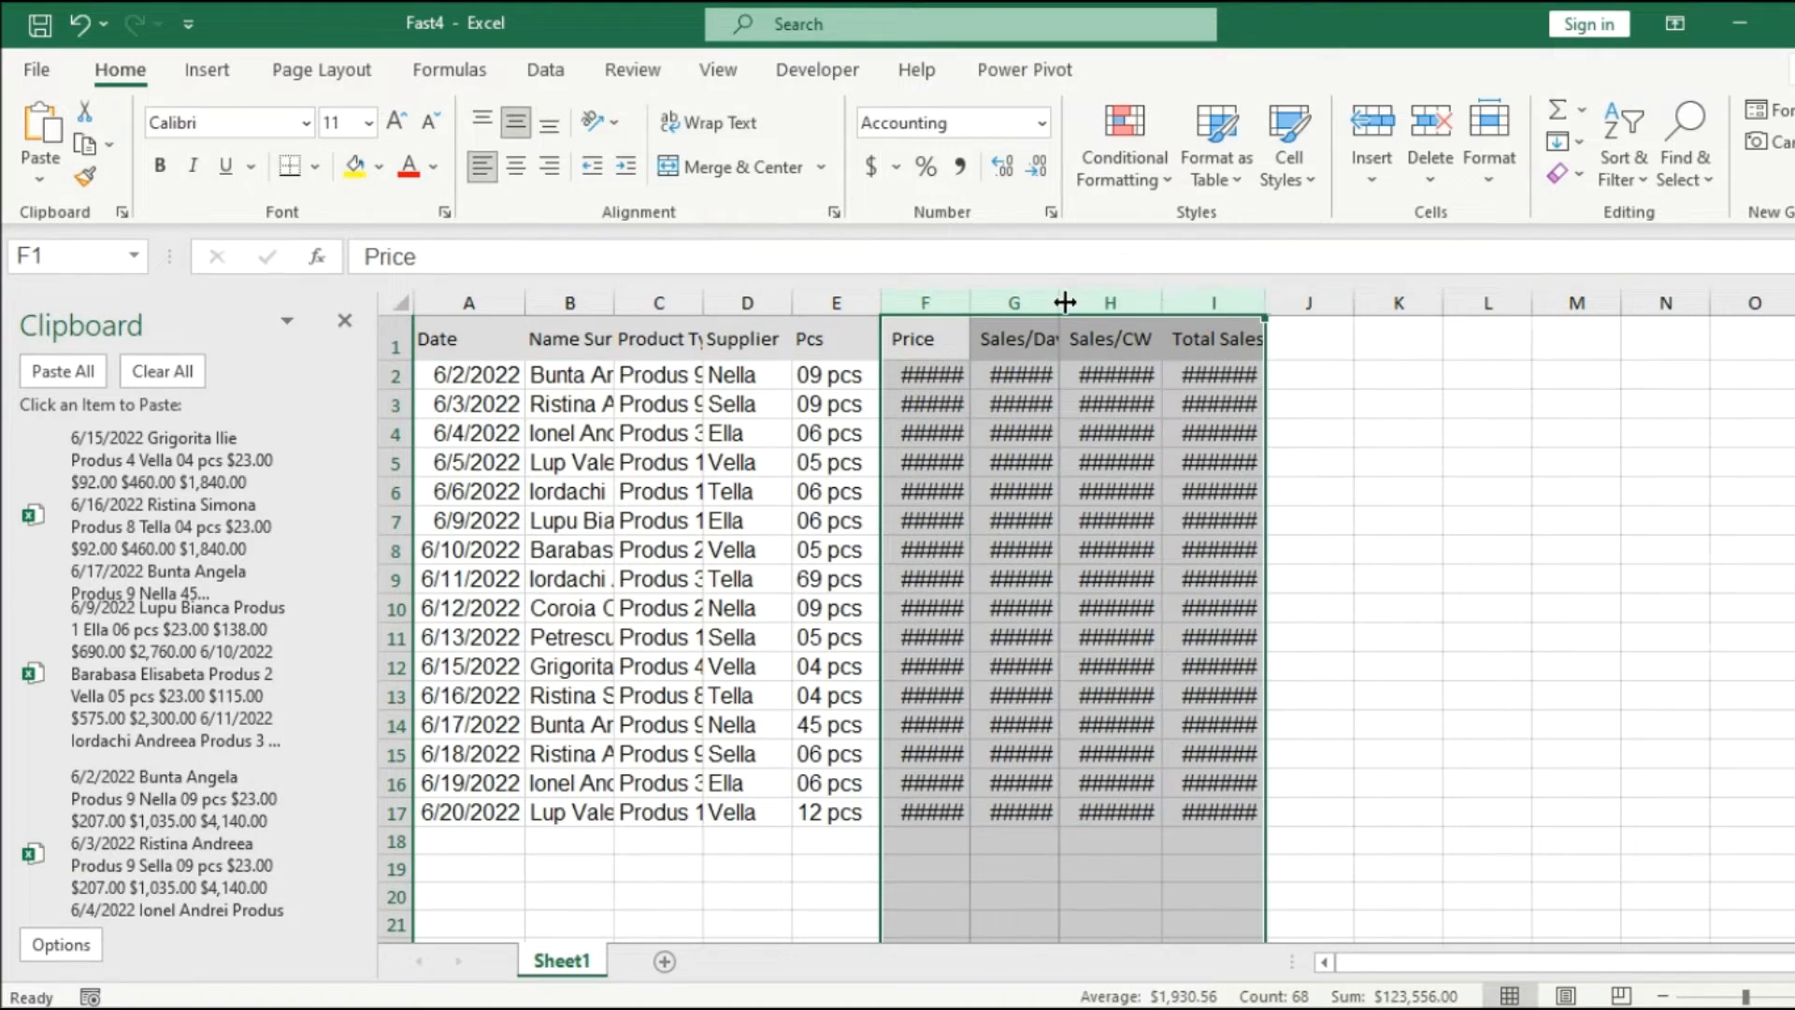
{"action": "double_click", "coordinate": [1059, 301]}
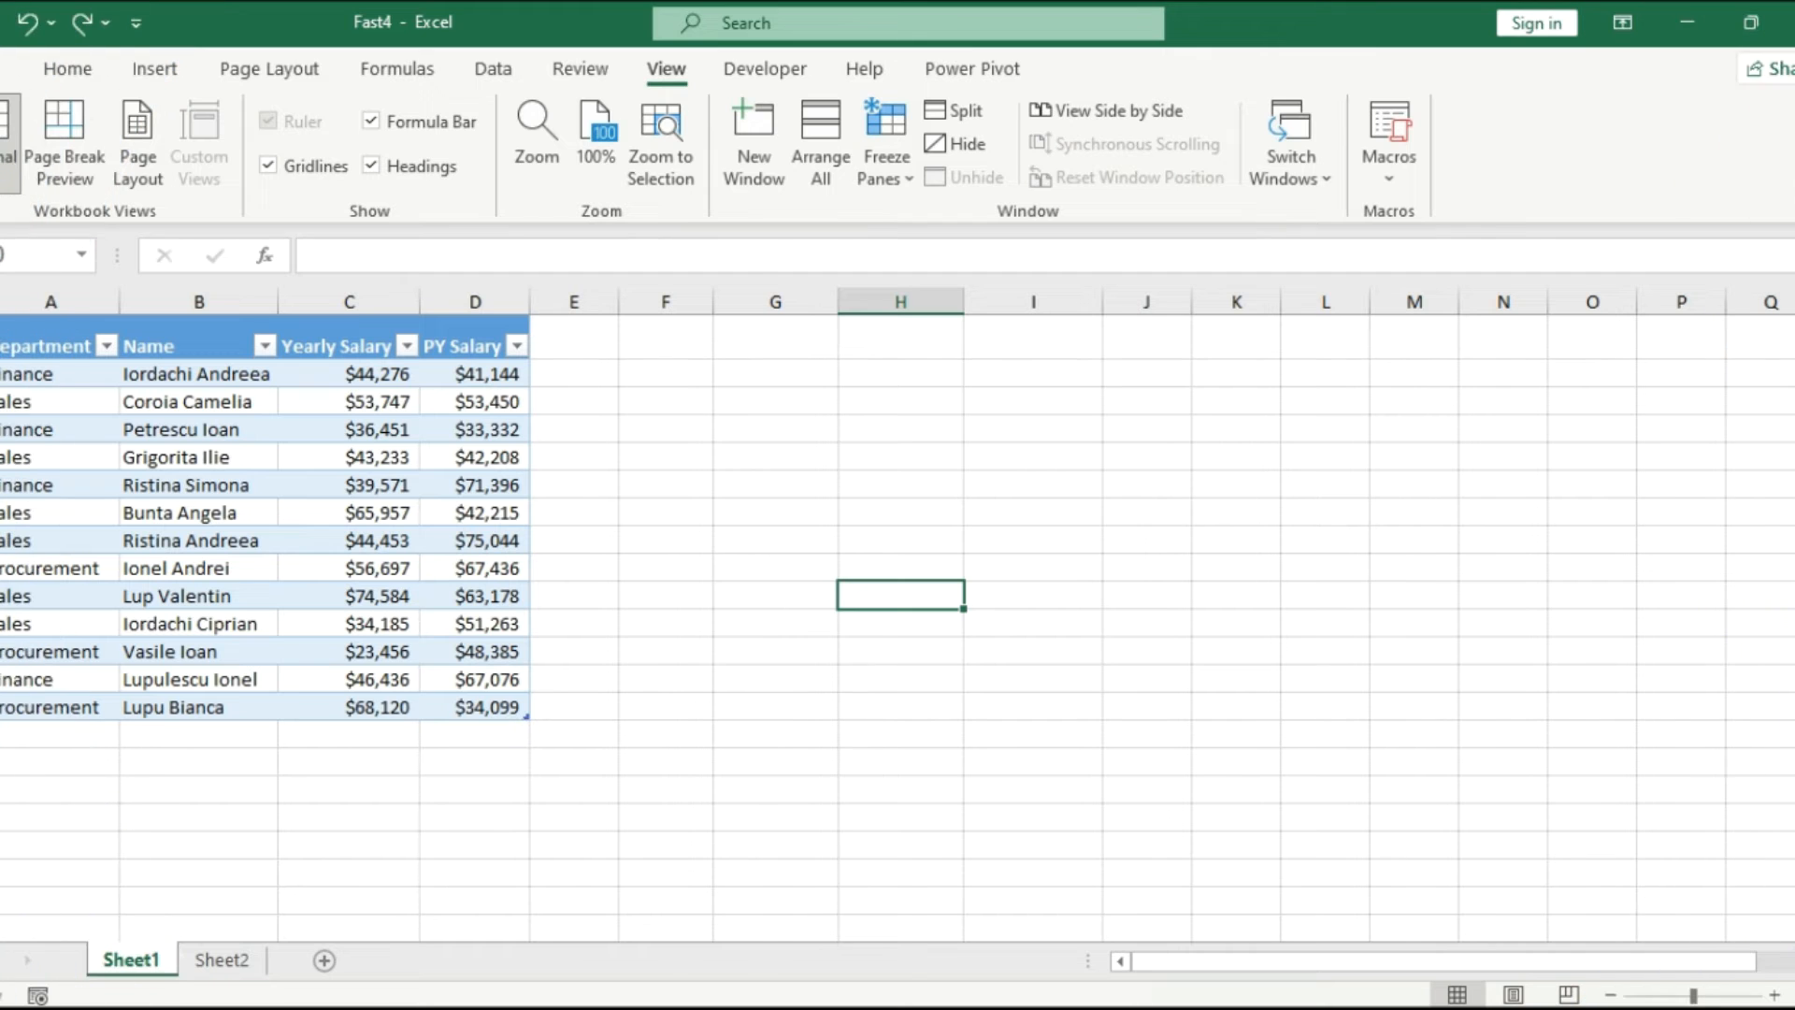
- Switch to the fast workbook, inspect the total formula in cell C17 of Sheet1, and clear it
{"action": "mouse_move", "coordinate": [643, 901]}
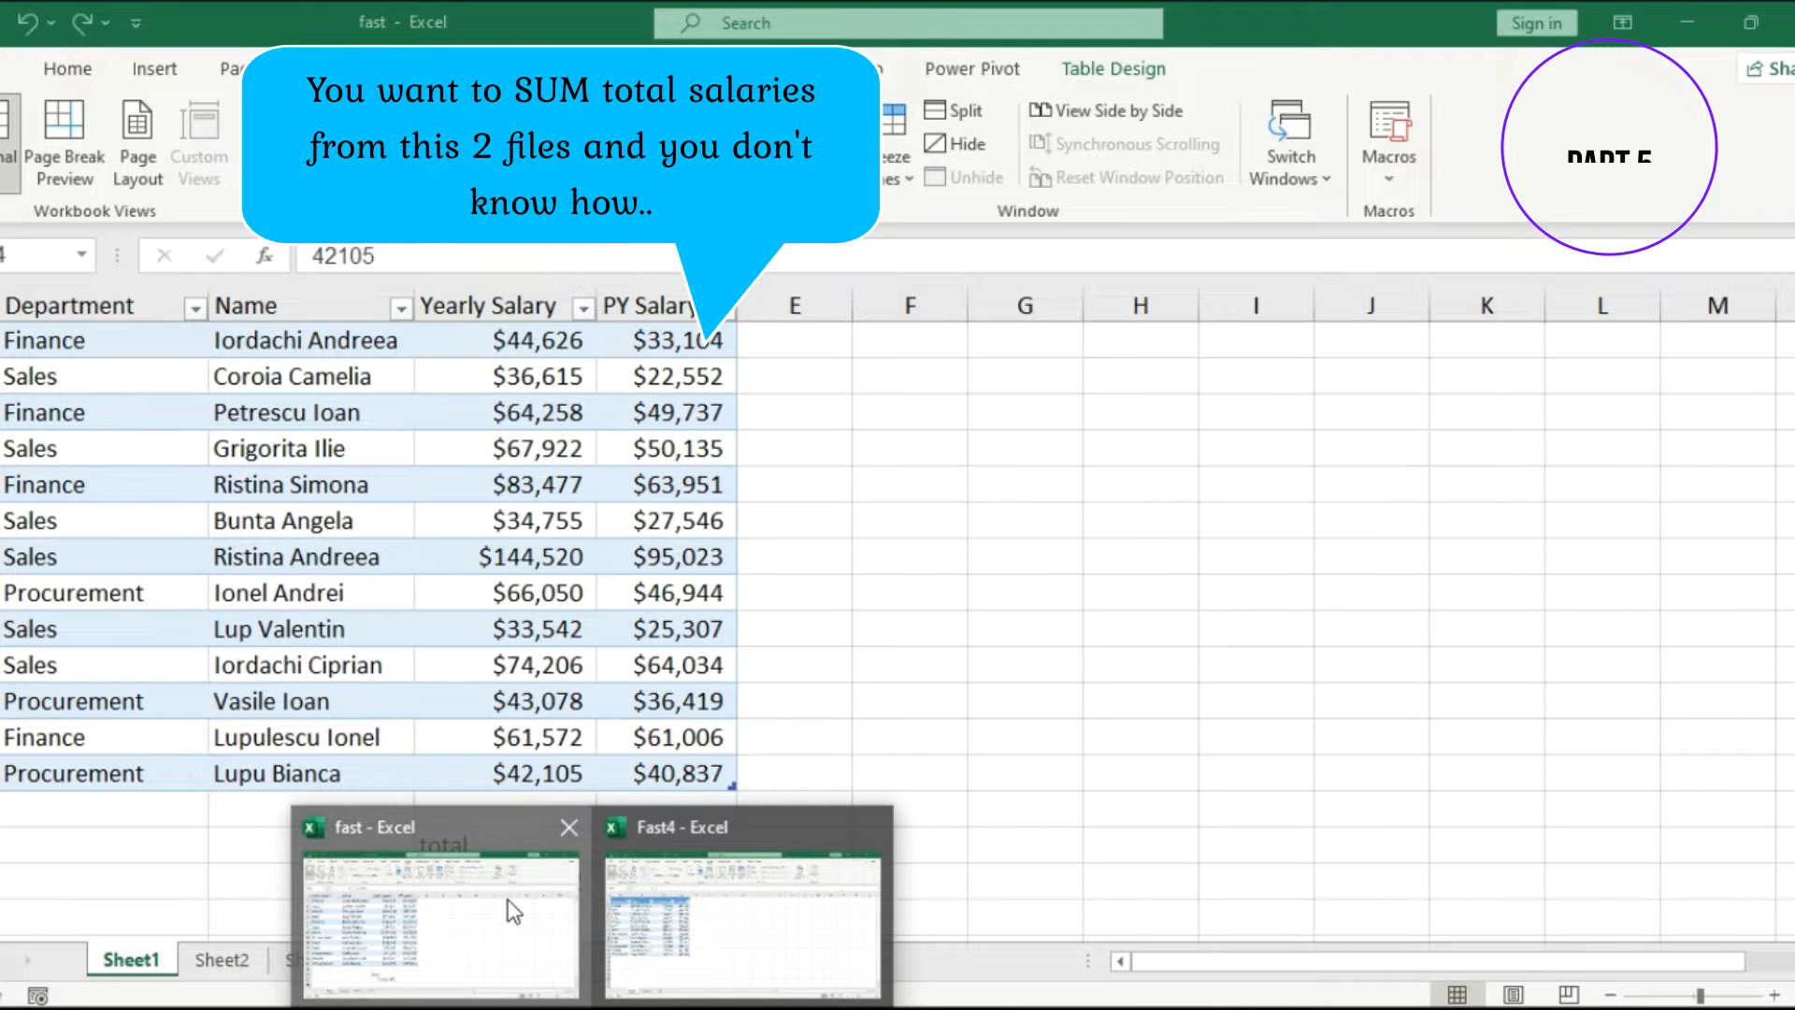
{"action": "left_click", "coordinate": [509, 902]}
{"action": "left_click", "coordinate": [467, 668]}
{"action": "left_click_drag", "start_coordinate": [470, 841], "coordinate": [473, 873]}
{"action": "left_click", "coordinate": [496, 884]}
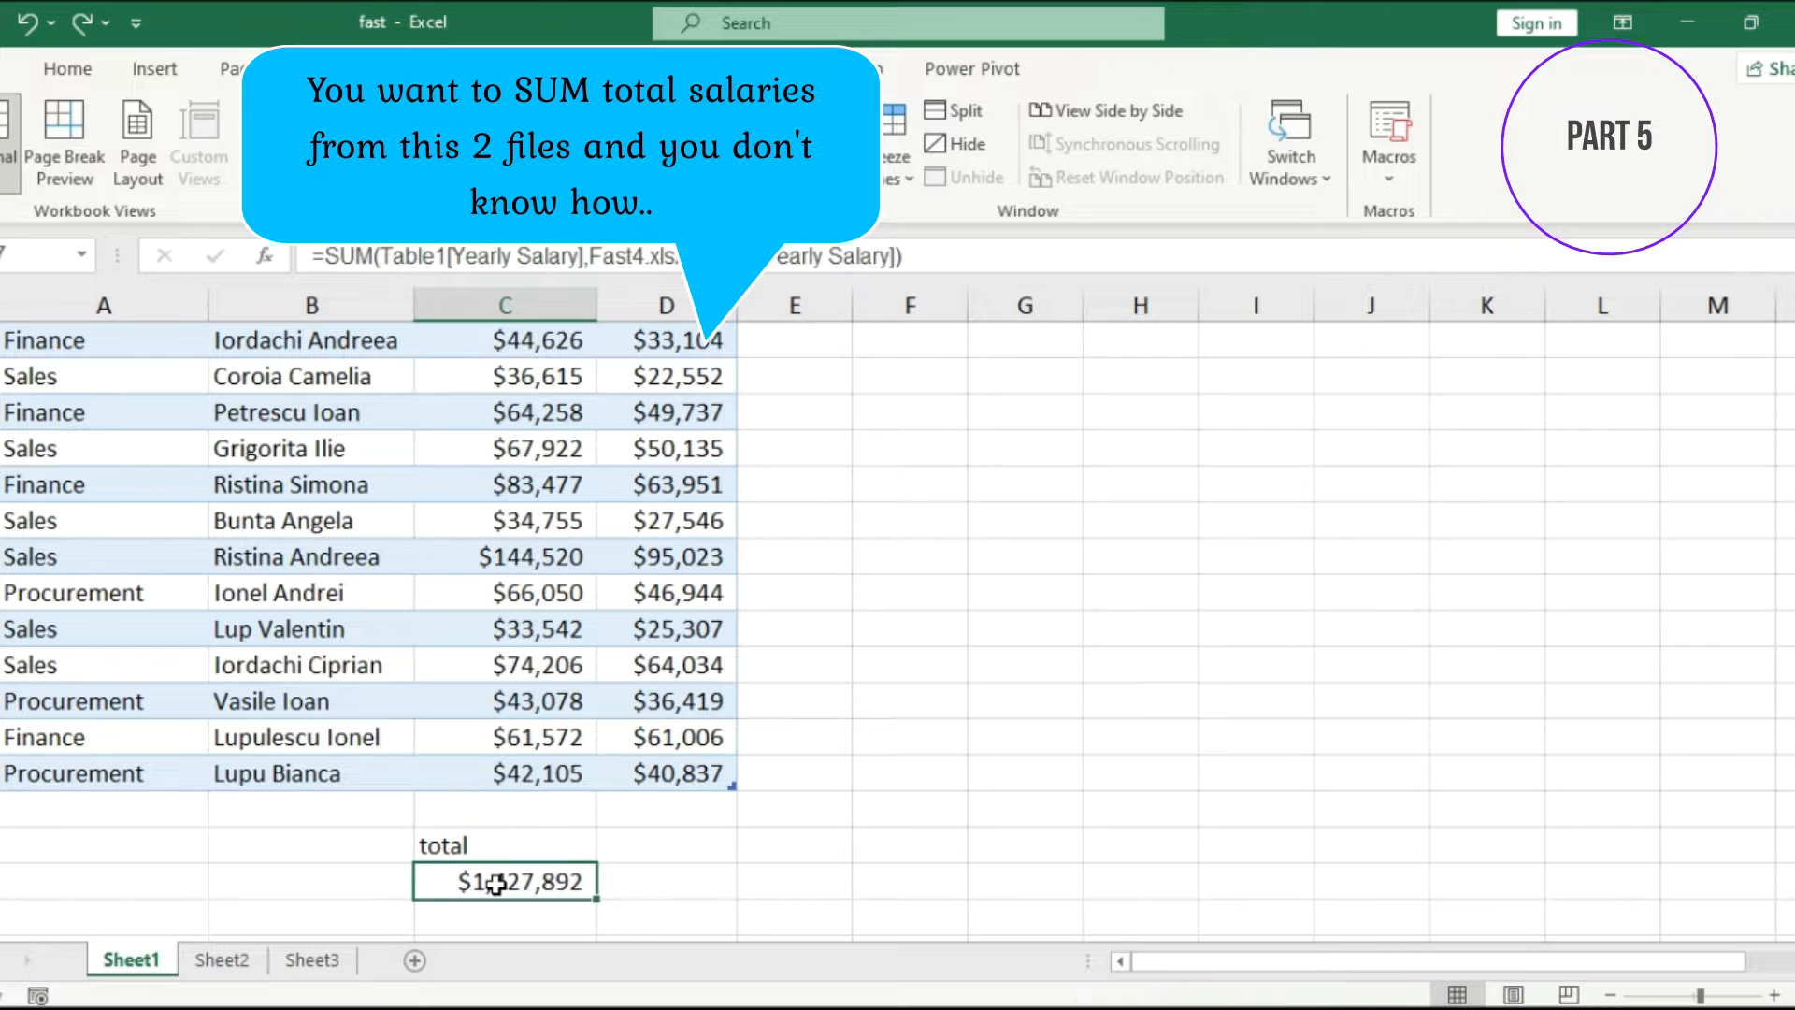
{"action": "double_click", "coordinate": [495, 883]}
{"action": "left_click", "coordinate": [584, 694]}
{"action": "scroll", "coordinate": [582, 689], "scroll_direction": "up", "scroll_amount": 1}
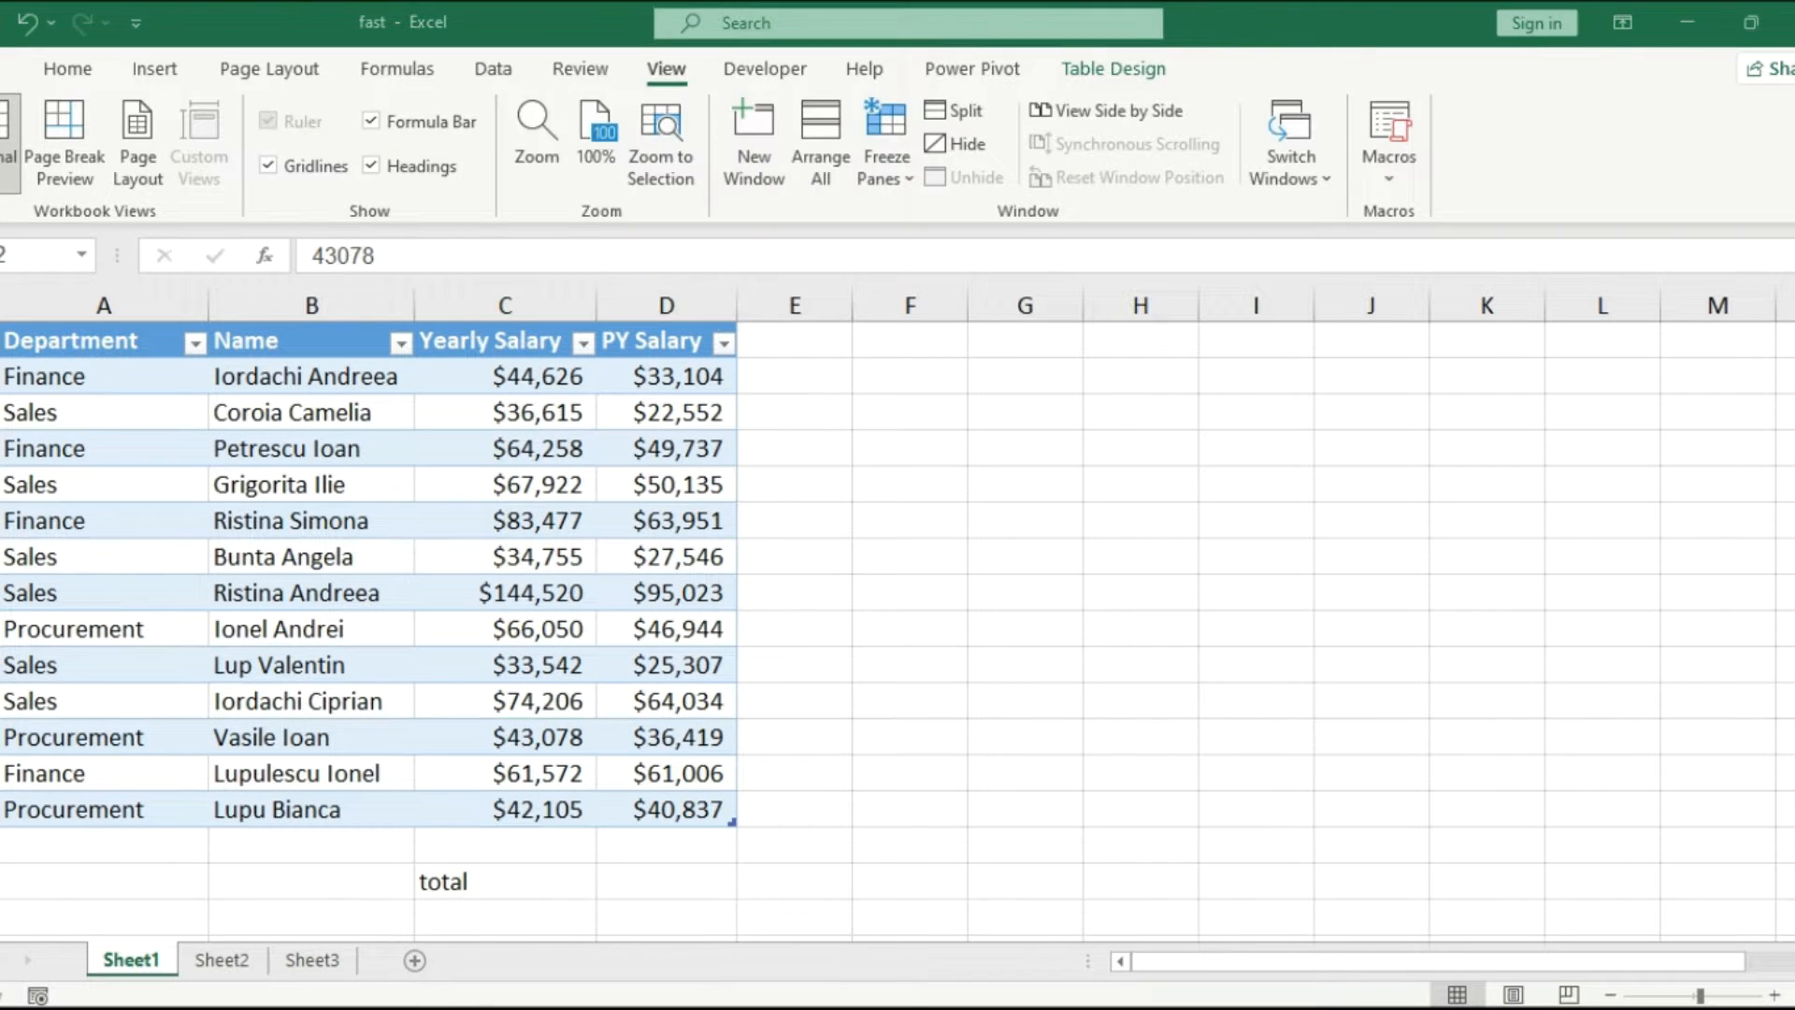
- Switch to the Fast4 workbook and arrange all open workbook windows with the Vertical option
{"action": "left_click", "coordinate": [720, 915]}
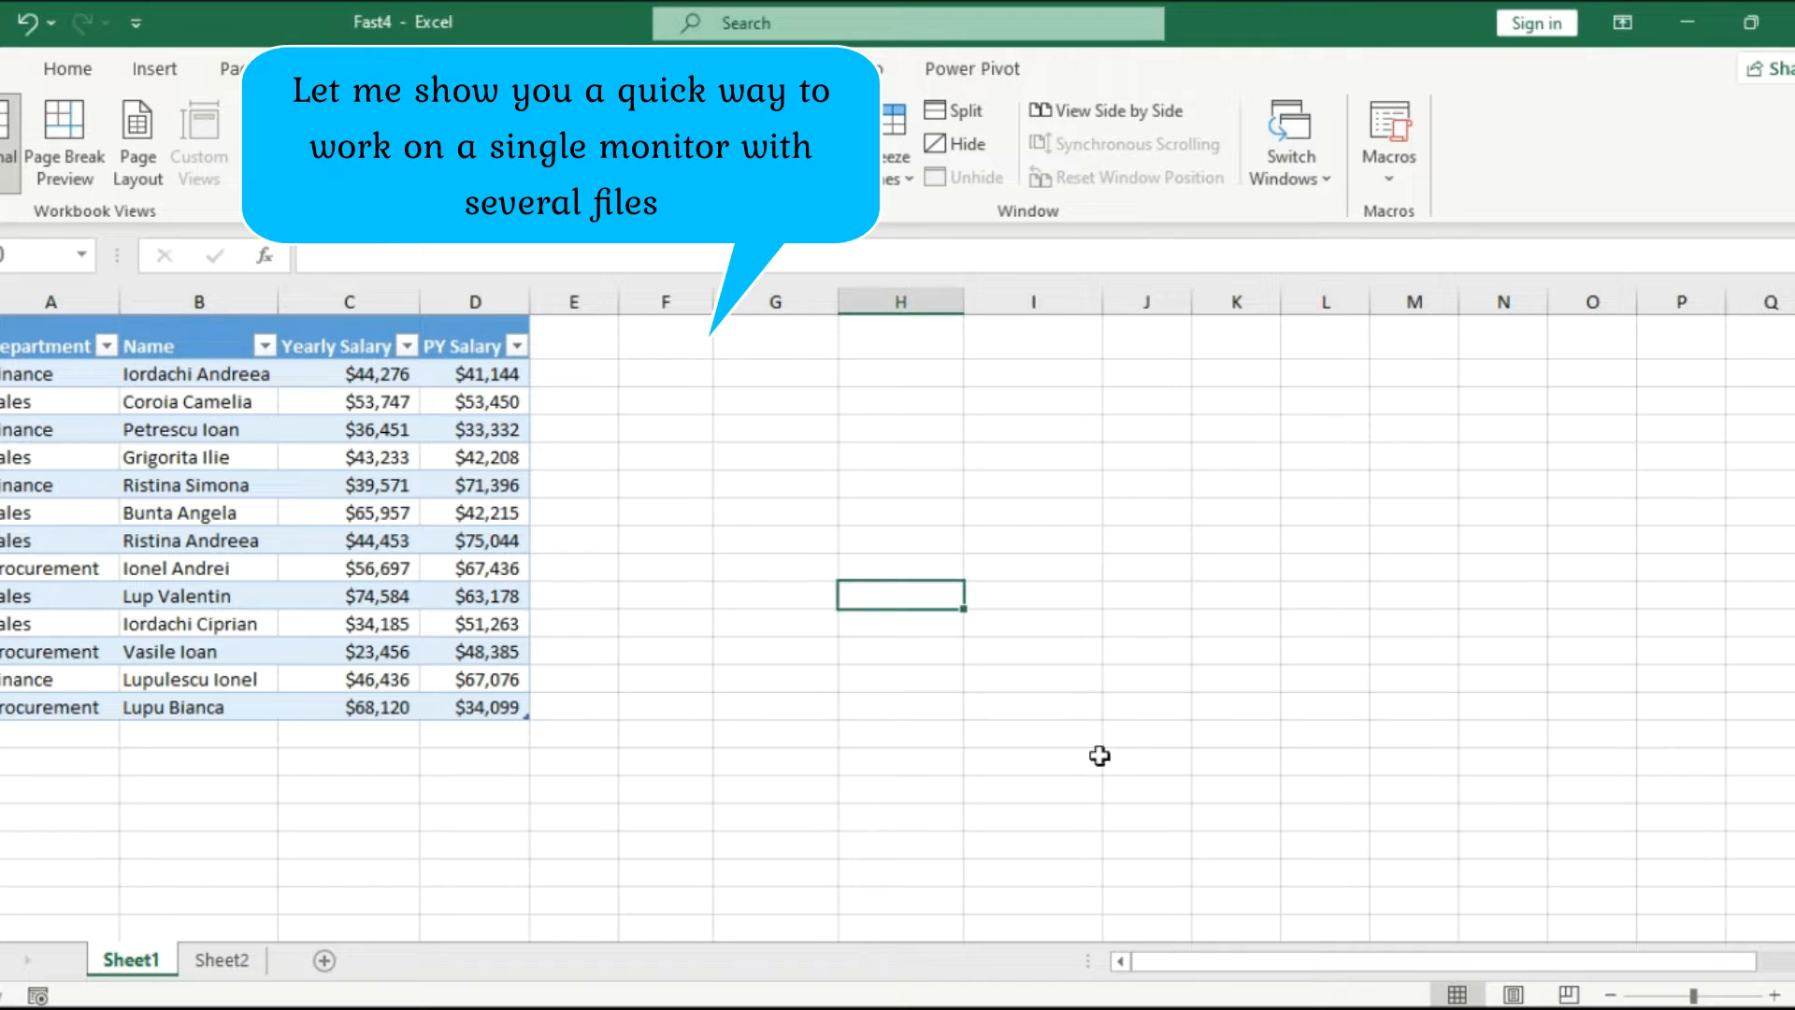
{"action": "left_click", "coordinate": [722, 561]}
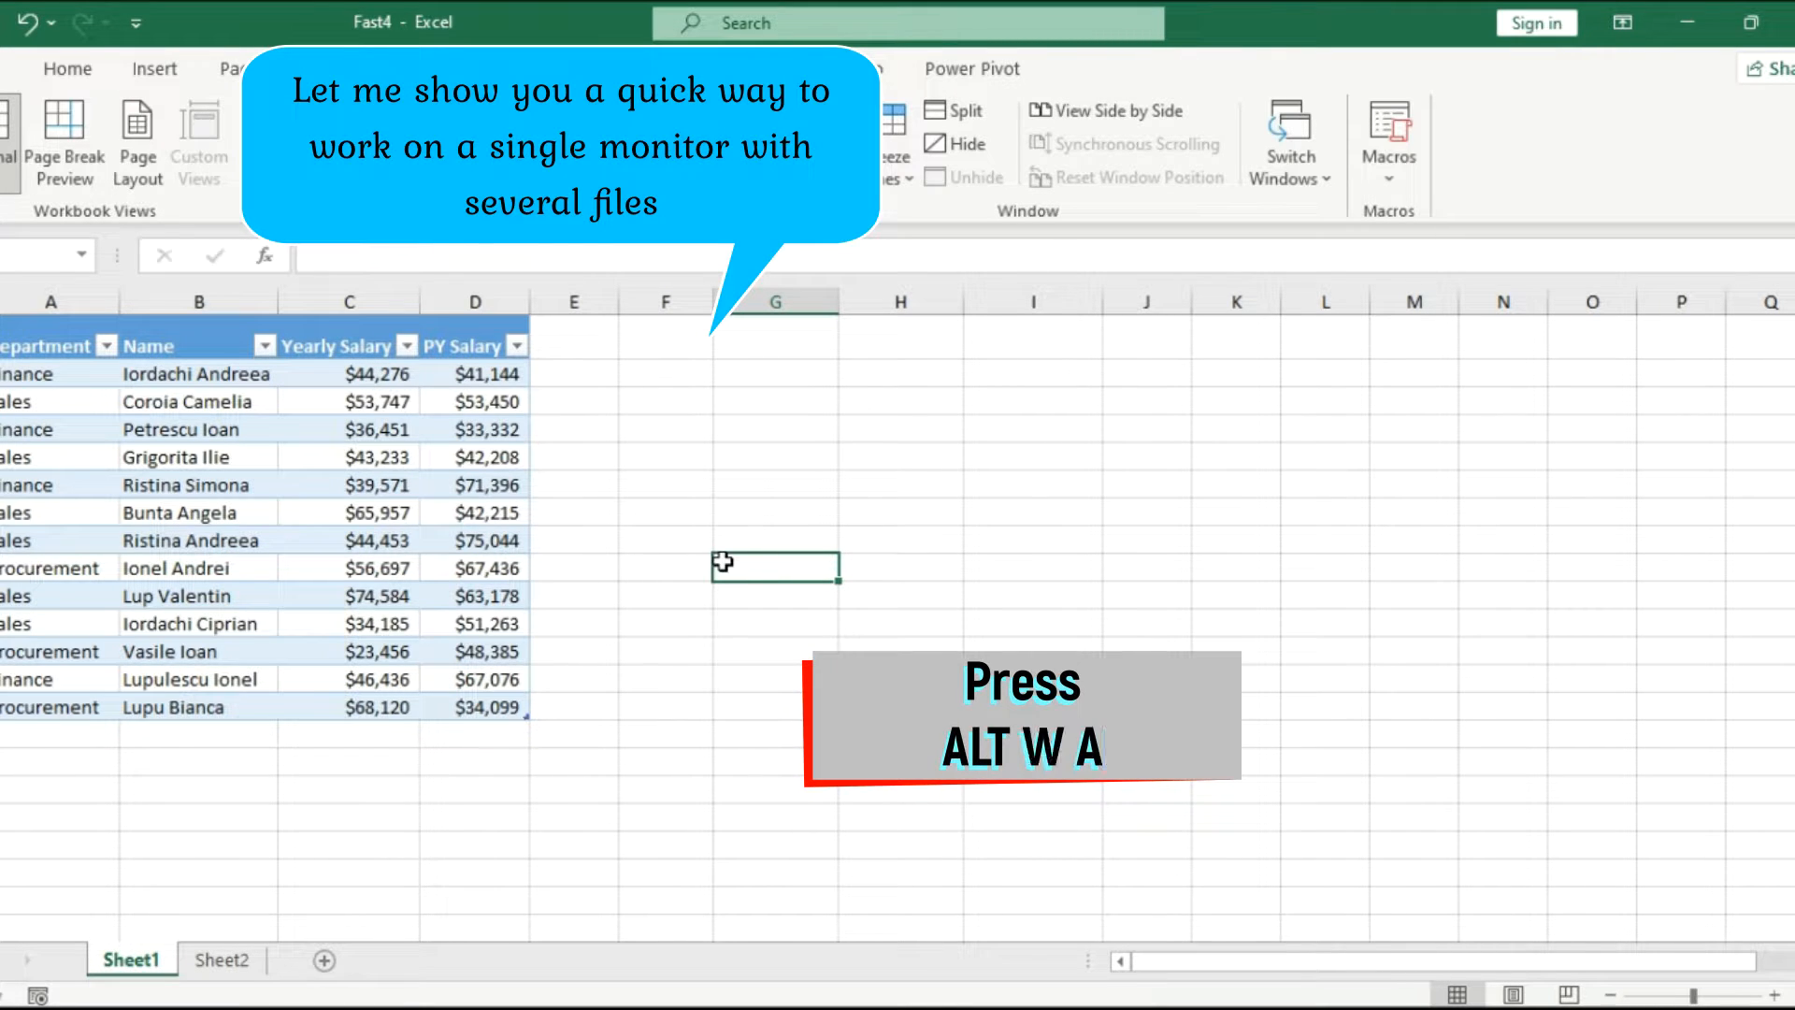
{"action": "key", "text": "alt+w"}
{"action": "key", "text": "a"}
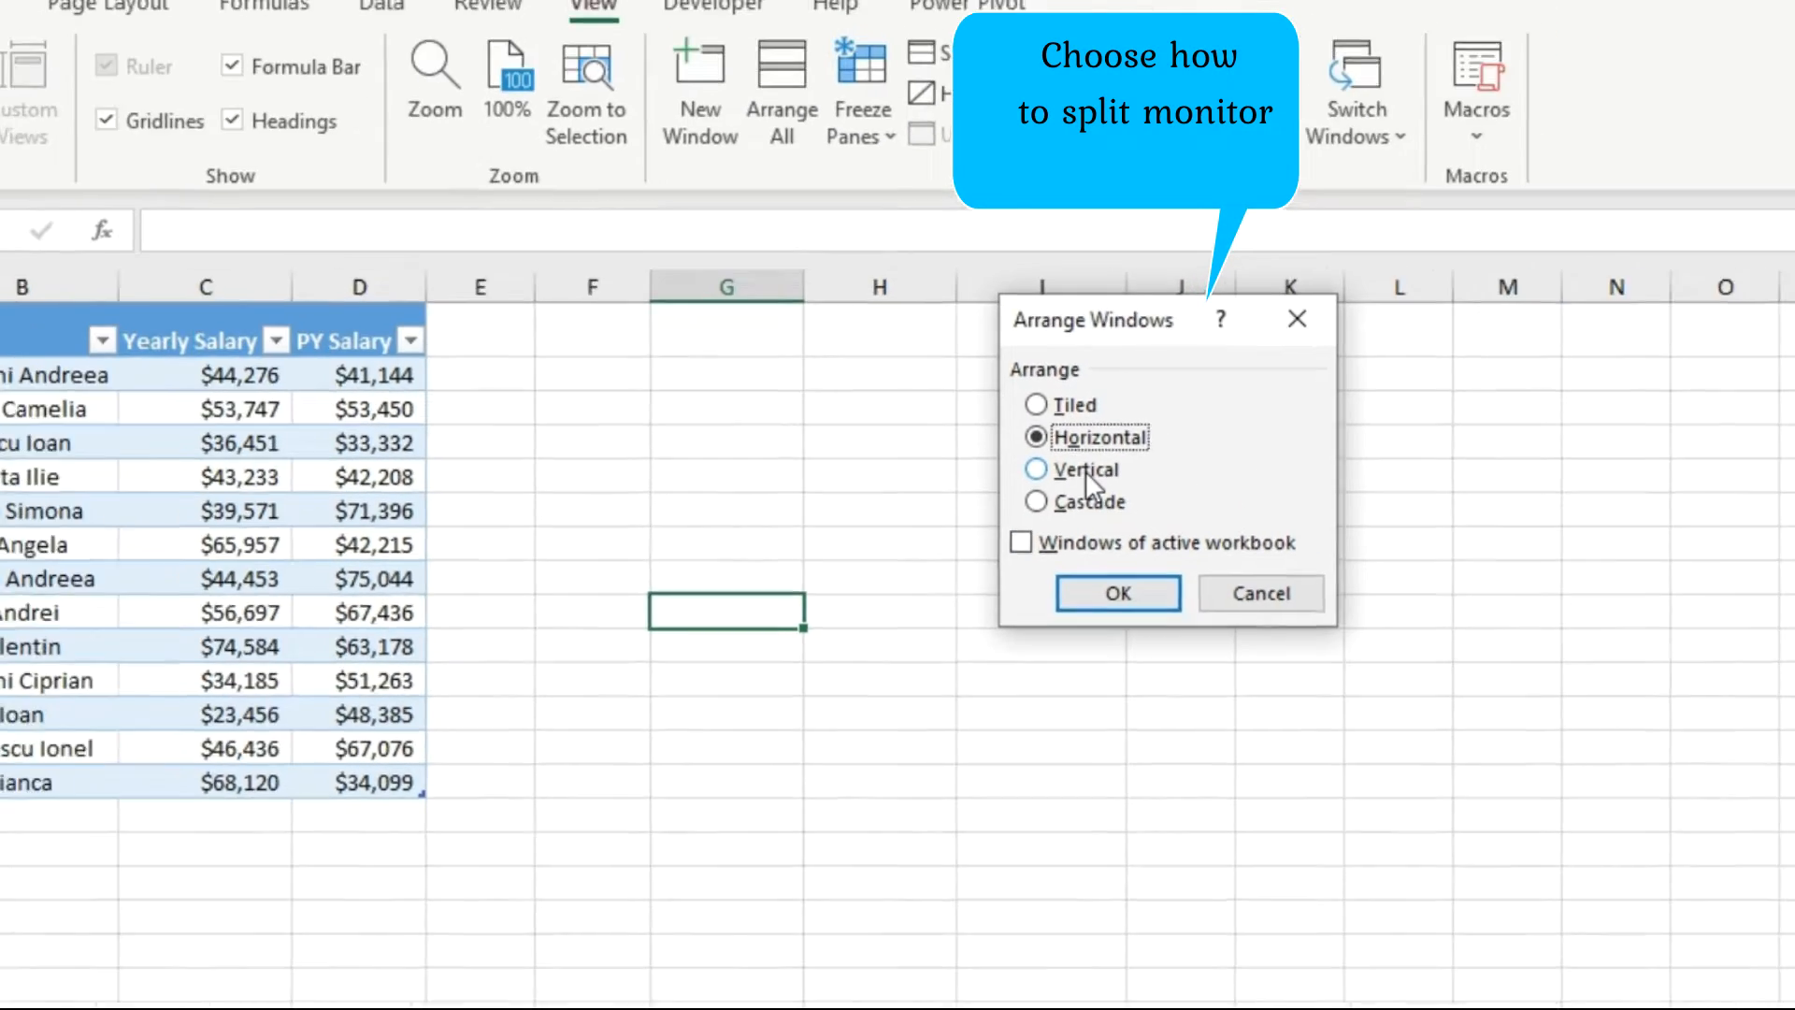
{"action": "left_click", "coordinate": [1085, 478]}
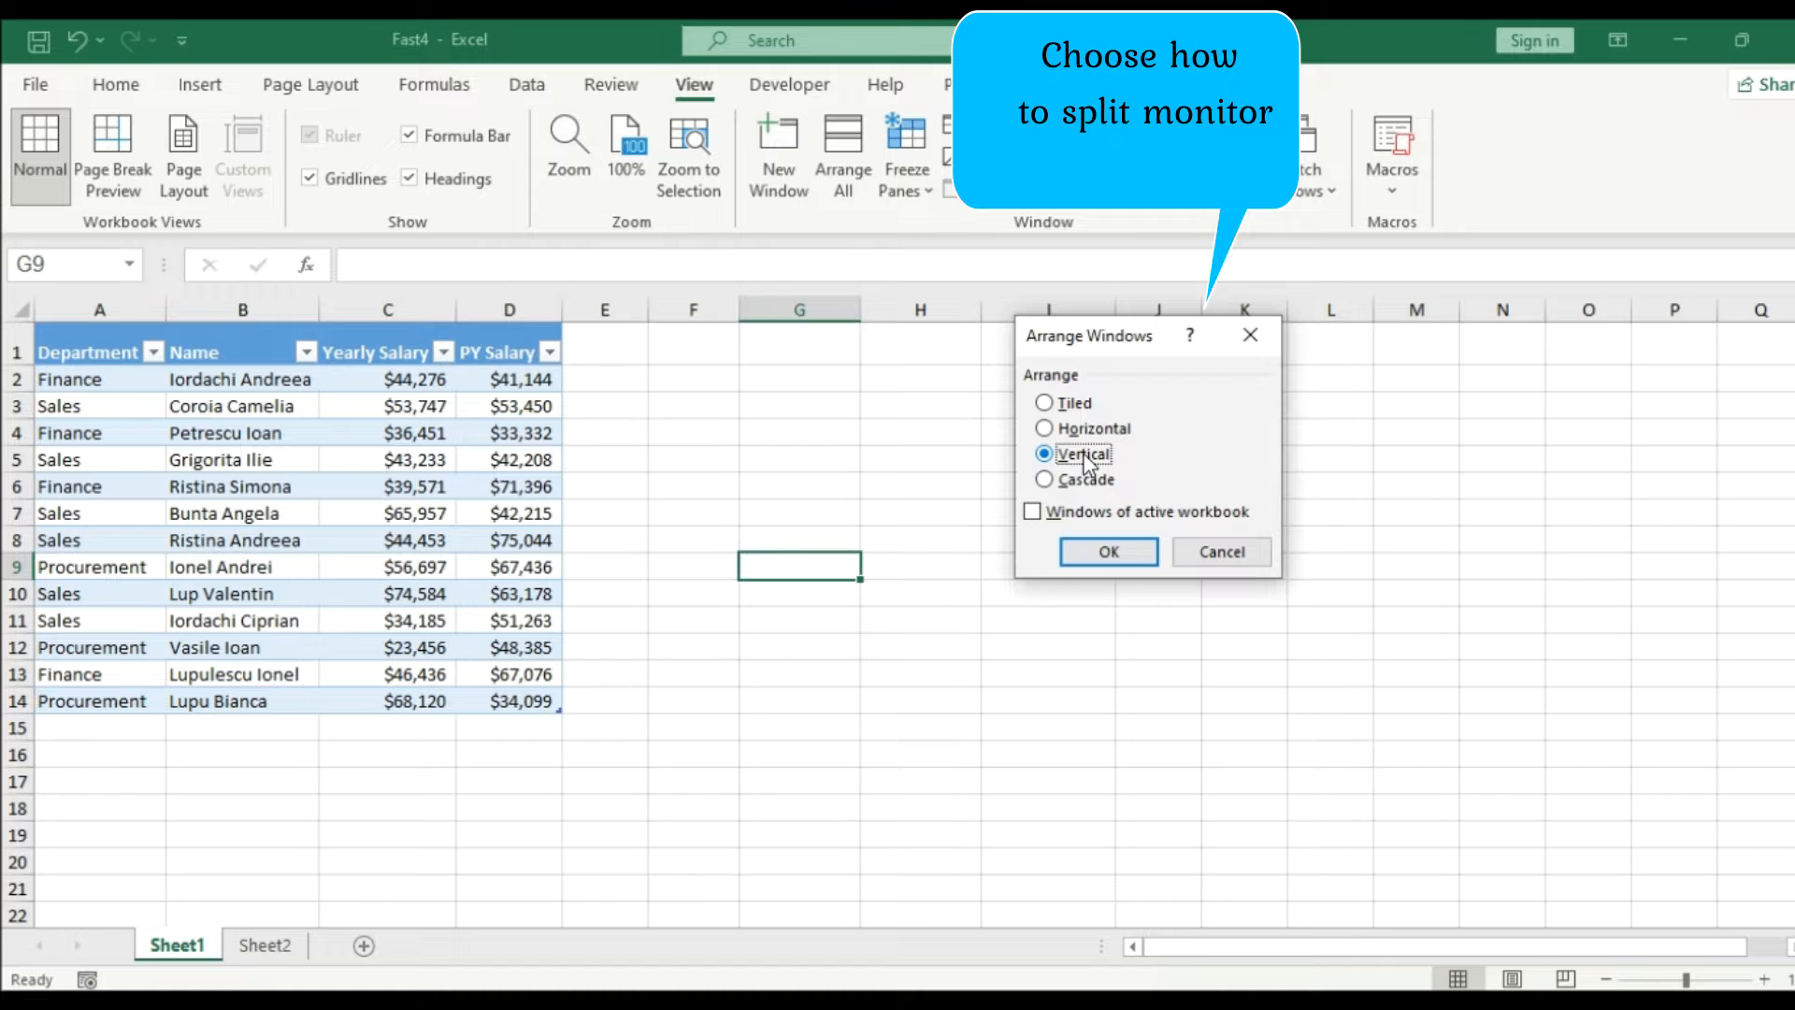
{"action": "left_click", "coordinate": [1110, 552]}
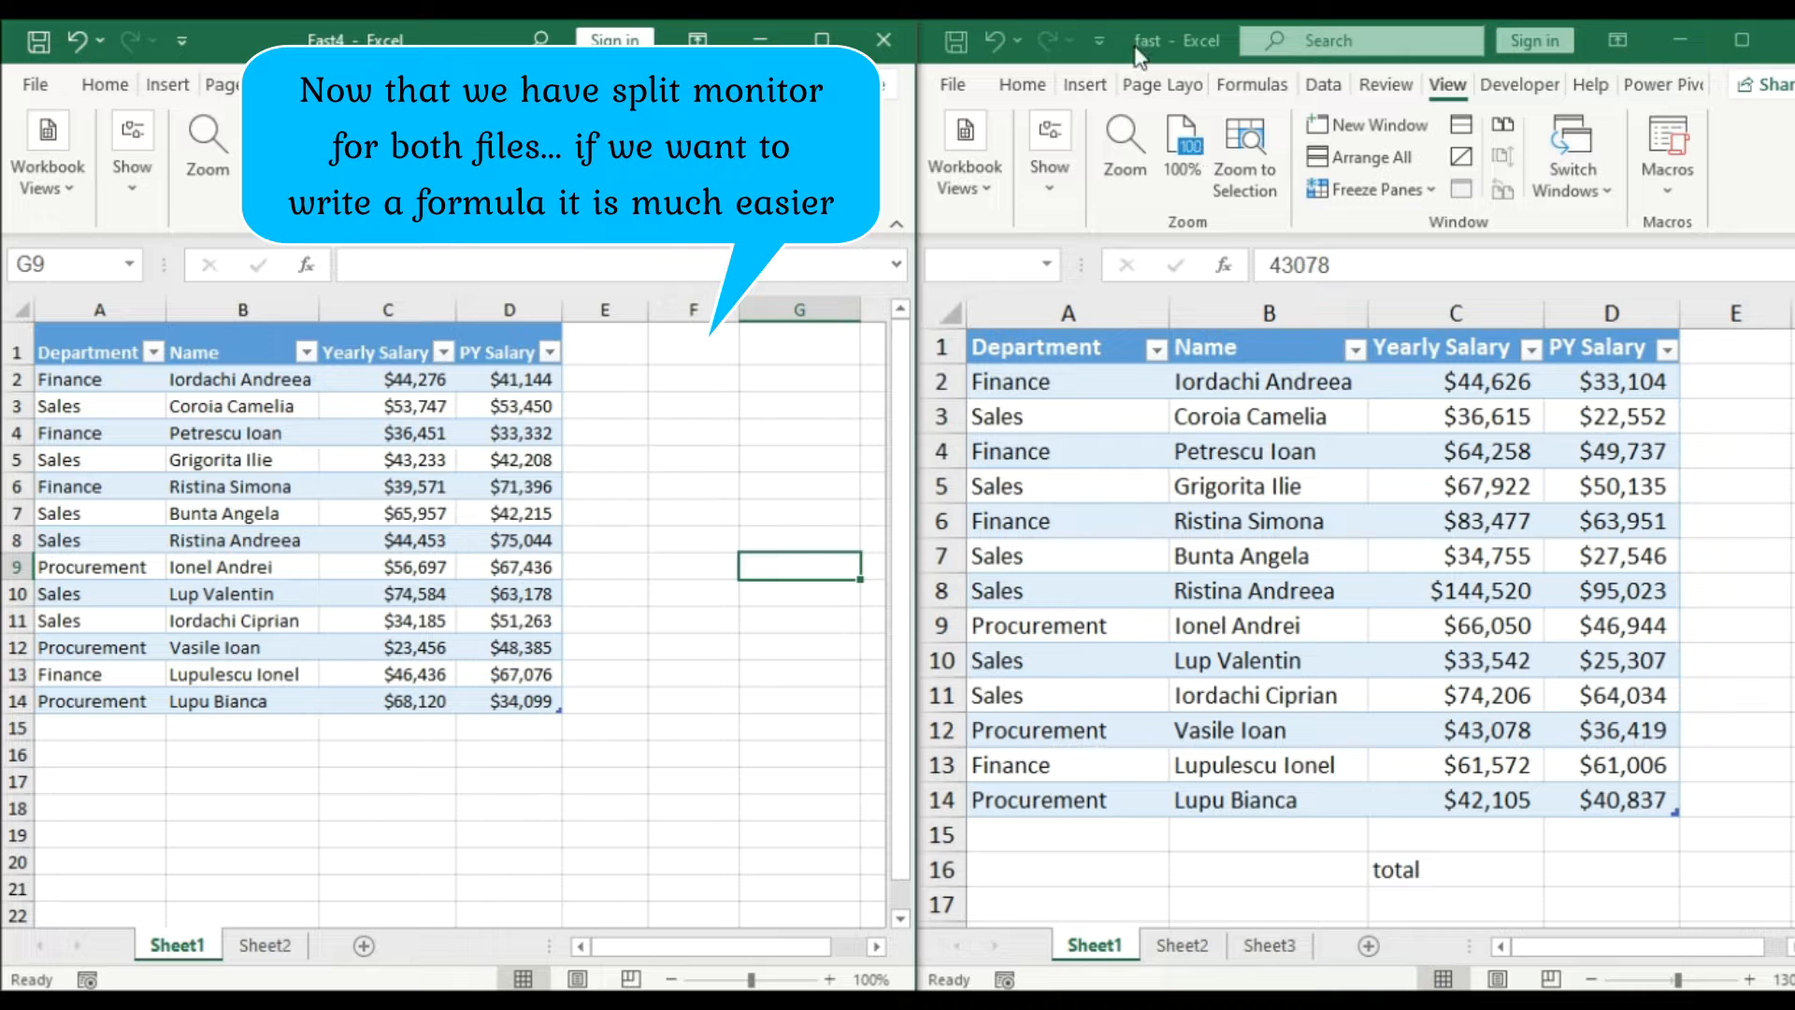
- In cell C17 of the fast workbook, enter a SUM formula adding its Table1 Yearly Salary column and the one in Fast4.xlsx
{"action": "left_click", "coordinate": [1499, 892]}
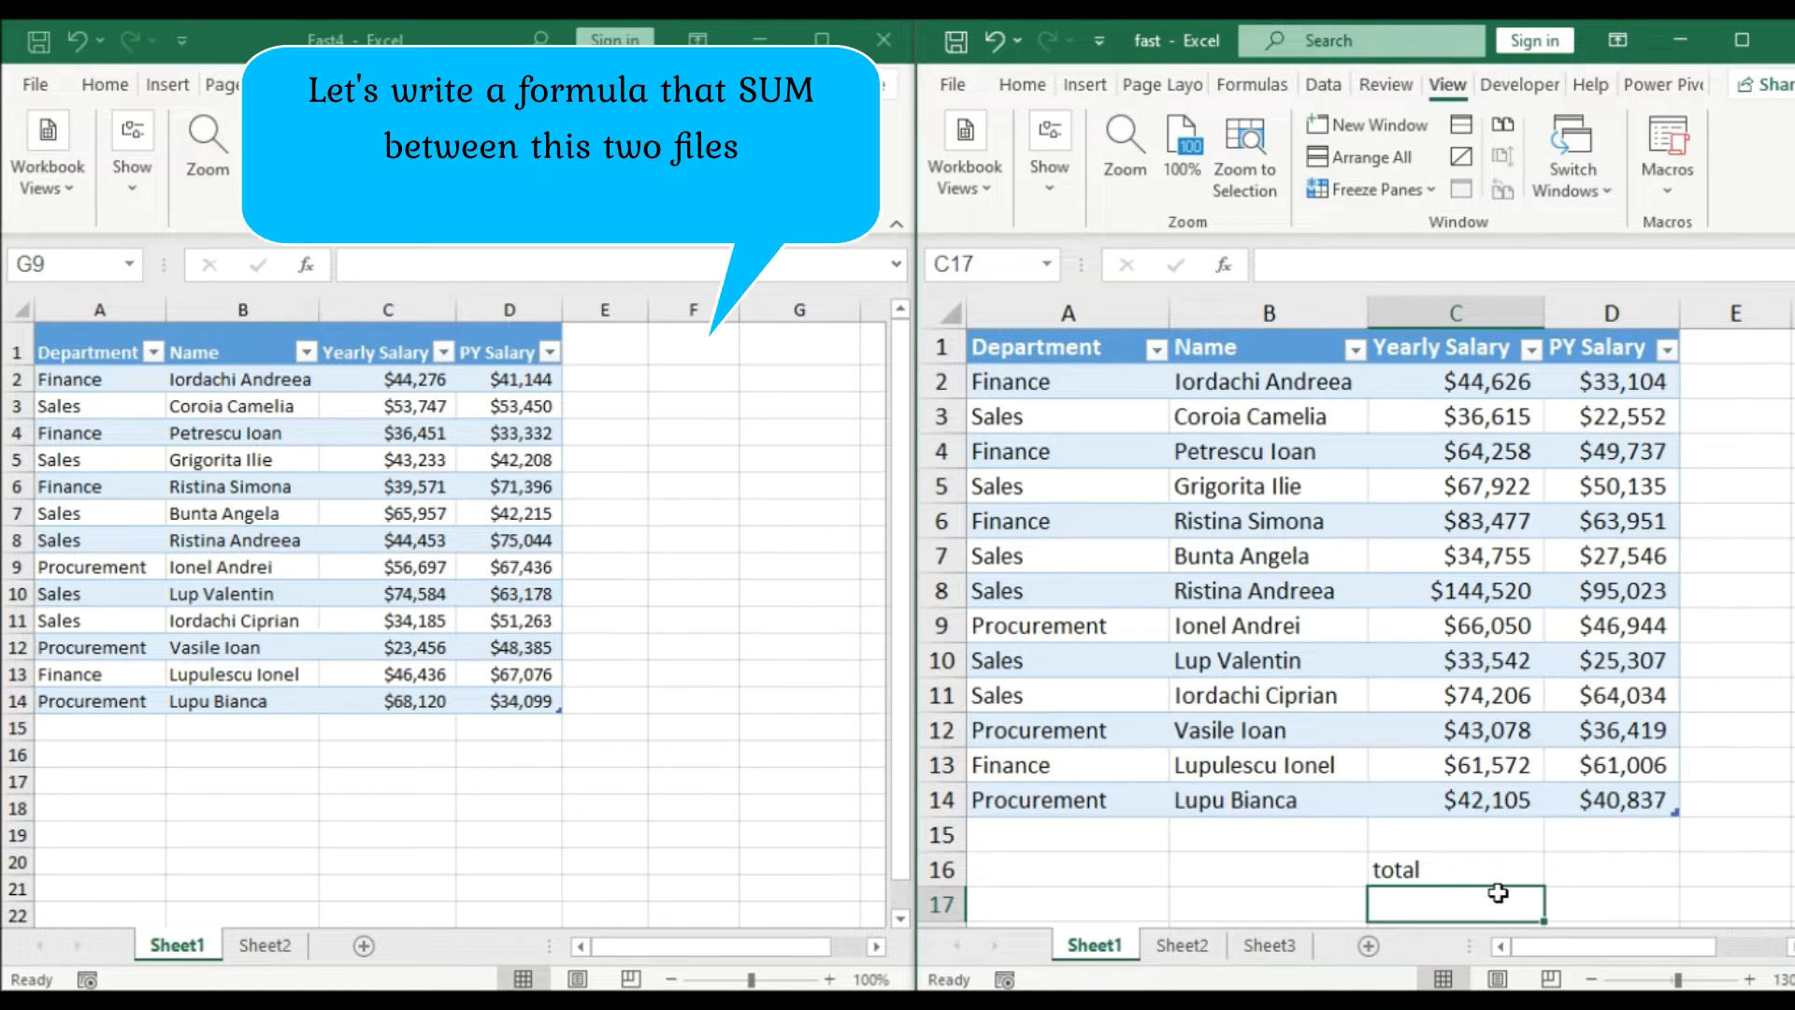
{"action": "type", "text": "=sum"}
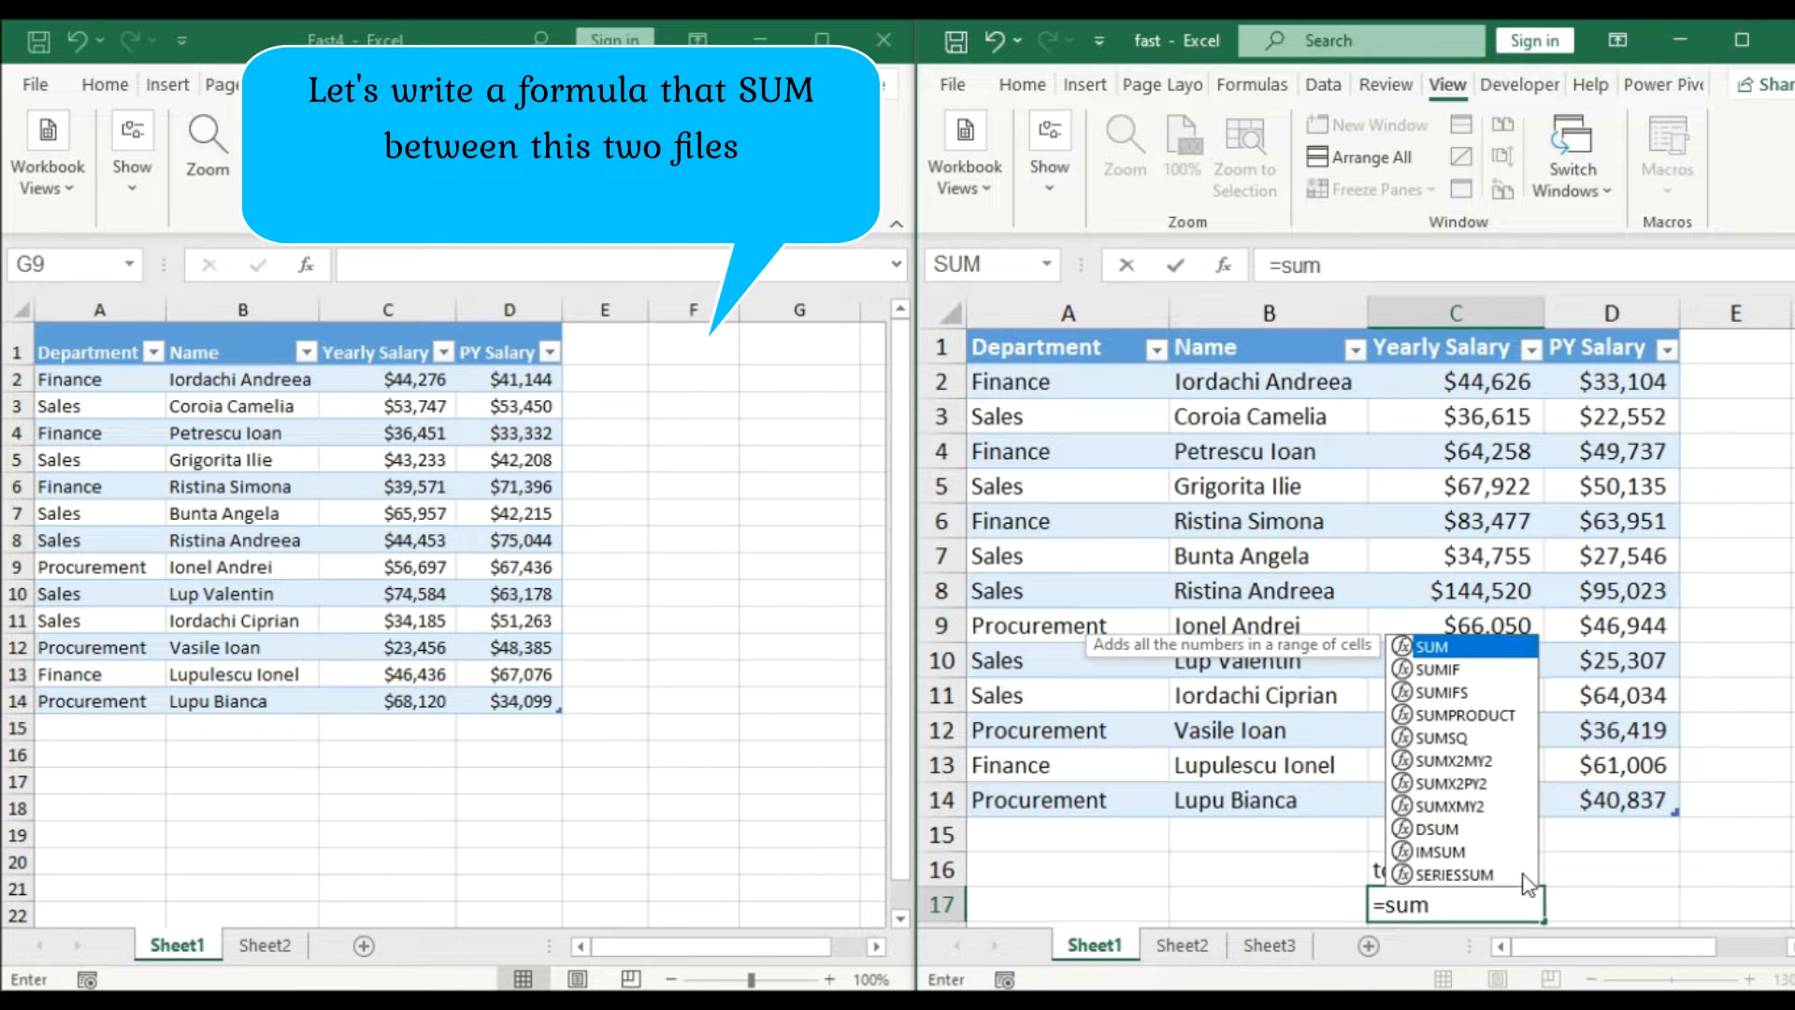
{"action": "double_click", "coordinate": [1445, 640]}
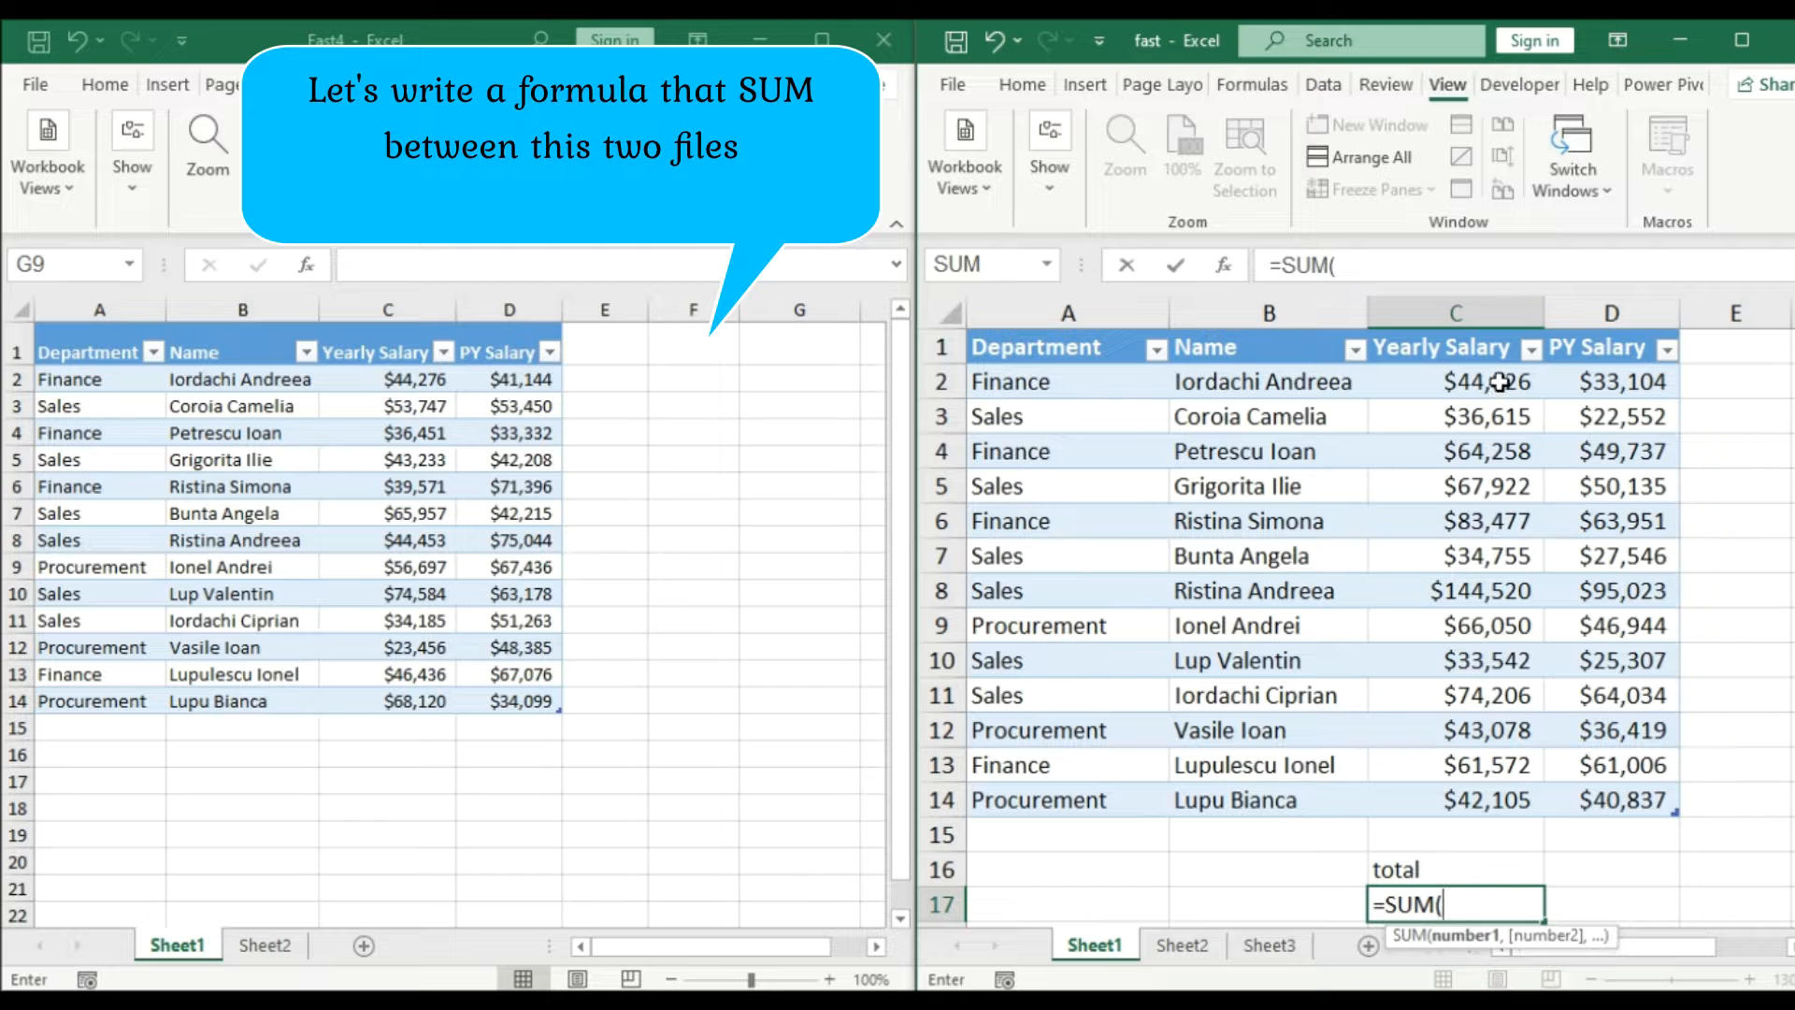
{"action": "left_click_drag", "start_coordinate": [1500, 382], "coordinate": [1514, 802]}
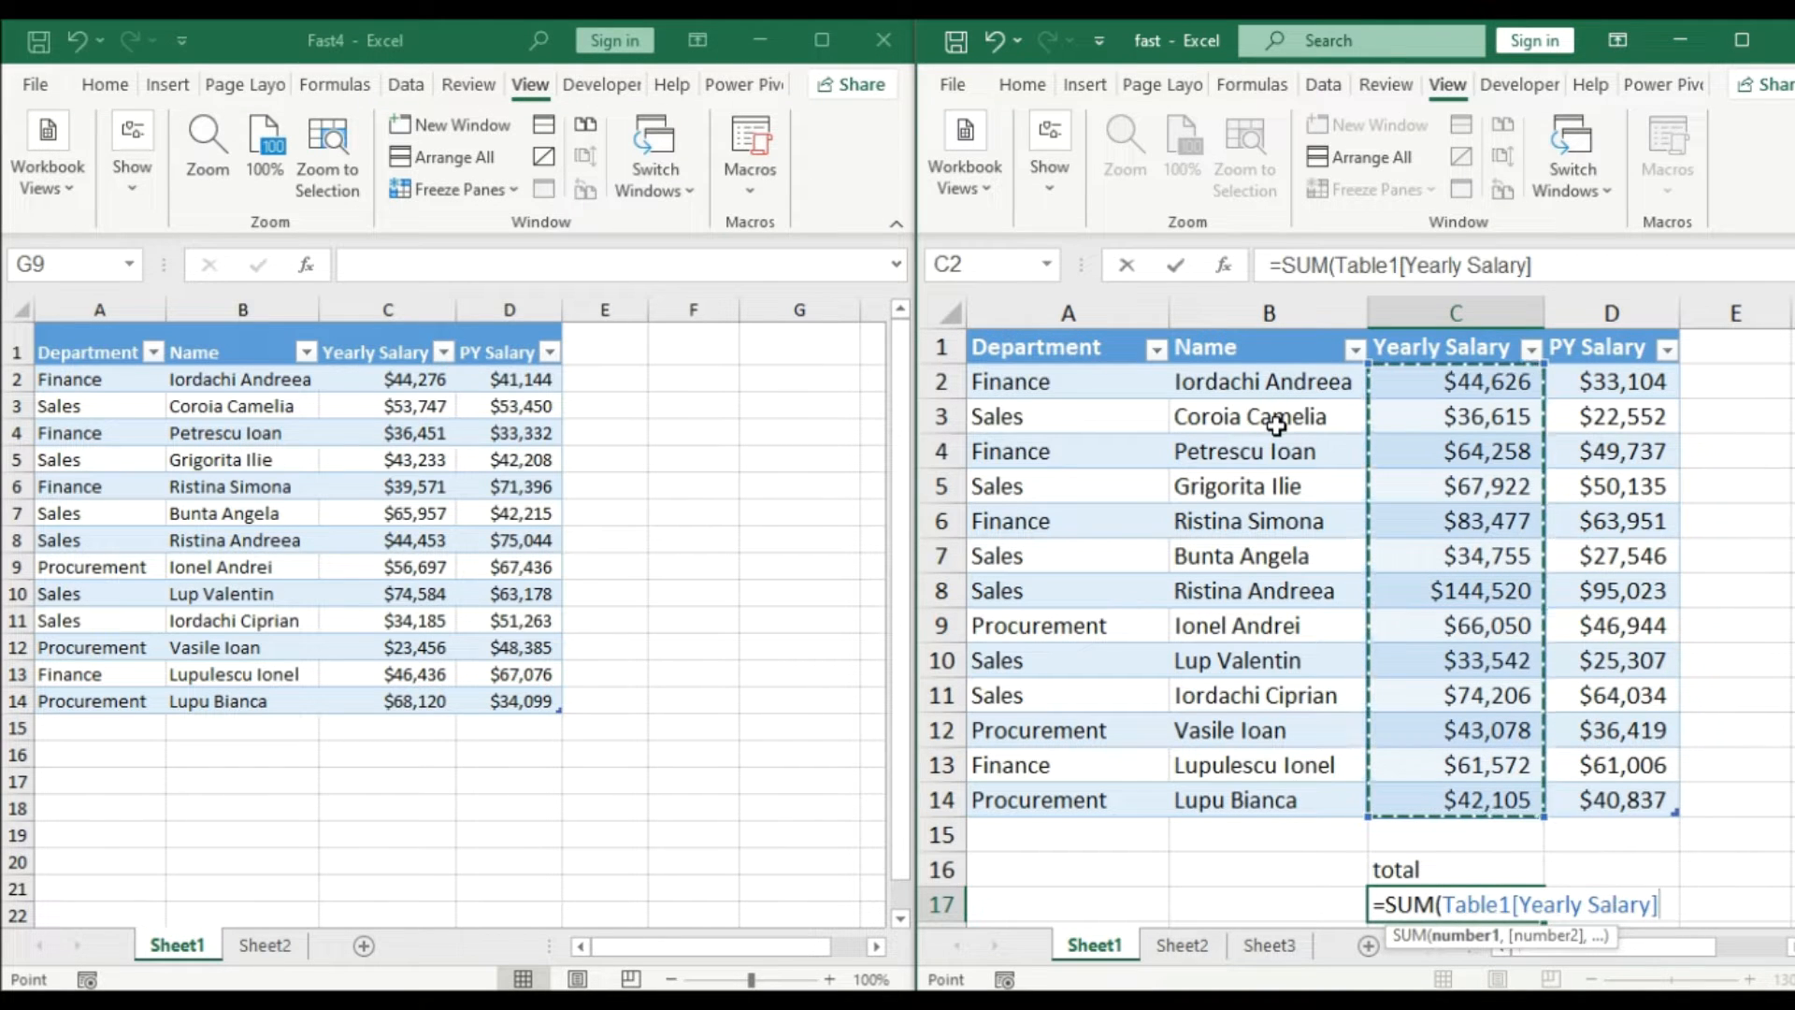
{"action": "type", "text": ","}
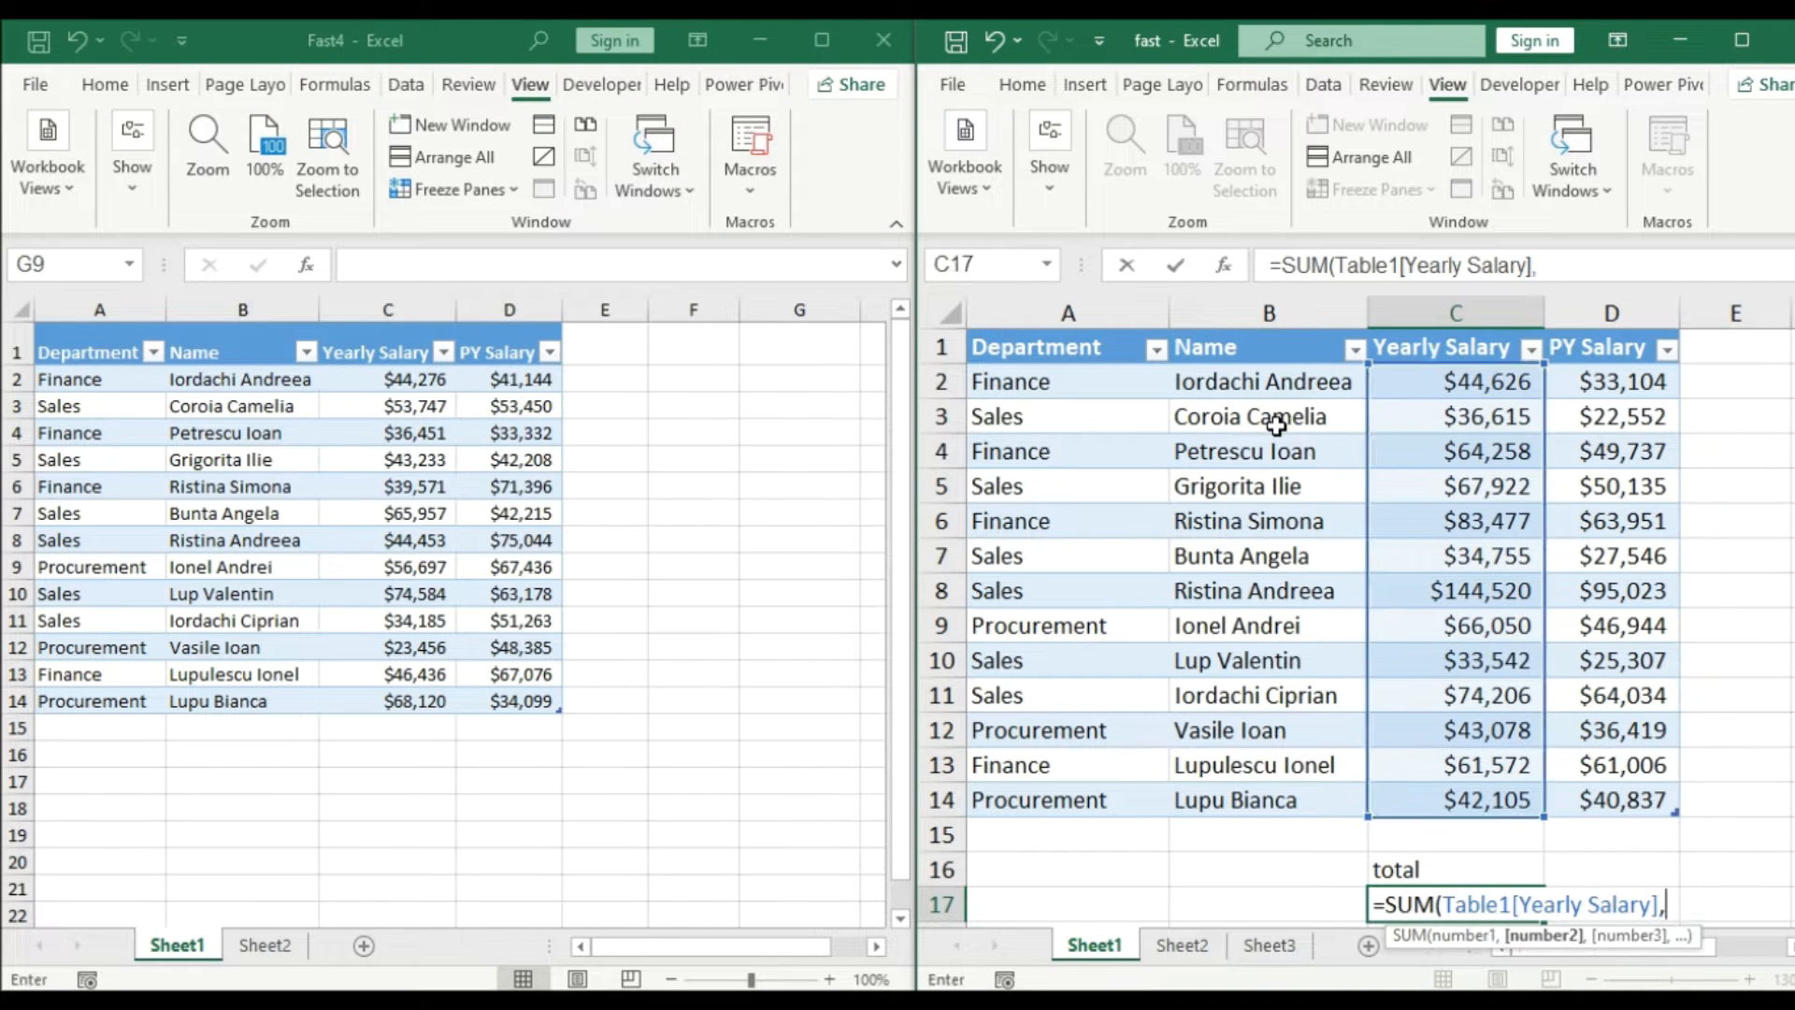
{"action": "left_click", "coordinate": [420, 381]}
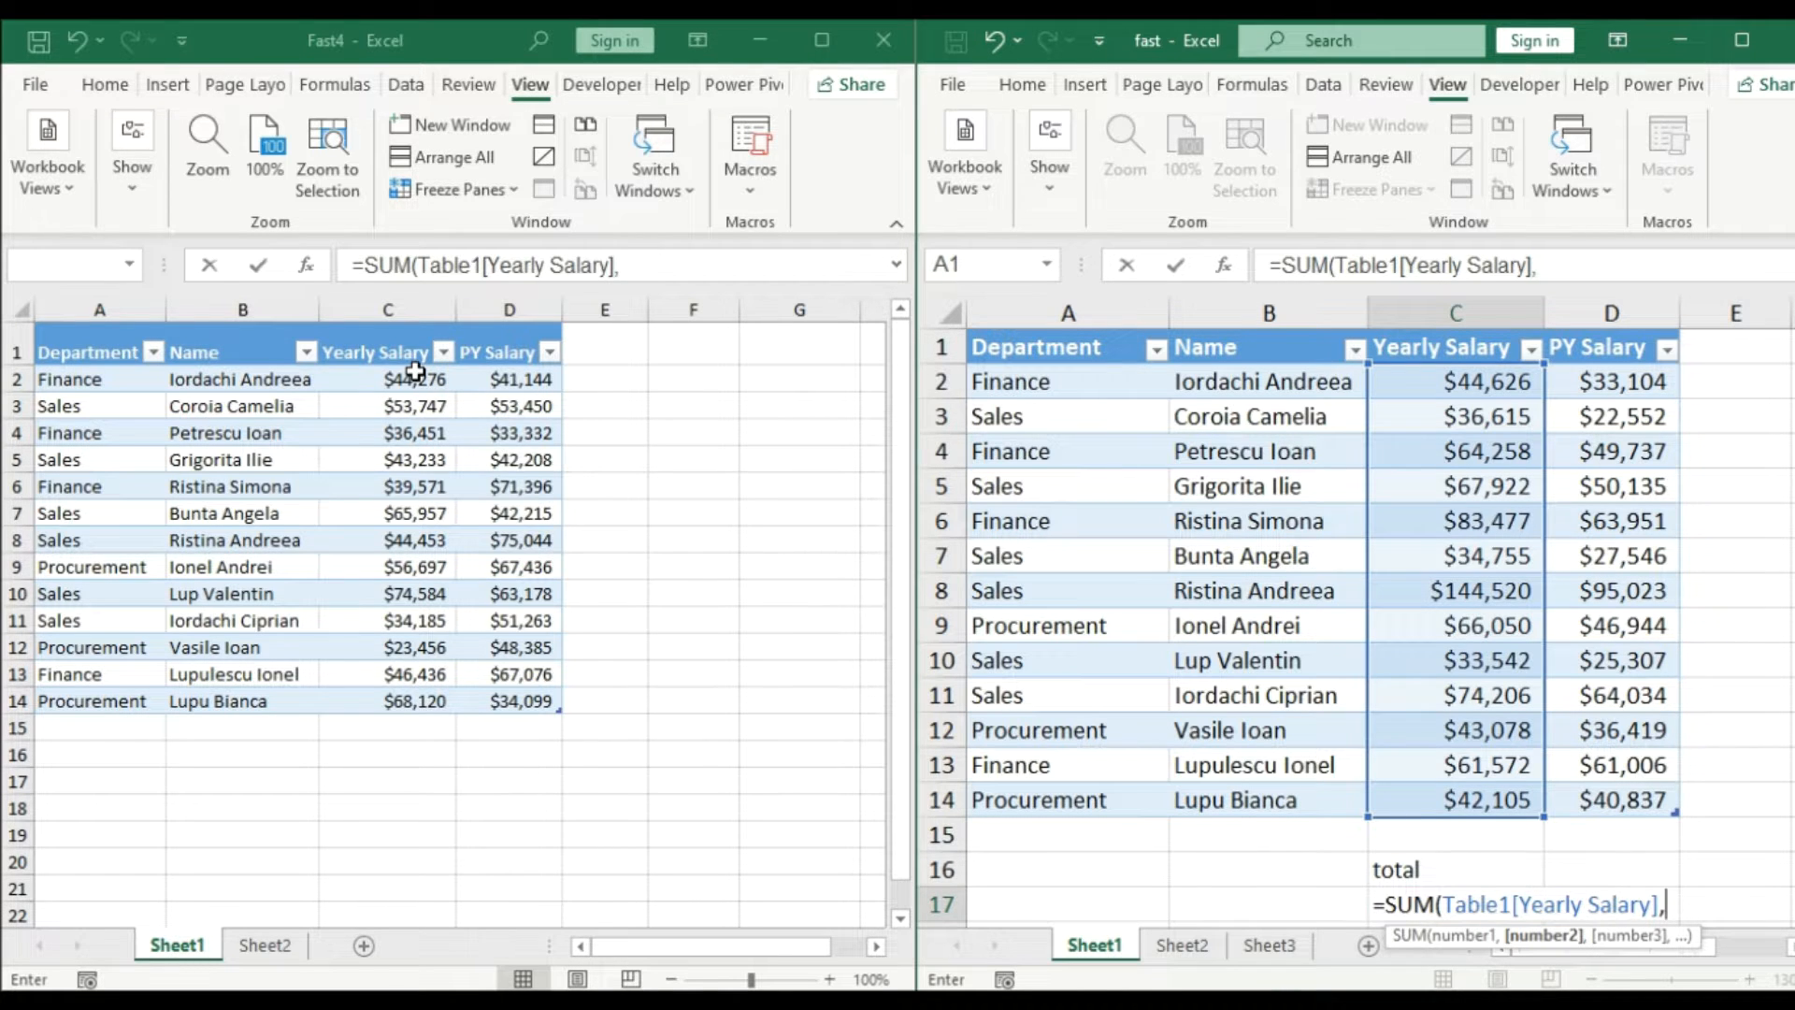
{"action": "left_click_drag", "start_coordinate": [420, 381], "coordinate": [436, 699]}
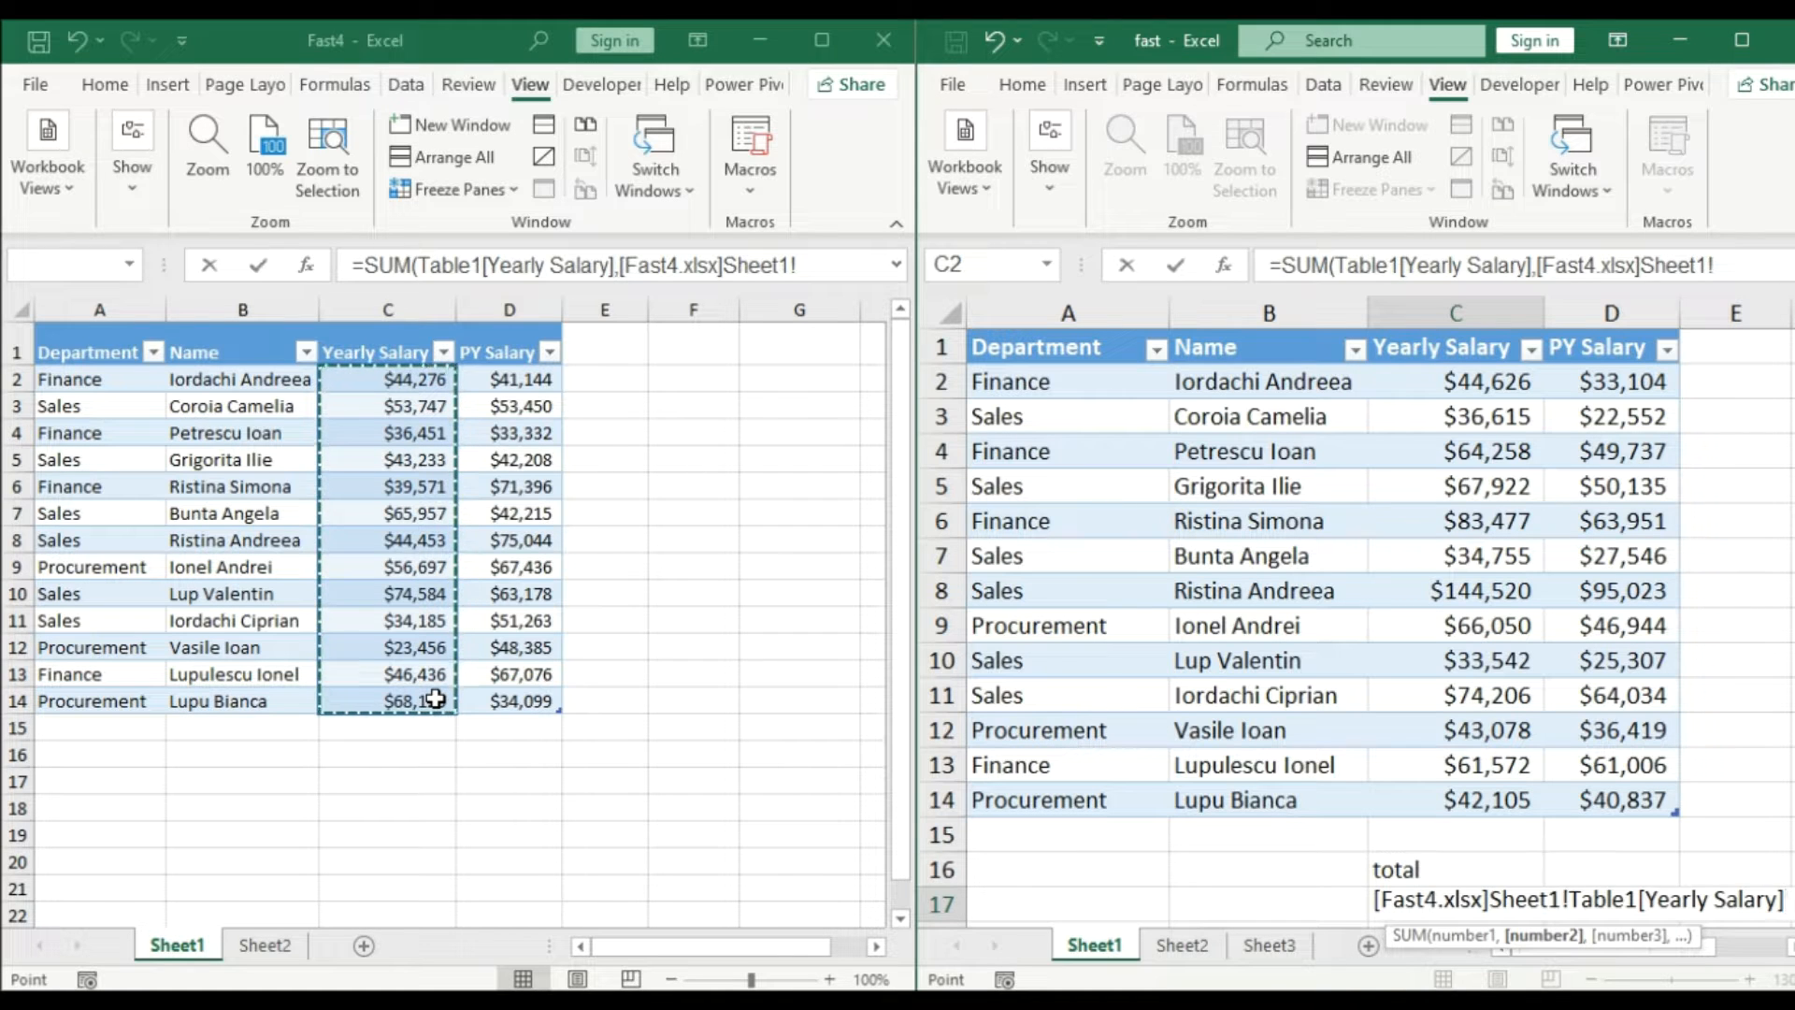
{"action": "type", "text": ")"}
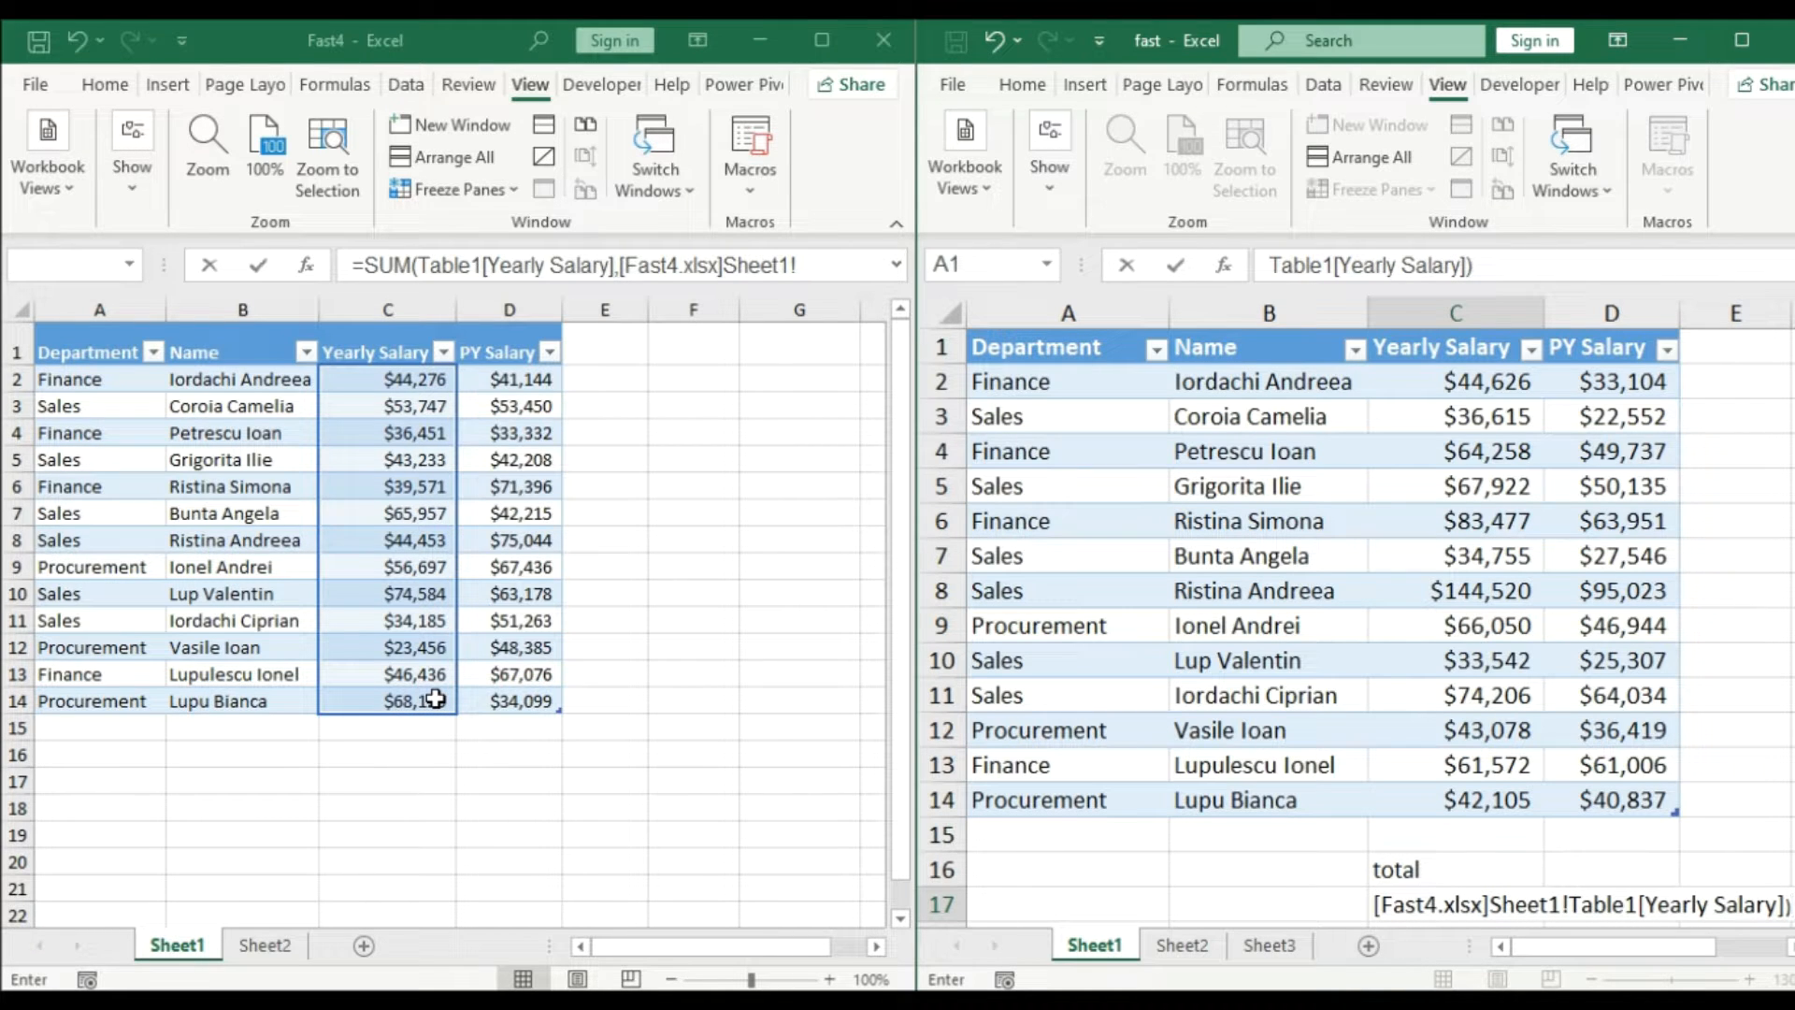
{"action": "key", "text": "Return"}
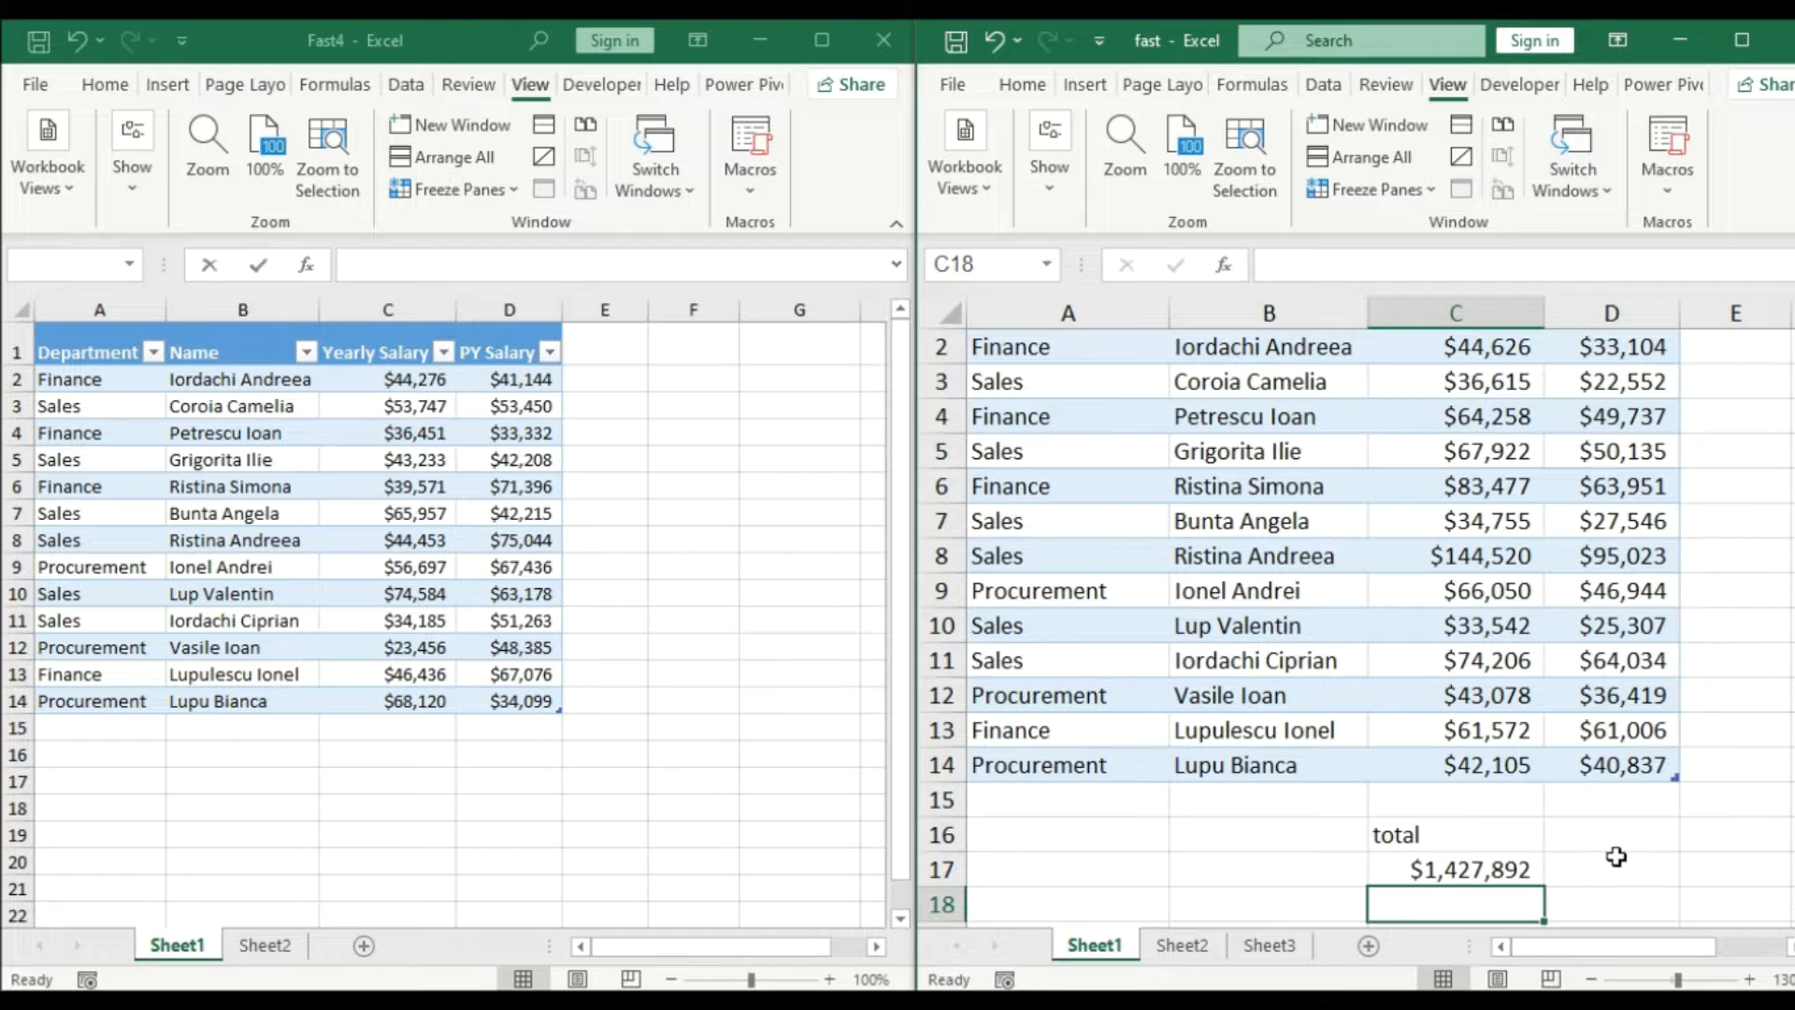
{"action": "left_click", "coordinate": [1503, 872]}
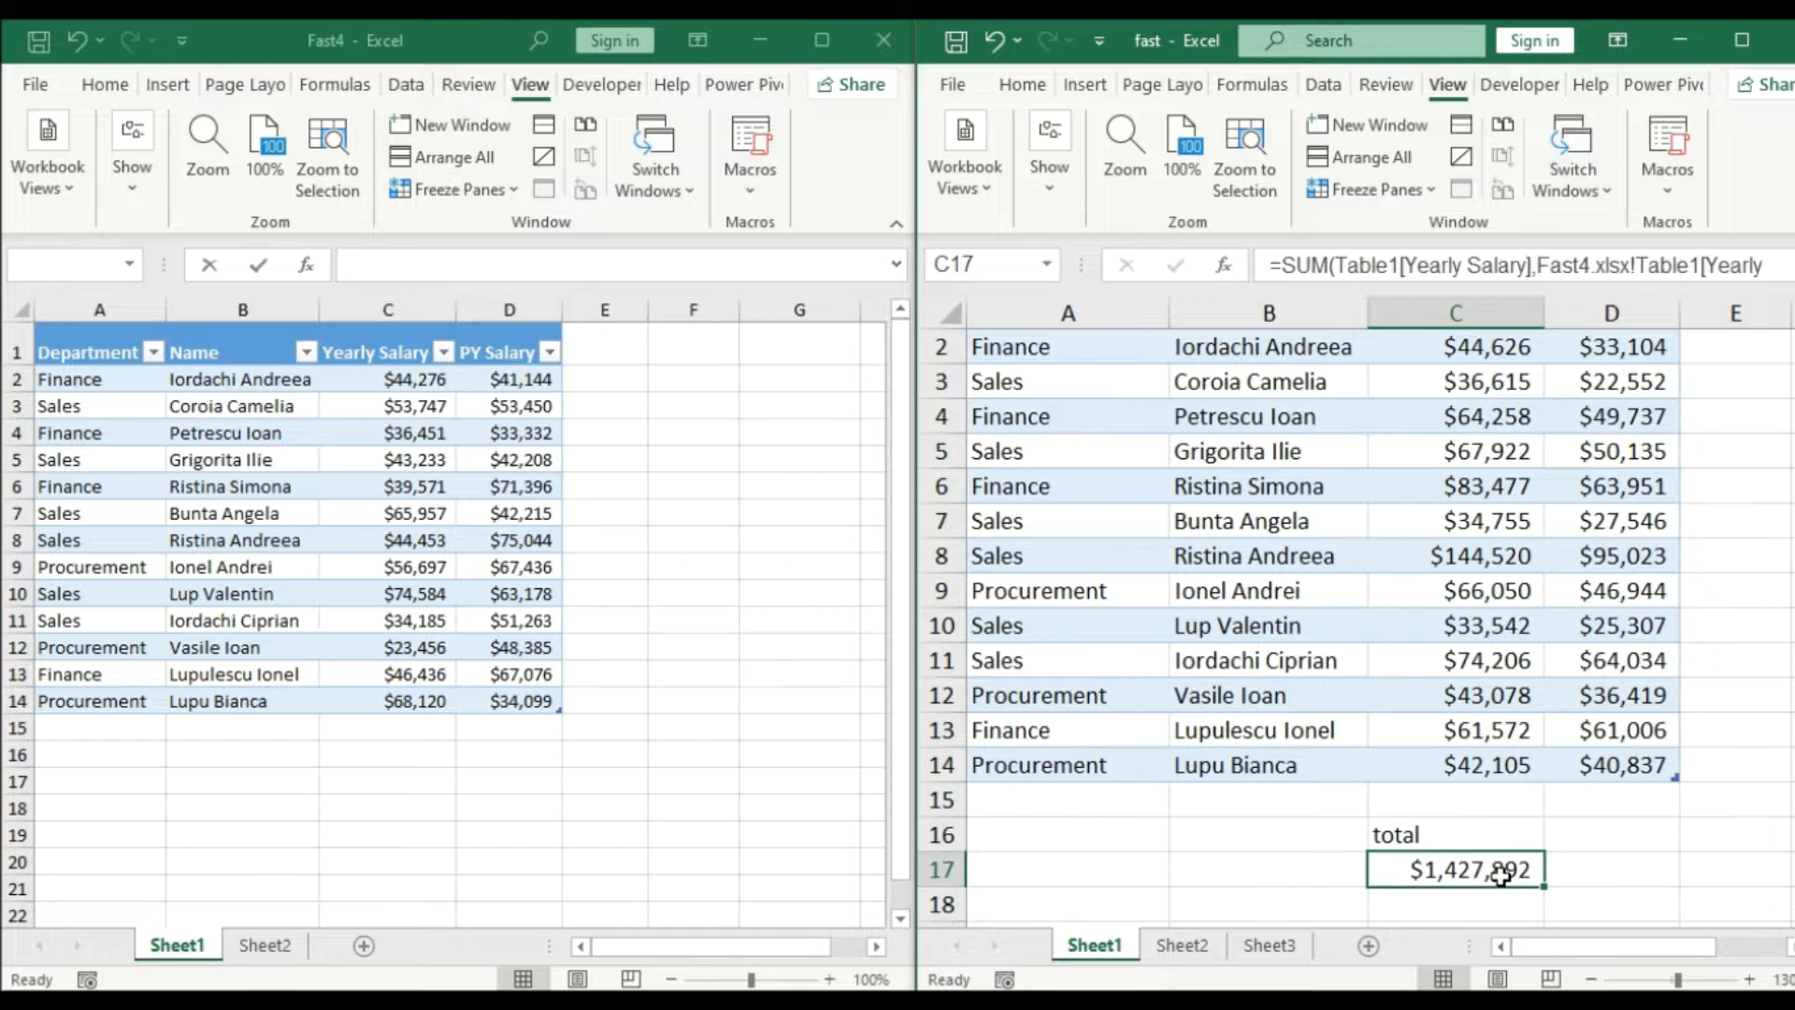
- In the fast workbook, set the Yearly Salary in cell C14 to 1
{"action": "left_click", "coordinate": [1533, 766]}
{"action": "type", "text": "1"}
{"action": "key", "text": "Return"}
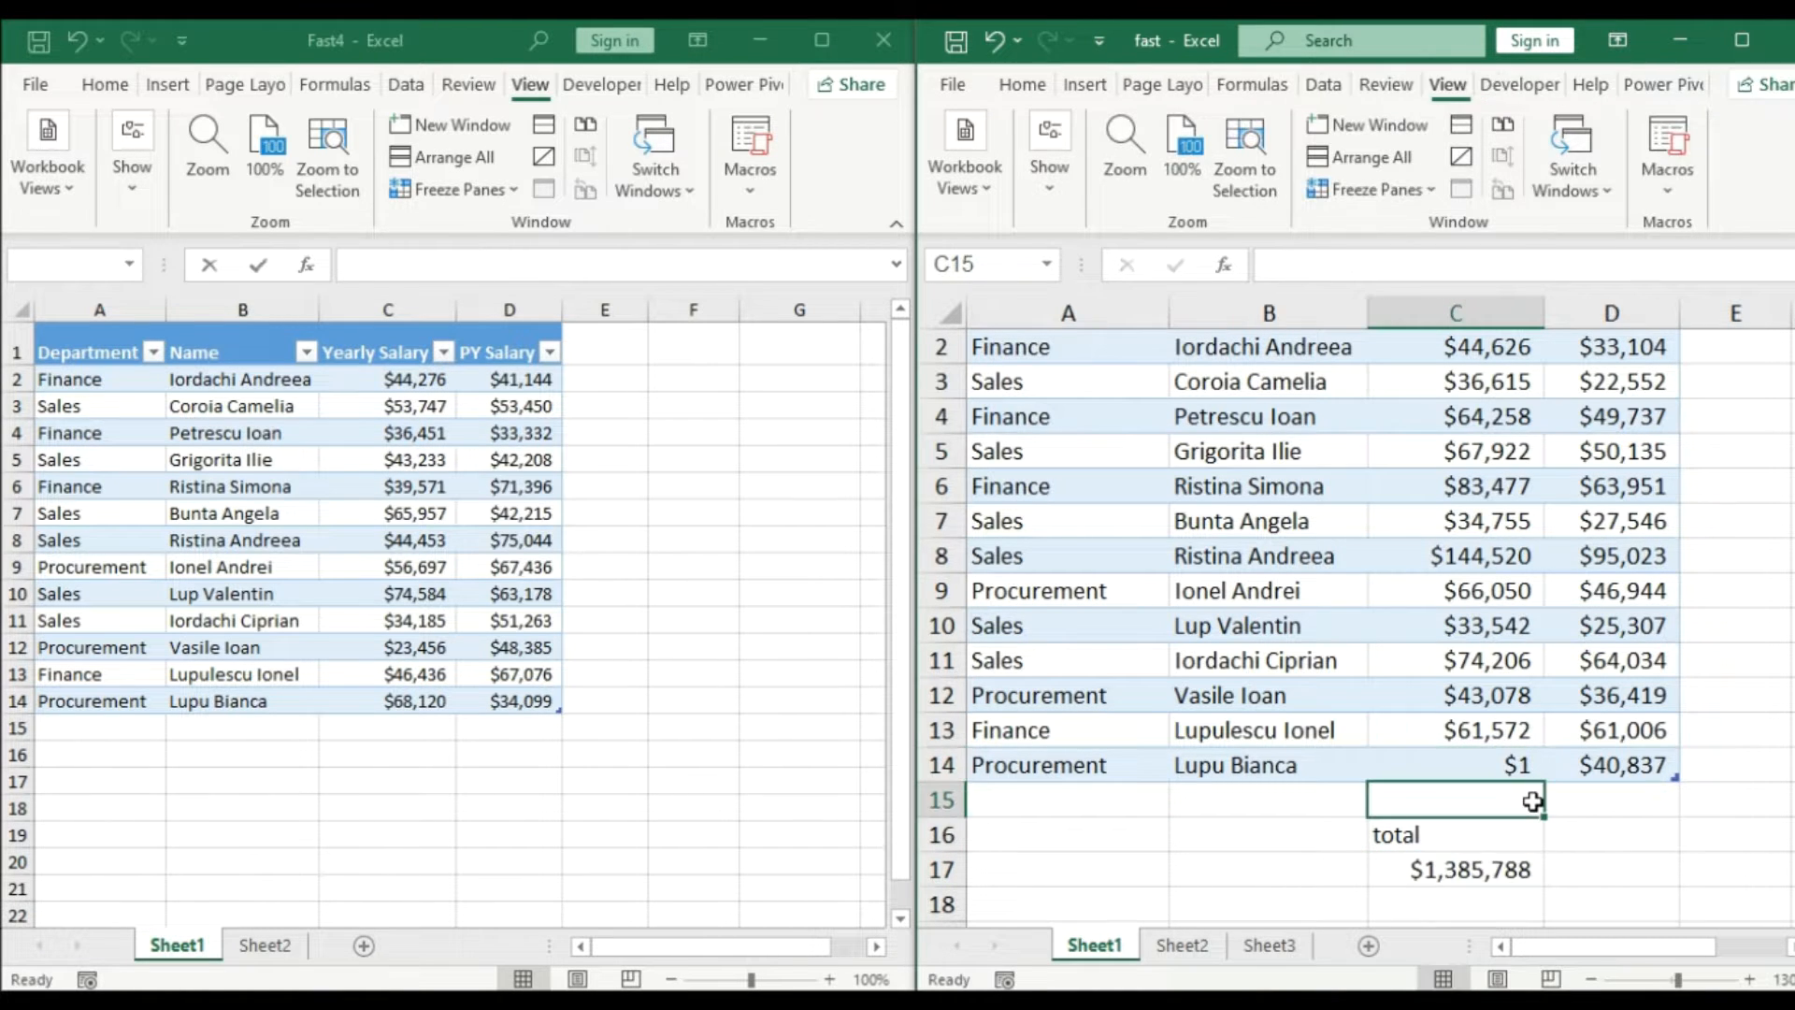
- In the Fast4 workbook, set the Yearly Salary in cell C14 to 1, and replace it with 1000000
{"action": "left_click", "coordinate": [428, 698]}
{"action": "type", "text": "1"}
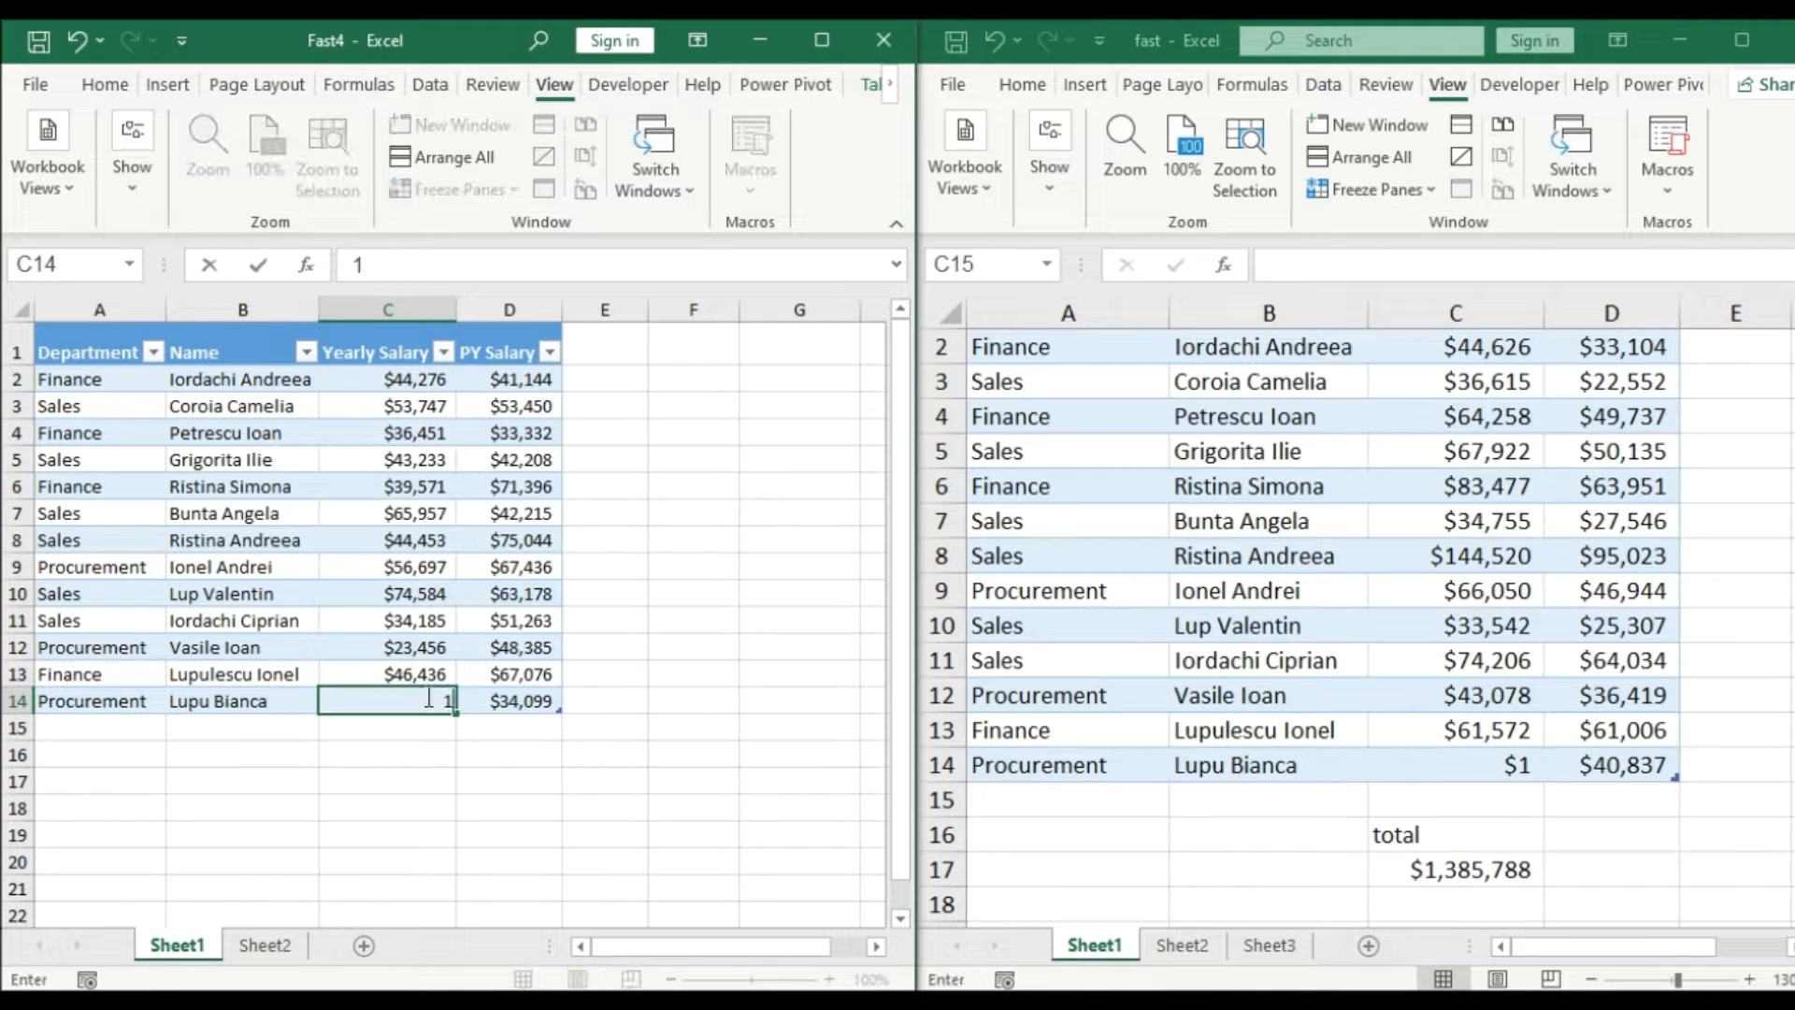
{"action": "left_click", "coordinate": [437, 748]}
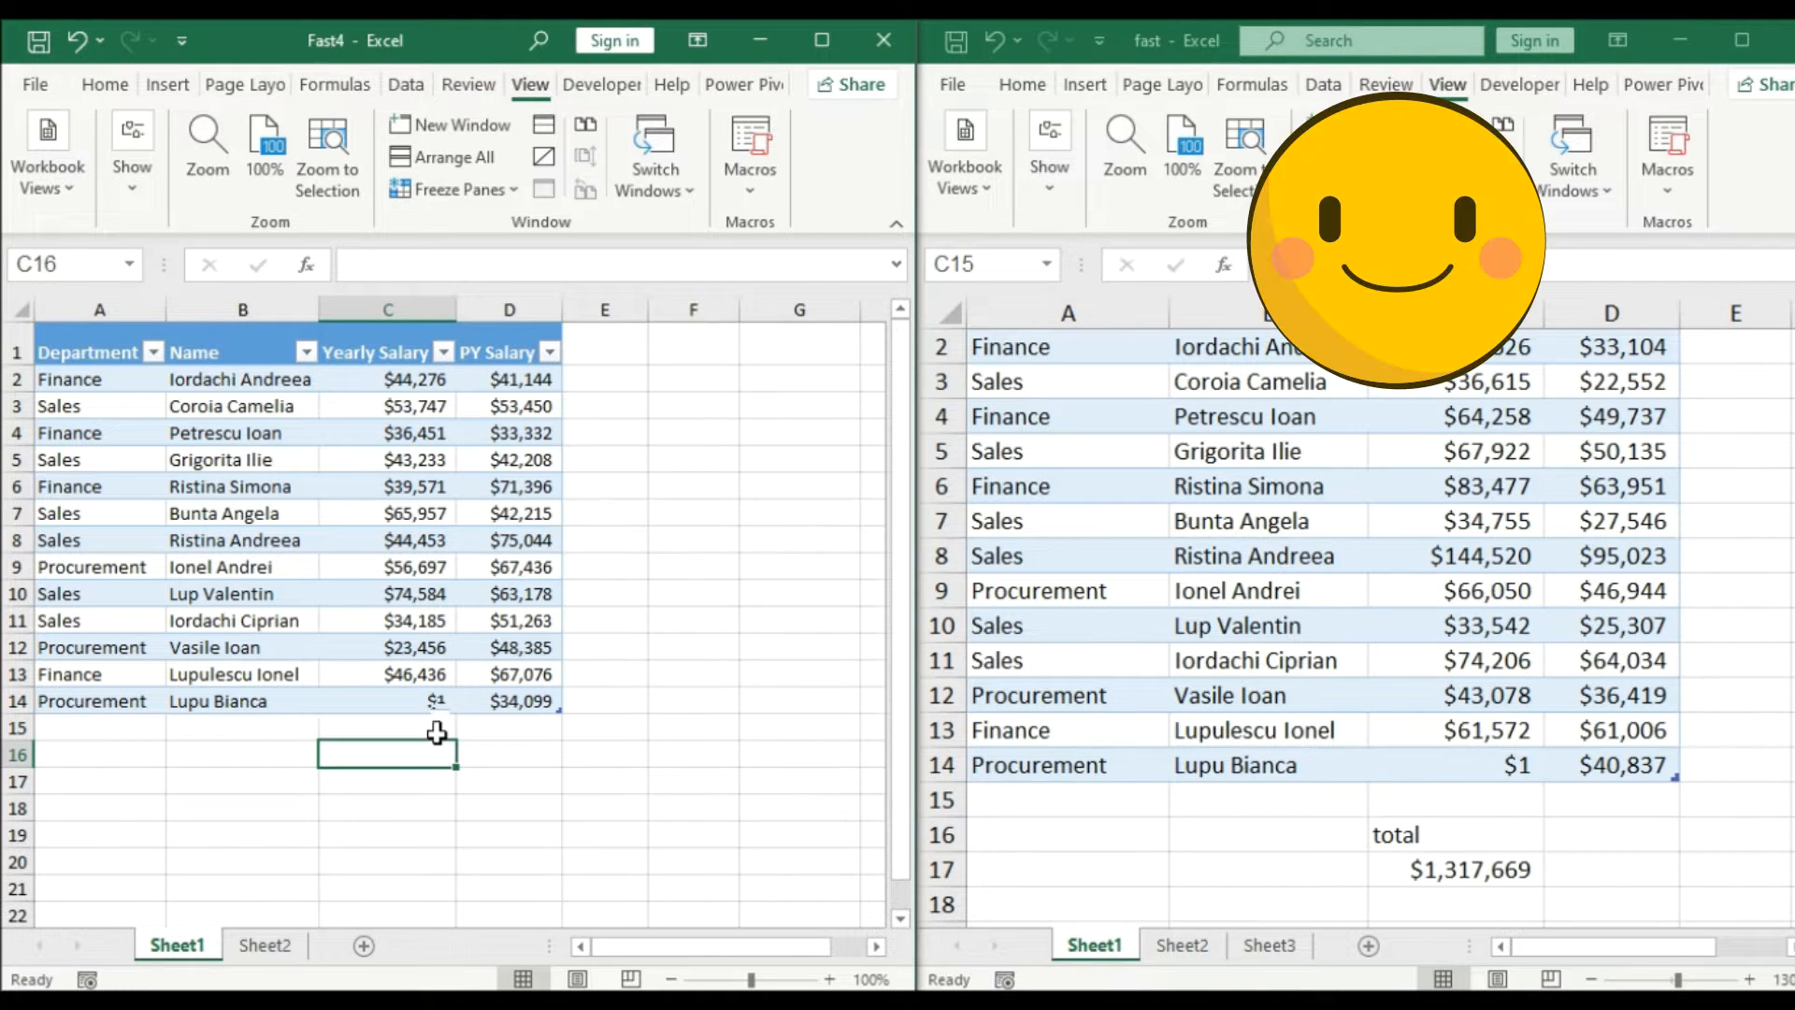
{"action": "left_click", "coordinate": [434, 703]}
{"action": "type", "text": "1000000"}
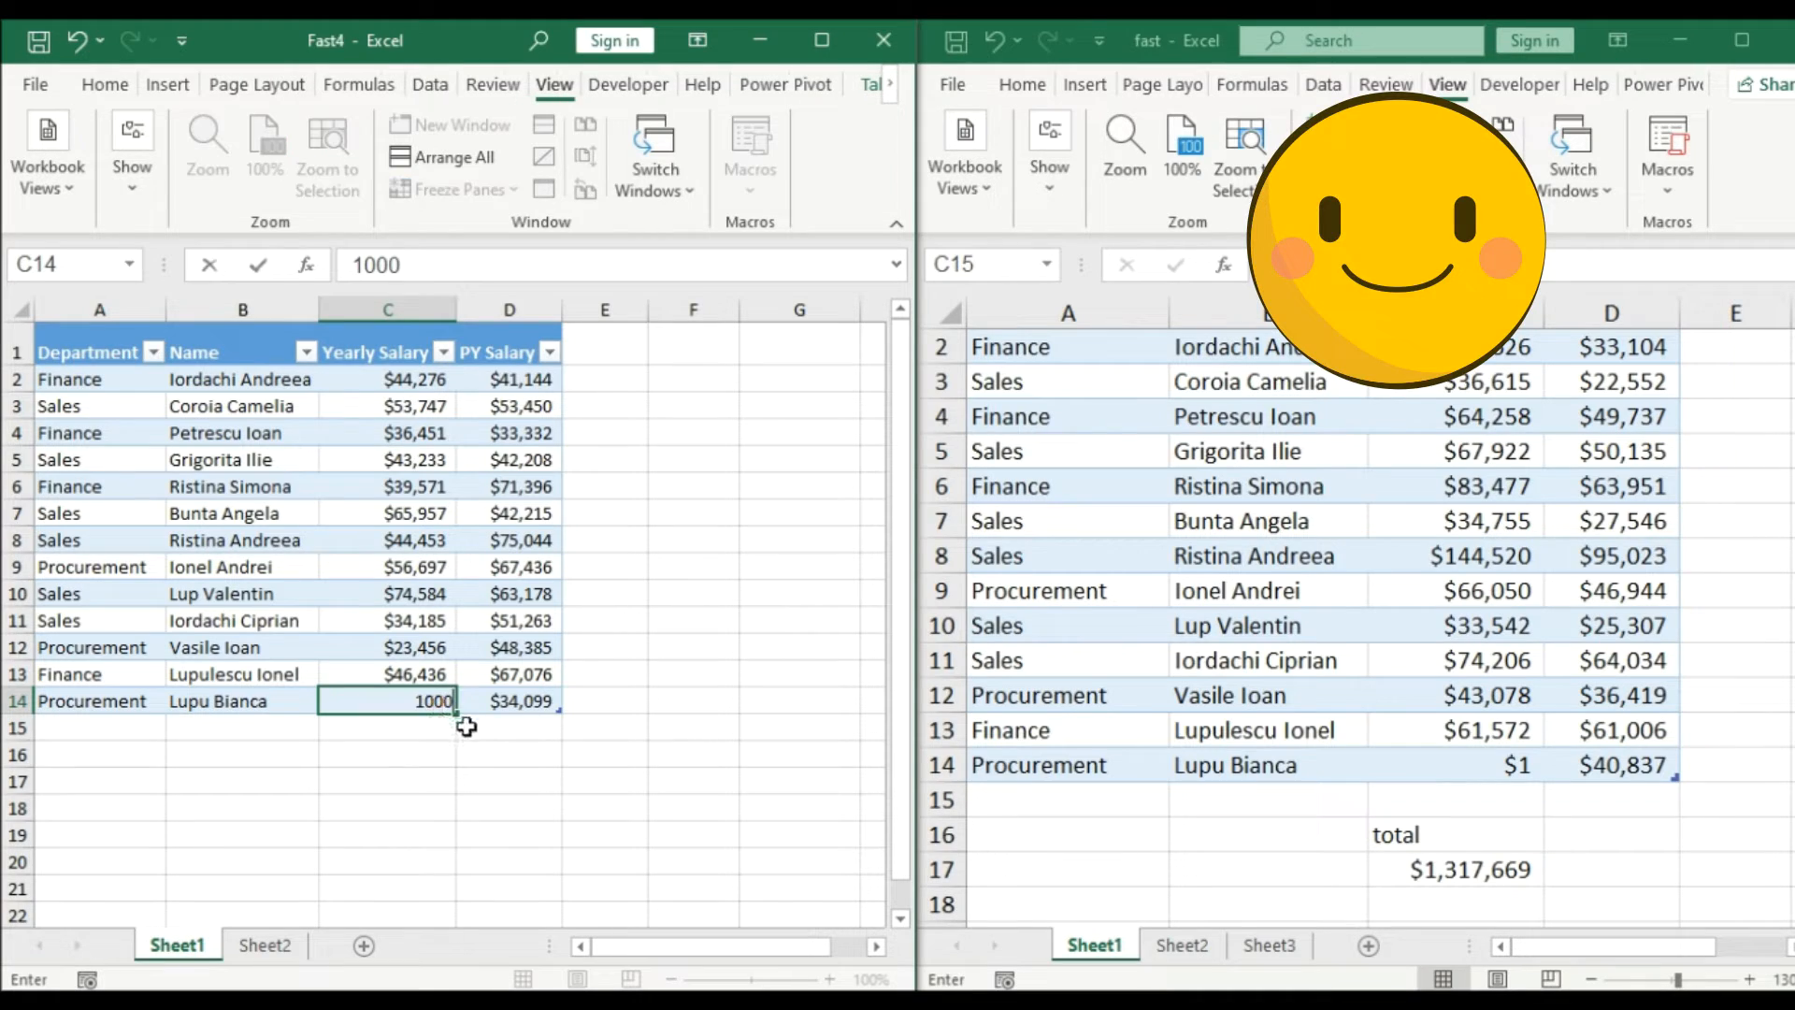
{"action": "left_click", "coordinate": [454, 748]}
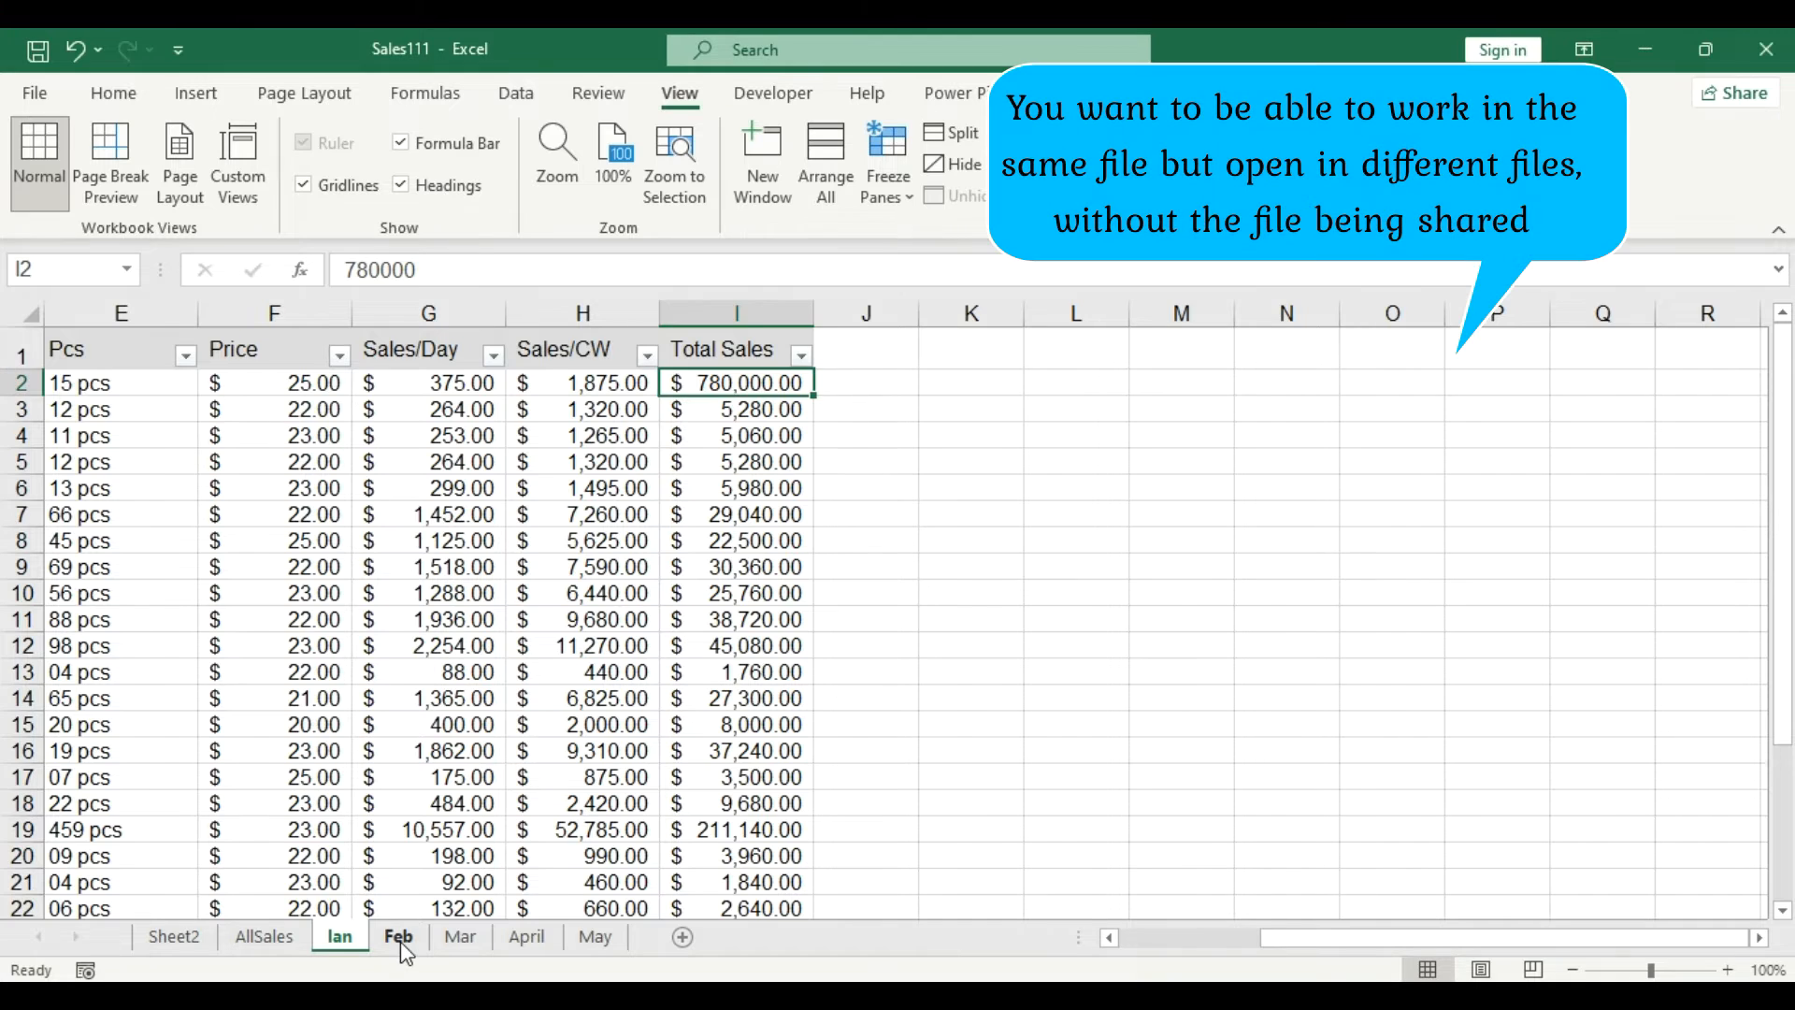
- Return to the Ian sheet of the Sales111 workbook after viewing Feb, and open a second window of the same workbook
{"action": "left_click", "coordinate": [399, 938]}
{"action": "left_click", "coordinate": [340, 938]}
{"action": "left_click", "coordinate": [589, 778]}
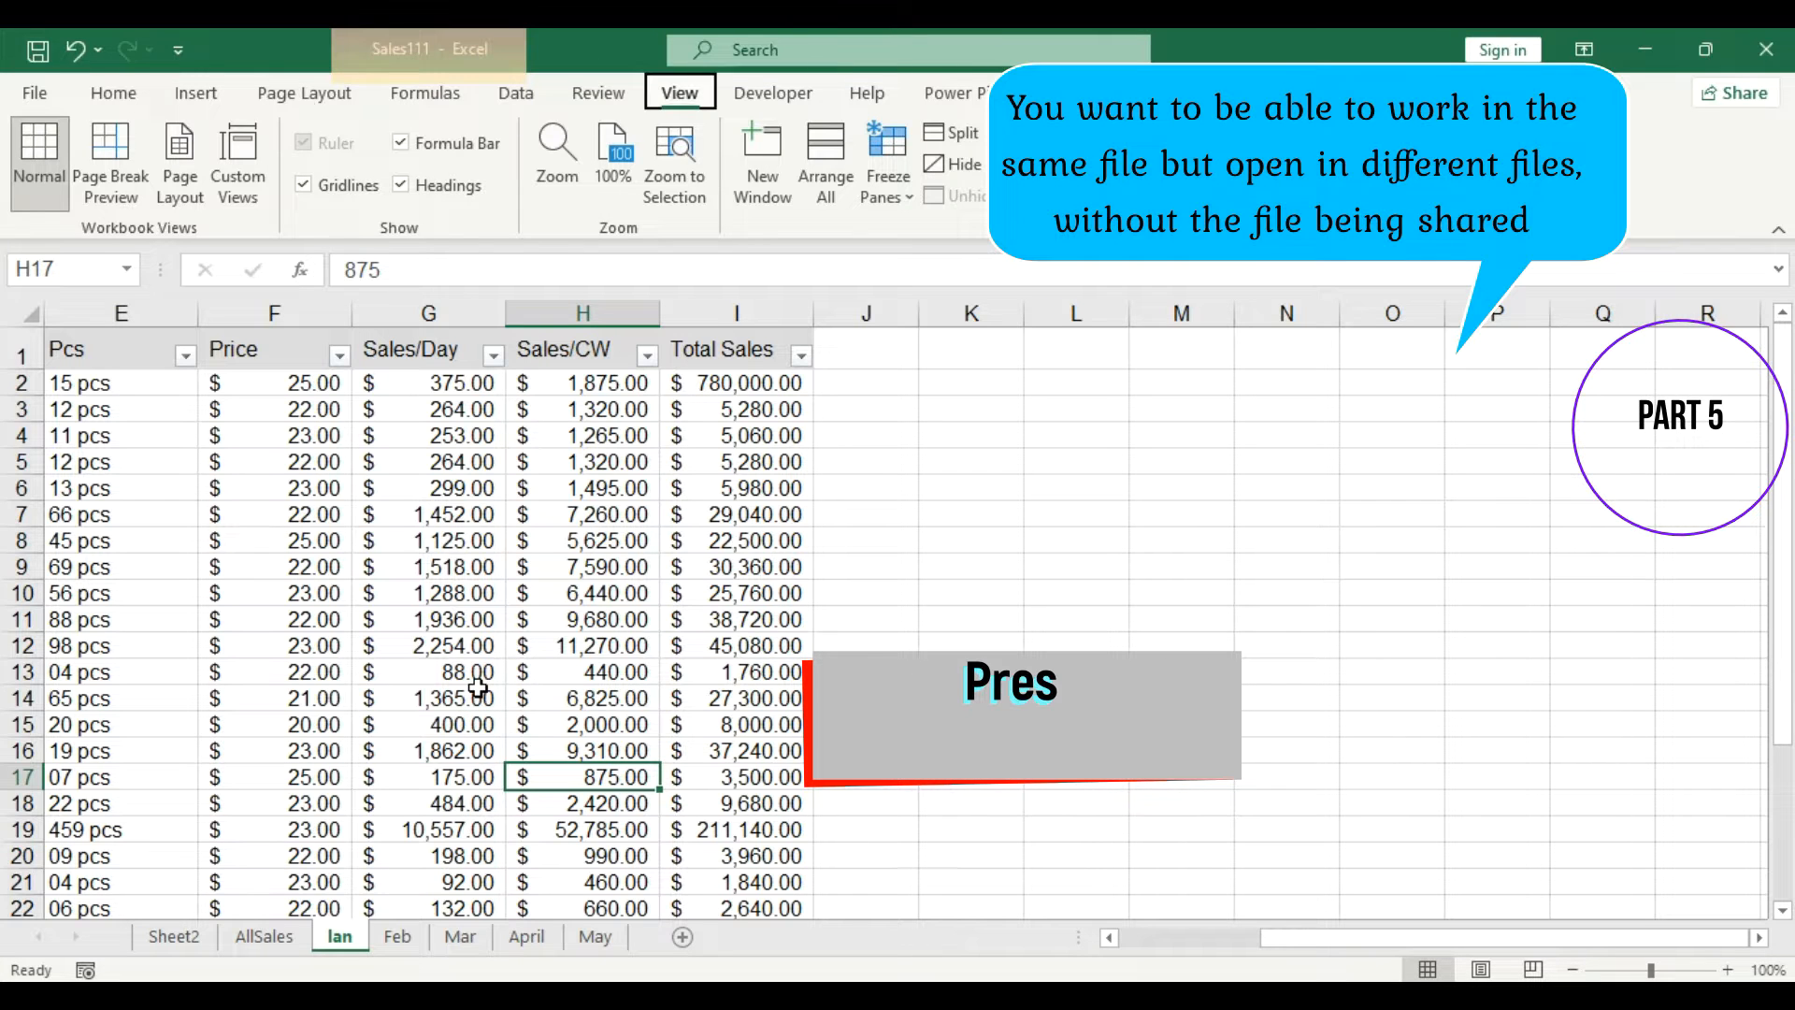
{"action": "key", "text": "alt"}
{"action": "key", "text": "w"}
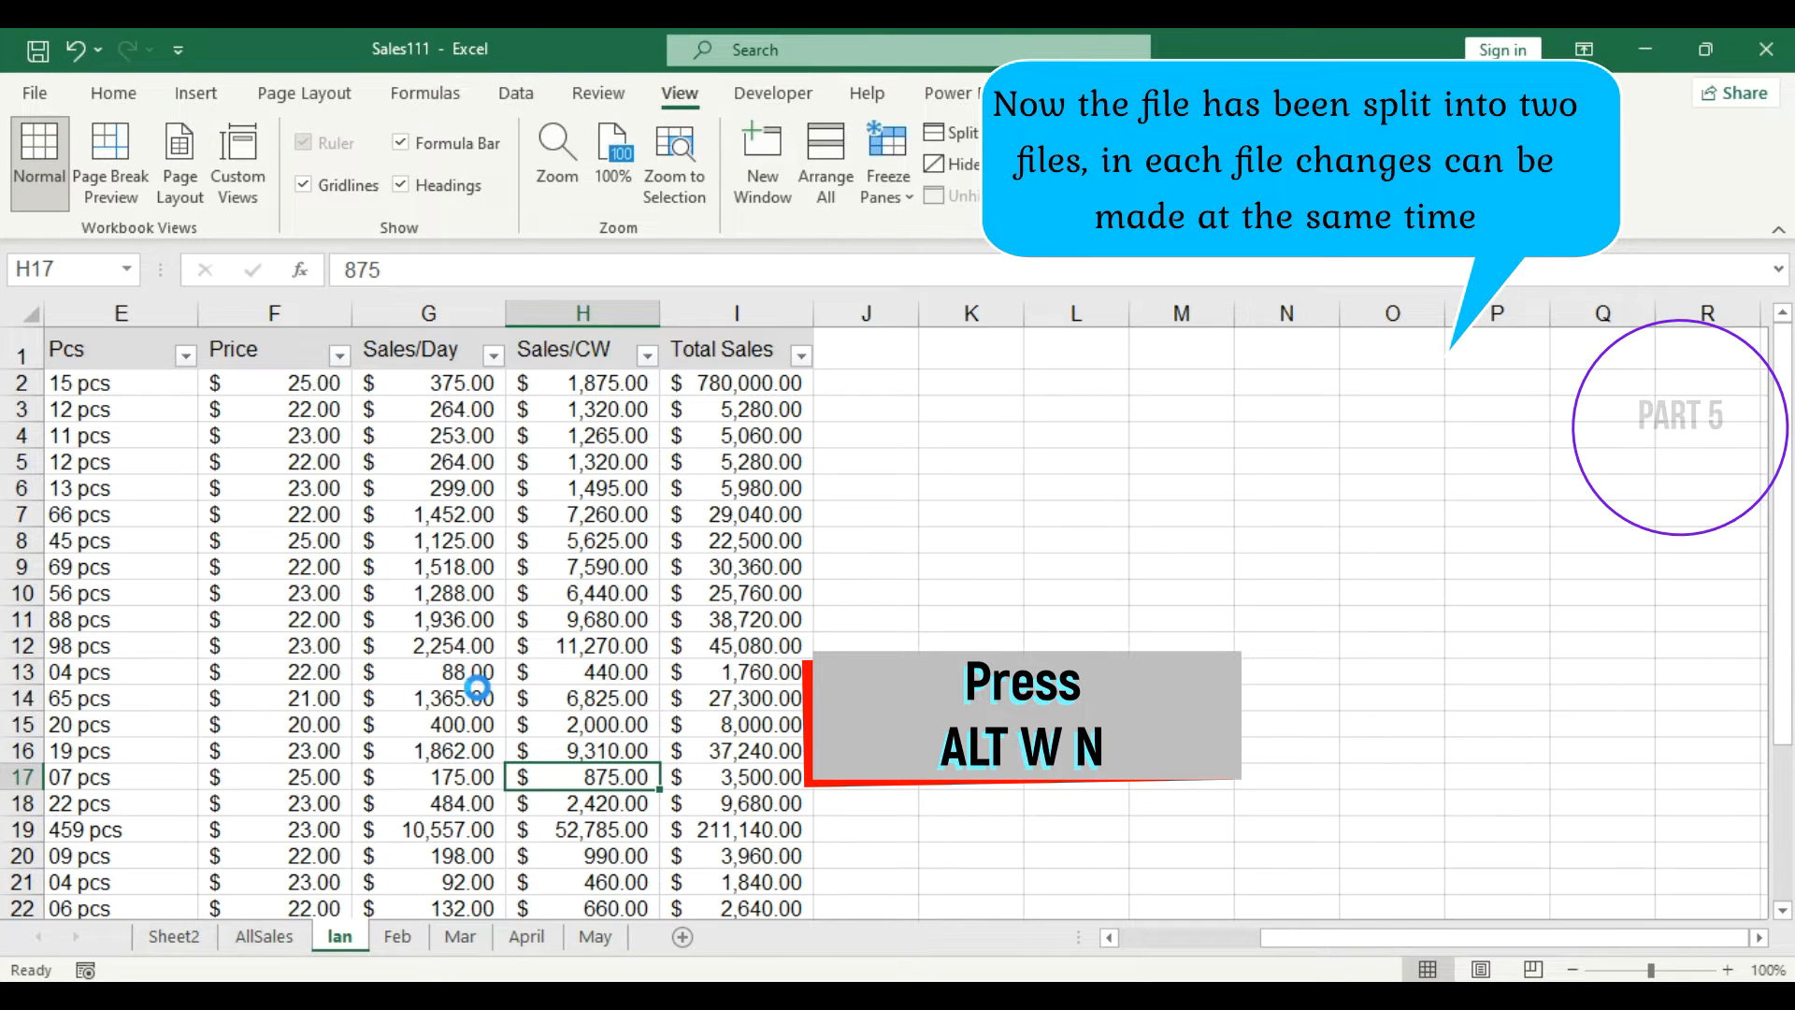
{"action": "key", "text": "n"}
- Switch to the Sales111:1 window and arrange the open windows with the Vertical option
{"action": "mouse_move", "coordinate": [542, 995]}
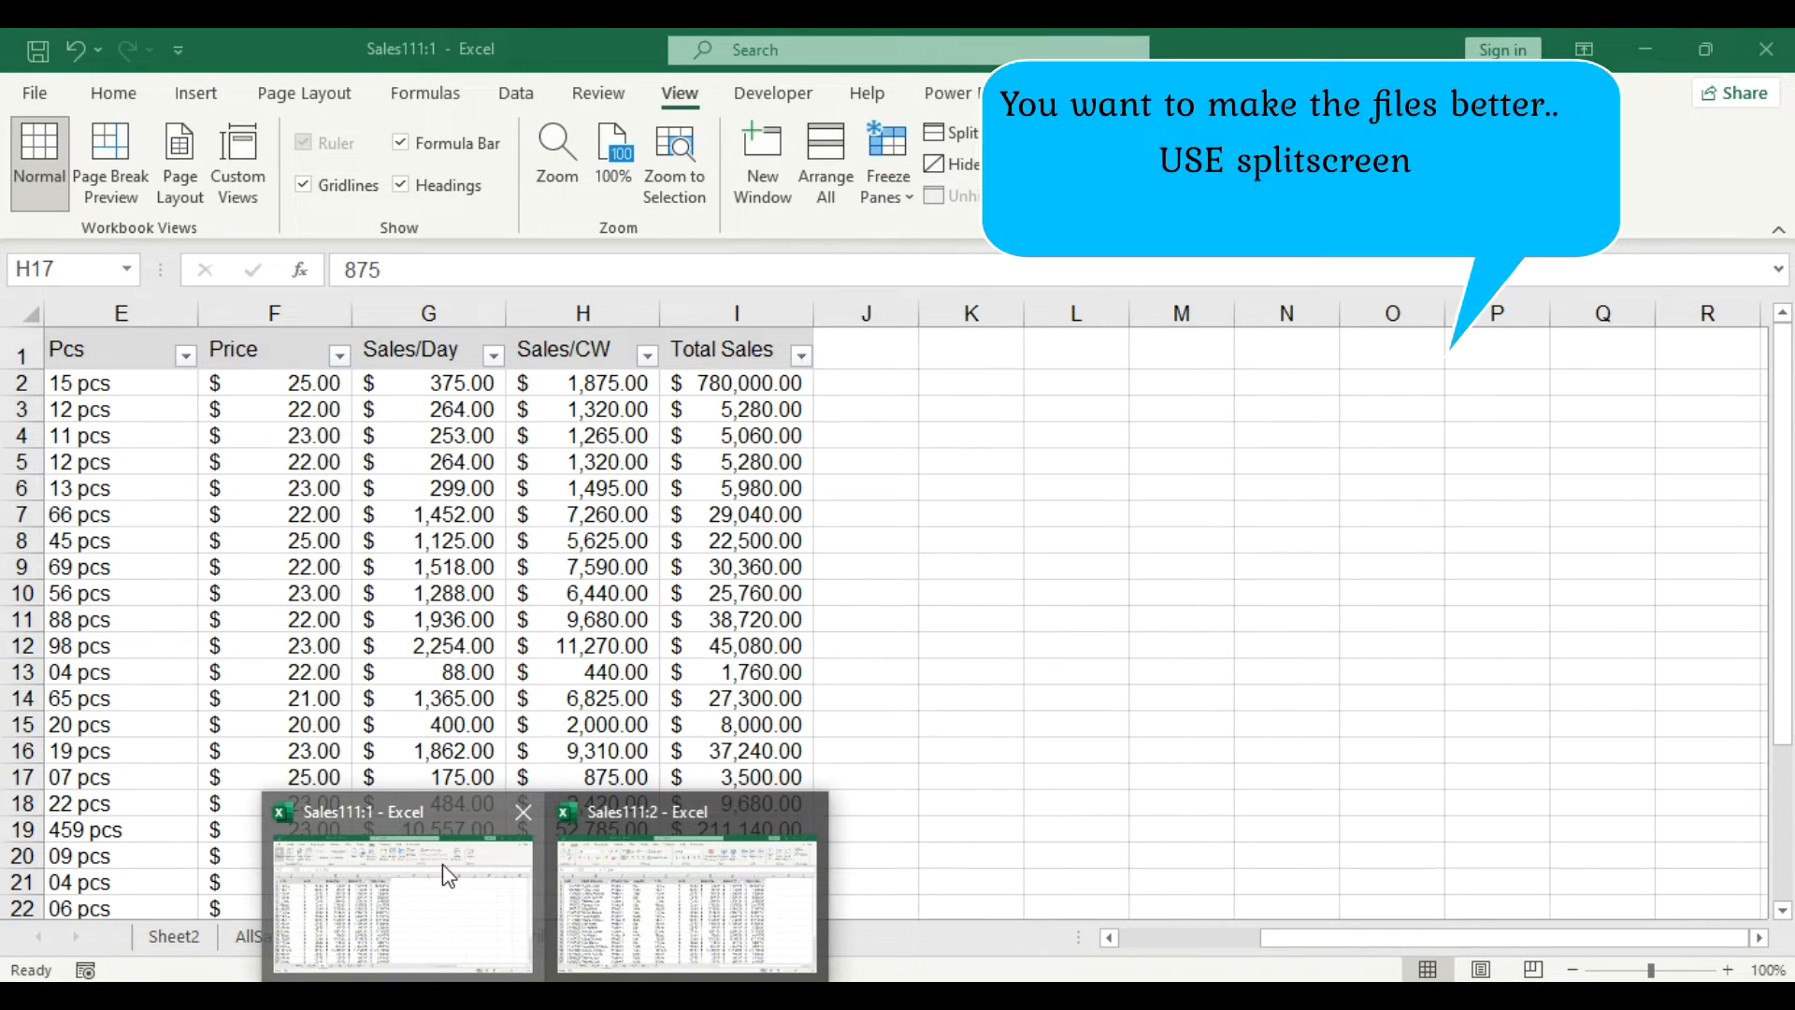
{"action": "left_click", "coordinate": [464, 944]}
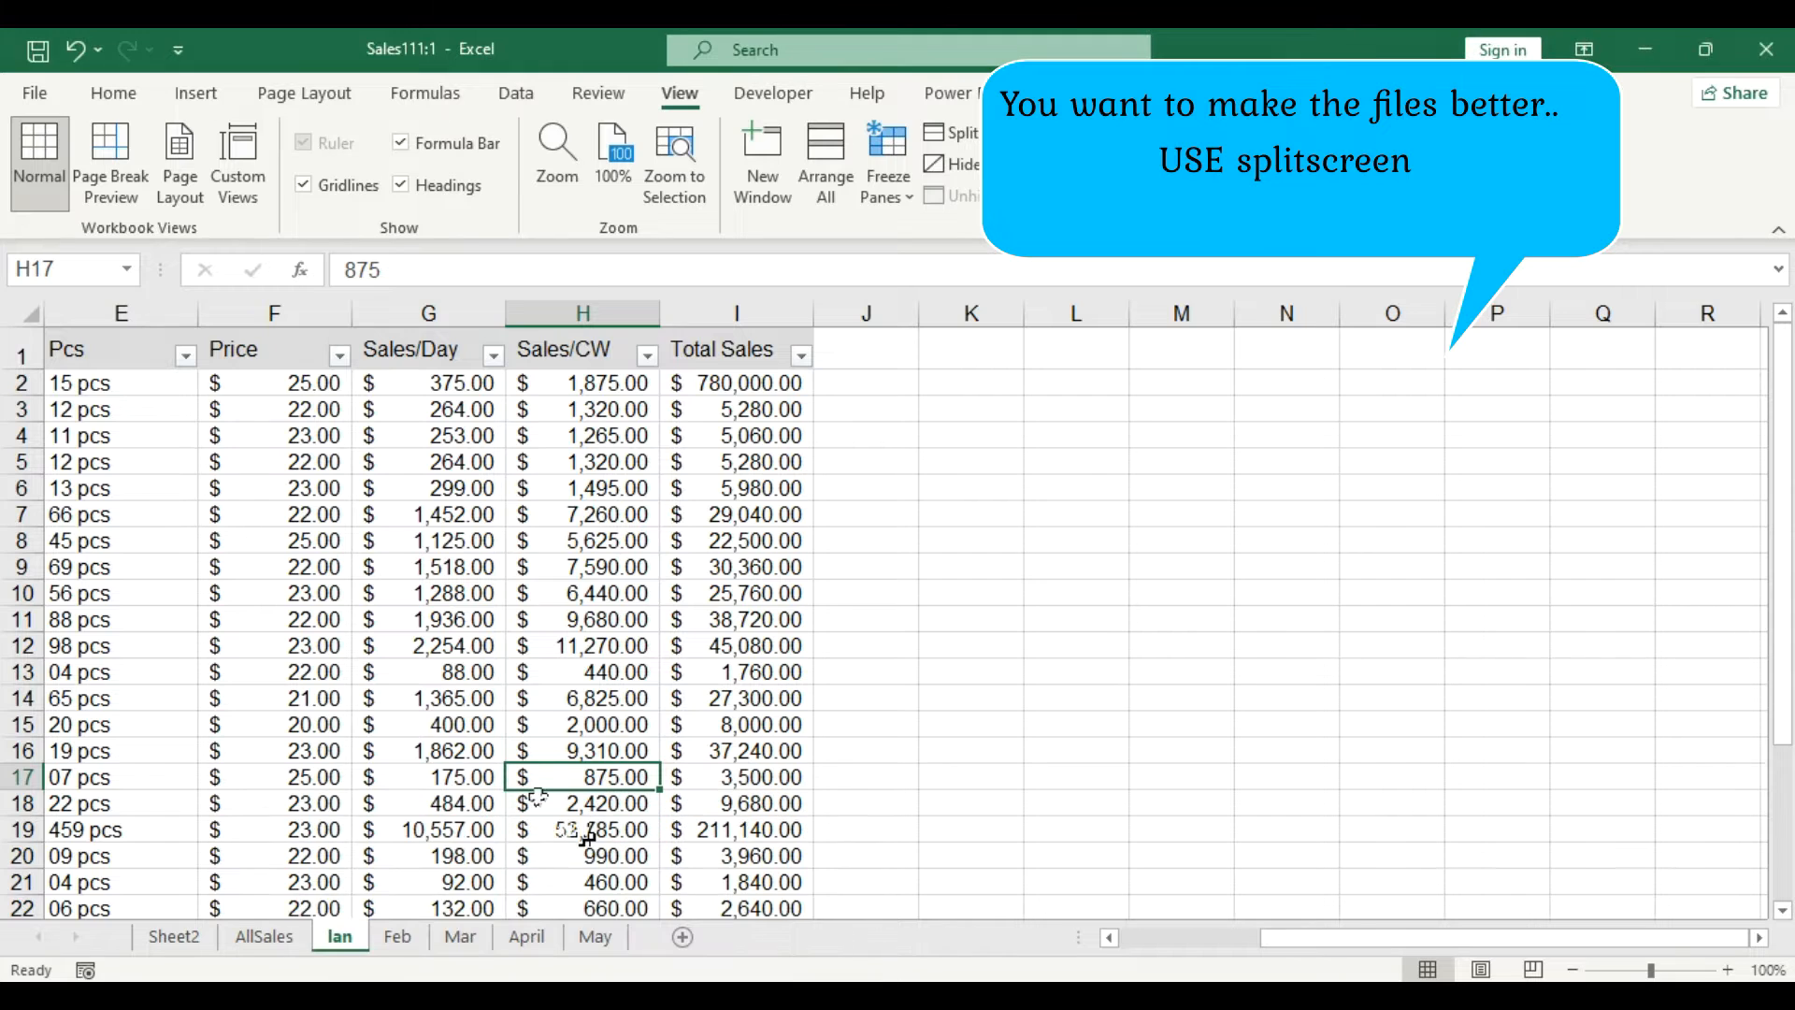
{"action": "key", "text": "alt"}
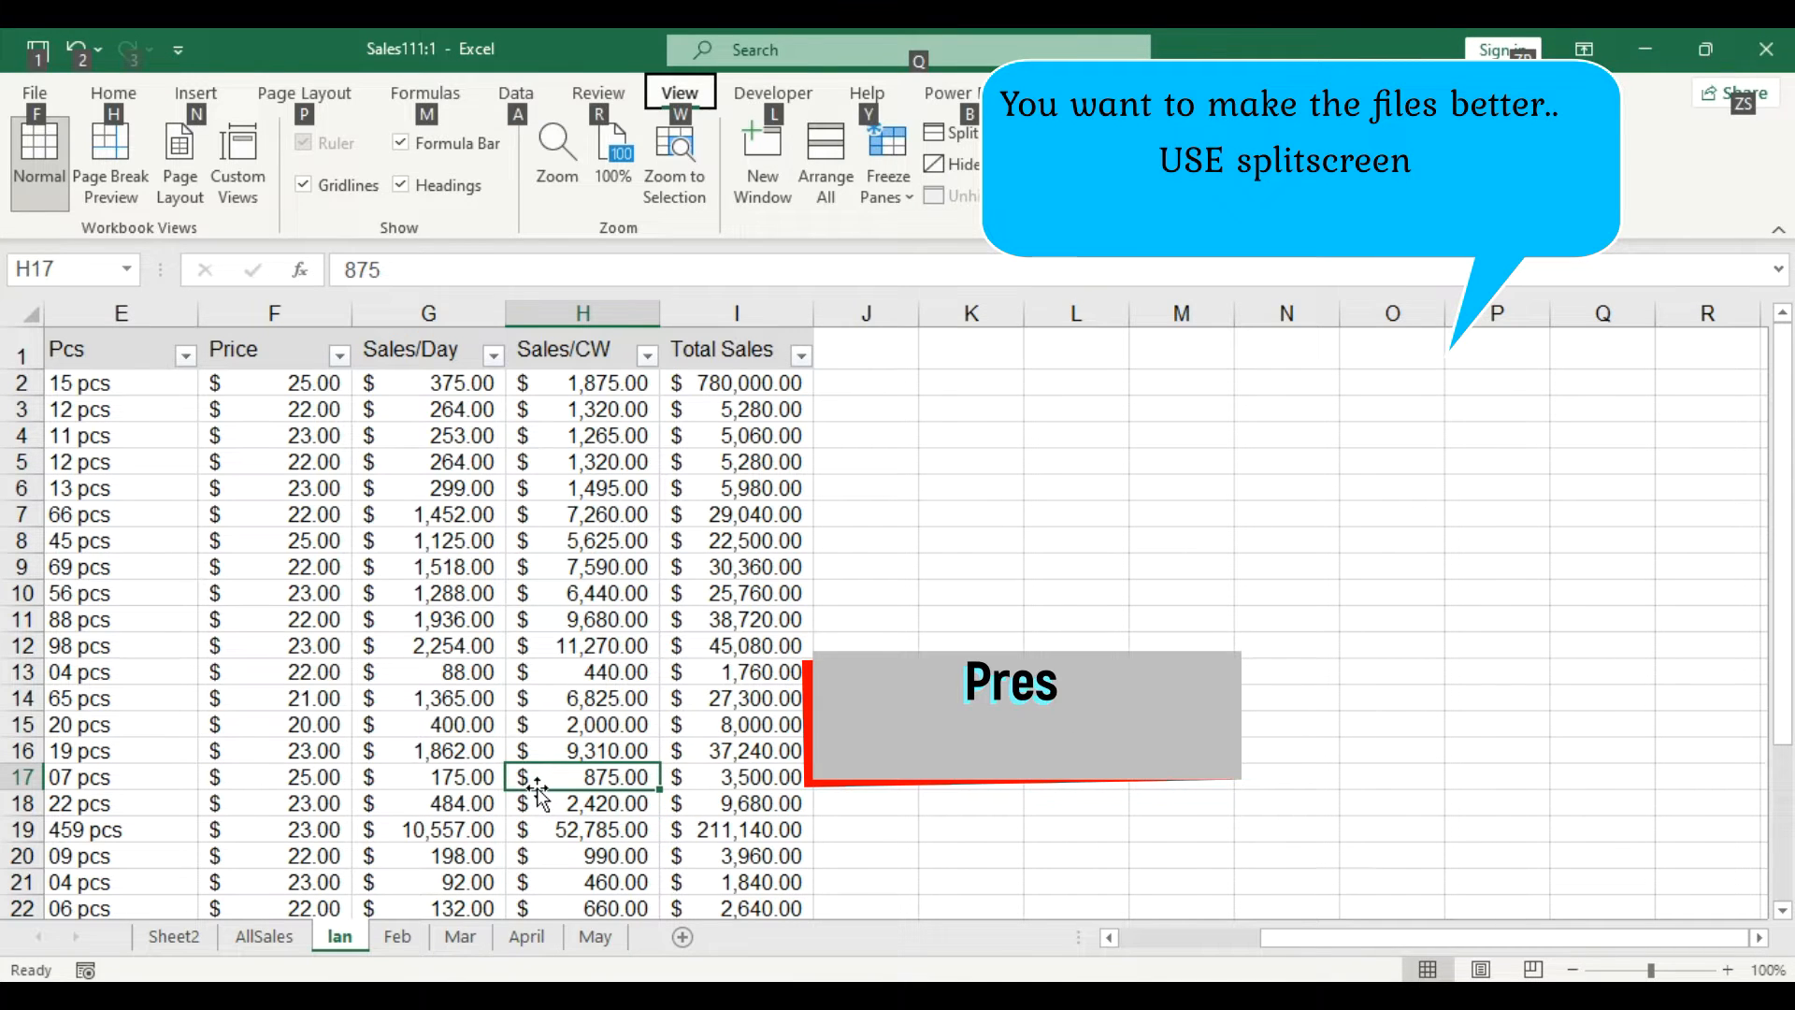
{"action": "key", "text": "w"}
{"action": "key", "text": "a"}
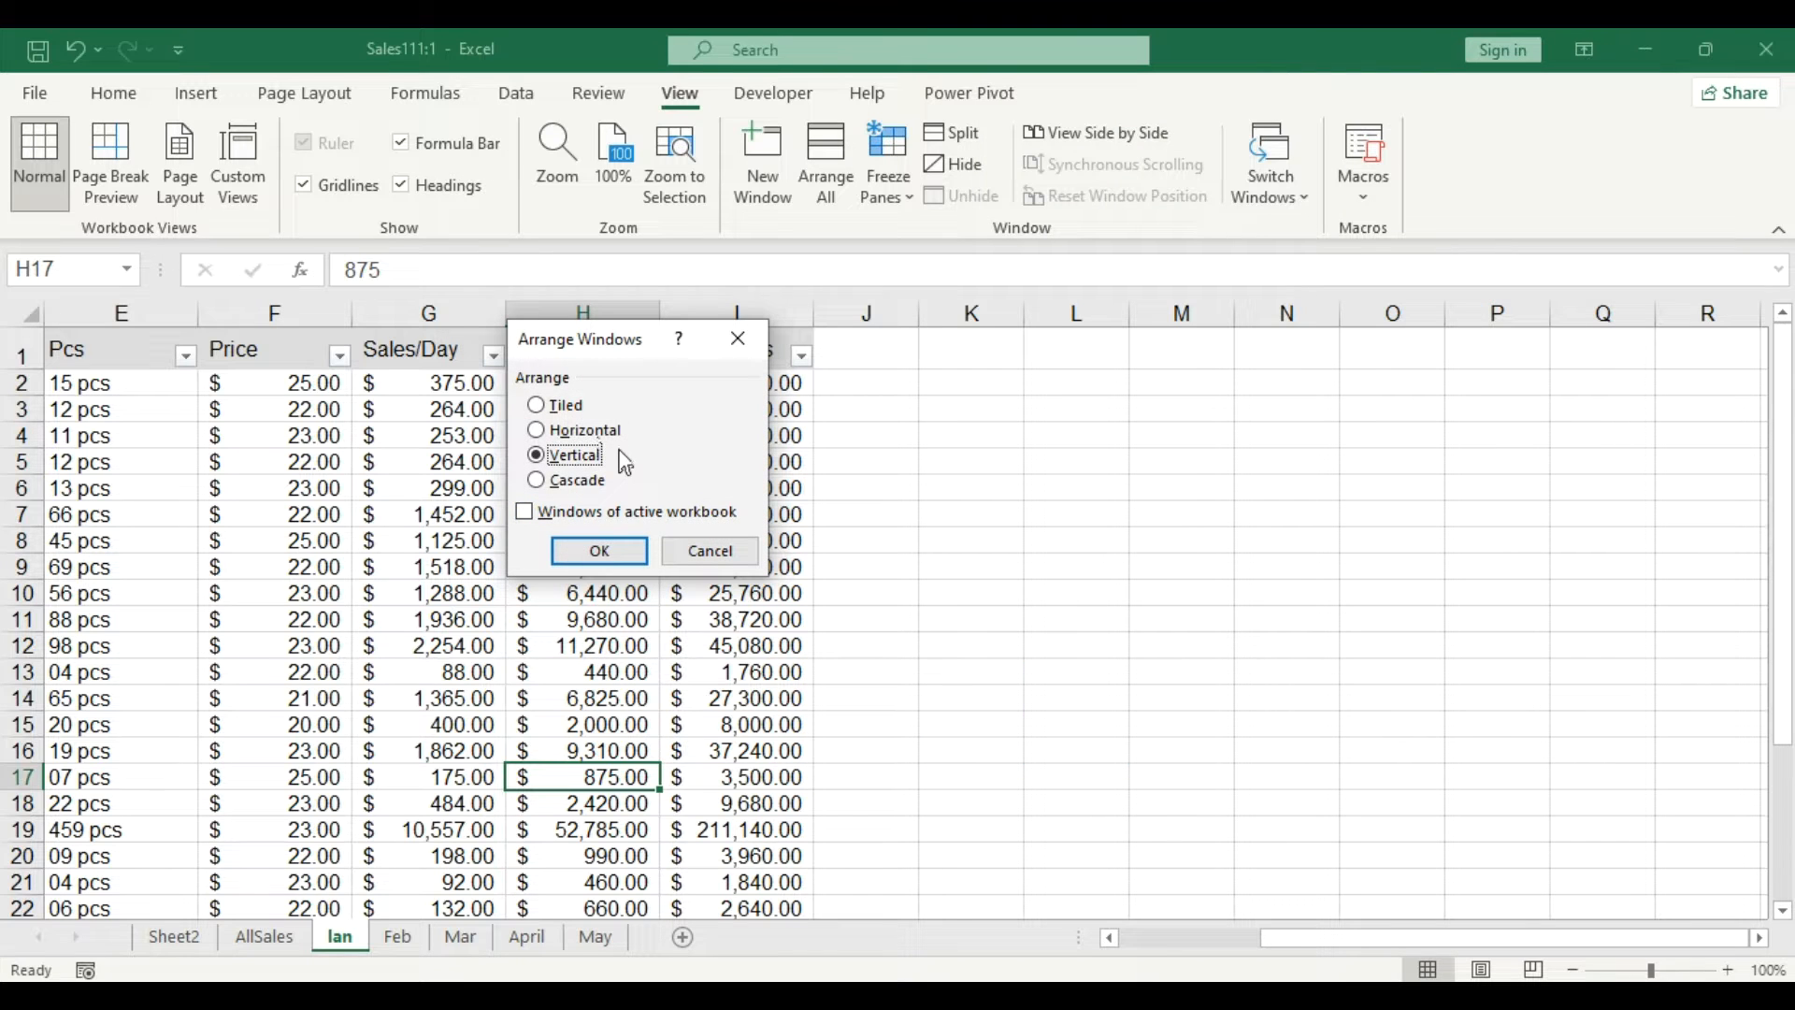
{"action": "left_click", "coordinate": [606, 551]}
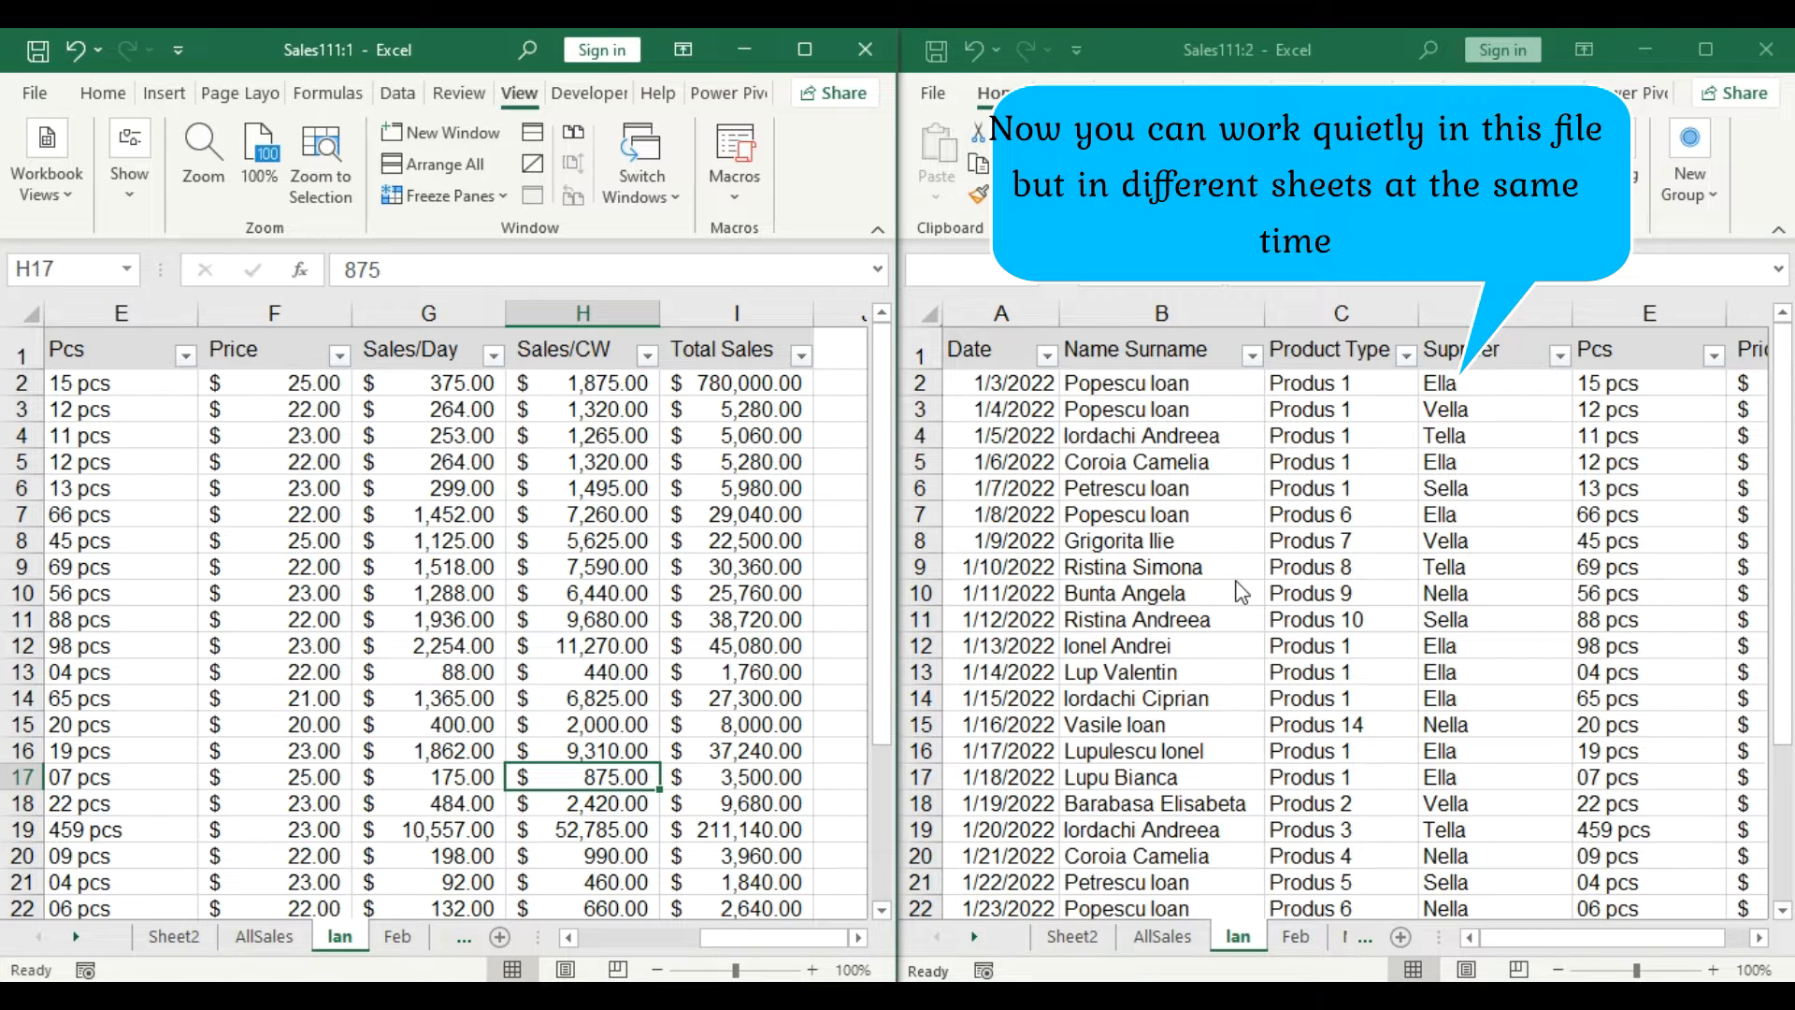
- On the Ian sheet, set Pcs cell E2 to 25 in window Sales111:2, and E3 to 32 and E4 to 88 in window Sales111:1
{"action": "left_click", "coordinate": [1488, 401]}
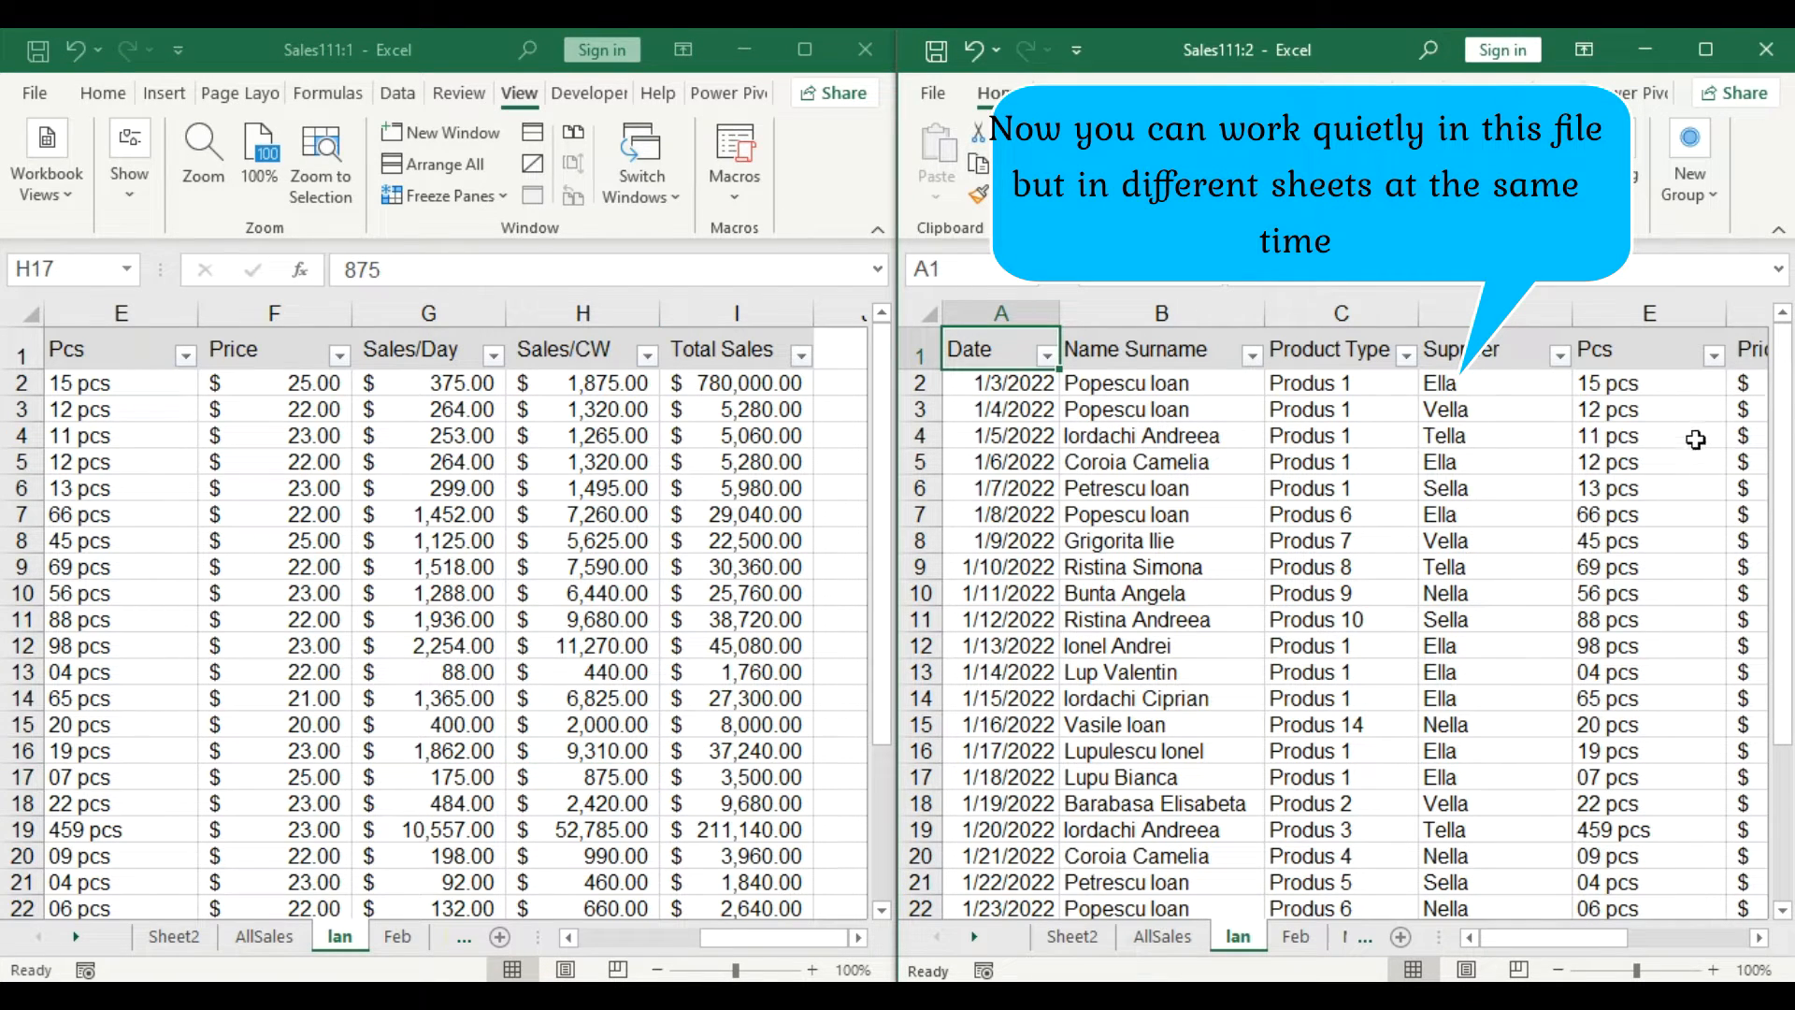
{"action": "left_click", "coordinate": [1622, 390]}
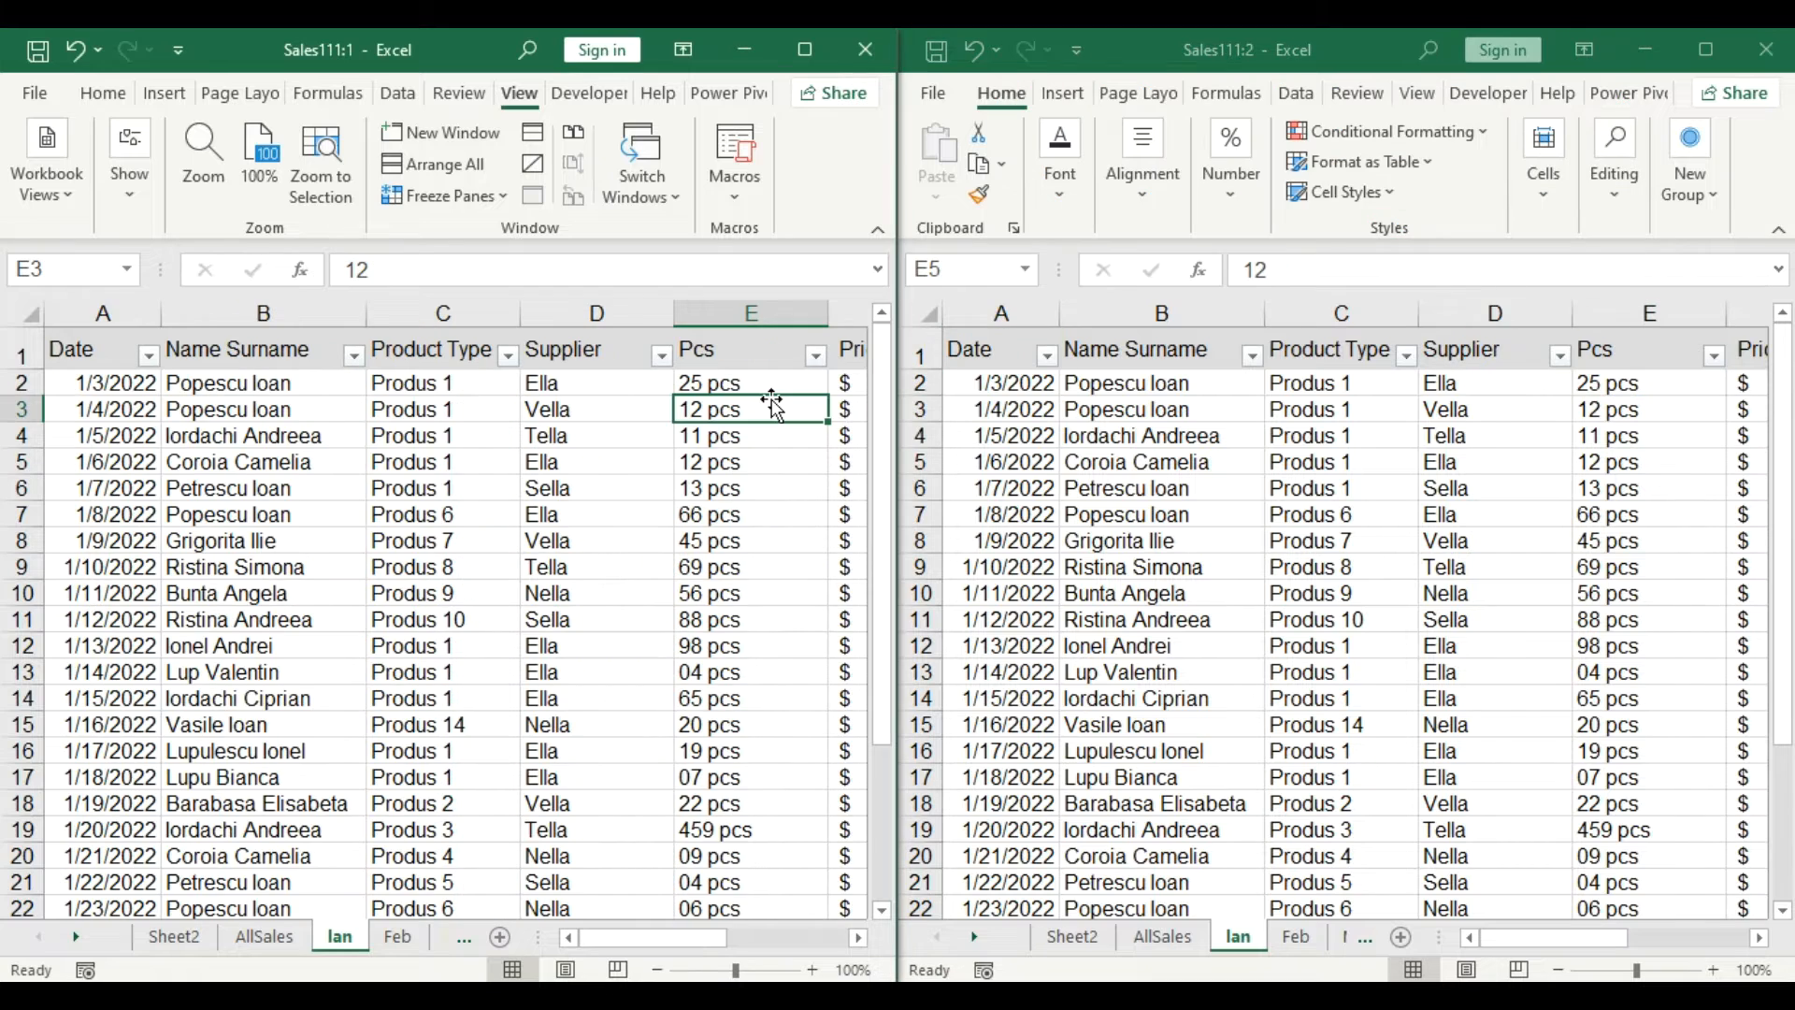
{"action": "type", "text": "3"}
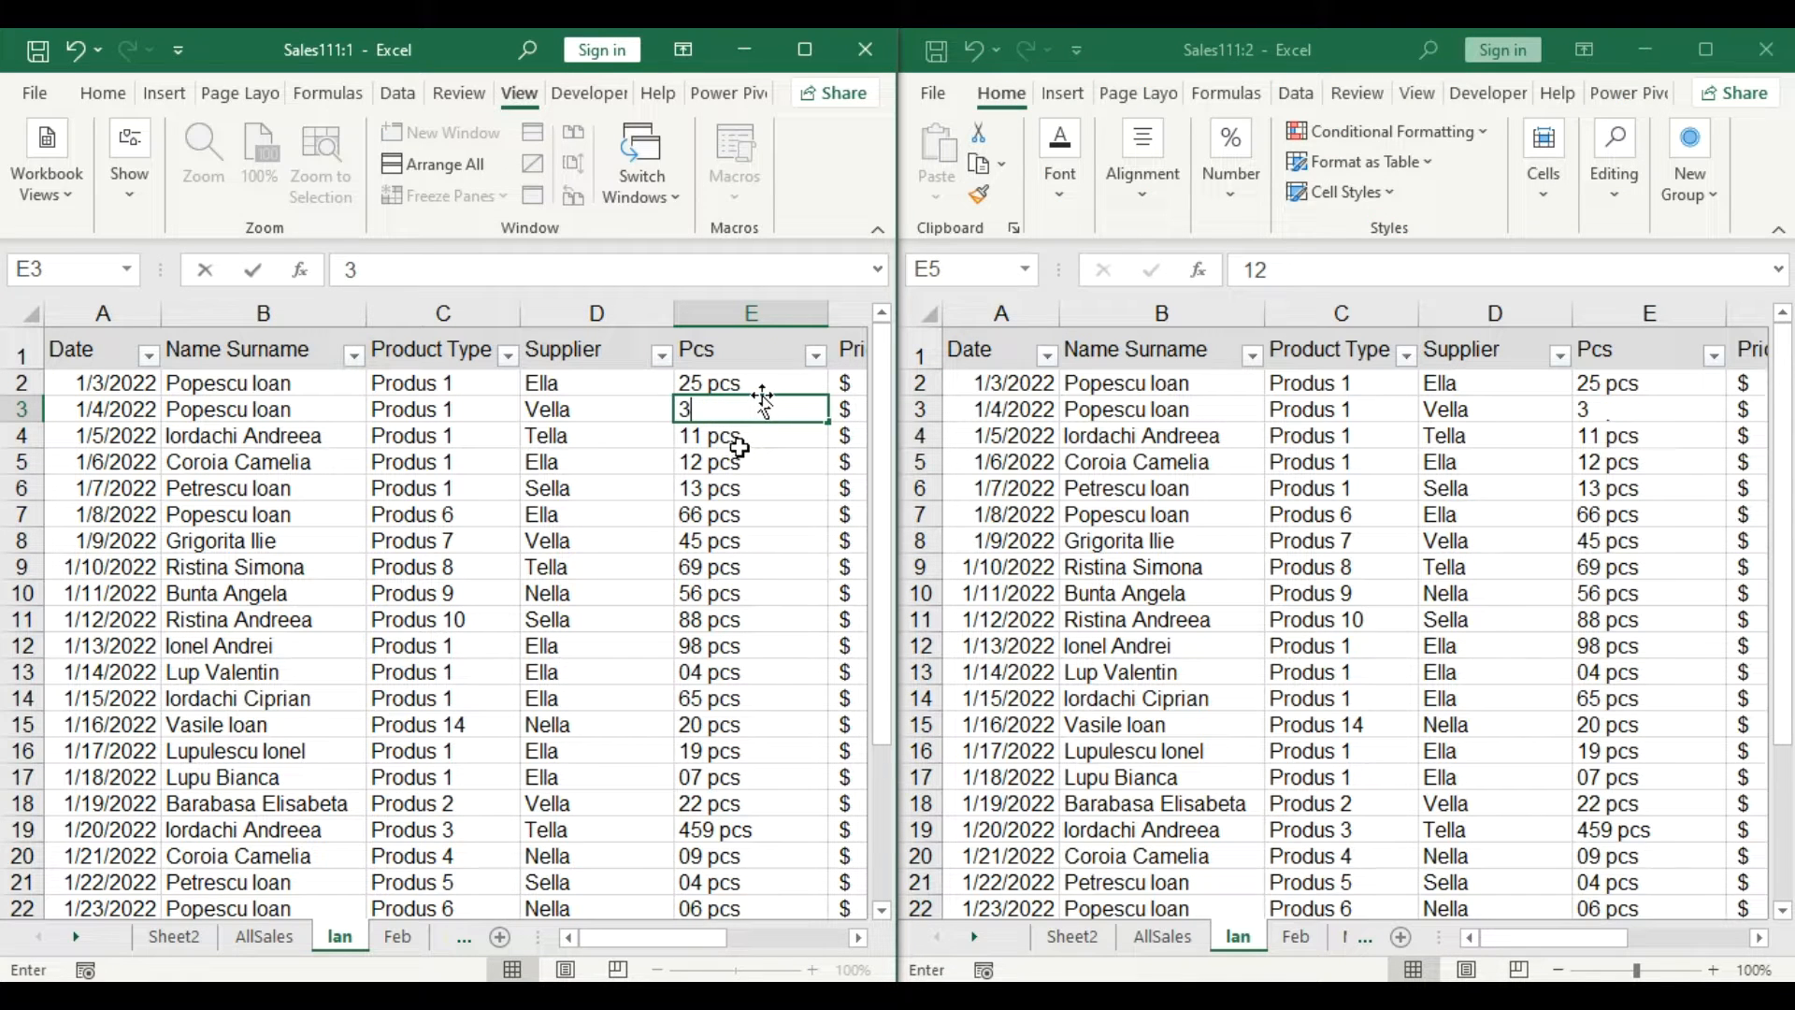
{"action": "type", "text": "2"}
{"action": "key", "text": "Return"}
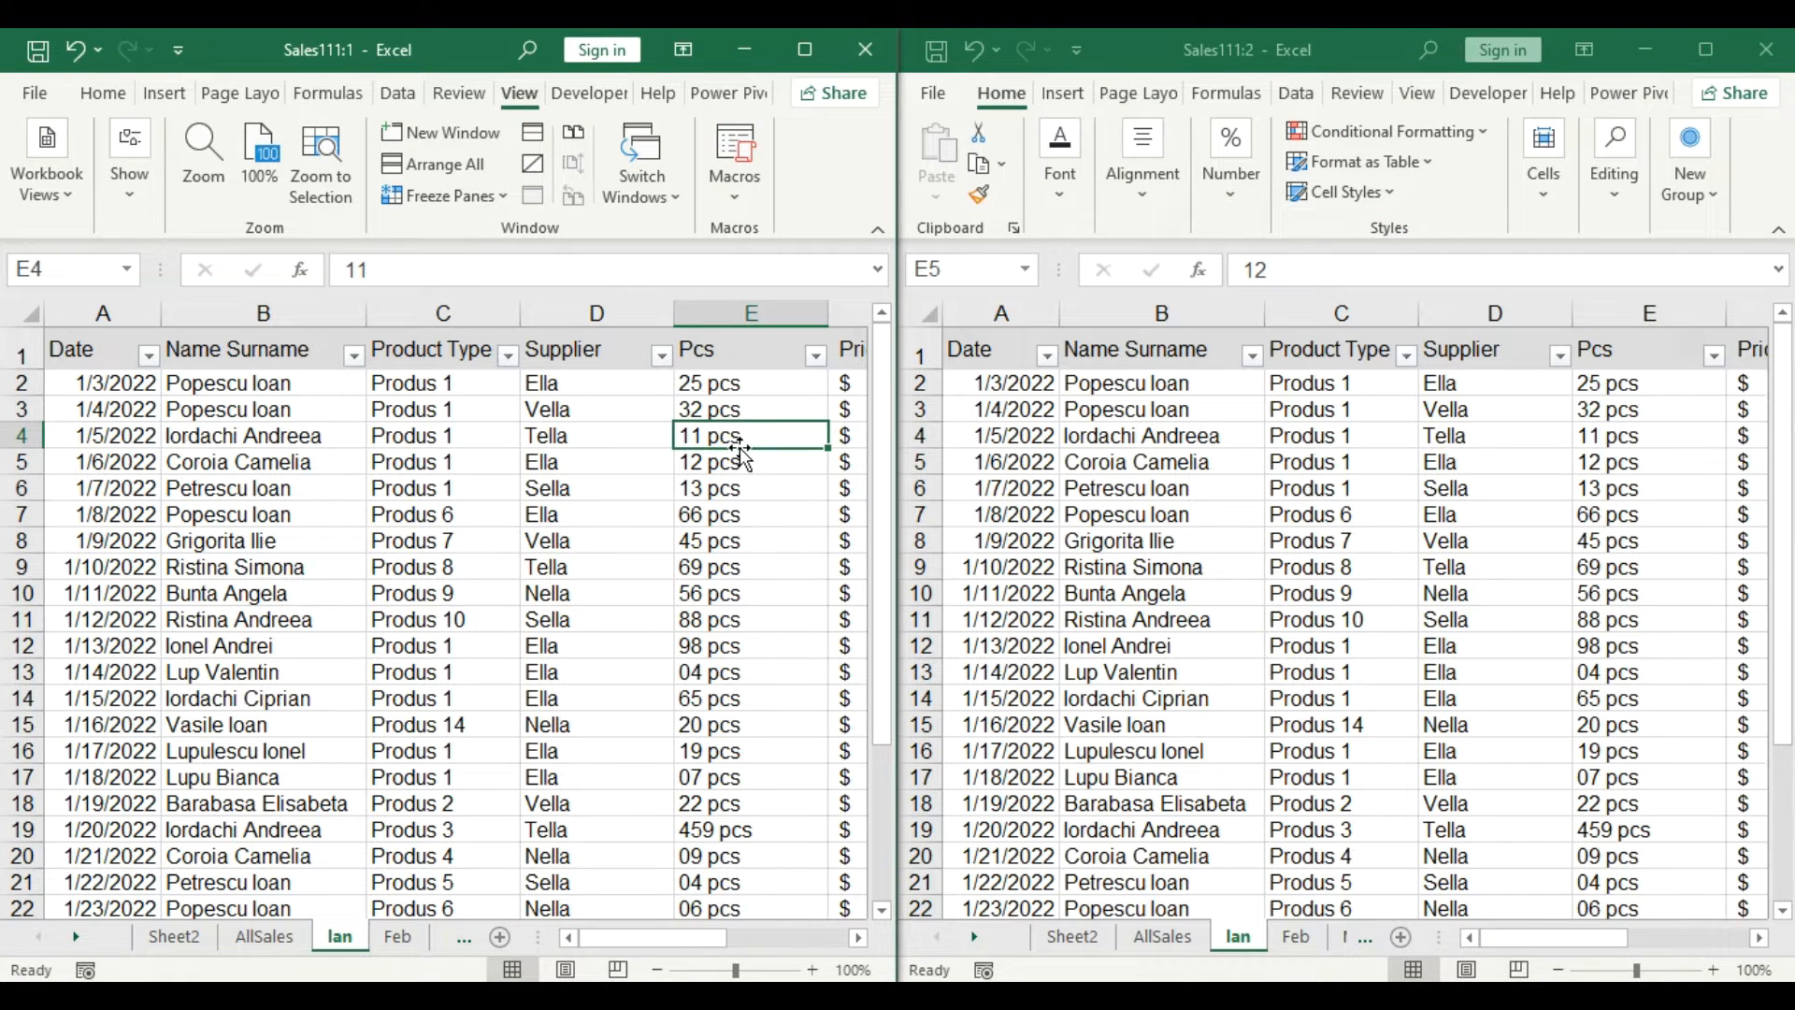
{"action": "type", "text": "88"}
{"action": "left_click", "coordinate": [712, 485]}
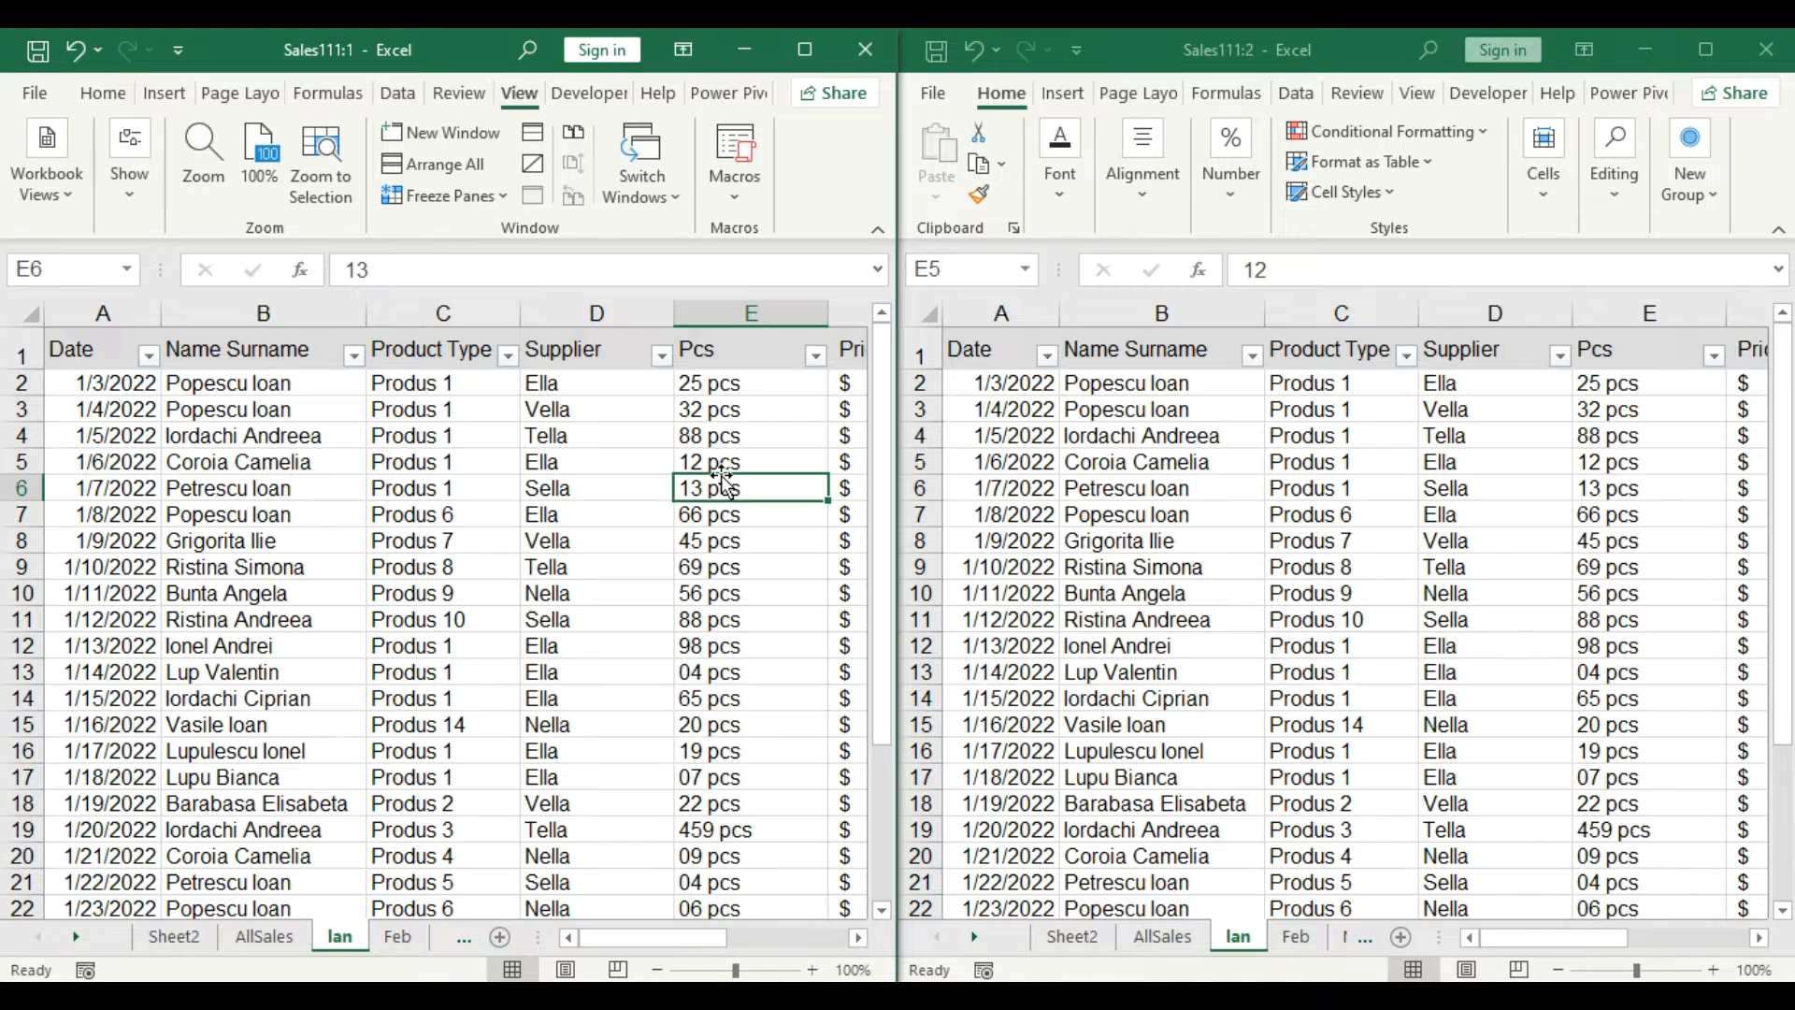
- In the Sales111:1 window, view the Feb sheet and switch to the AllSales sheet
{"action": "left_click", "coordinate": [402, 935]}
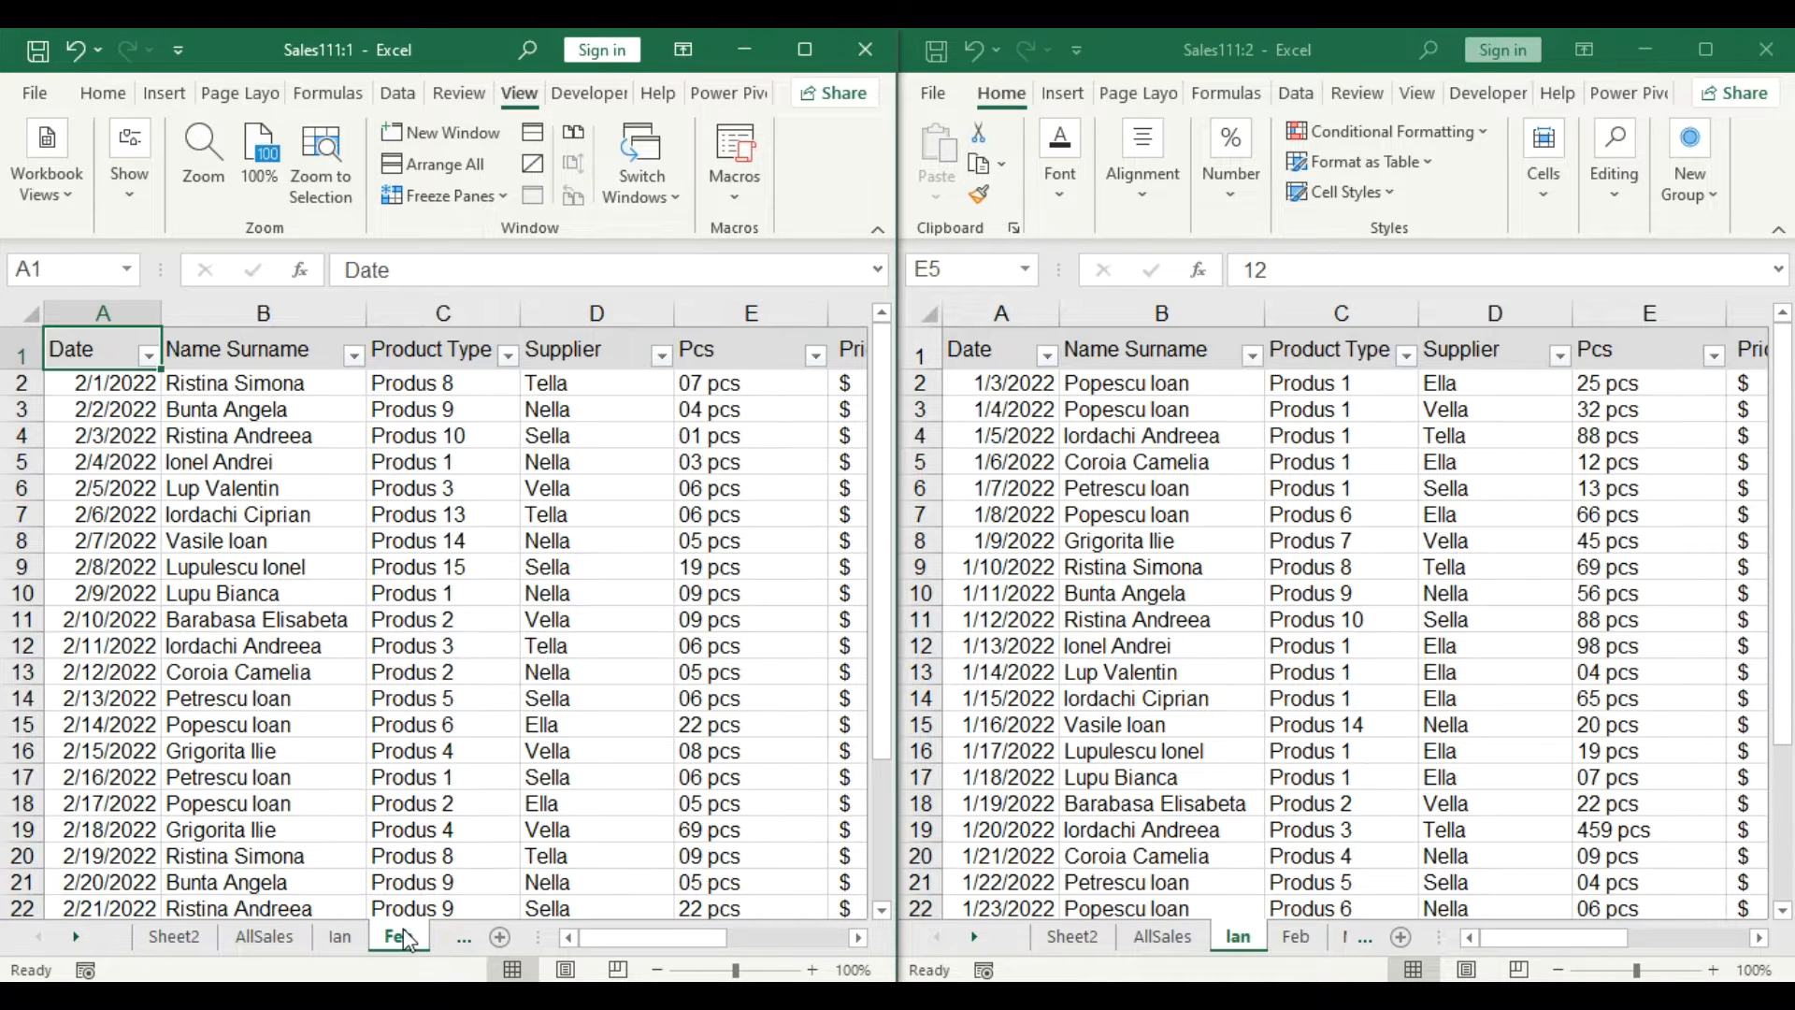
{"action": "left_click", "coordinate": [263, 937]}
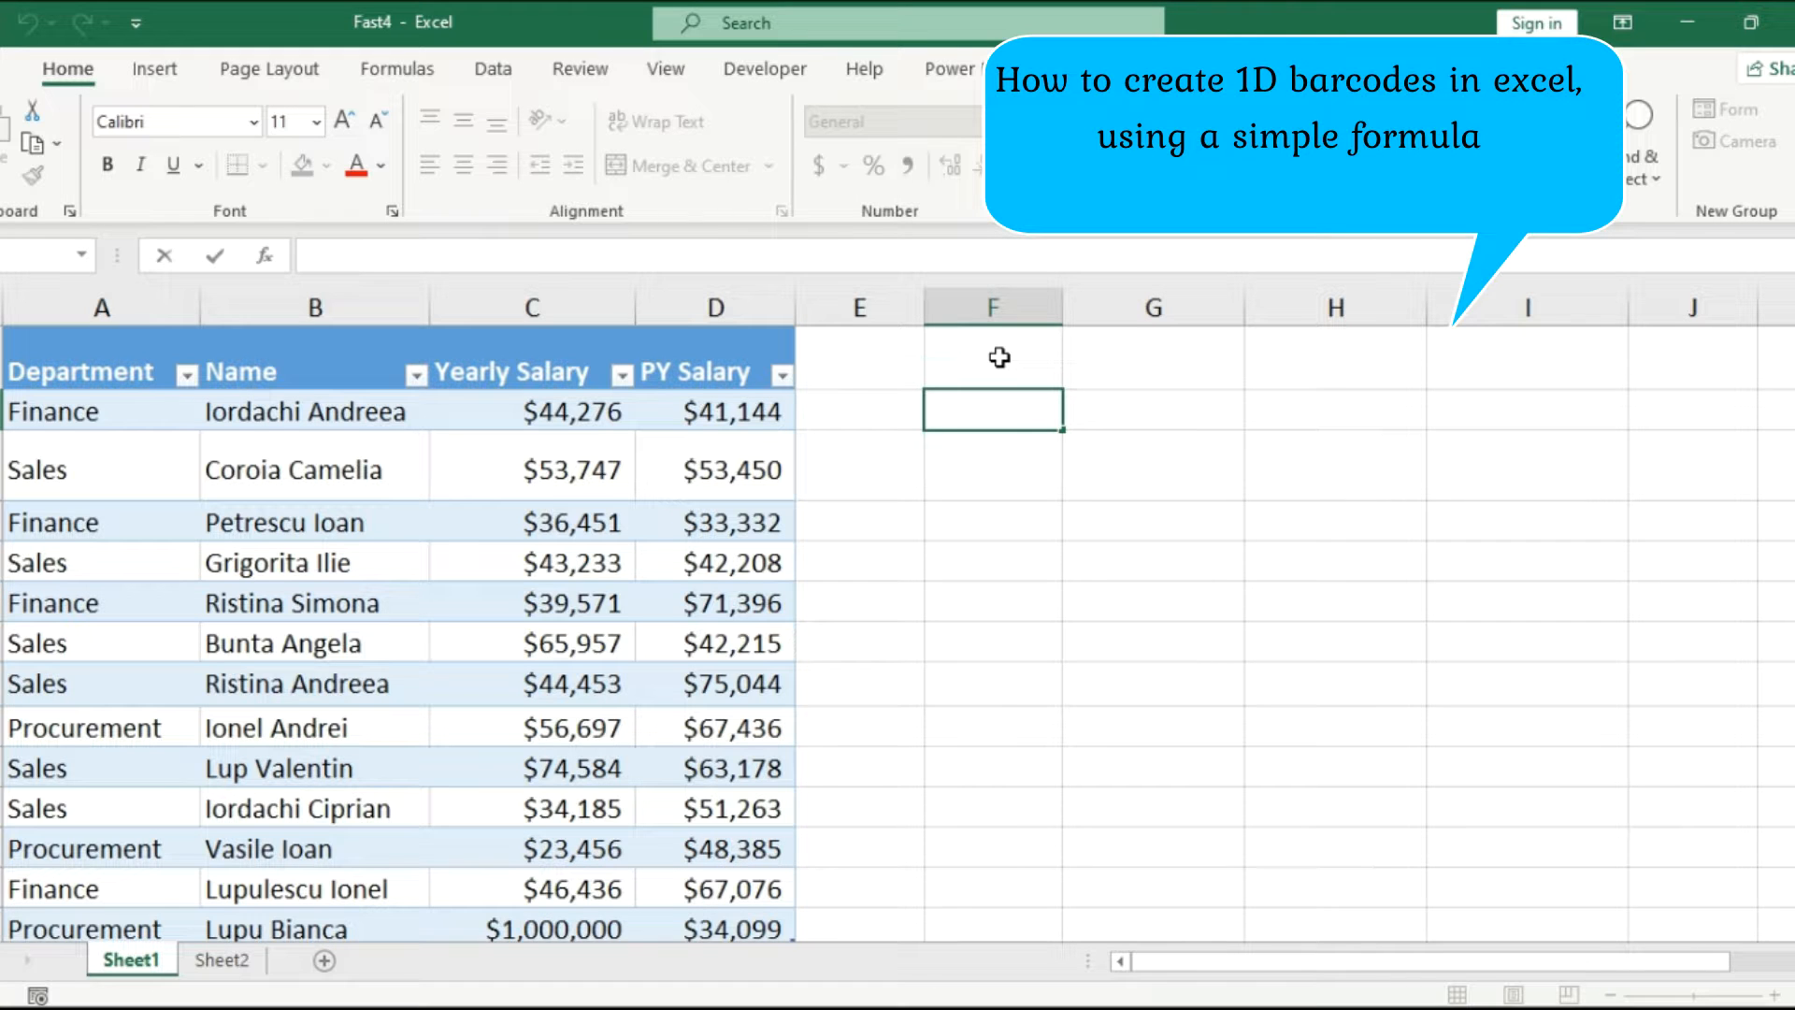
- On Sheet1 of the Fast4 workbook, enter the heading Barcode in F1 and the formula ="*"&D2&"*" in F2
{"action": "left_click", "coordinate": [995, 353]}
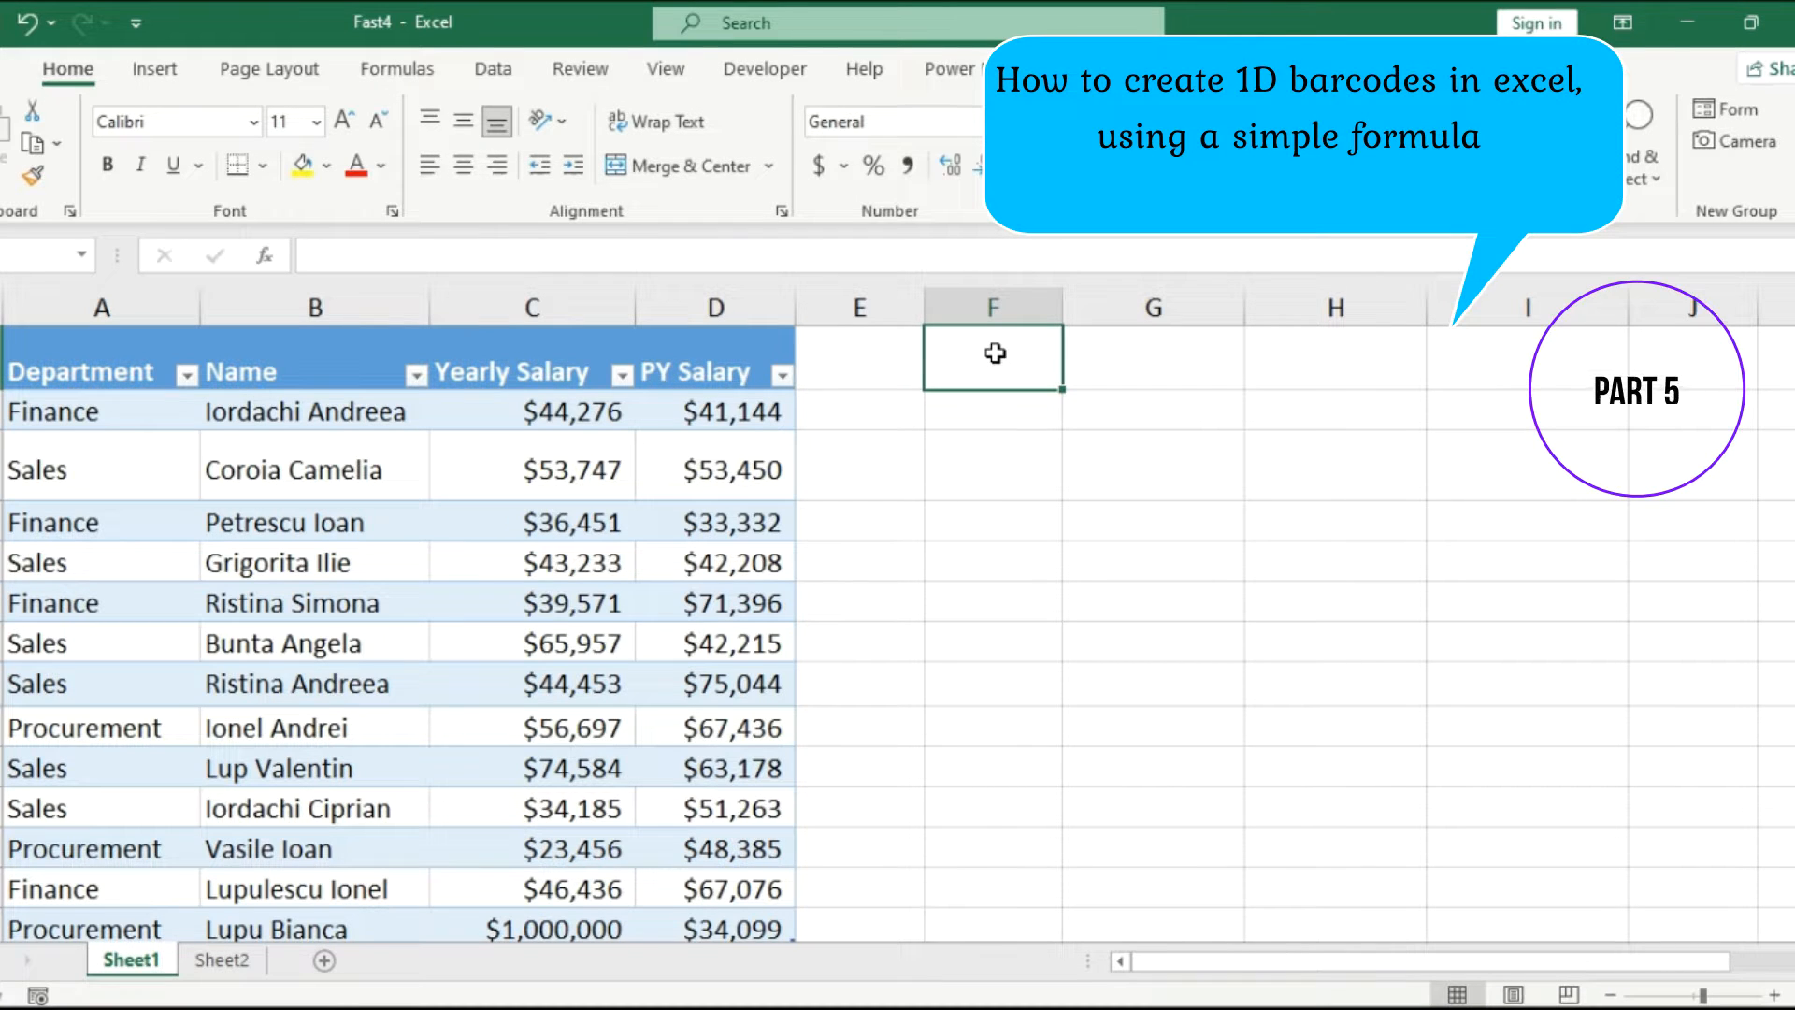
{"action": "type", "text": "Barcode"}
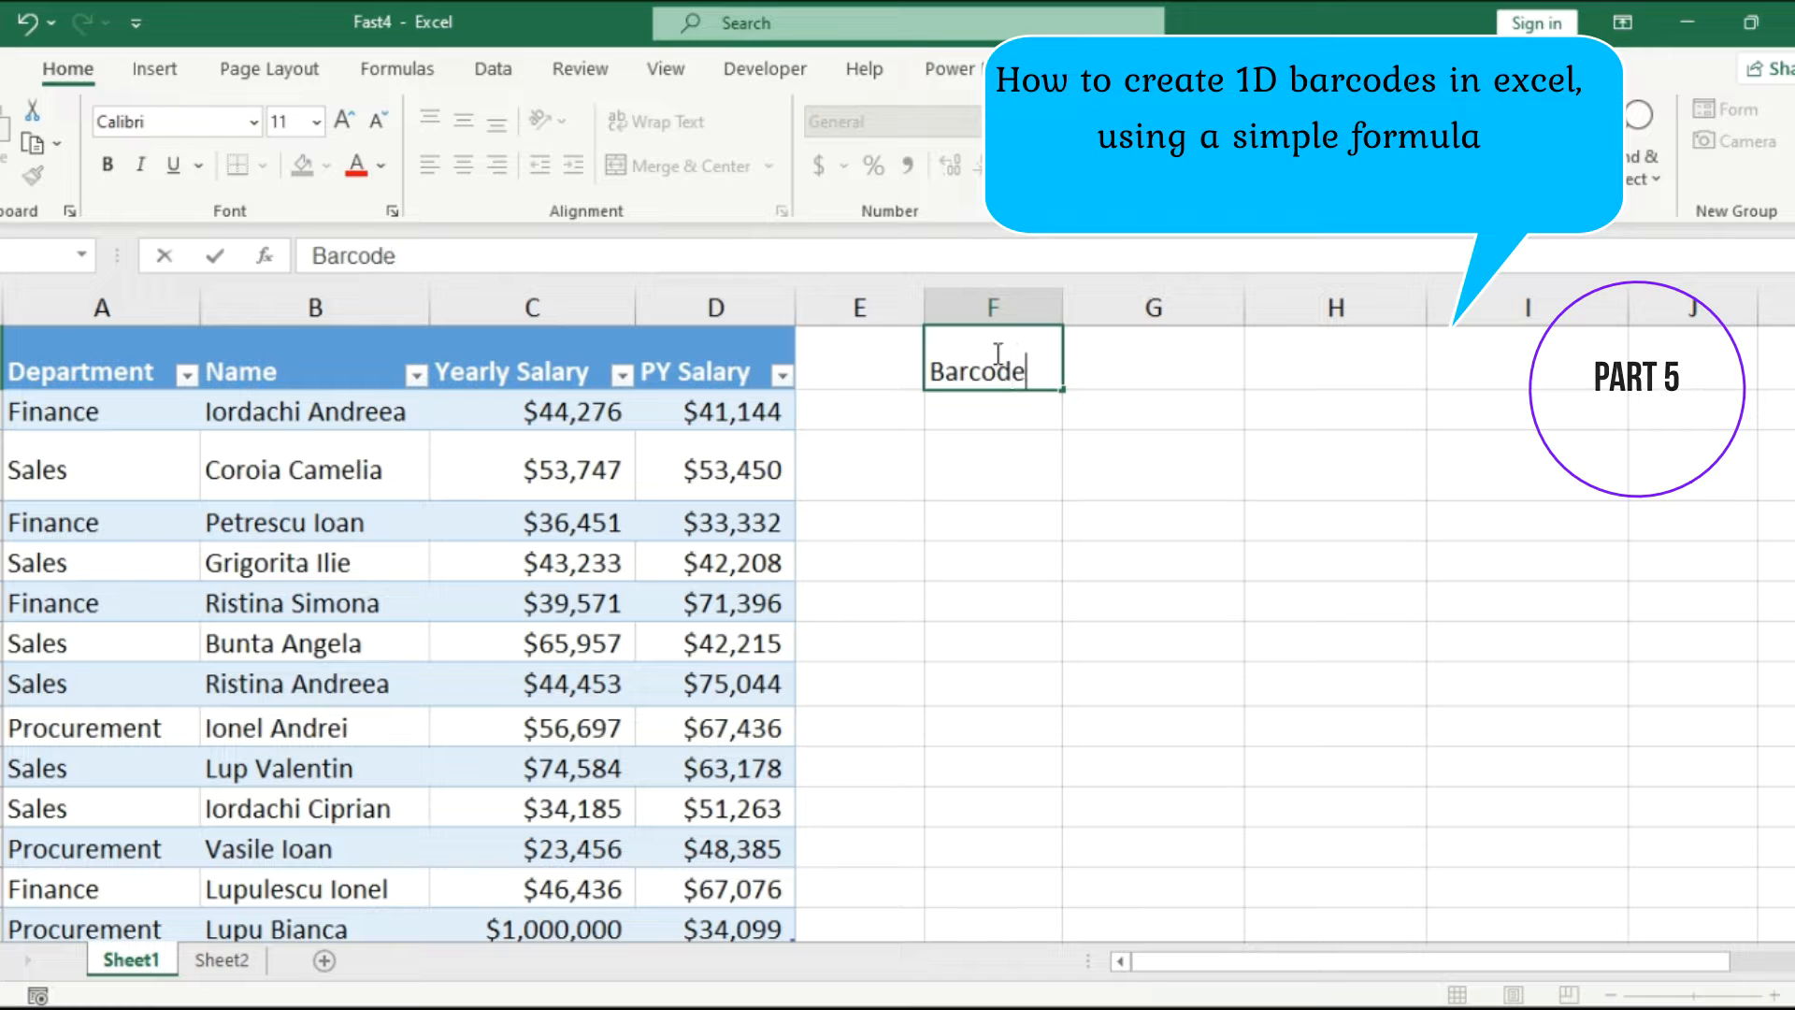
{"action": "left_click", "coordinate": [957, 418]}
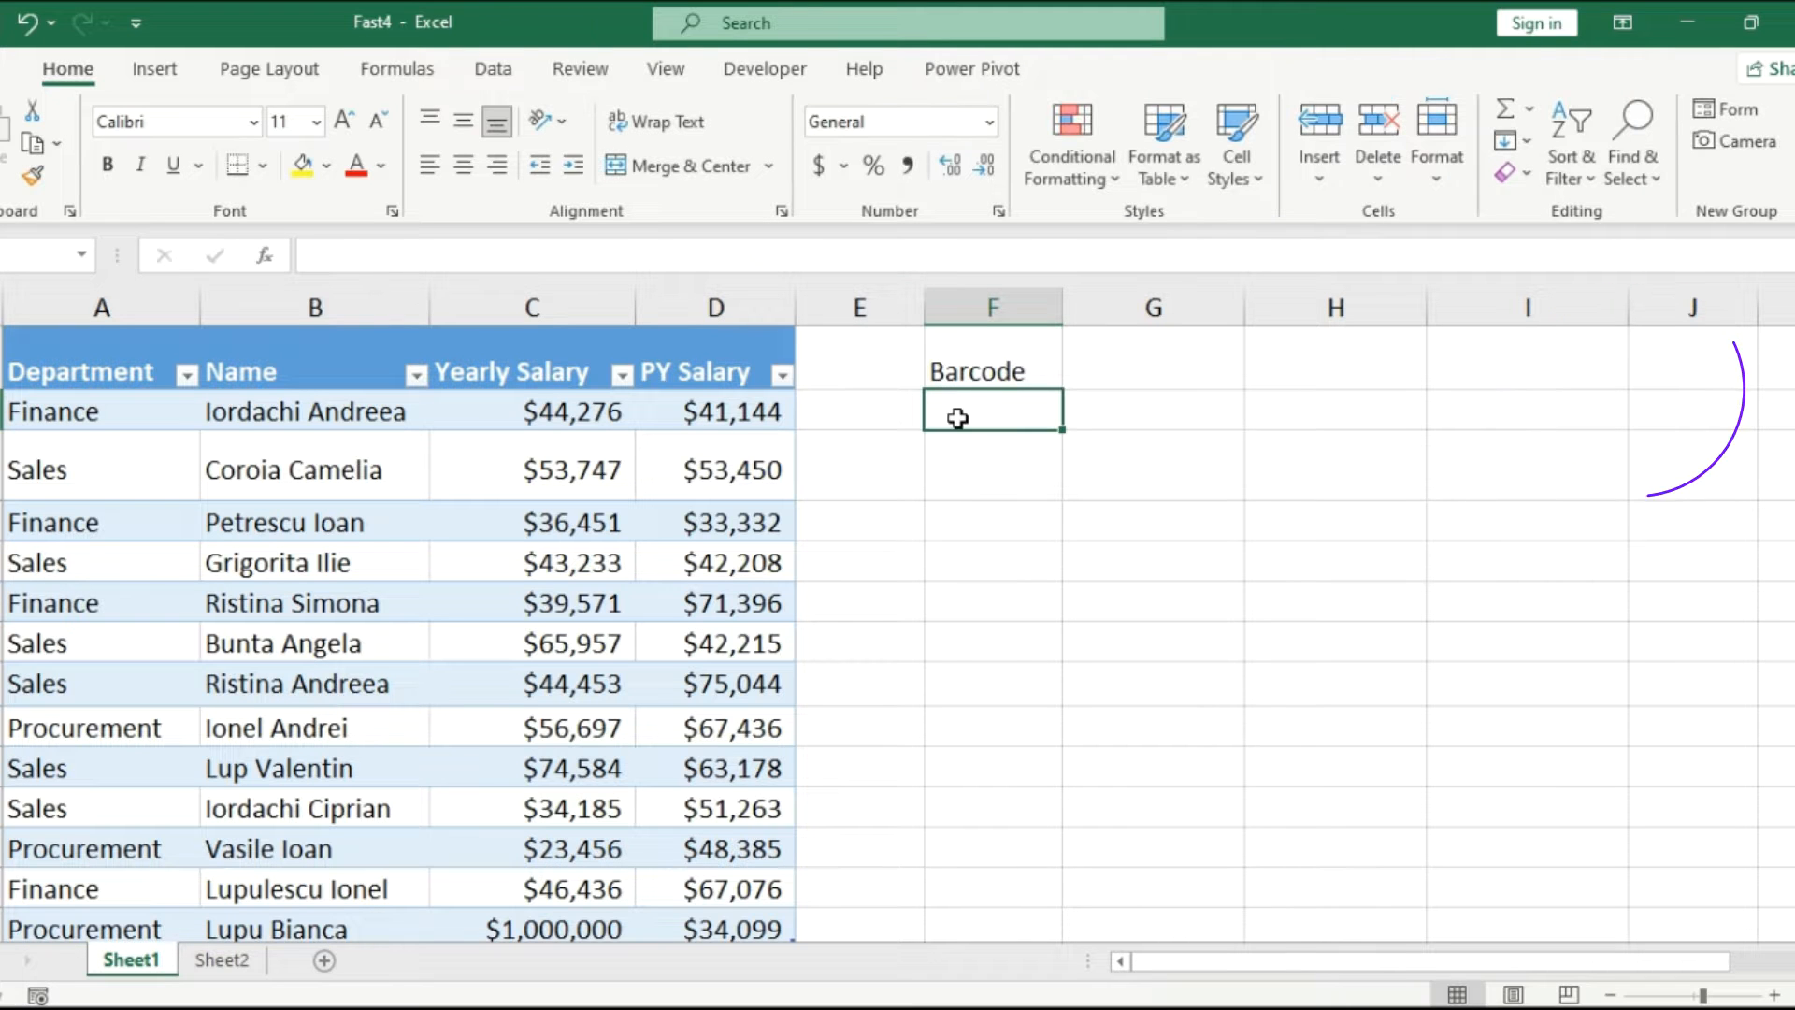
{"action": "type", "text": "="}
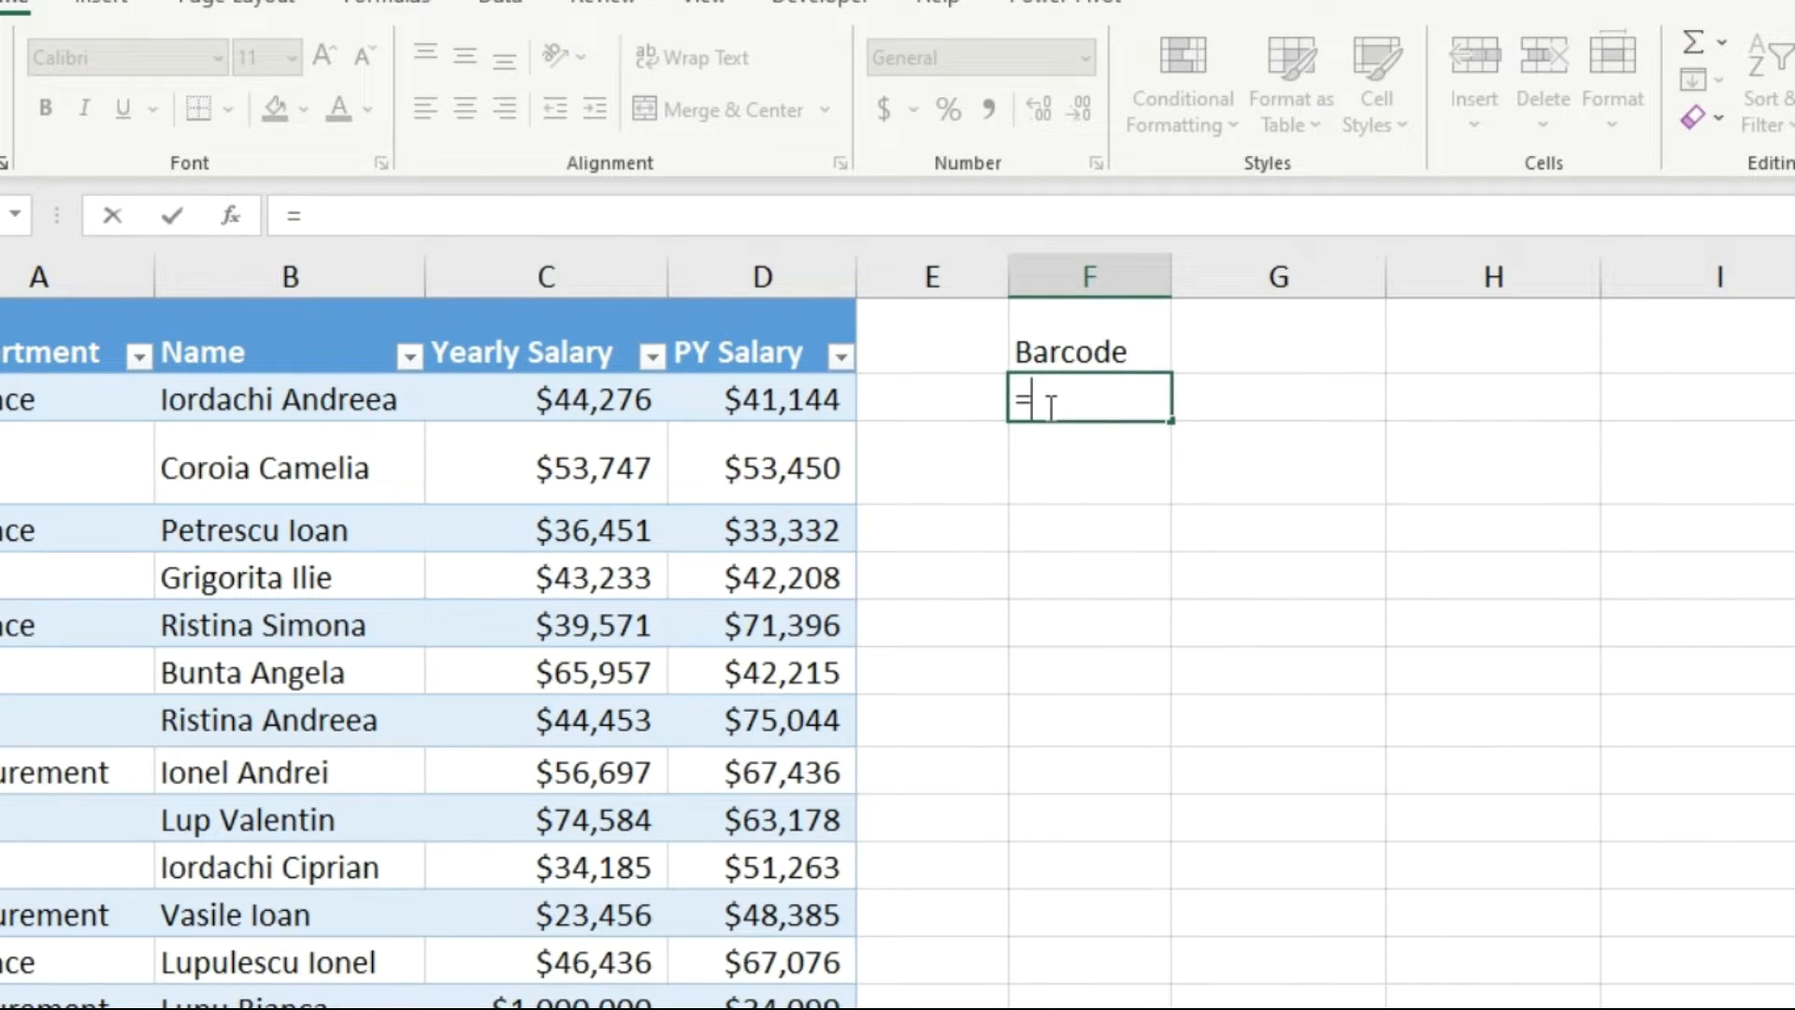
{"action": "type", "text": "\"*\""}
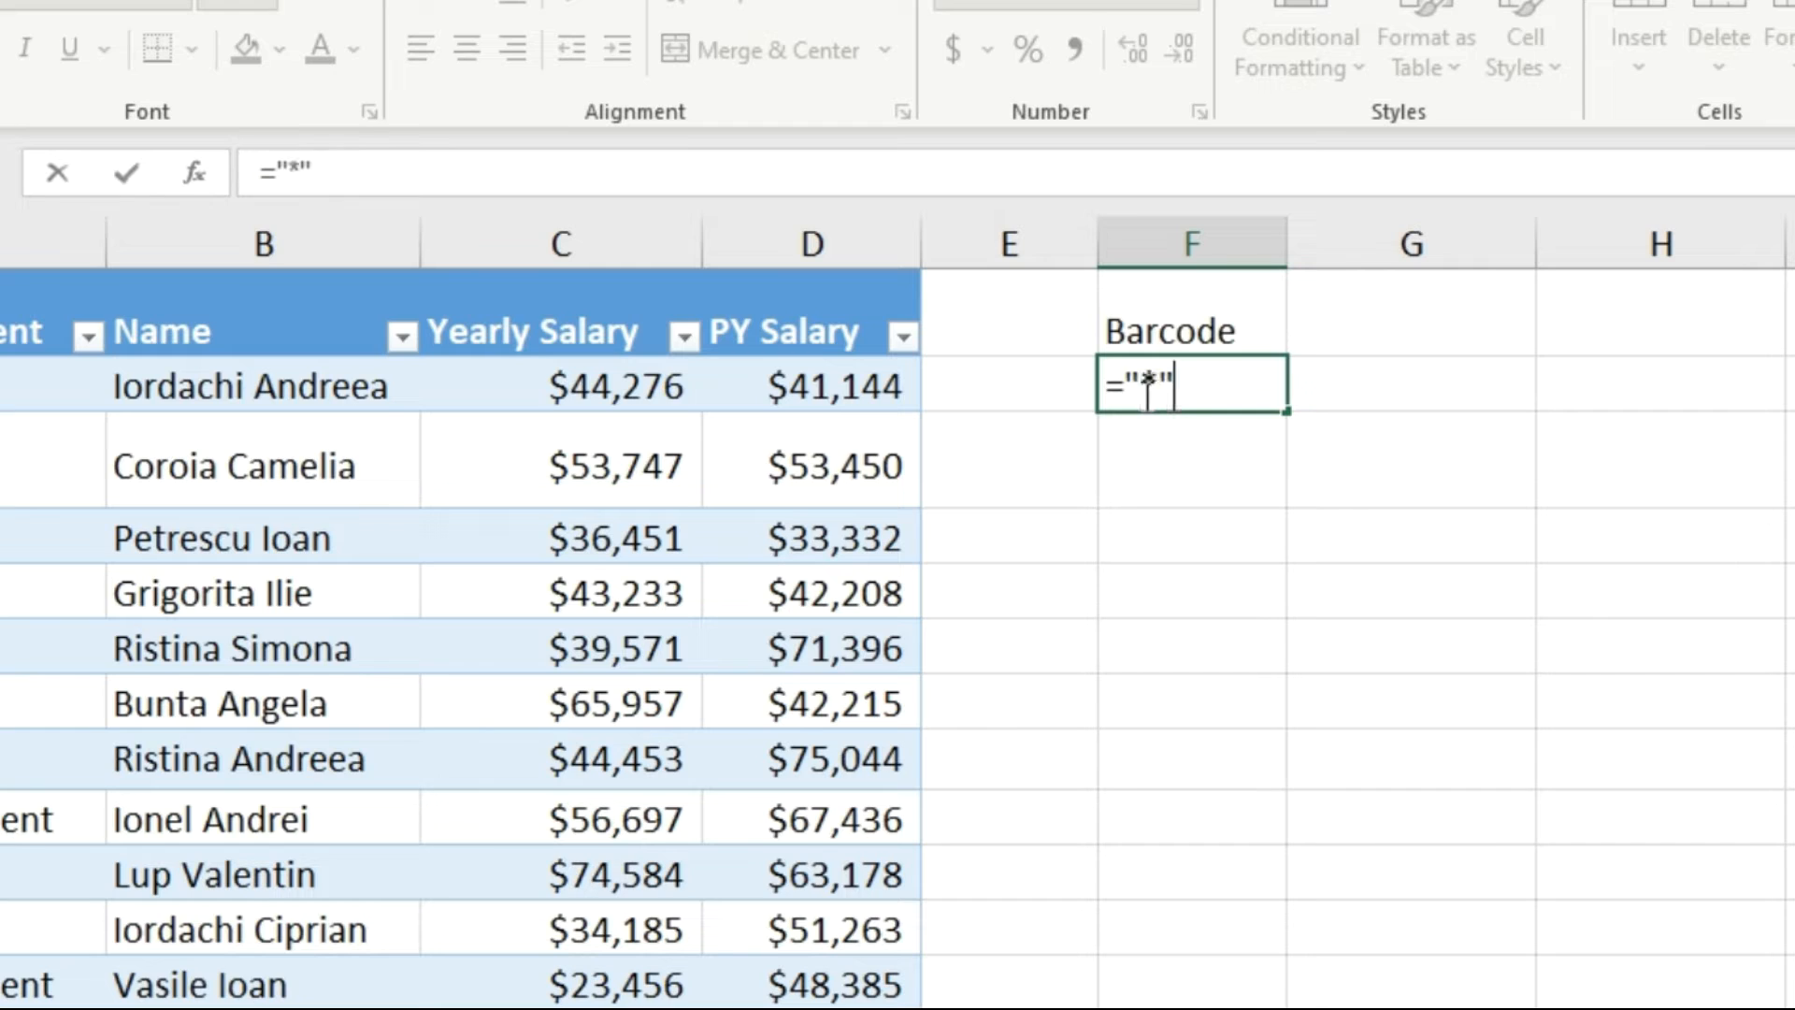
{"action": "type", "text": "&D2"}
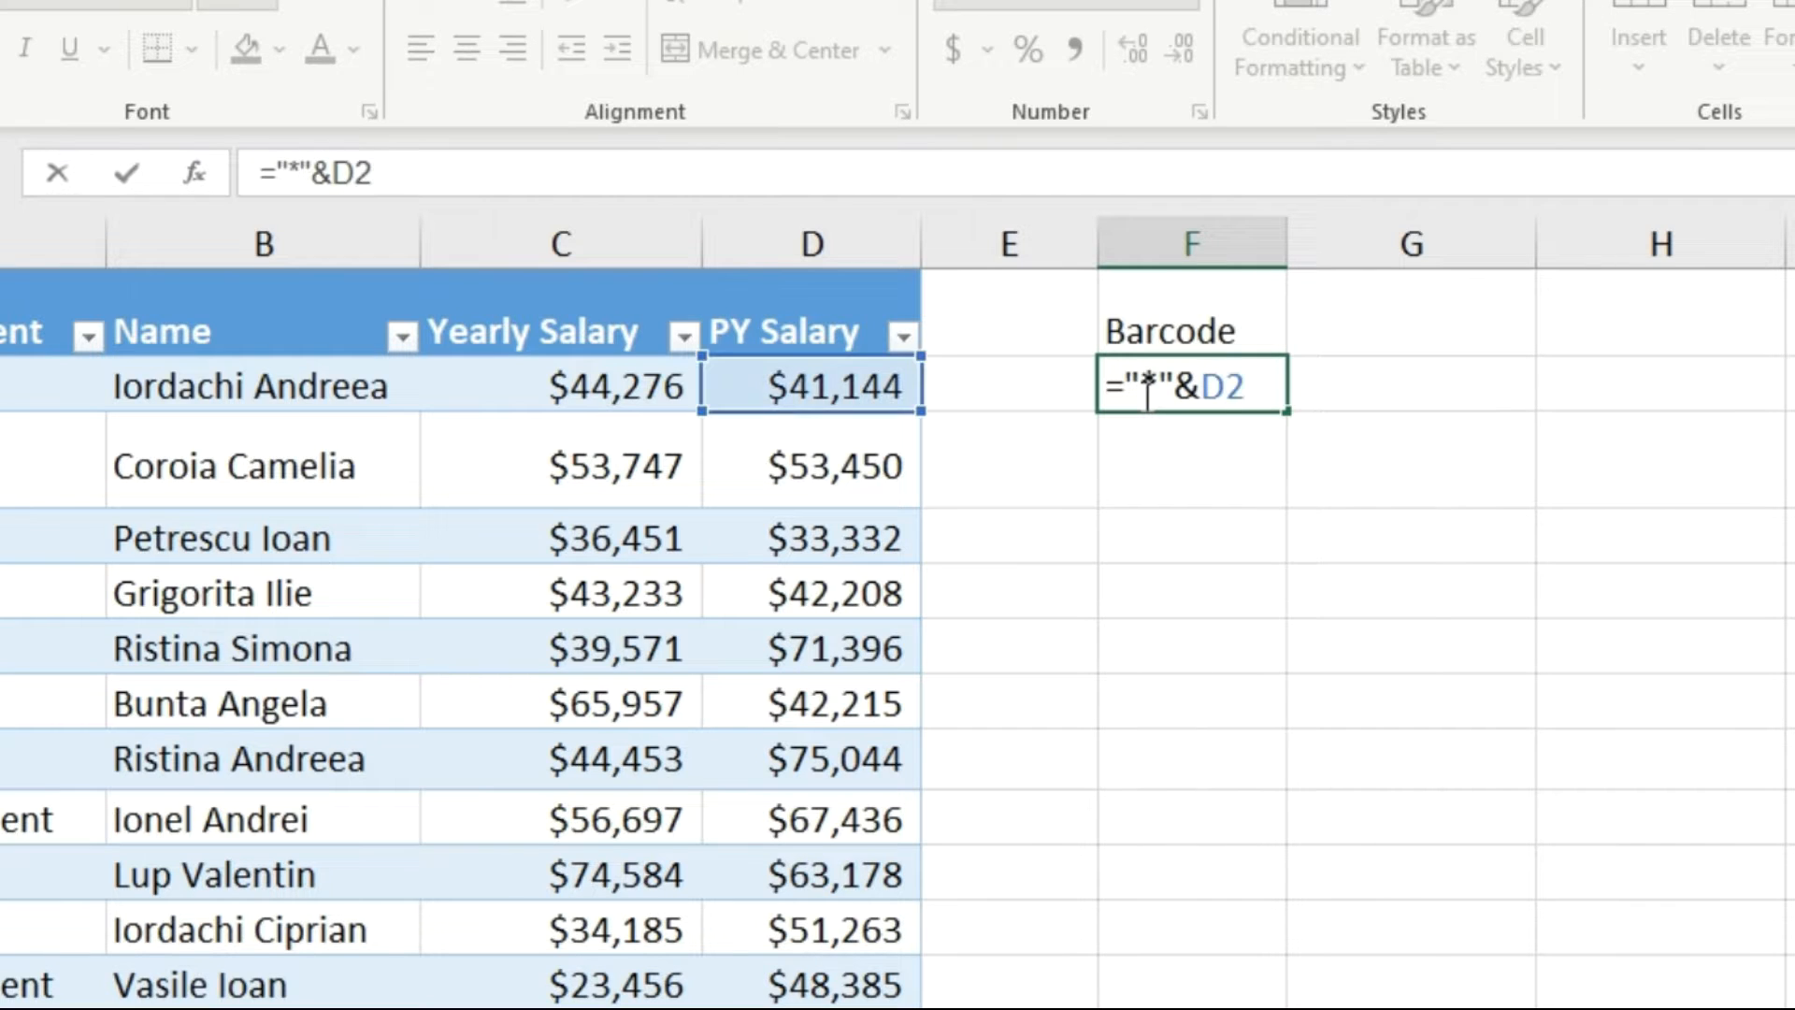
{"action": "type", "text": "&\"*\""}
{"action": "key", "text": "Return"}
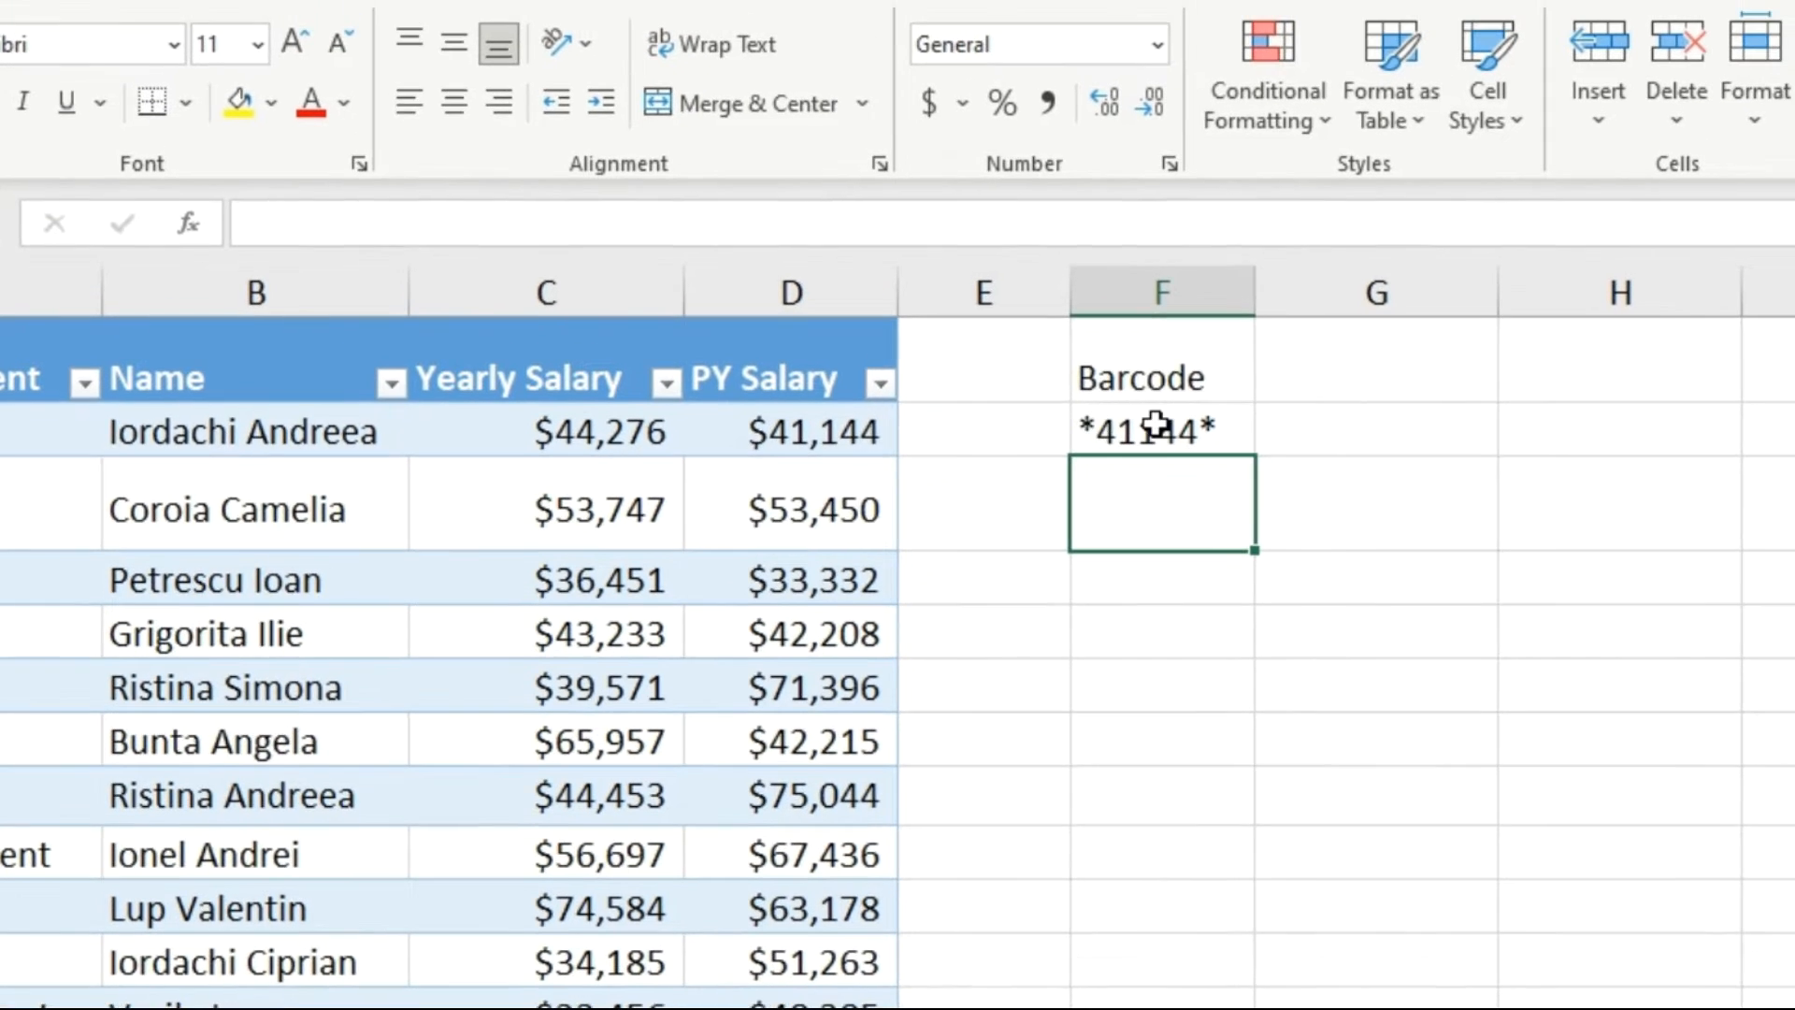
- Change the font of cell F2 to Libre Barcode 39
{"action": "left_click", "coordinate": [1122, 400]}
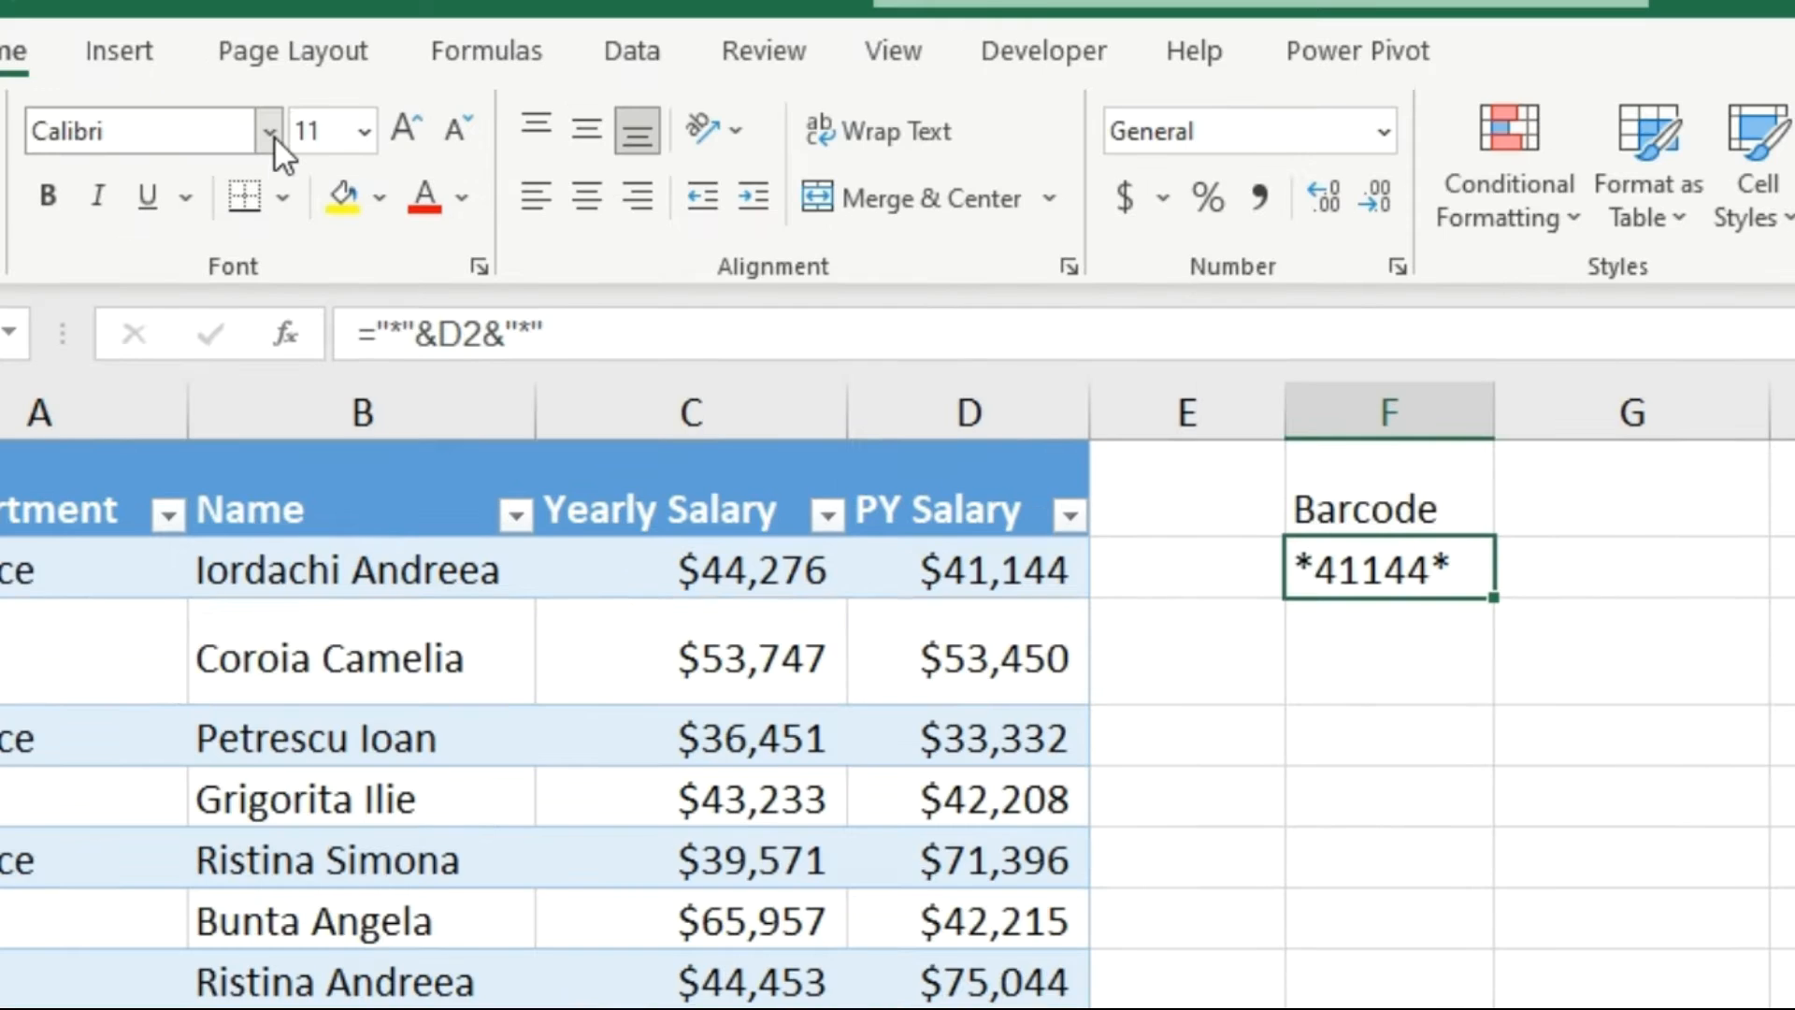
{"action": "left_click", "coordinate": [121, 98]}
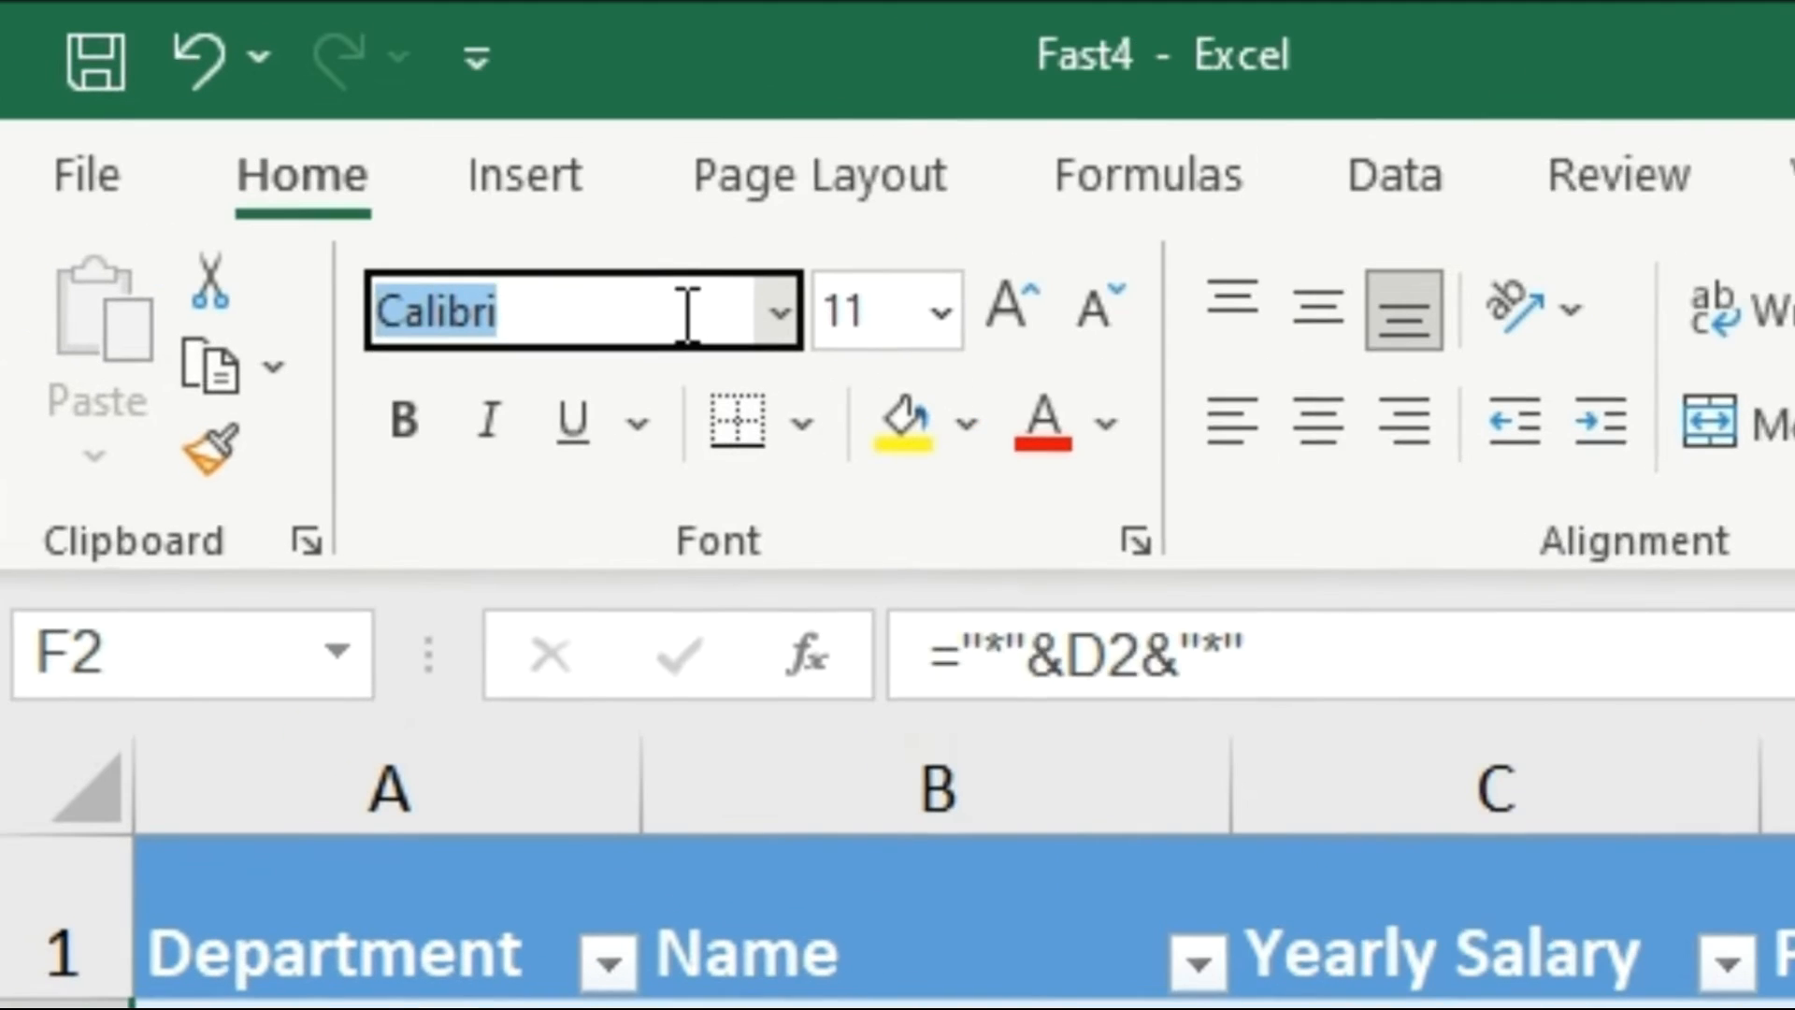
{"action": "type", "text": "Libre Barcode 39"}
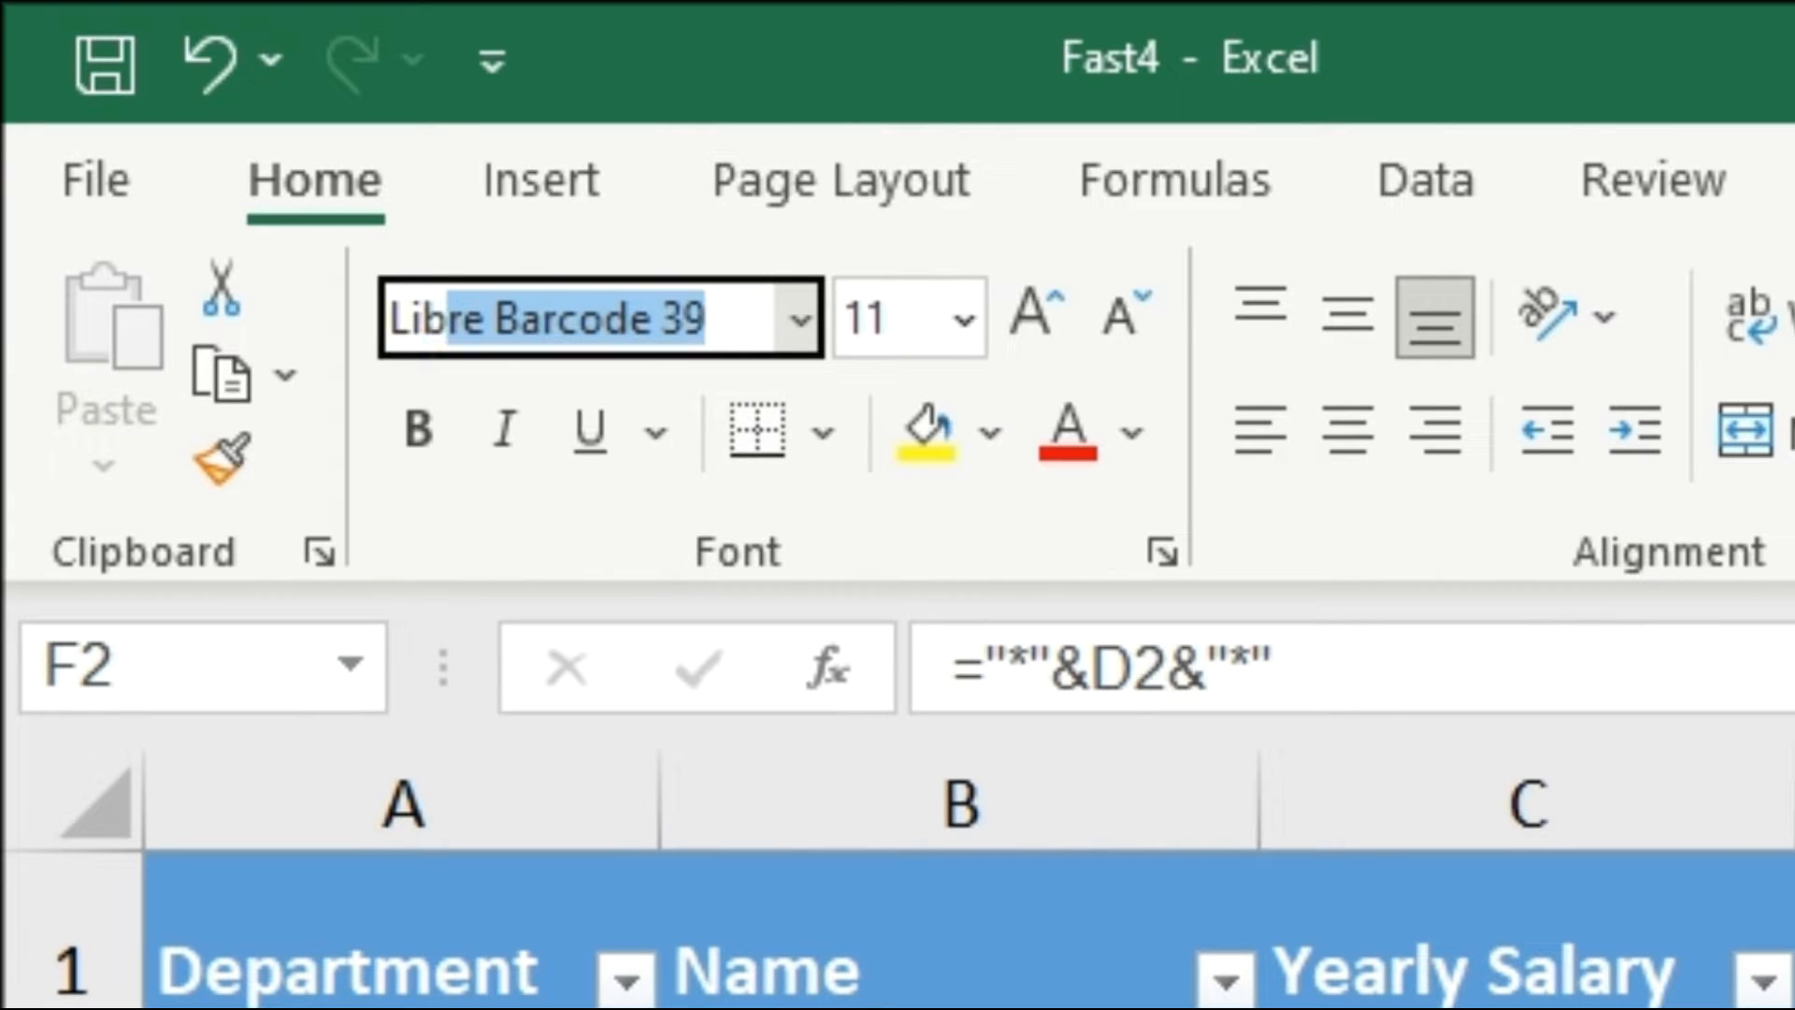
{"action": "key", "text": "Return"}
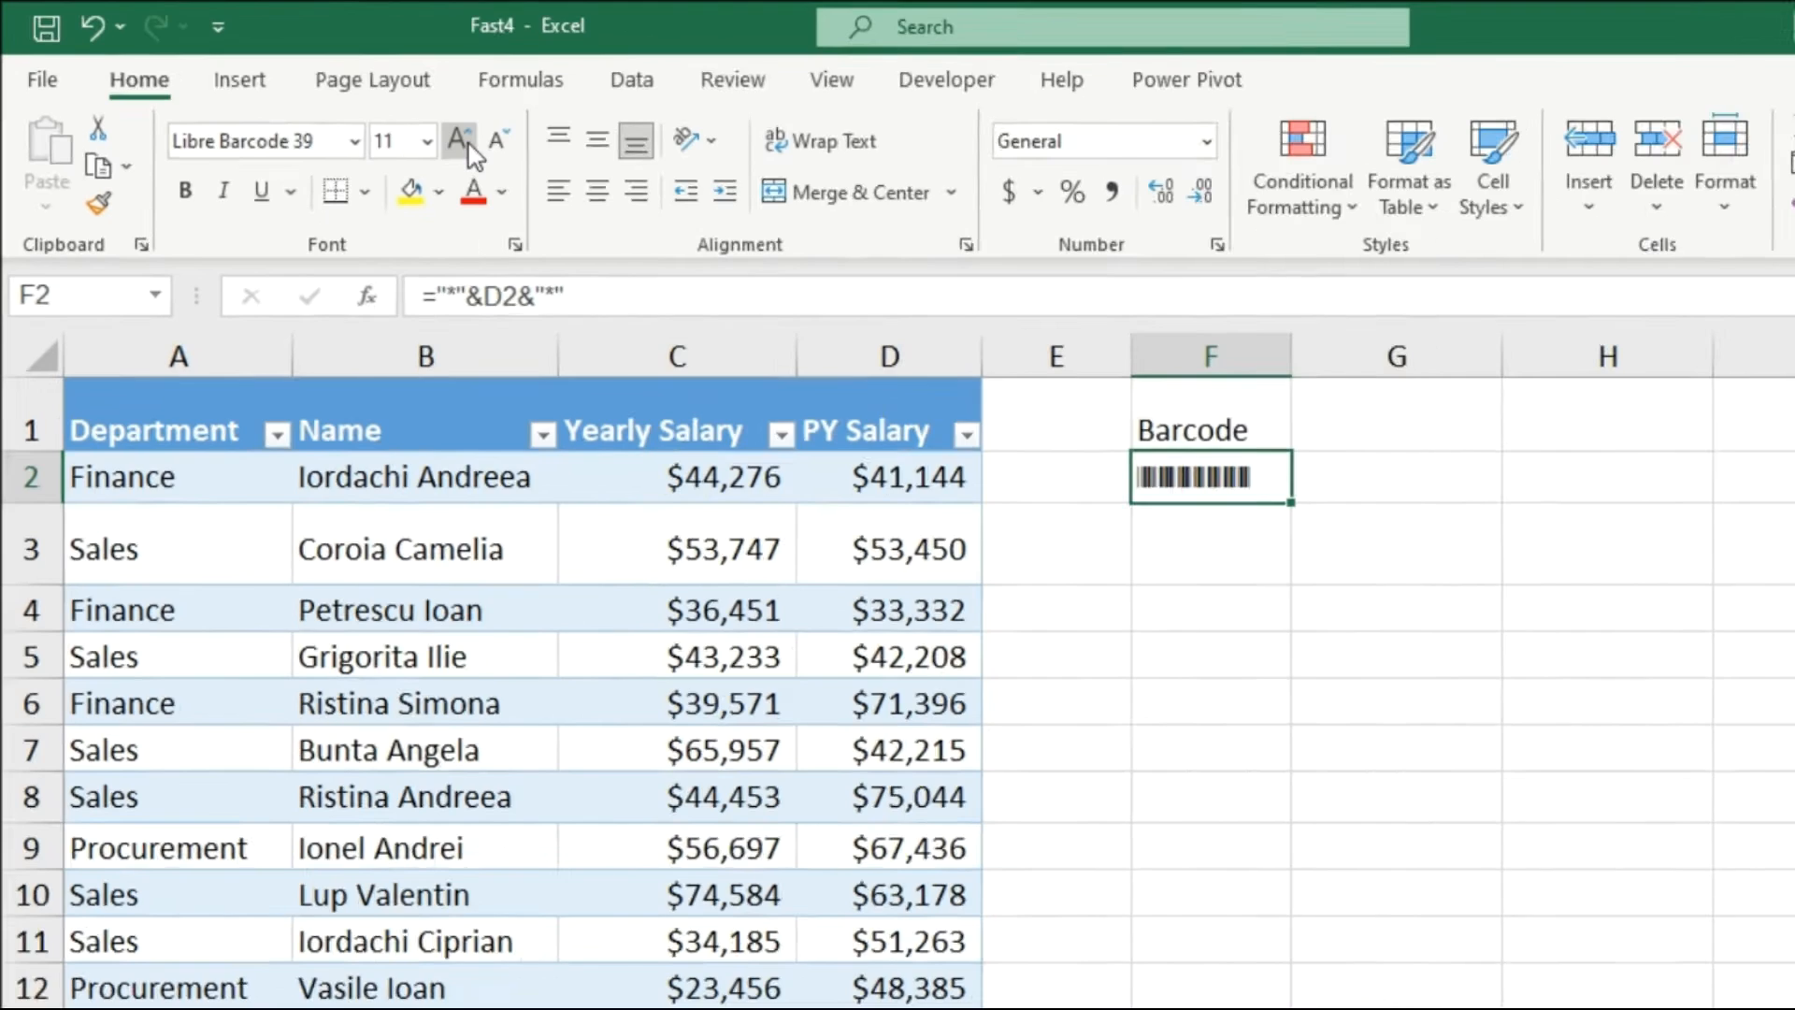
- Increase the font size of the barcode in F2 to 18 and AutoFit the width of column F
{"action": "left_click", "coordinate": [467, 142]}
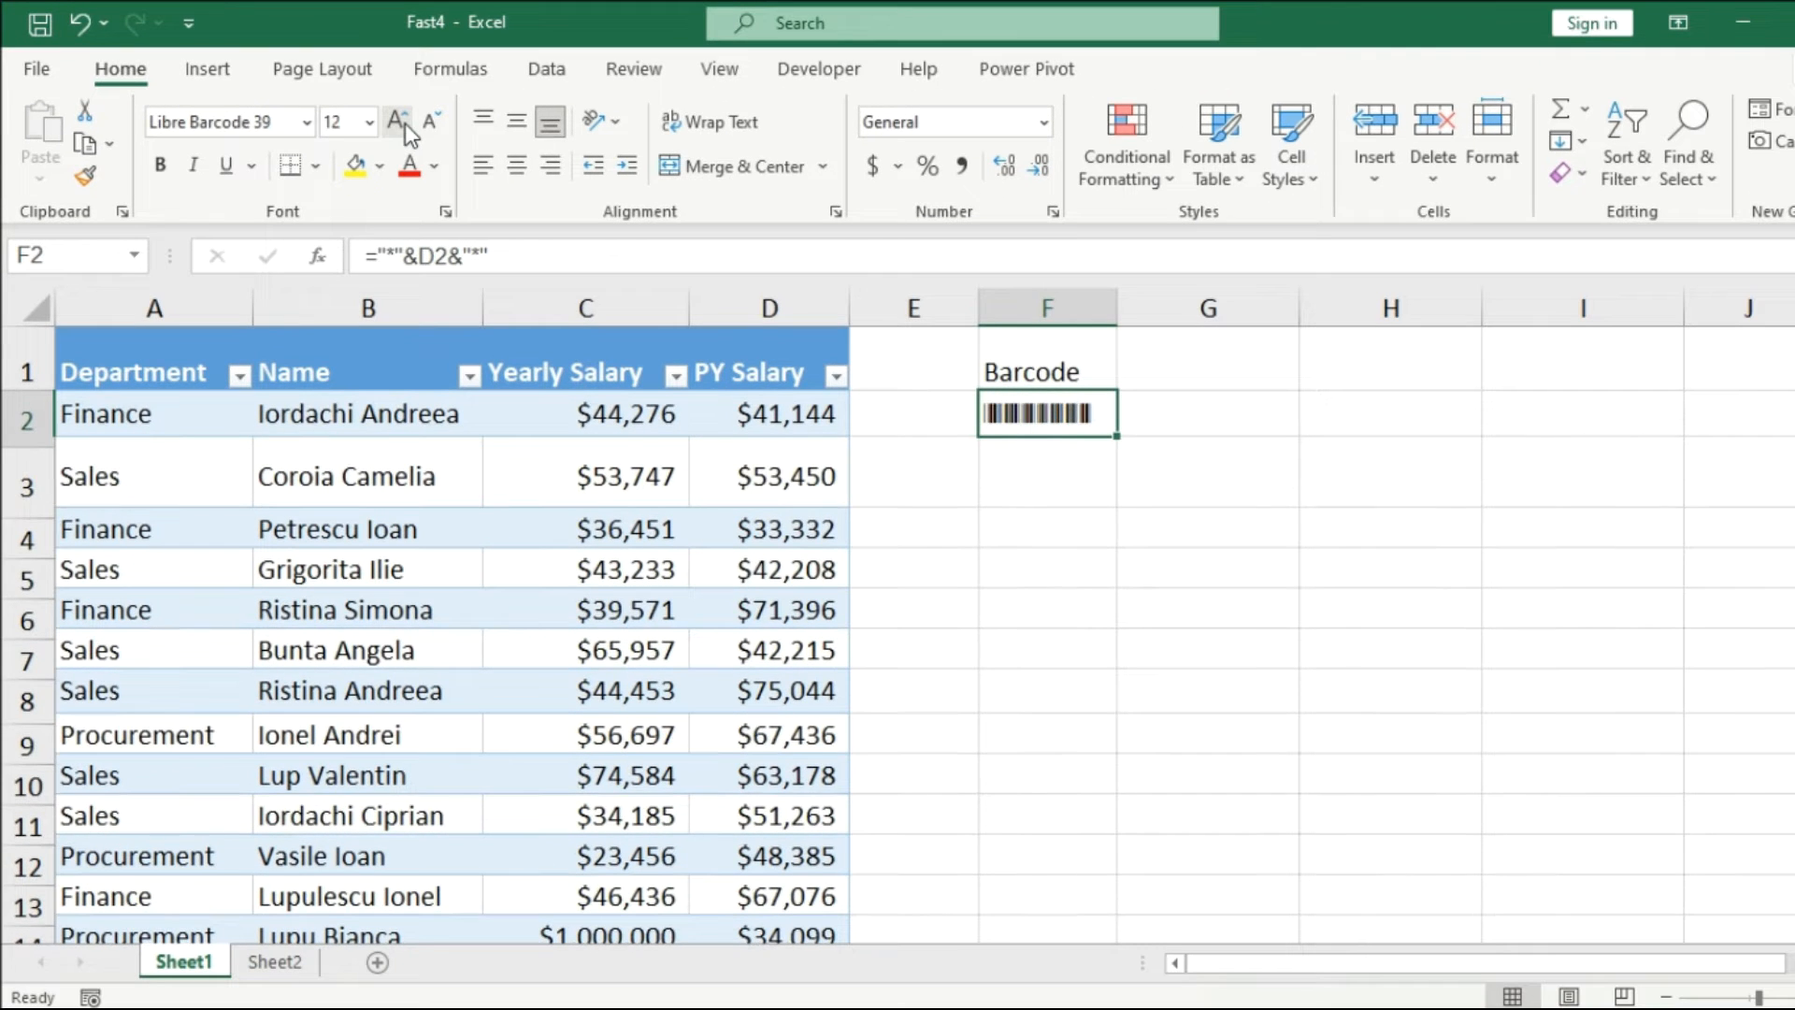
{"action": "left_click", "coordinate": [406, 123]}
{"action": "left_click", "coordinate": [405, 123]}
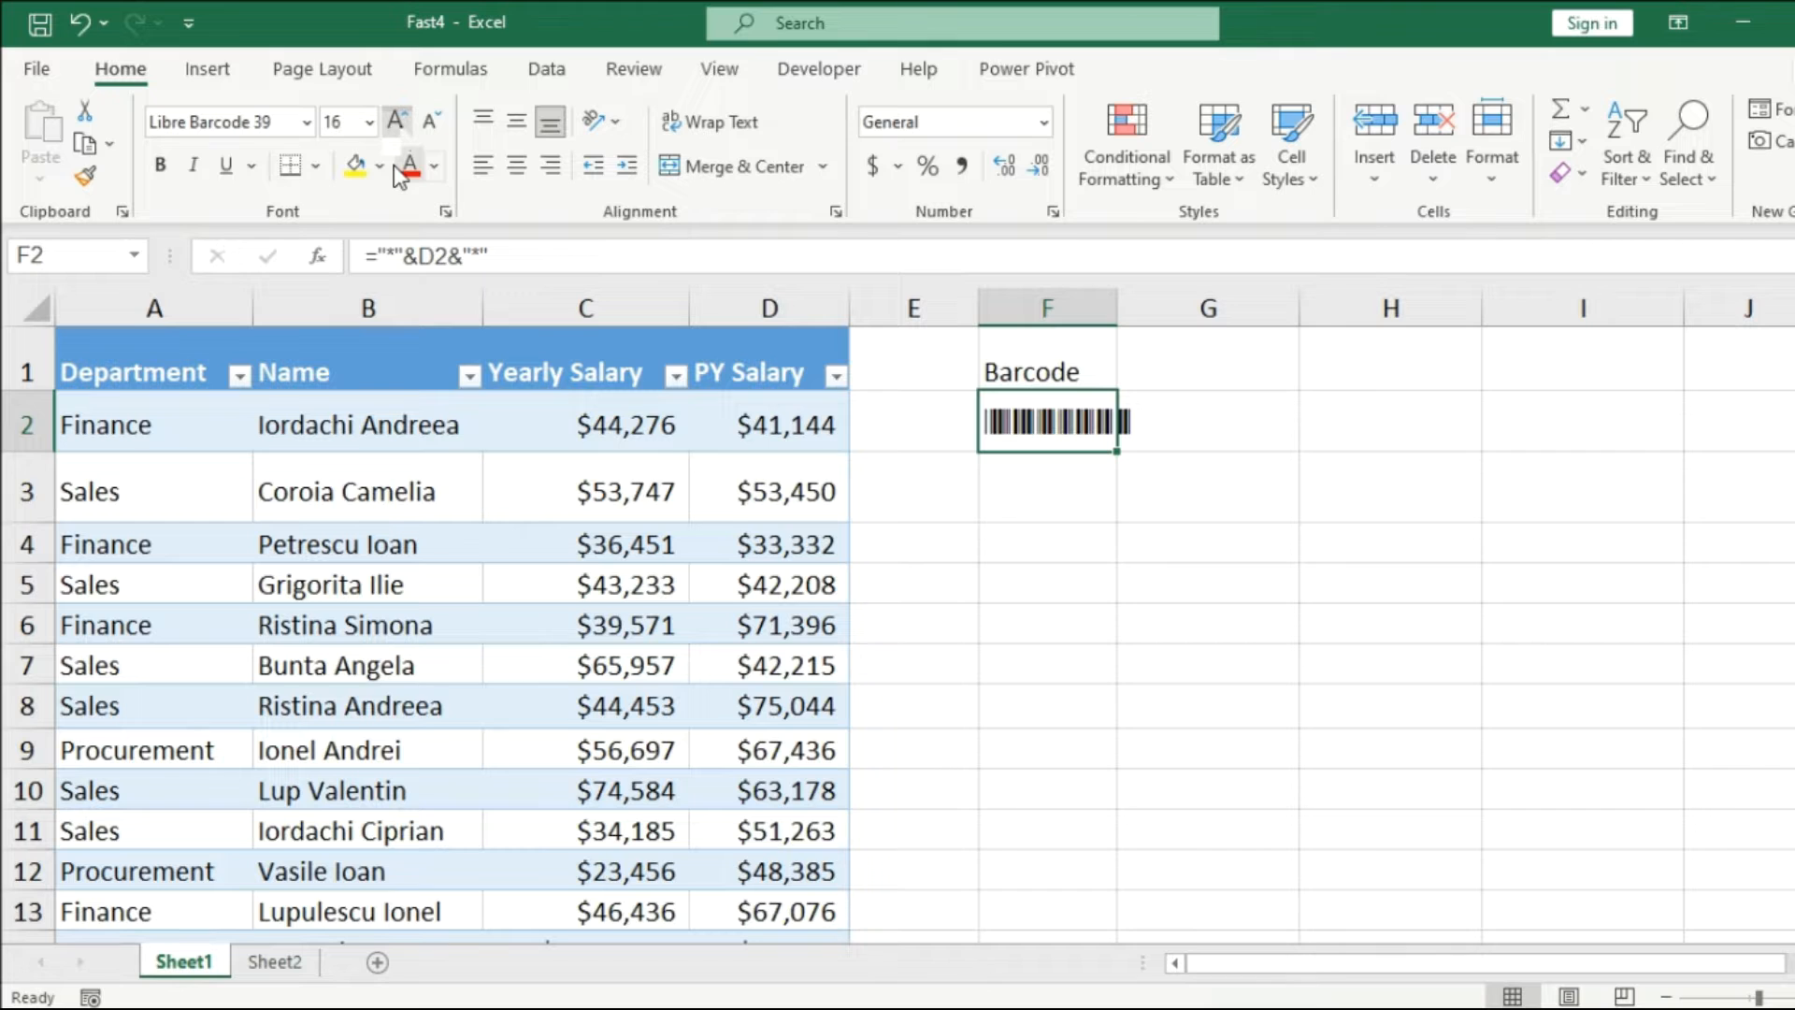
{"action": "left_click", "coordinate": [397, 119]}
{"action": "double_click", "coordinate": [1109, 310]}
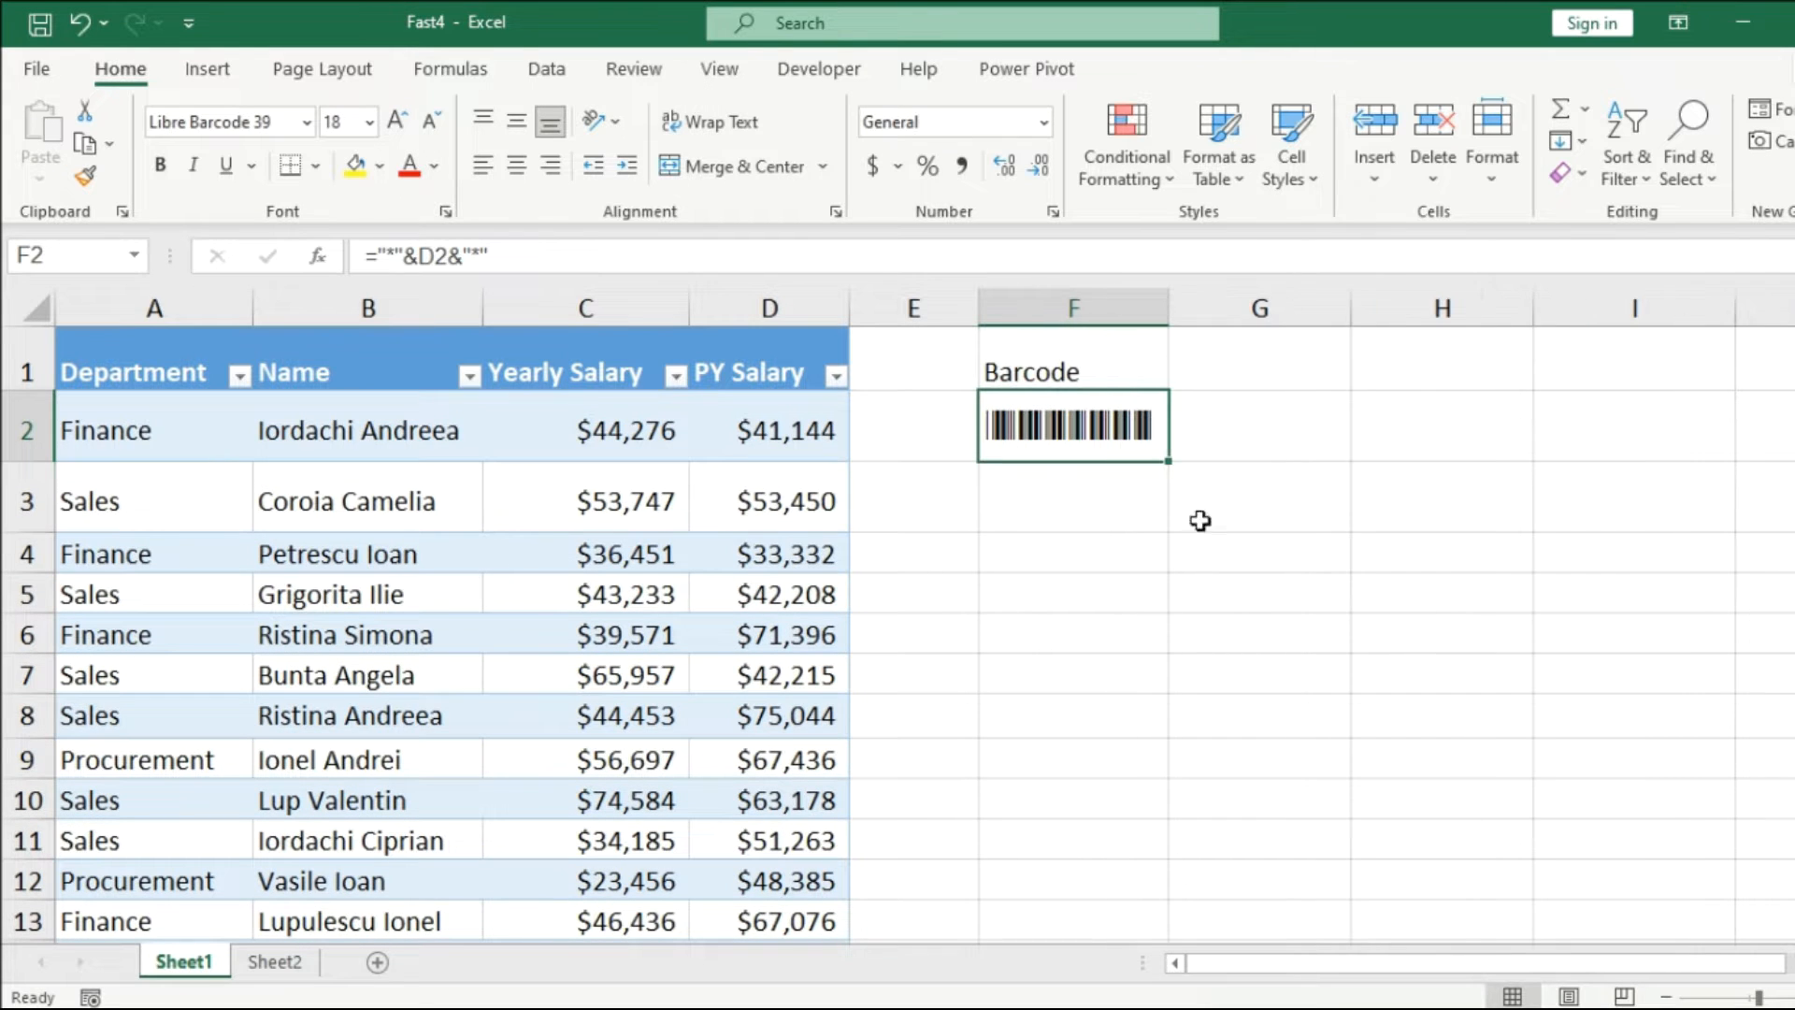
- Fill the barcode formula from F2 down to F14 for the remaining table rows
{"action": "left_click", "coordinate": [1141, 554]}
{"action": "key", "text": "Up"}
{"action": "key", "text": "Up"}
{"action": "left_click_drag", "start_coordinate": [1172, 463], "coordinate": [1135, 838]}
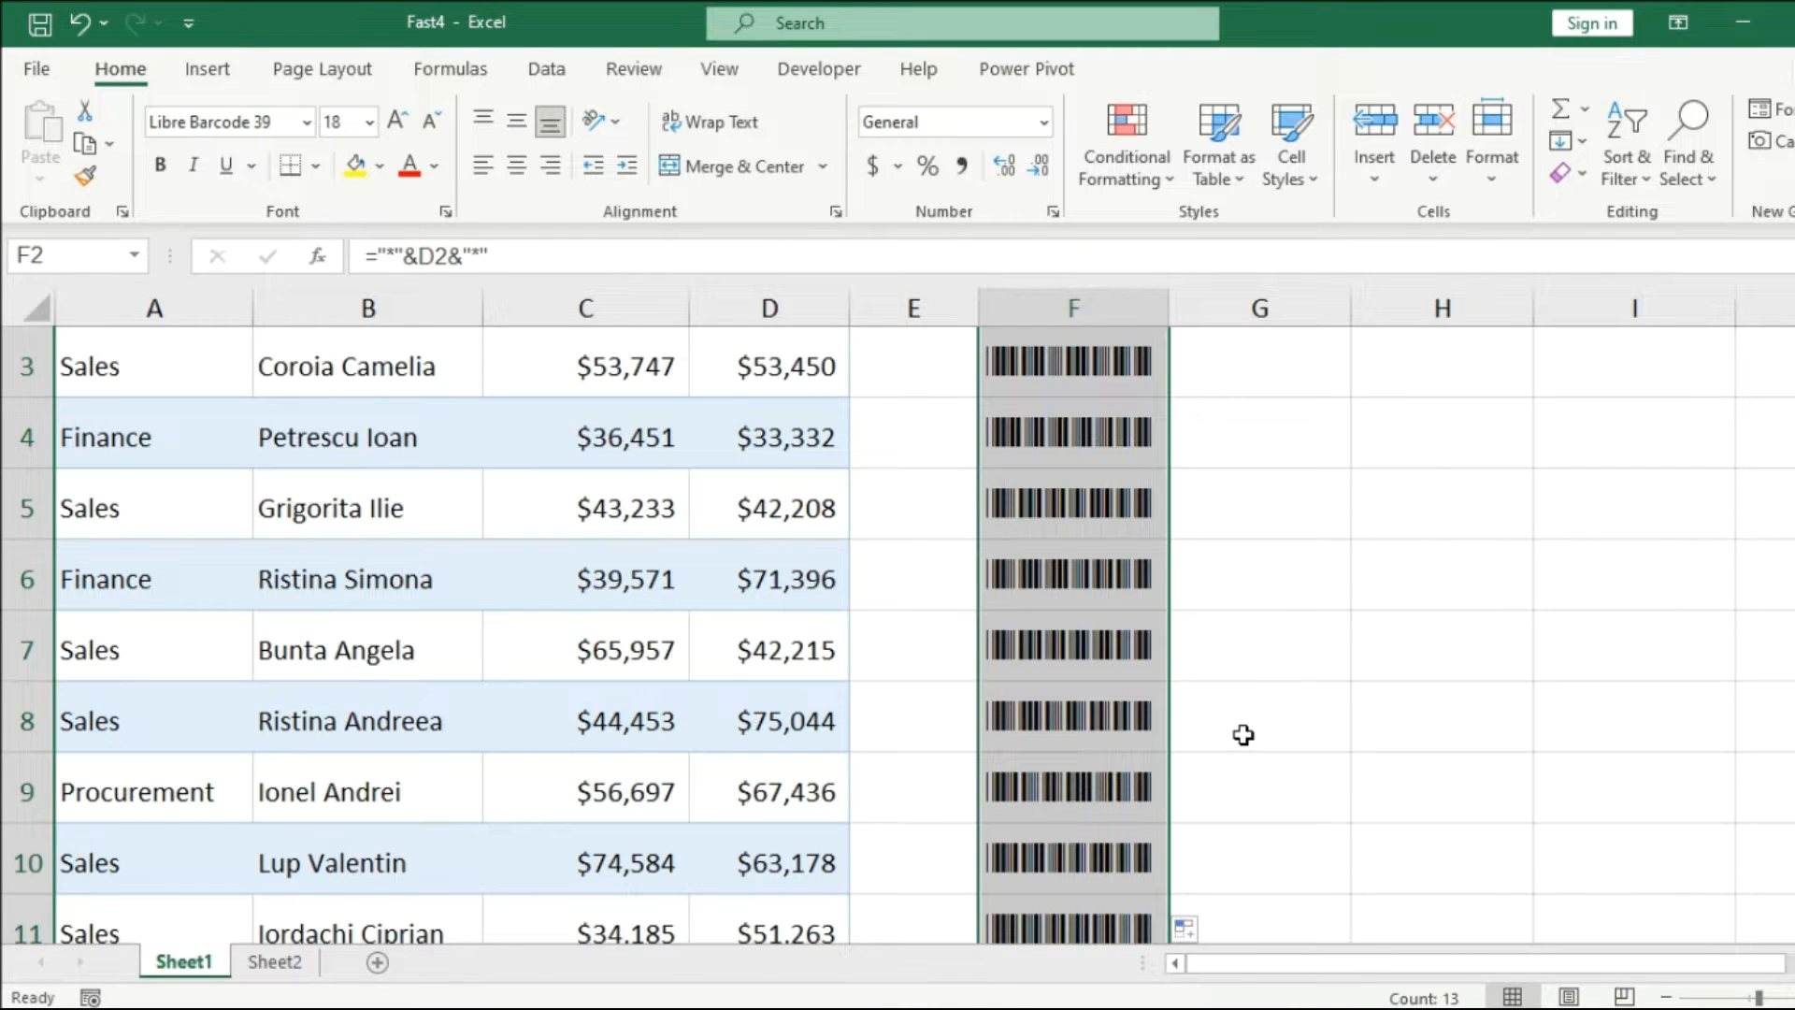
{"action": "scroll", "coordinate": [1243, 735], "scroll_direction": "up", "scroll_amount": 1}
{"action": "left_click", "coordinate": [1297, 616]}
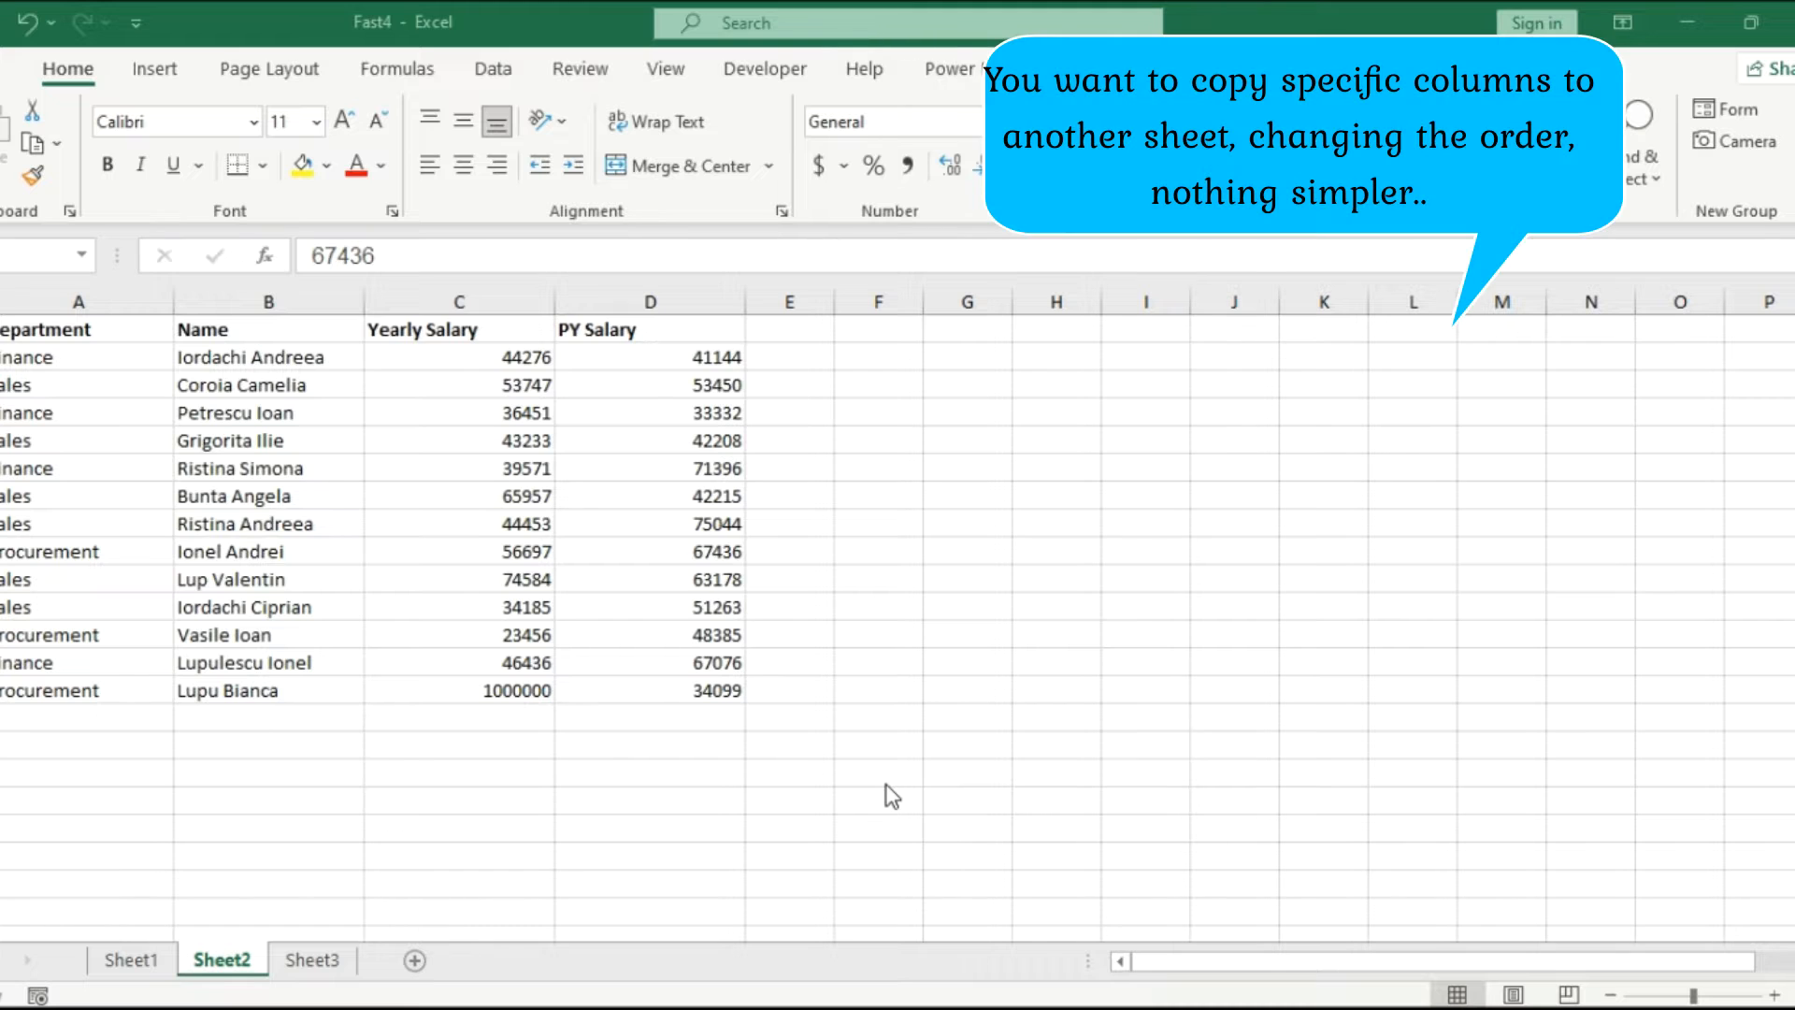
- On Sheet2, enter the column order numbers 4, 3, 1 and 2 in cells A15 to D15 below the data
{"action": "left_click", "coordinate": [664, 720]}
{"action": "left_click", "coordinate": [504, 721]}
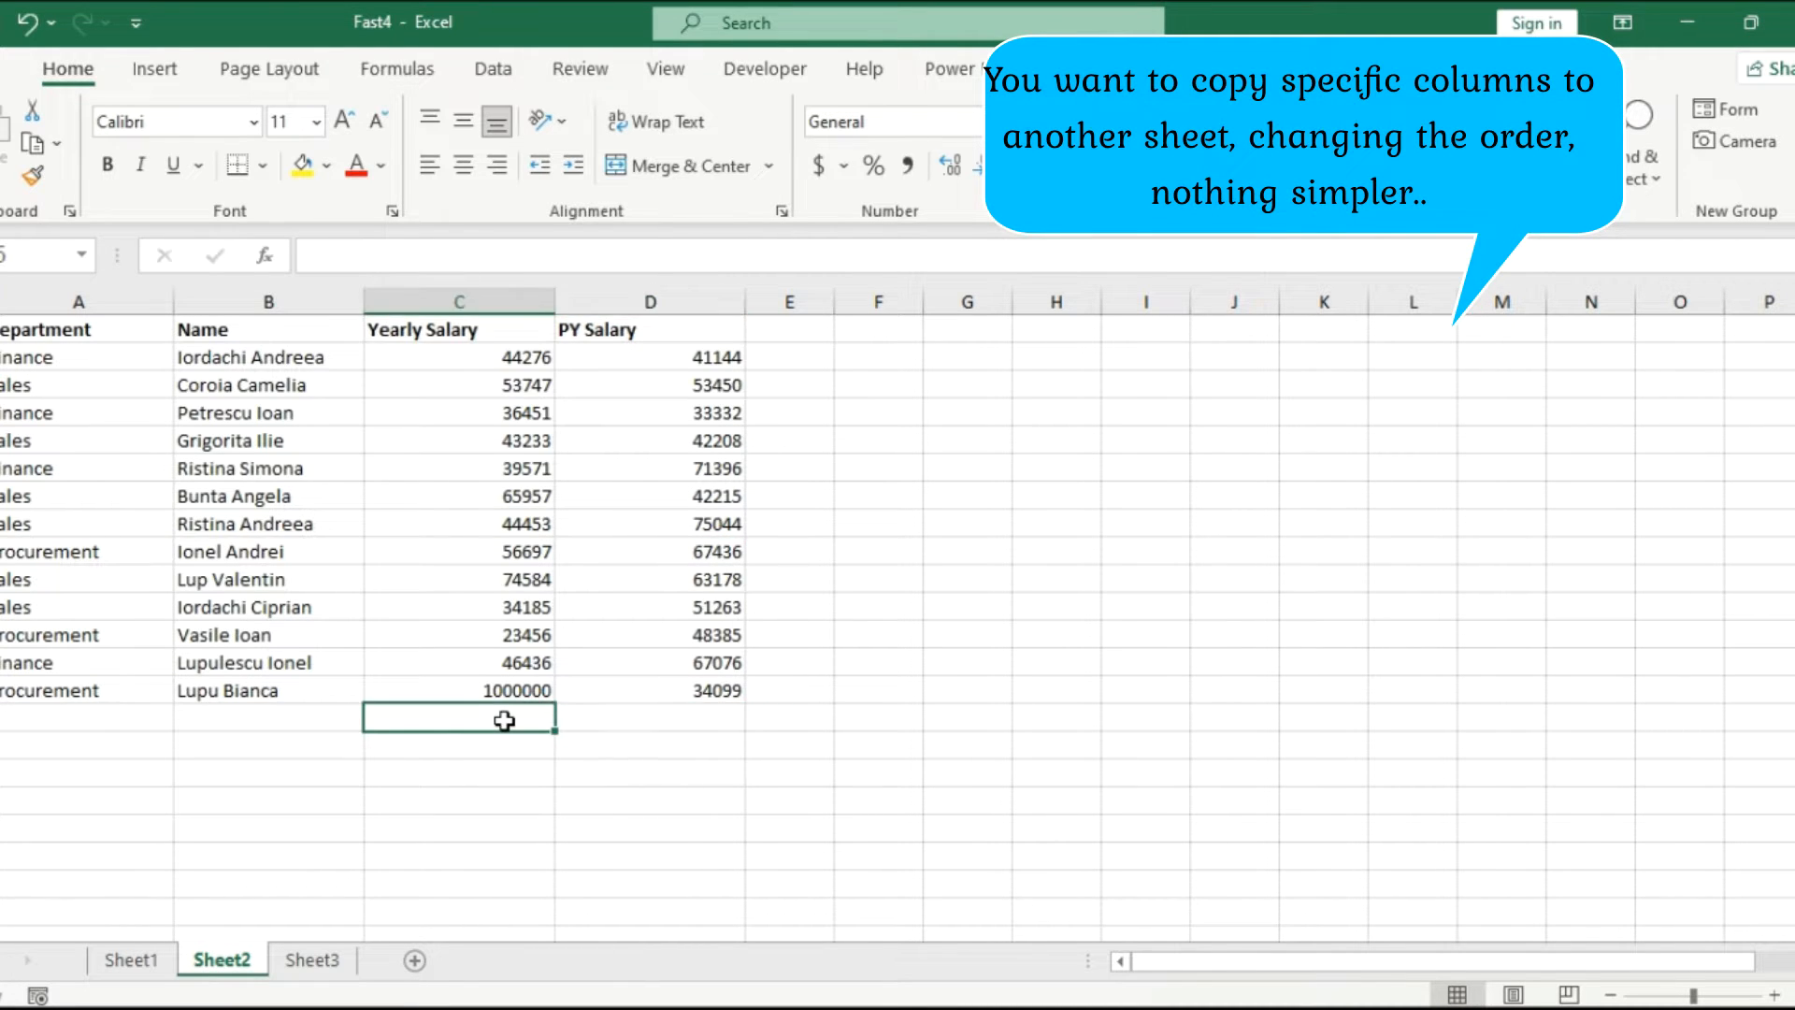
{"action": "type", "text": "1"}
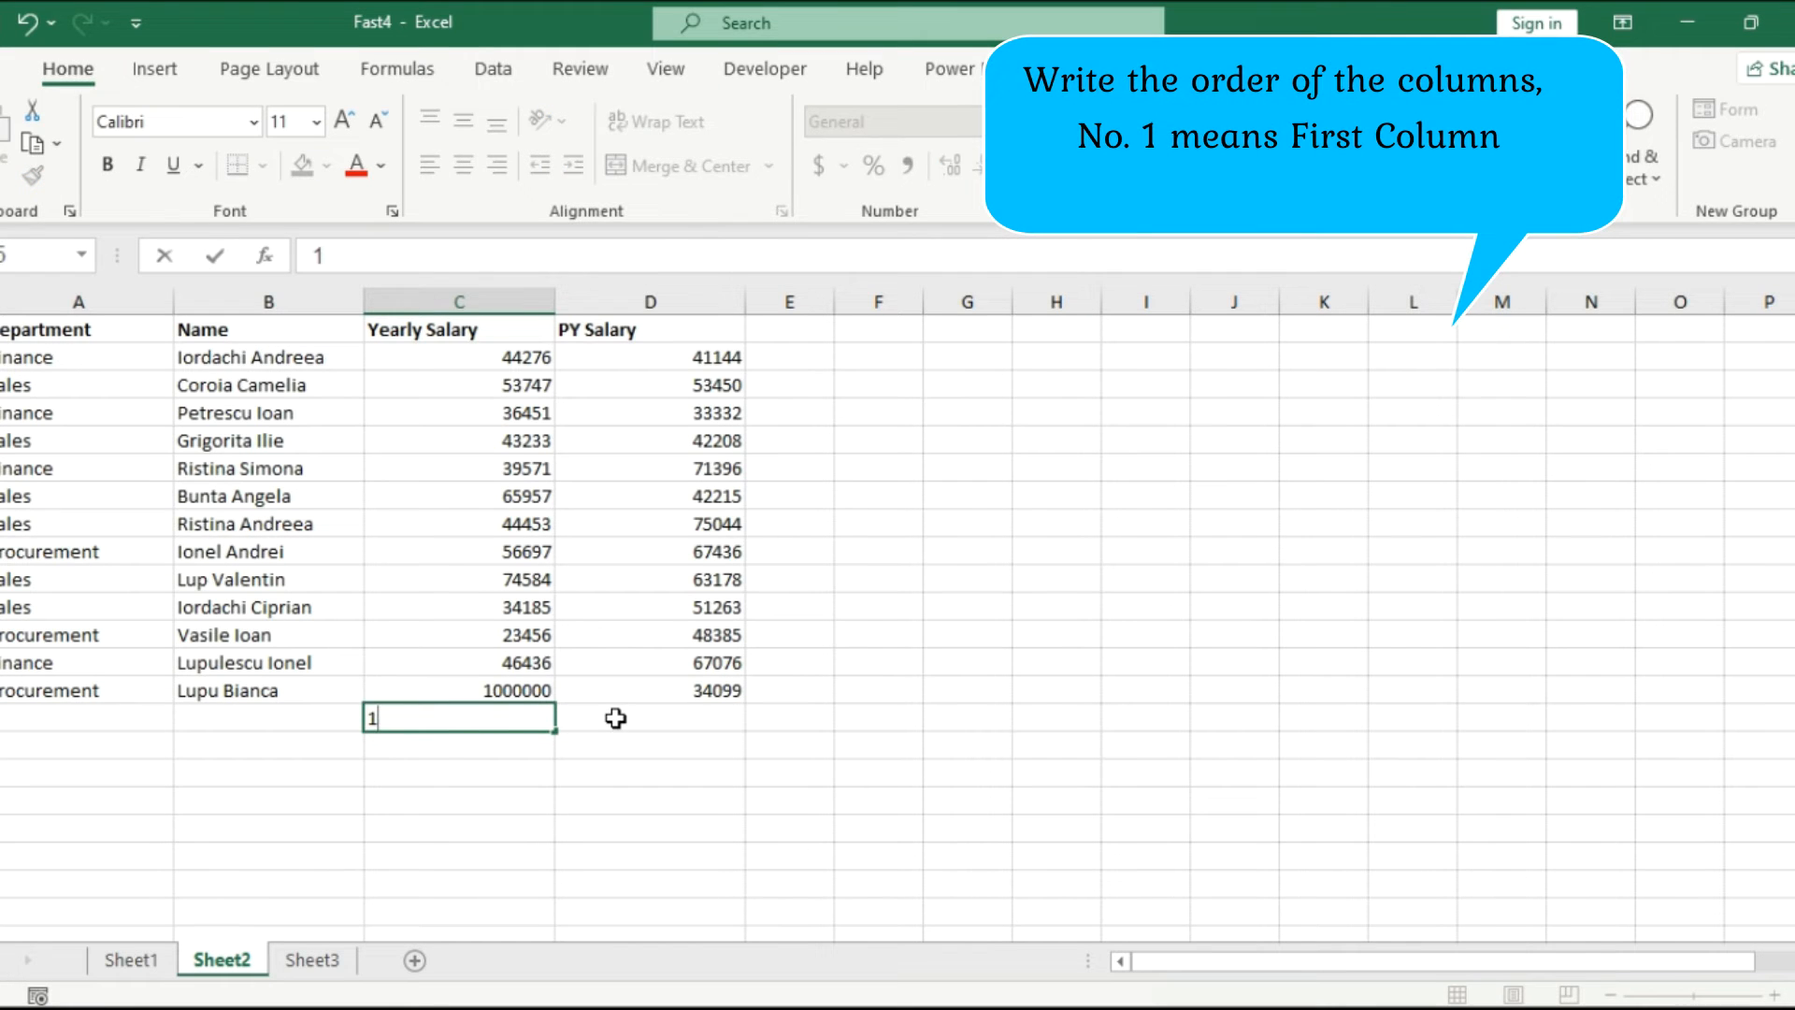
{"action": "key", "text": "Tab"}
{"action": "type", "text": "2"}
{"action": "left_click", "coordinate": [284, 719]}
{"action": "type", "text": "3"}
{"action": "left_click", "coordinate": [118, 718]}
{"action": "type", "text": "4"}
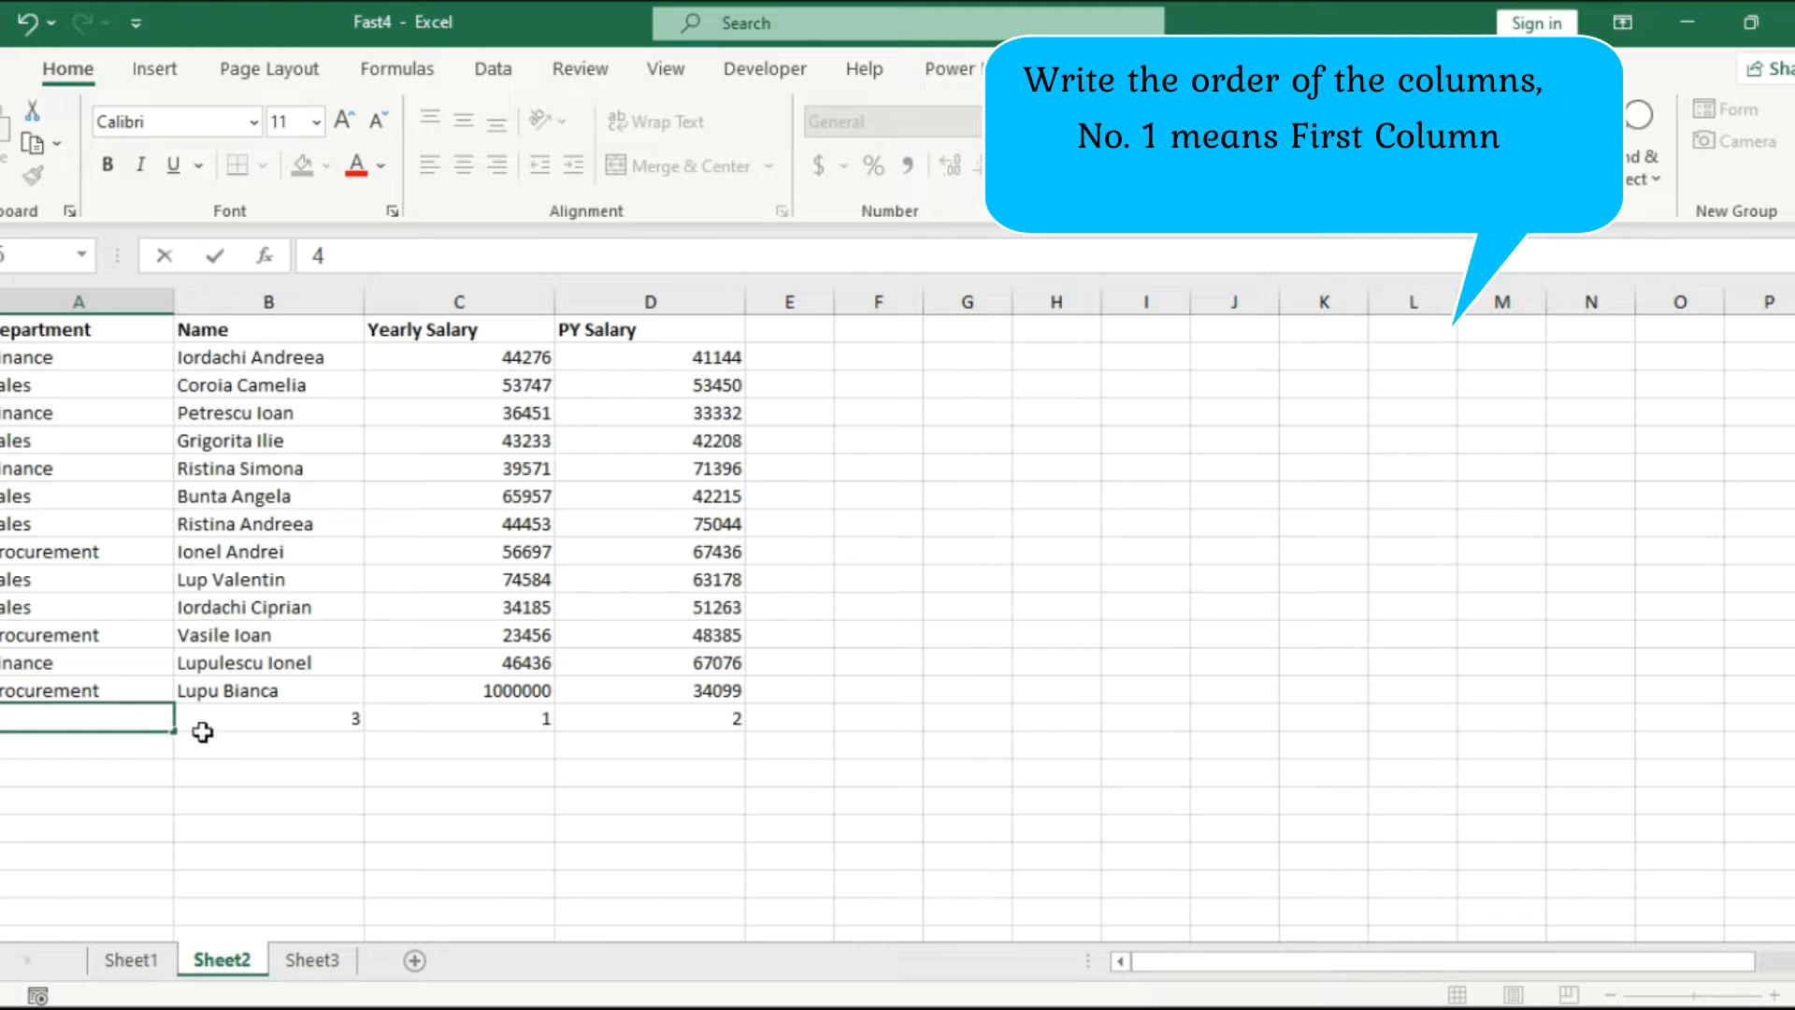
{"action": "left_click", "coordinate": [237, 746]}
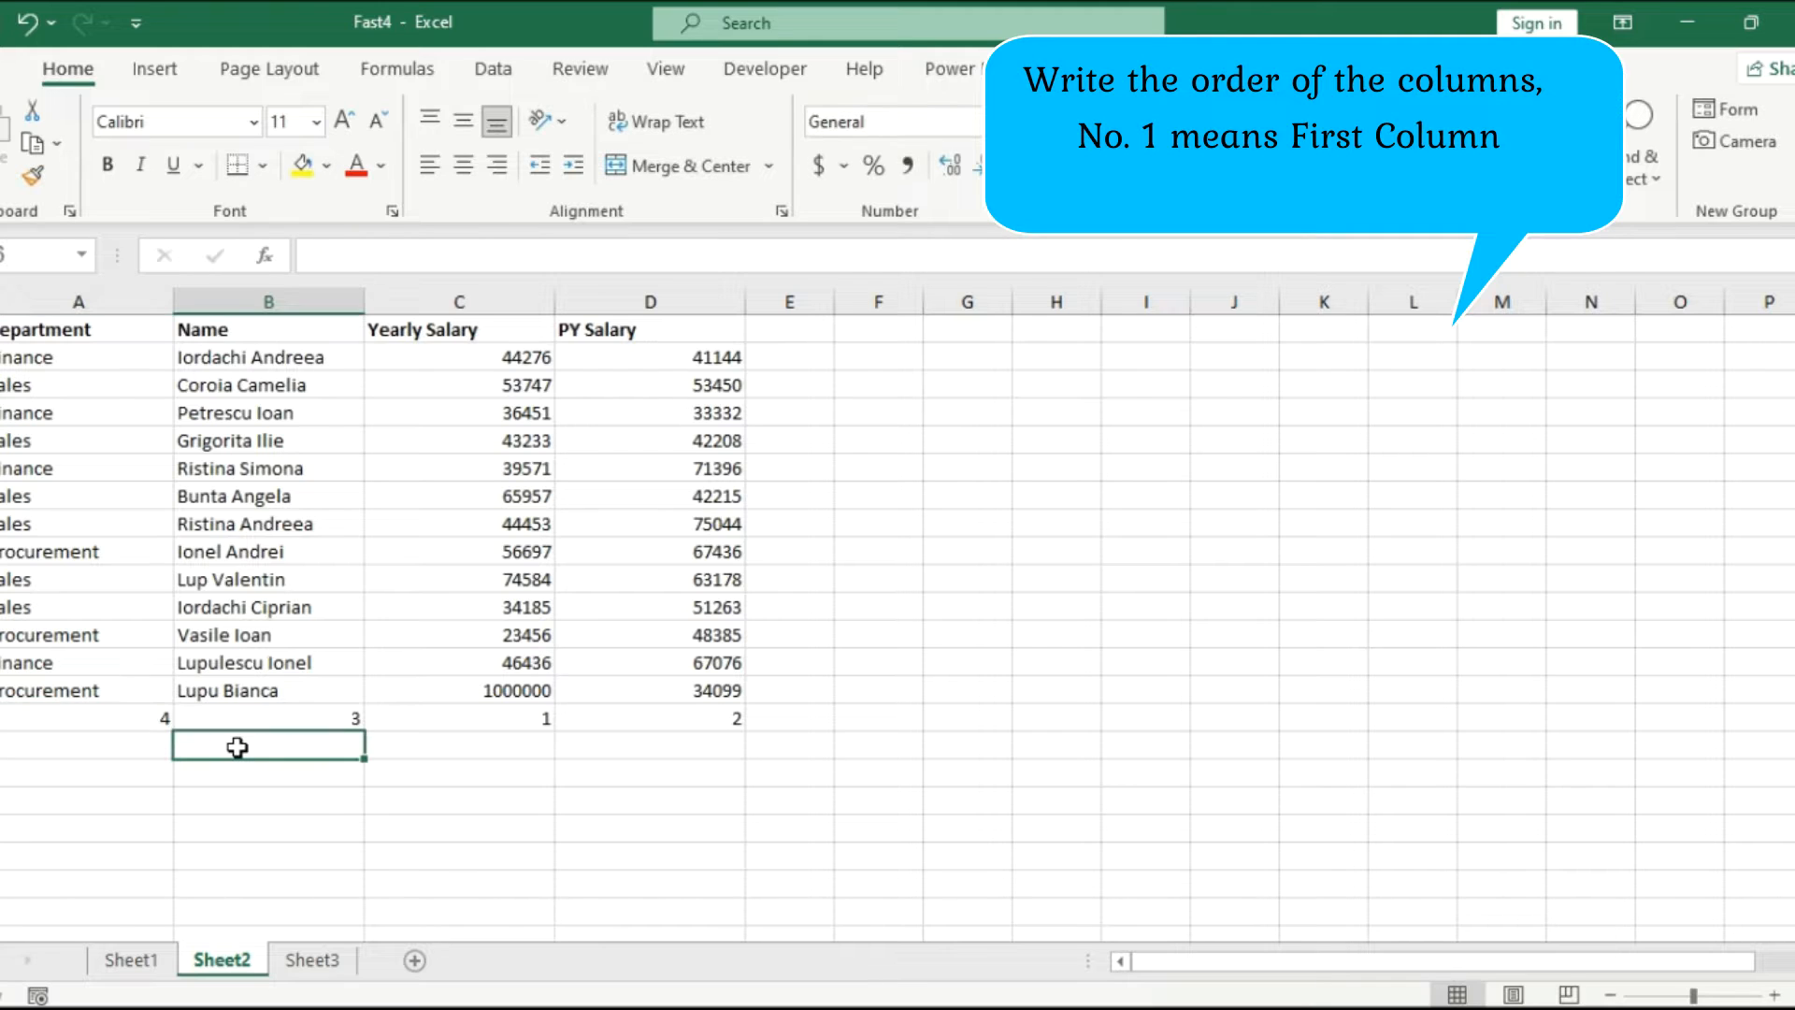
- In cell A1 of Sheet3, enter the formula =SORTBY(Sheet2!A1:D14,Sheet2!A15:D15)
{"action": "left_click", "coordinate": [335, 958]}
{"action": "left_click", "coordinate": [112, 353]}
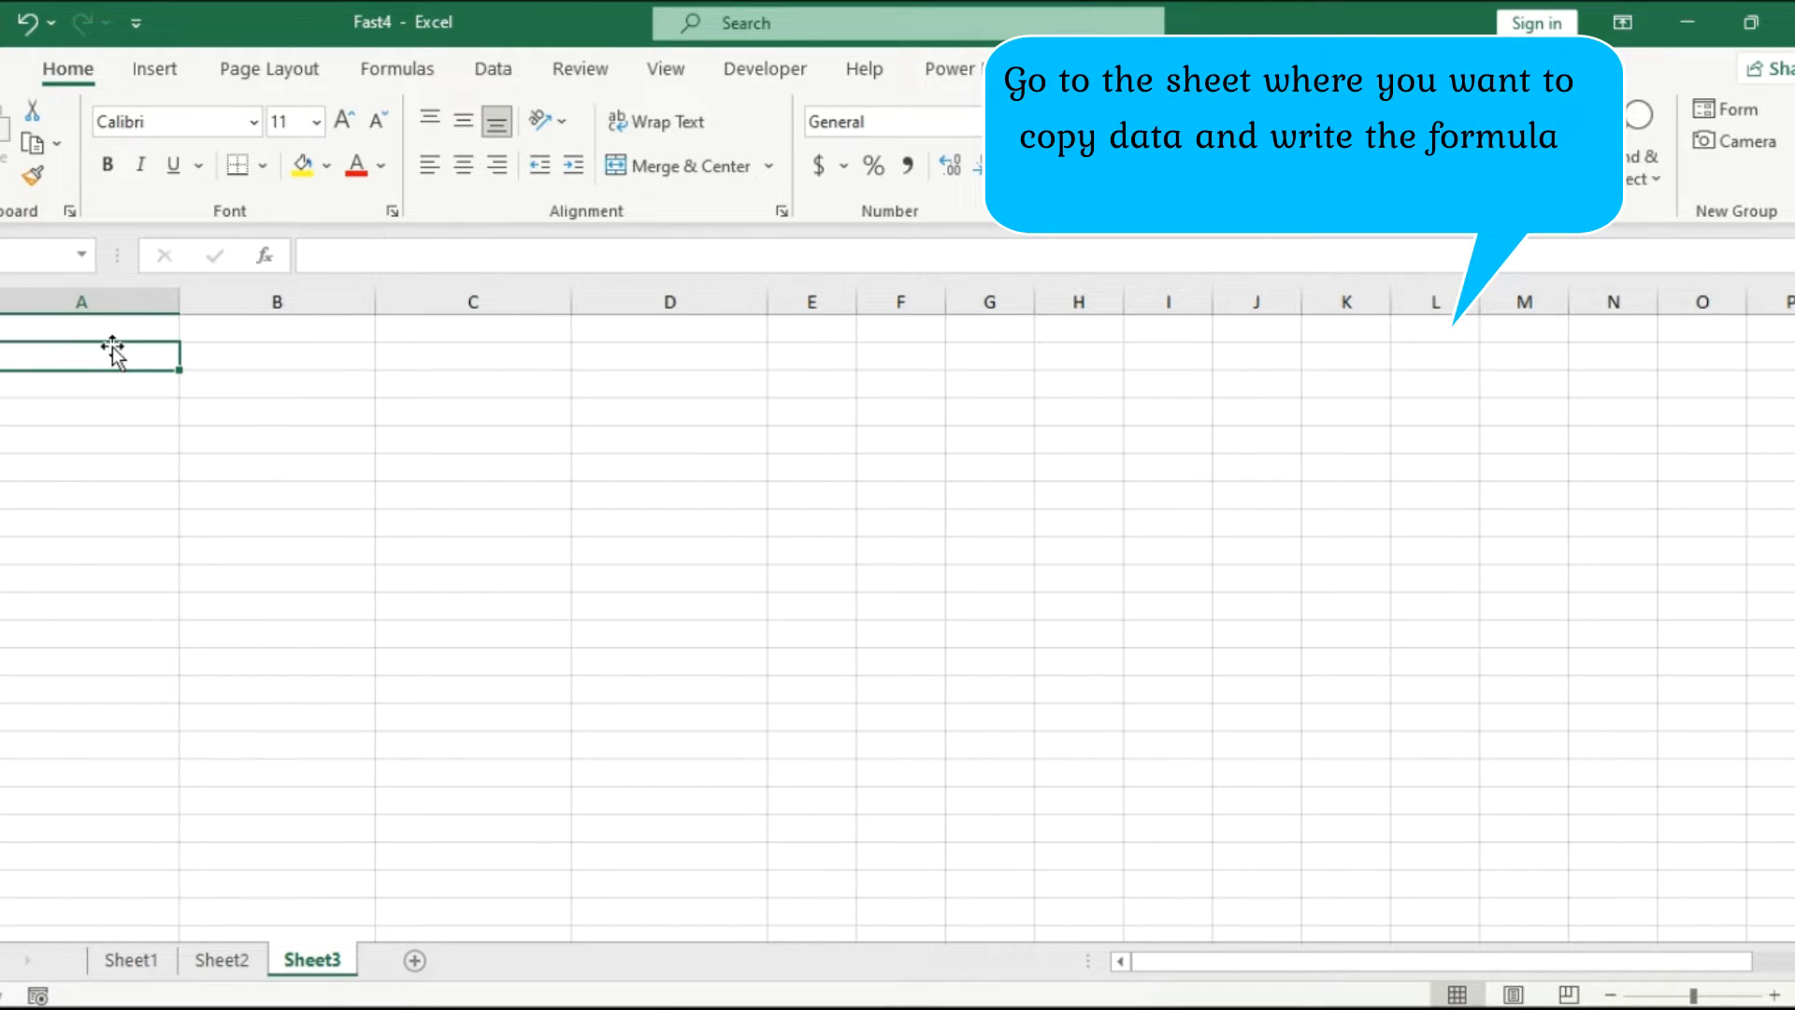
{"action": "left_click", "coordinate": [113, 325]}
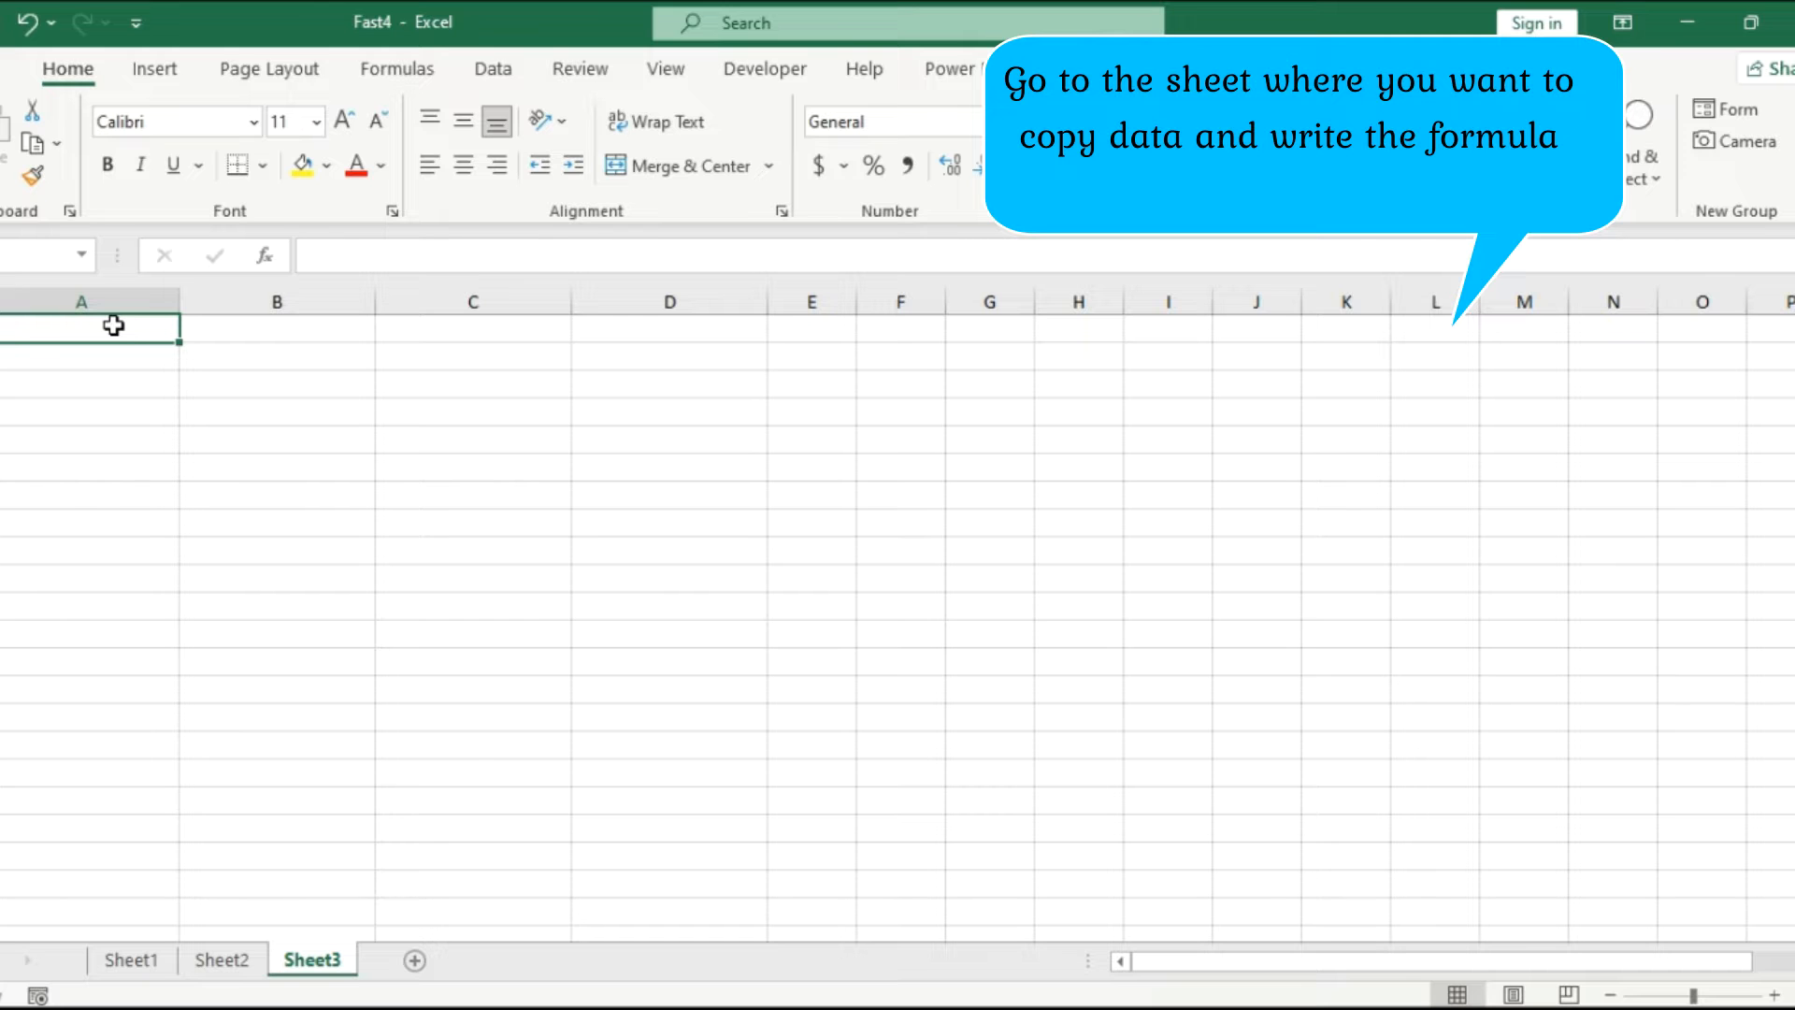
{"action": "type", "text": "=sor"}
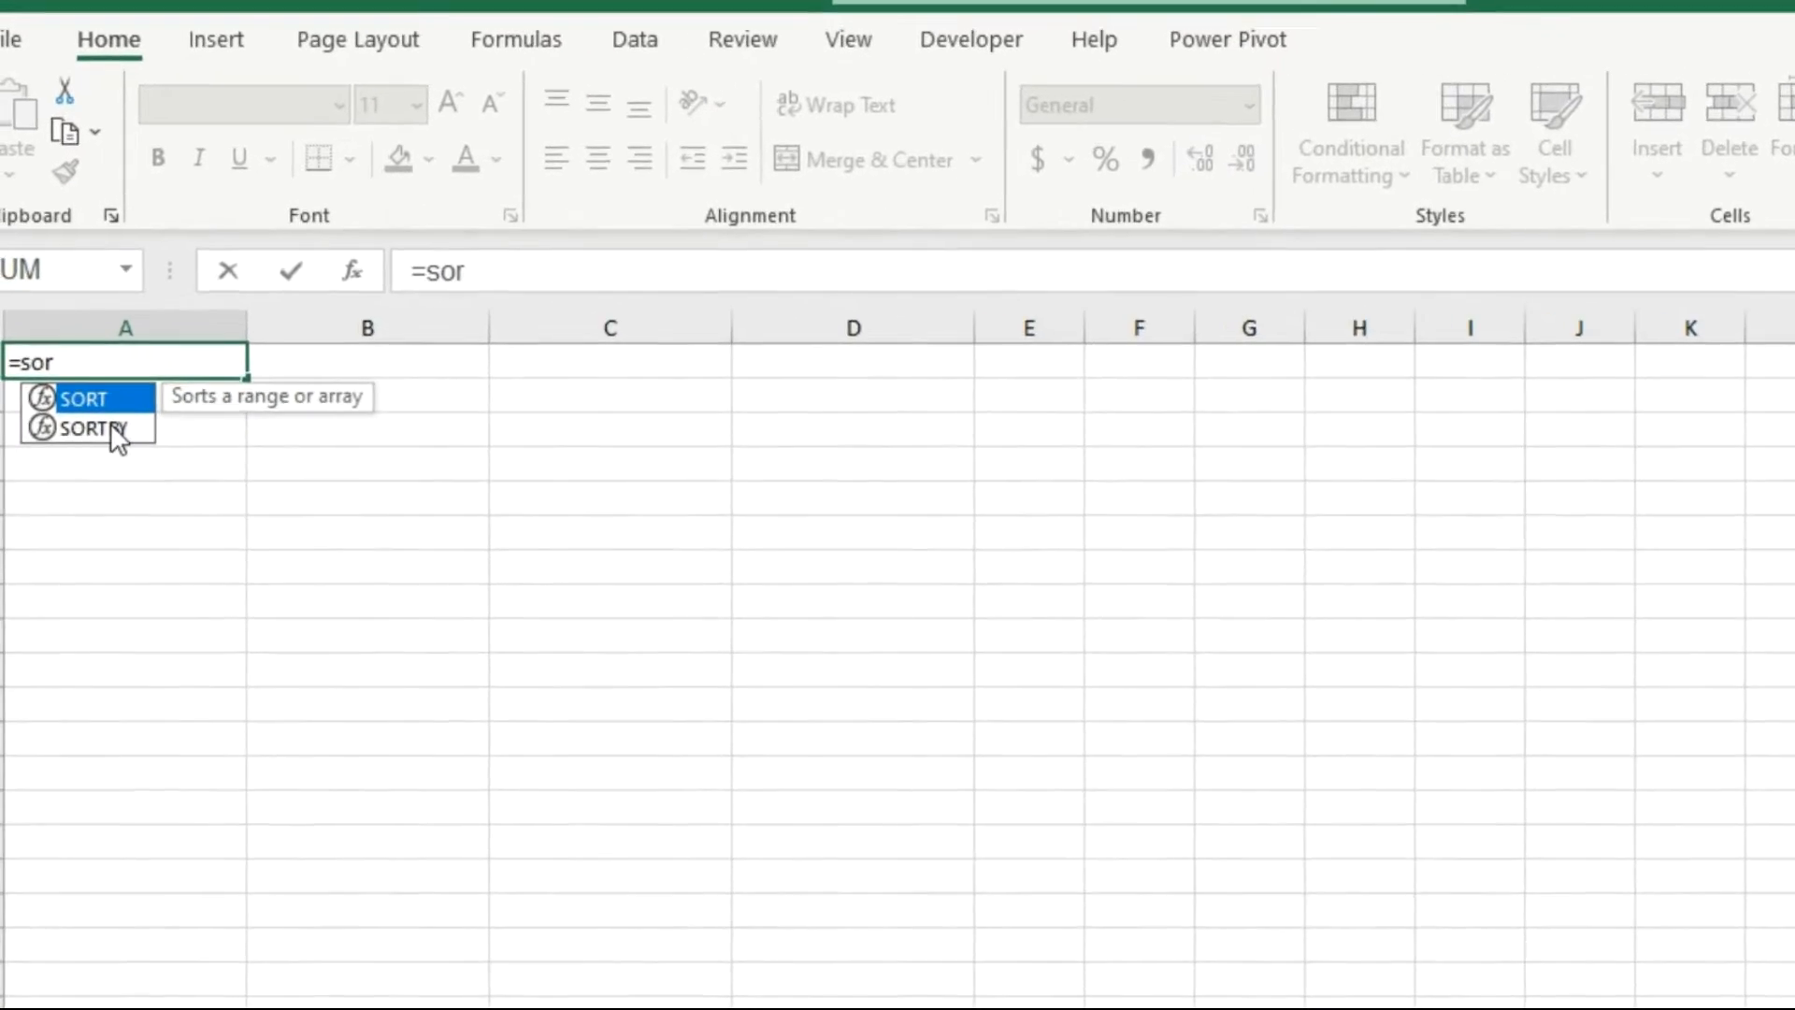
{"action": "left_click", "coordinate": [56, 382]}
{"action": "double_click", "coordinate": [56, 382]}
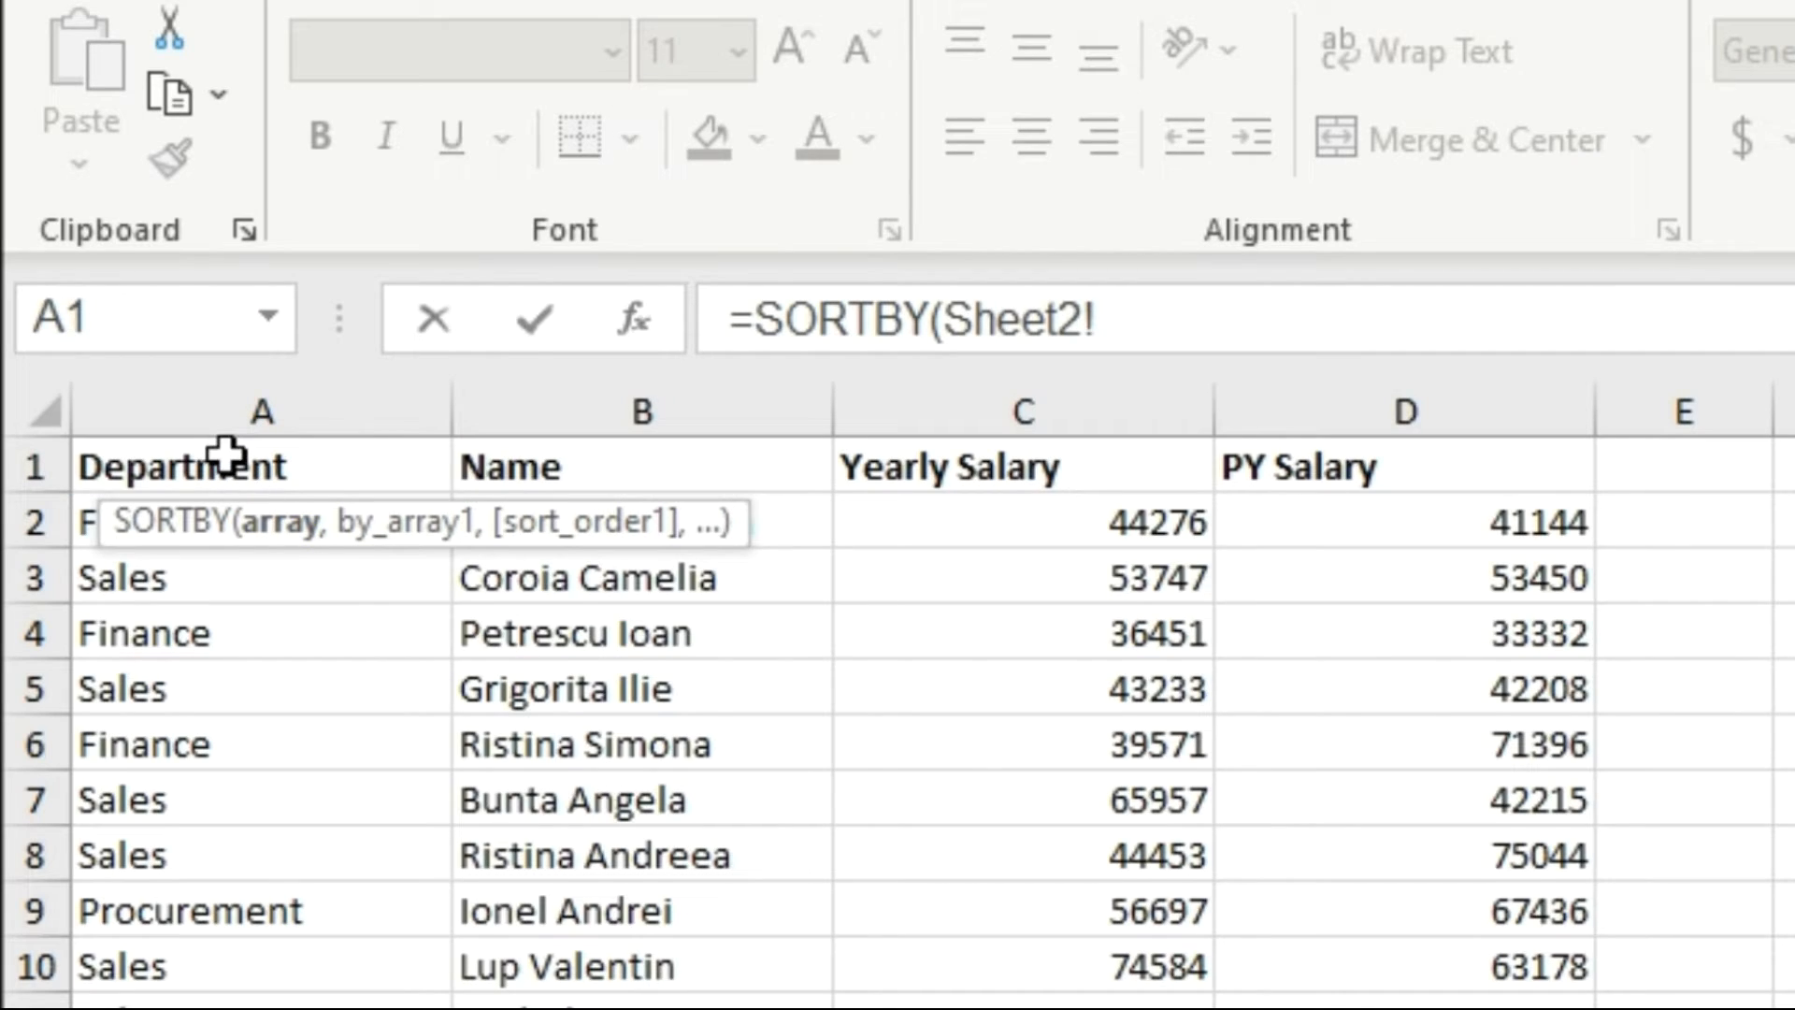
{"action": "left_click_drag", "start_coordinate": [224, 458], "coordinate": [1515, 1009]}
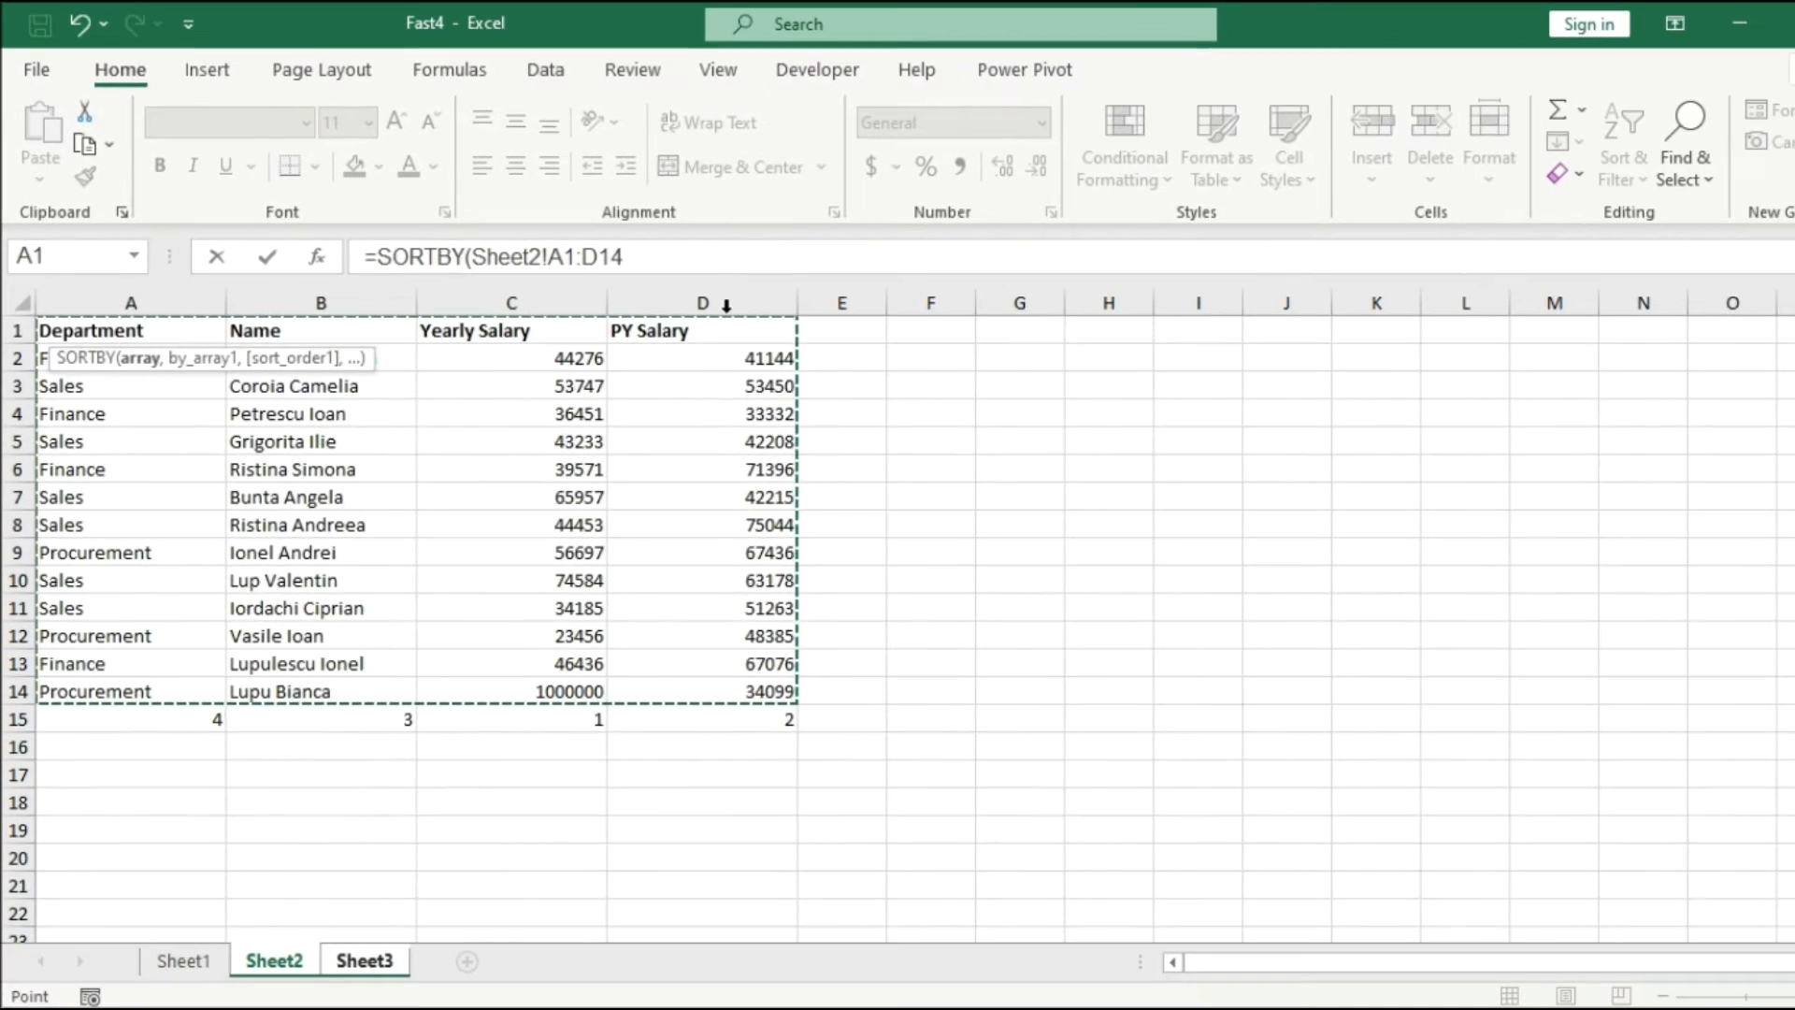
{"action": "left_click", "coordinate": [710, 269]}
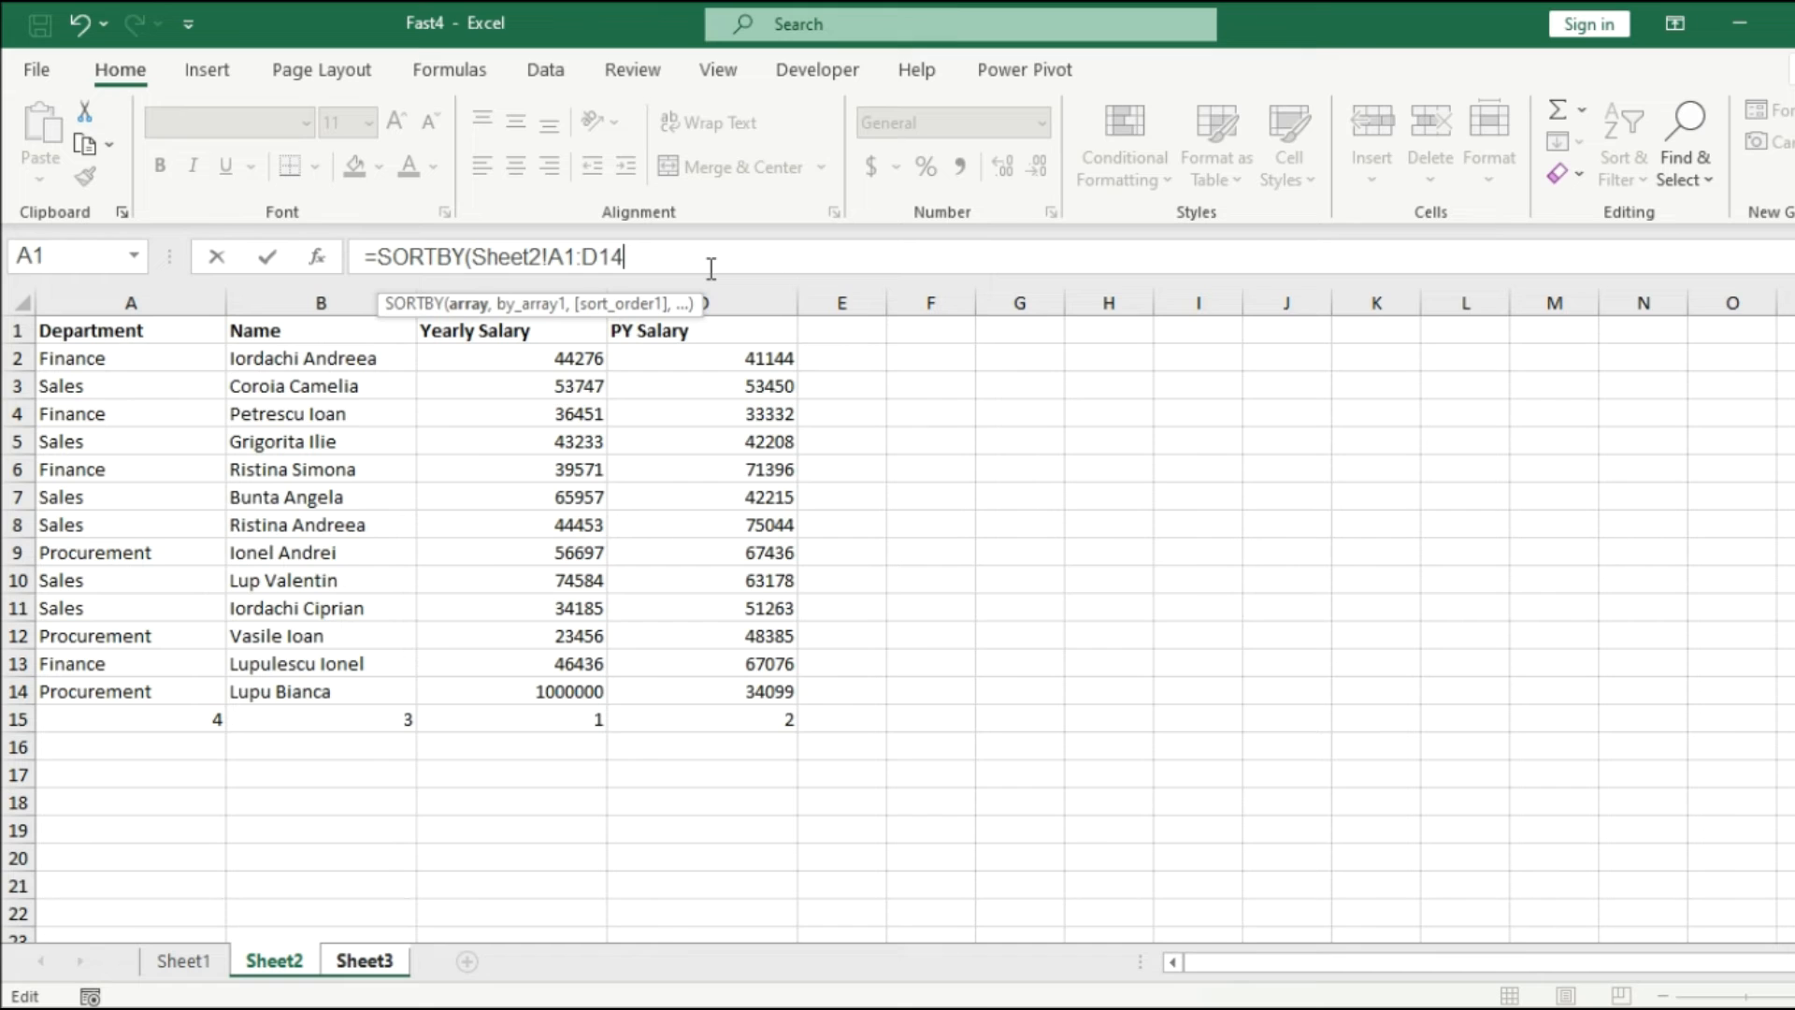
{"action": "type", "text": ","}
{"action": "left_click_drag", "start_coordinate": [161, 722], "coordinate": [528, 724]}
{"action": "left_click_drag", "start_coordinate": [689, 838], "coordinate": [888, 826]}
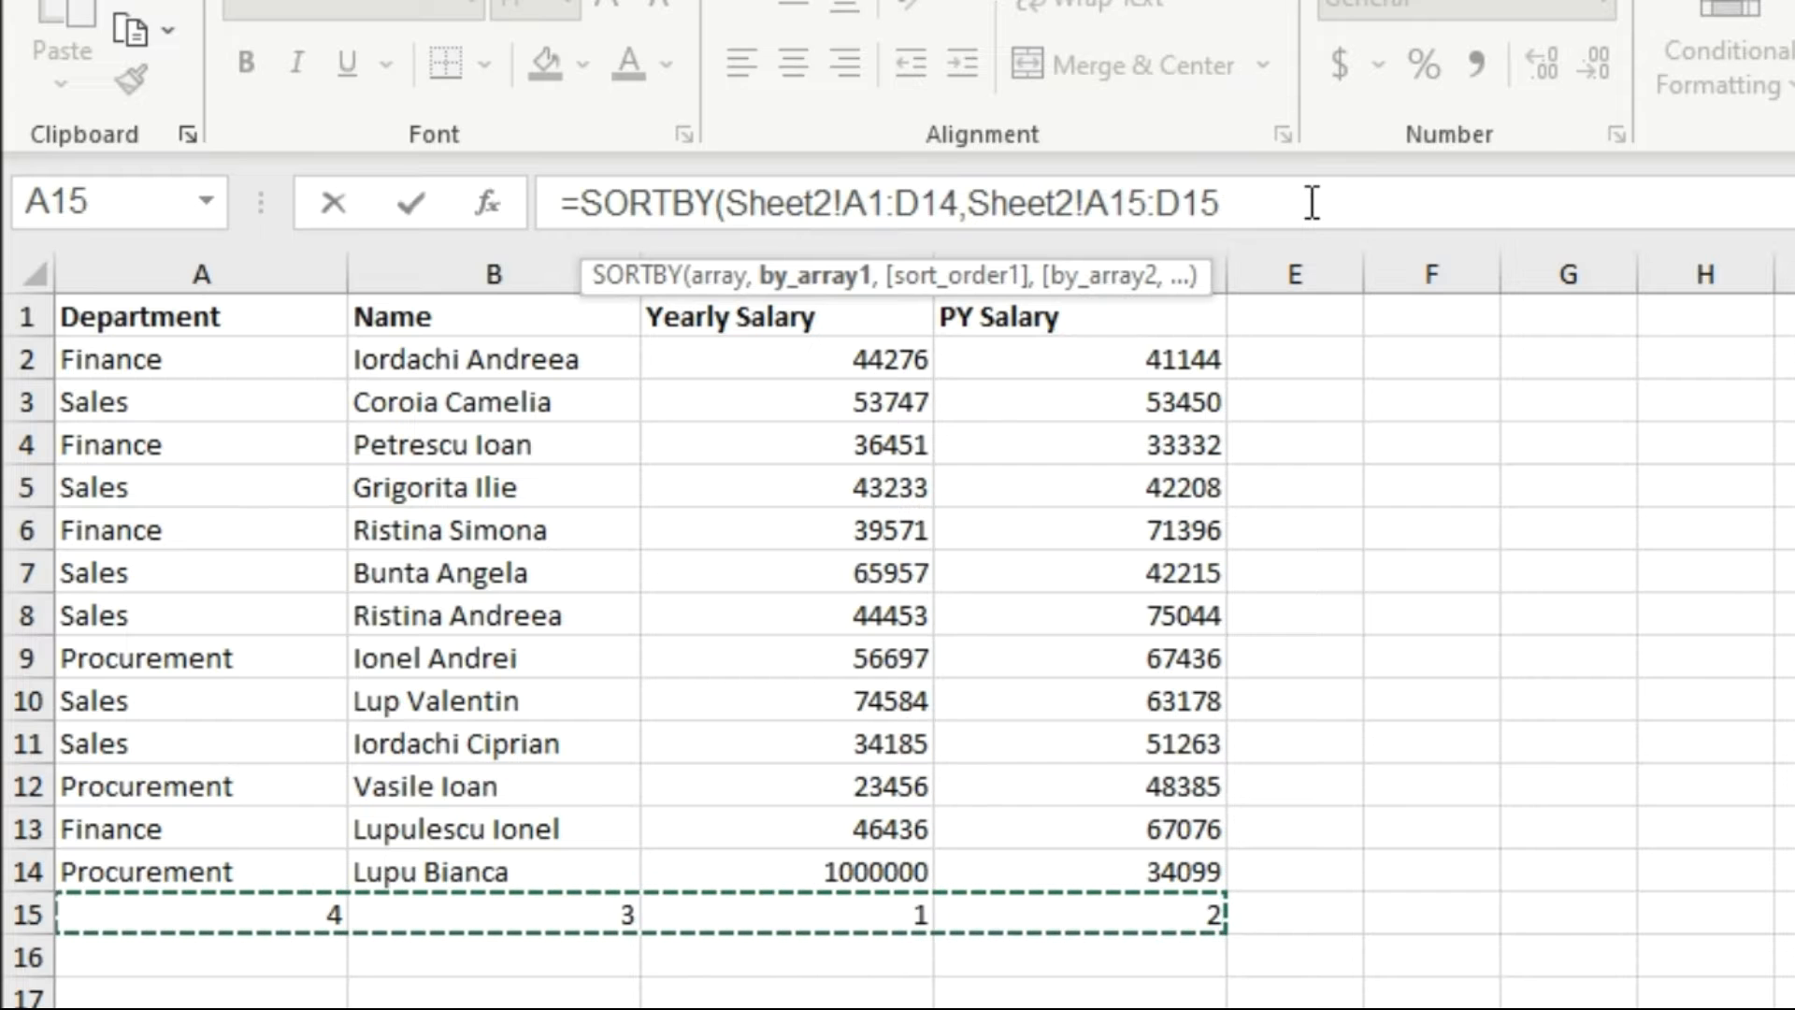
{"action": "type", "text": ")"}
{"action": "key", "text": "Return"}
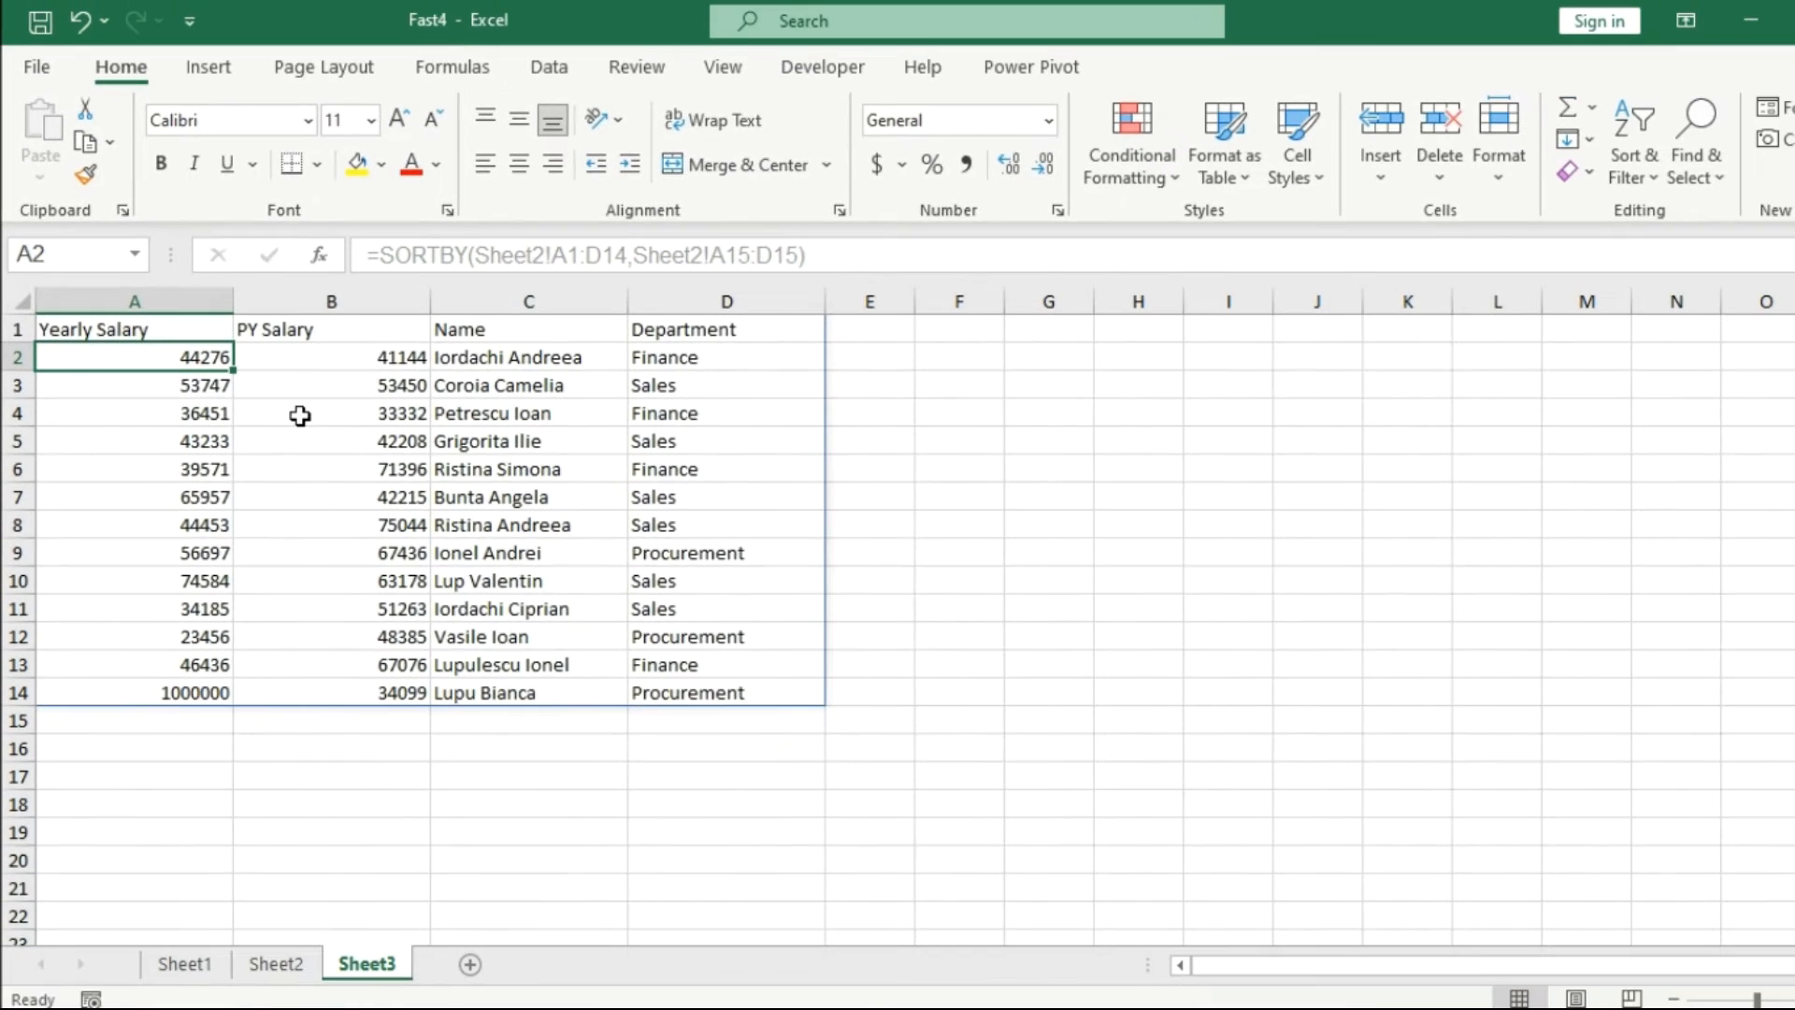
- Make the header row A1:D1 on Sheet3 bold
{"action": "left_click_drag", "start_coordinate": [155, 331], "coordinate": [705, 297]}
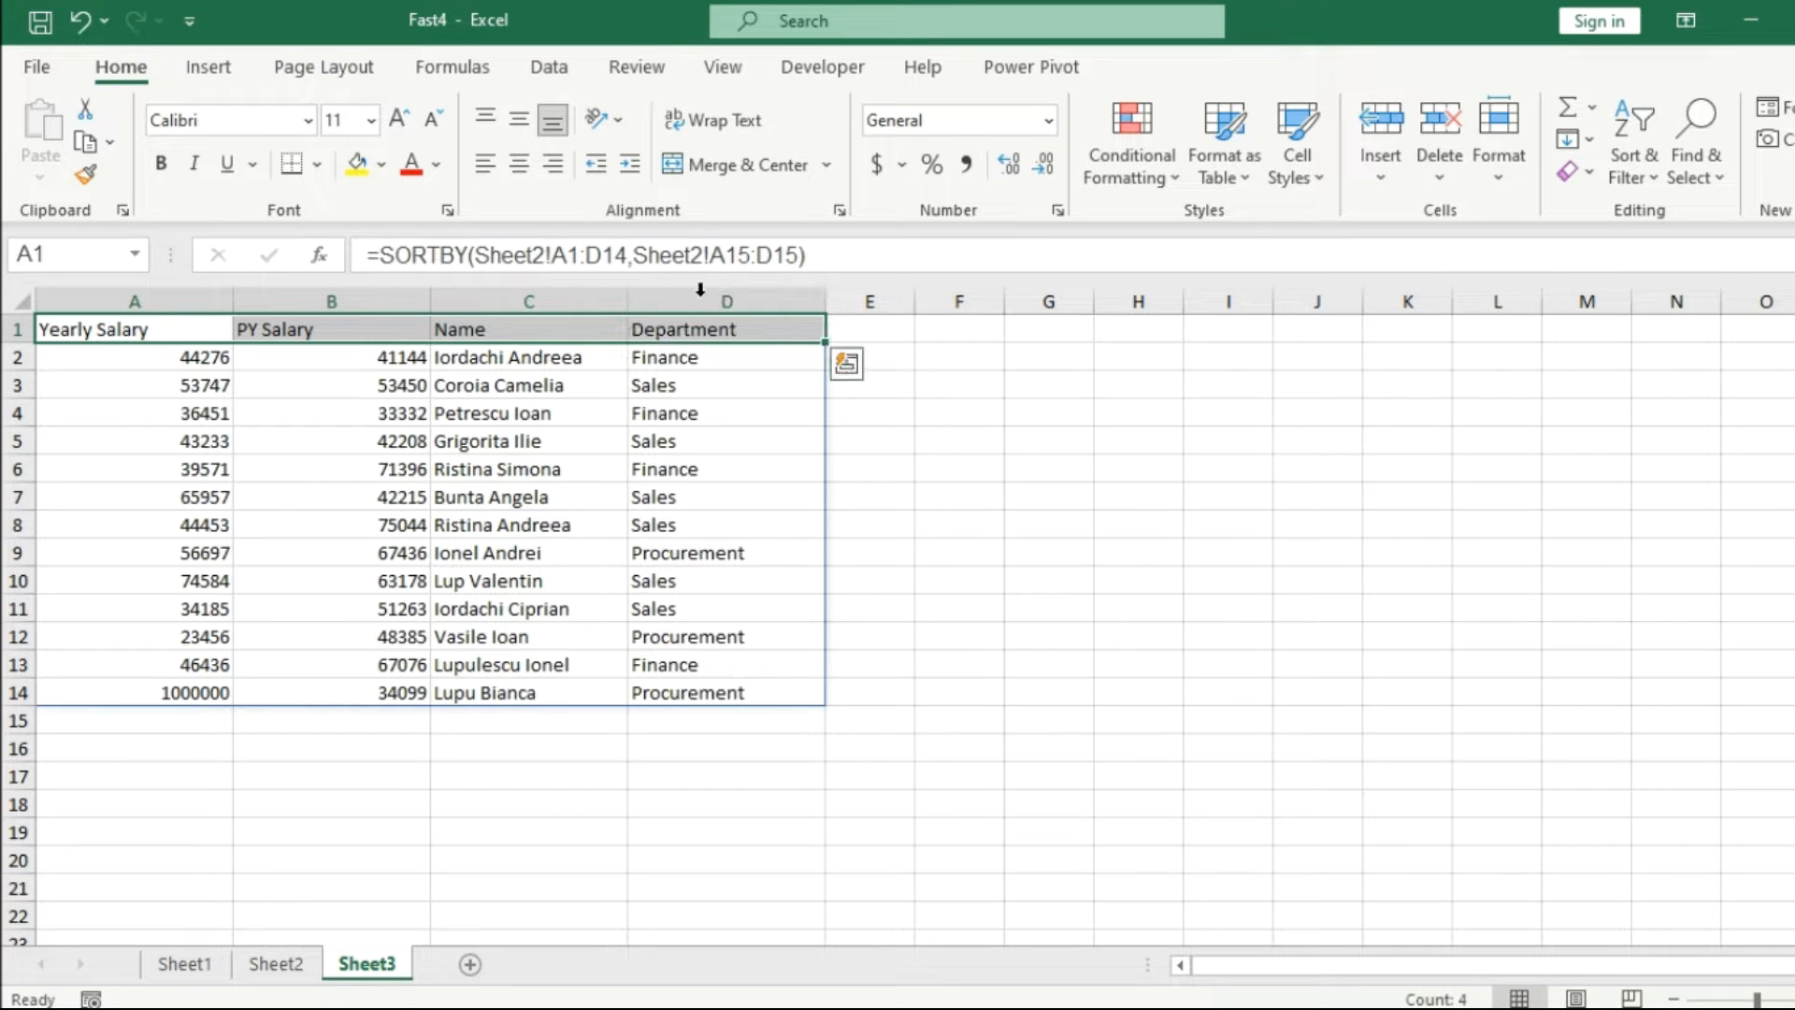
{"action": "left_click", "coordinate": [160, 163]}
{"action": "left_click", "coordinate": [1103, 479]}
- Compare the reordered columns on Sheet3 with the source table on Sheet2
{"action": "left_click", "coordinate": [517, 357]}
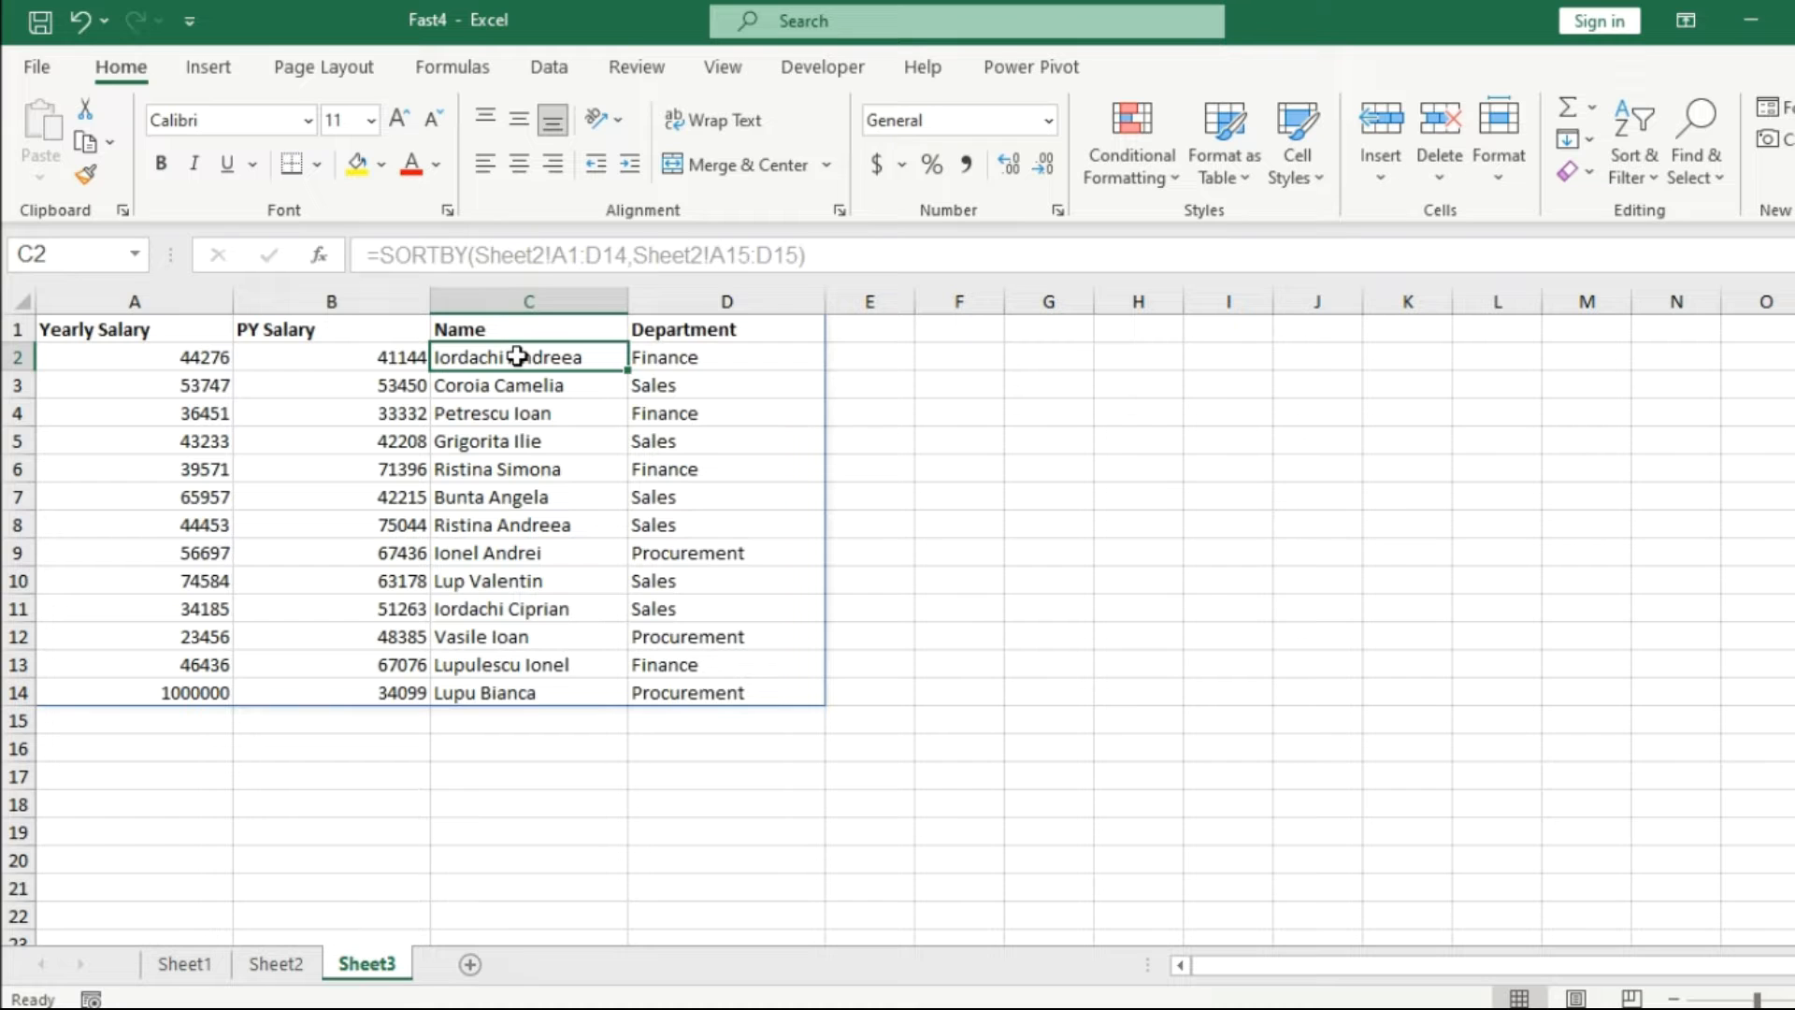
{"action": "left_click", "coordinate": [703, 353]}
{"action": "left_click", "coordinate": [292, 970]}
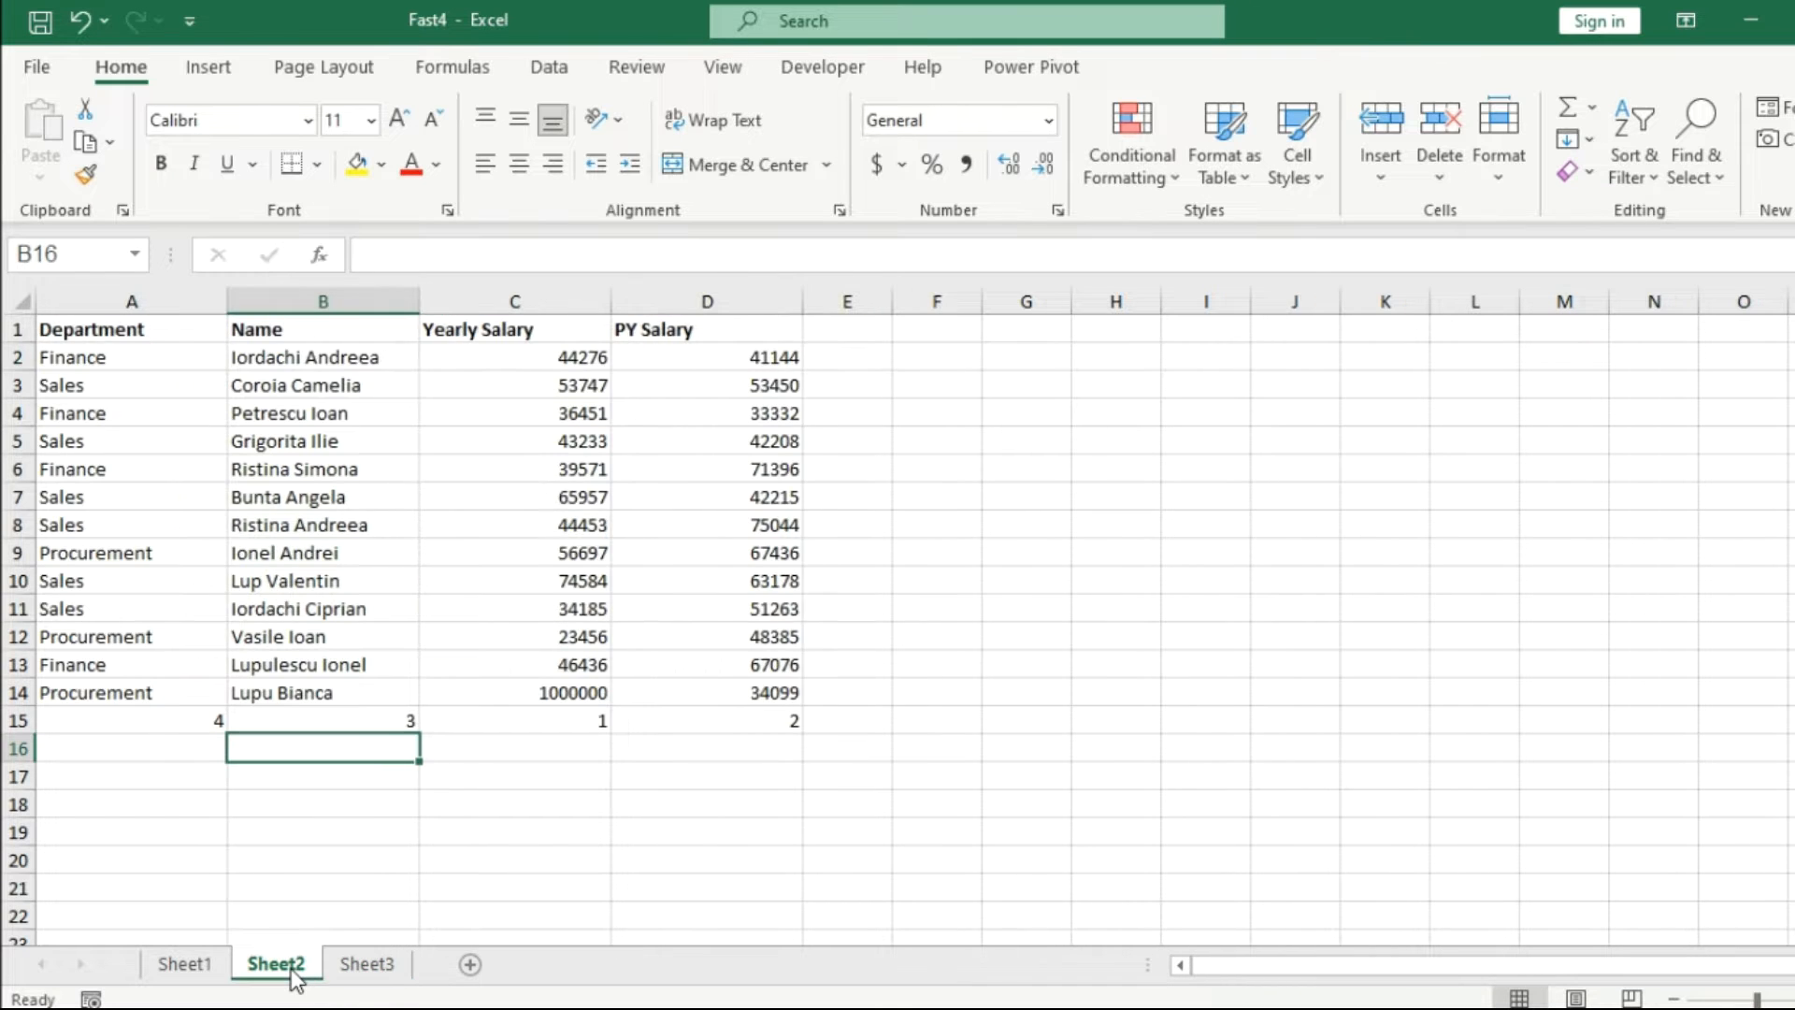
{"action": "left_click", "coordinate": [278, 496]}
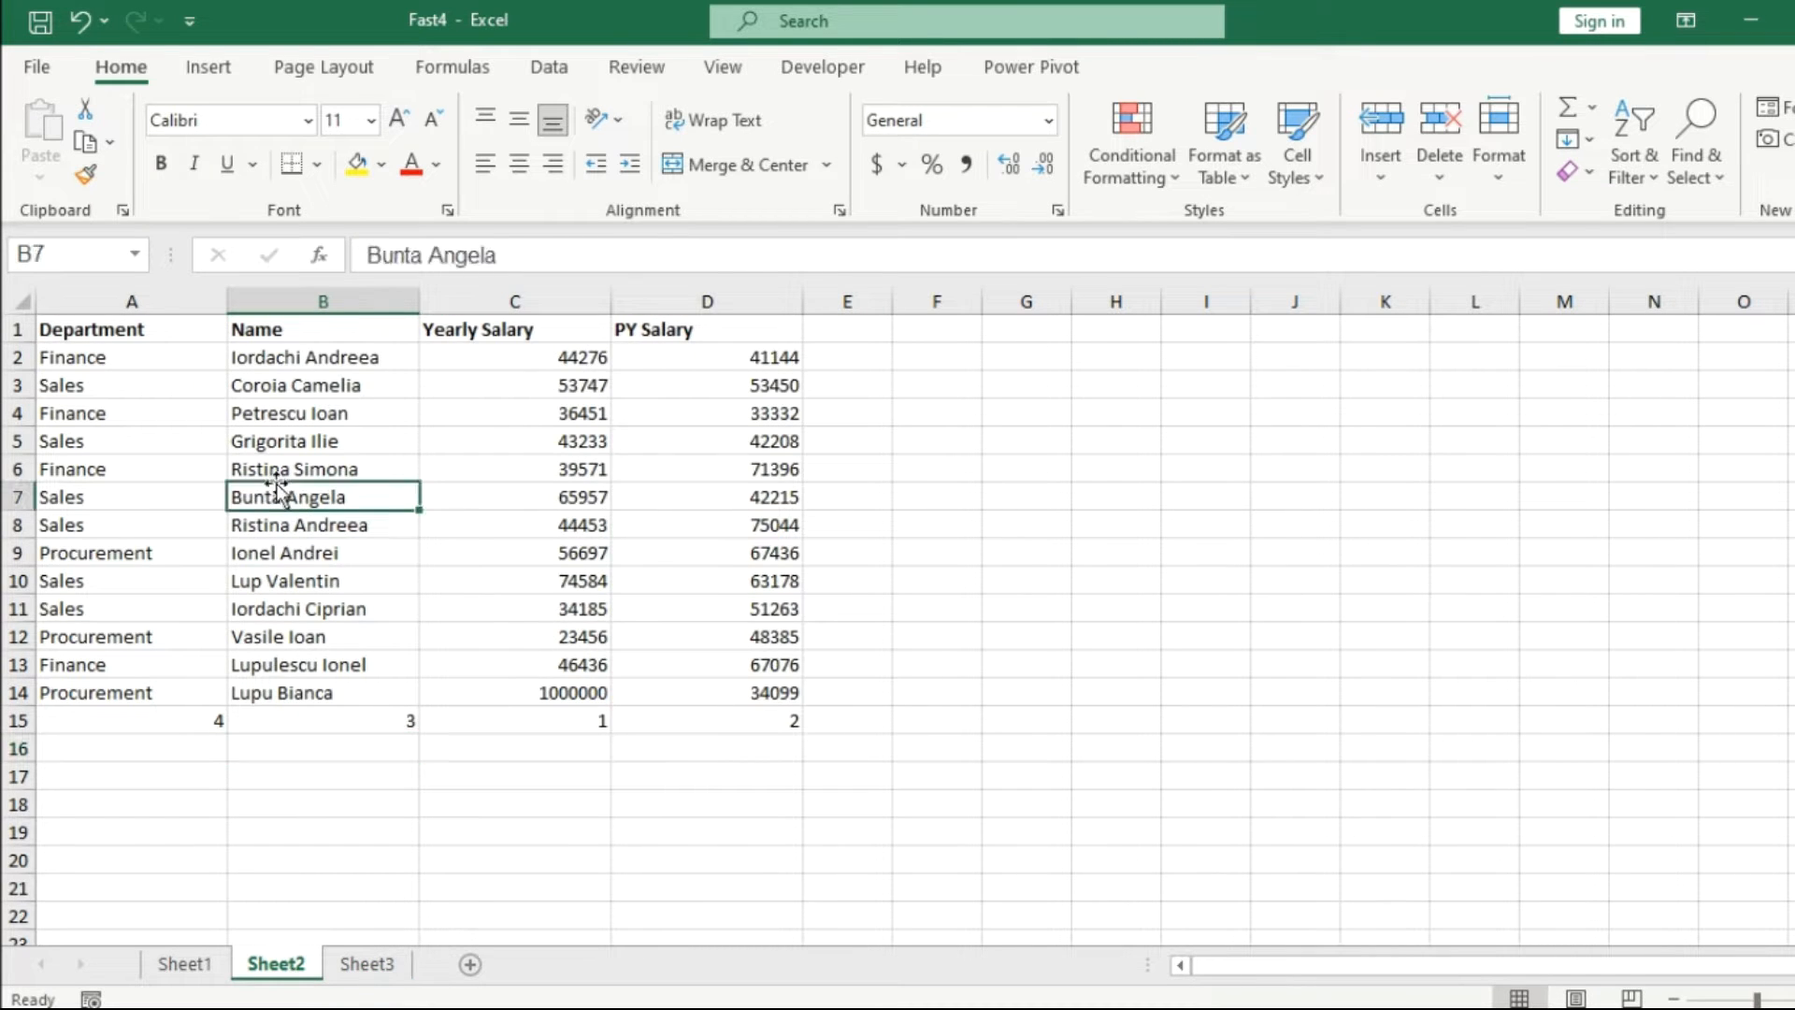
{"action": "left_click", "coordinate": [551, 419]}
{"action": "left_click", "coordinate": [678, 439]}
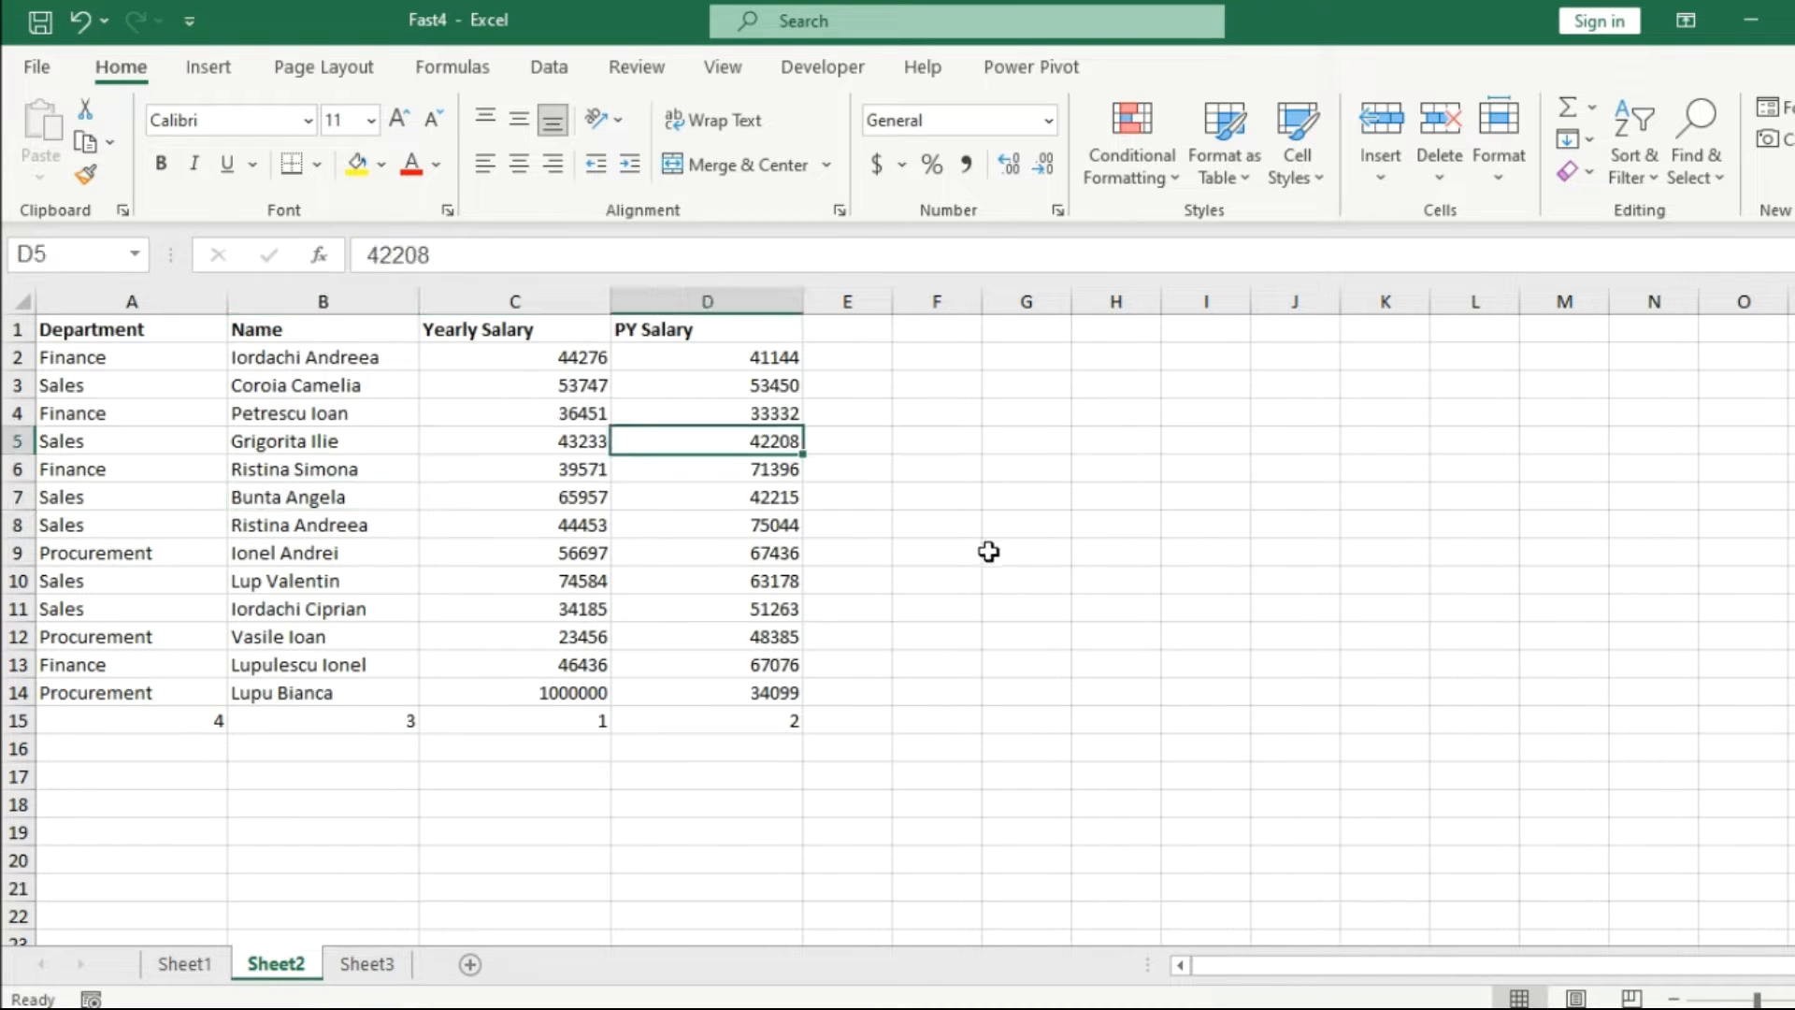
{"action": "left_click", "coordinate": [383, 977]}
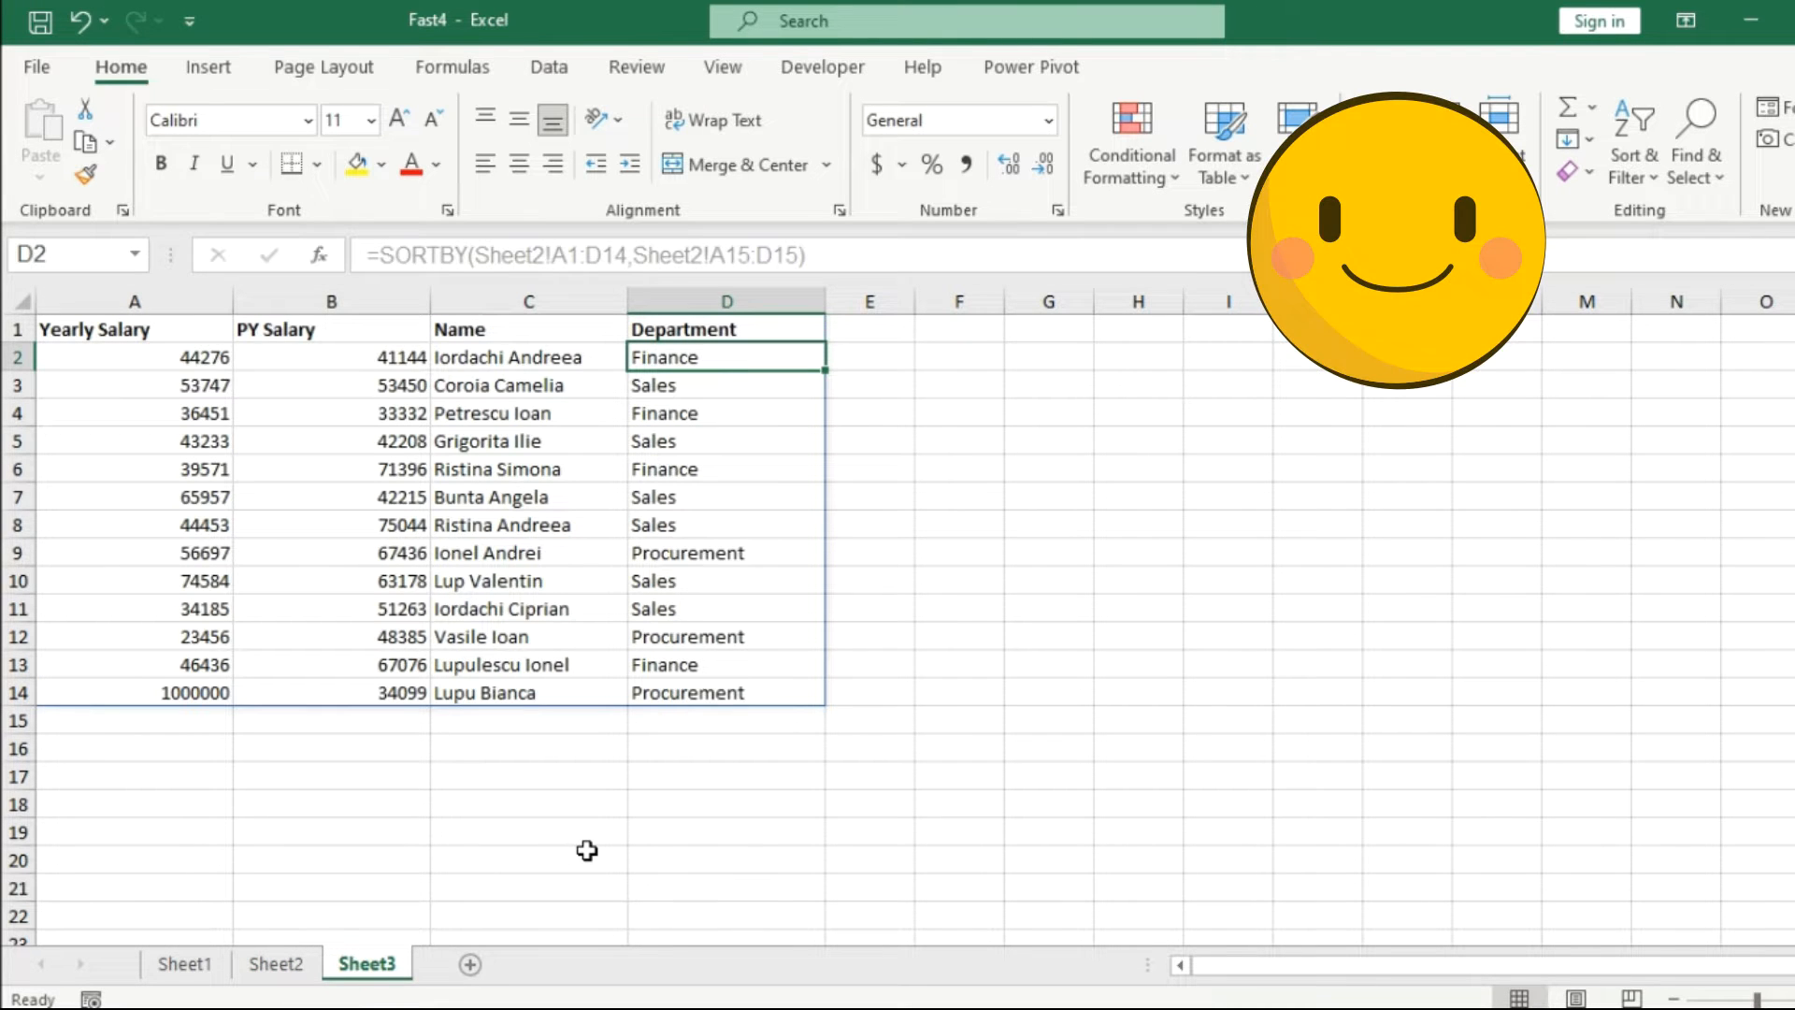
{"action": "key", "text": "ctrl+Page_Up"}
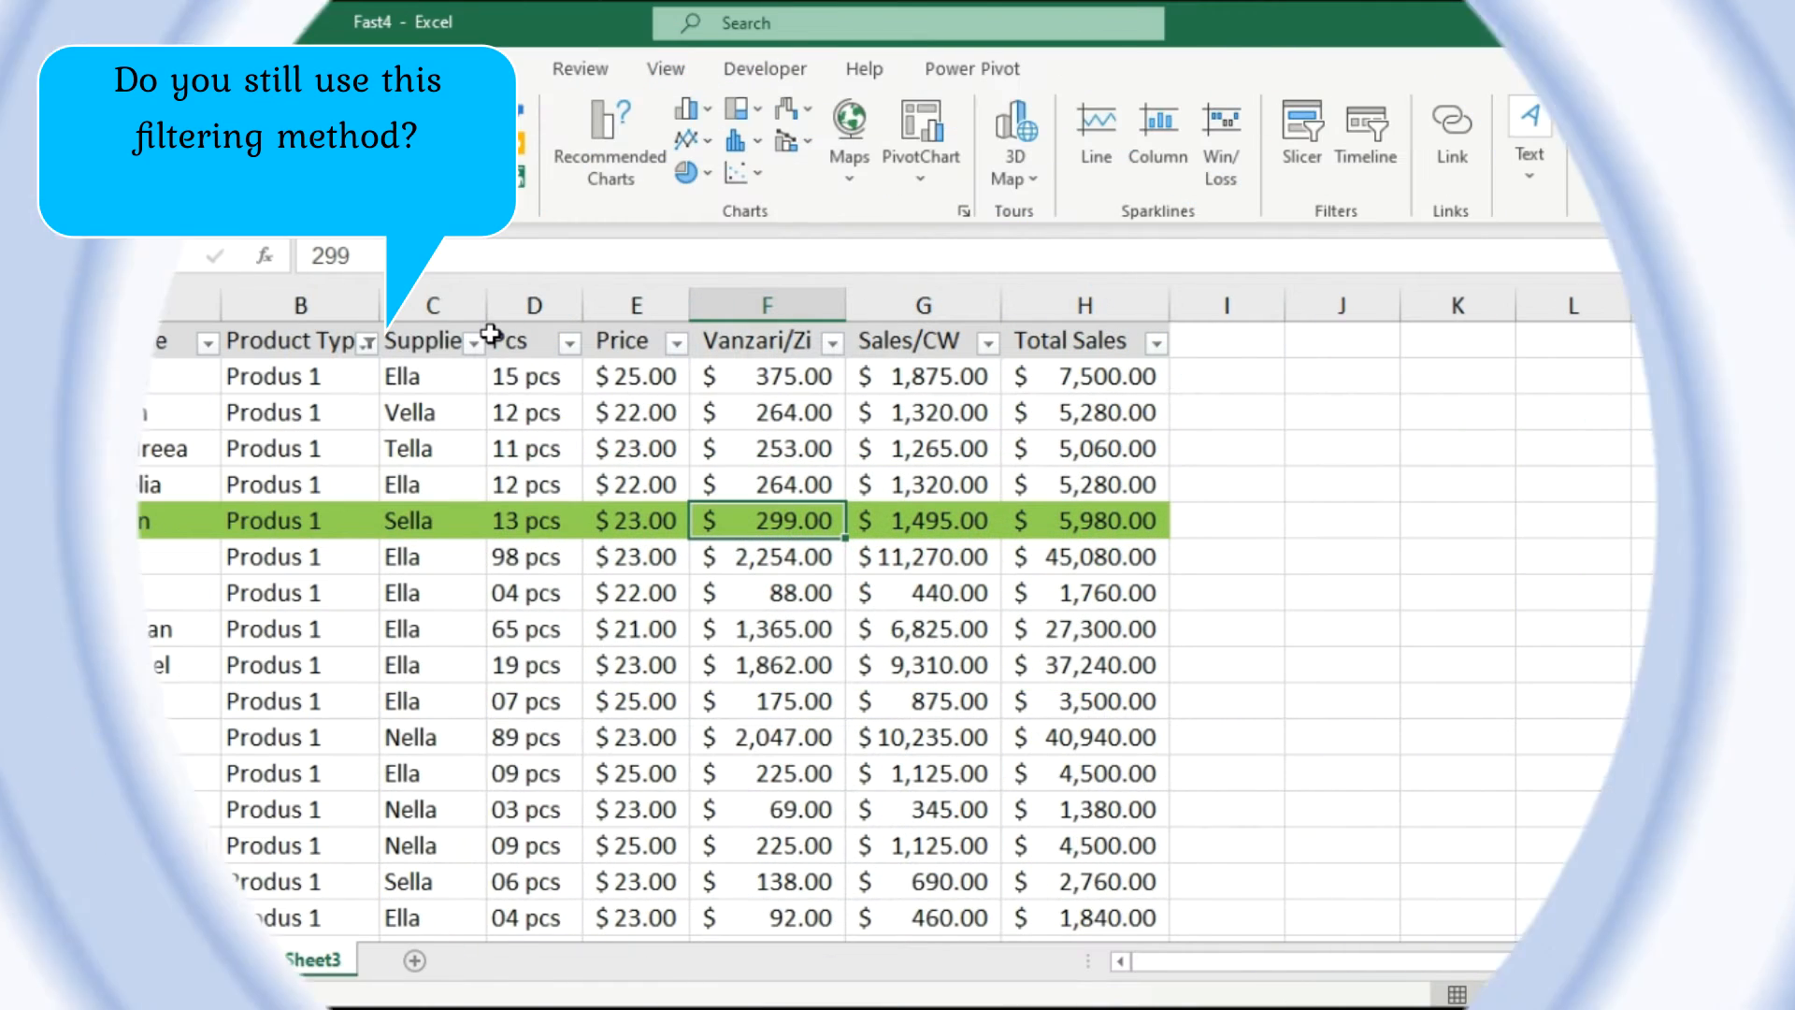
- Filter the Supplier column of the sales data to show only Ella
{"action": "left_click", "coordinate": [475, 343]}
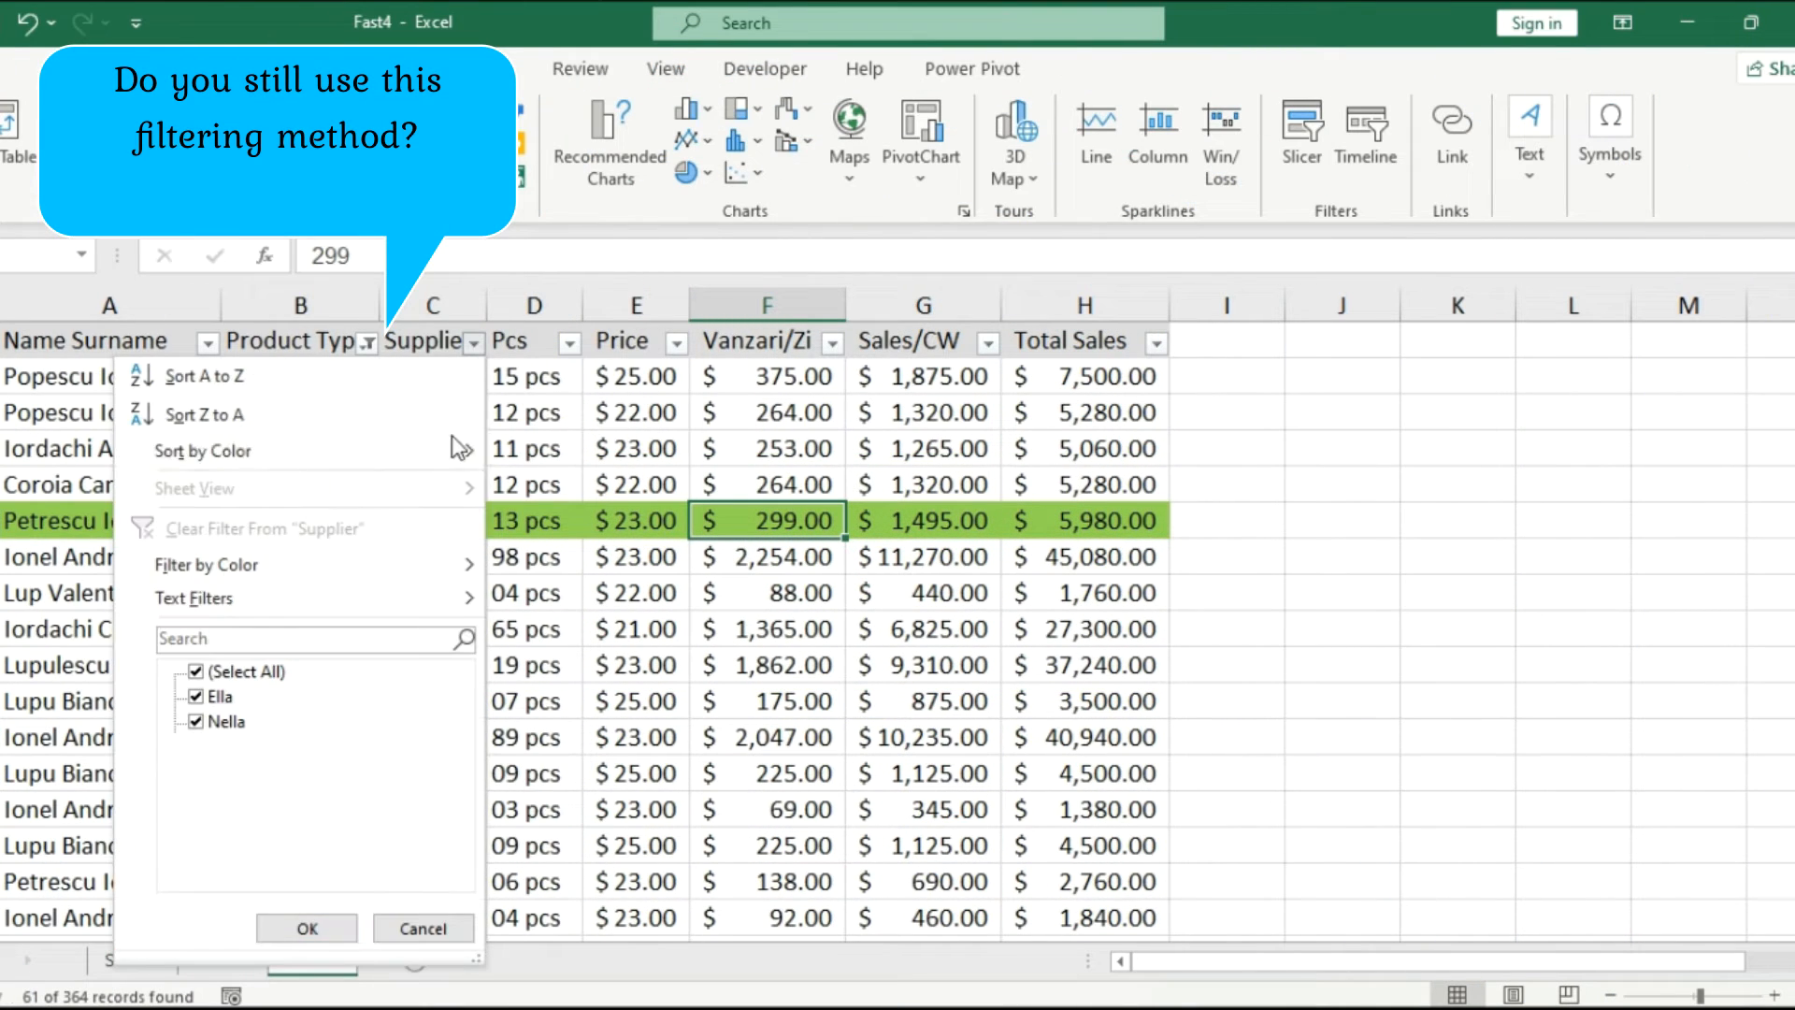
{"action": "left_click", "coordinate": [196, 671]}
{"action": "left_click", "coordinate": [196, 697]}
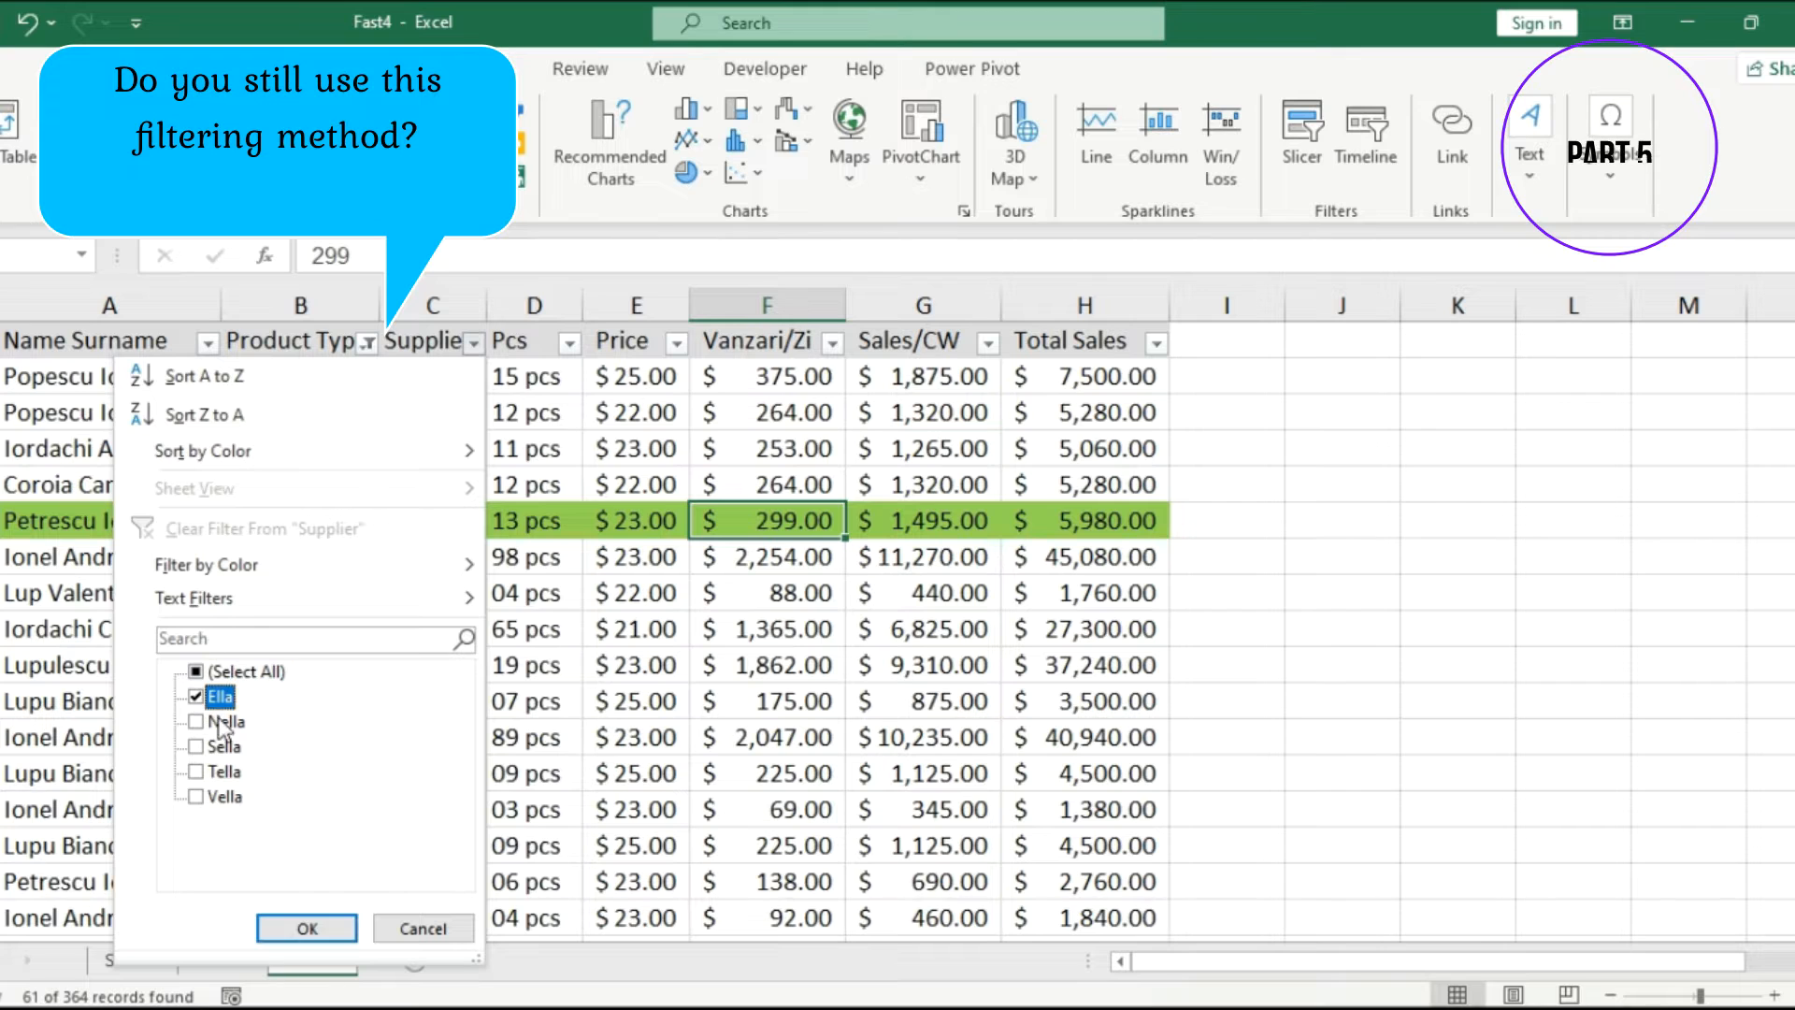
{"action": "left_click", "coordinate": [307, 928]}
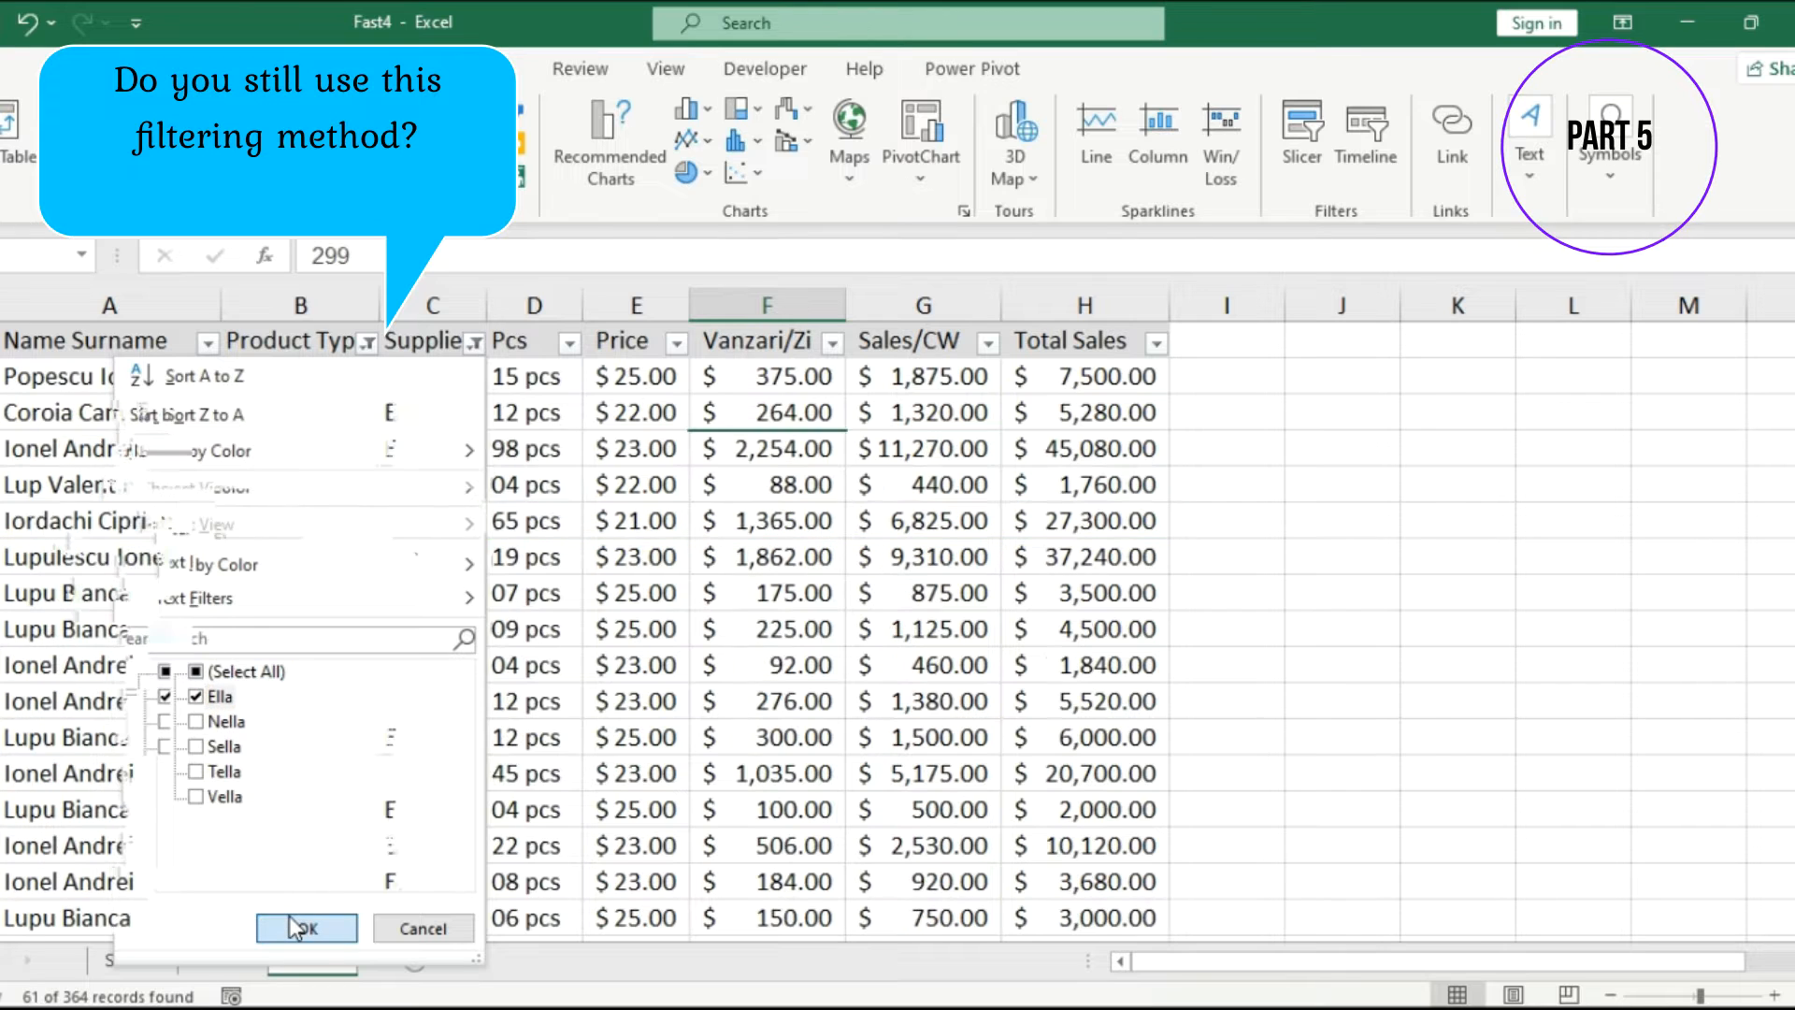
- Filter the Name Surname column to show only the first person in the filter list
{"action": "left_click", "coordinate": [207, 343]}
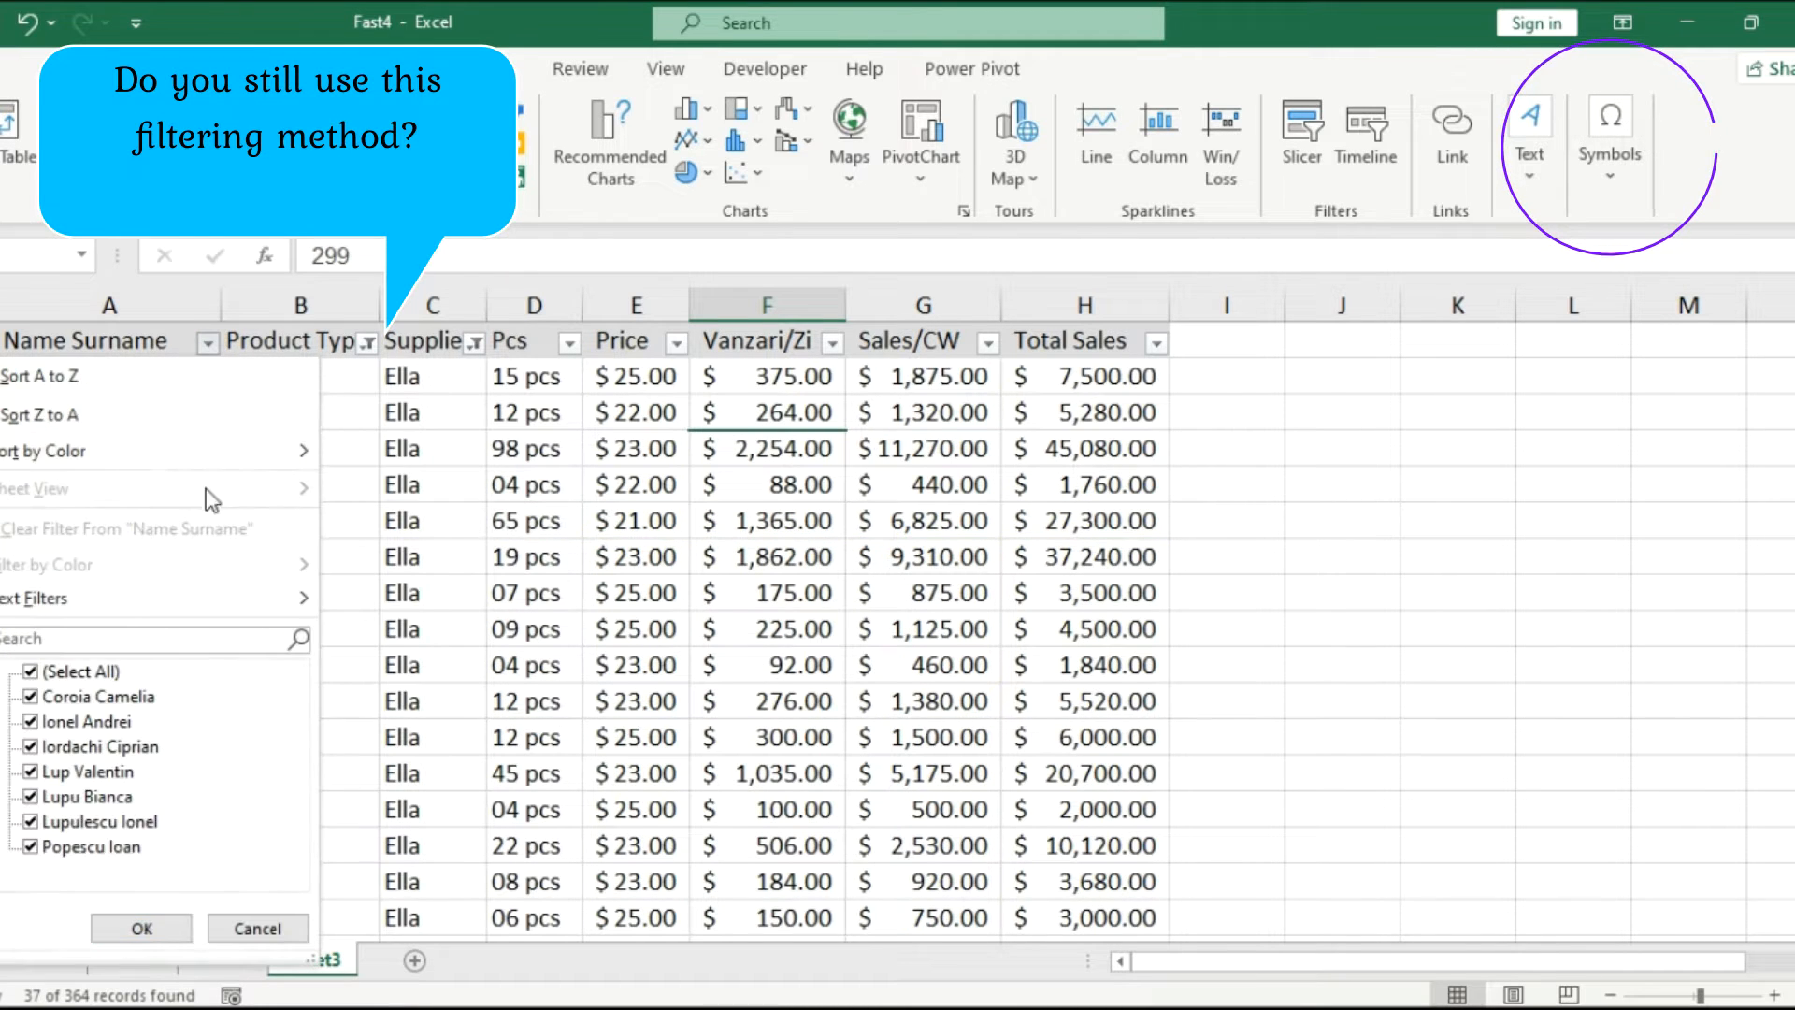
{"action": "left_click", "coordinate": [56, 671]}
{"action": "left_click", "coordinate": [30, 696]}
{"action": "left_click", "coordinate": [150, 930]}
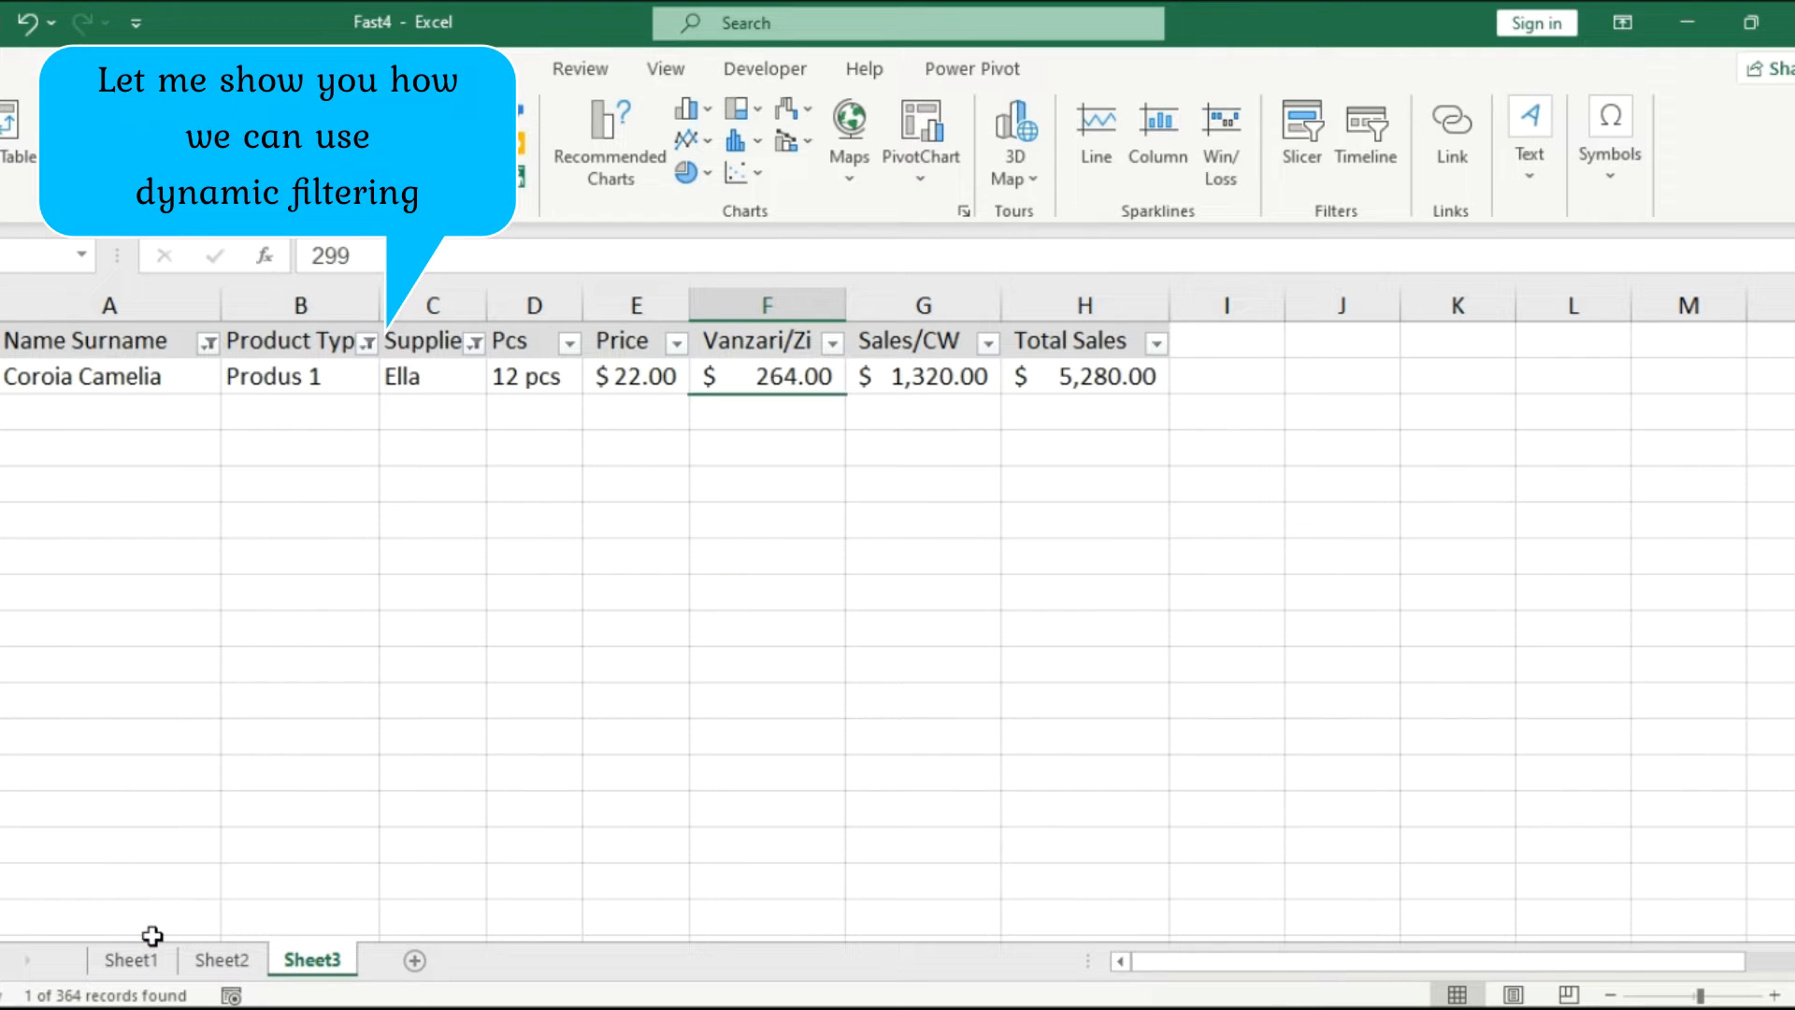
- Remove the filters from the sales data and convert the range A1:H365 into a table with headers
{"action": "left_click", "coordinate": [581, 593]}
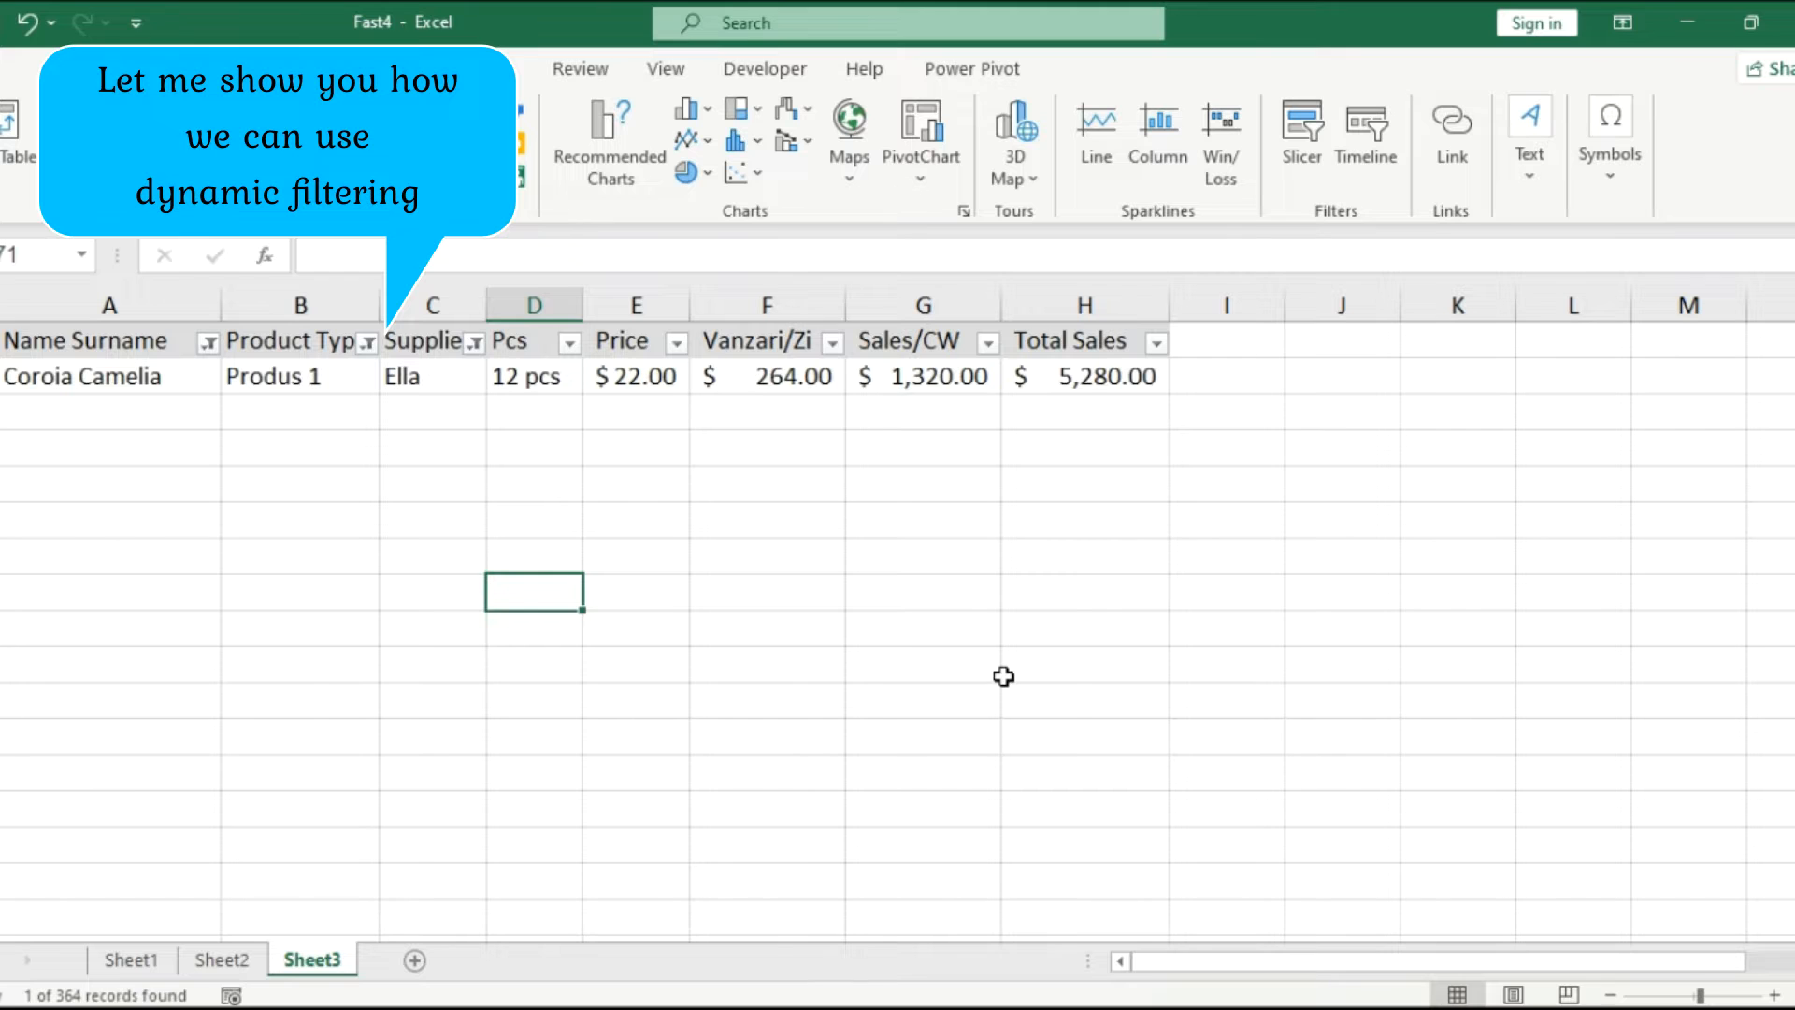
{"action": "key", "text": "ctrl+shift+l"}
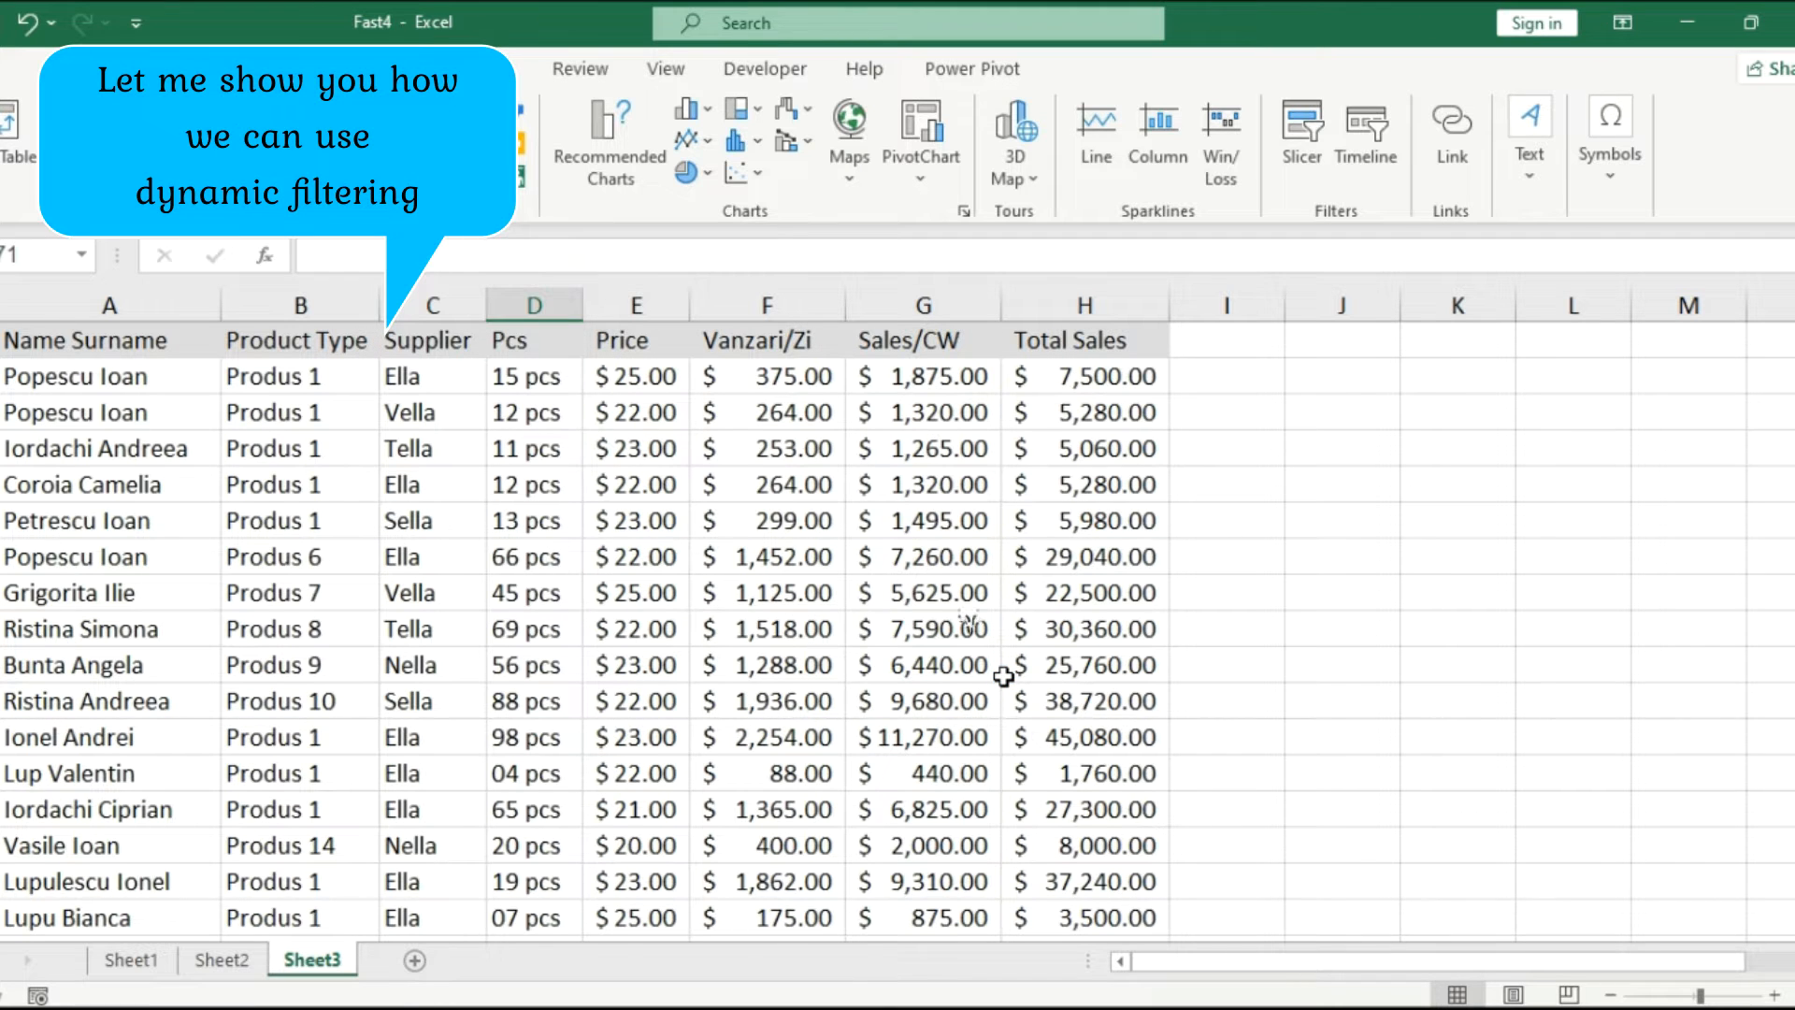
{"action": "left_click", "coordinate": [970, 624]}
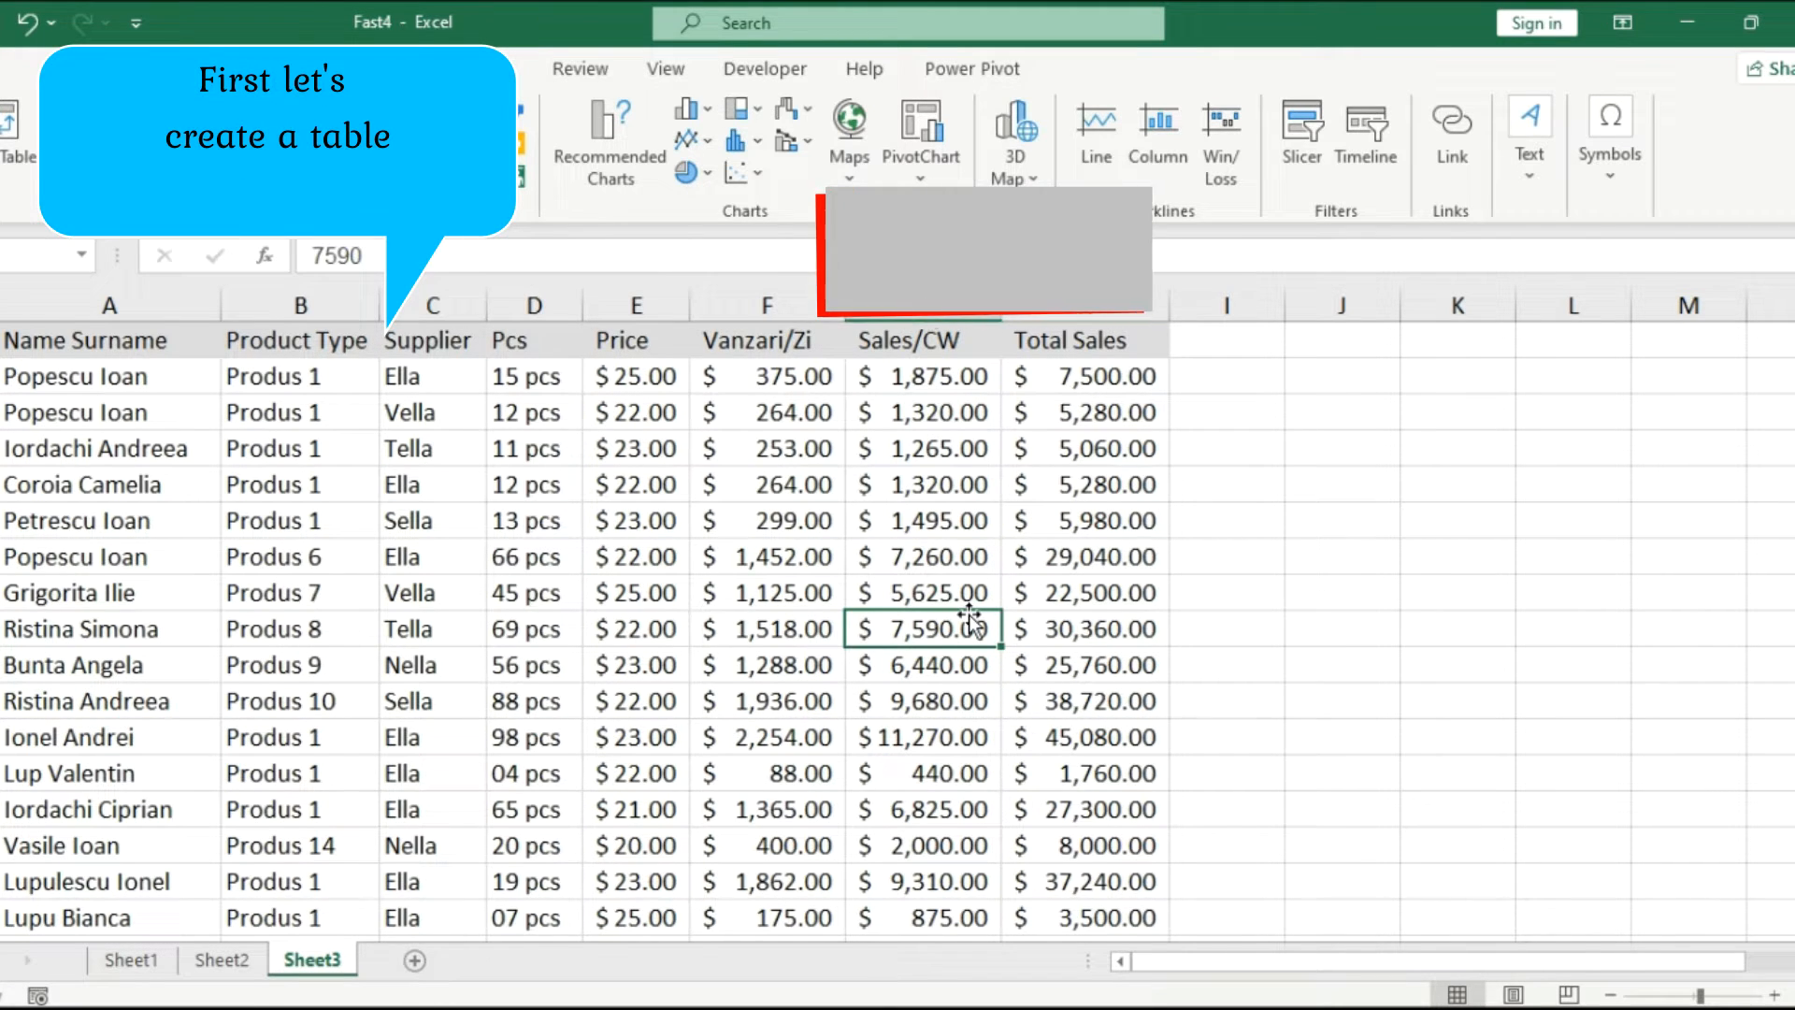
{"action": "key", "text": "ctrl+t"}
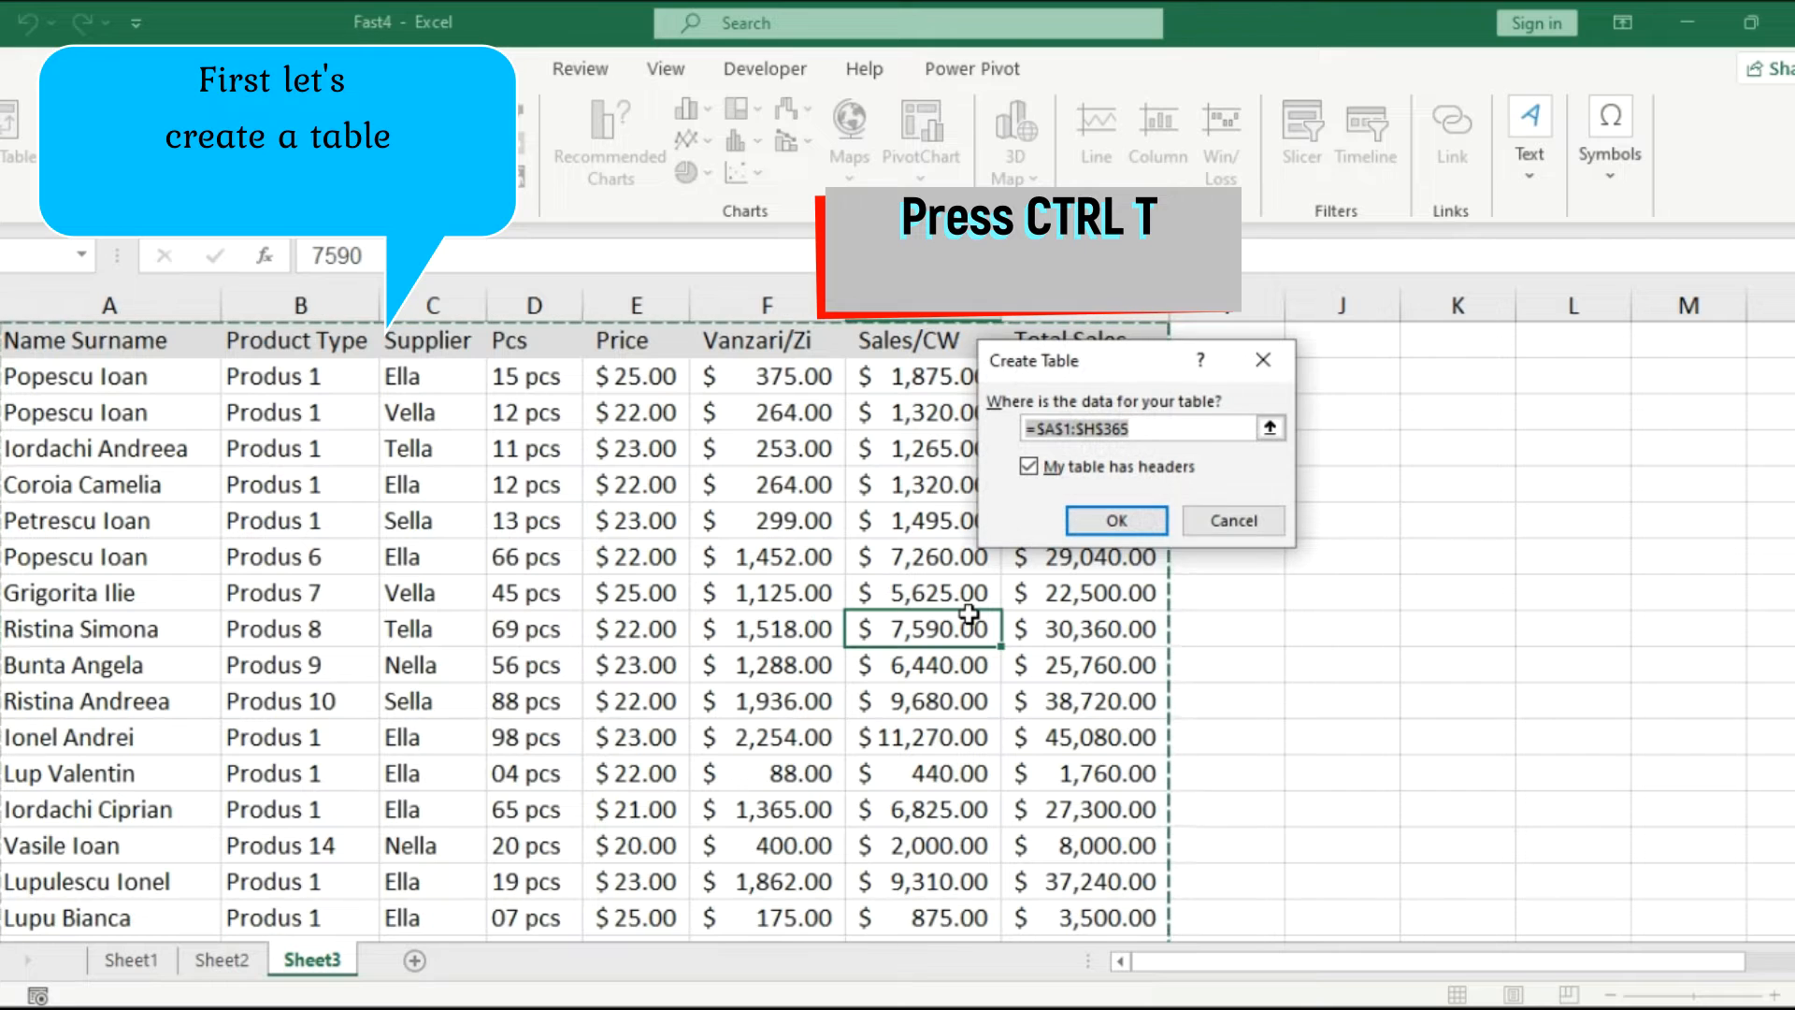
{"action": "left_click", "coordinate": [1122, 520]}
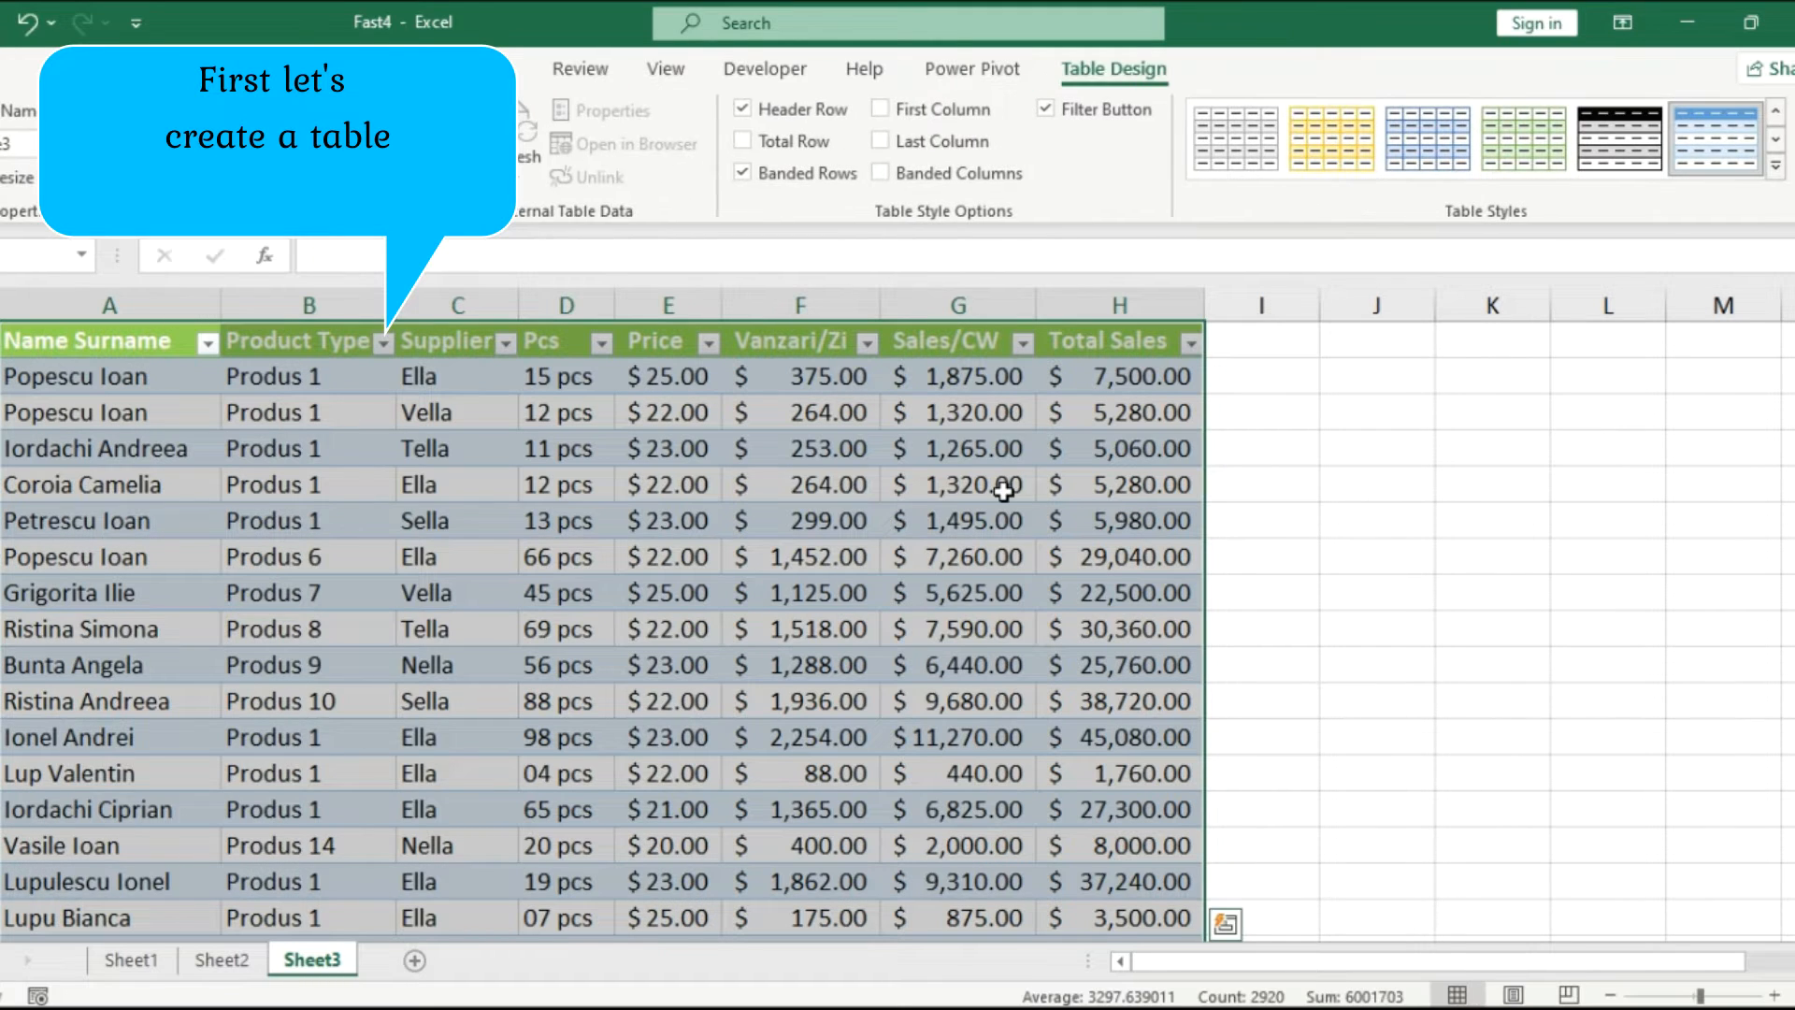
- Insert slicers for the Name Surname, Product Type and Supplier columns of the sales table
{"action": "left_click", "coordinate": [1003, 493]}
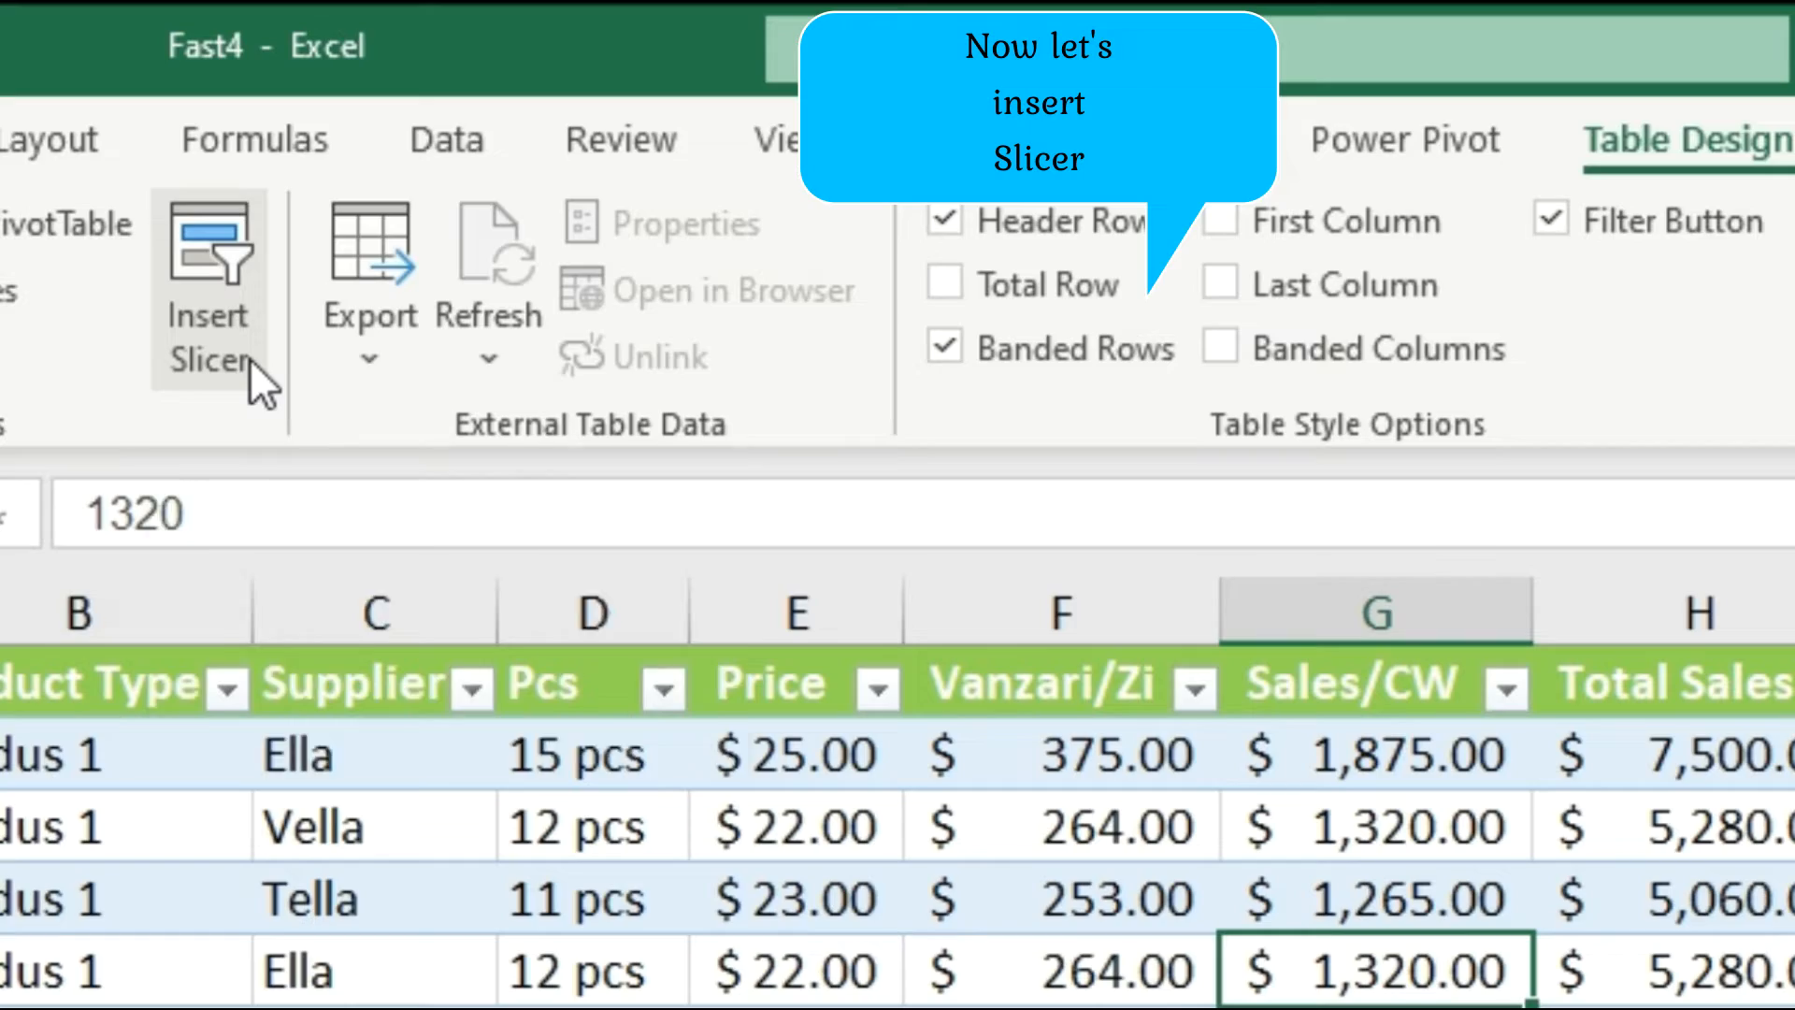
{"action": "left_click", "coordinate": [235, 328]}
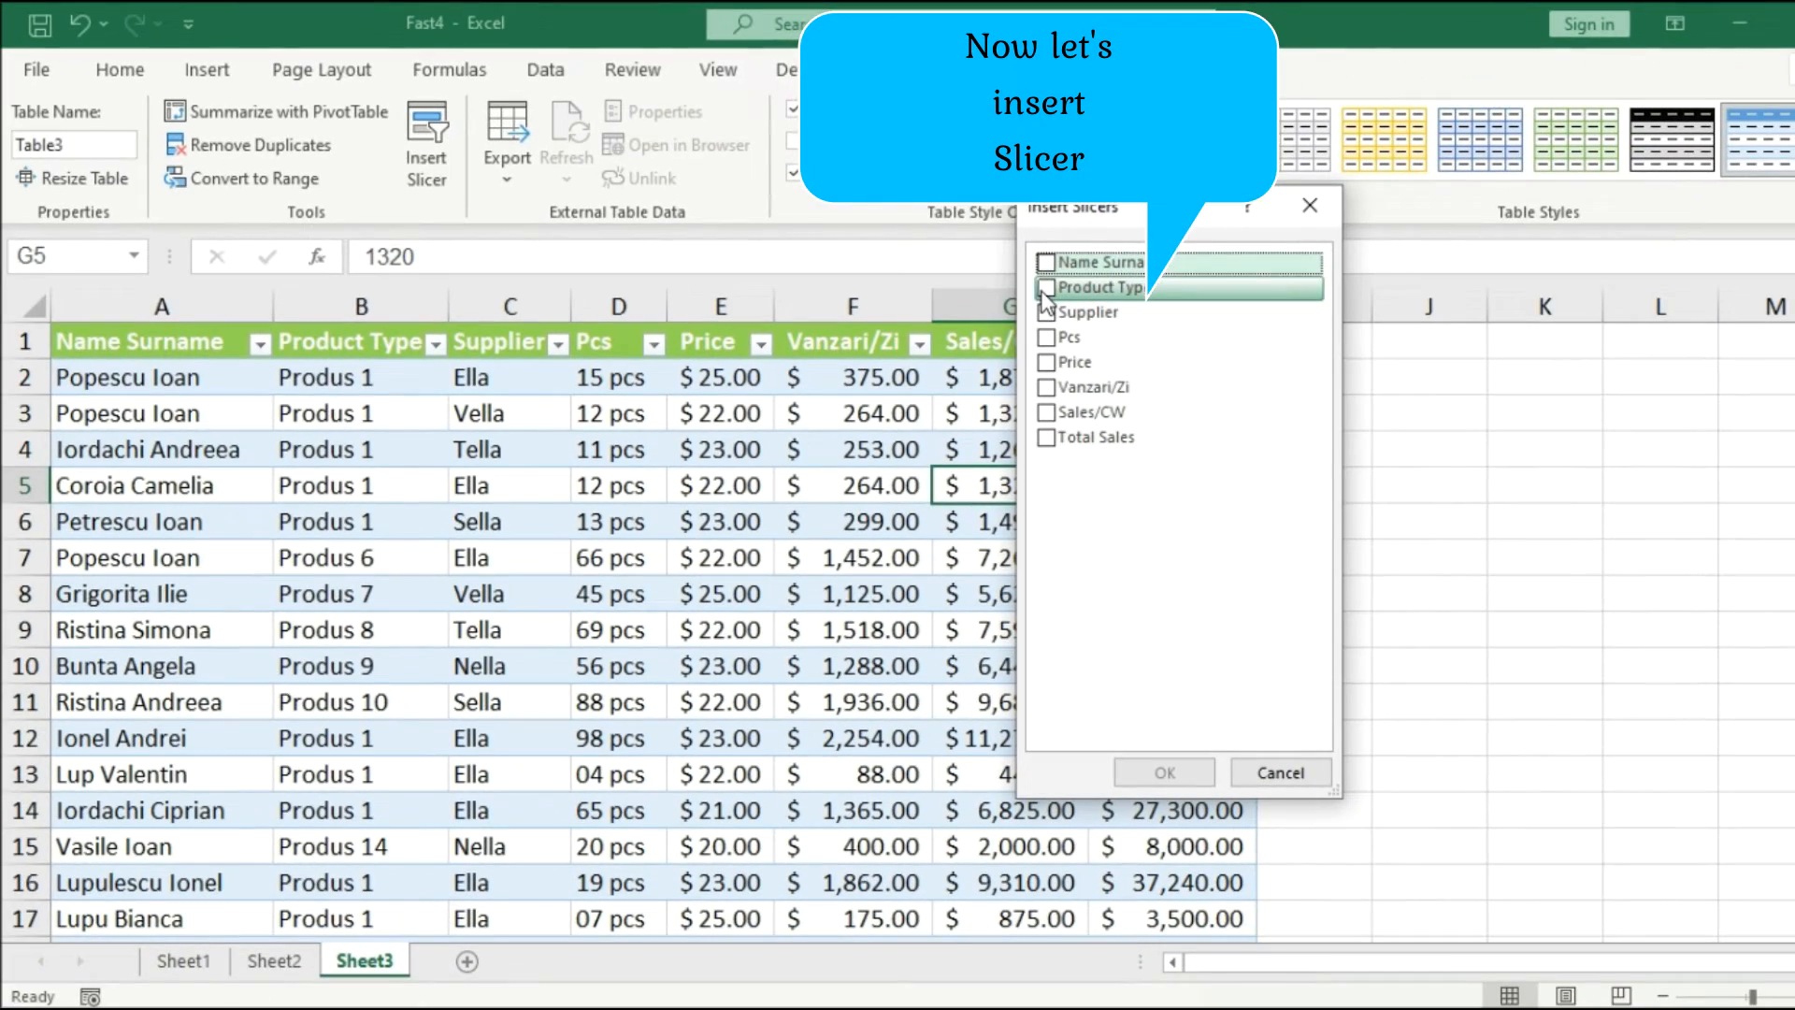
{"action": "left_click", "coordinate": [1132, 350]}
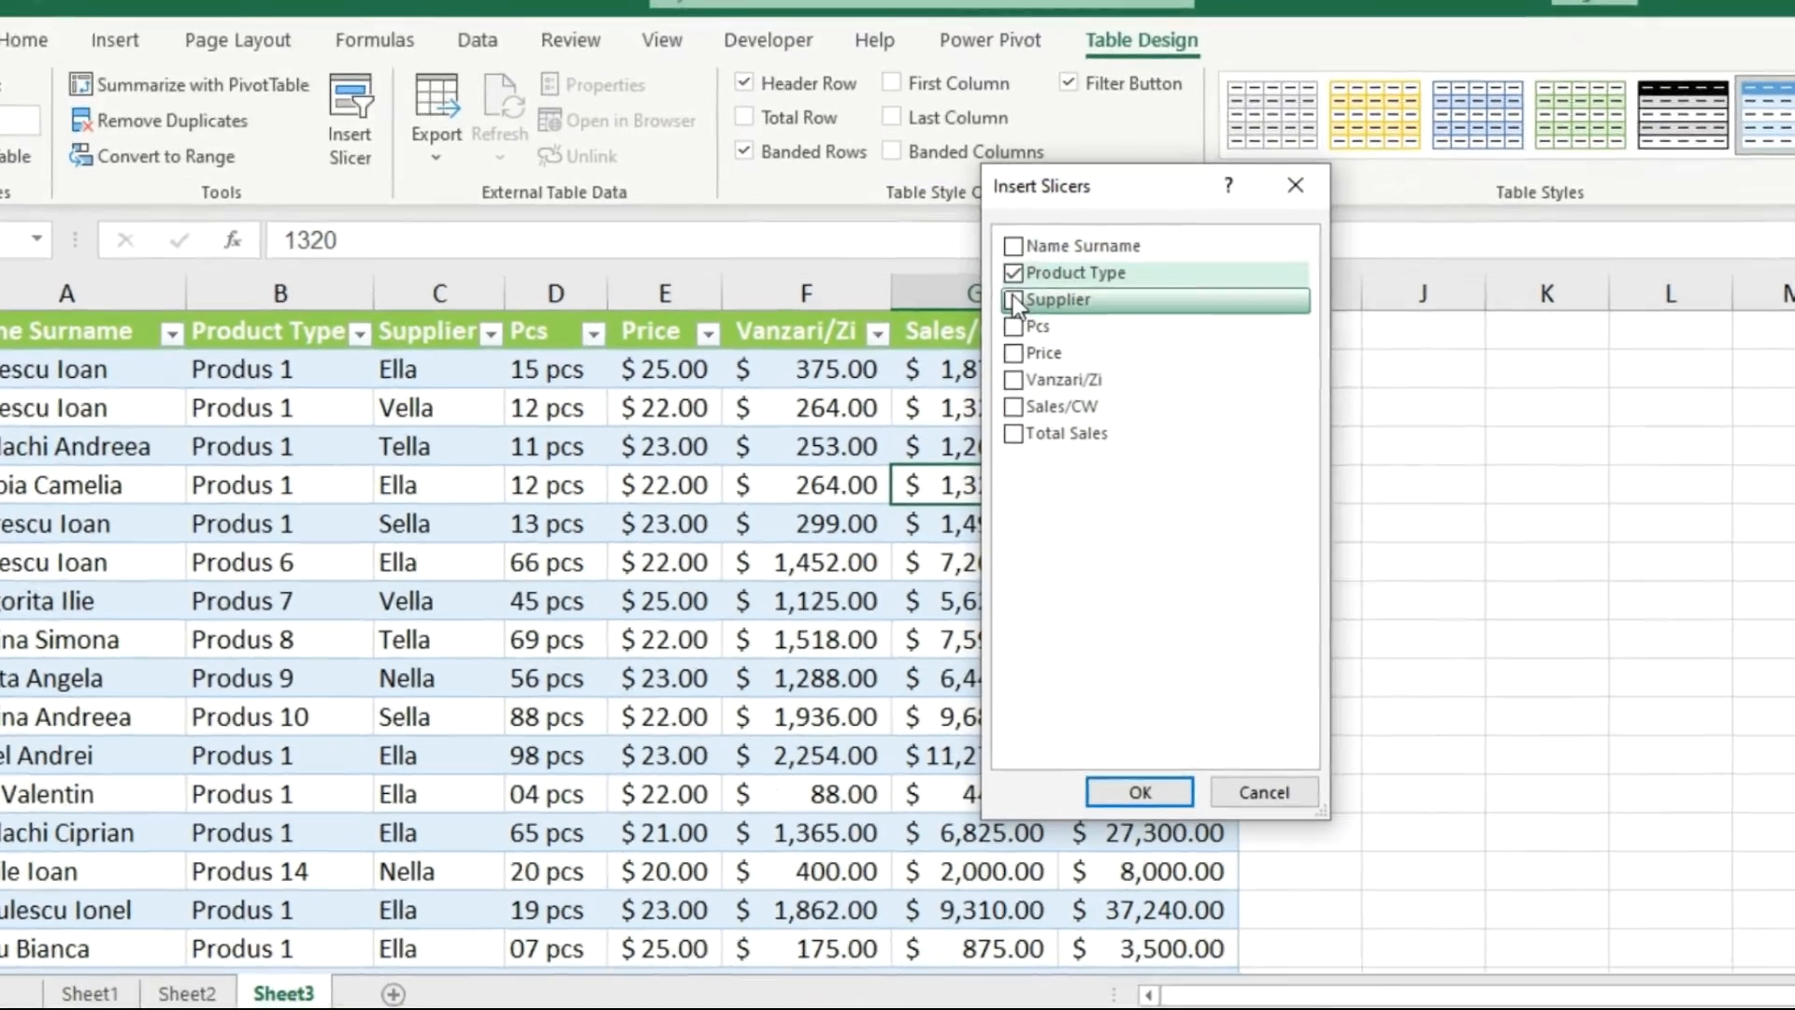
{"action": "left_click", "coordinate": [1012, 300]}
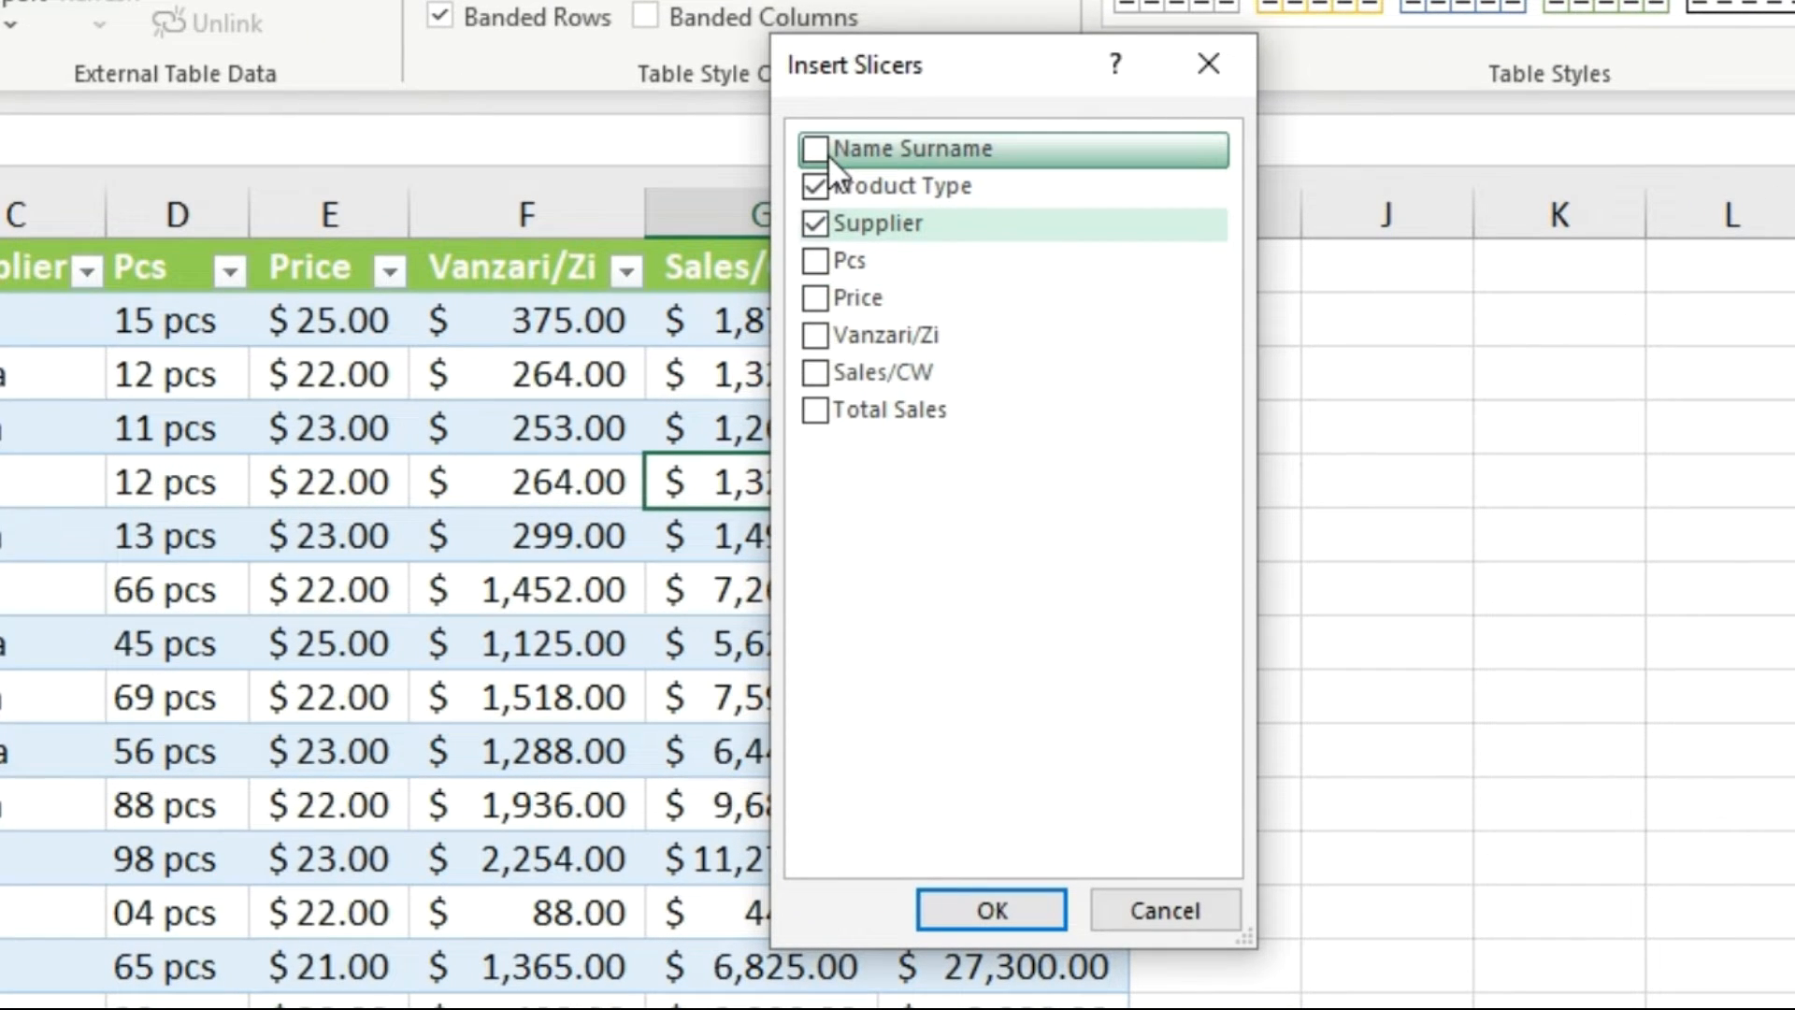
{"action": "left_click", "coordinate": [827, 154]}
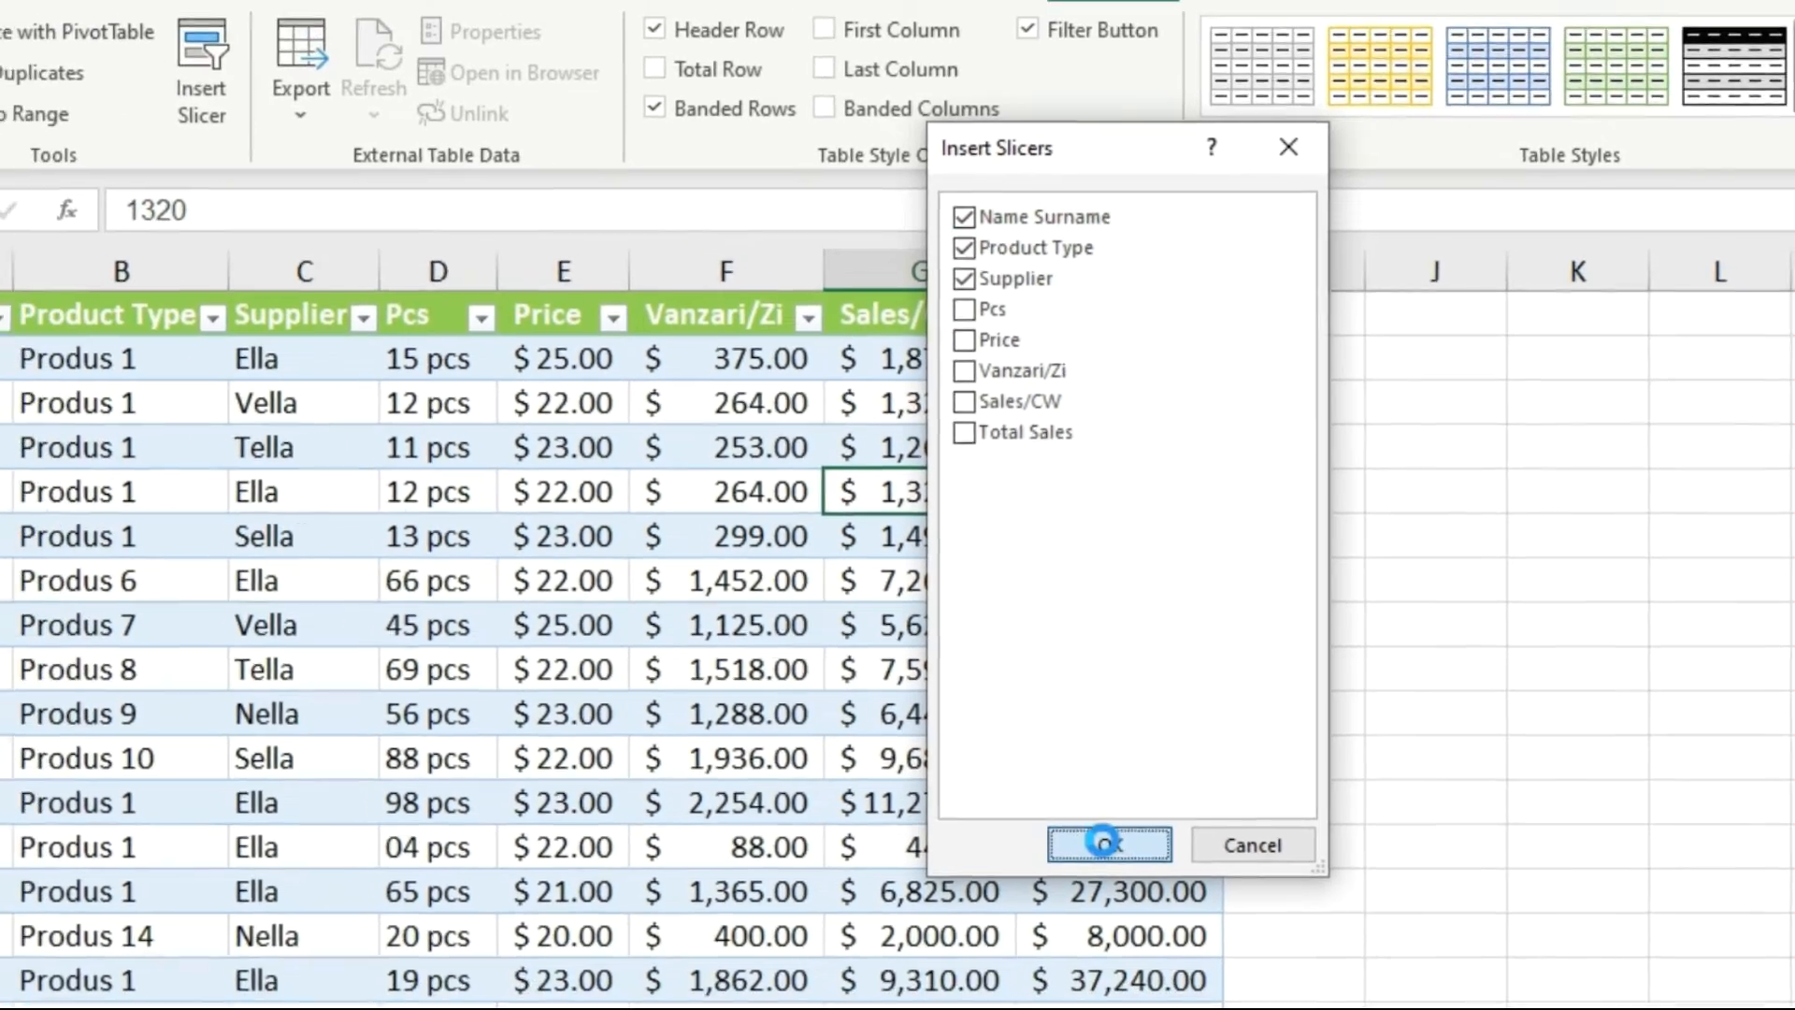
{"action": "left_click", "coordinate": [1102, 846]}
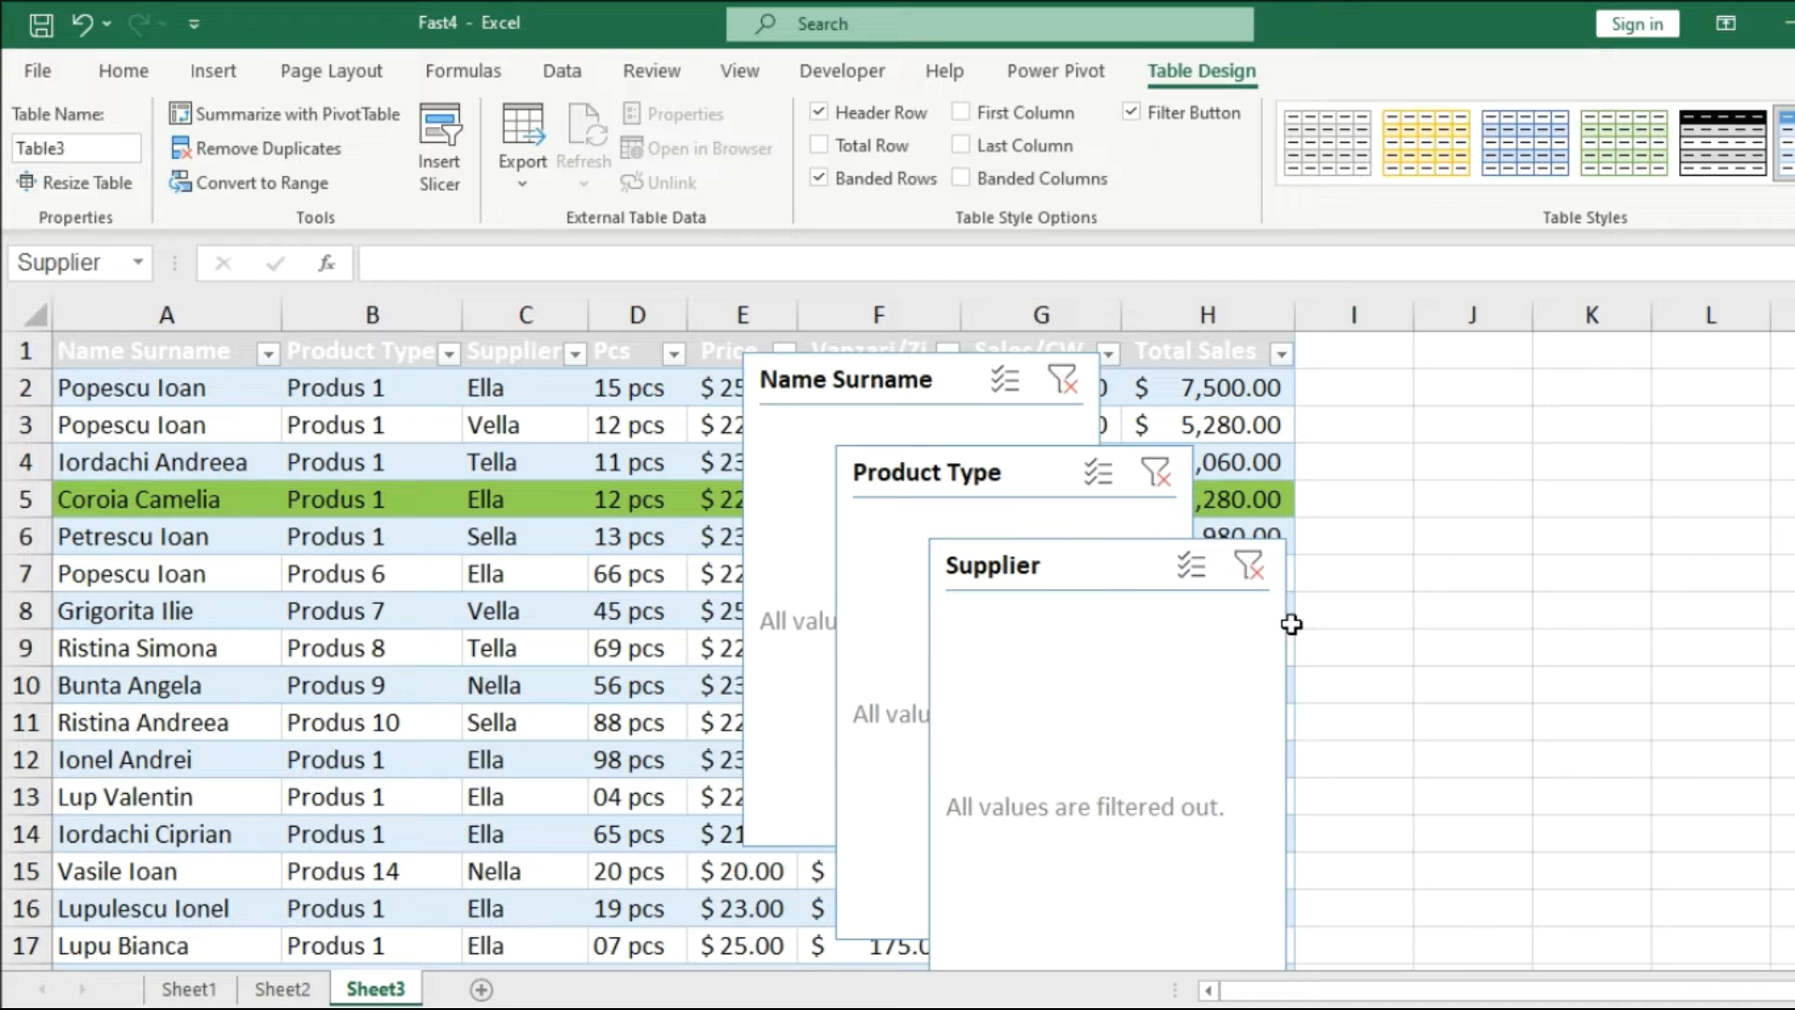
- Spread the overlapping slicers apart and lay out the Name Surname slicer in 2 columns, about 1.3" high and 2.53" wide
{"action": "left_click_drag", "start_coordinate": [1121, 577], "coordinate": [1622, 451]}
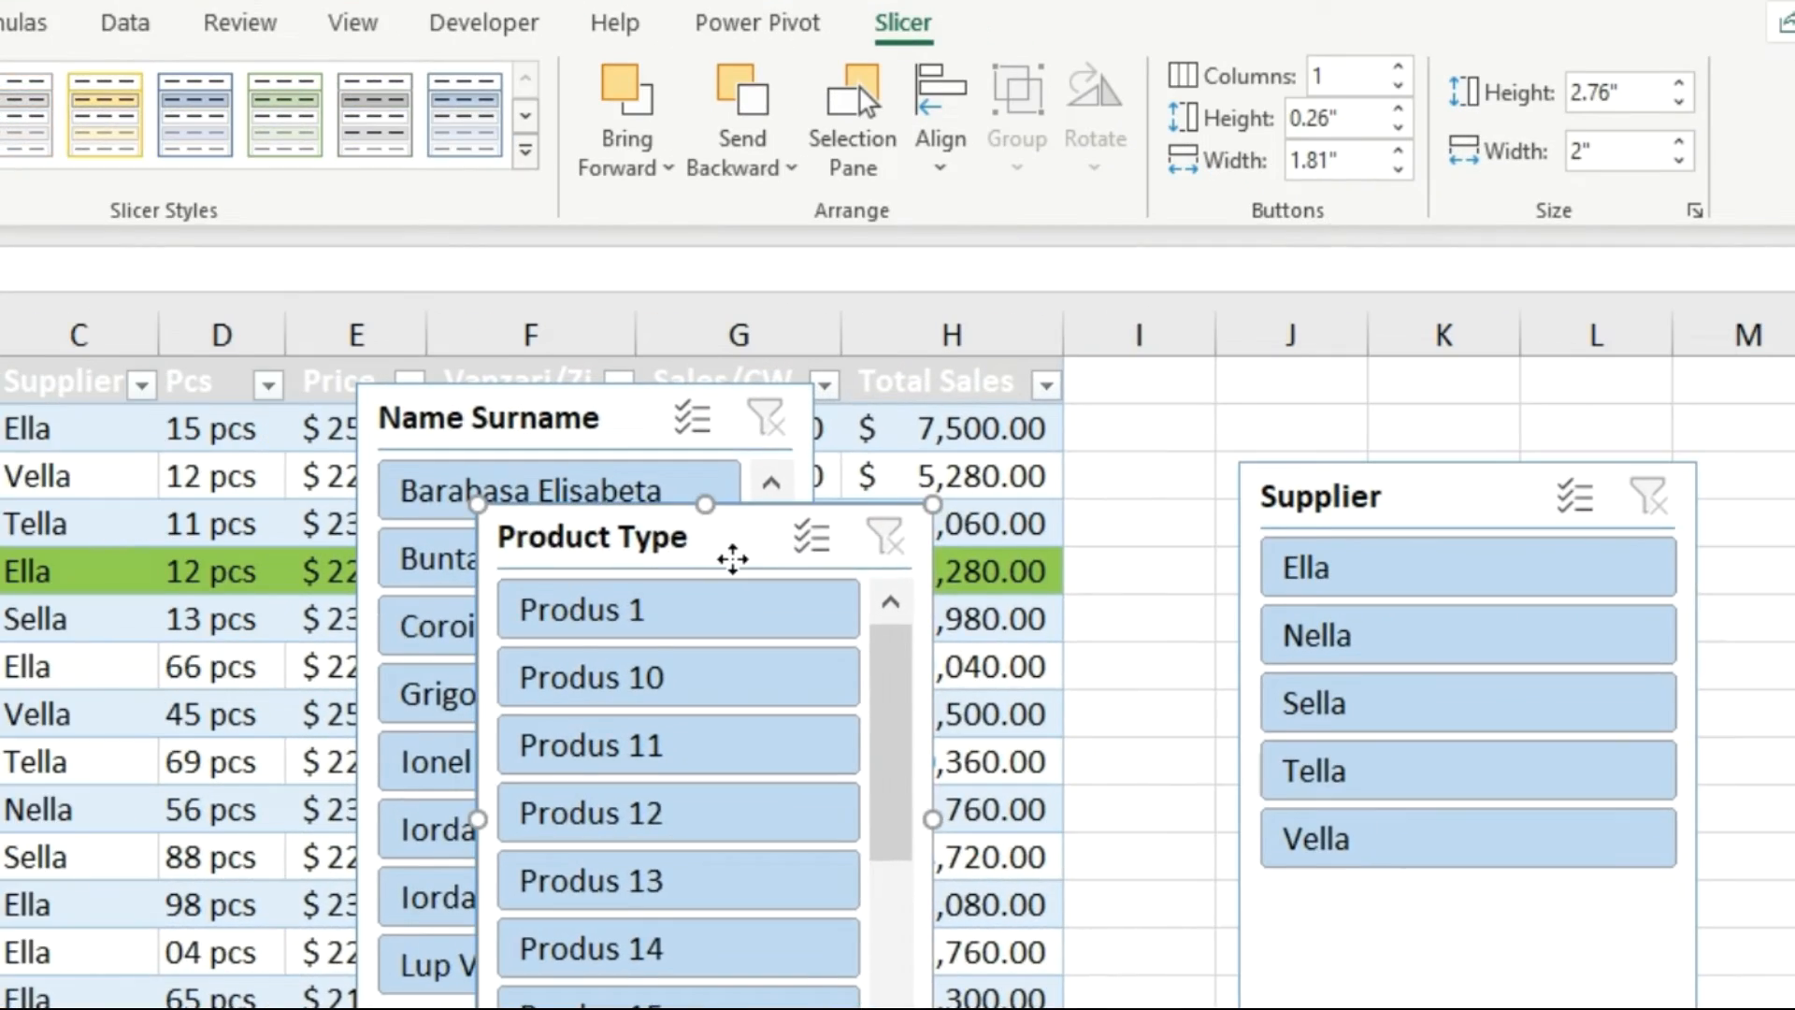
{"action": "left_click_drag", "start_coordinate": [885, 515], "coordinate": [1124, 419]}
{"action": "left_click", "coordinate": [401, 451]}
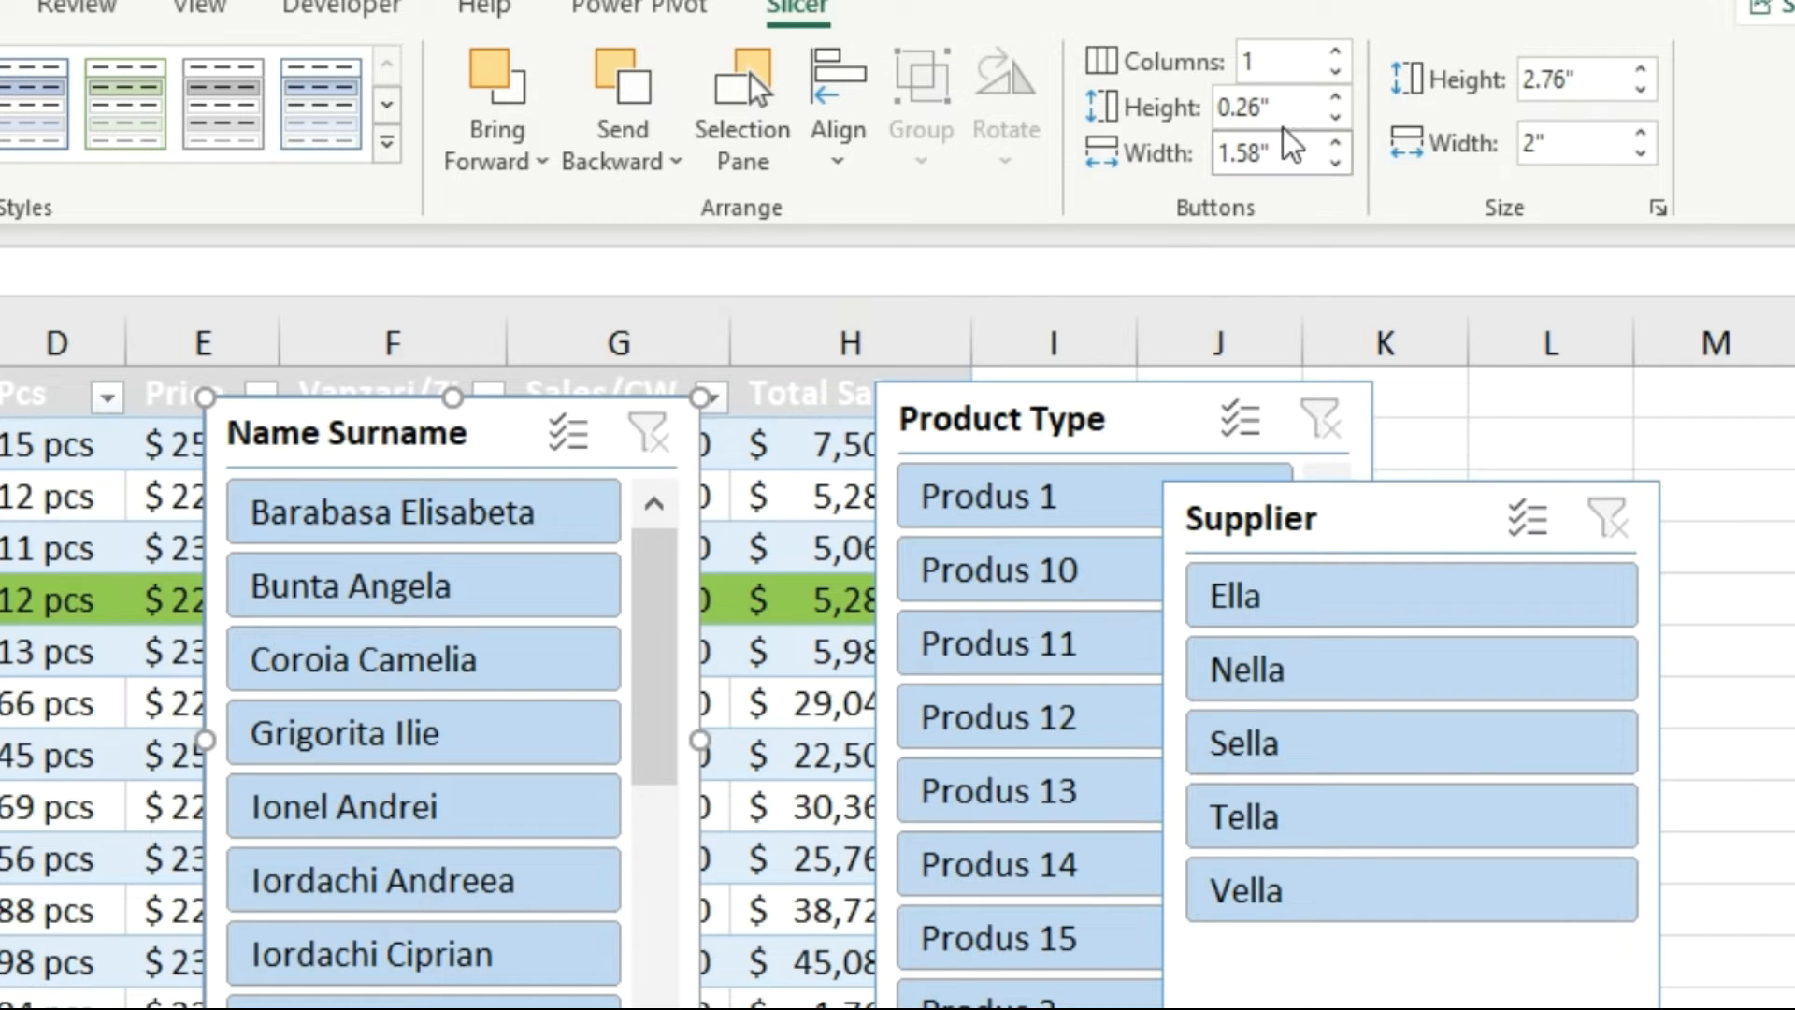
{"action": "left_click", "coordinate": [1336, 54]}
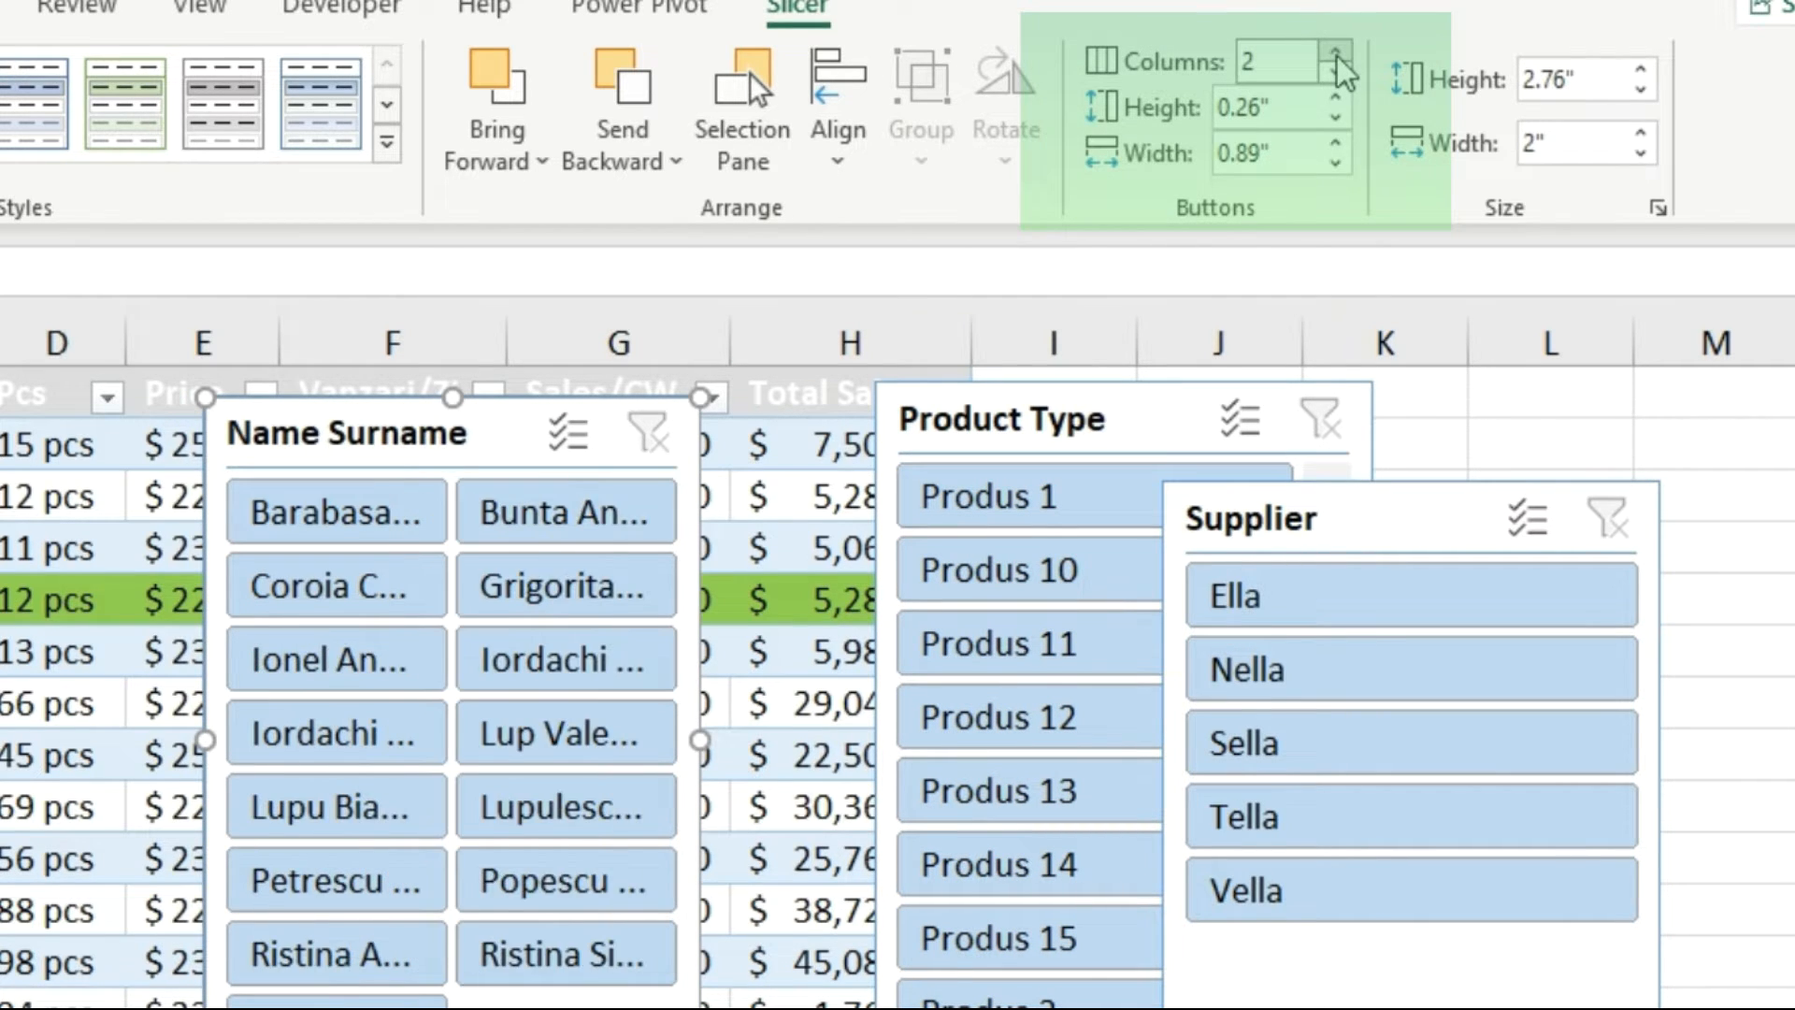
{"action": "left_click_drag", "start_coordinate": [452, 1008], "coordinate": [452, 720]}
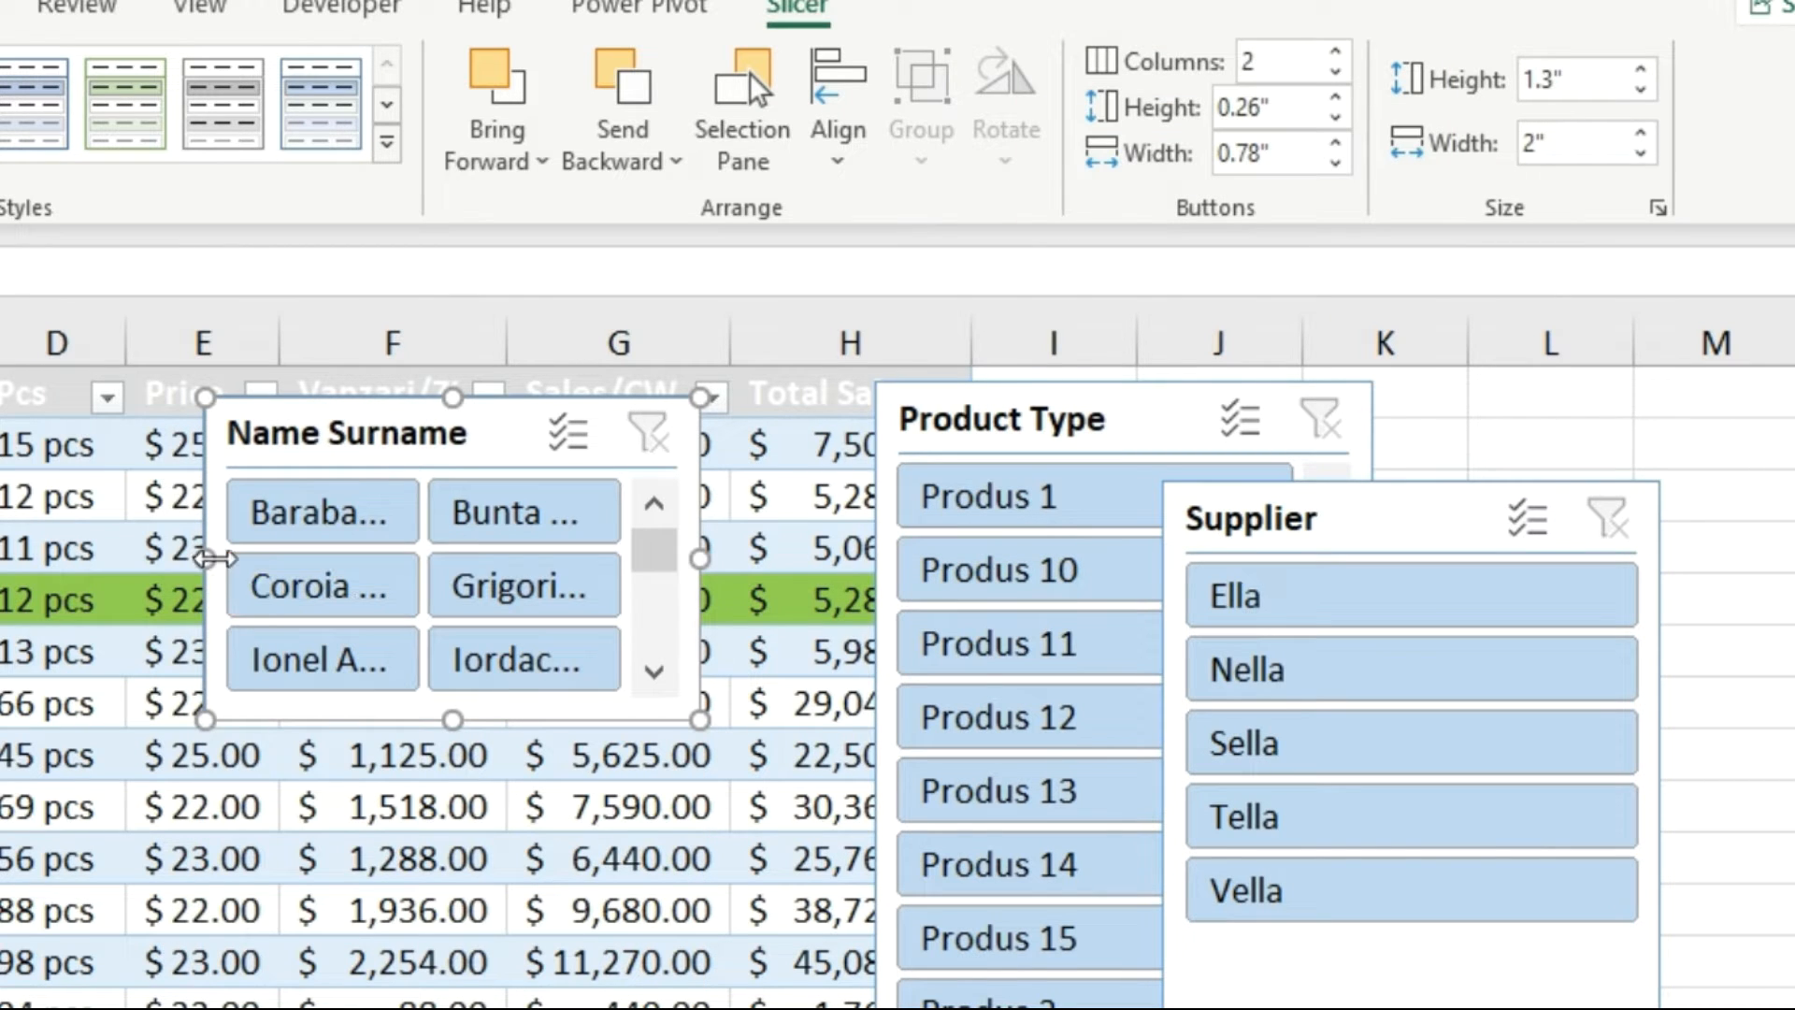
{"action": "left_click_drag", "start_coordinate": [213, 557], "coordinate": [72, 557]}
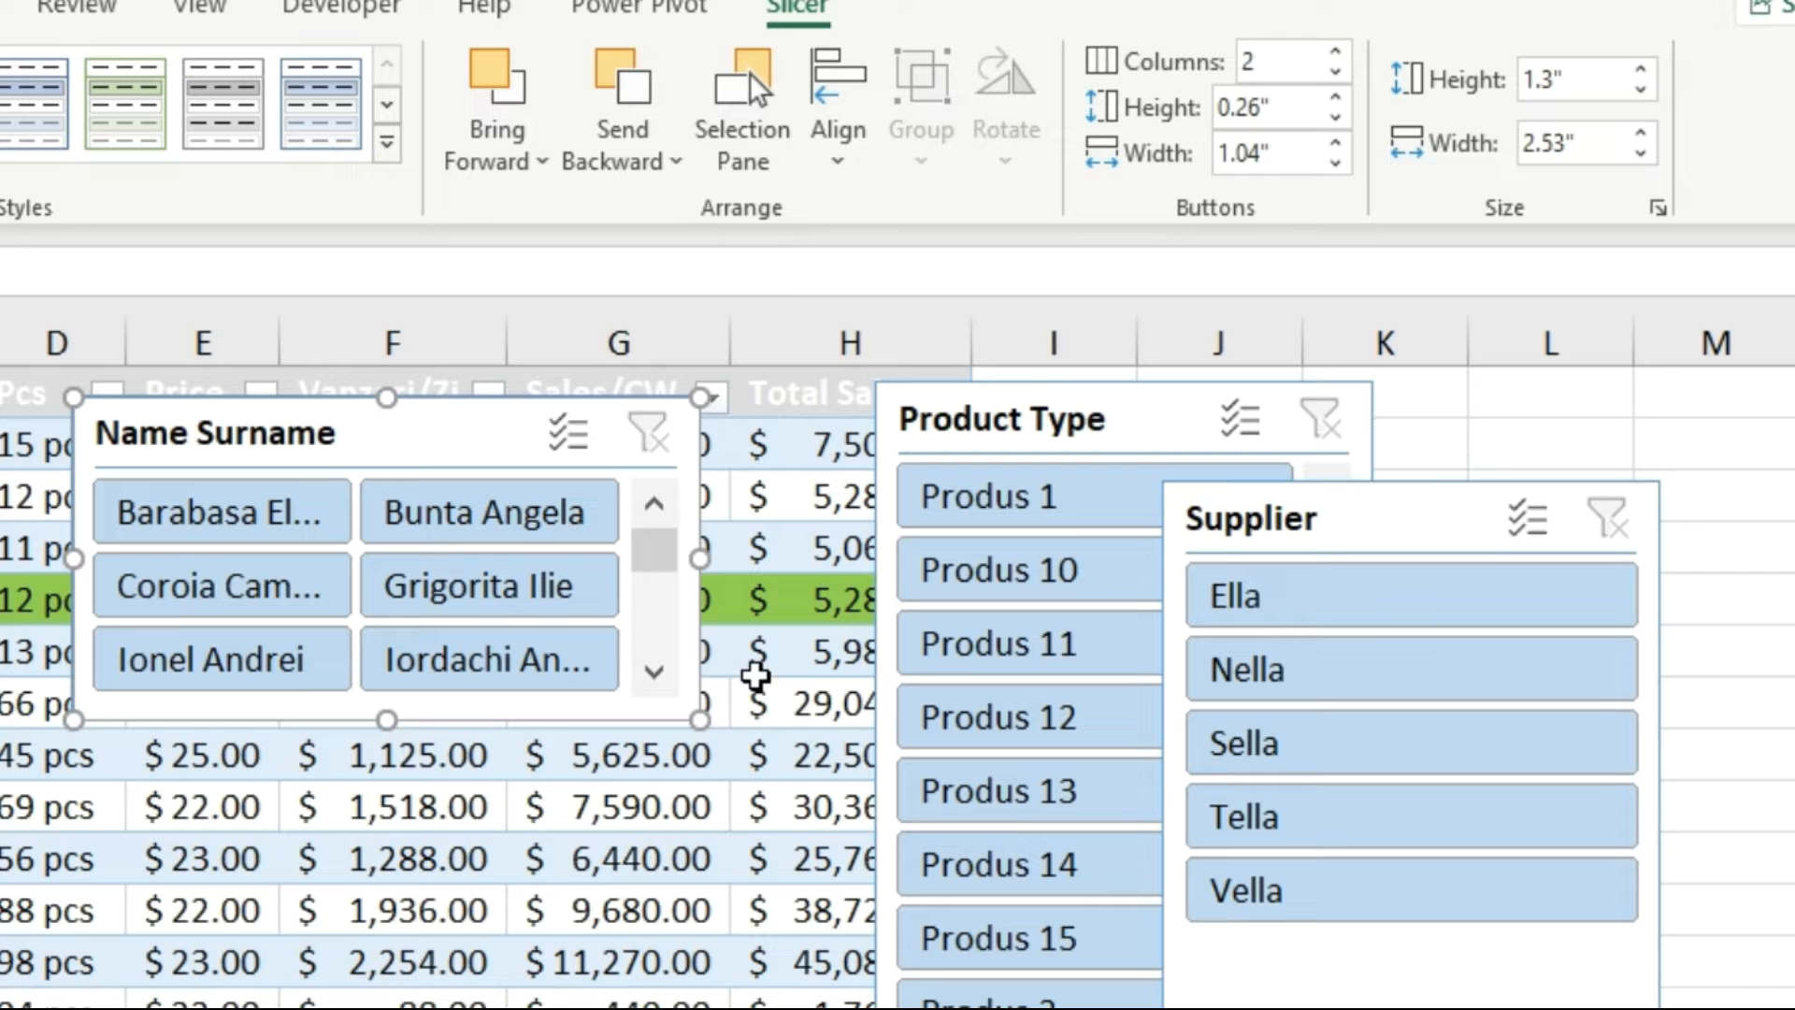
- Narrow the Product Type slicer to about 1.42" and resize the Supplier slicer to about 1.84" high and 1.07" wide
{"action": "left_click", "coordinate": [1142, 418]}
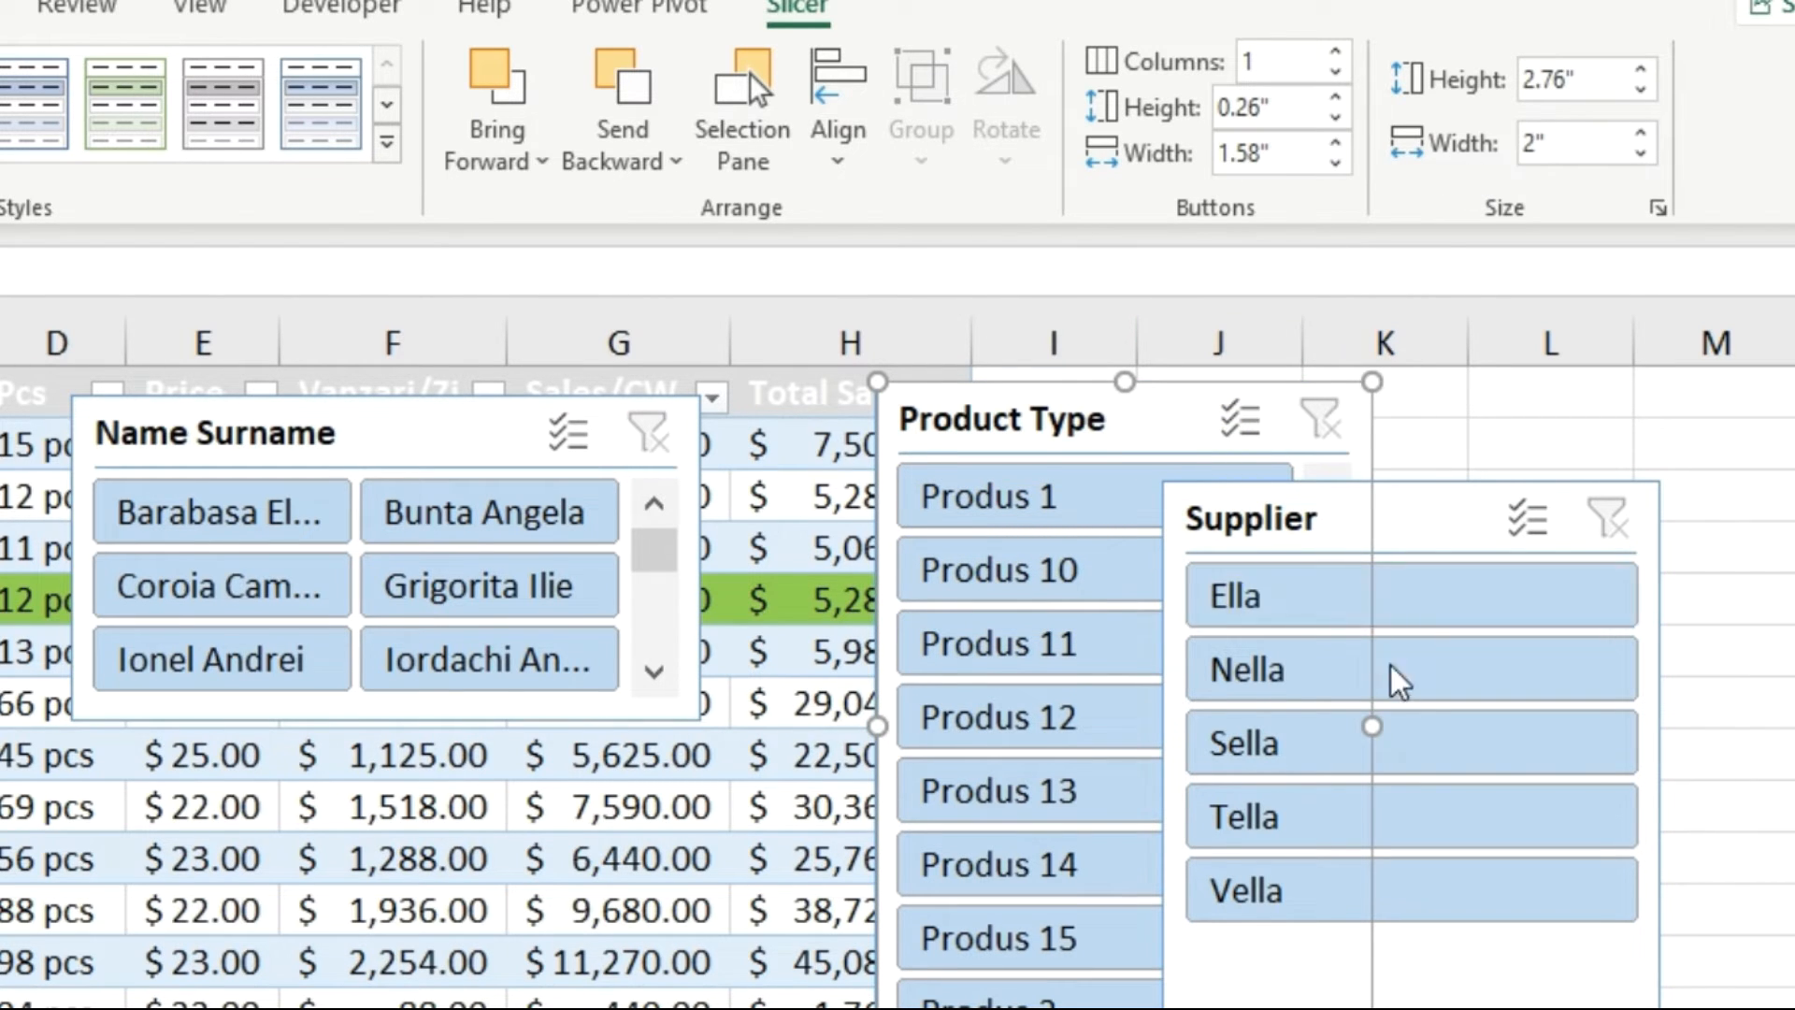
{"action": "left_click_drag", "start_coordinate": [1369, 721], "coordinate": [1227, 731]}
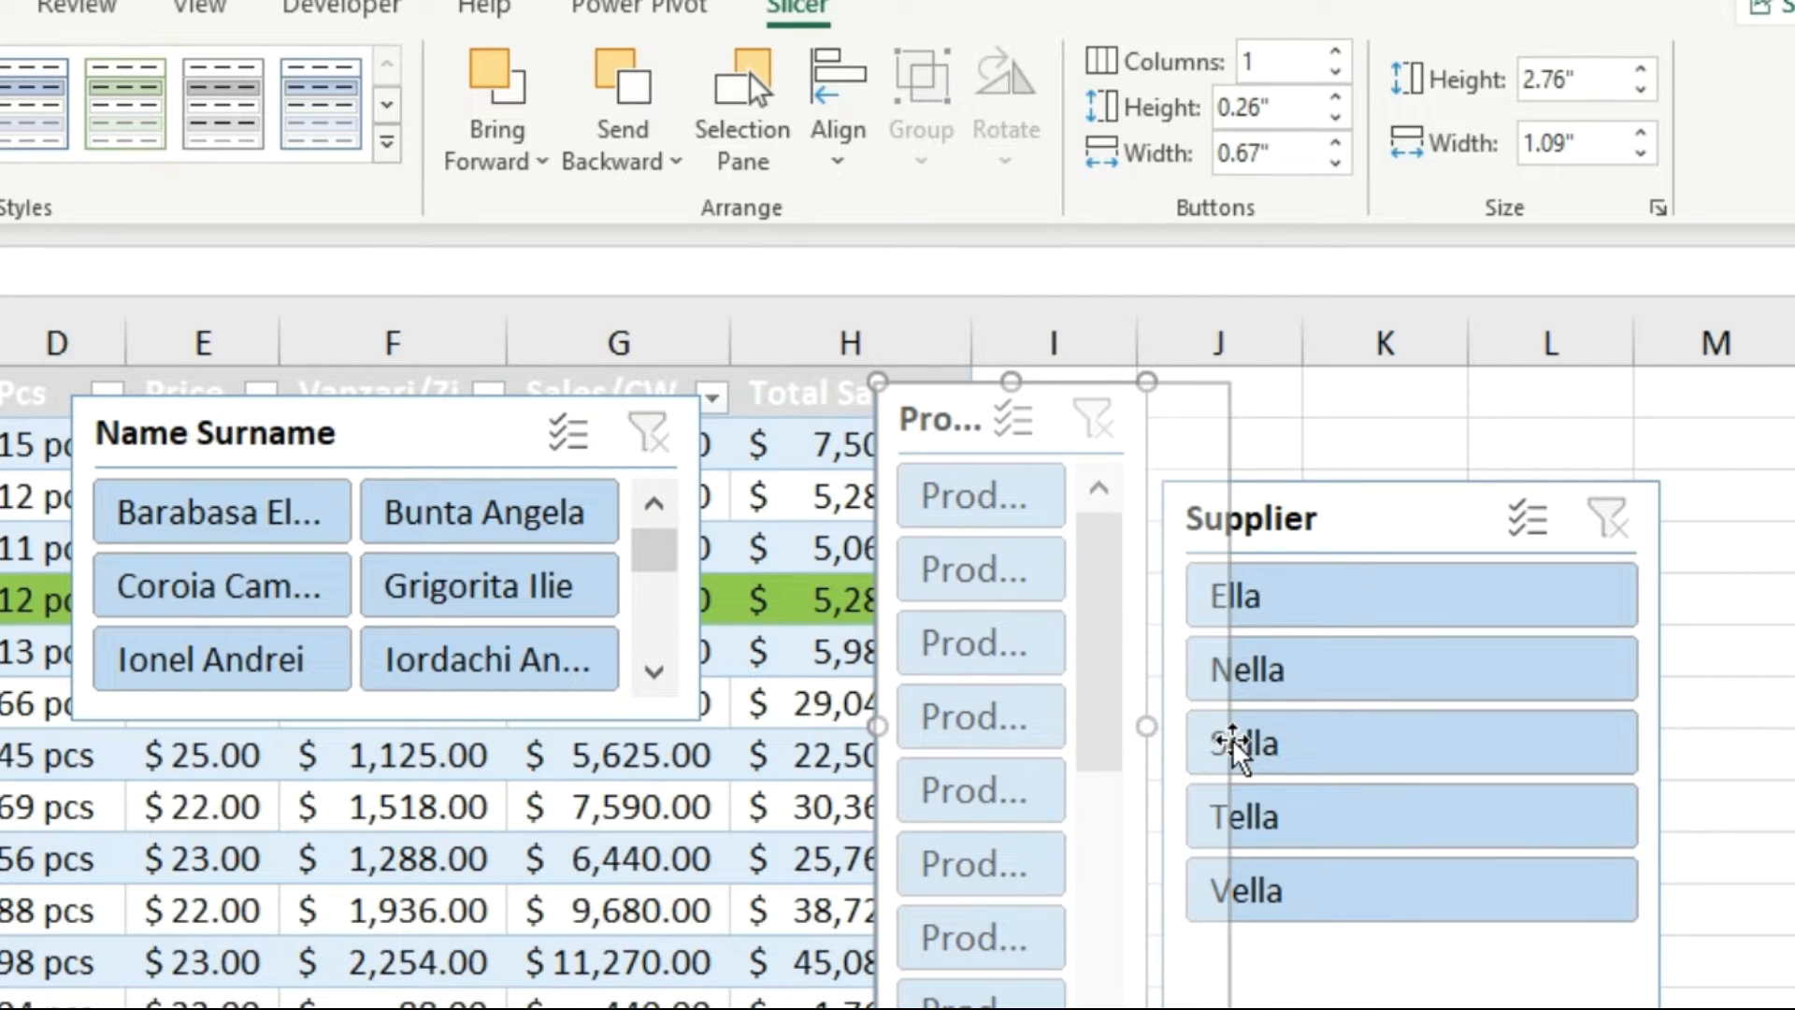
{"action": "left_click", "coordinate": [1358, 519]}
{"action": "left_click_drag", "start_coordinate": [1660, 826], "coordinate": [1381, 826]}
{"action": "left_click_drag", "start_coordinate": [1273, 1008], "coordinate": [1272, 938]}
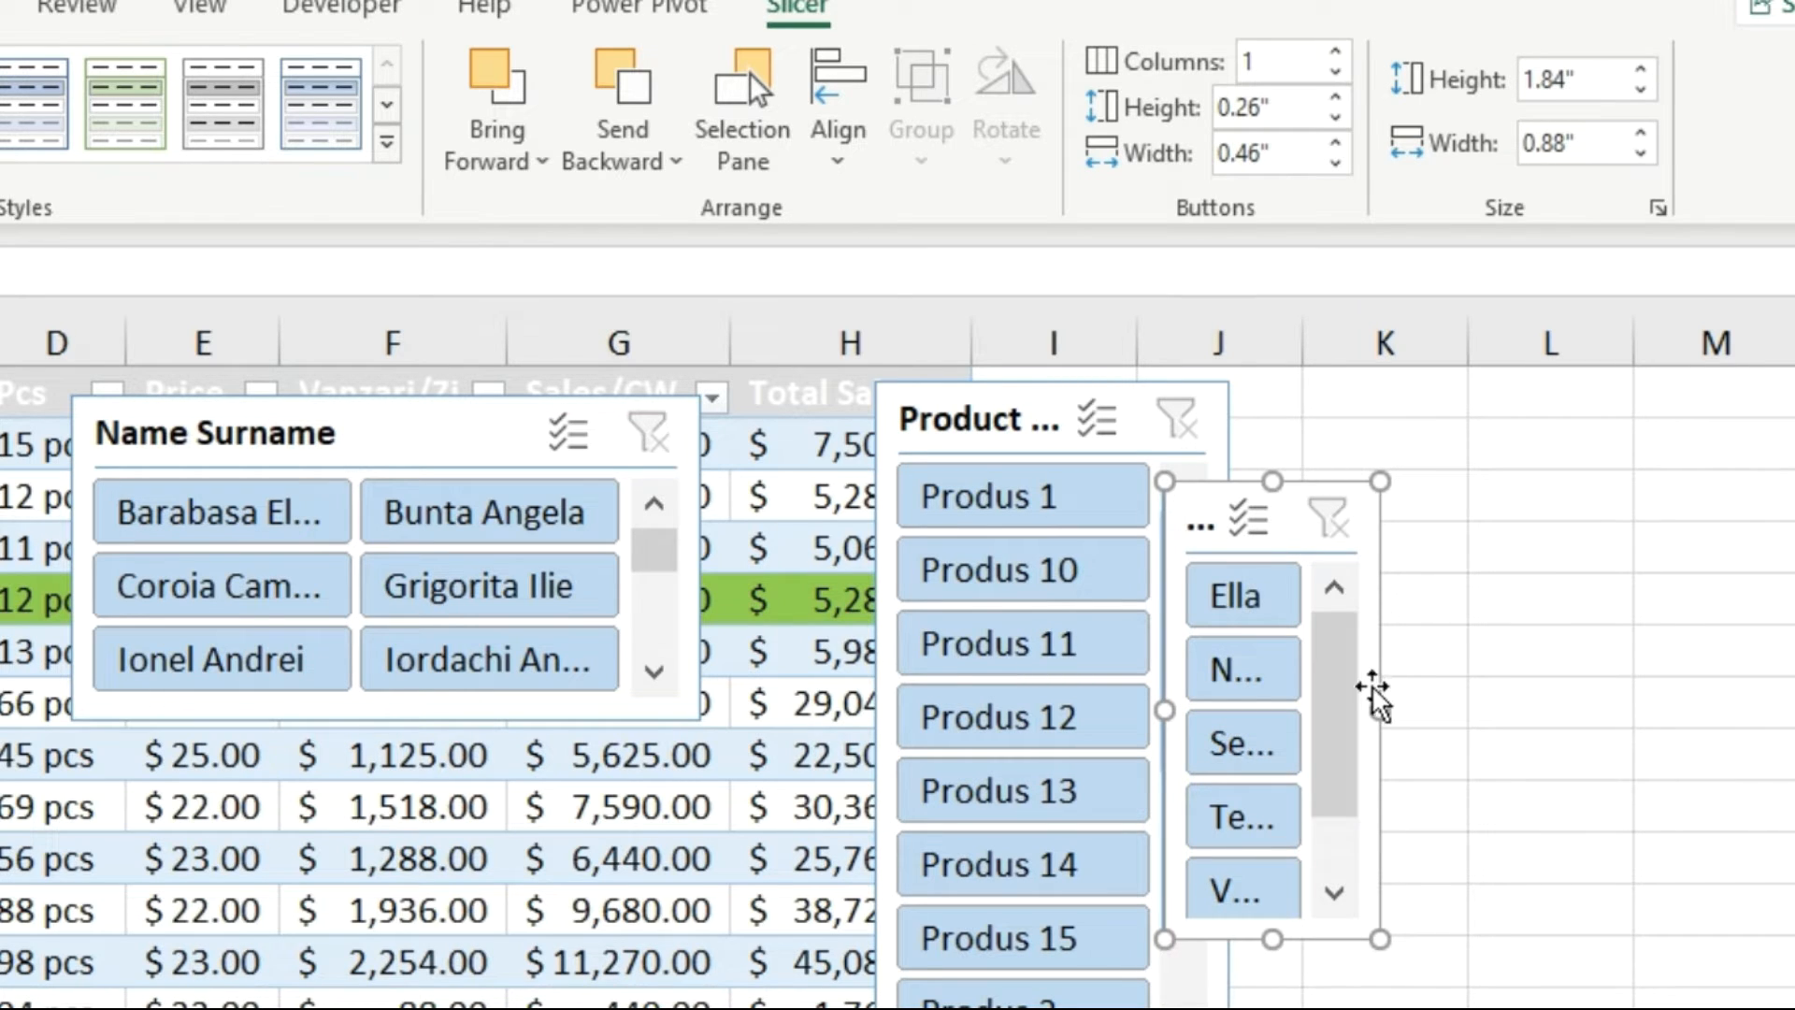
{"action": "left_click_drag", "start_coordinate": [1390, 708], "coordinate": [1430, 709]}
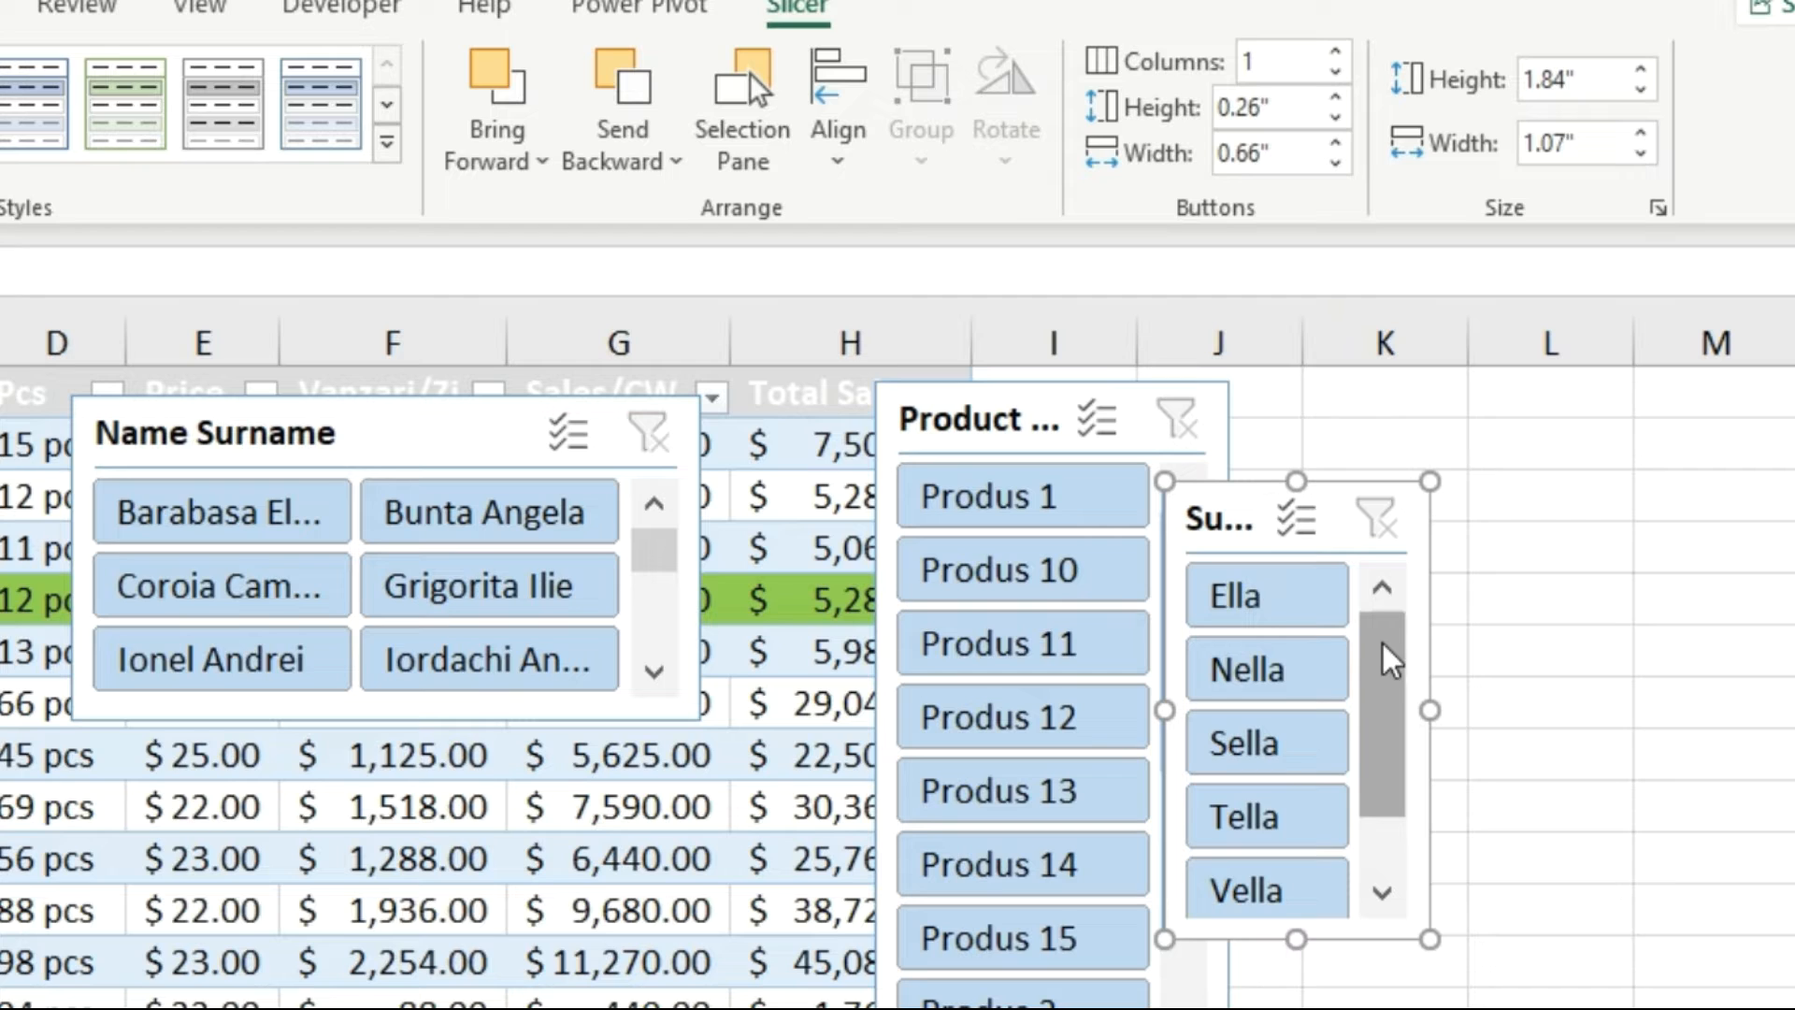
- Arrange the Product Type and Supplier slicers side by side next to the table, with the Name Surname slicer below them
{"action": "left_click_drag", "start_coordinate": [1315, 598], "coordinate": [1427, 498]}
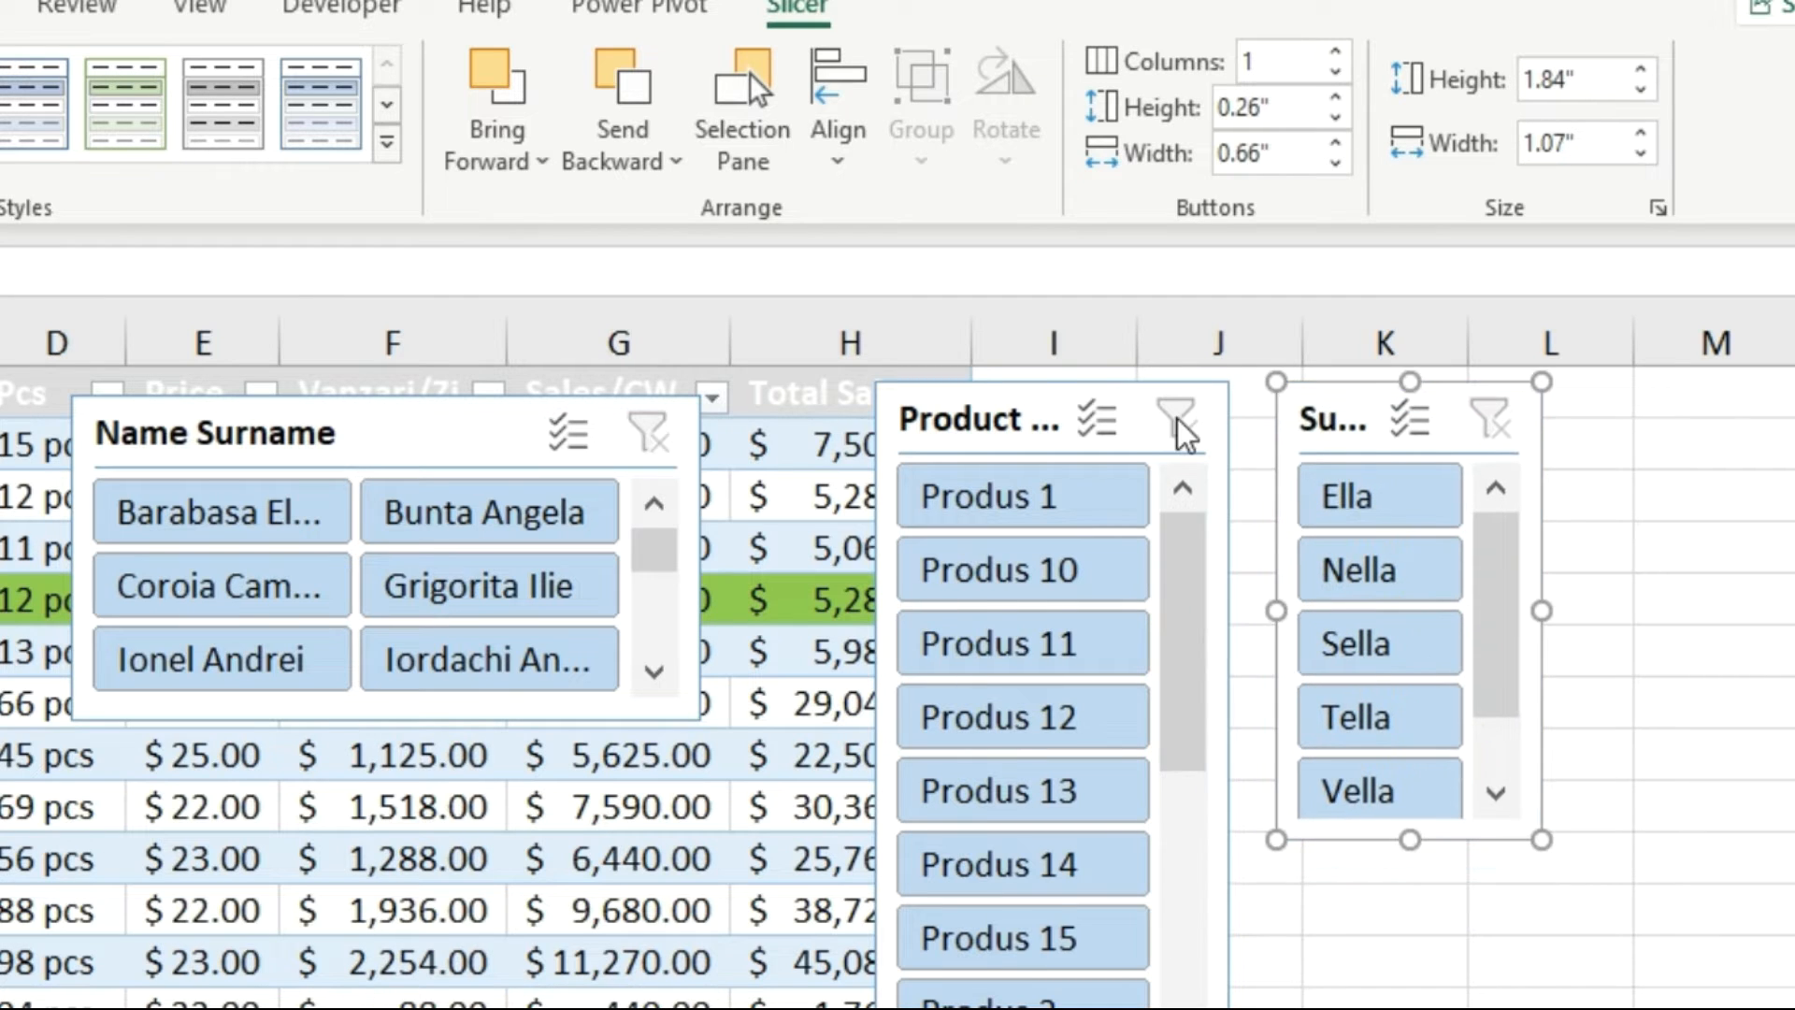
{"action": "left_click_drag", "start_coordinate": [1005, 432], "coordinate": [1100, 413]}
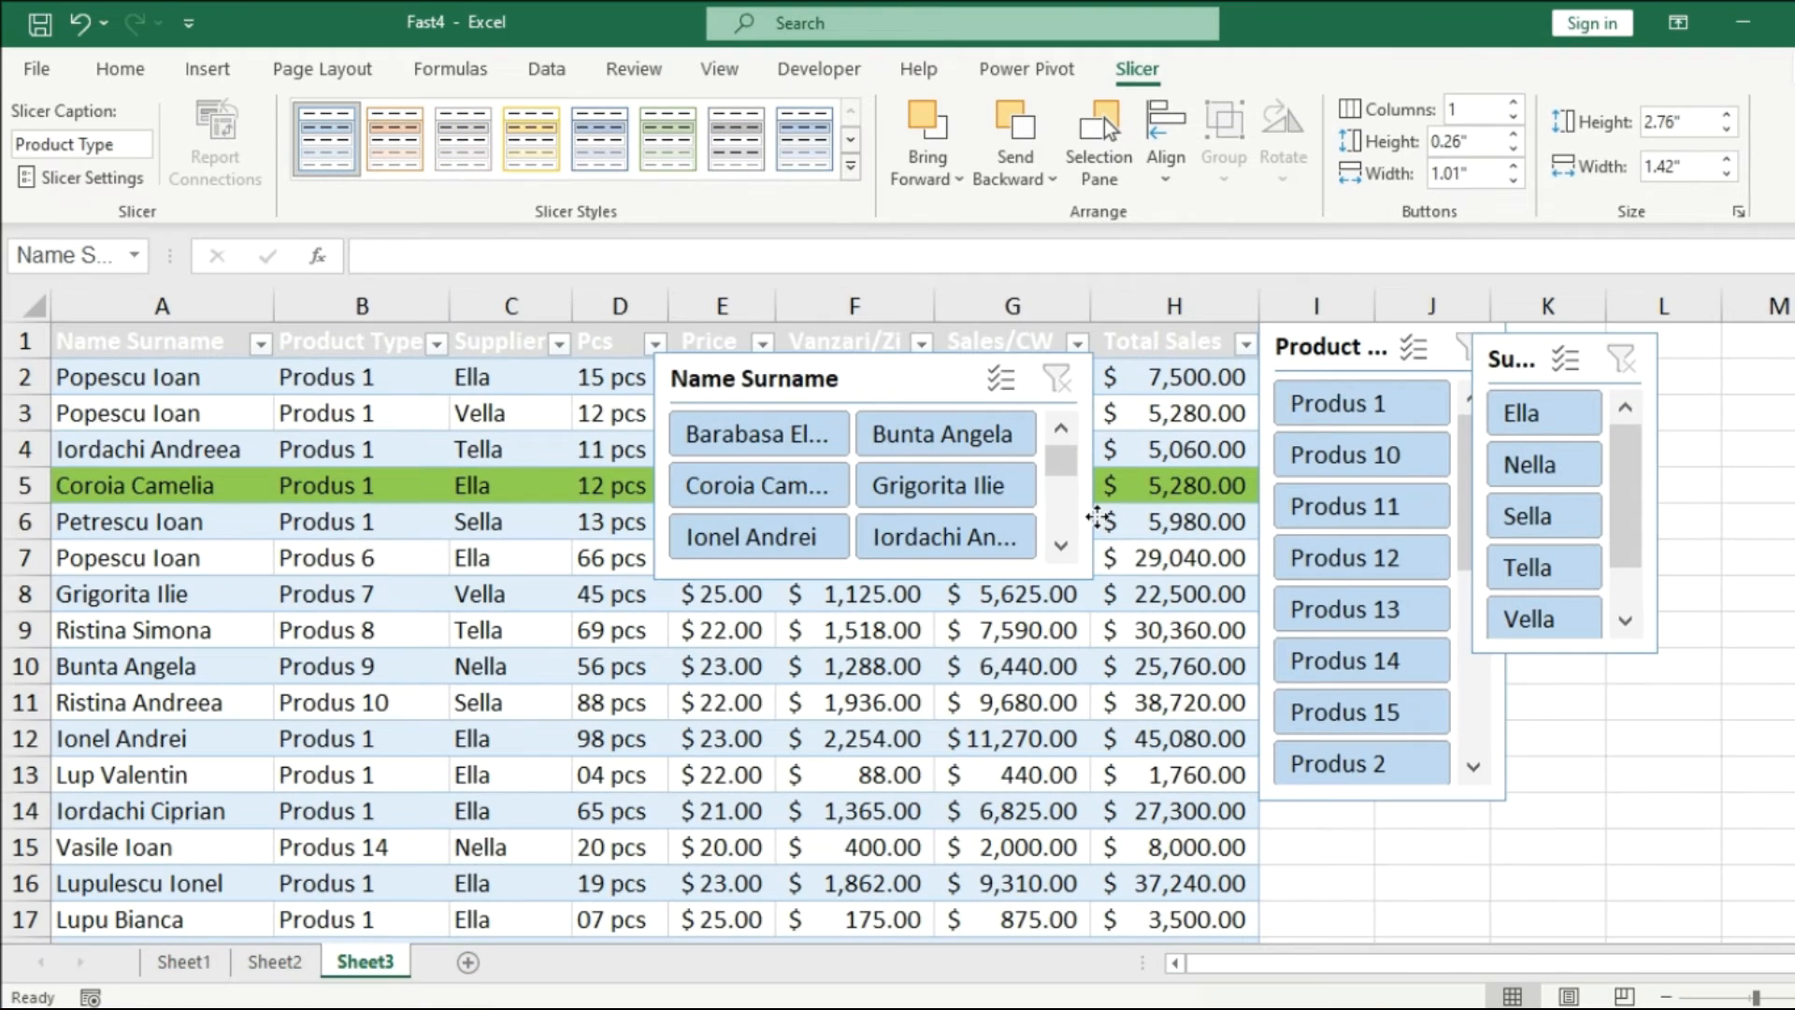
{"action": "left_click_drag", "start_coordinate": [542, 411], "coordinate": [1360, 952]}
{"action": "mouse_move", "coordinate": [1483, 793]}
{"action": "left_mouse_down"}
{"action": "mouse_move", "coordinate": [1466, 798]}
{"action": "mouse_move", "coordinate": [1466, 774]}
{"action": "left_mouse_up"}
- Use the slicers to filter the table by Produs 10, supplier Sella and the first available name, then clear the name filter
{"action": "left_click", "coordinate": [1372, 455]}
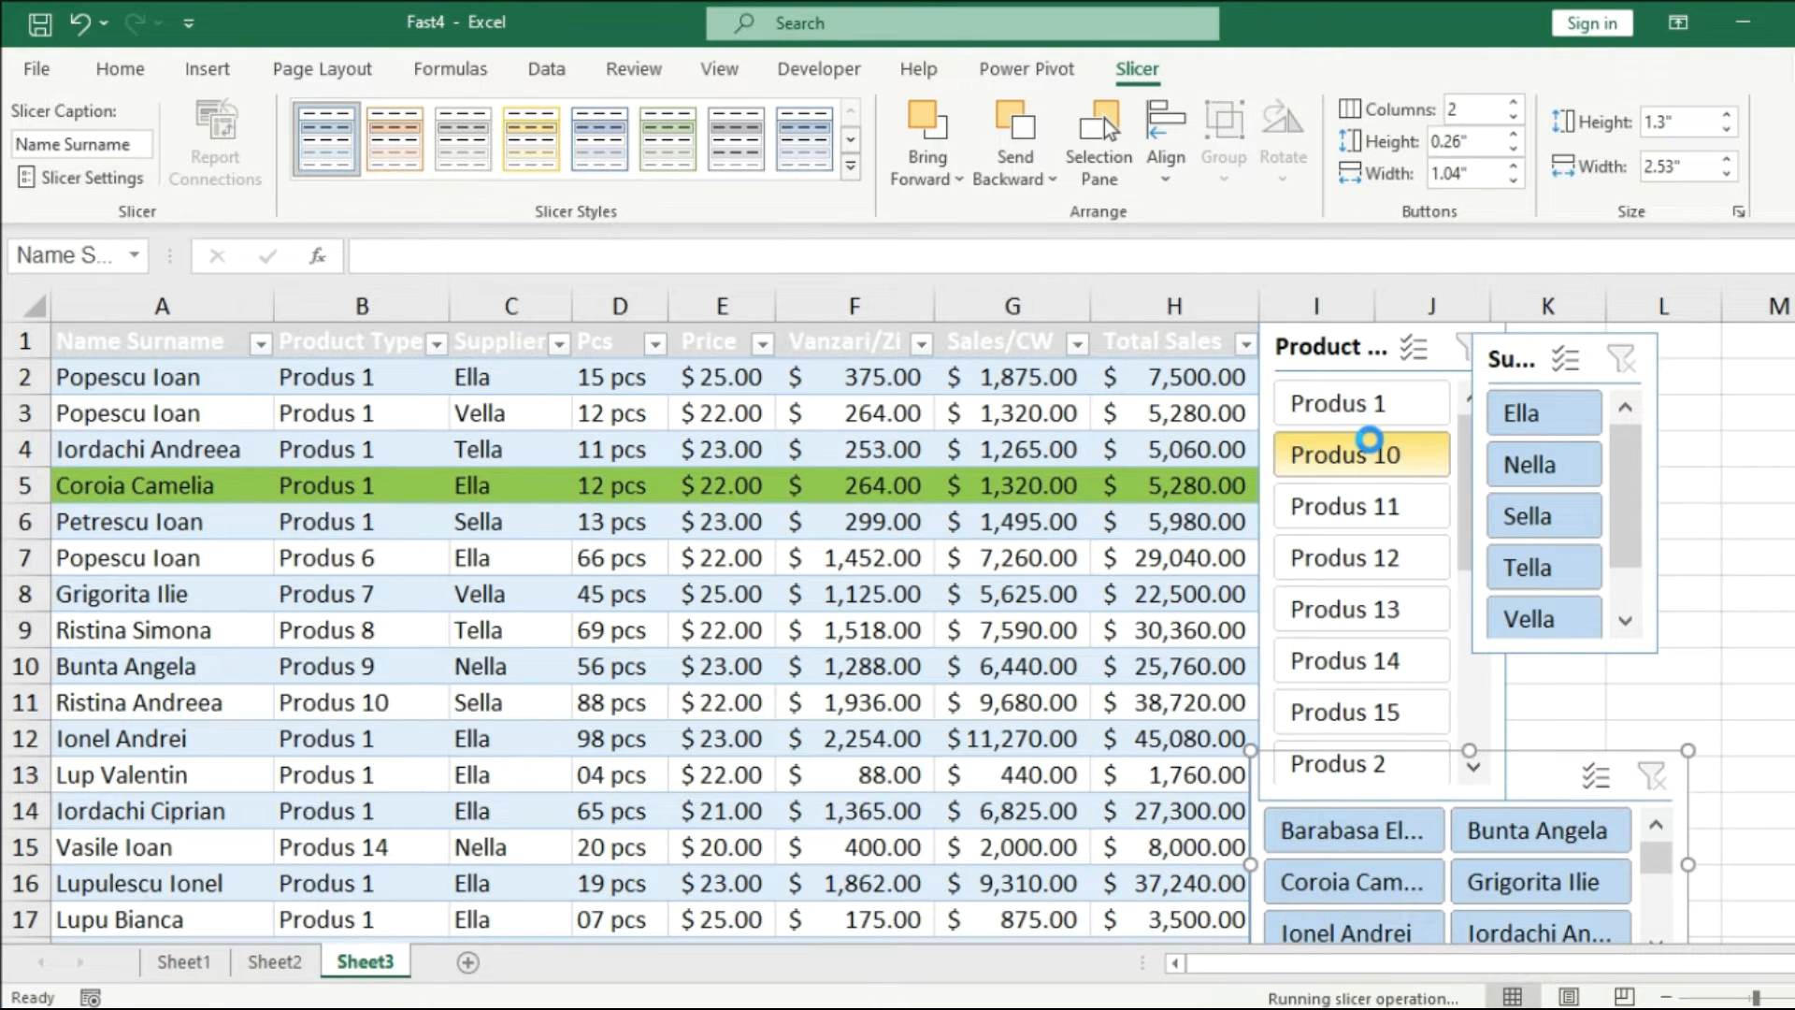
{"action": "left_click", "coordinate": [1565, 473], "text": "ctrl"}
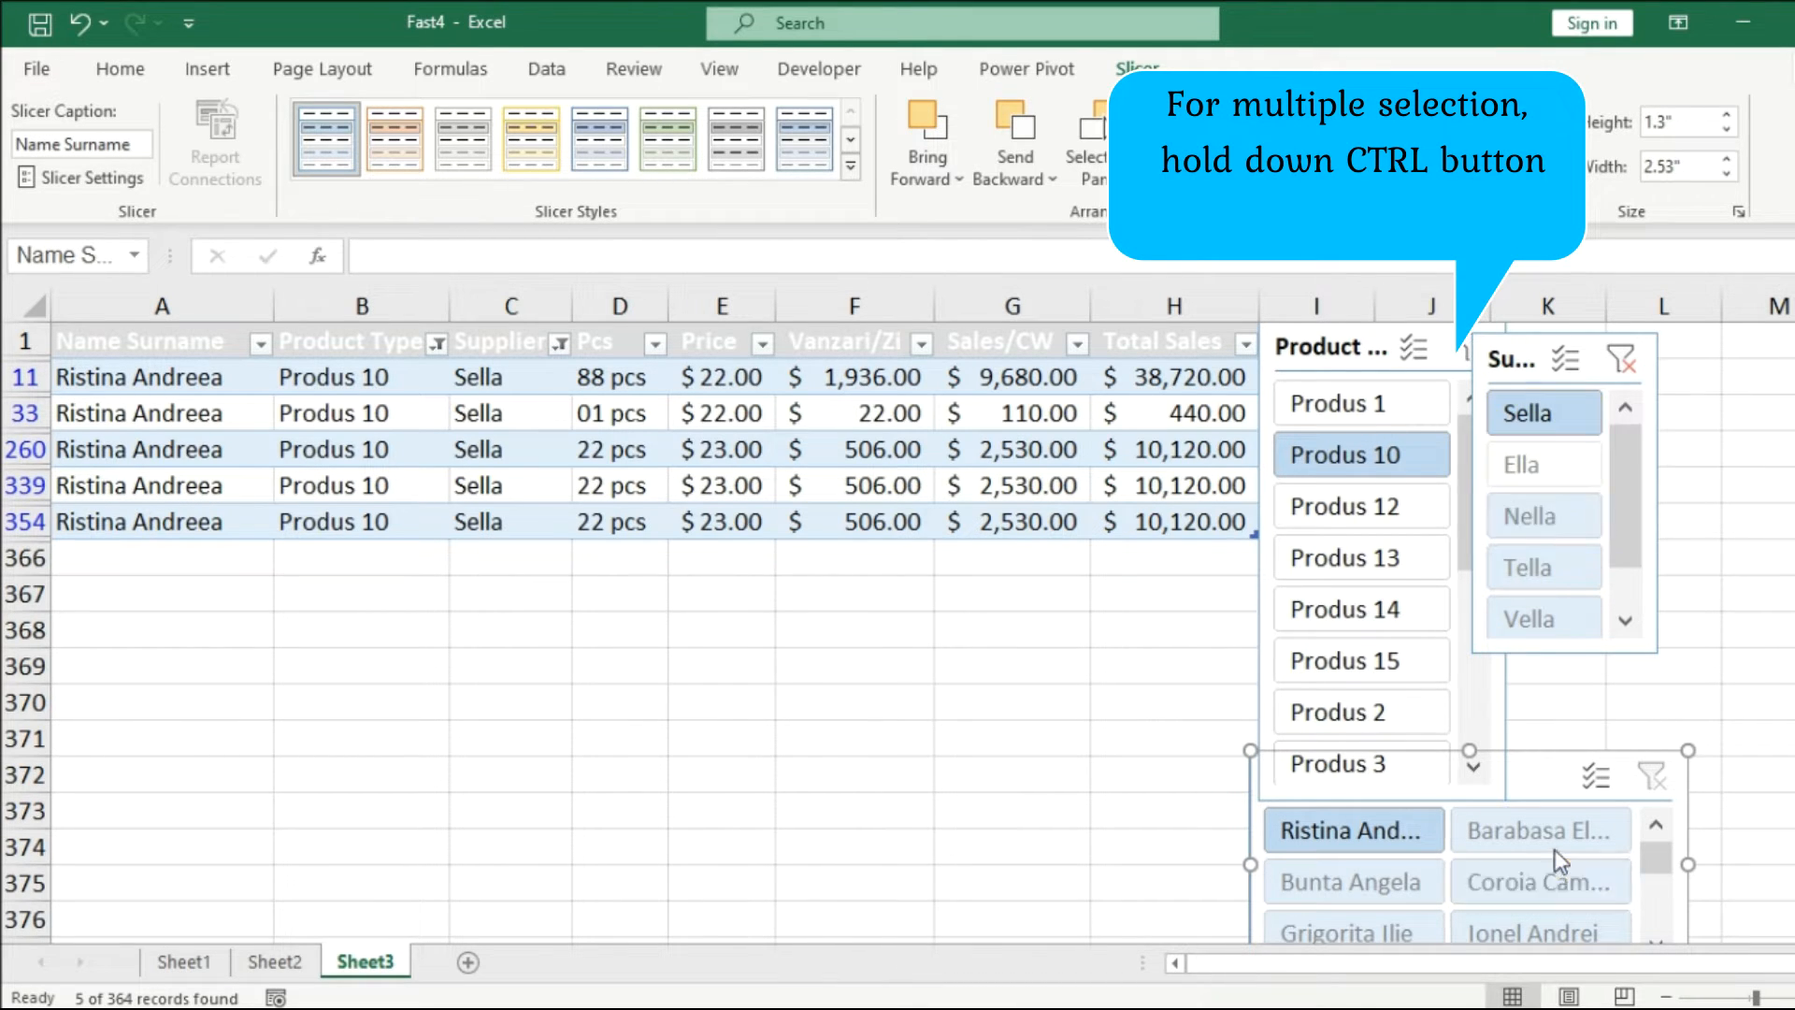
{"action": "left_click", "coordinate": [1371, 832]}
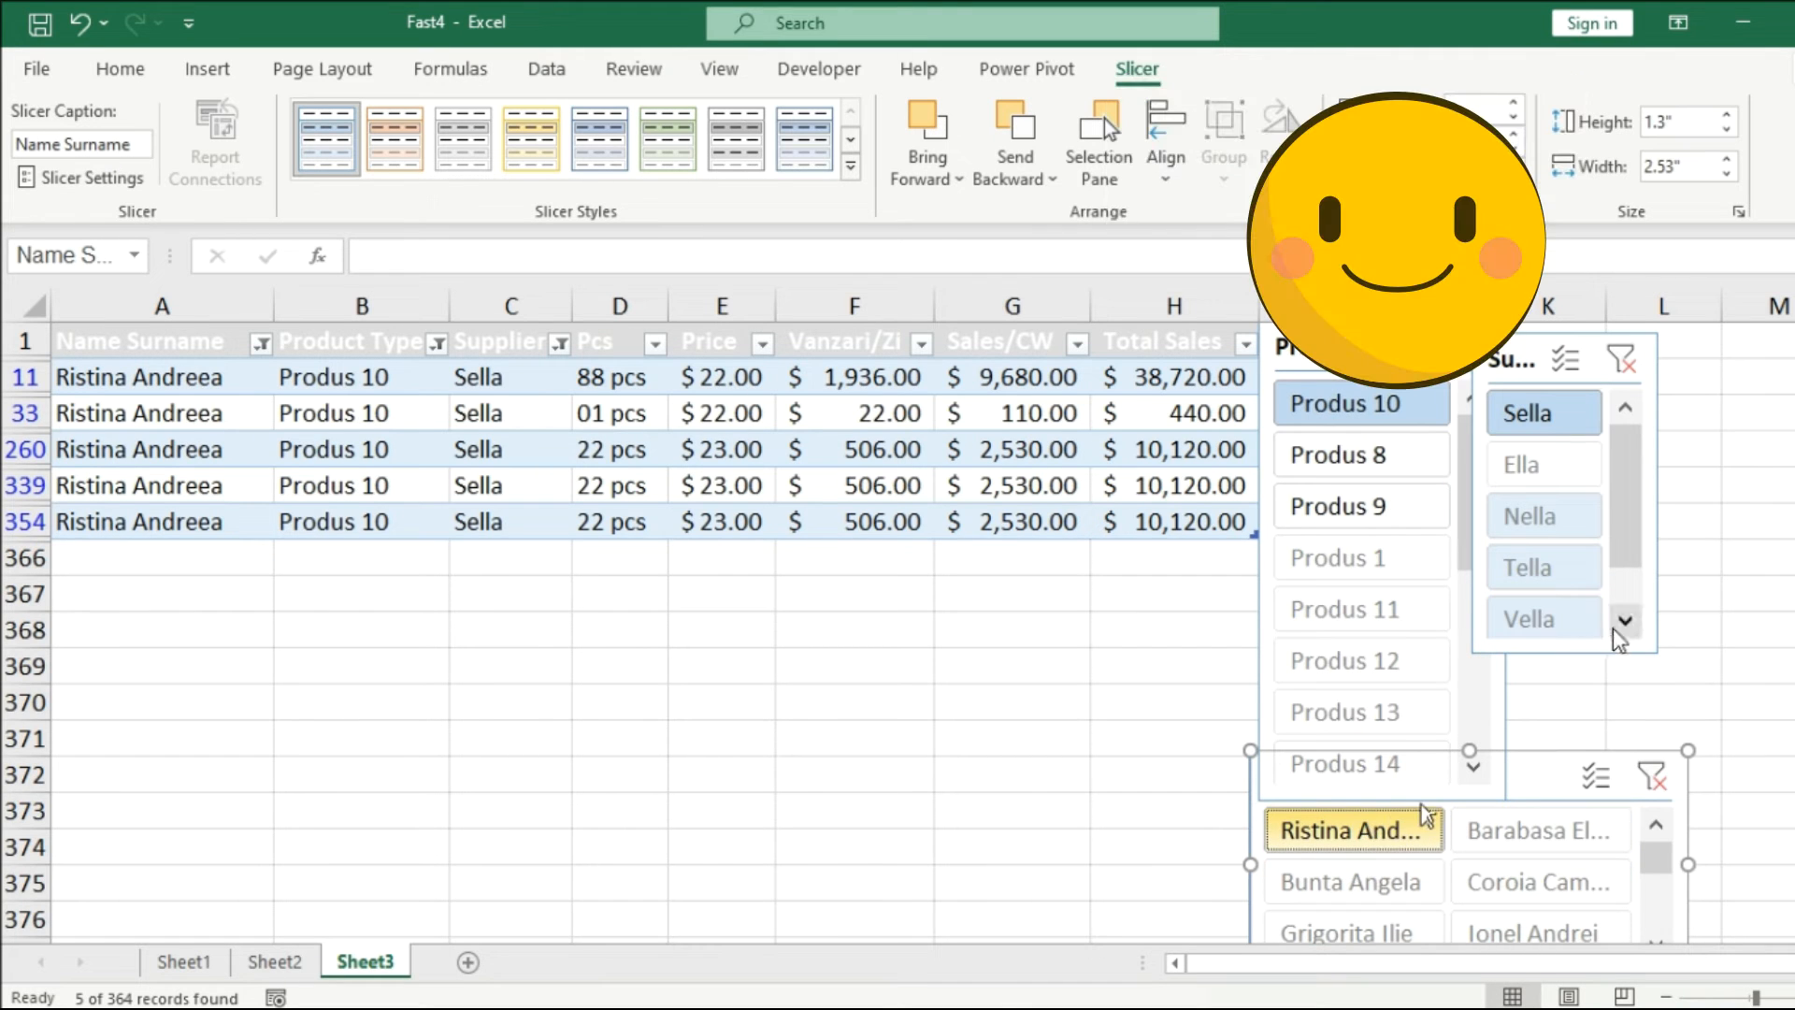
{"action": "left_click", "coordinate": [1664, 788]}
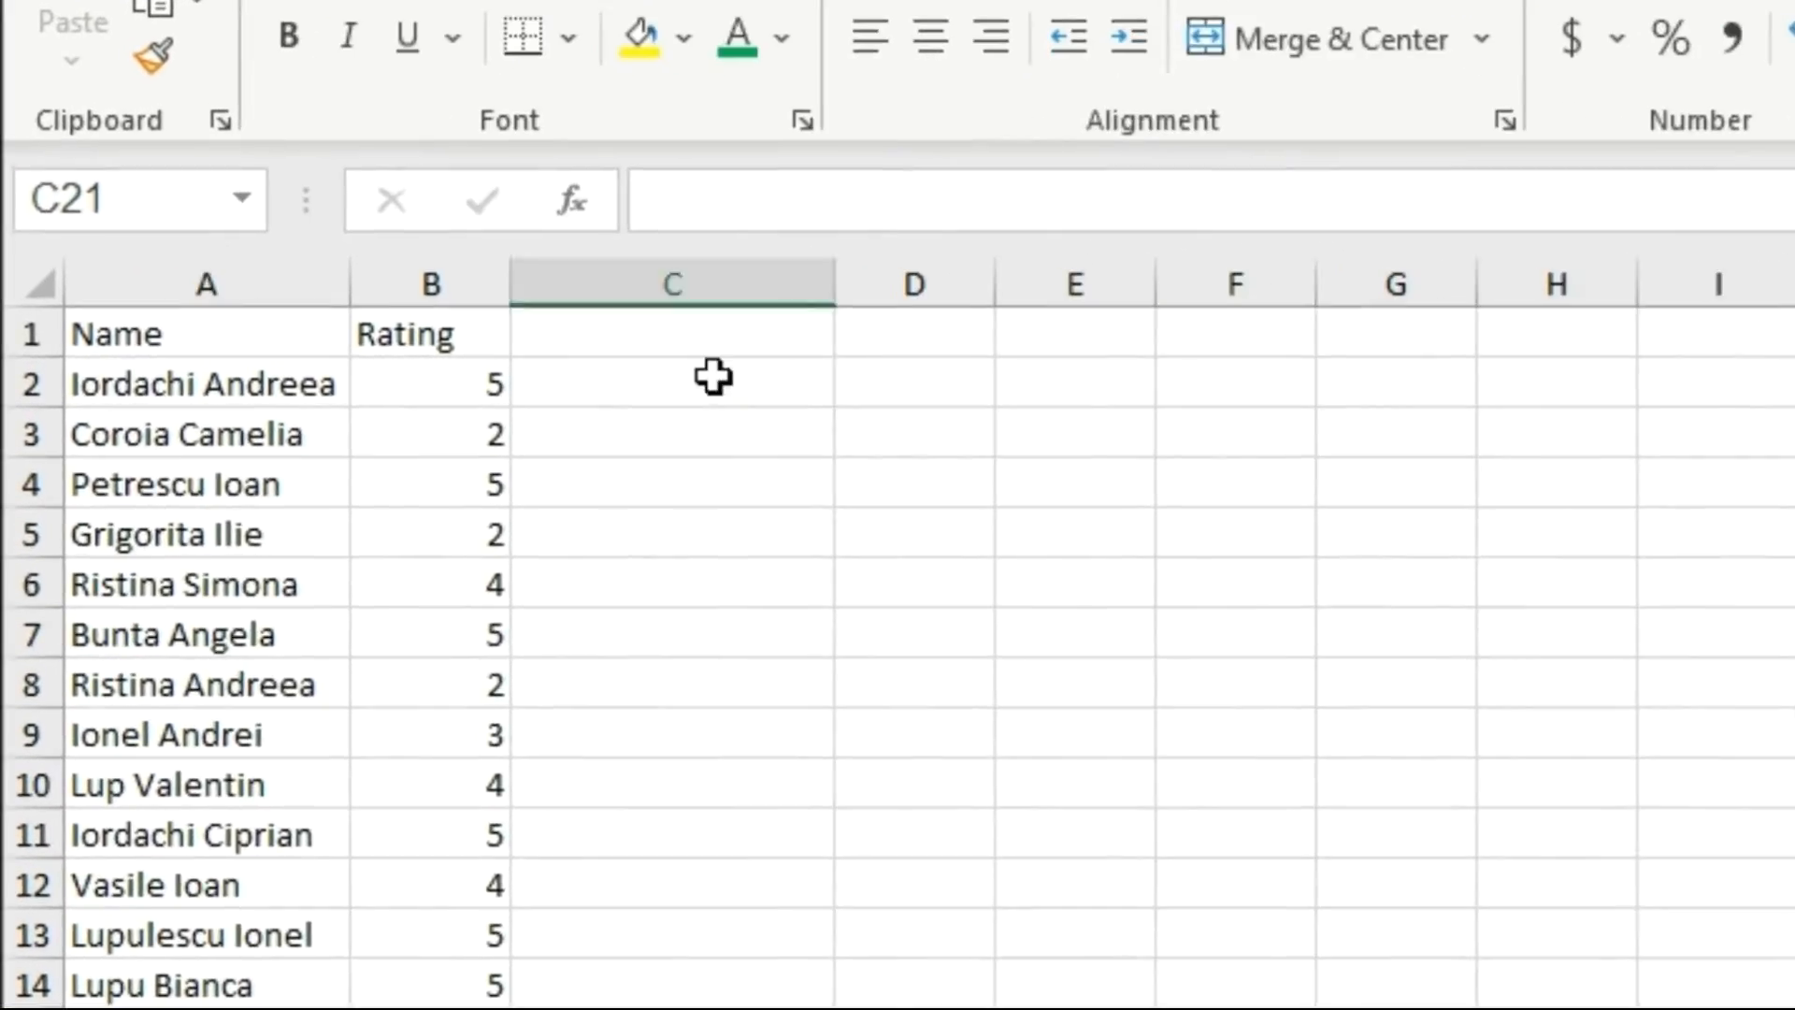
- Start a REPT formula in cell C2 with a single quoted glowing star emoji as the text to repeat
{"action": "left_click", "coordinate": [713, 440]}
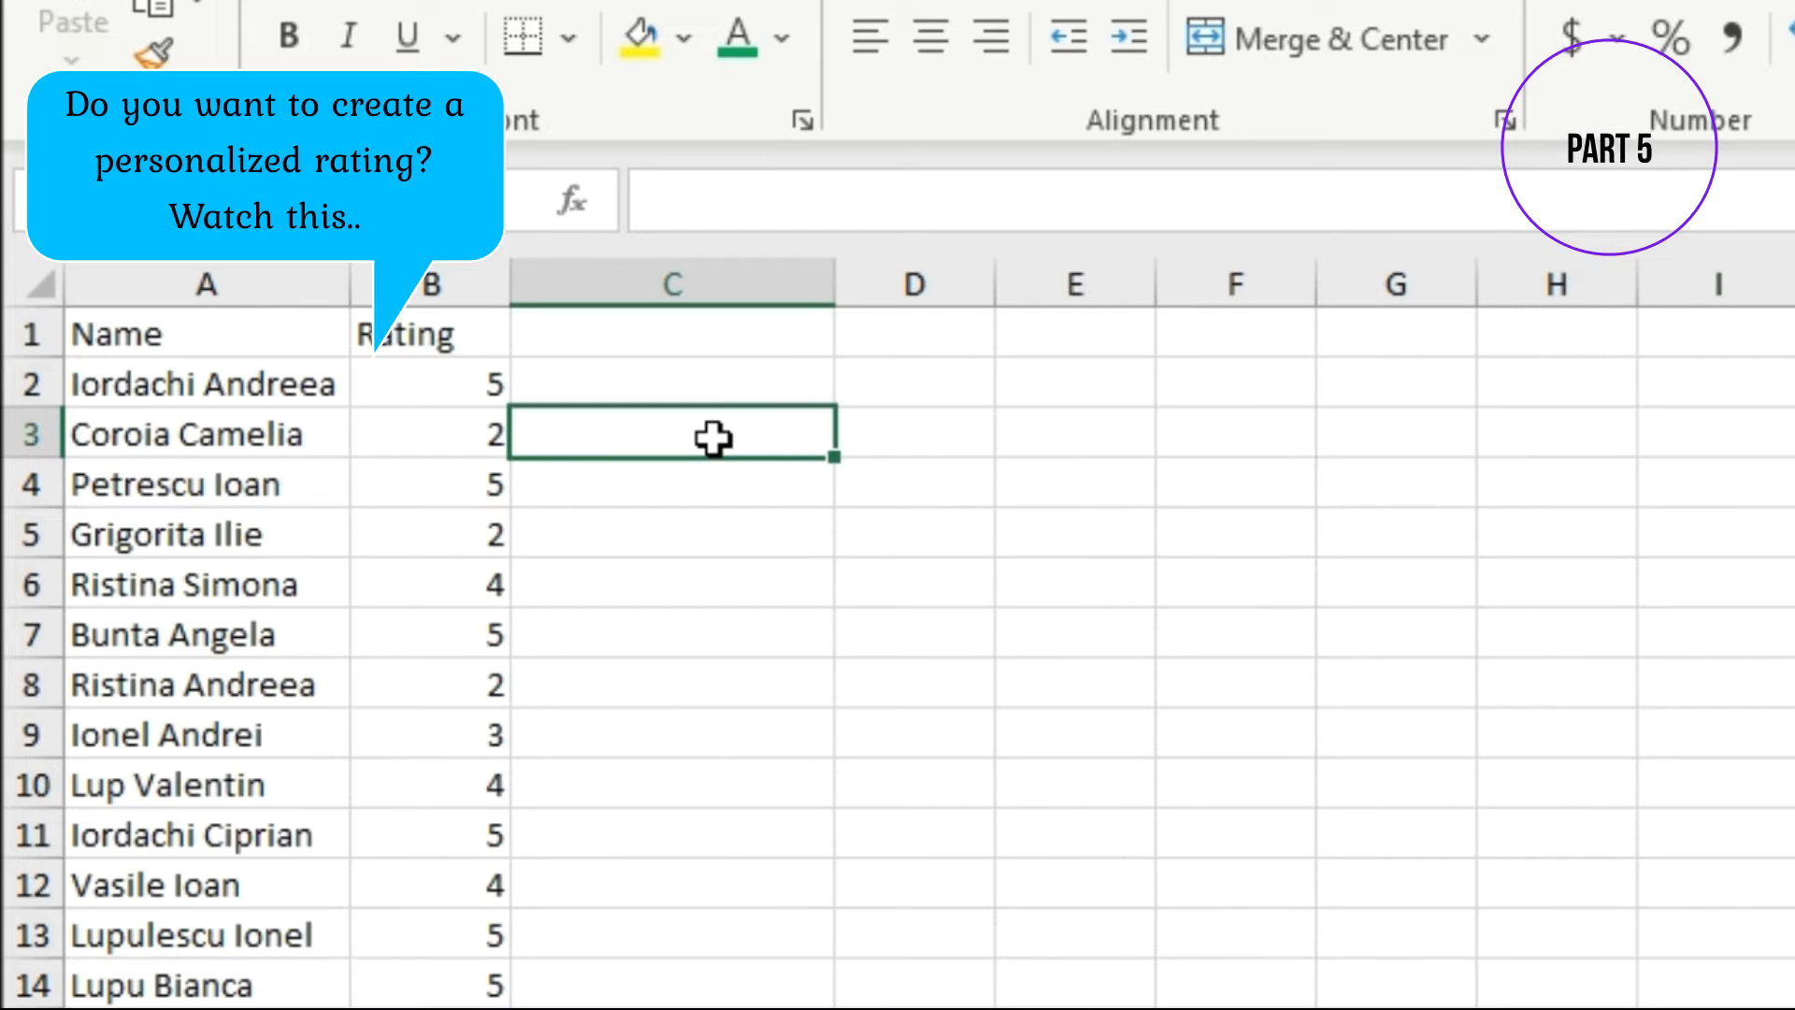
{"action": "left_click", "coordinate": [718, 383]}
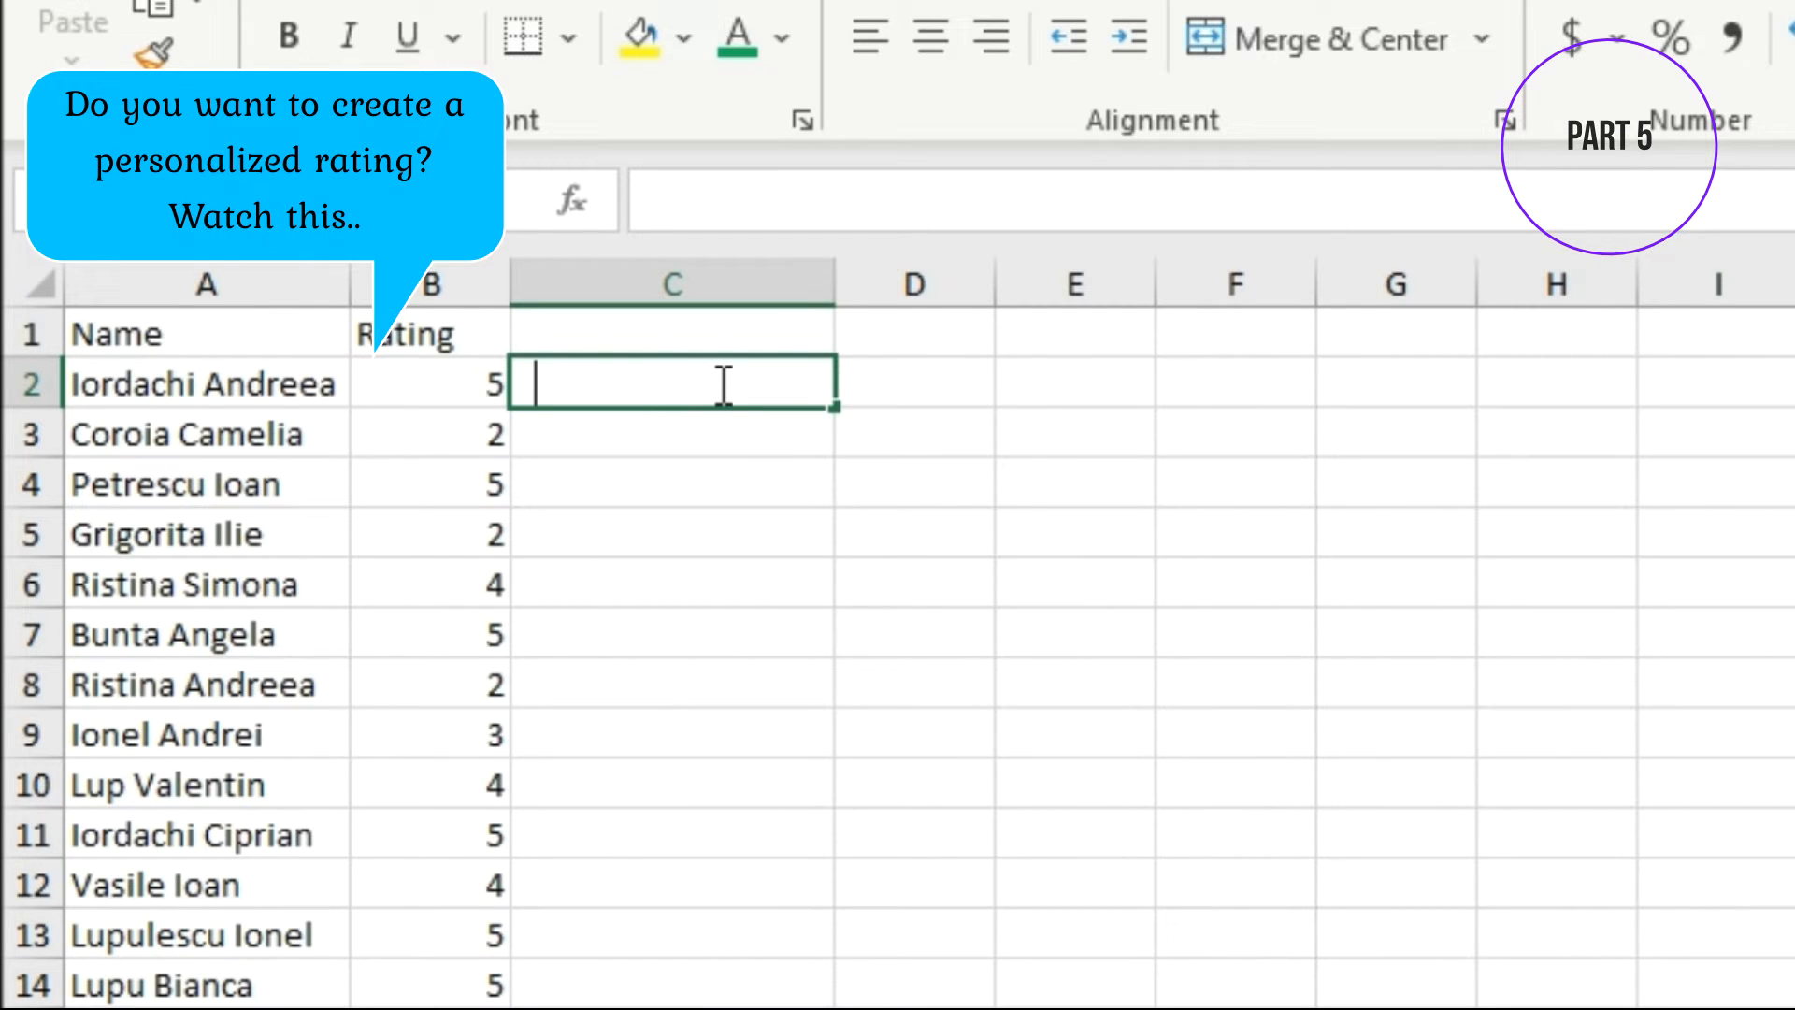
{"action": "type", "text": "=rept"}
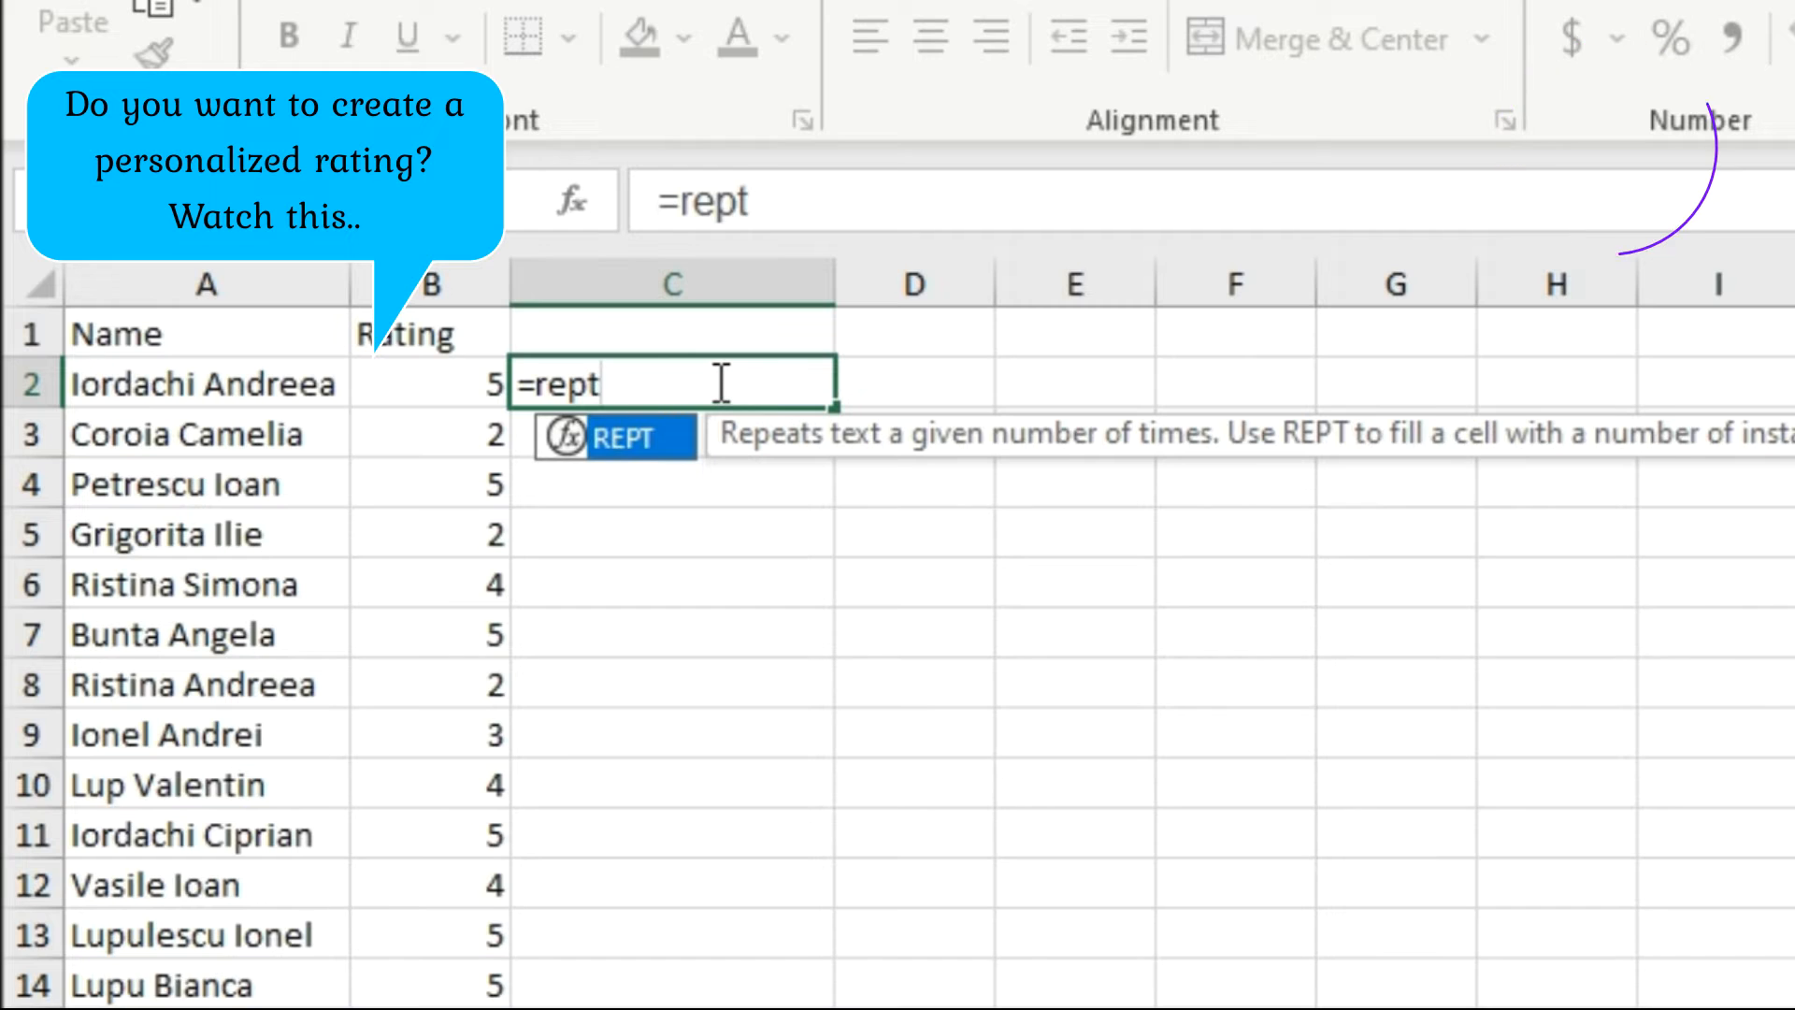
{"action": "double_click", "coordinate": [614, 434]}
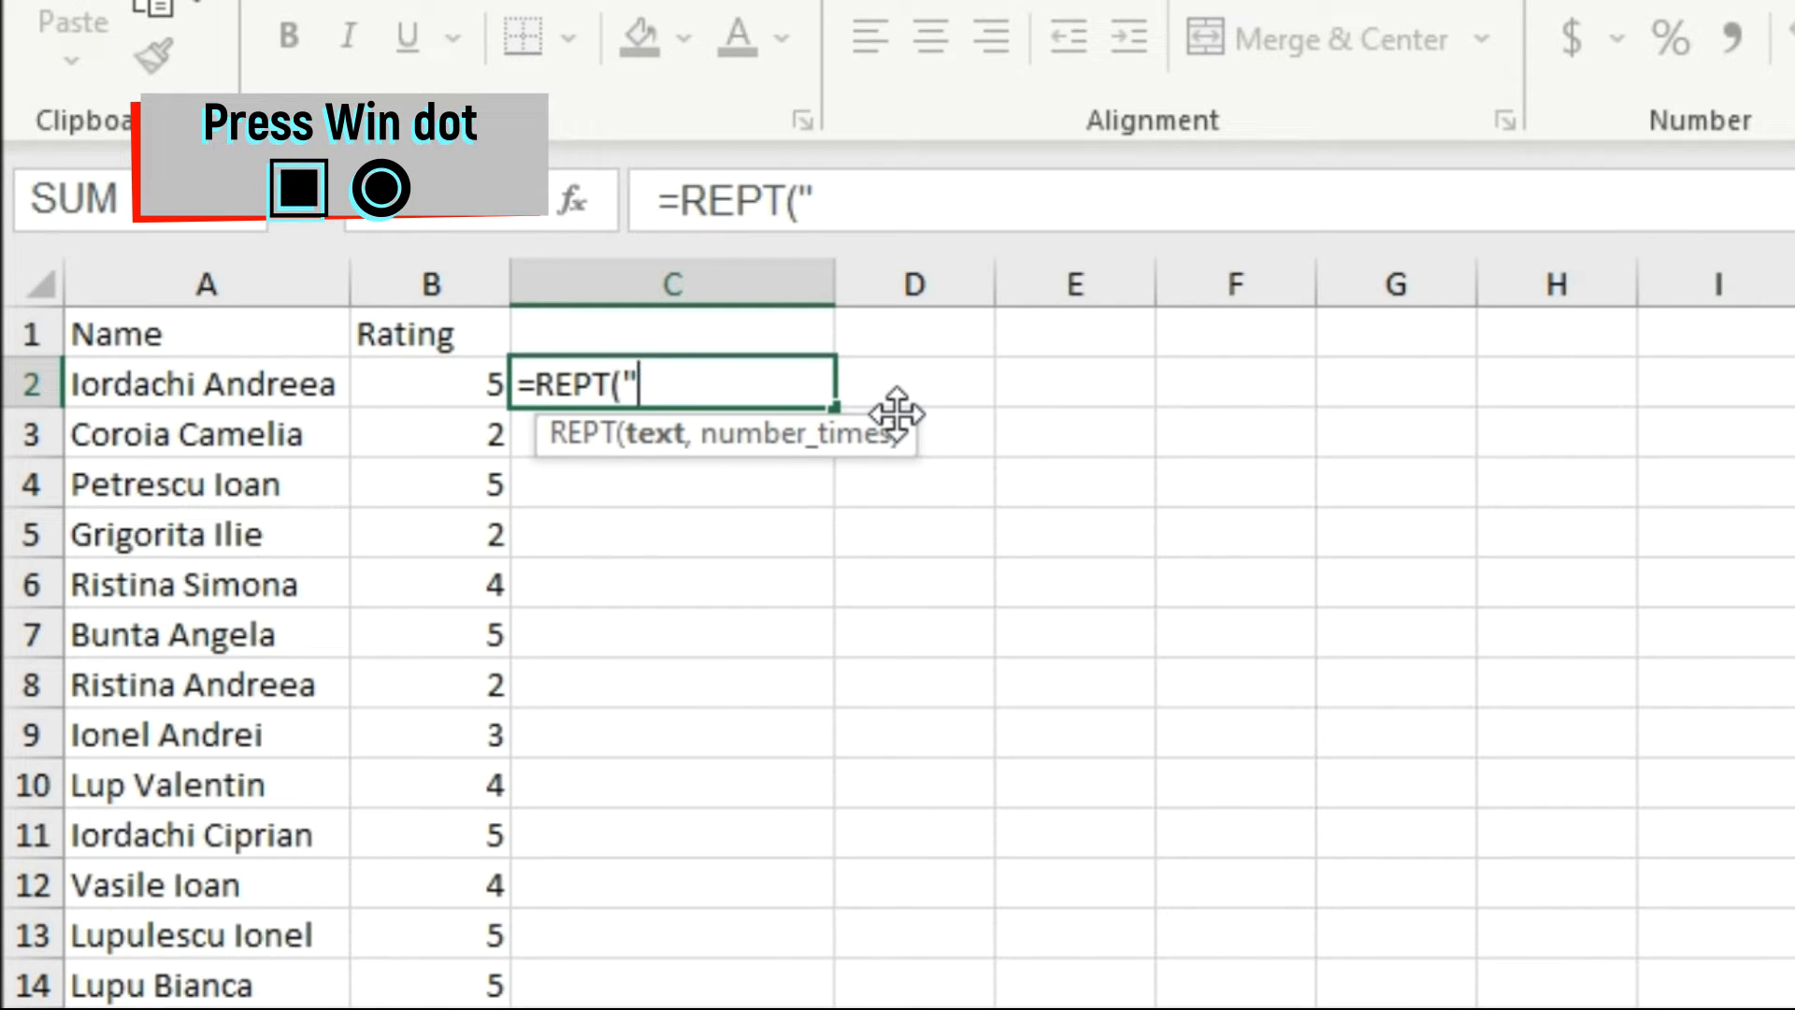
{"action": "key", "text": "super+period"}
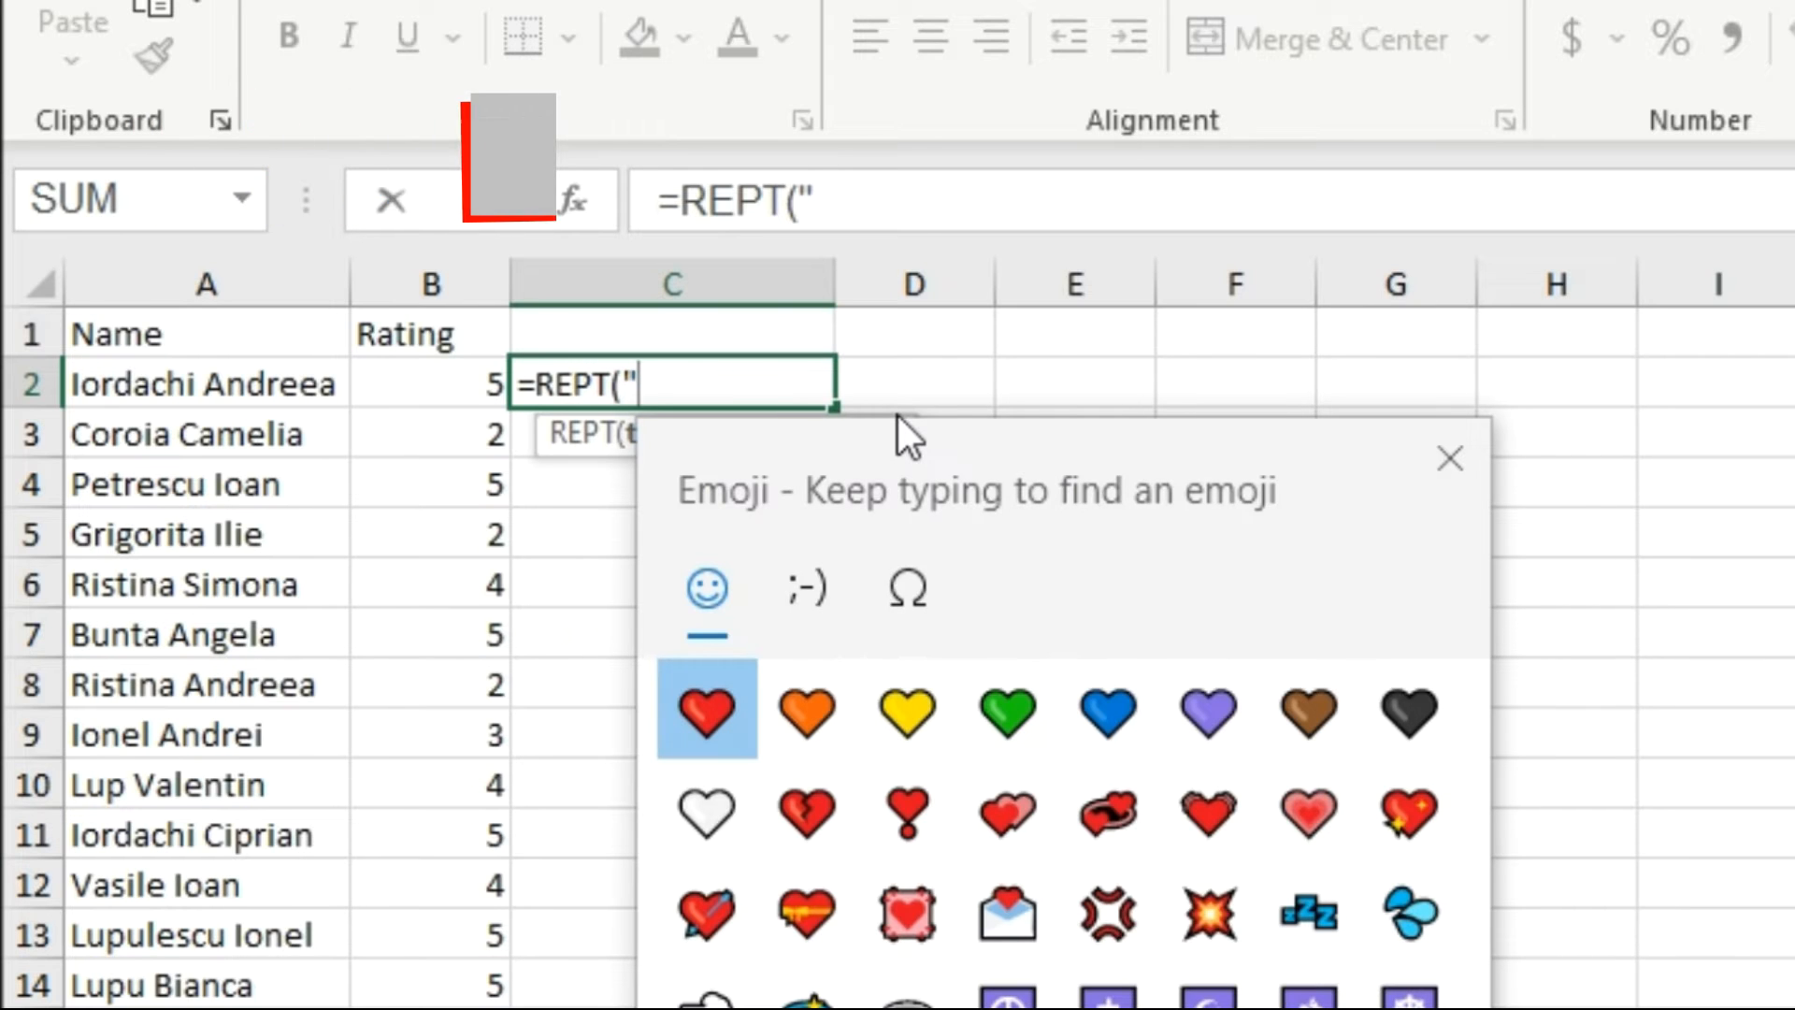
{"action": "type", "text": "\"star"}
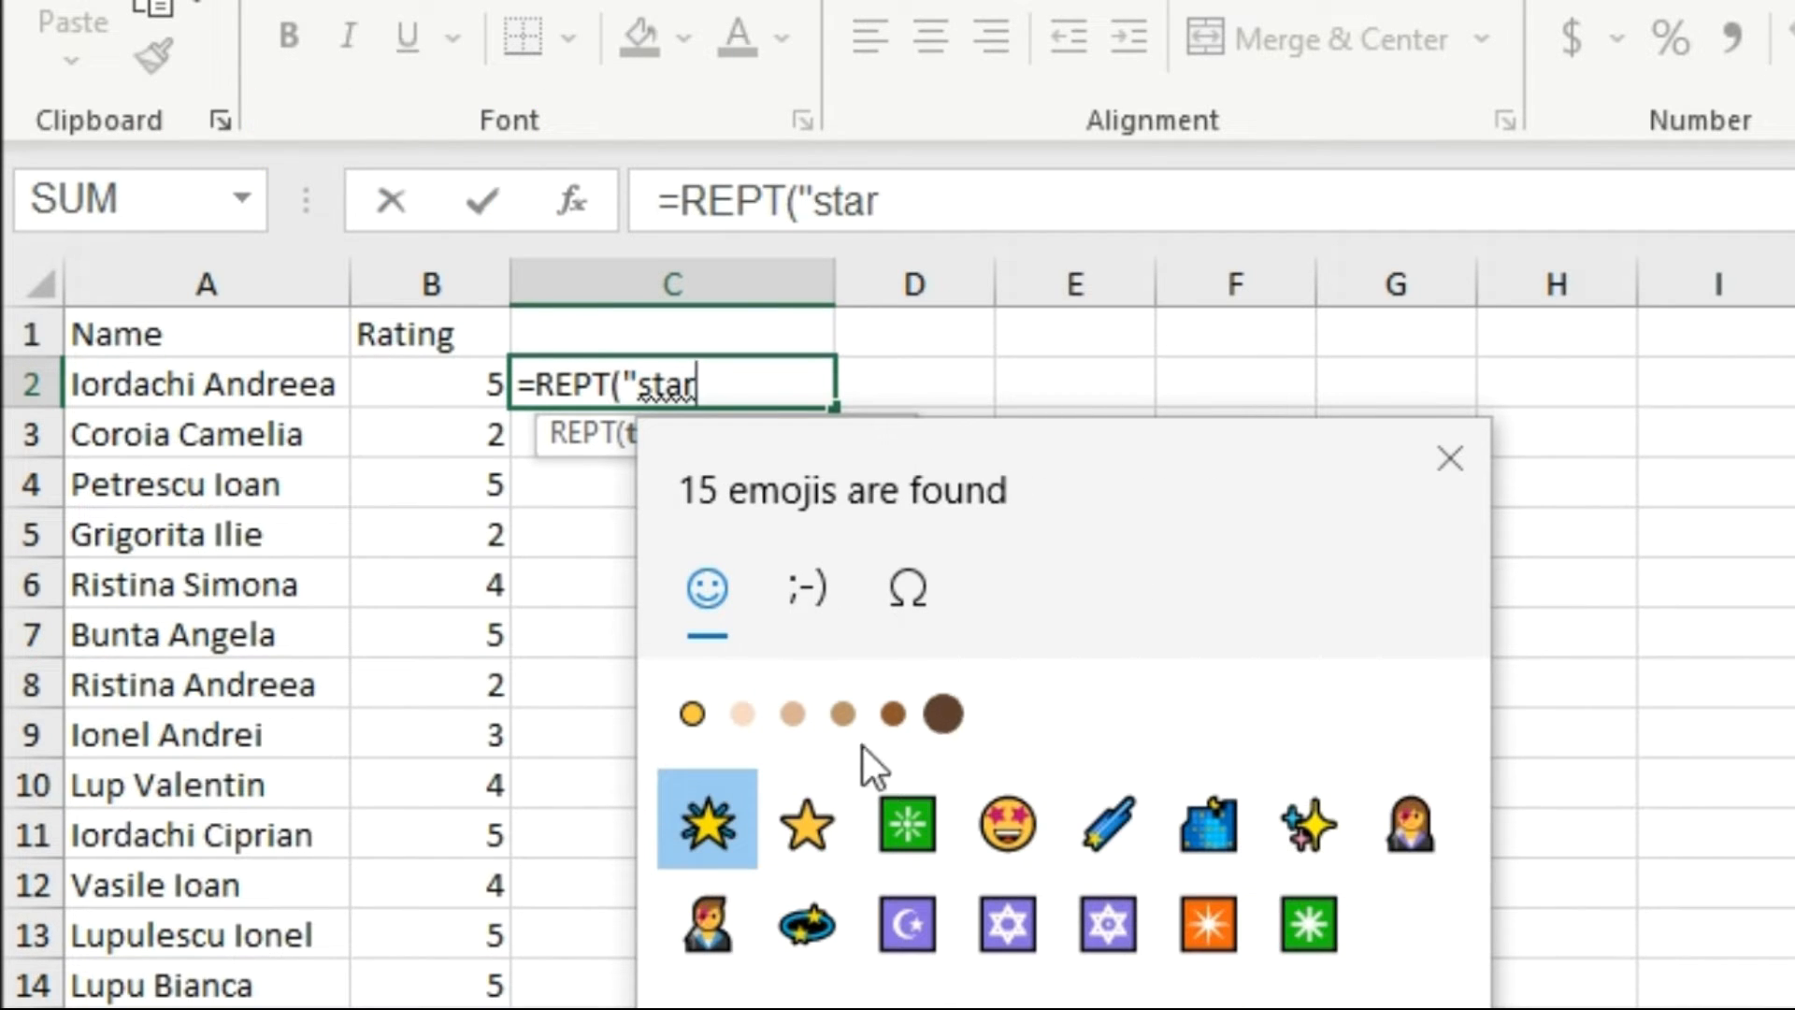
{"action": "left_click", "coordinate": [692, 826]}
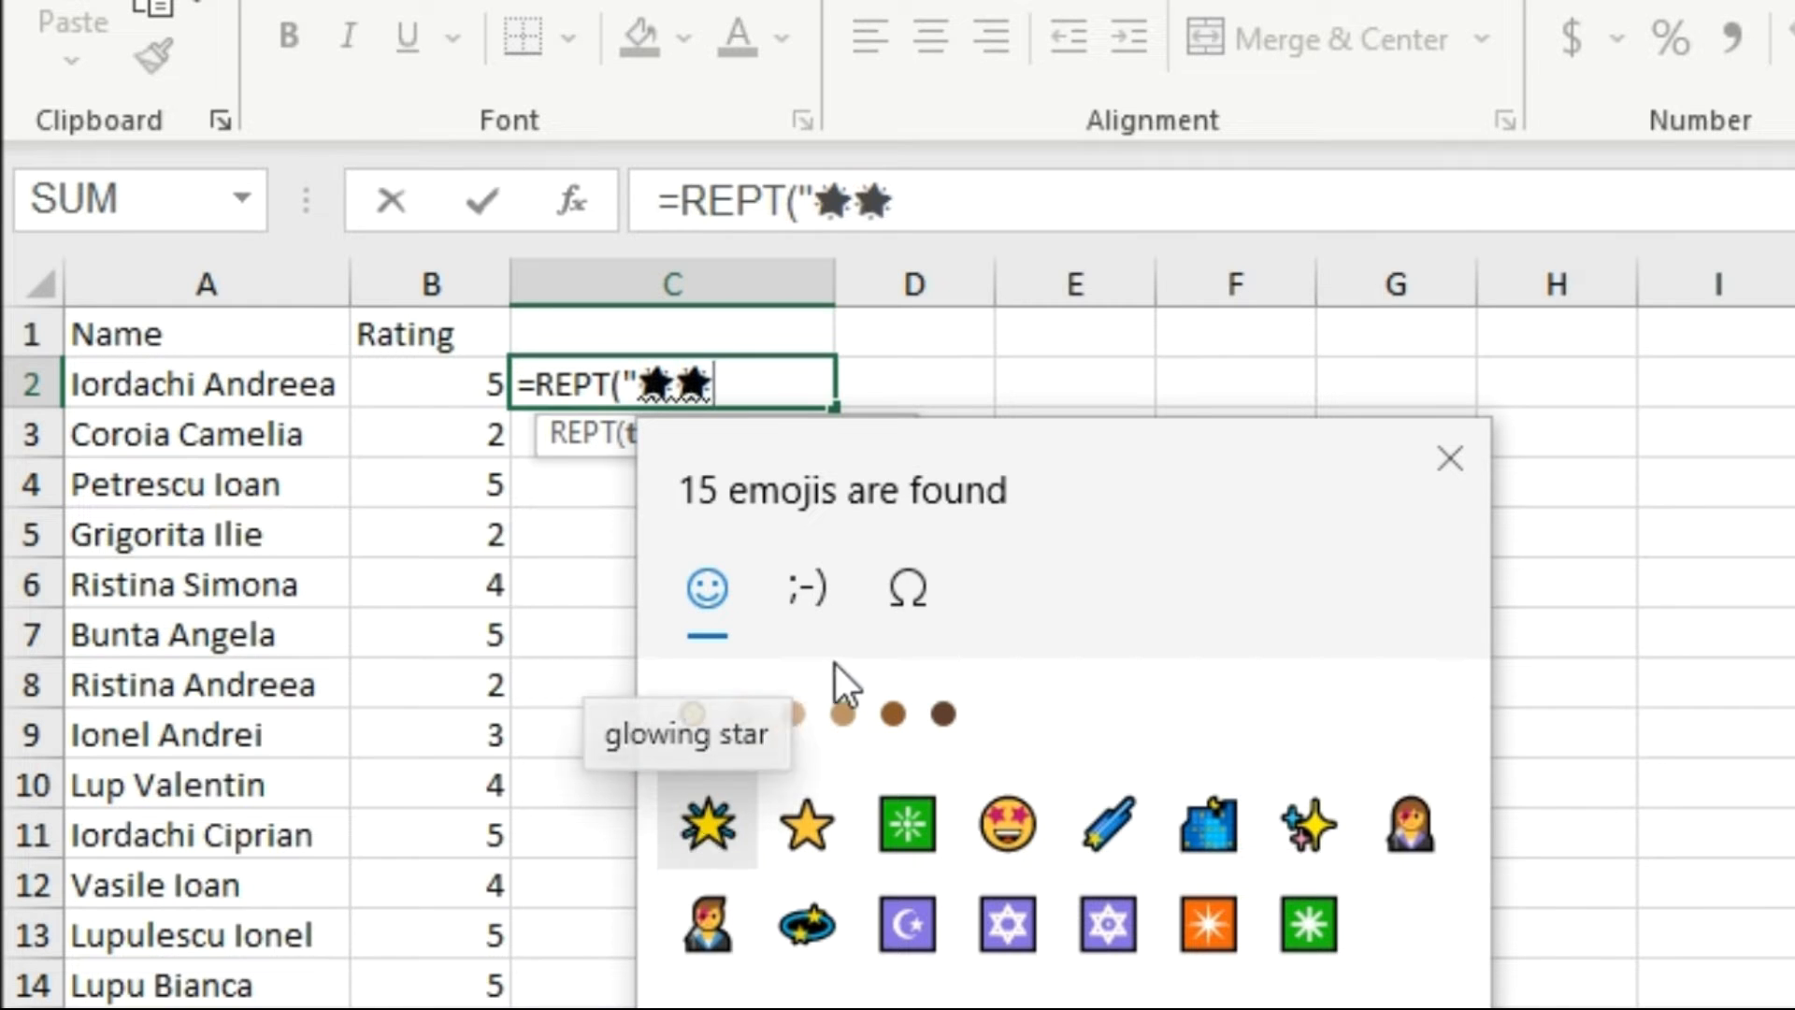
{"action": "key", "text": "Escape"}
{"action": "left_click", "coordinate": [969, 209]}
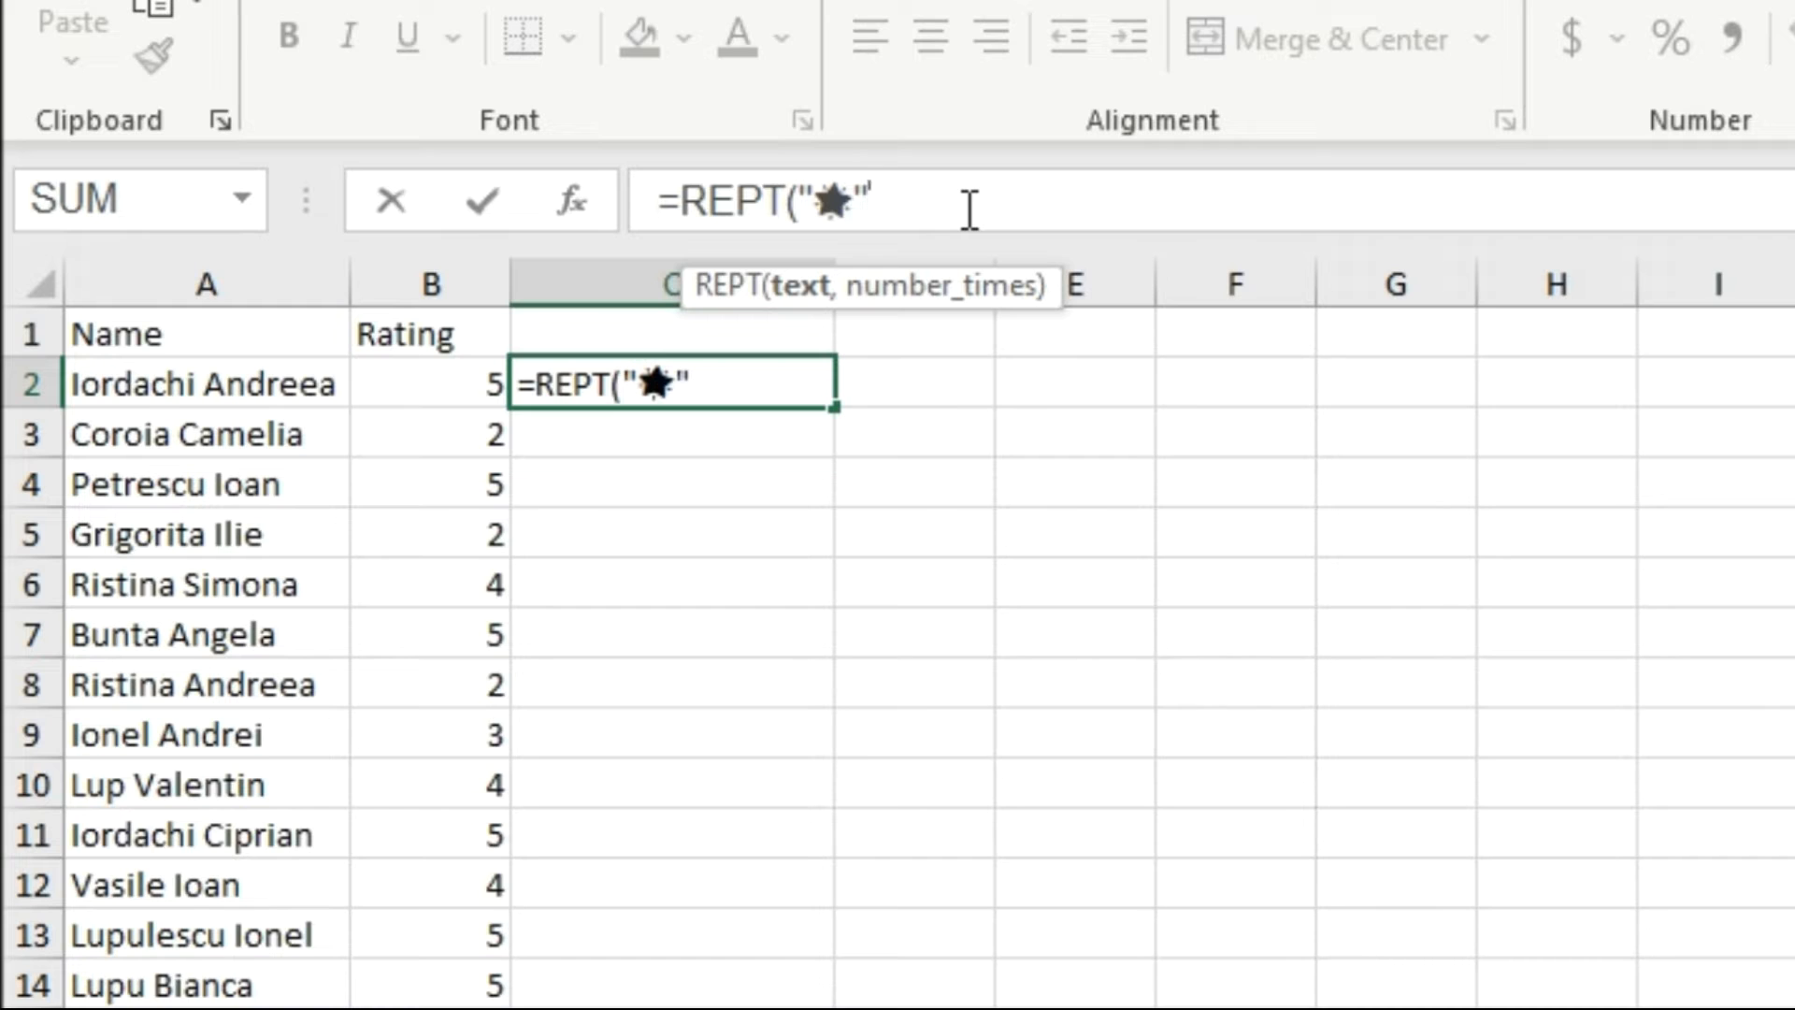
- Complete the REPT formula in C2 with the rating in B2 as the number of repetitions
{"action": "type", "text": ","}
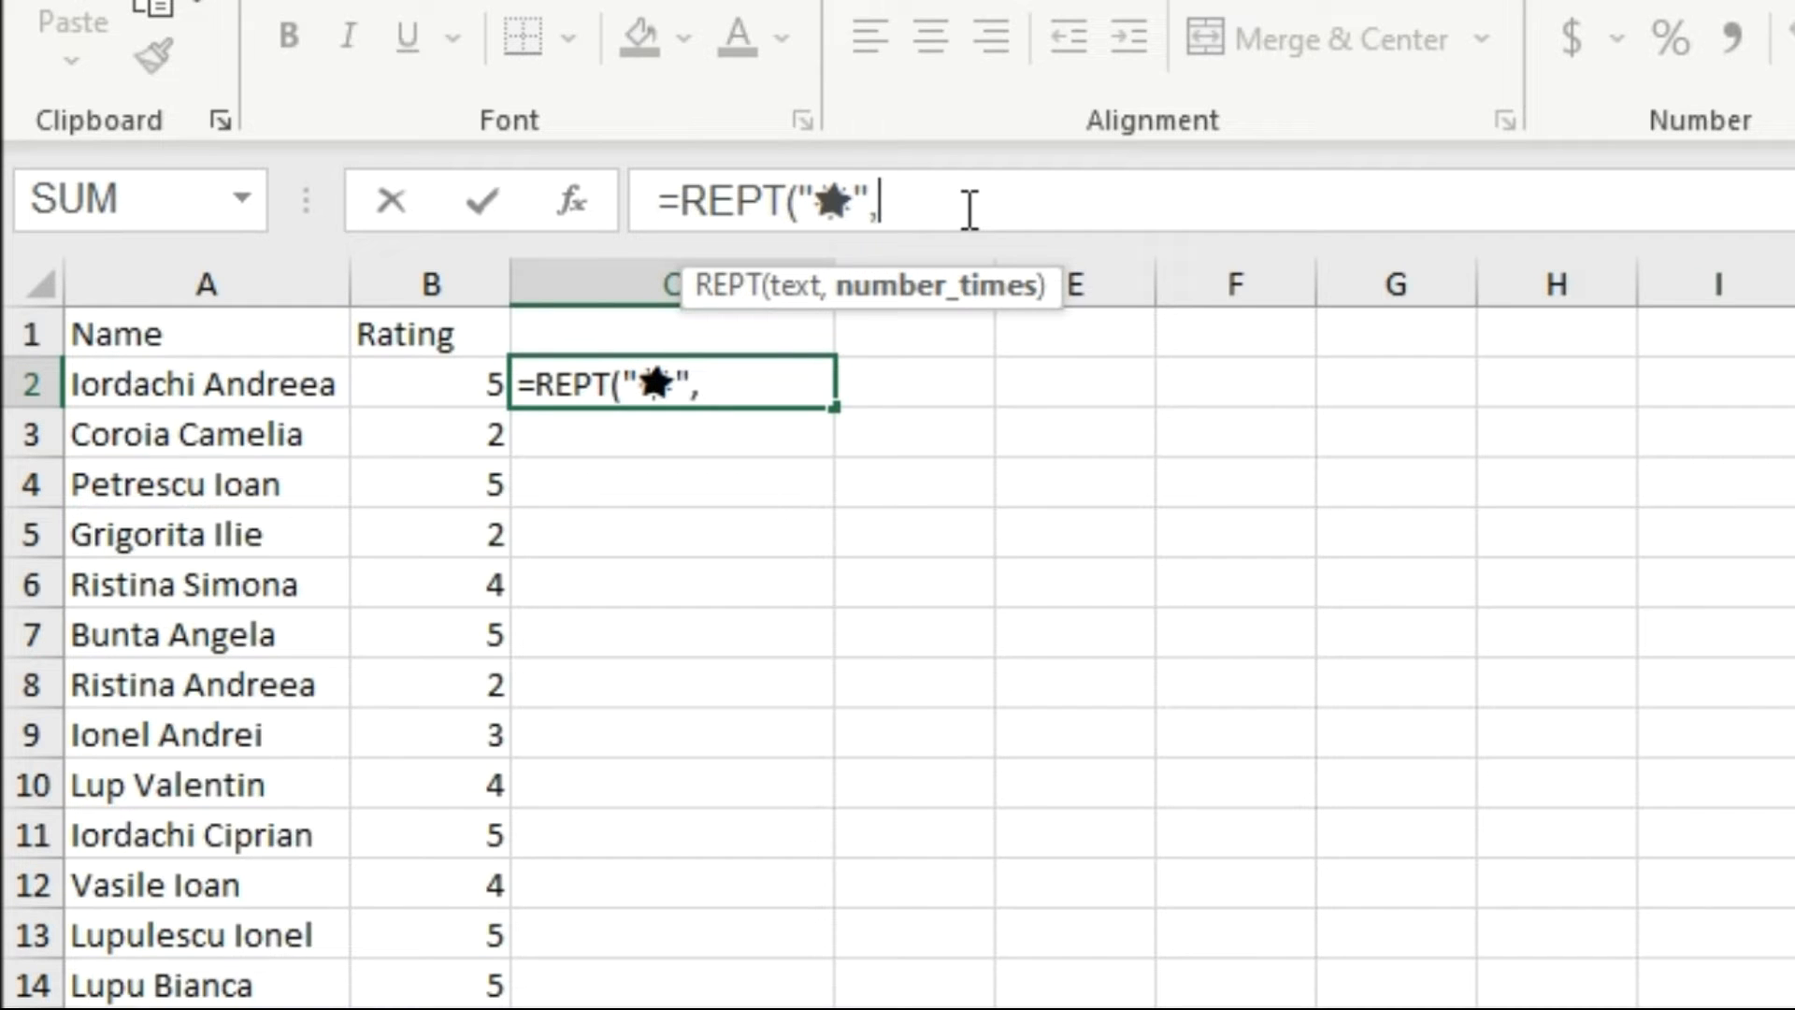
{"action": "left_click", "coordinate": [461, 400]}
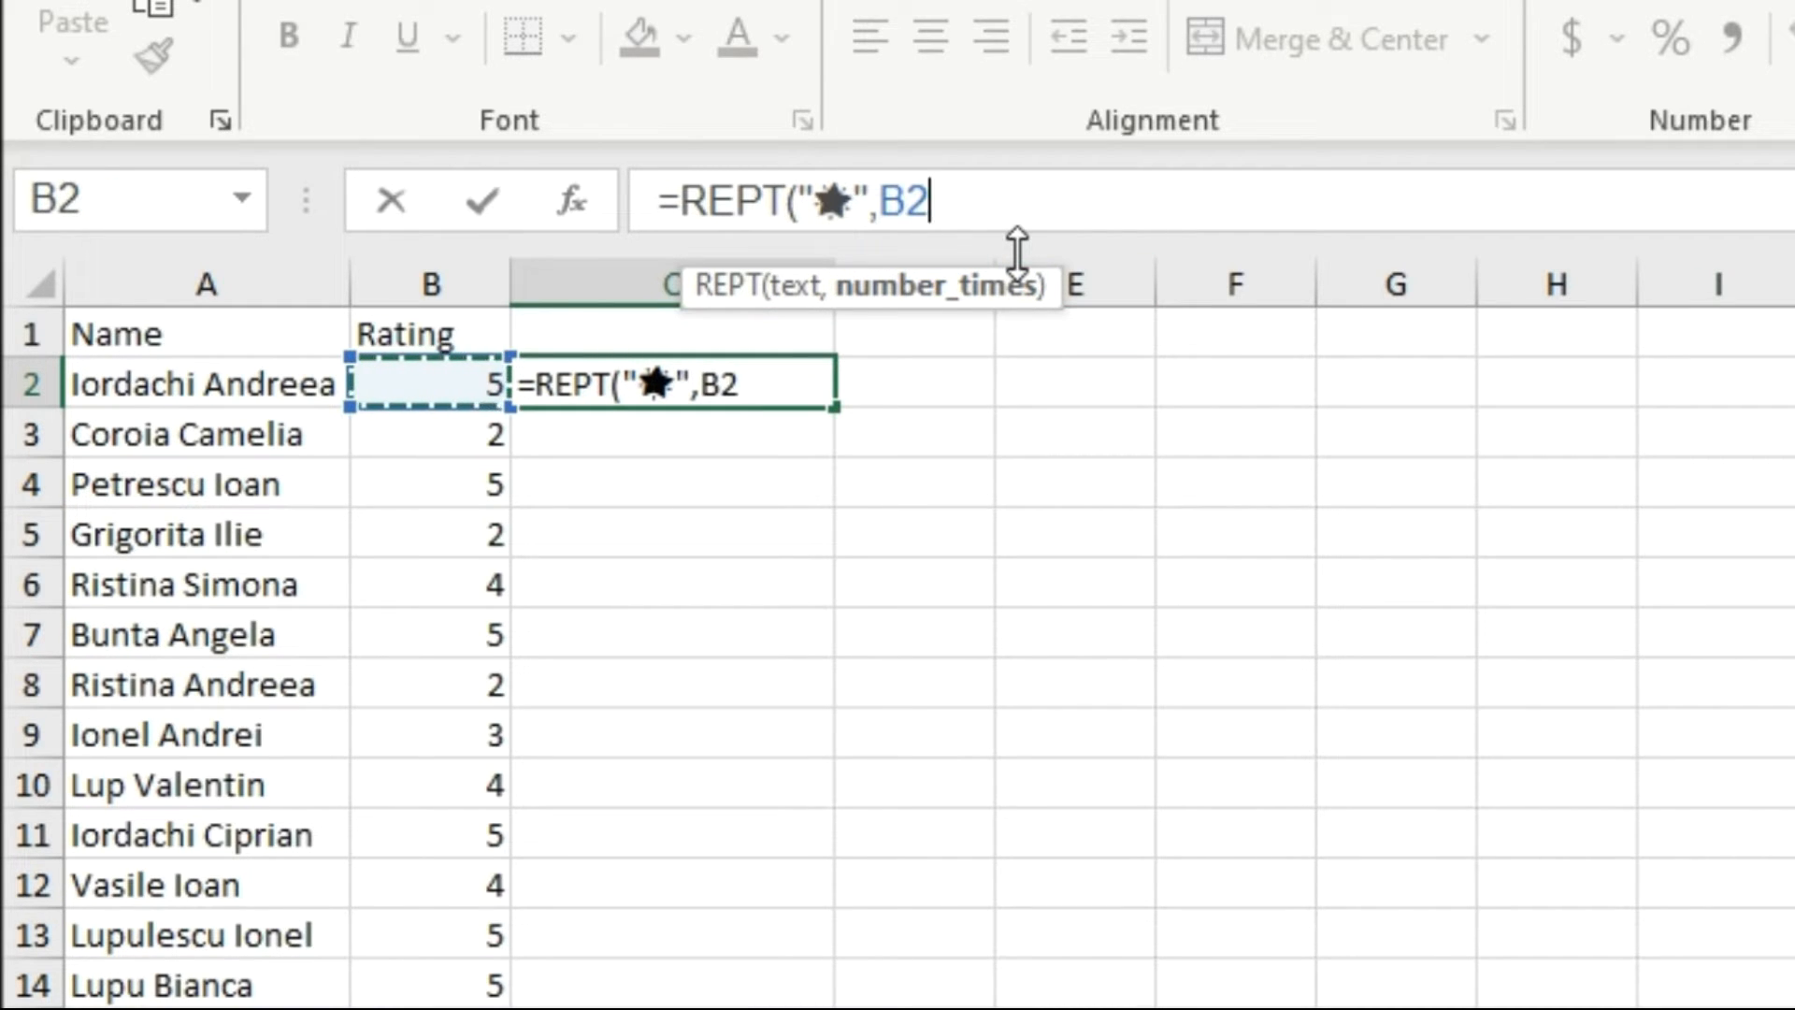
{"action": "type", "text": ")"}
{"action": "key", "text": "Return"}
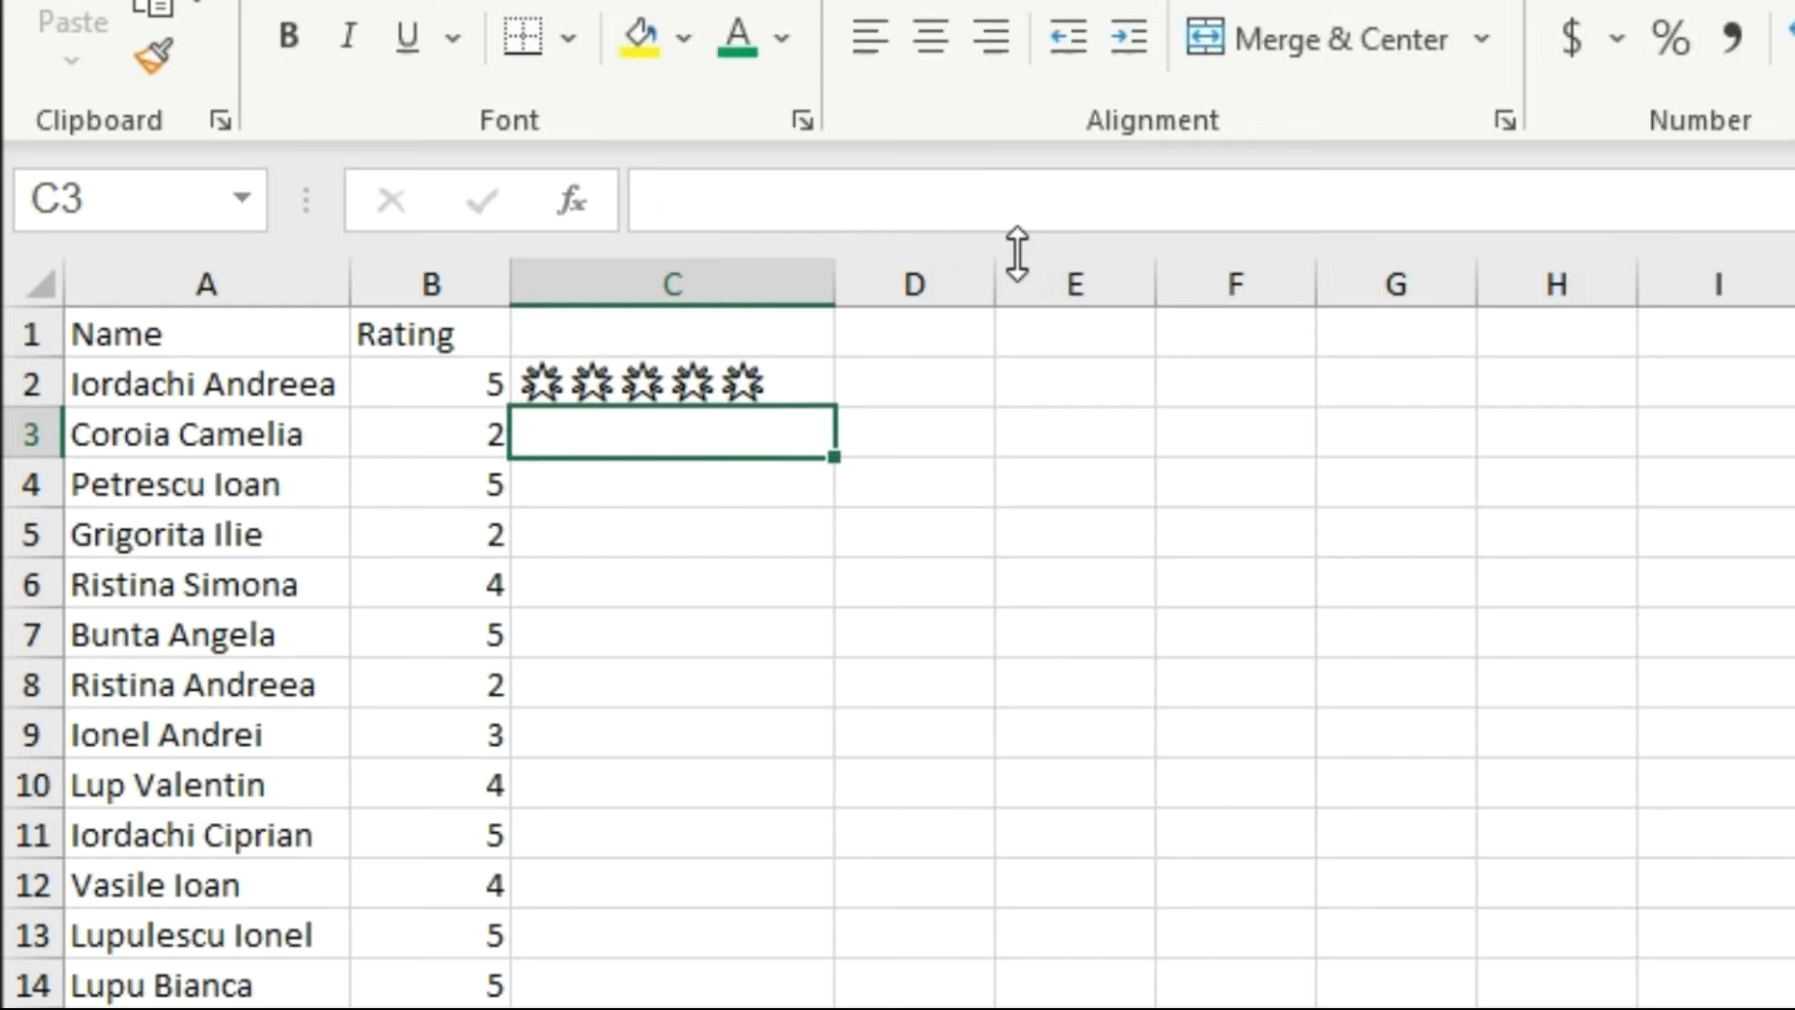
- Color the stars in C2 with the standard green font color and fill the formula down to C14
{"action": "left_click", "coordinate": [582, 374]}
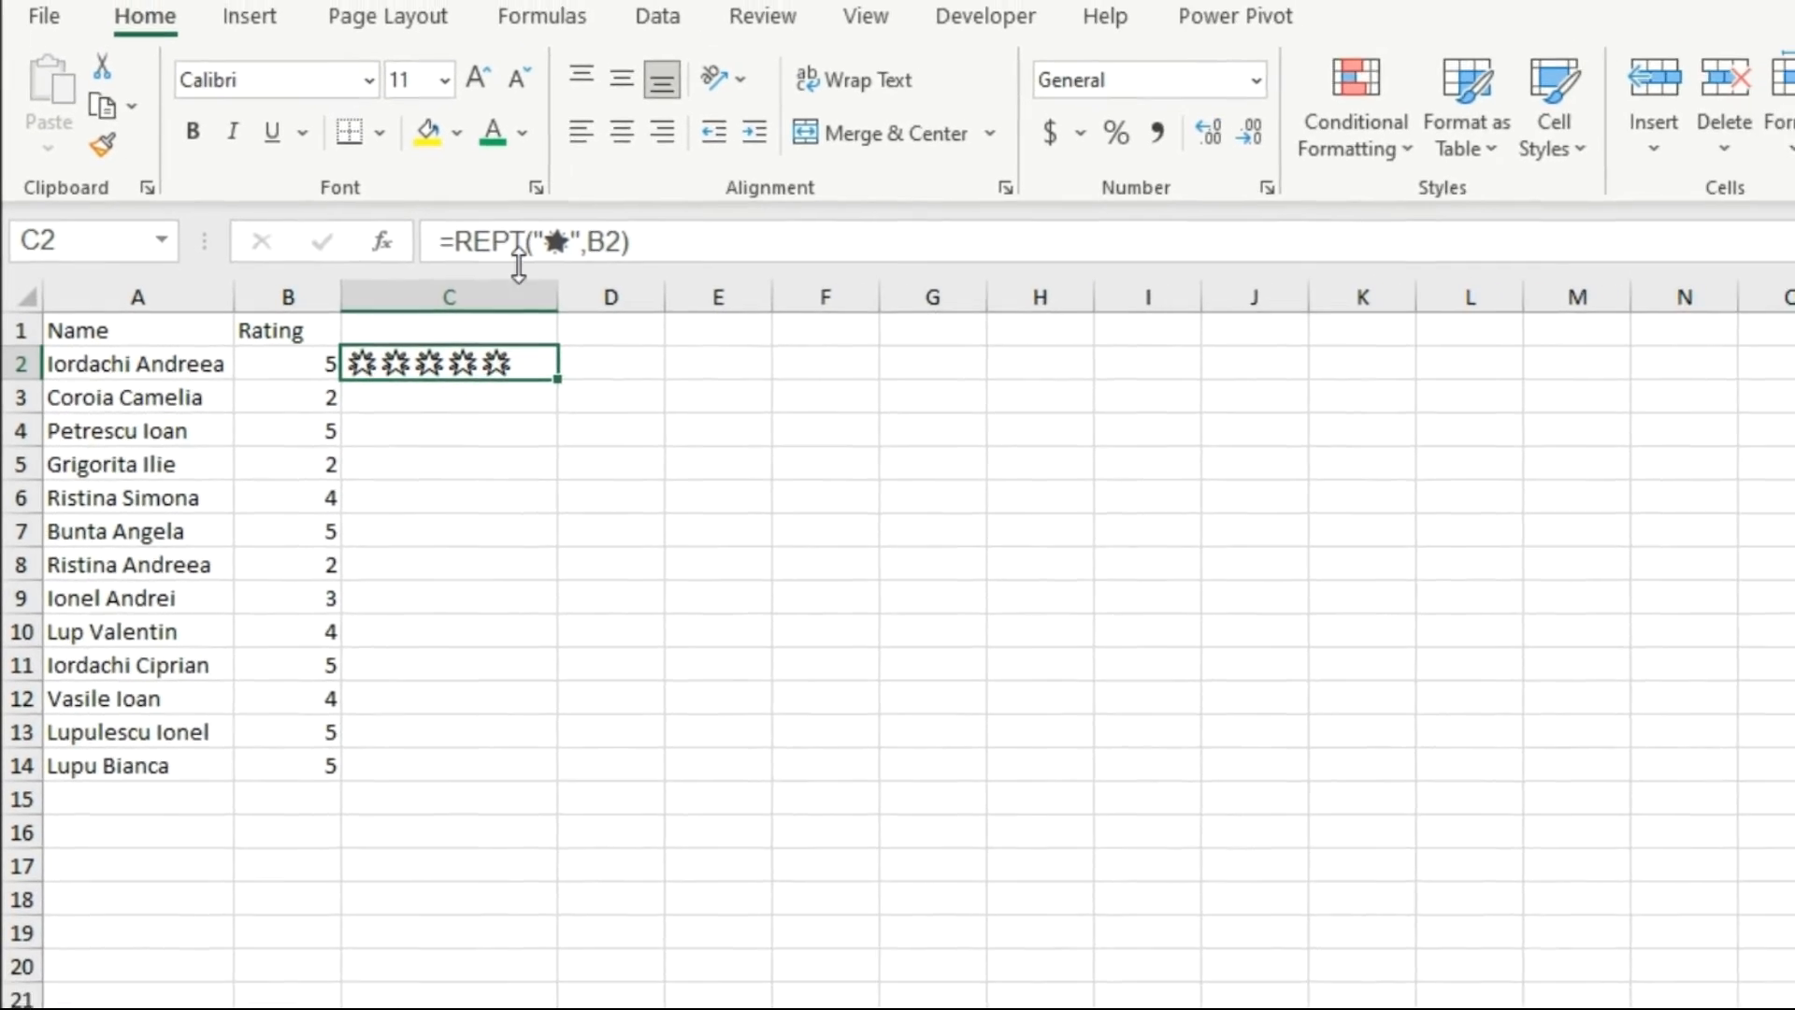
{"action": "left_click", "coordinate": [616, 97]}
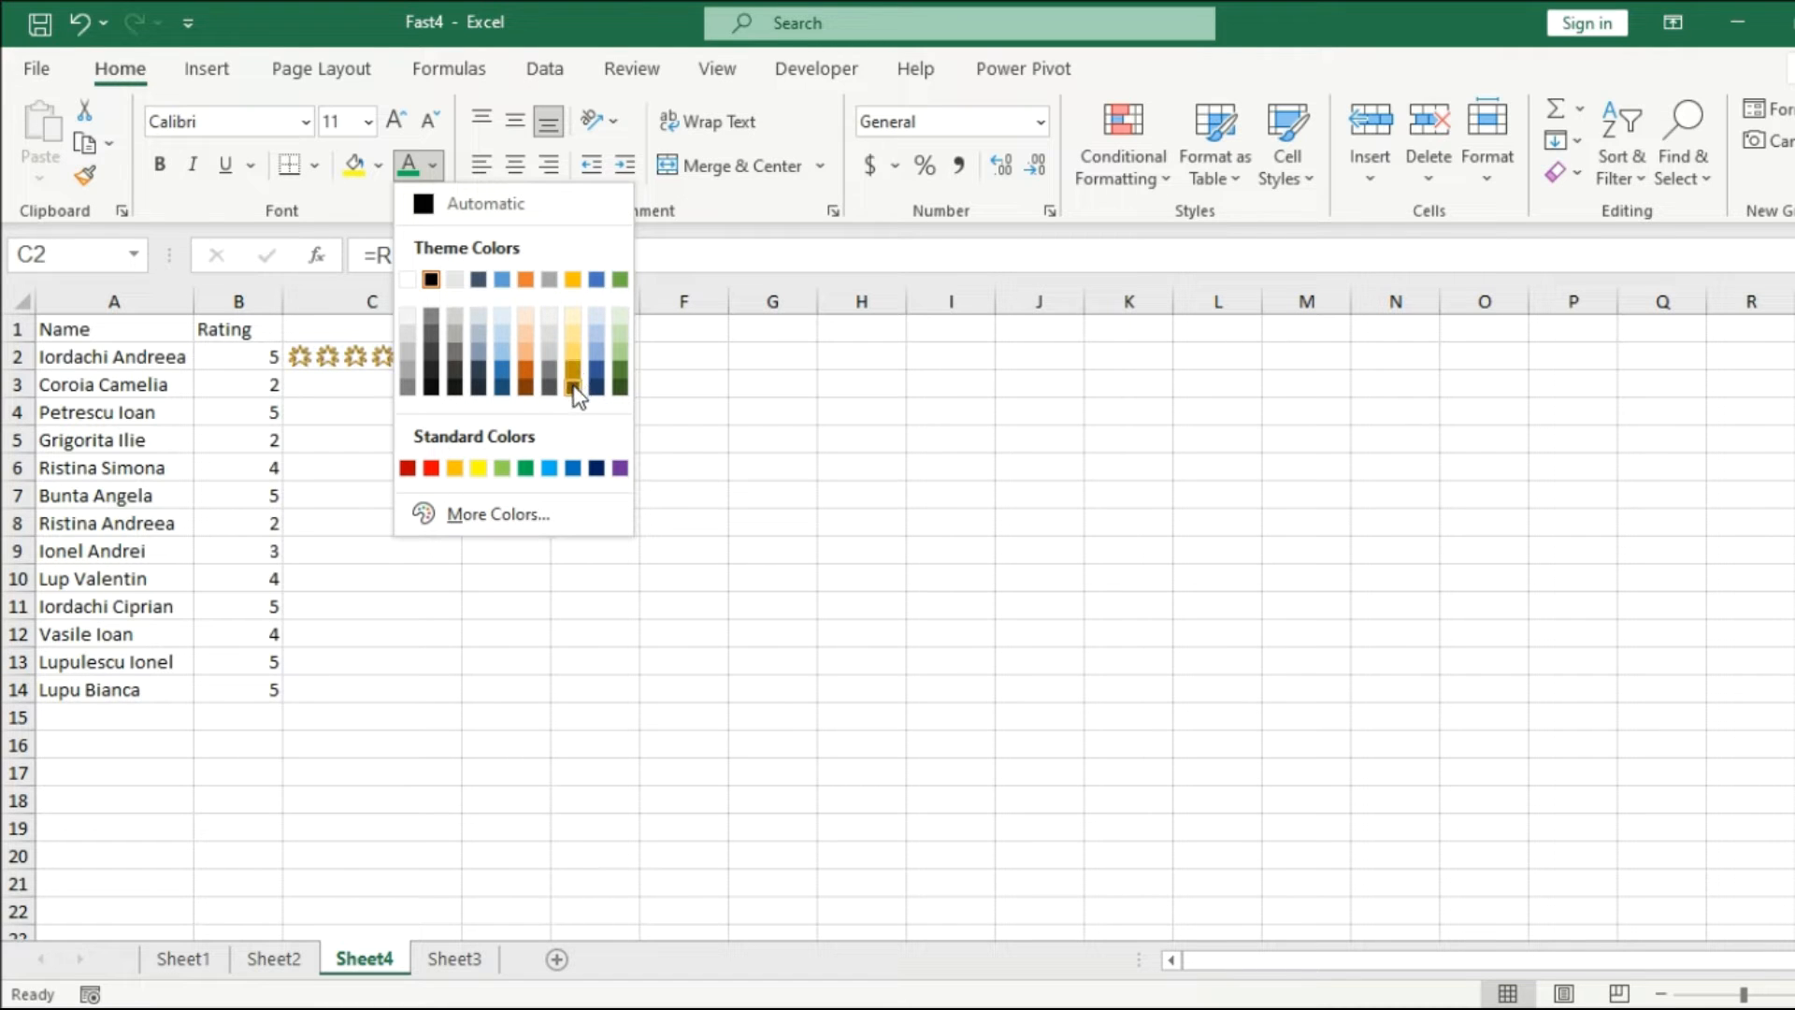
{"action": "left_click", "coordinate": [518, 468]}
{"action": "left_click_drag", "start_coordinate": [462, 371], "coordinate": [462, 699]}
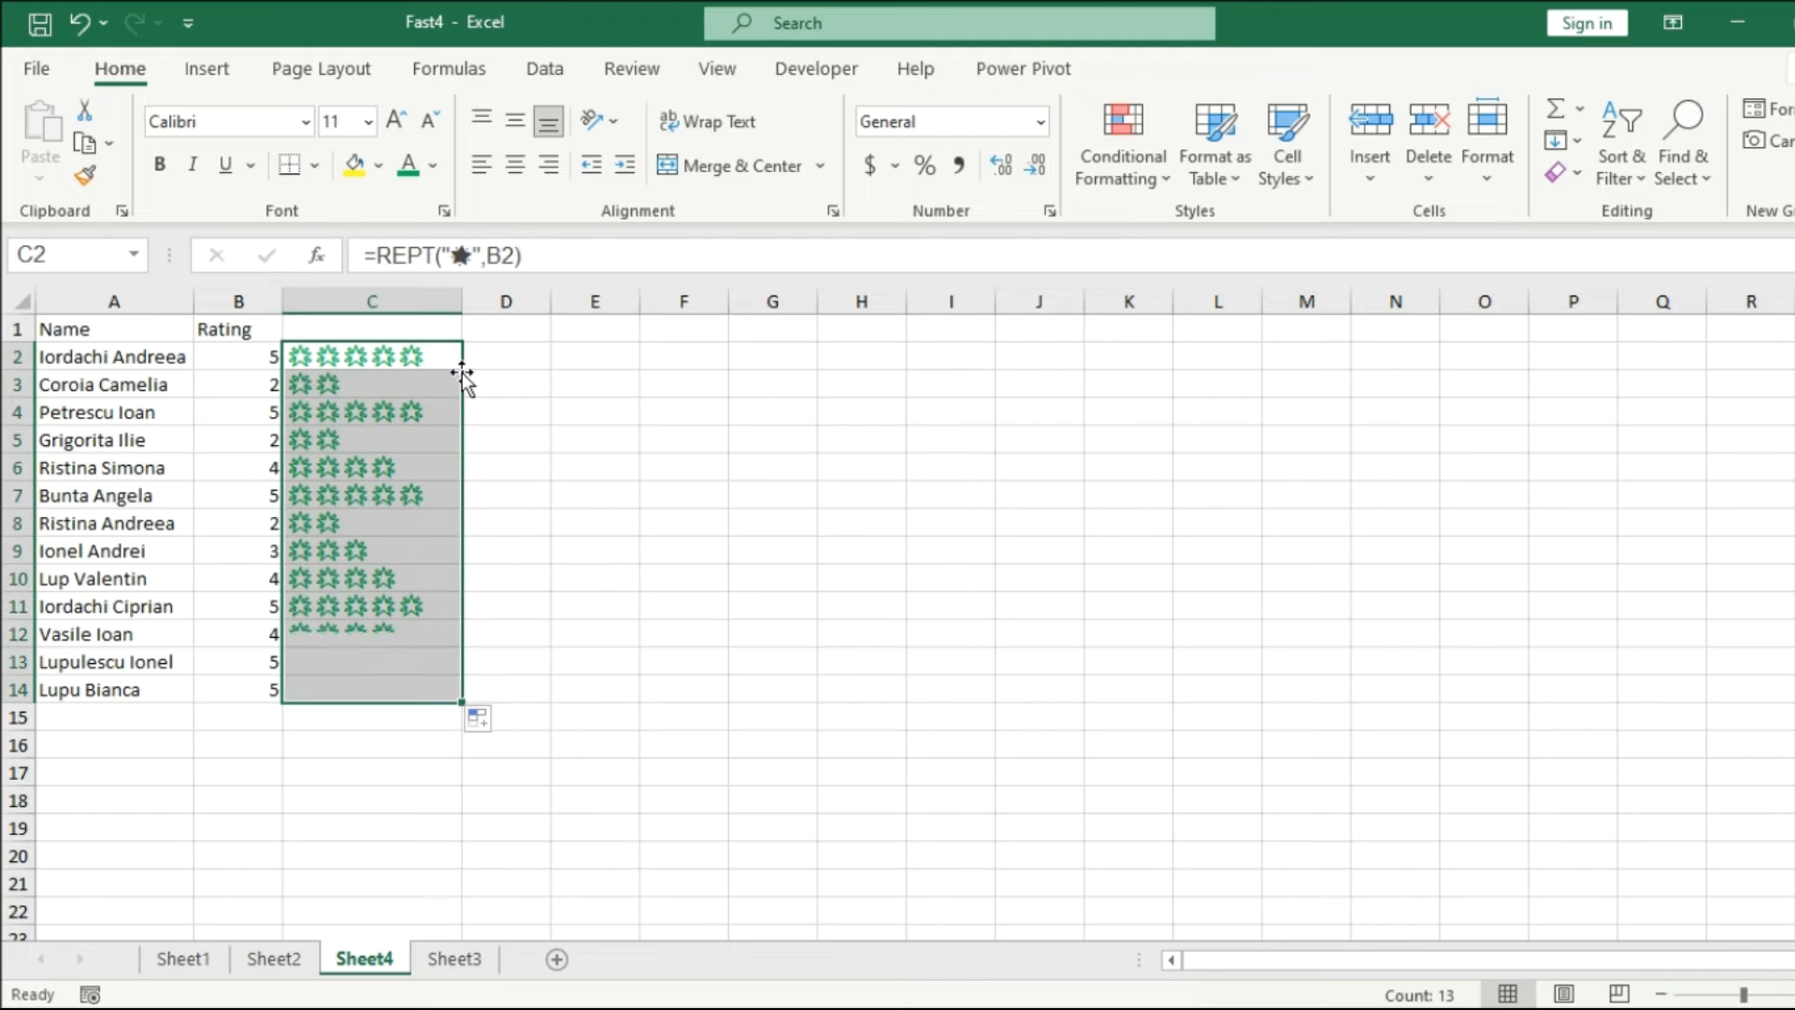
{"action": "left_click", "coordinate": [594, 458]}
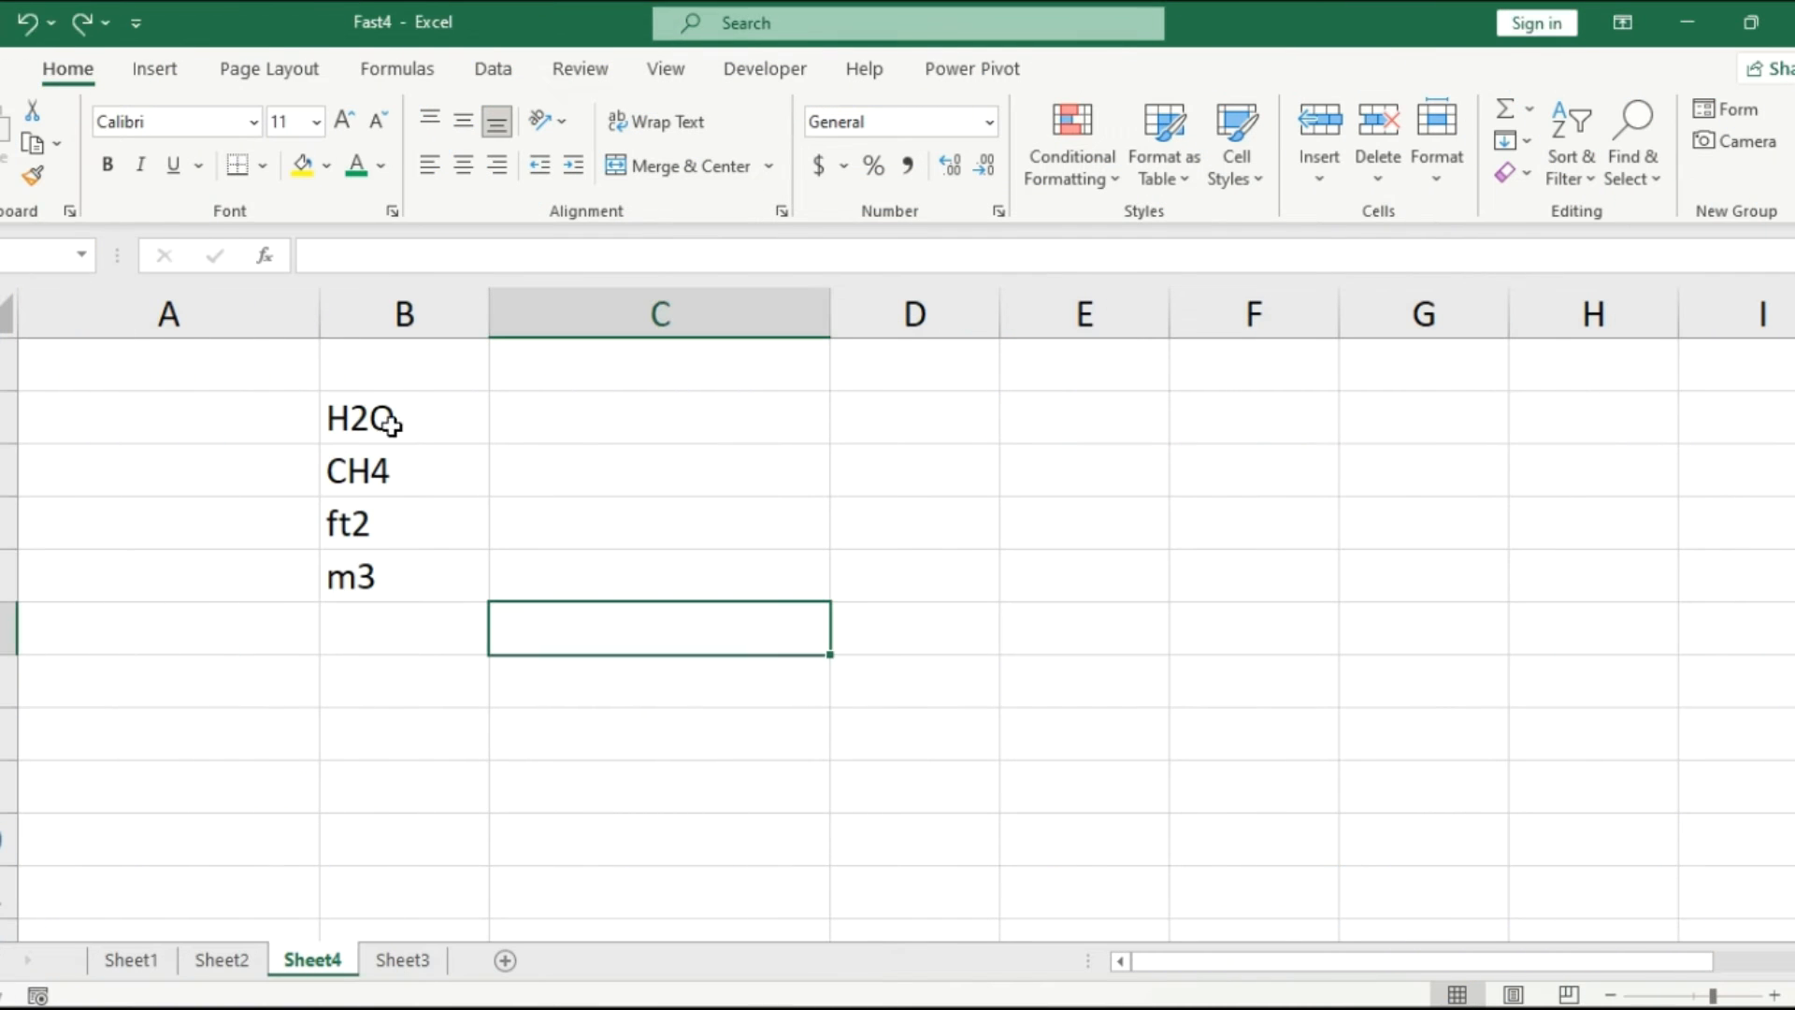
- Format only the digit 2 in the H2O cell of column B as superscript
{"action": "left_click", "coordinate": [366, 423]}
{"action": "double_click", "coordinate": [369, 416]}
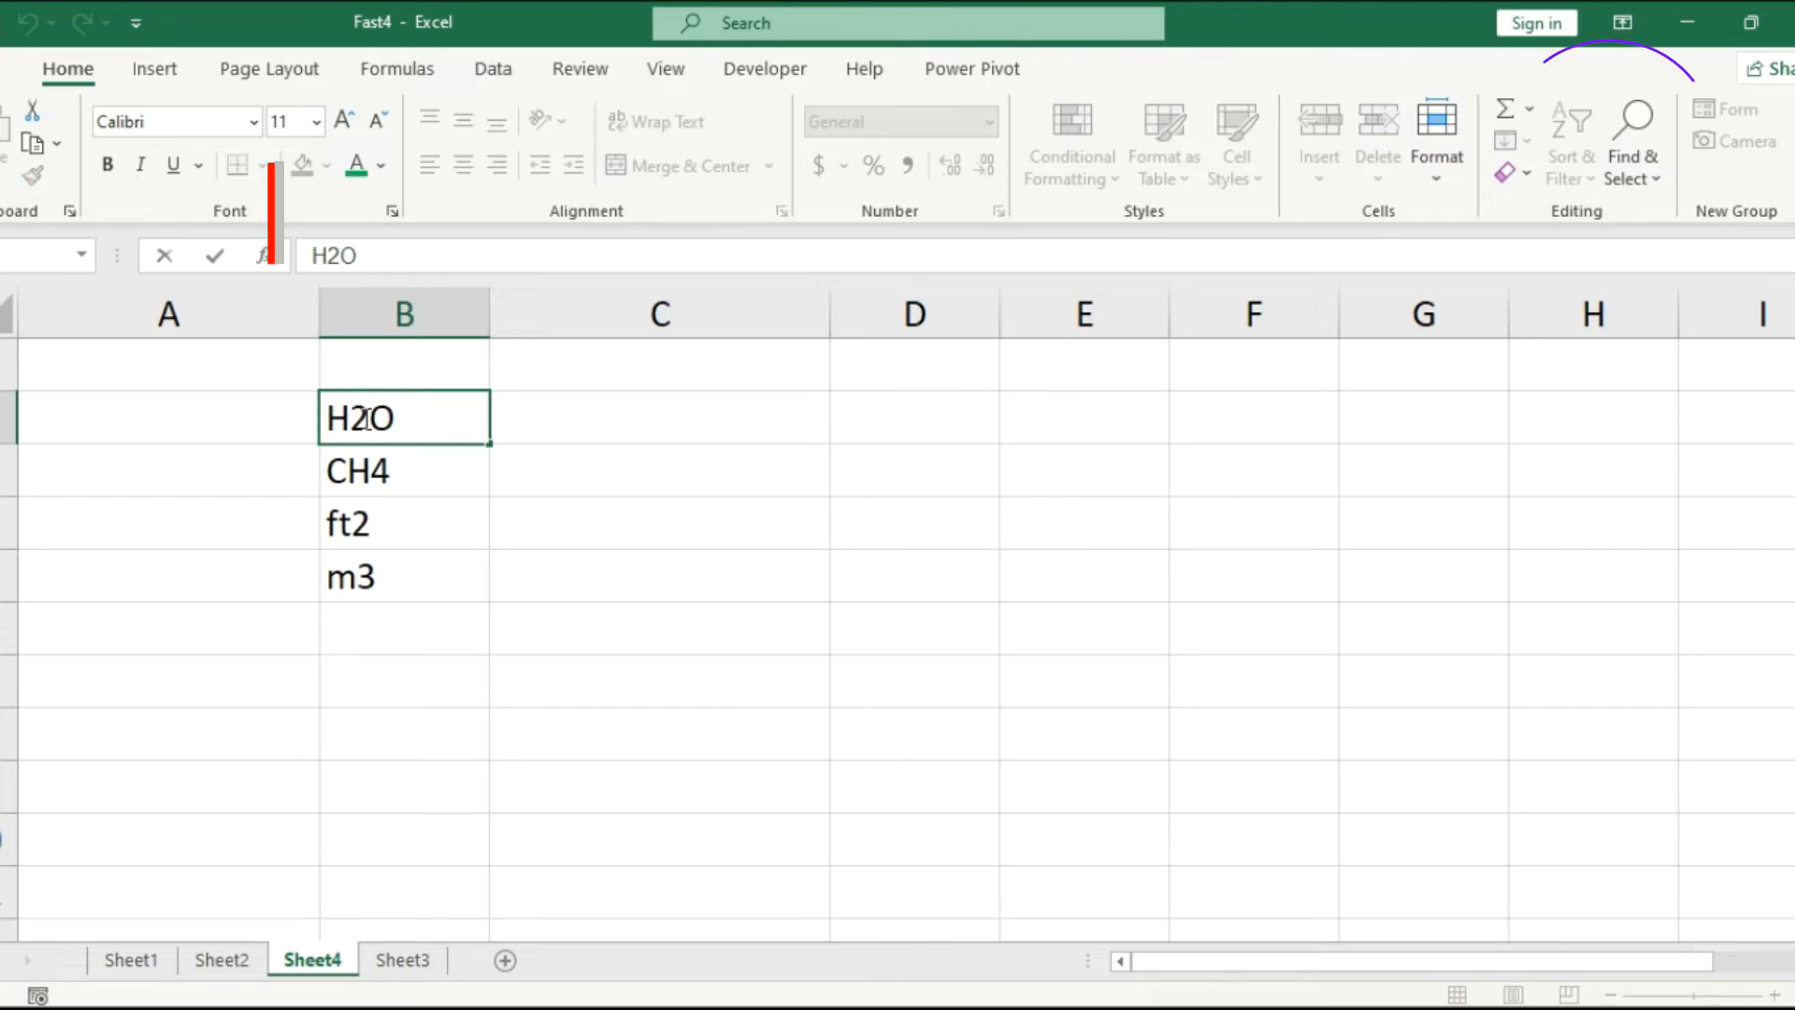
{"action": "left_click_drag", "start_coordinate": [369, 416], "coordinate": [355, 418]}
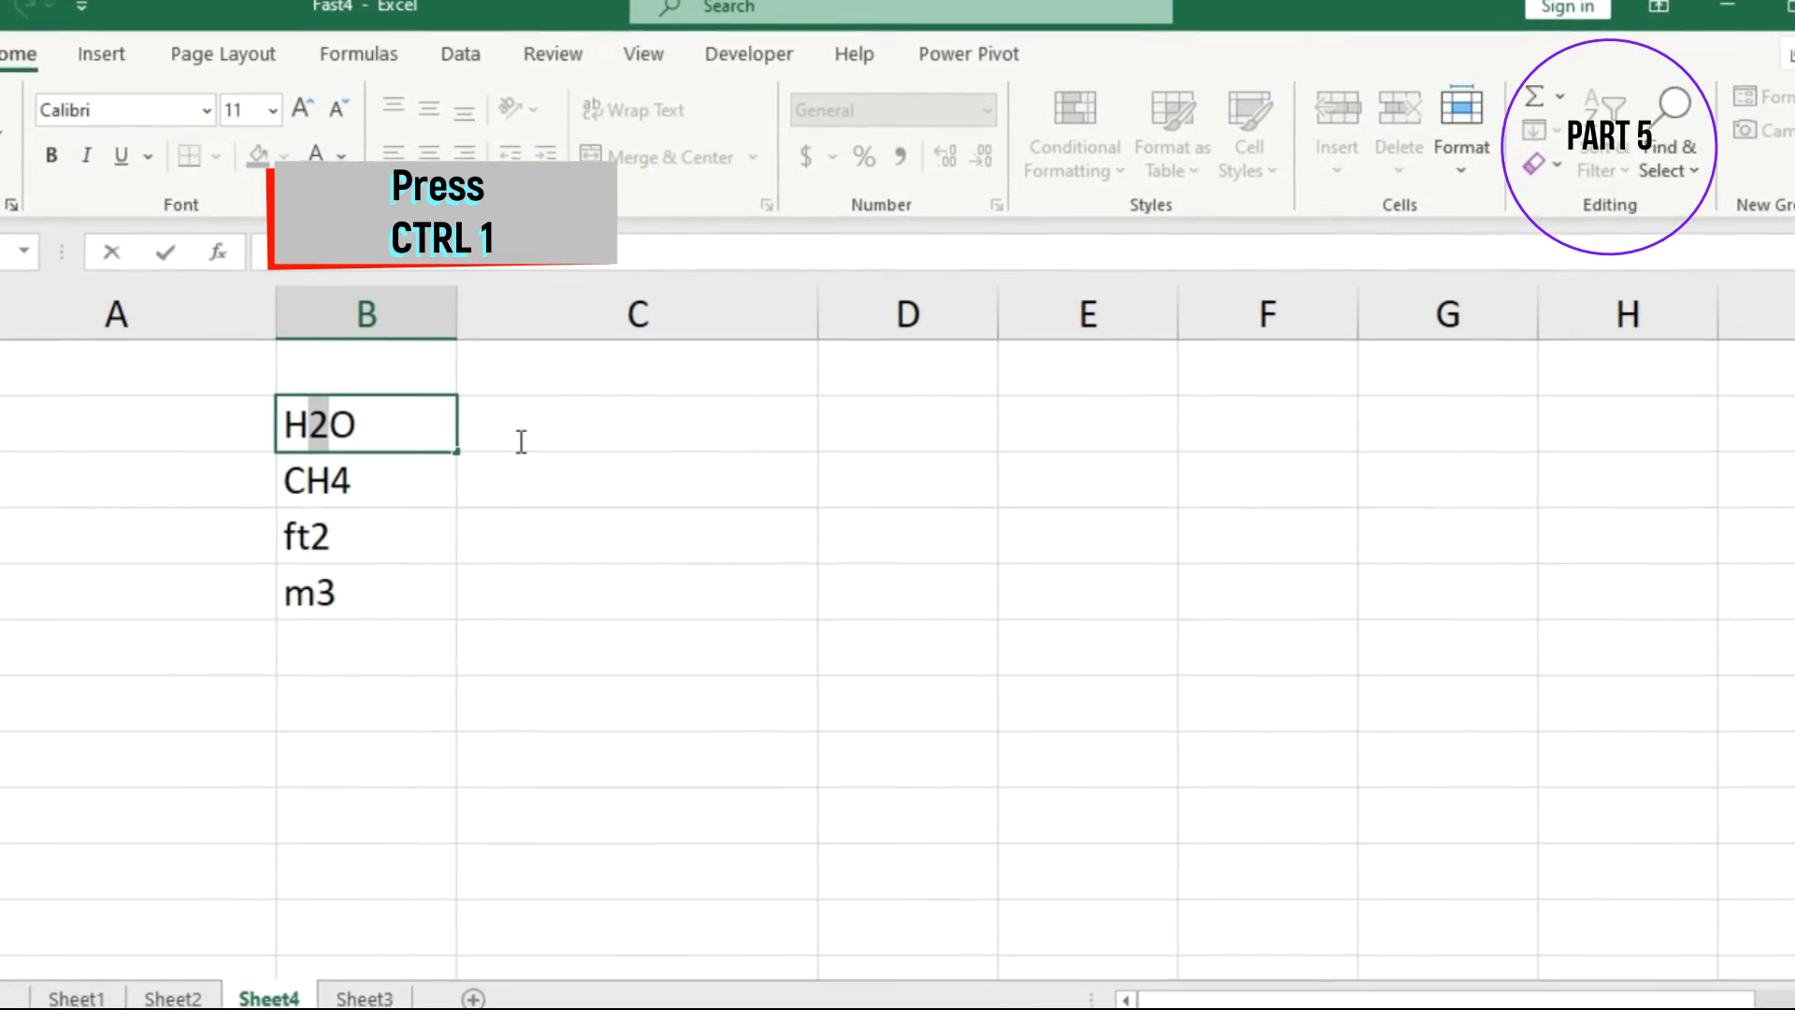
{"action": "key", "text": "ctrl+1"}
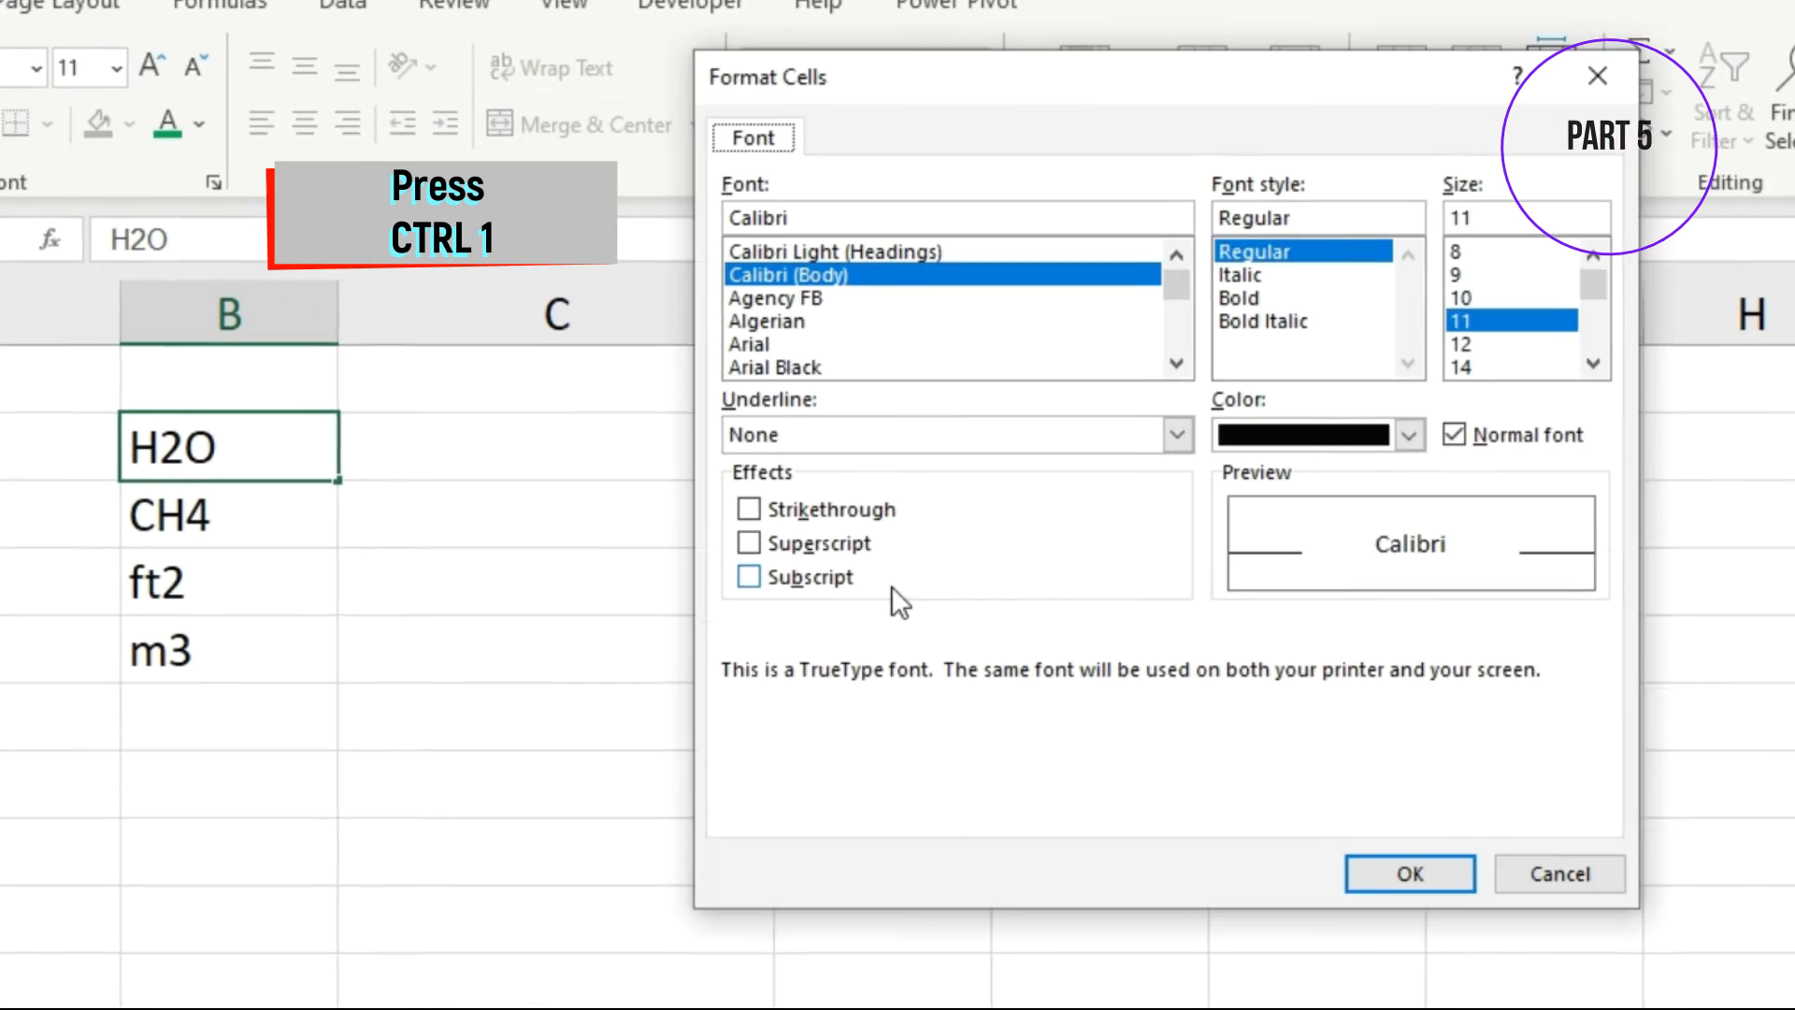
{"action": "left_click", "coordinate": [751, 544]}
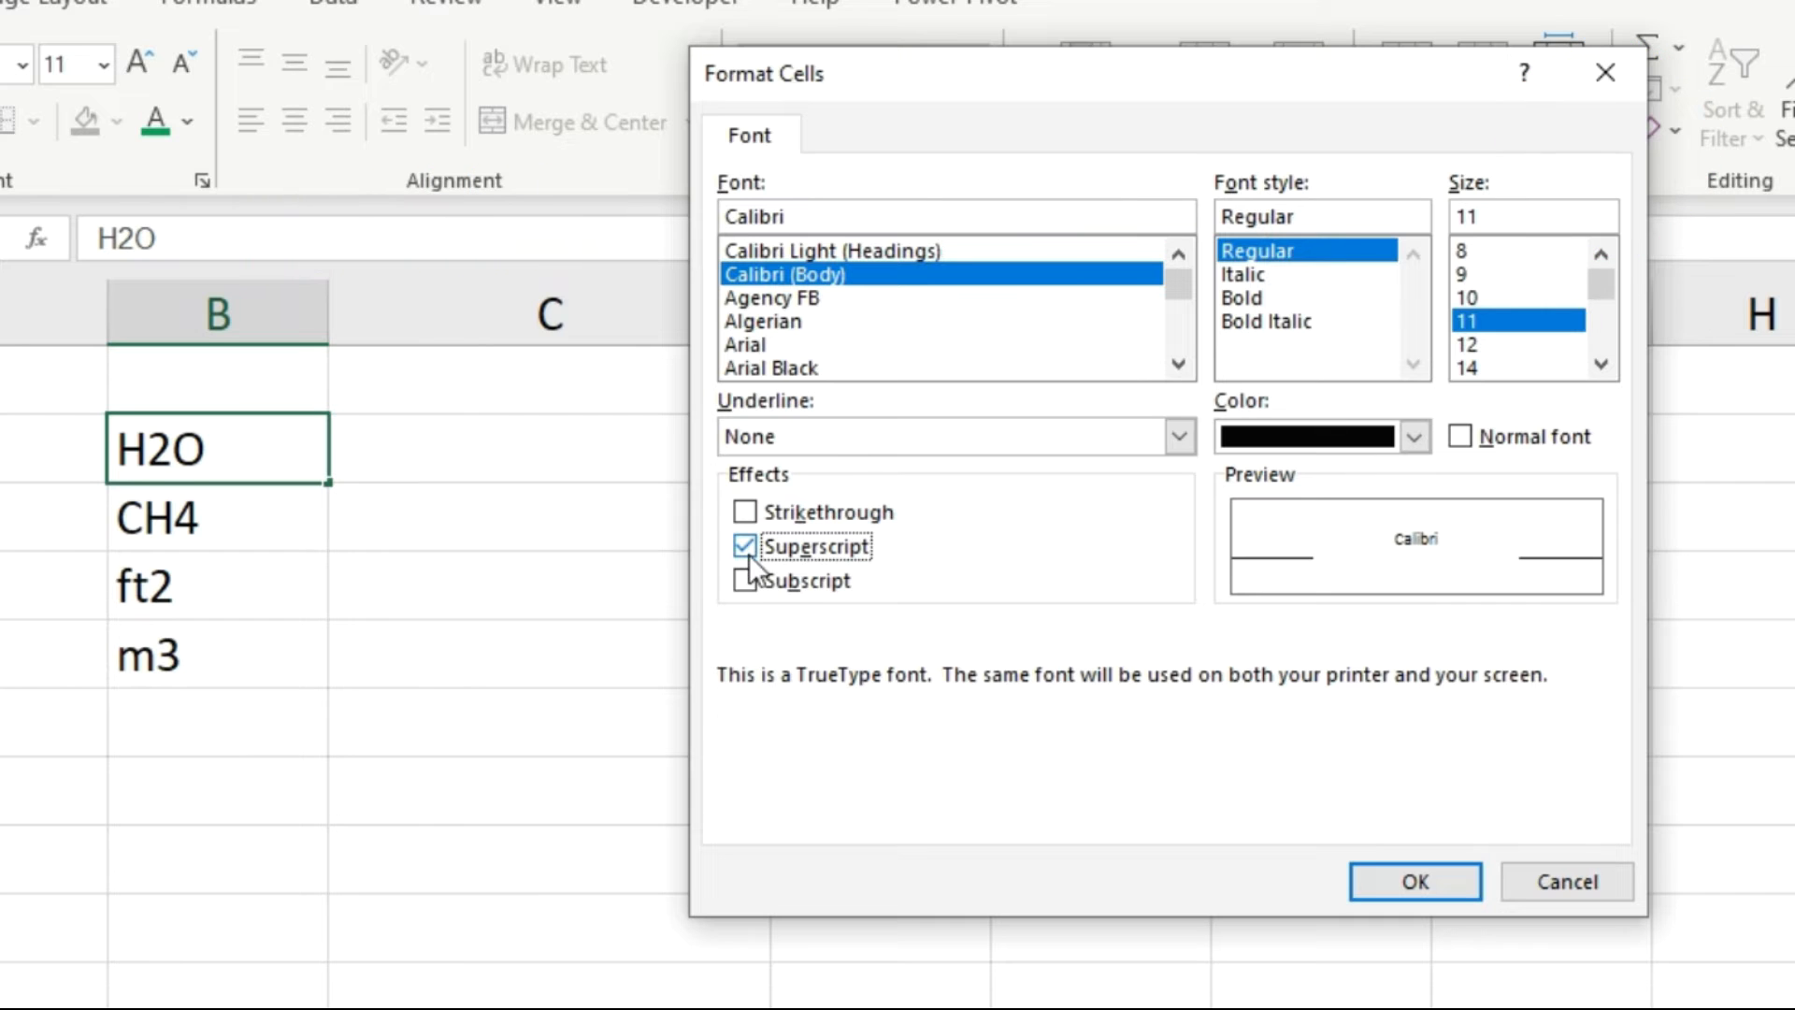
{"action": "left_click", "coordinate": [1379, 881]}
- Format only the digit 4 in the CH4 cell of column B as subscript
{"action": "left_click", "coordinate": [183, 510]}
{"action": "double_click", "coordinate": [219, 533]}
{"action": "left_click_drag", "start_coordinate": [194, 535], "coordinate": [174, 535]}
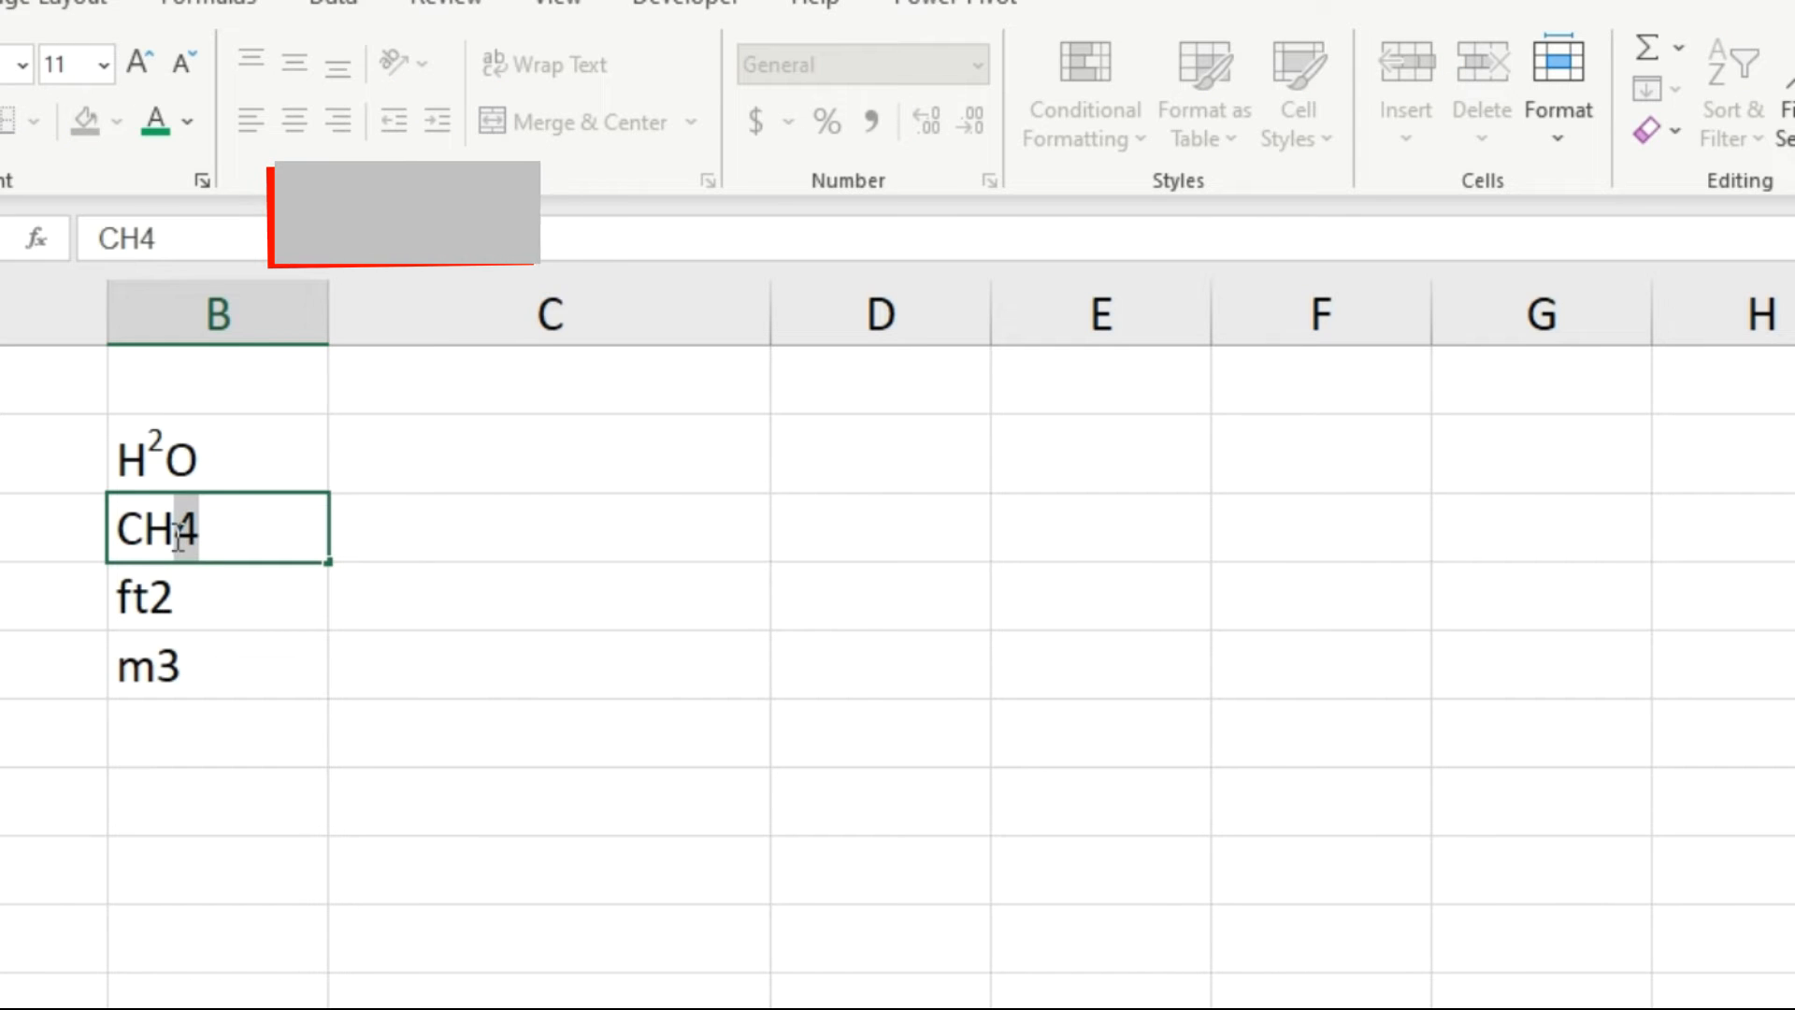
{"action": "key", "text": "ctrl+1"}
{"action": "left_click", "coordinate": [745, 581]}
{"action": "left_click", "coordinate": [1413, 882]}
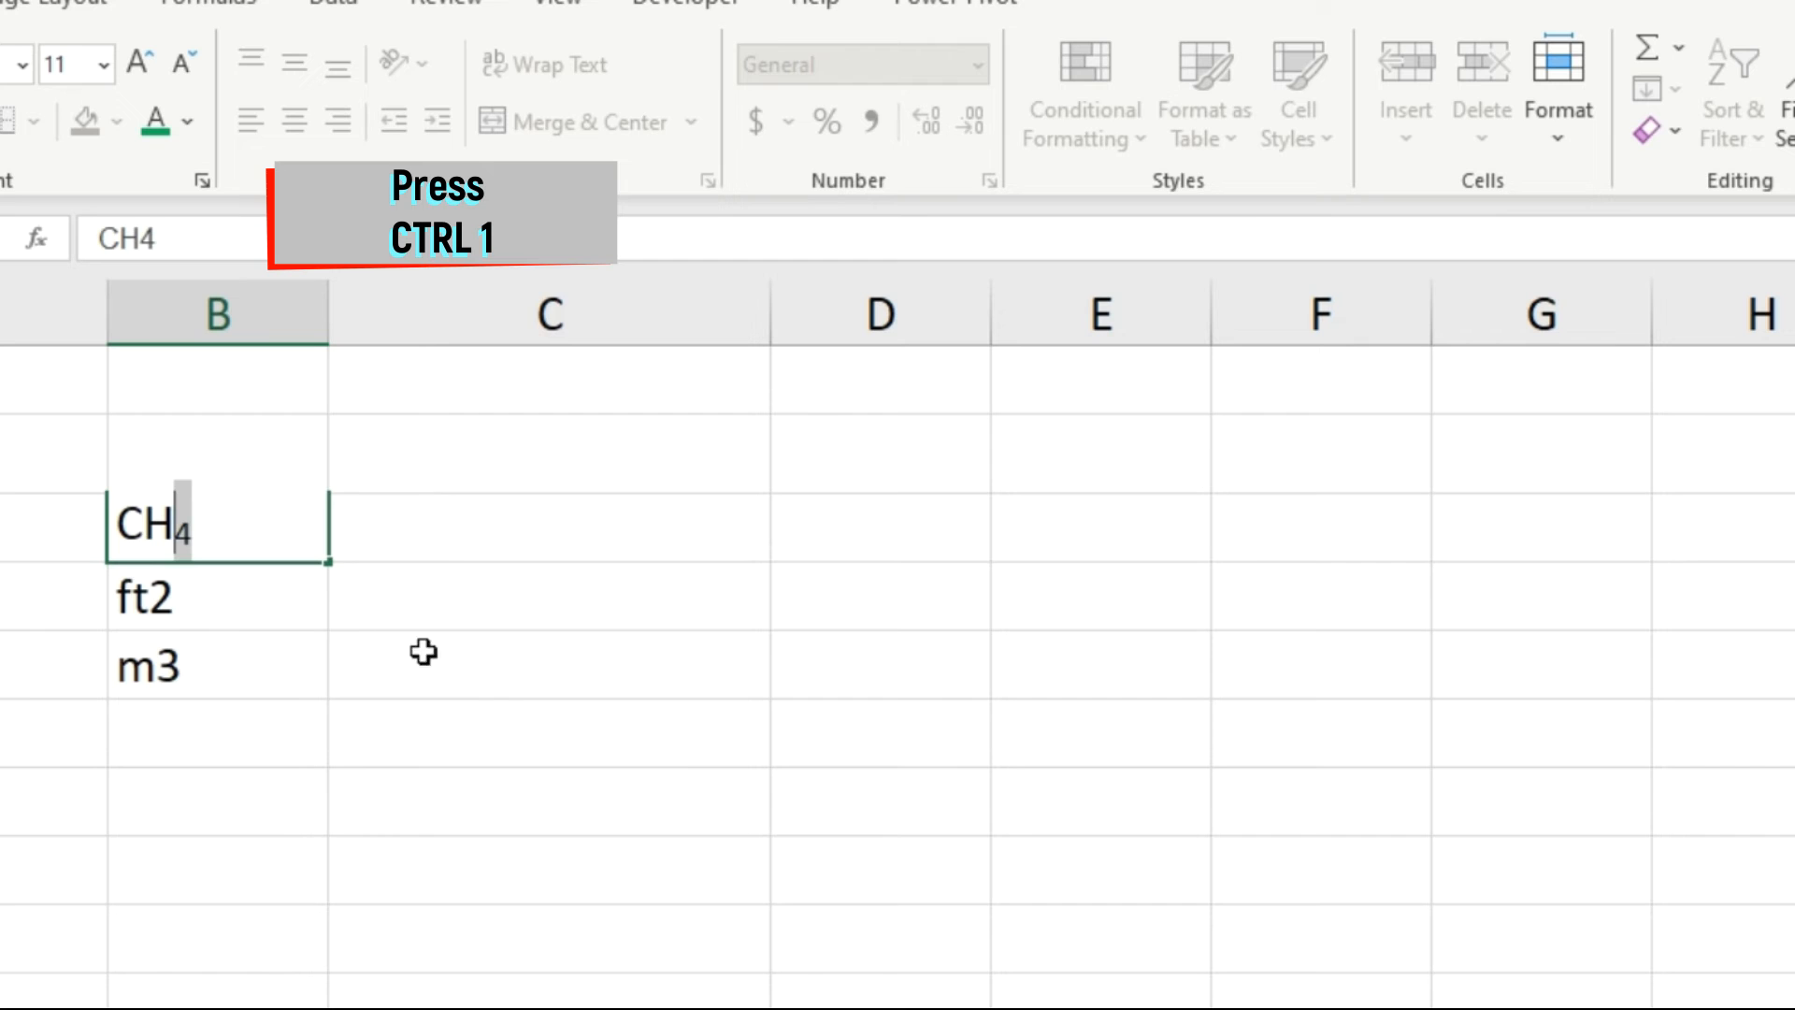
- Format only the digit 2 in the ft2 cell of column B as subscript
{"action": "left_click", "coordinate": [228, 607]}
{"action": "double_click", "coordinate": [192, 607]}
{"action": "left_click_drag", "start_coordinate": [178, 610], "coordinate": [161, 610]}
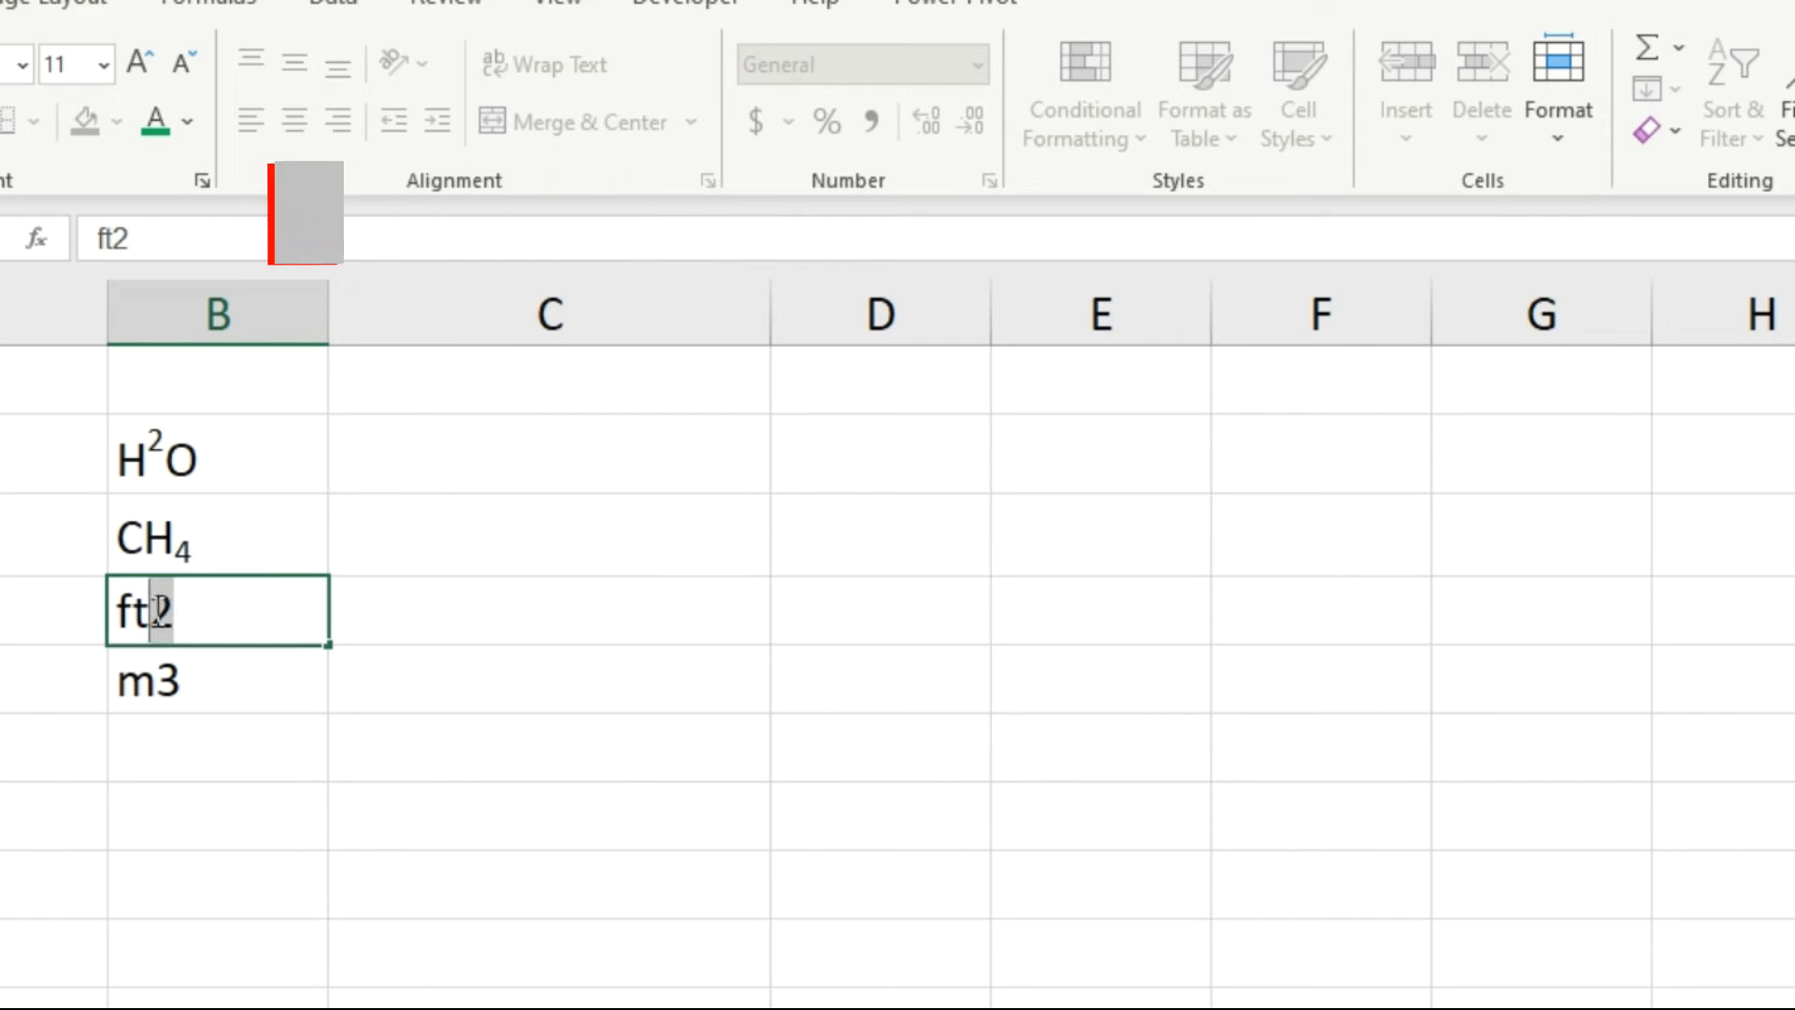
{"action": "key", "text": "ctrl+1"}
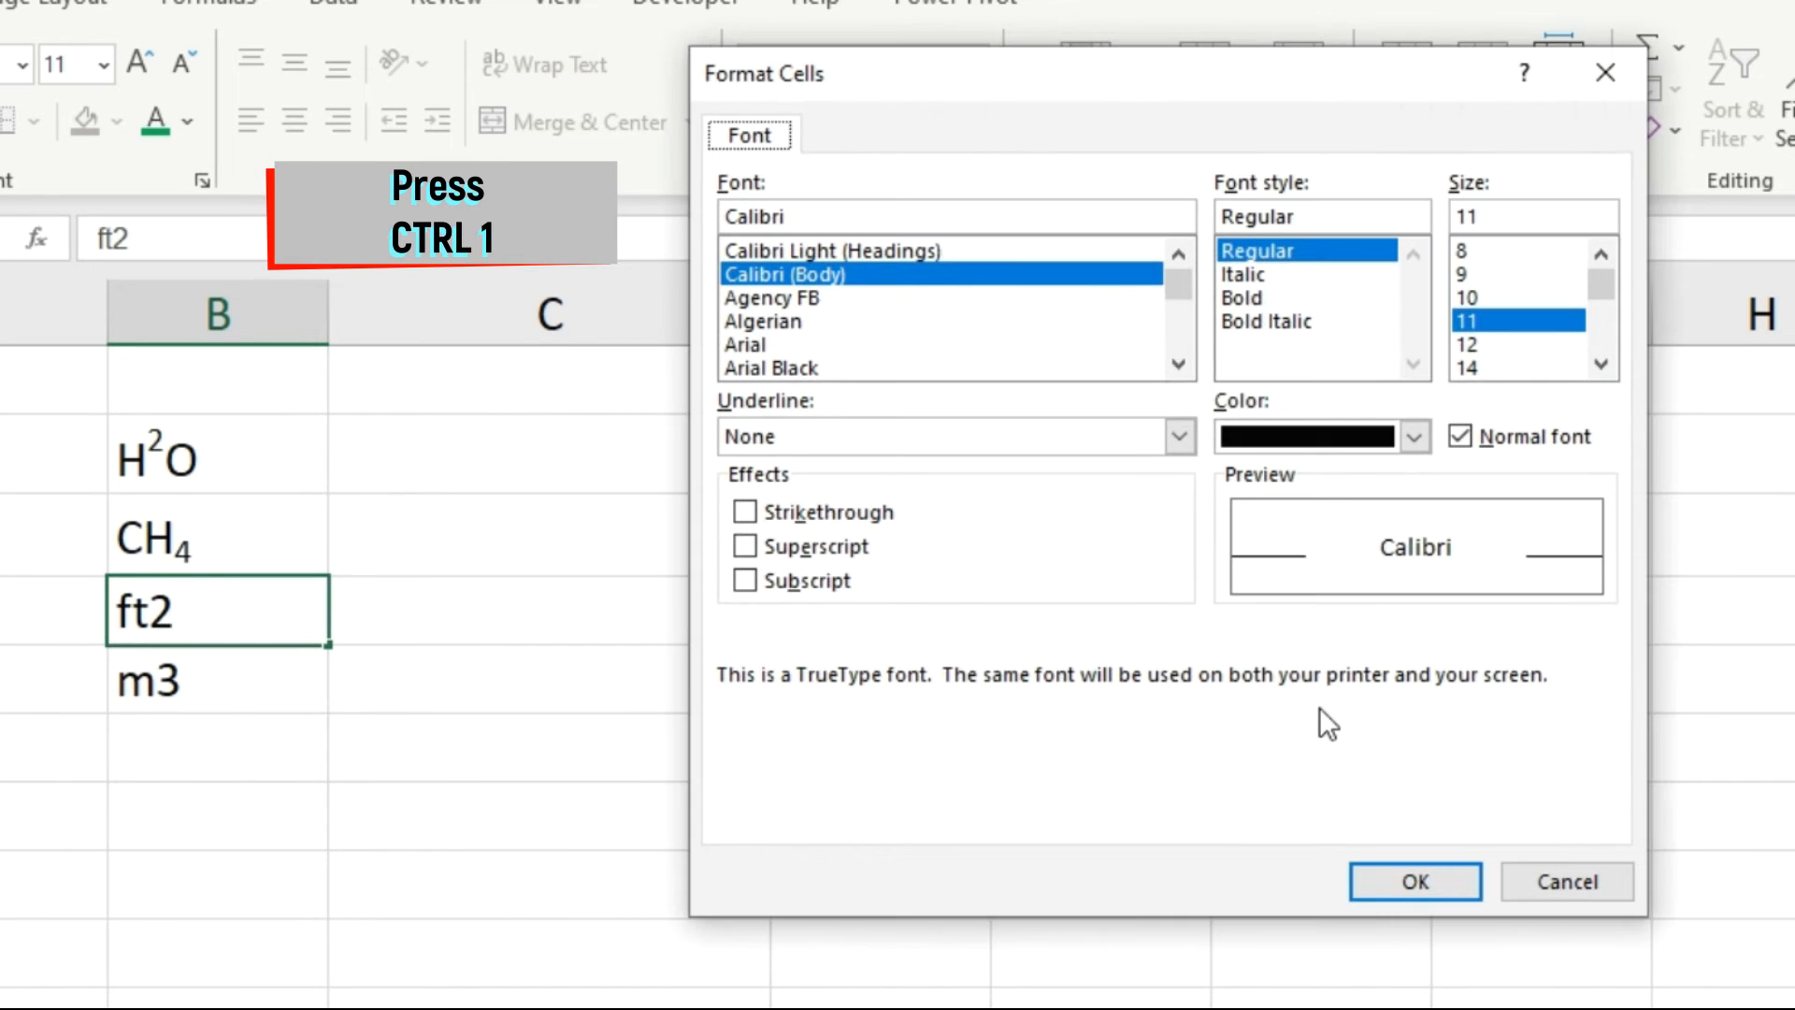
{"action": "left_click", "coordinate": [743, 580]}
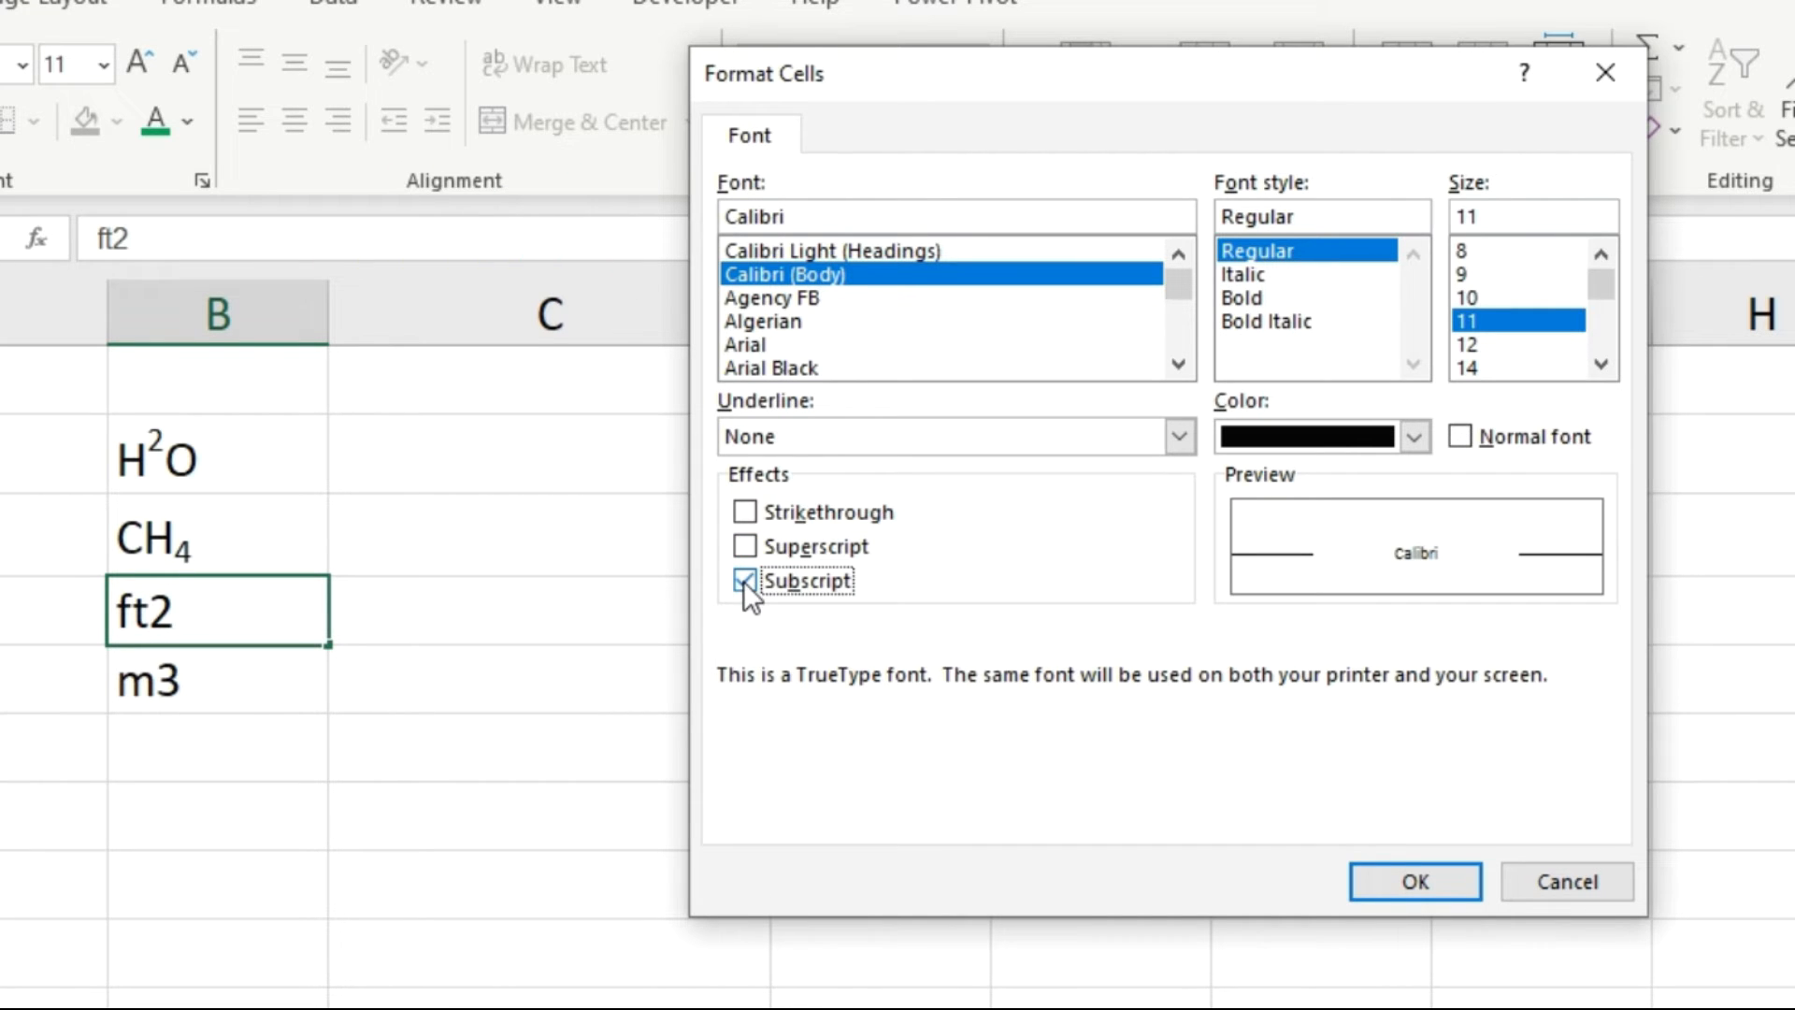
{"action": "left_click", "coordinate": [1412, 881]}
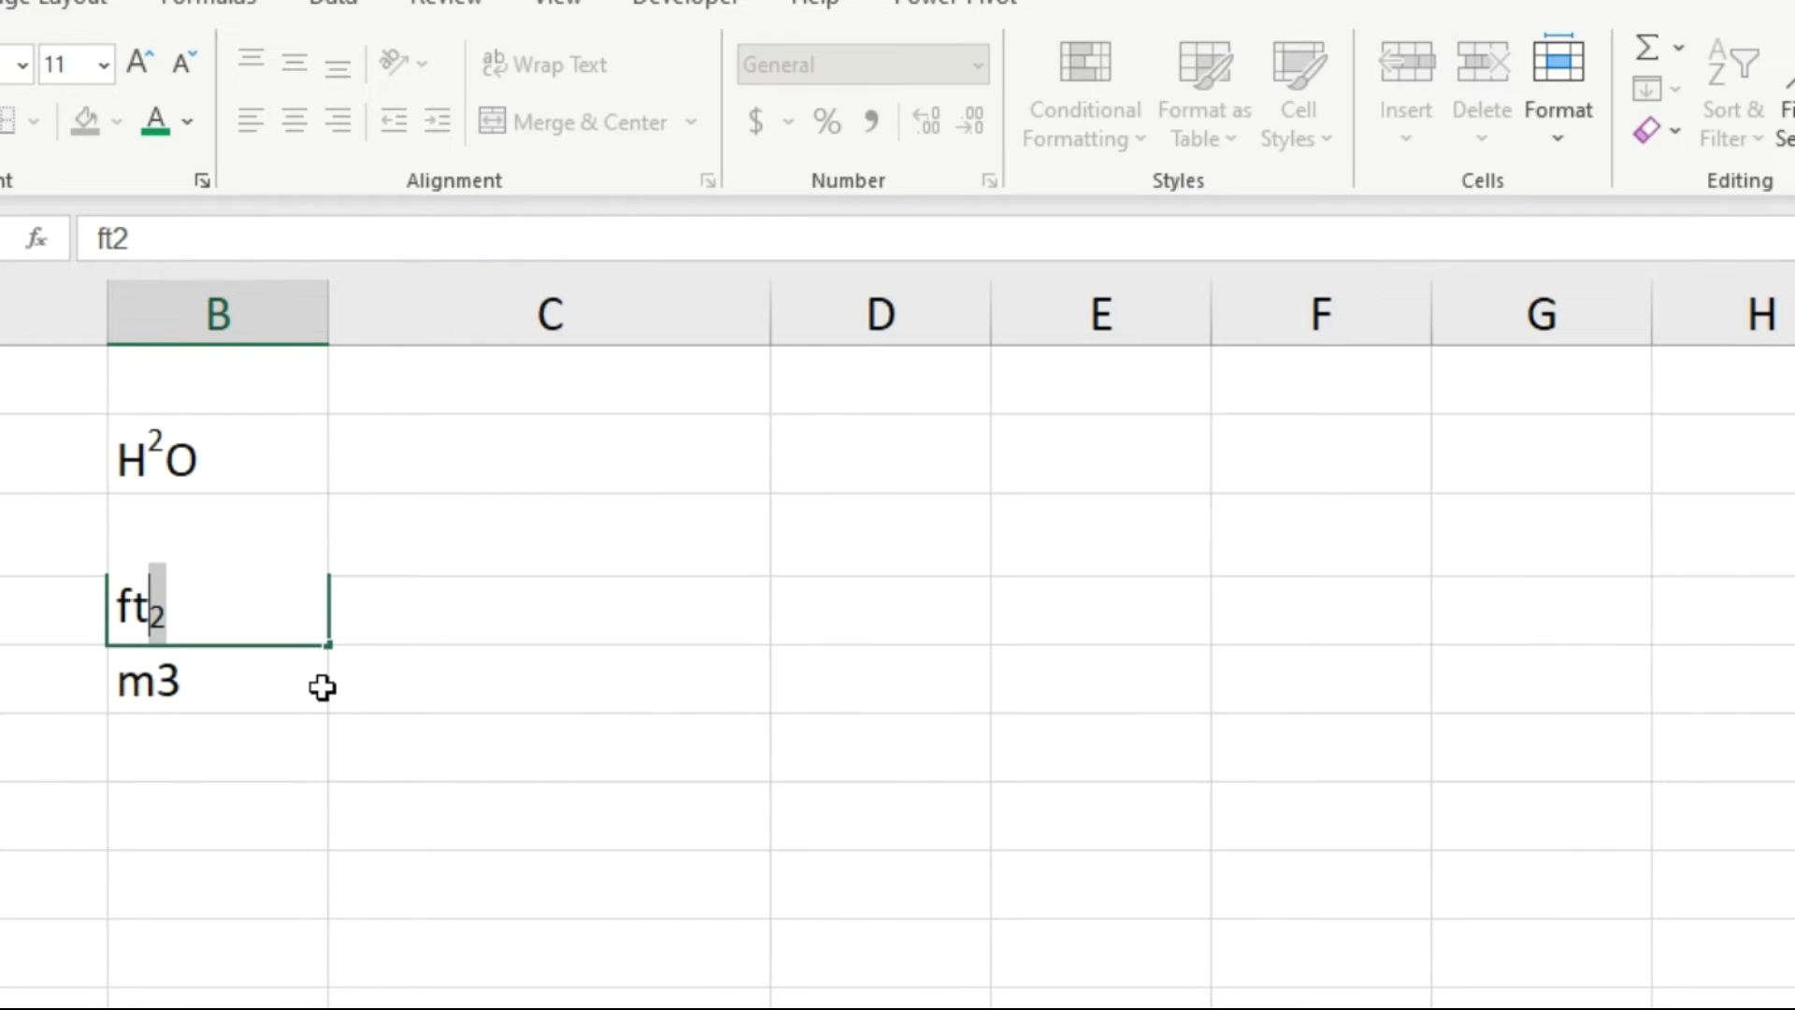
- Format only the digit 3 in the m3 cell of column B as superscript
{"action": "left_click", "coordinate": [276, 687]}
{"action": "double_click", "coordinate": [184, 694]}
{"action": "left_click_drag", "start_coordinate": [184, 694], "coordinate": [161, 694]}
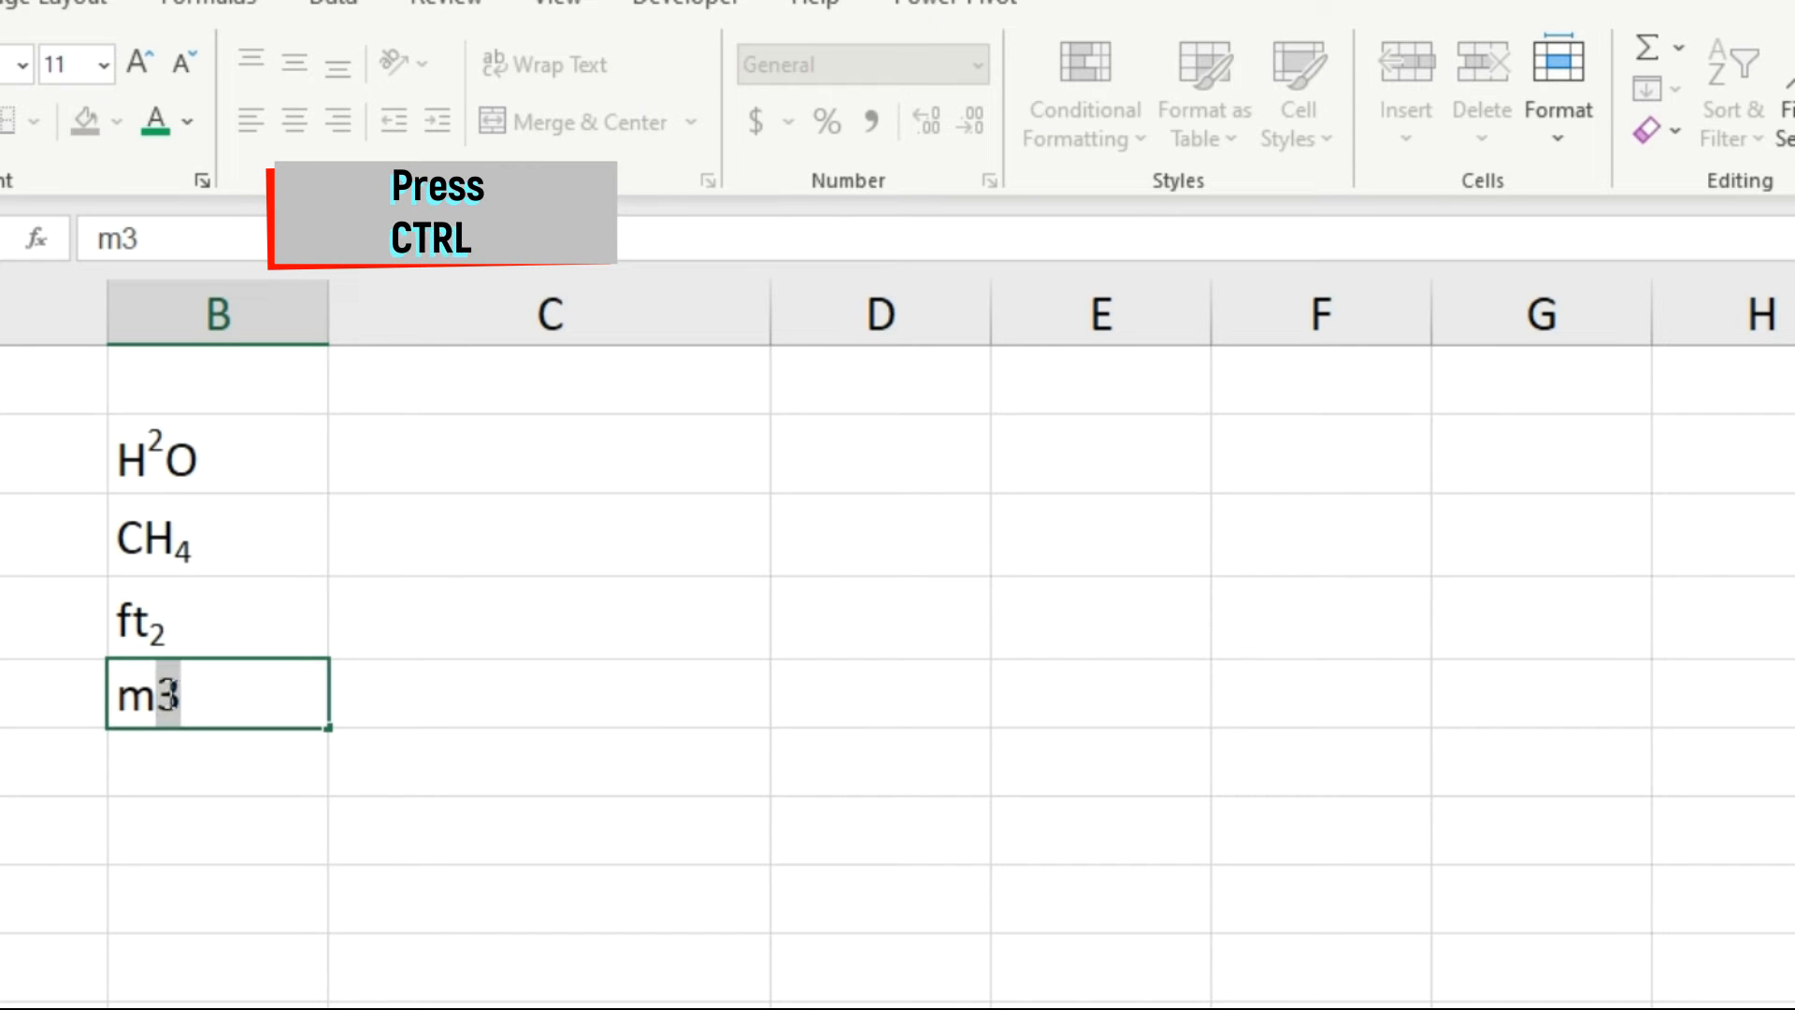
{"action": "key", "text": "ctrl+1"}
{"action": "left_click", "coordinate": [745, 546]}
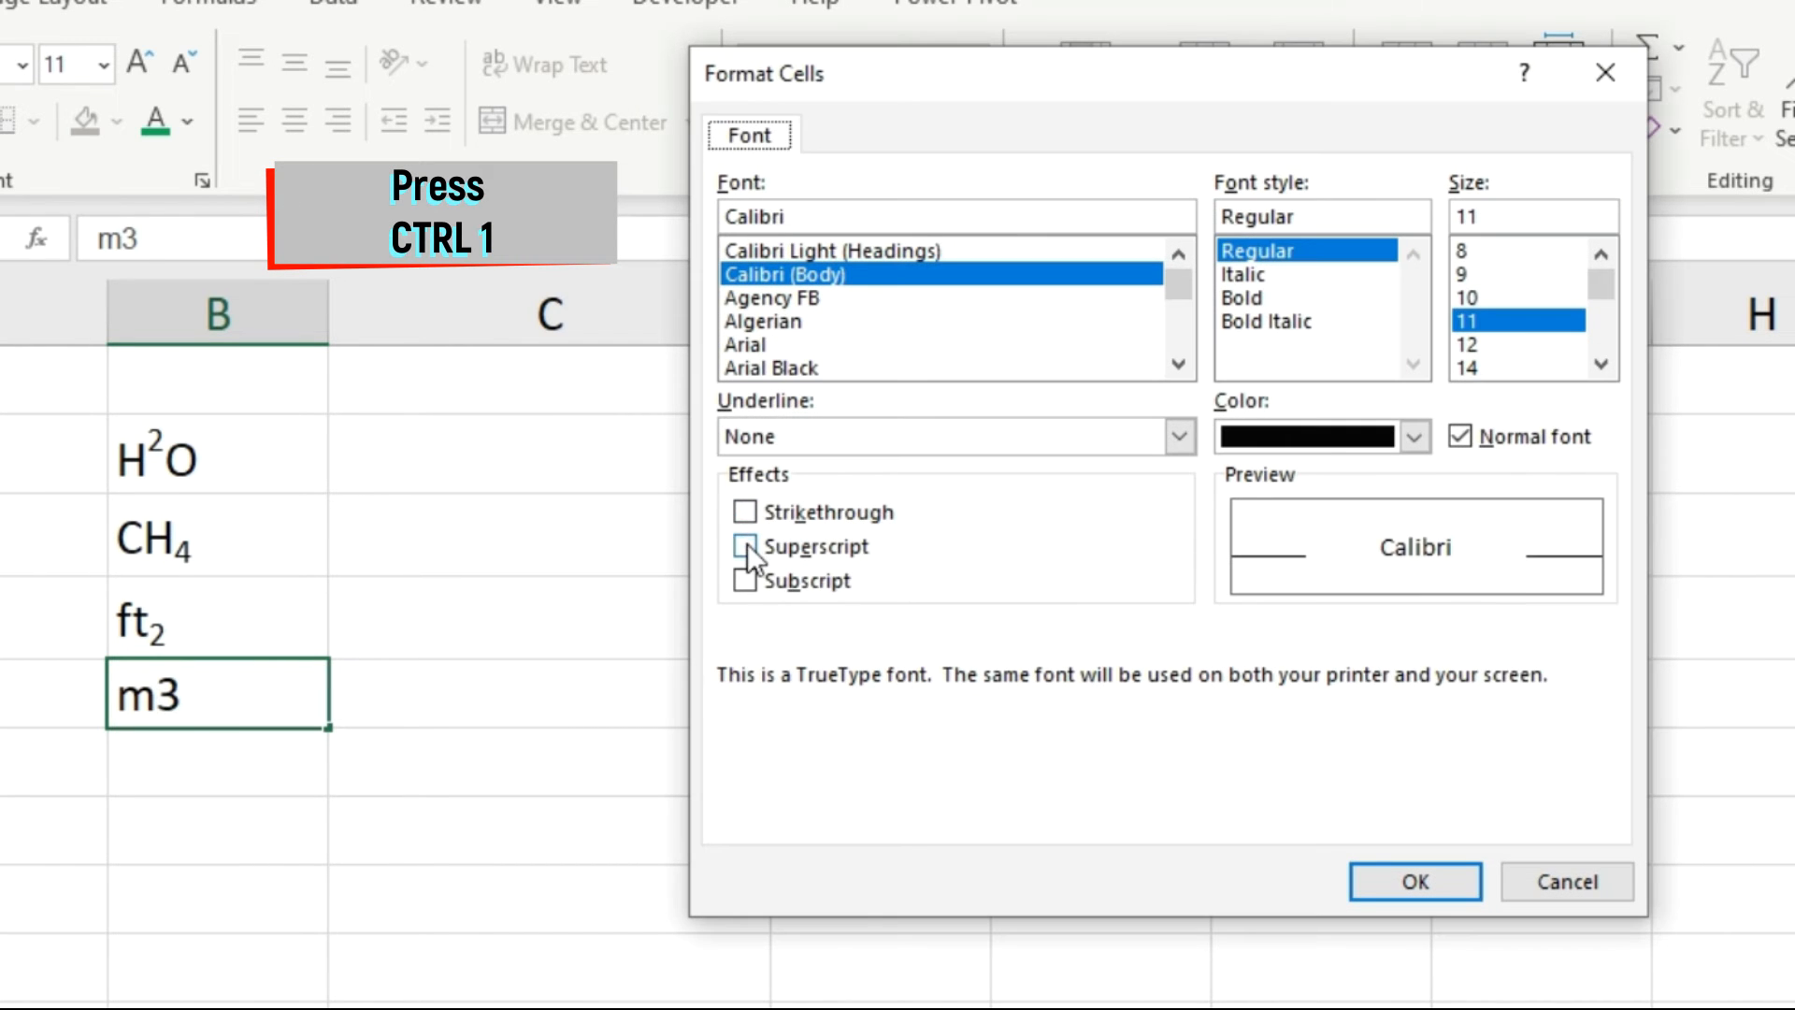
{"action": "left_click", "coordinate": [1374, 879]}
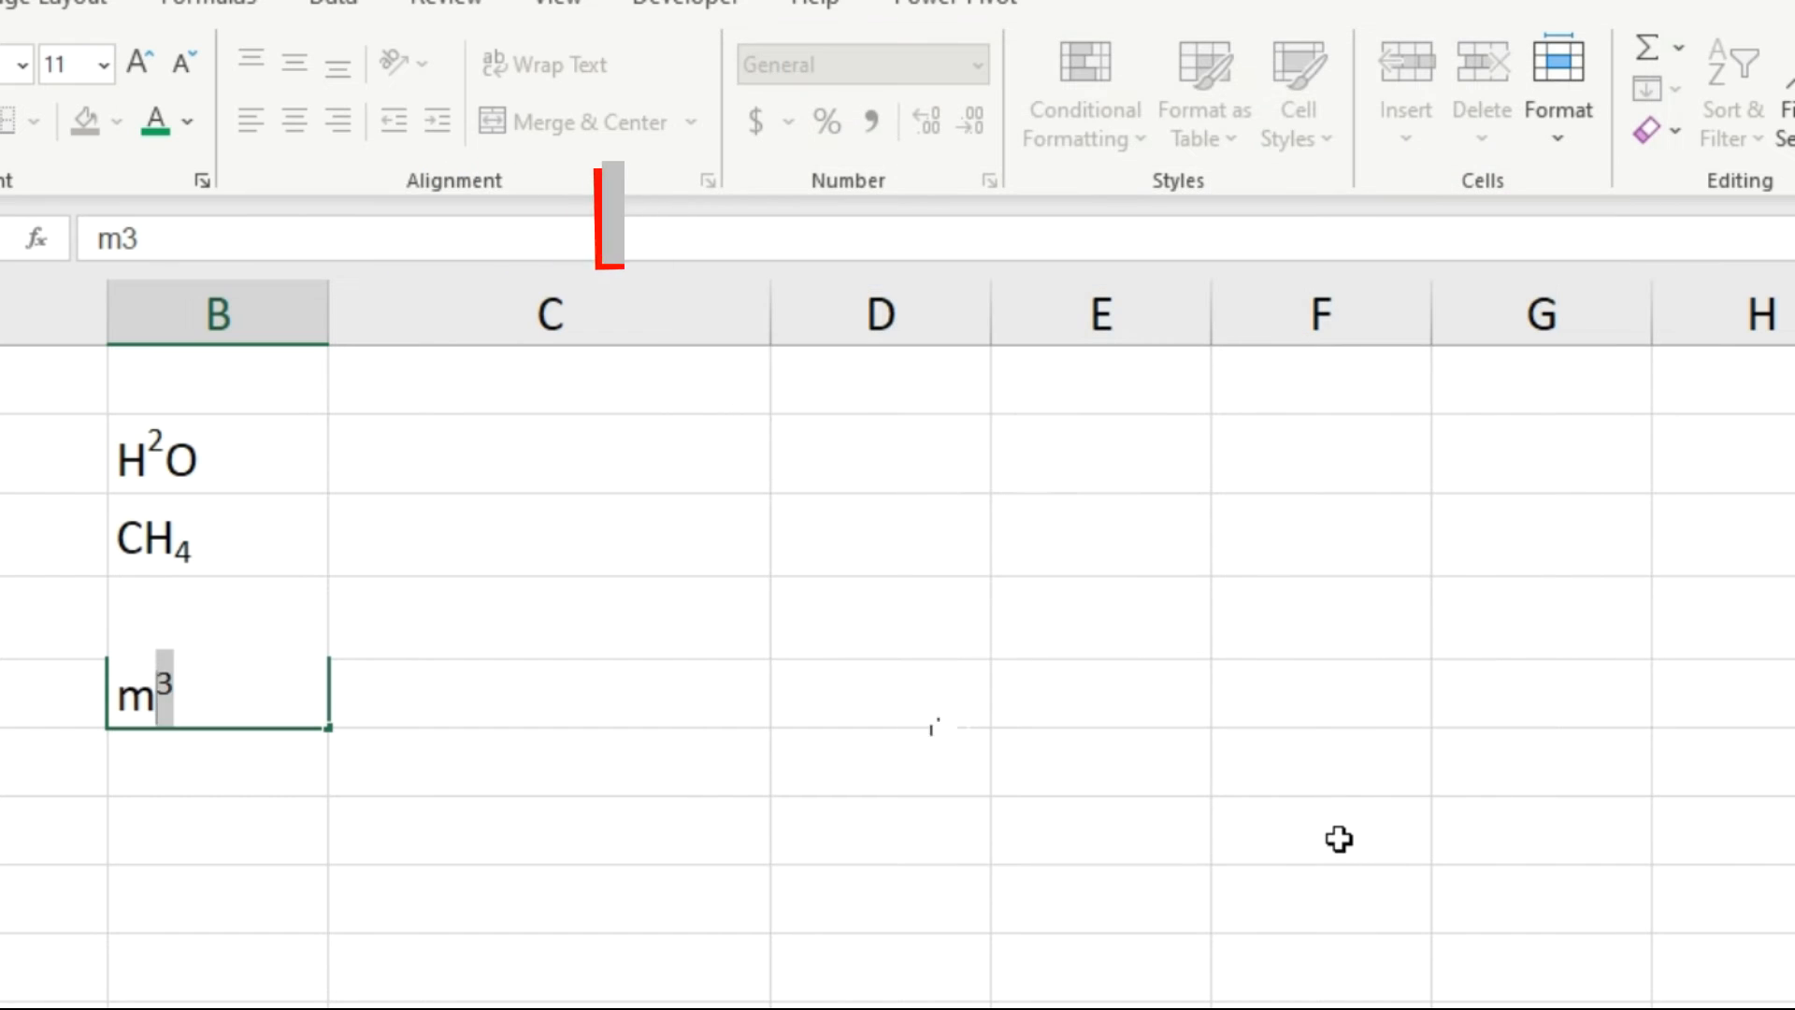
{"action": "left_click", "coordinate": [857, 685]}
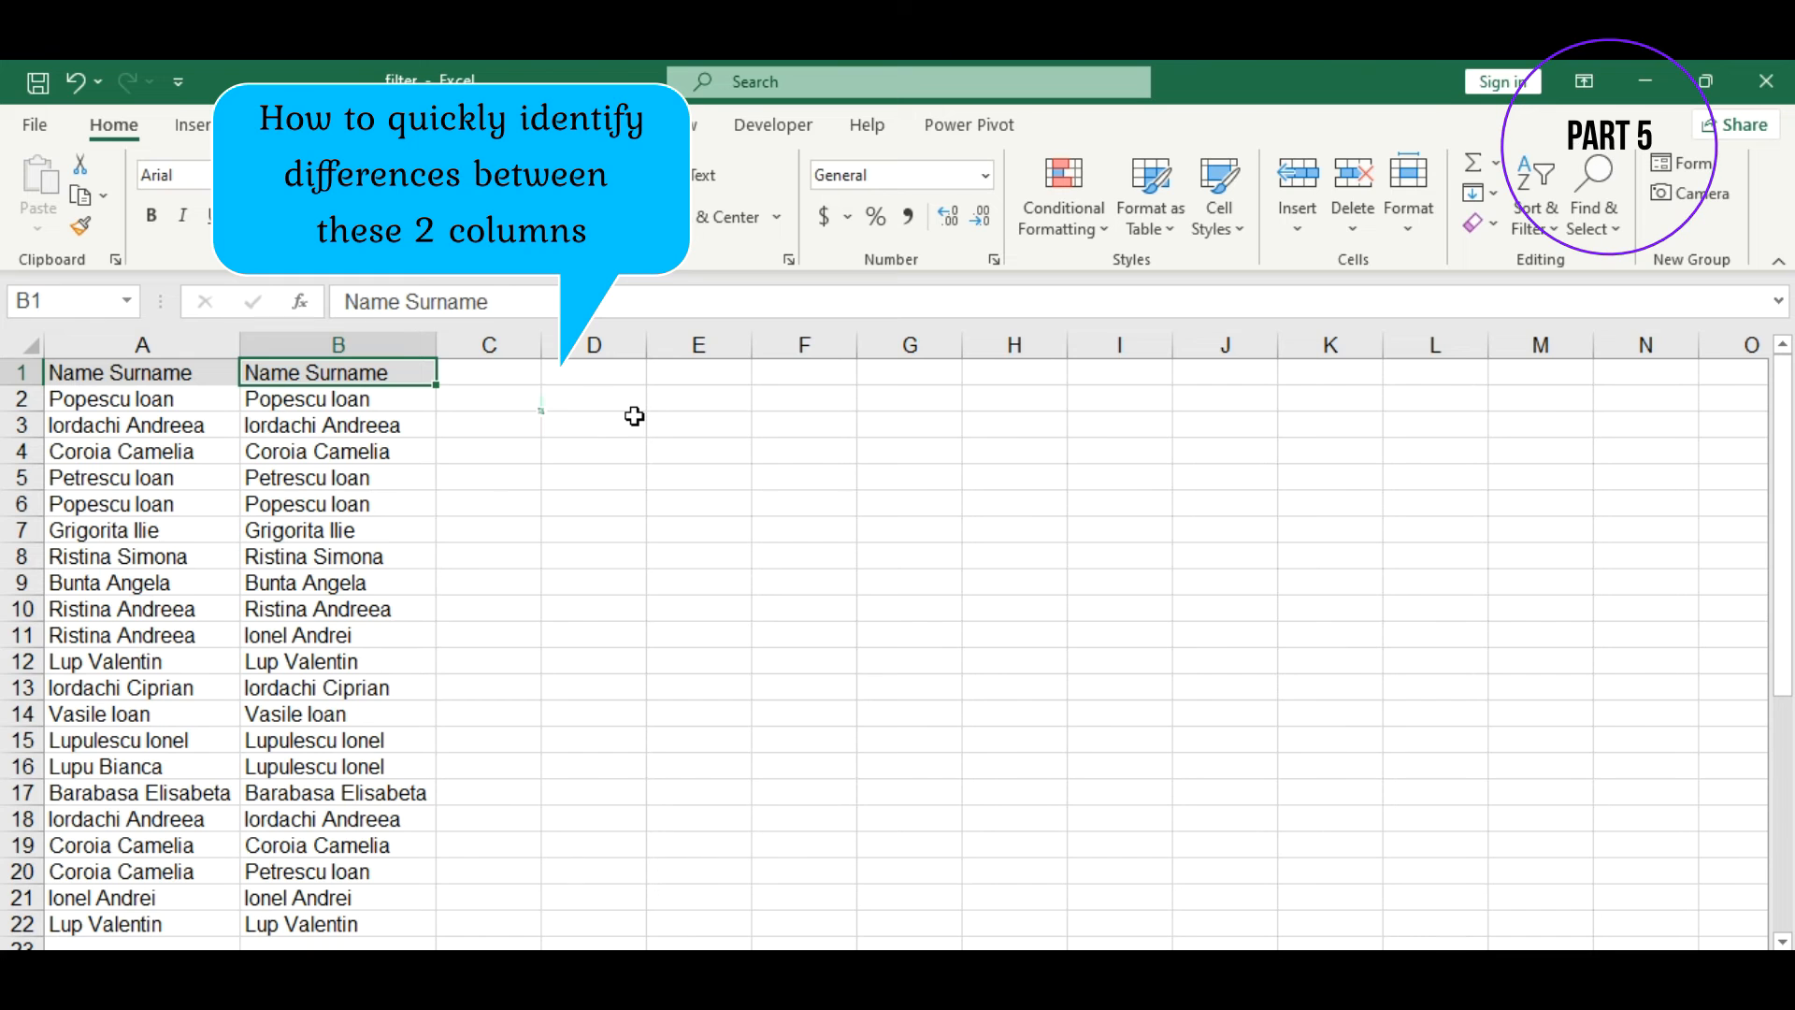
{"action": "key", "text": "Down"}
{"action": "key", "text": "Right"}
{"action": "type", "text": "=if"}
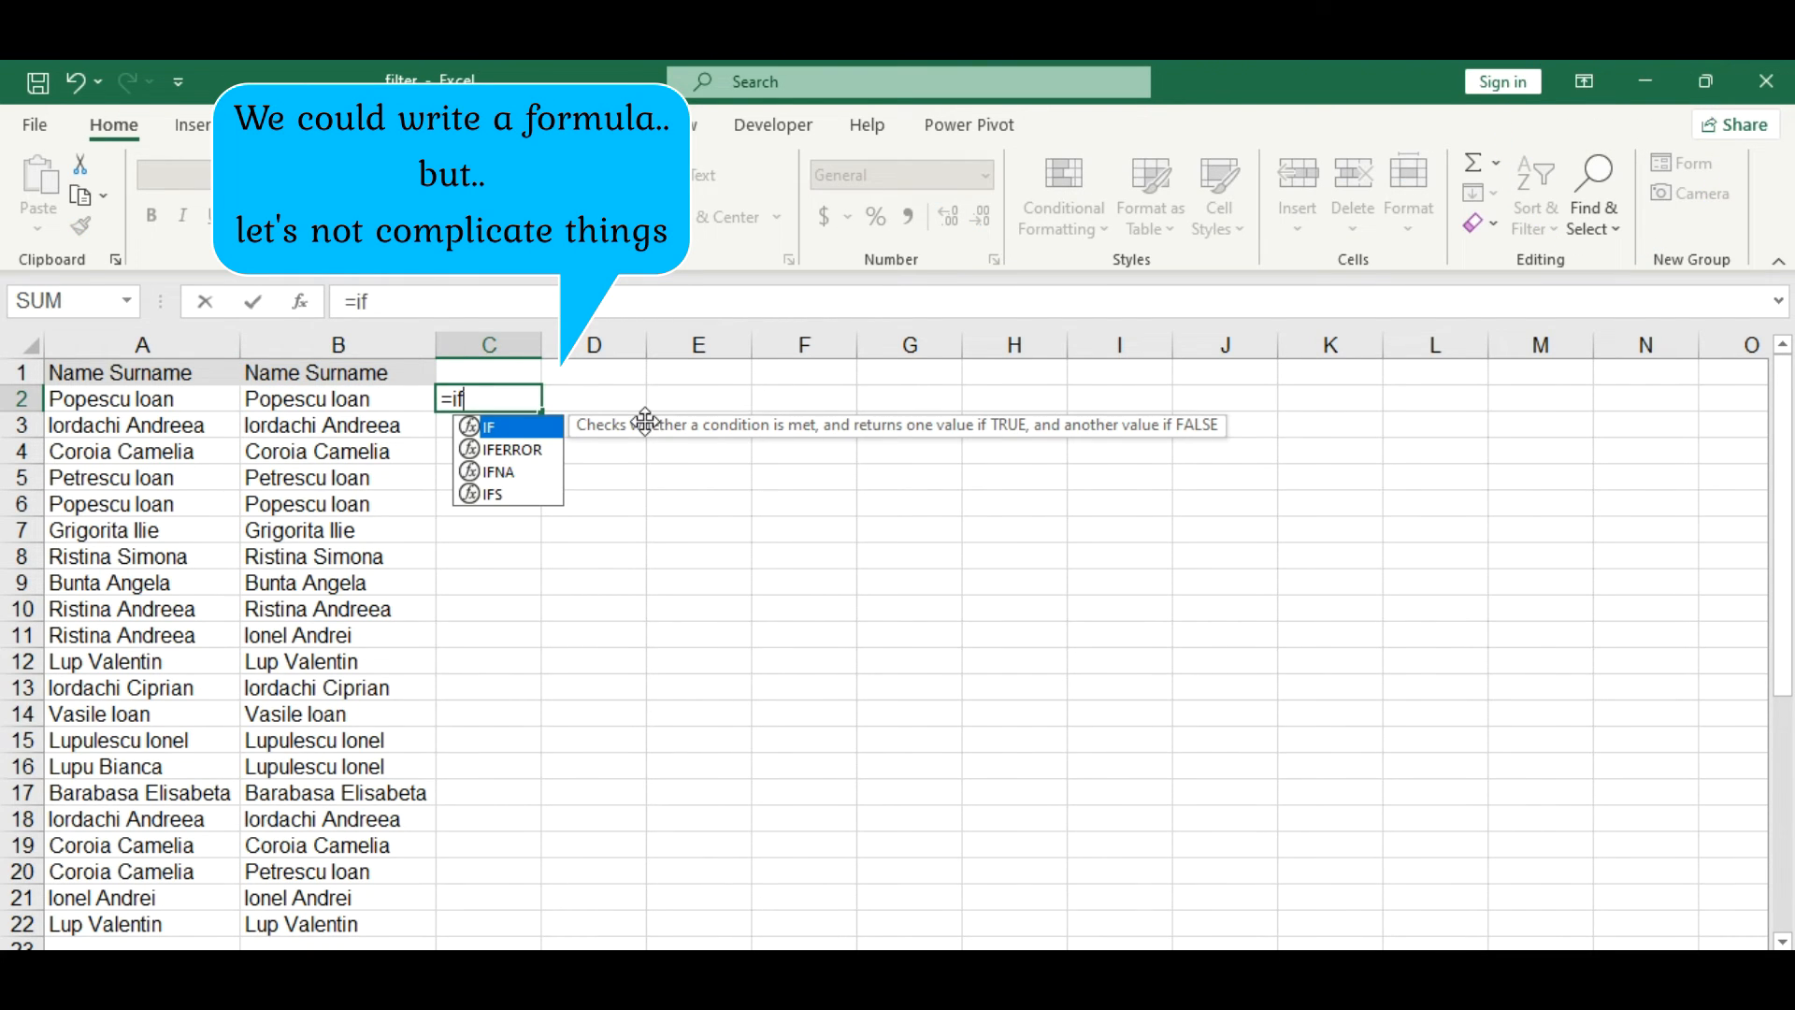
{"action": "double_click", "coordinate": [513, 430]}
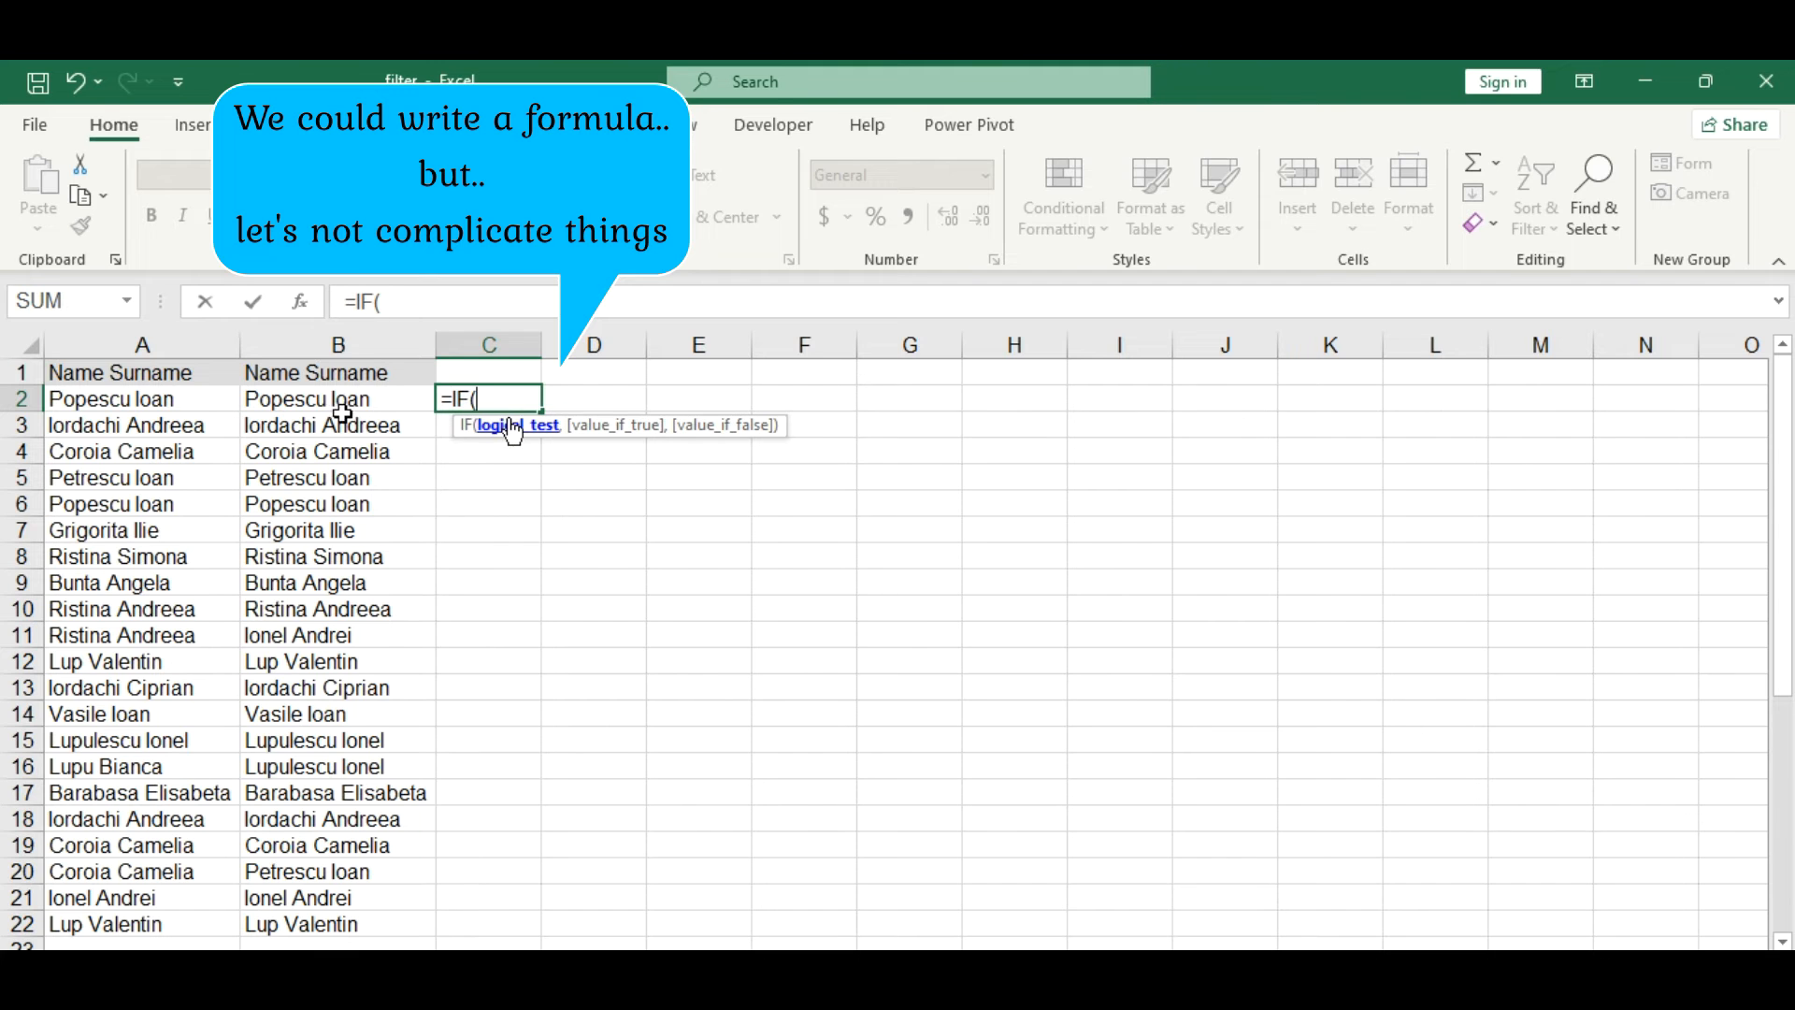
{"action": "left_click", "coordinate": [203, 400]}
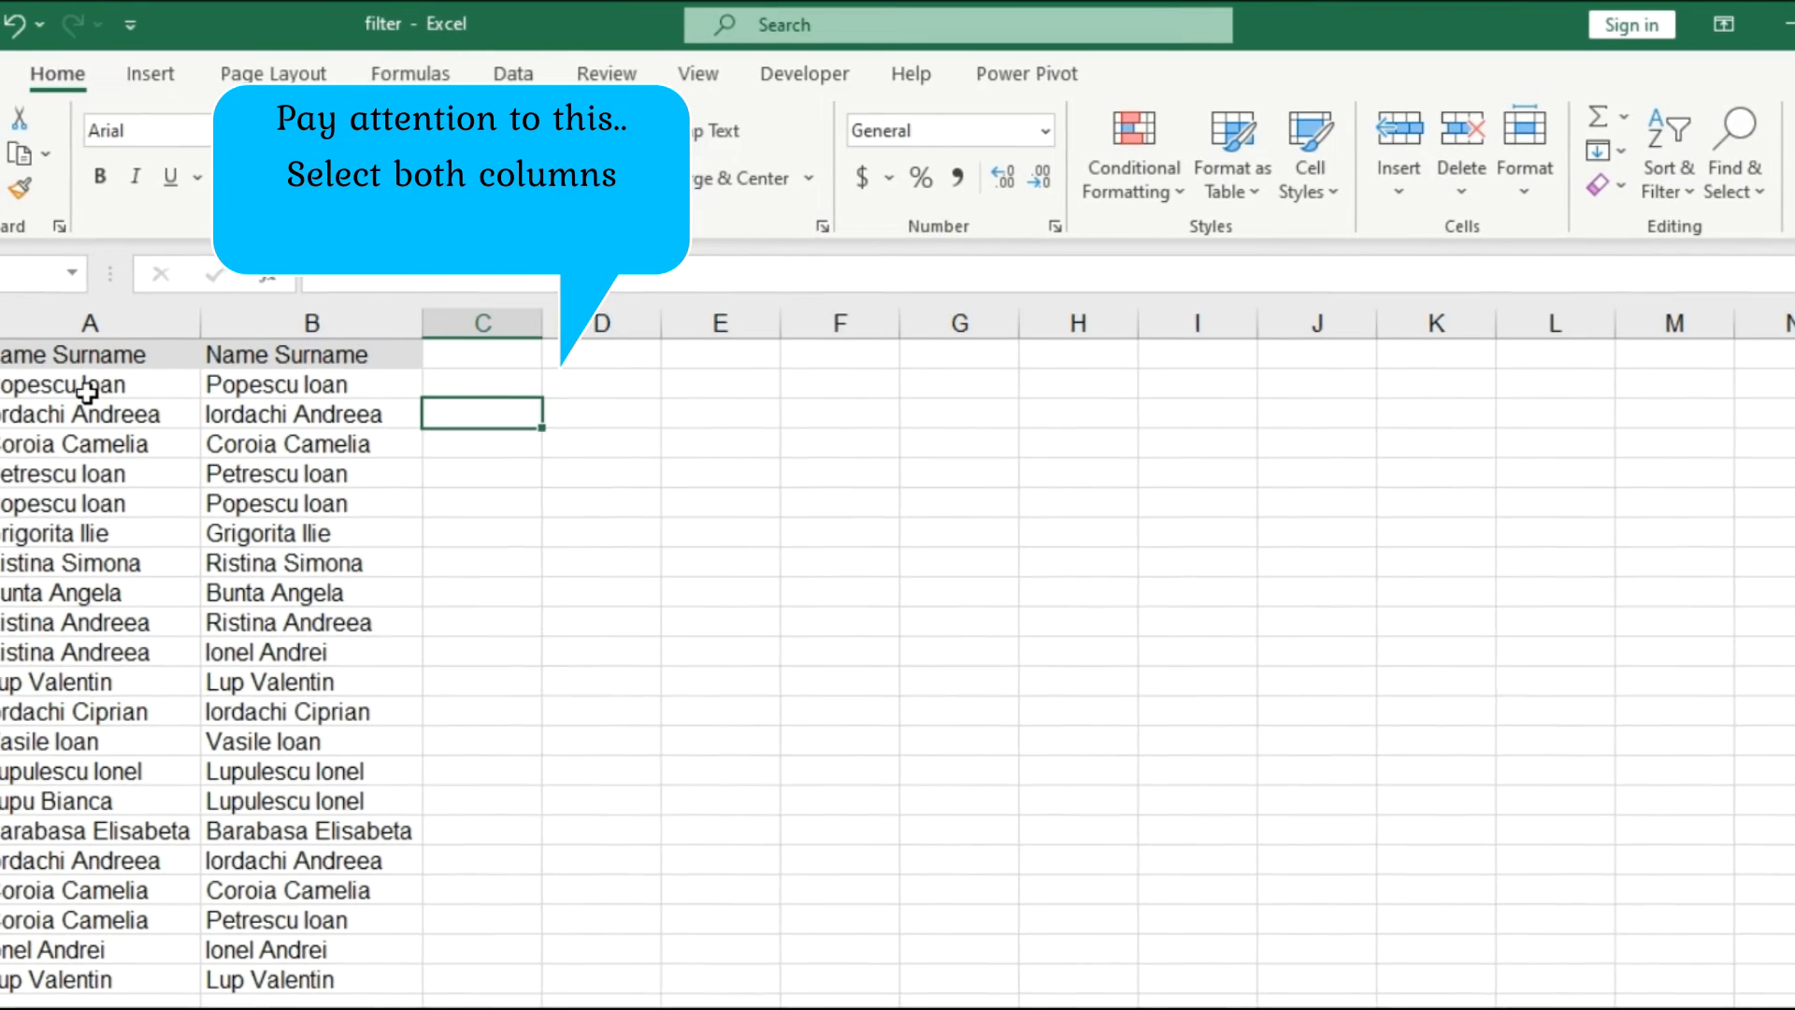
- Select only the row differences within the two name columns A2:B22 using Go To Special and fill those cells with yellow
{"action": "left_click_drag", "start_coordinate": [87, 390], "coordinate": [361, 972]}
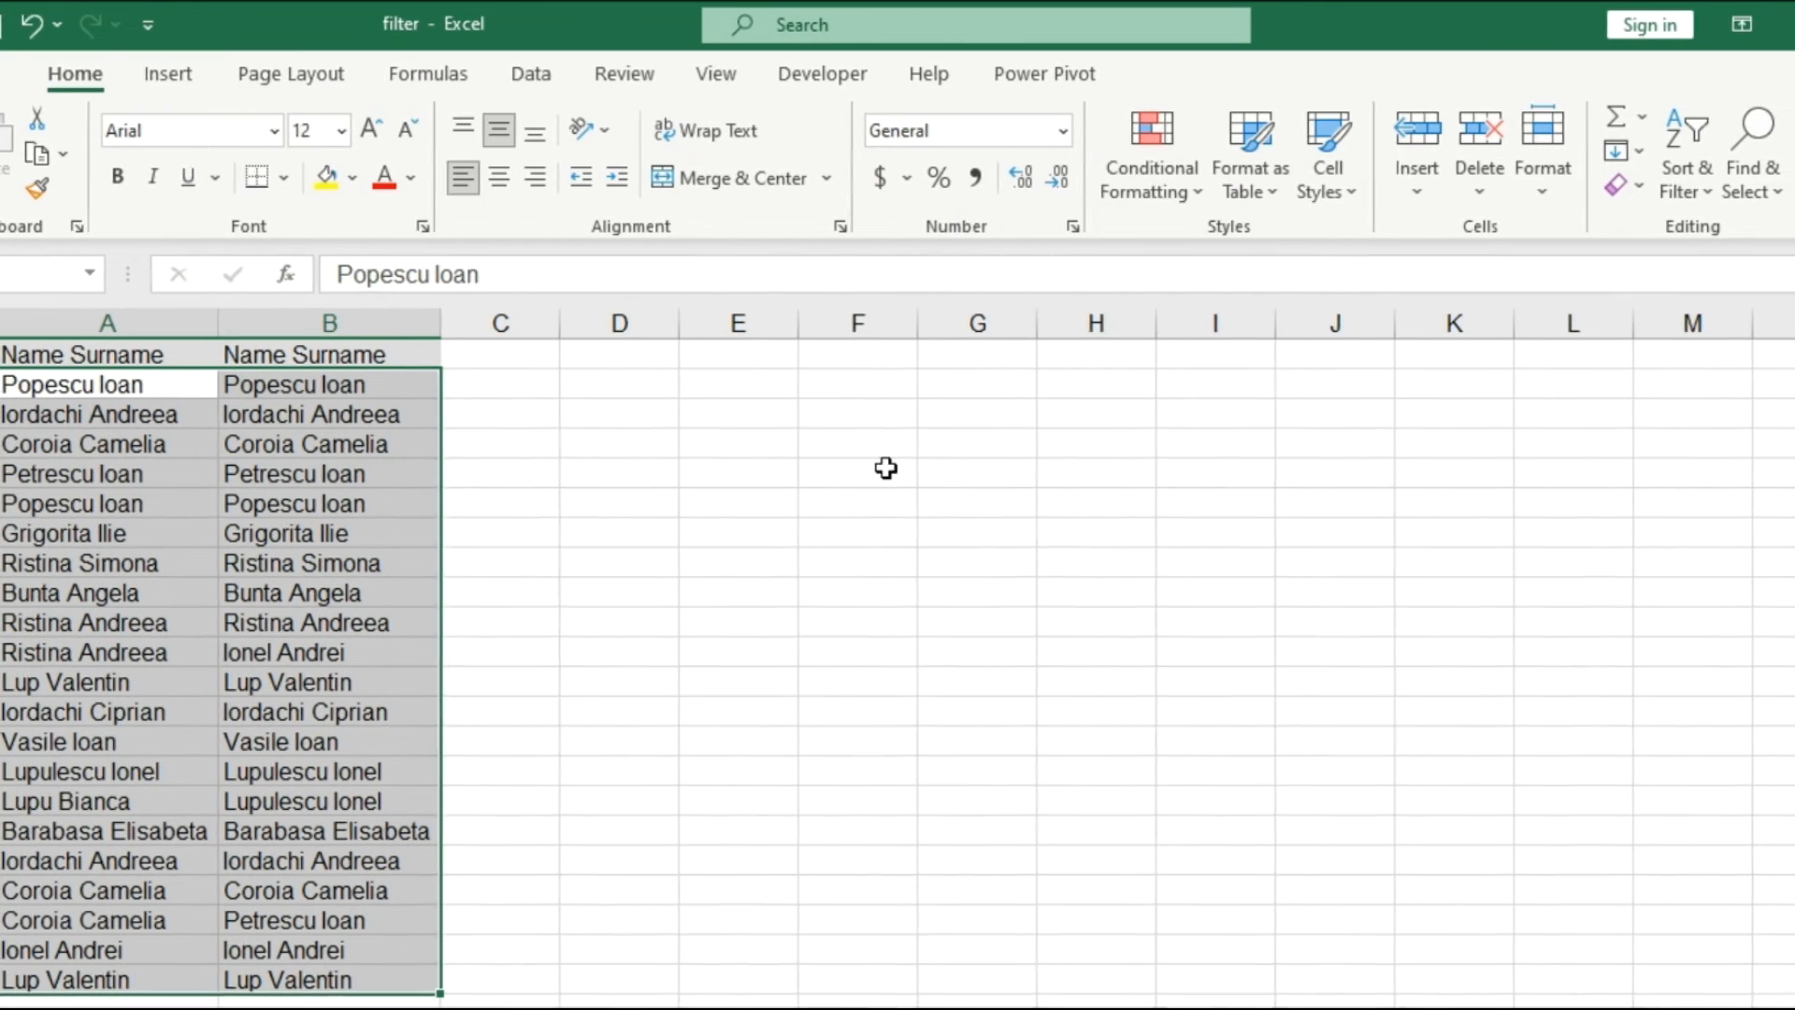
{"action": "key", "text": "F5"}
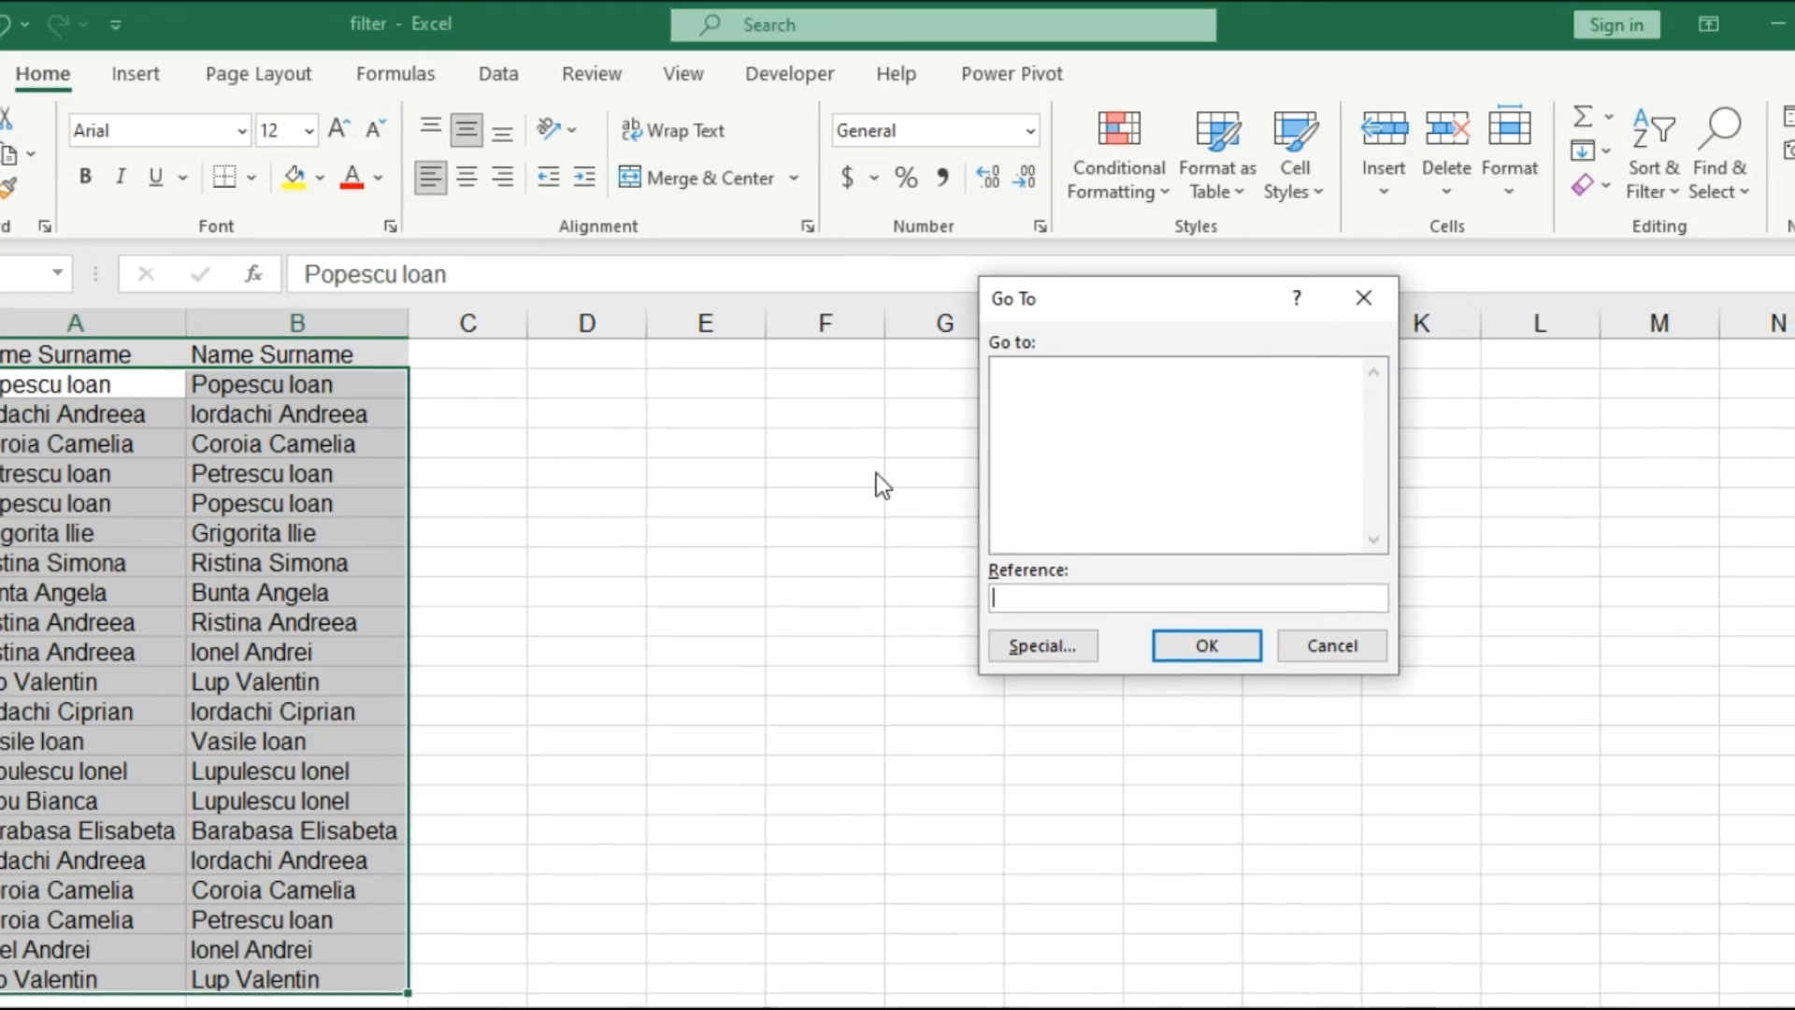
{"action": "left_click_drag", "start_coordinate": [1066, 299], "coordinate": [505, 308]}
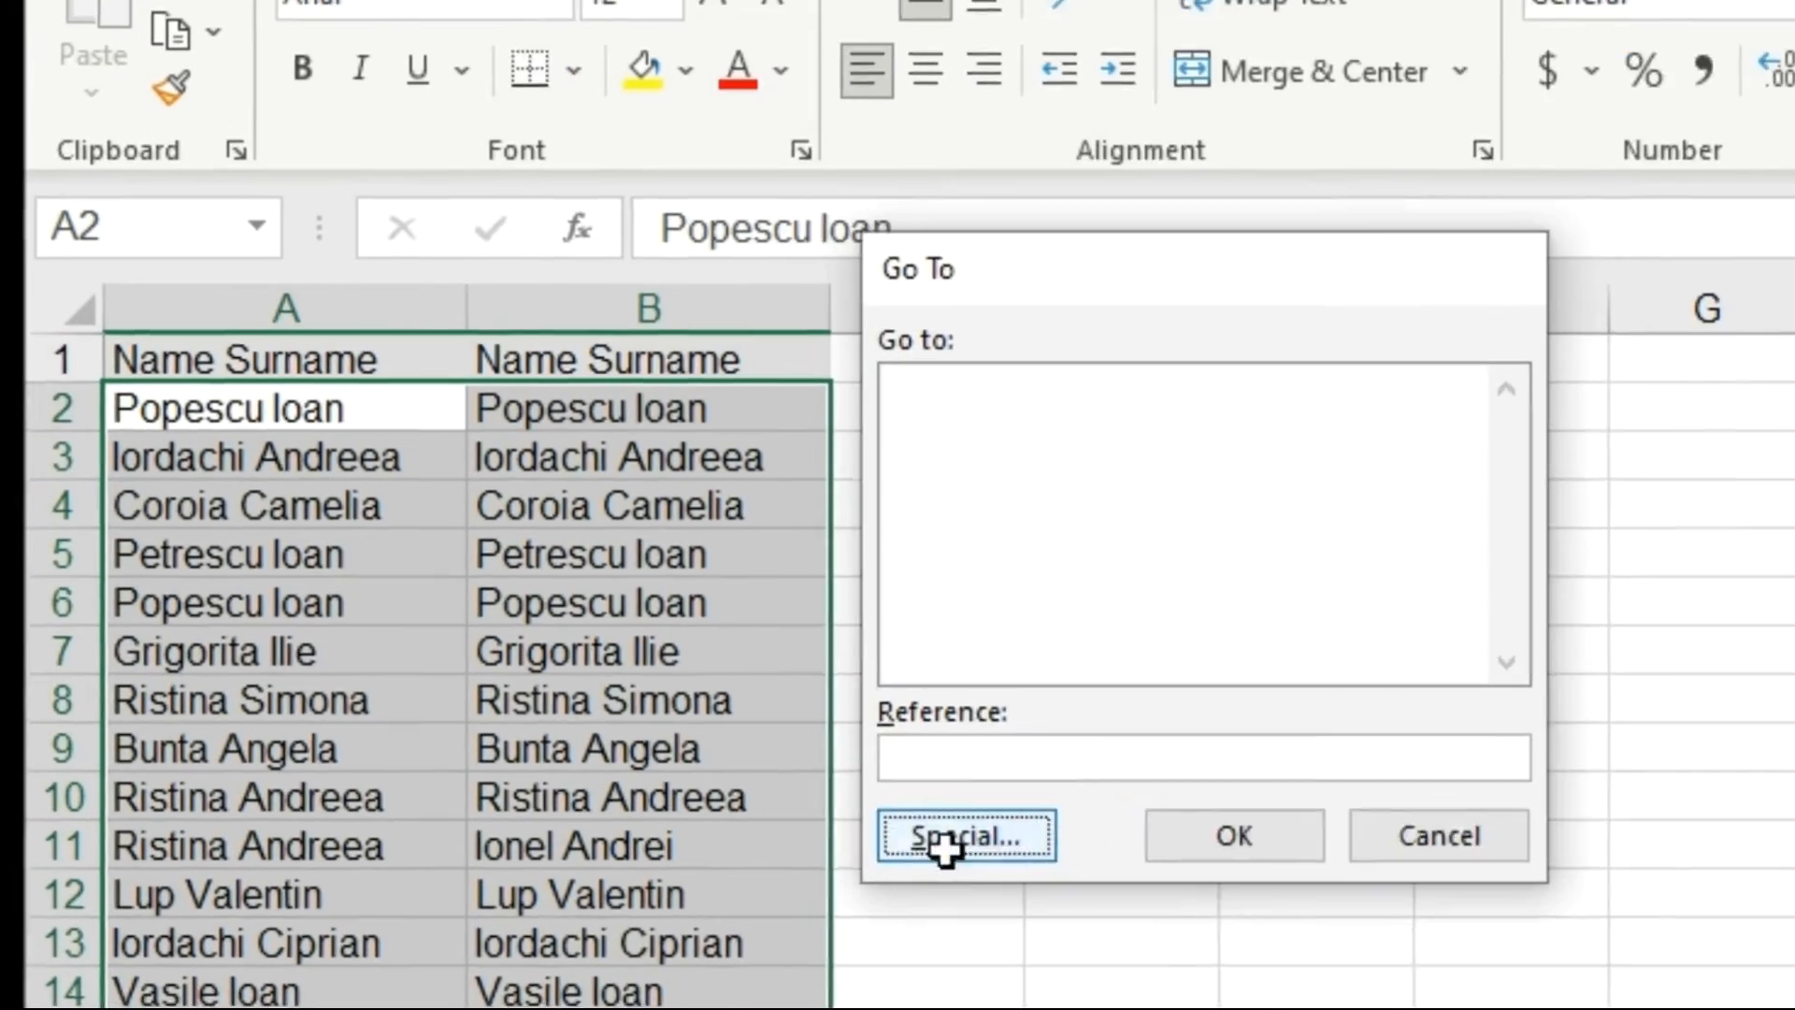
{"action": "left_click", "coordinate": [852, 811]}
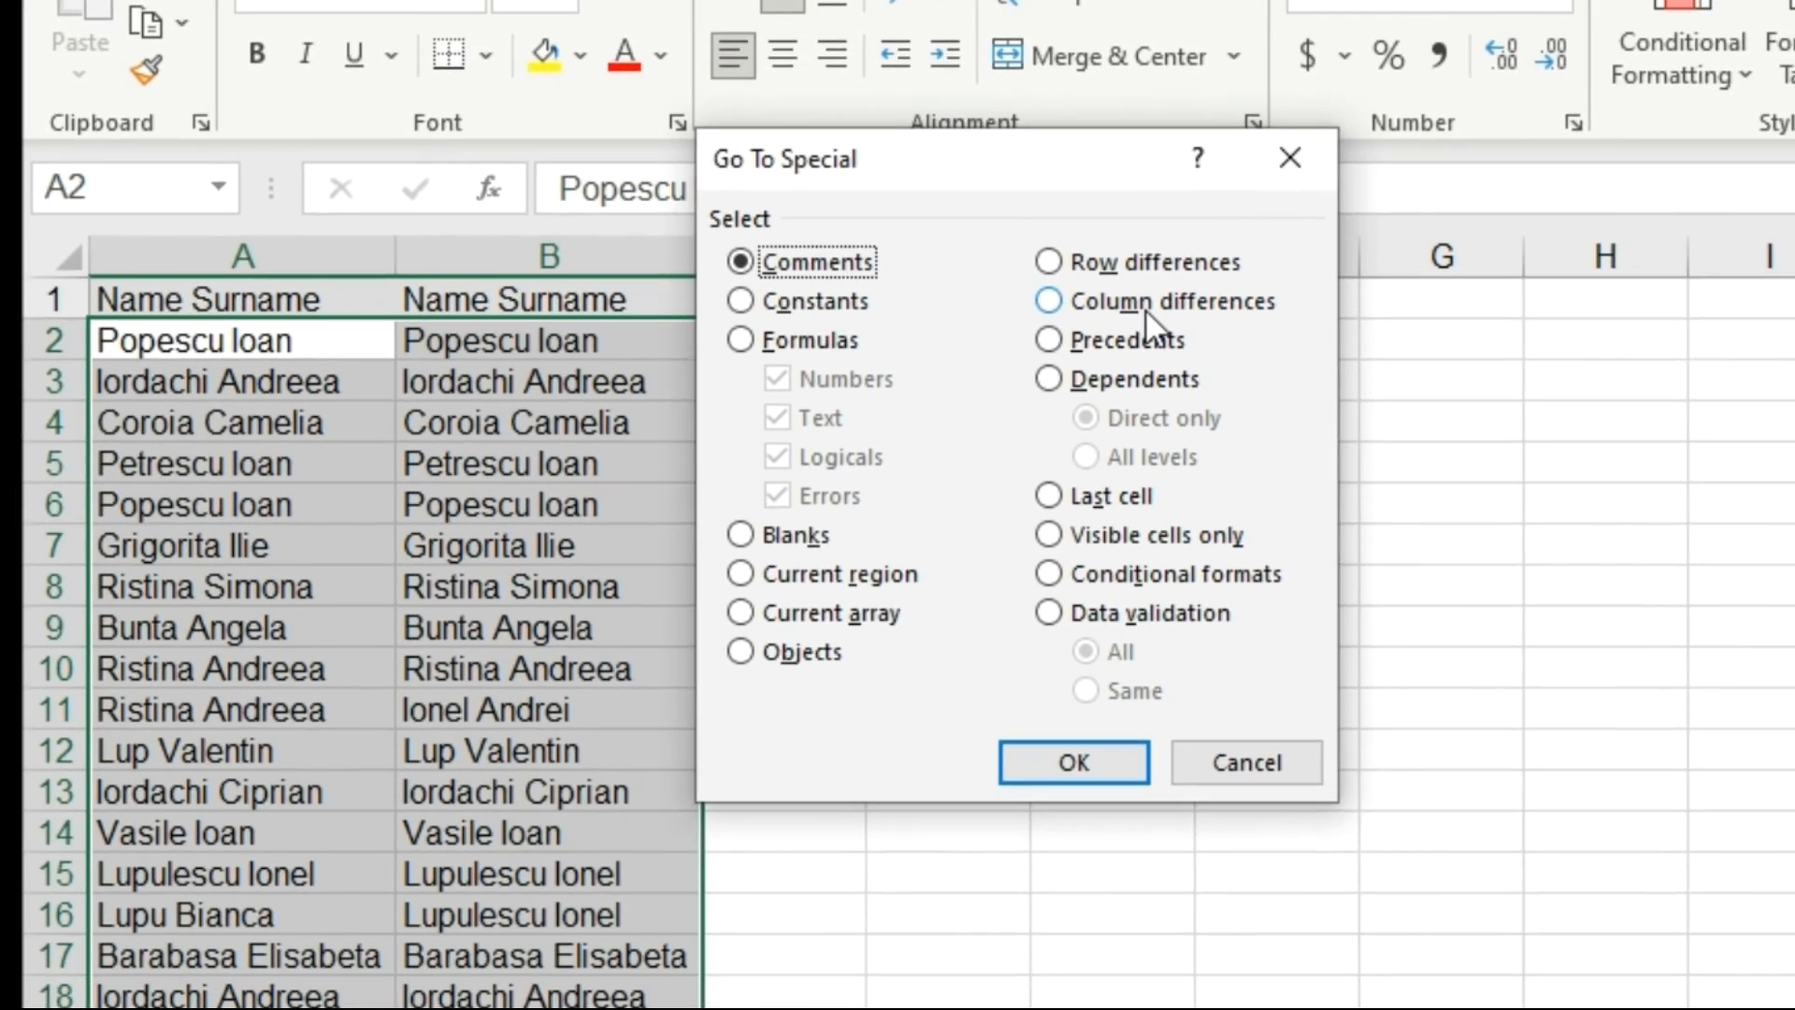
{"action": "left_click", "coordinate": [1122, 264]}
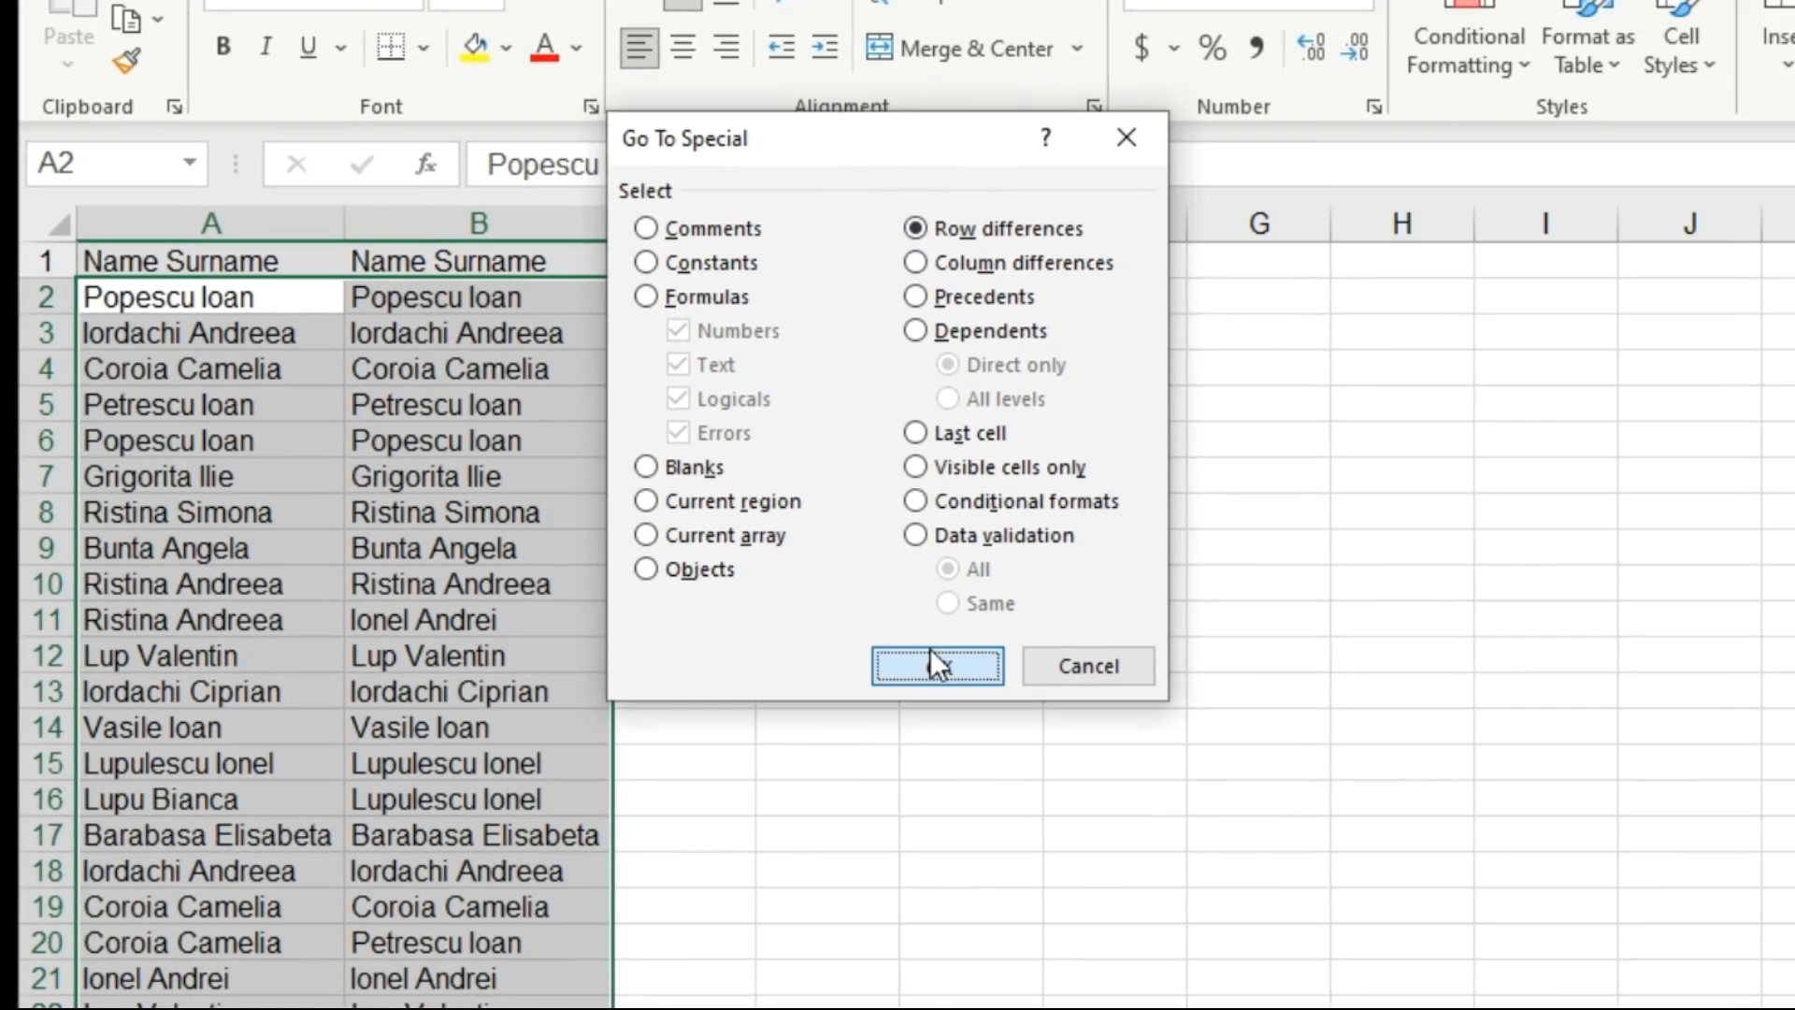
{"action": "left_click", "coordinate": [935, 664]}
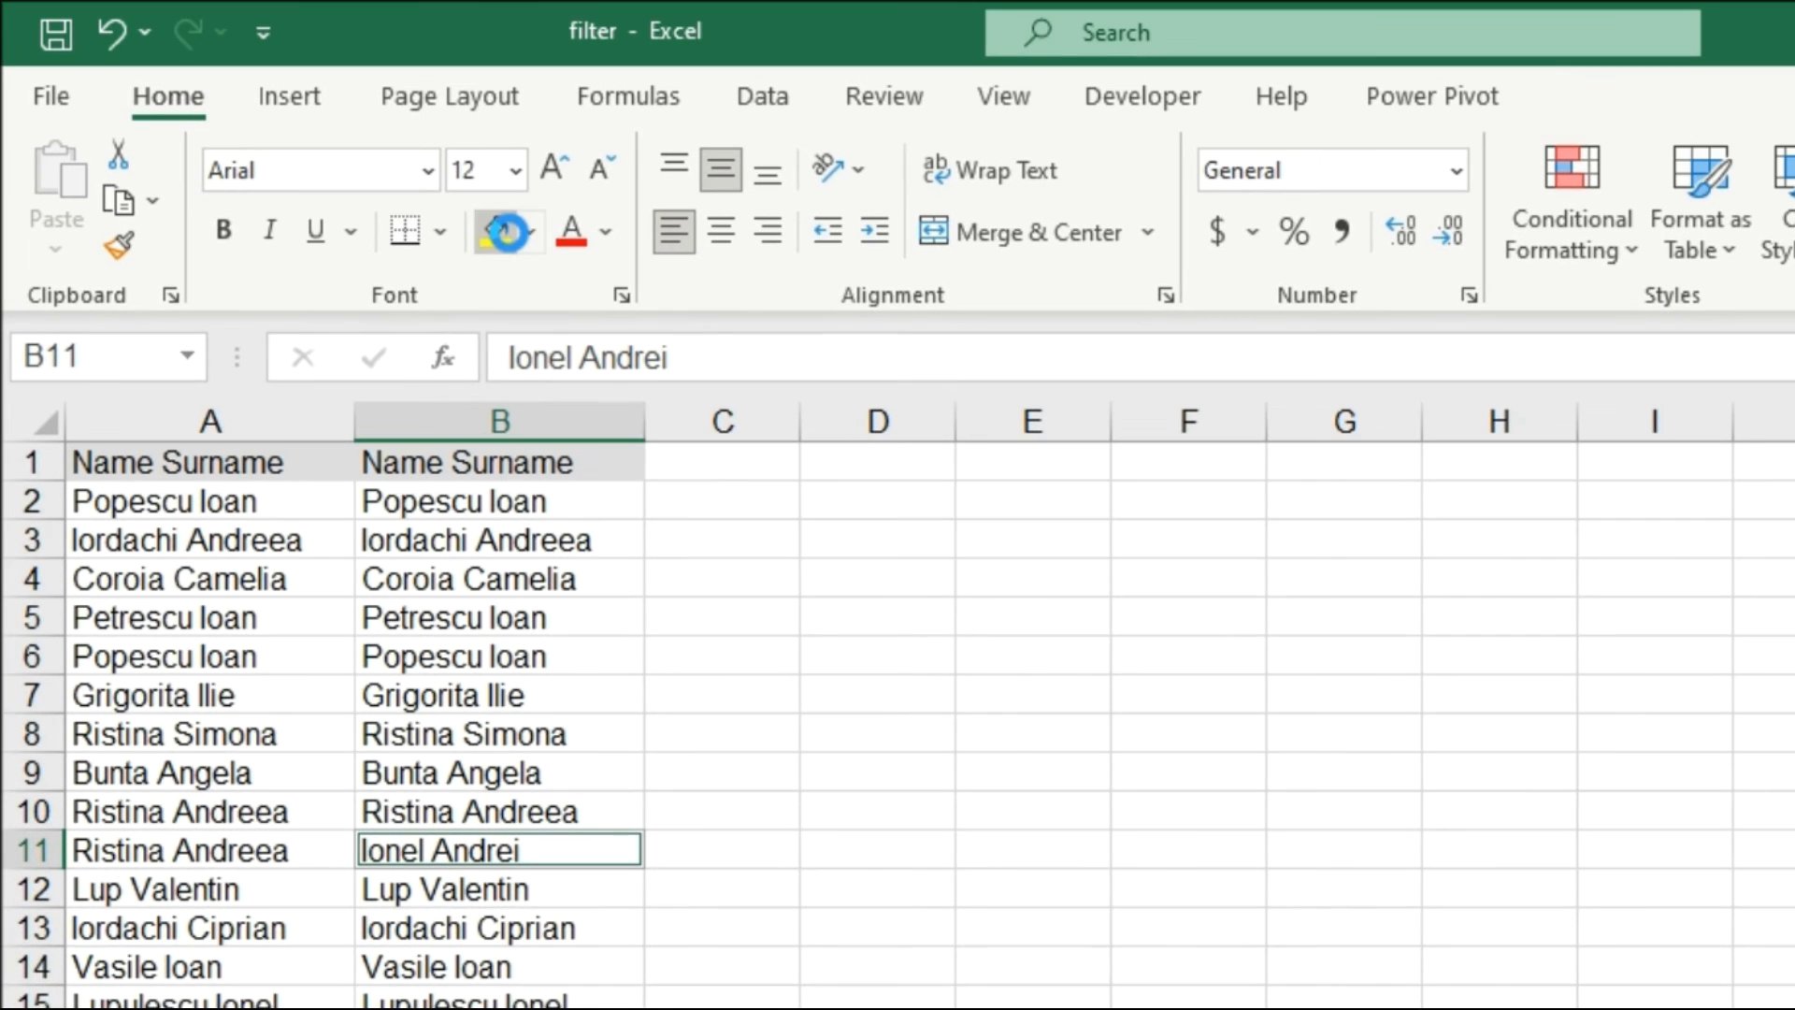
{"action": "left_click", "coordinate": [481, 159]}
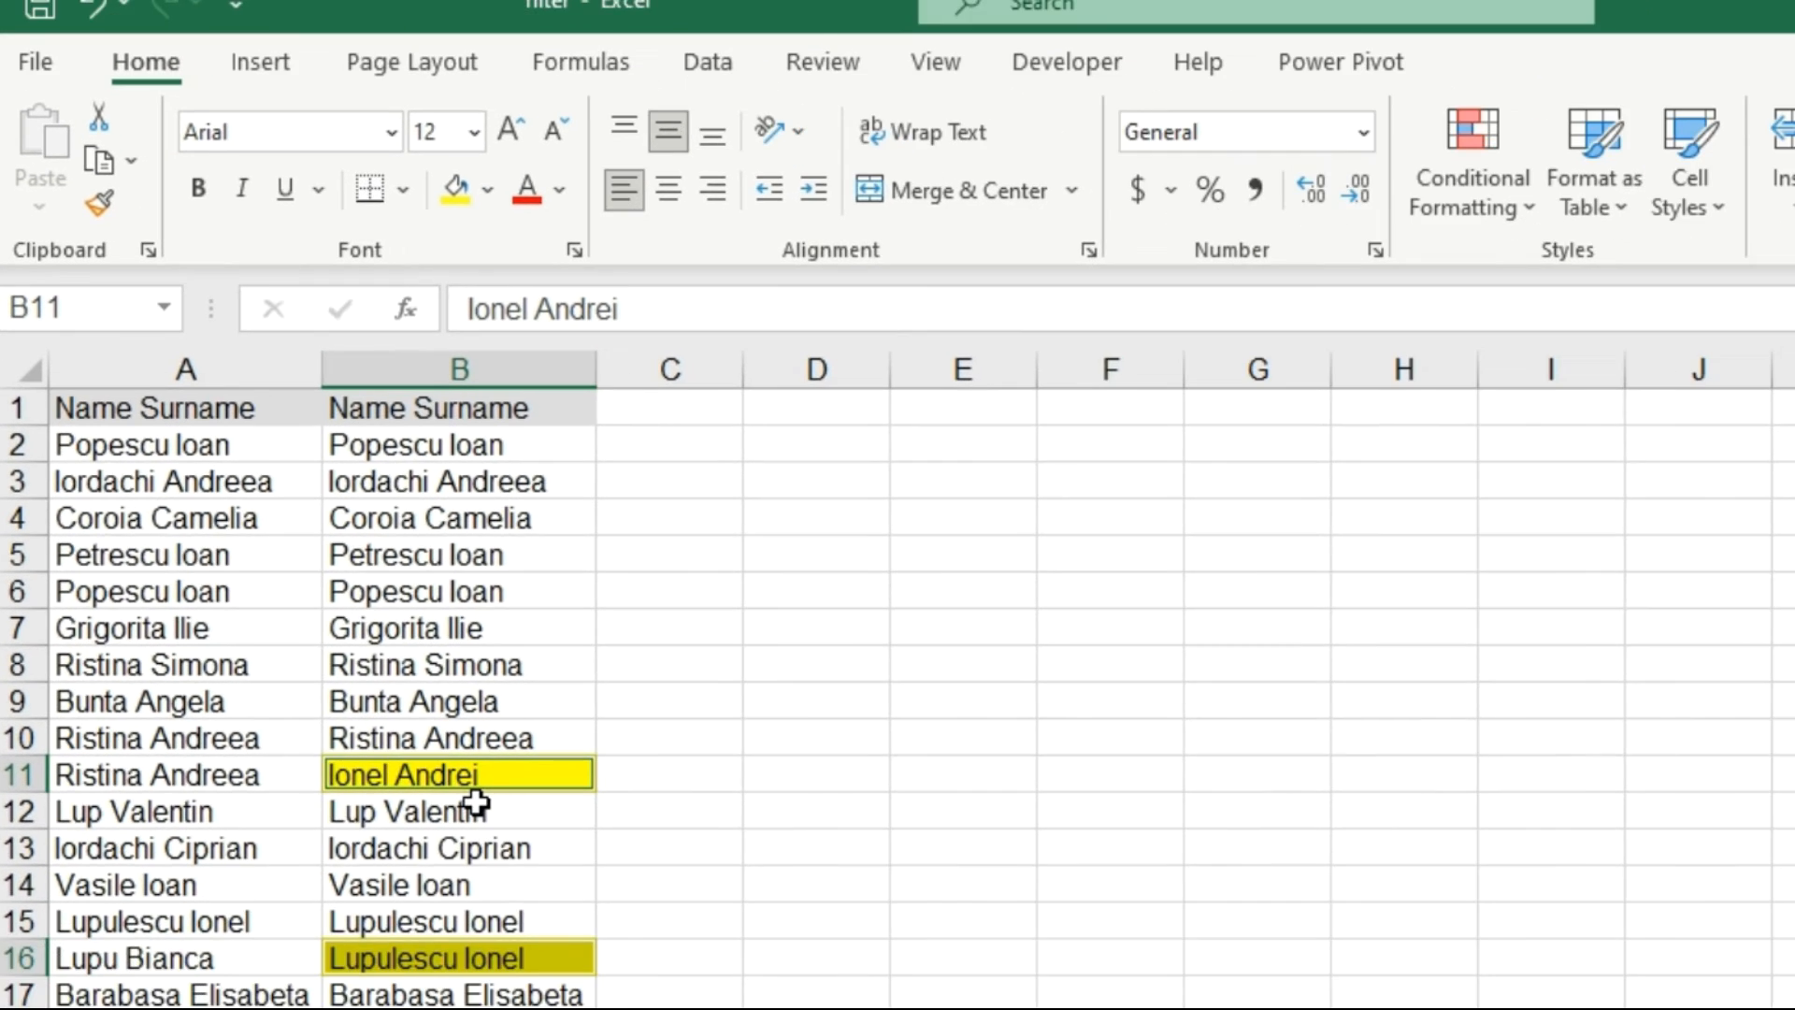
{"action": "left_click", "coordinate": [489, 892]}
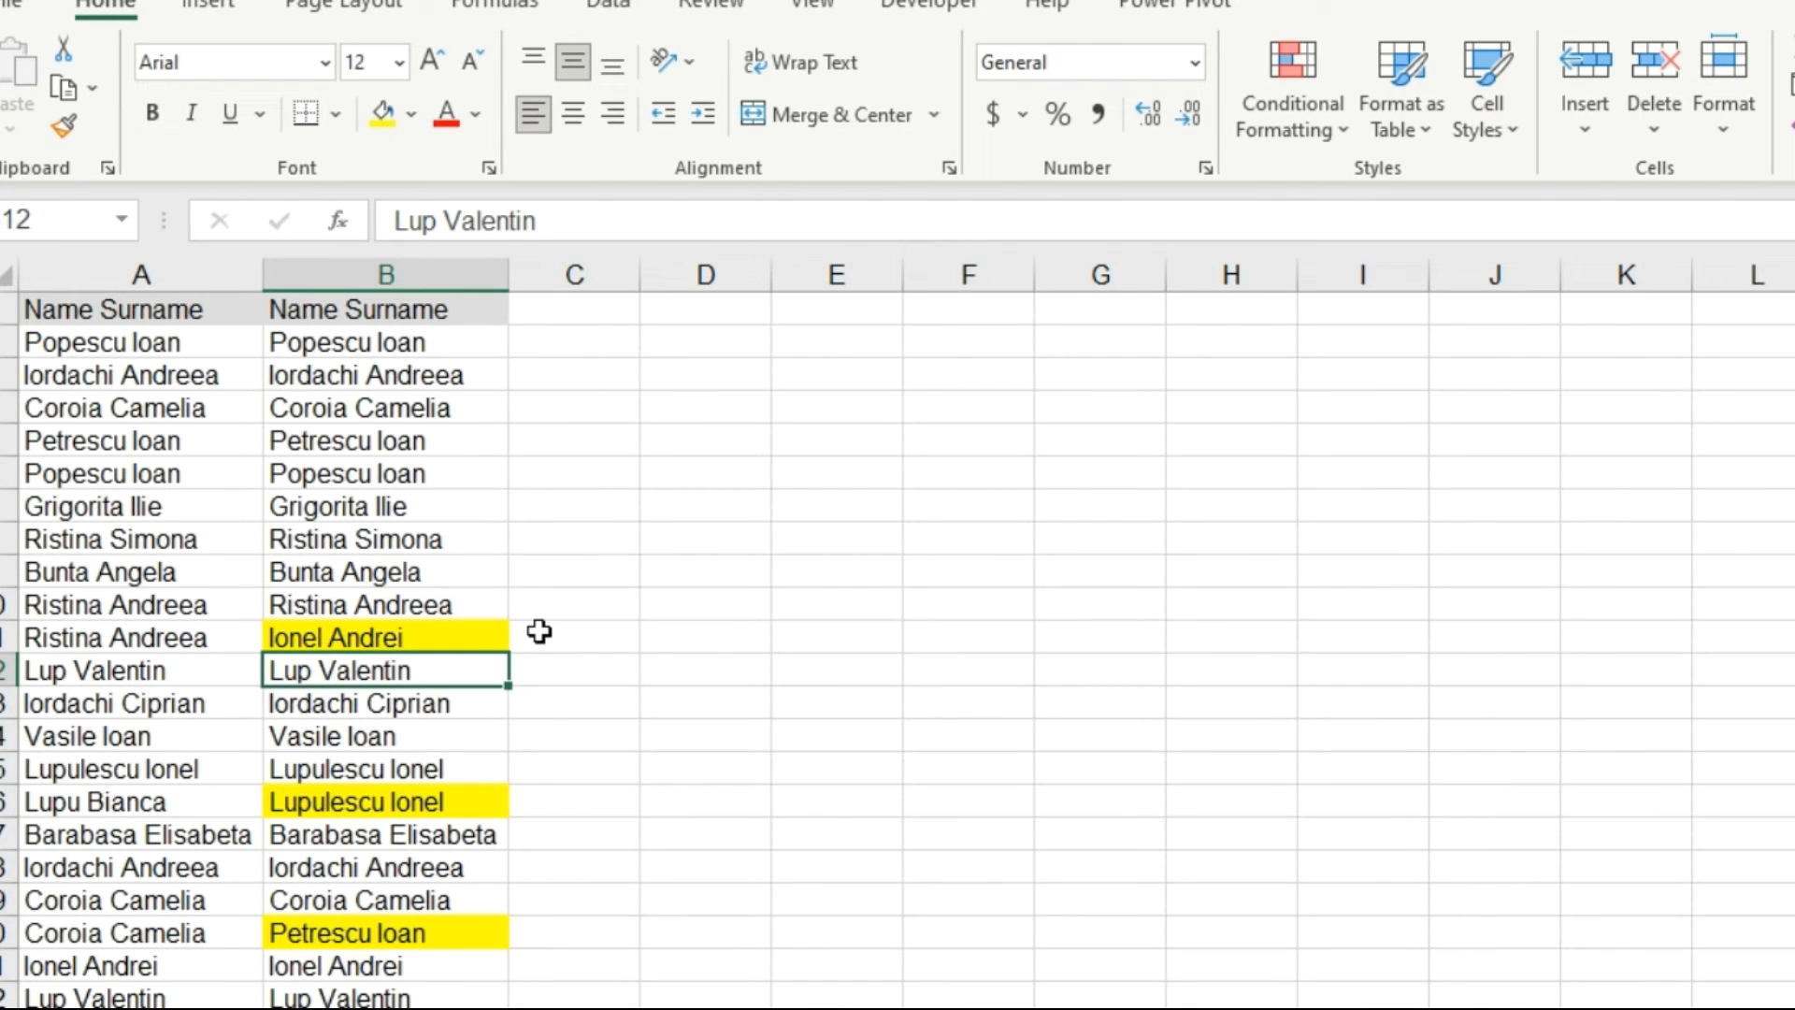
{"action": "left_click", "coordinate": [539, 634]}
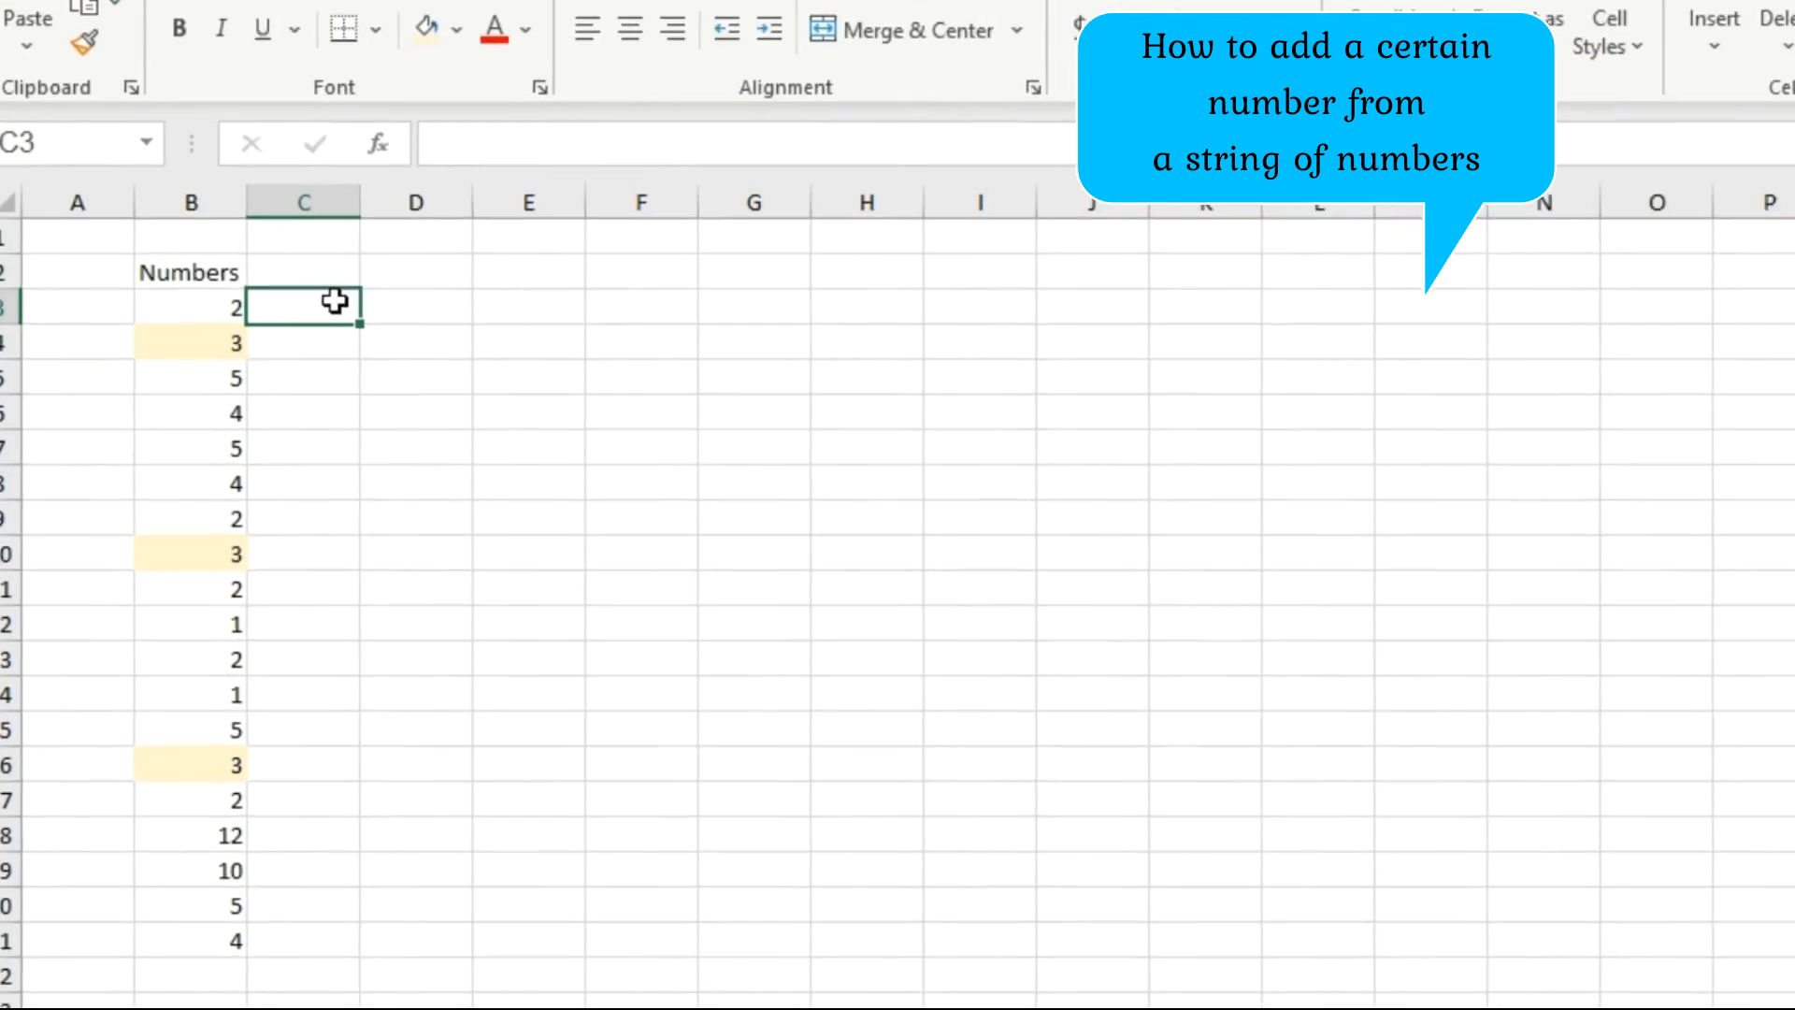
- Start a SUMIF formula in cell D3 with B3:B21 as the range to evaluate
{"action": "left_click", "coordinate": [394, 297]}
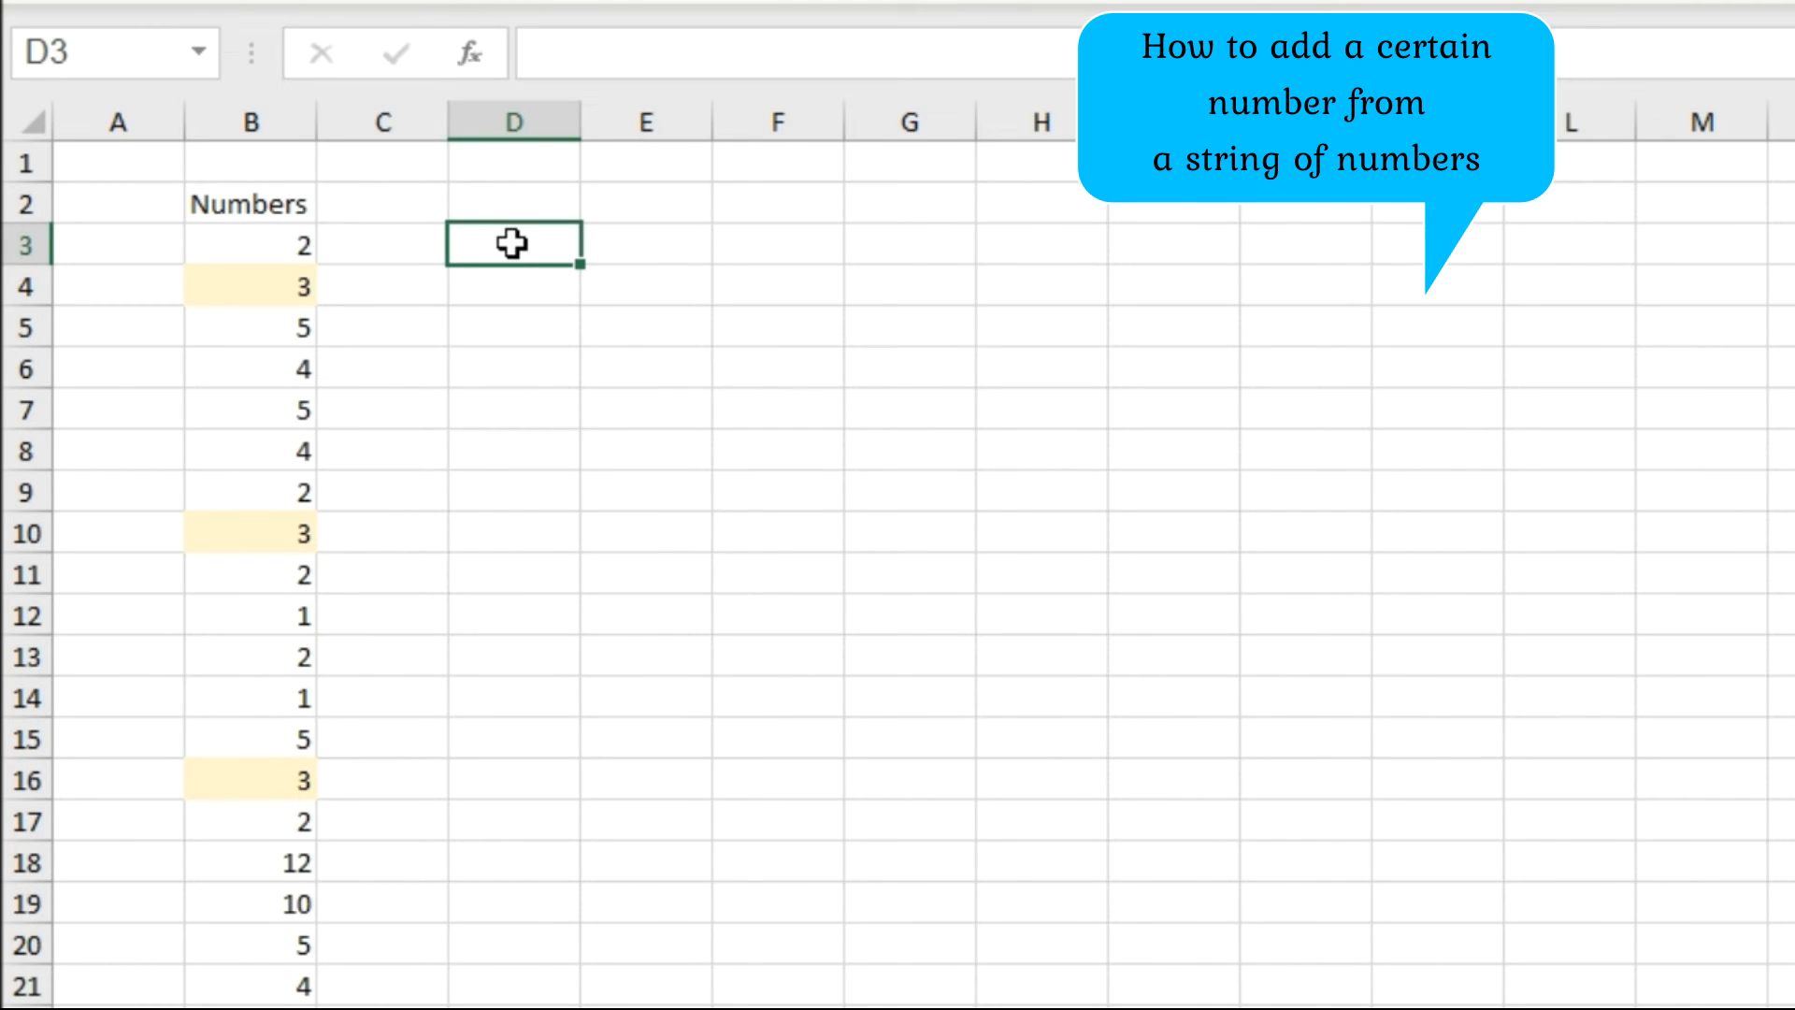
{"action": "type", "text": "=sum"}
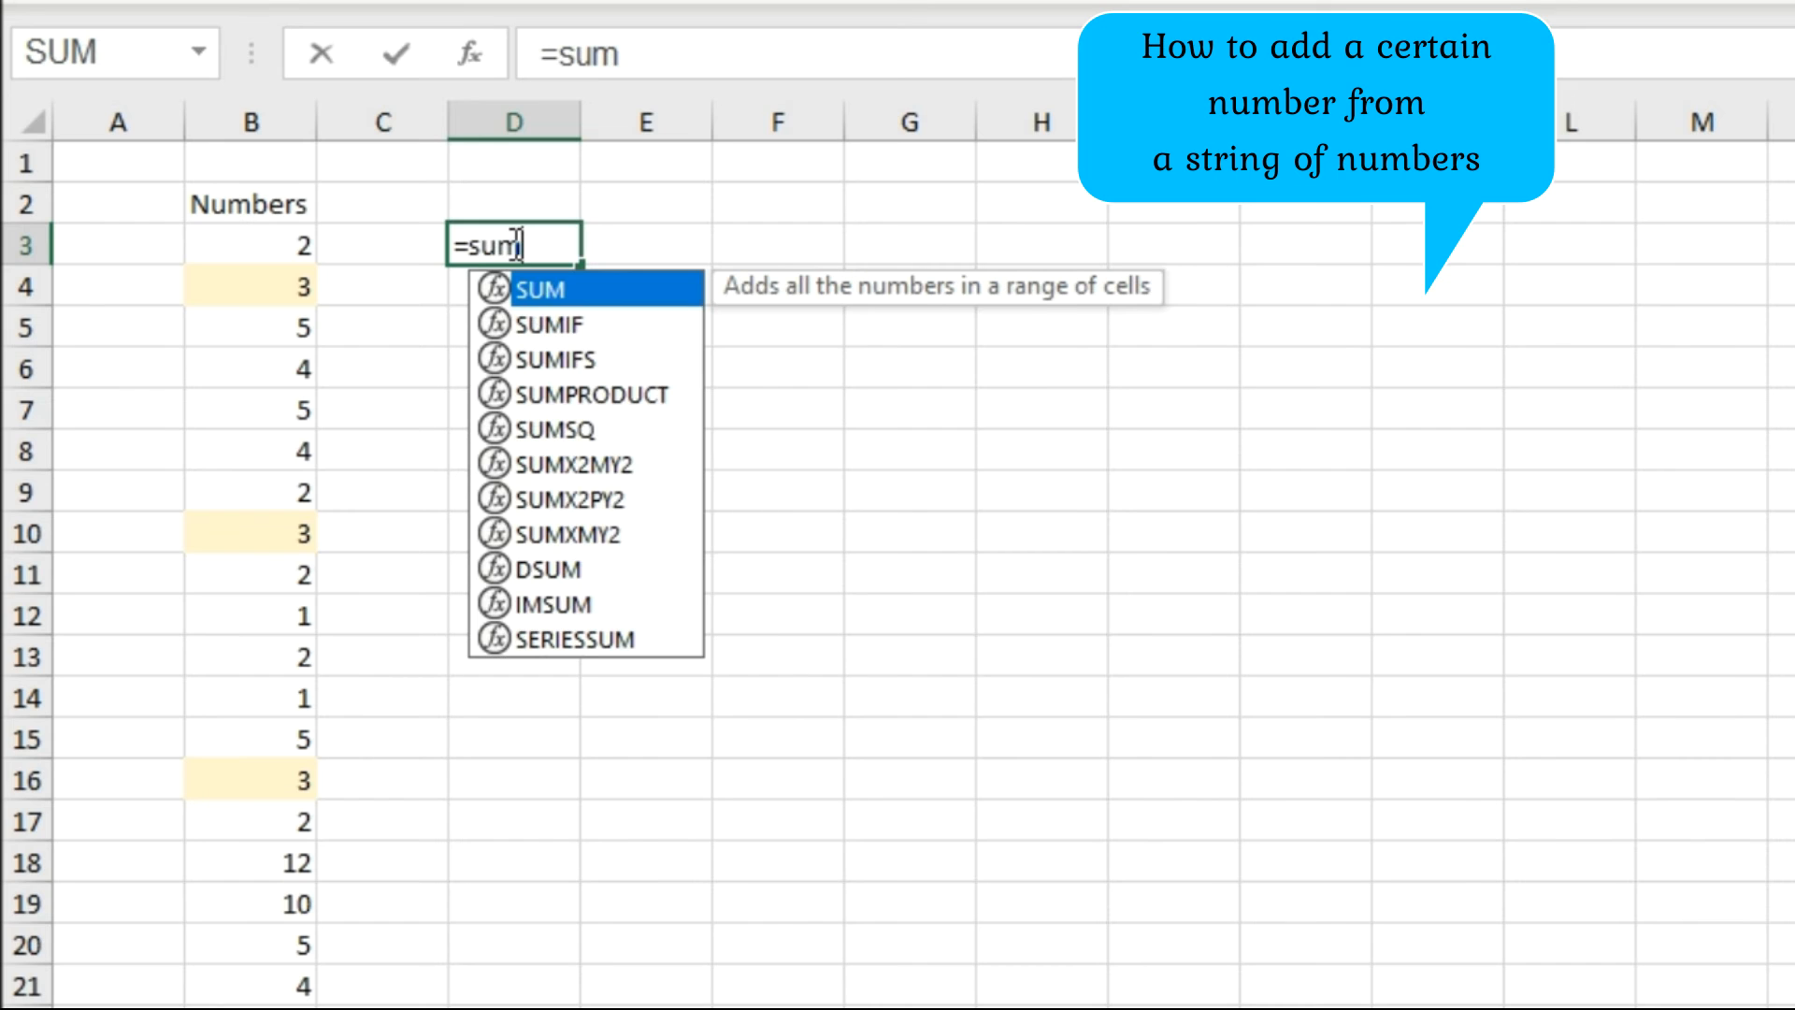
{"action": "double_click", "coordinate": [587, 316]}
{"action": "left_click", "coordinate": [313, 249]}
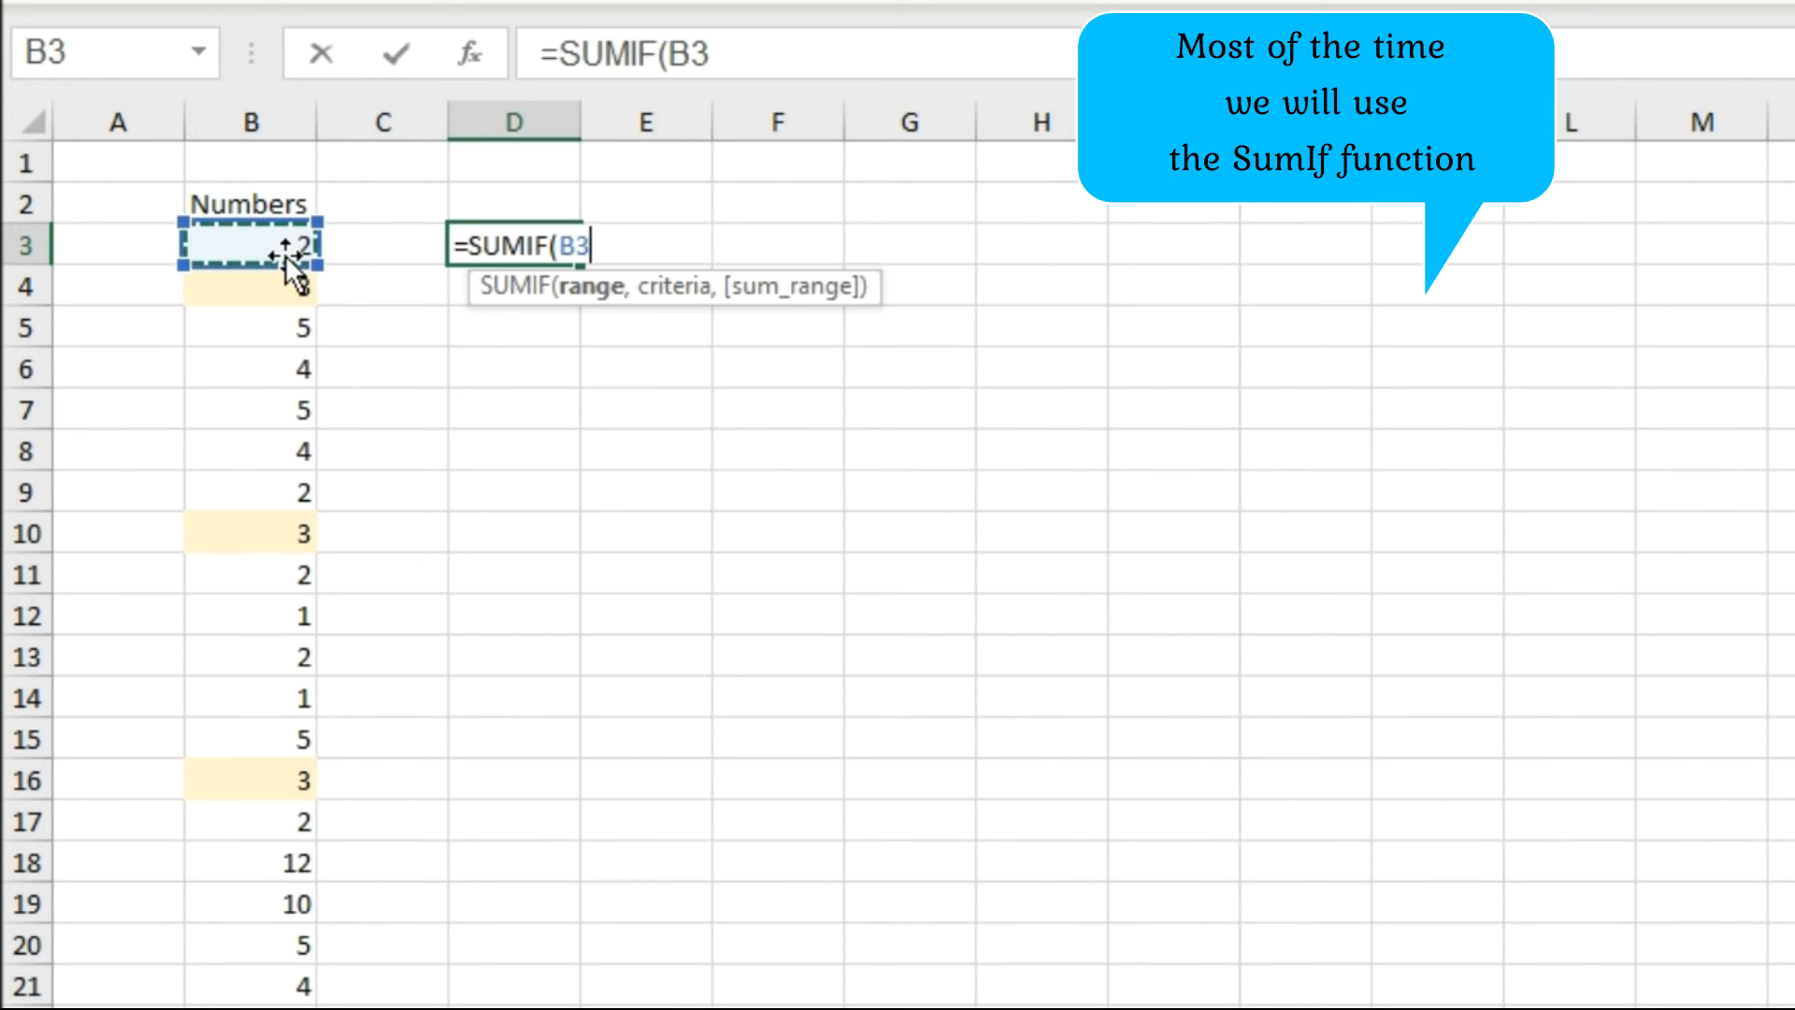
{"action": "key", "text": "ctrl+shift+Down"}
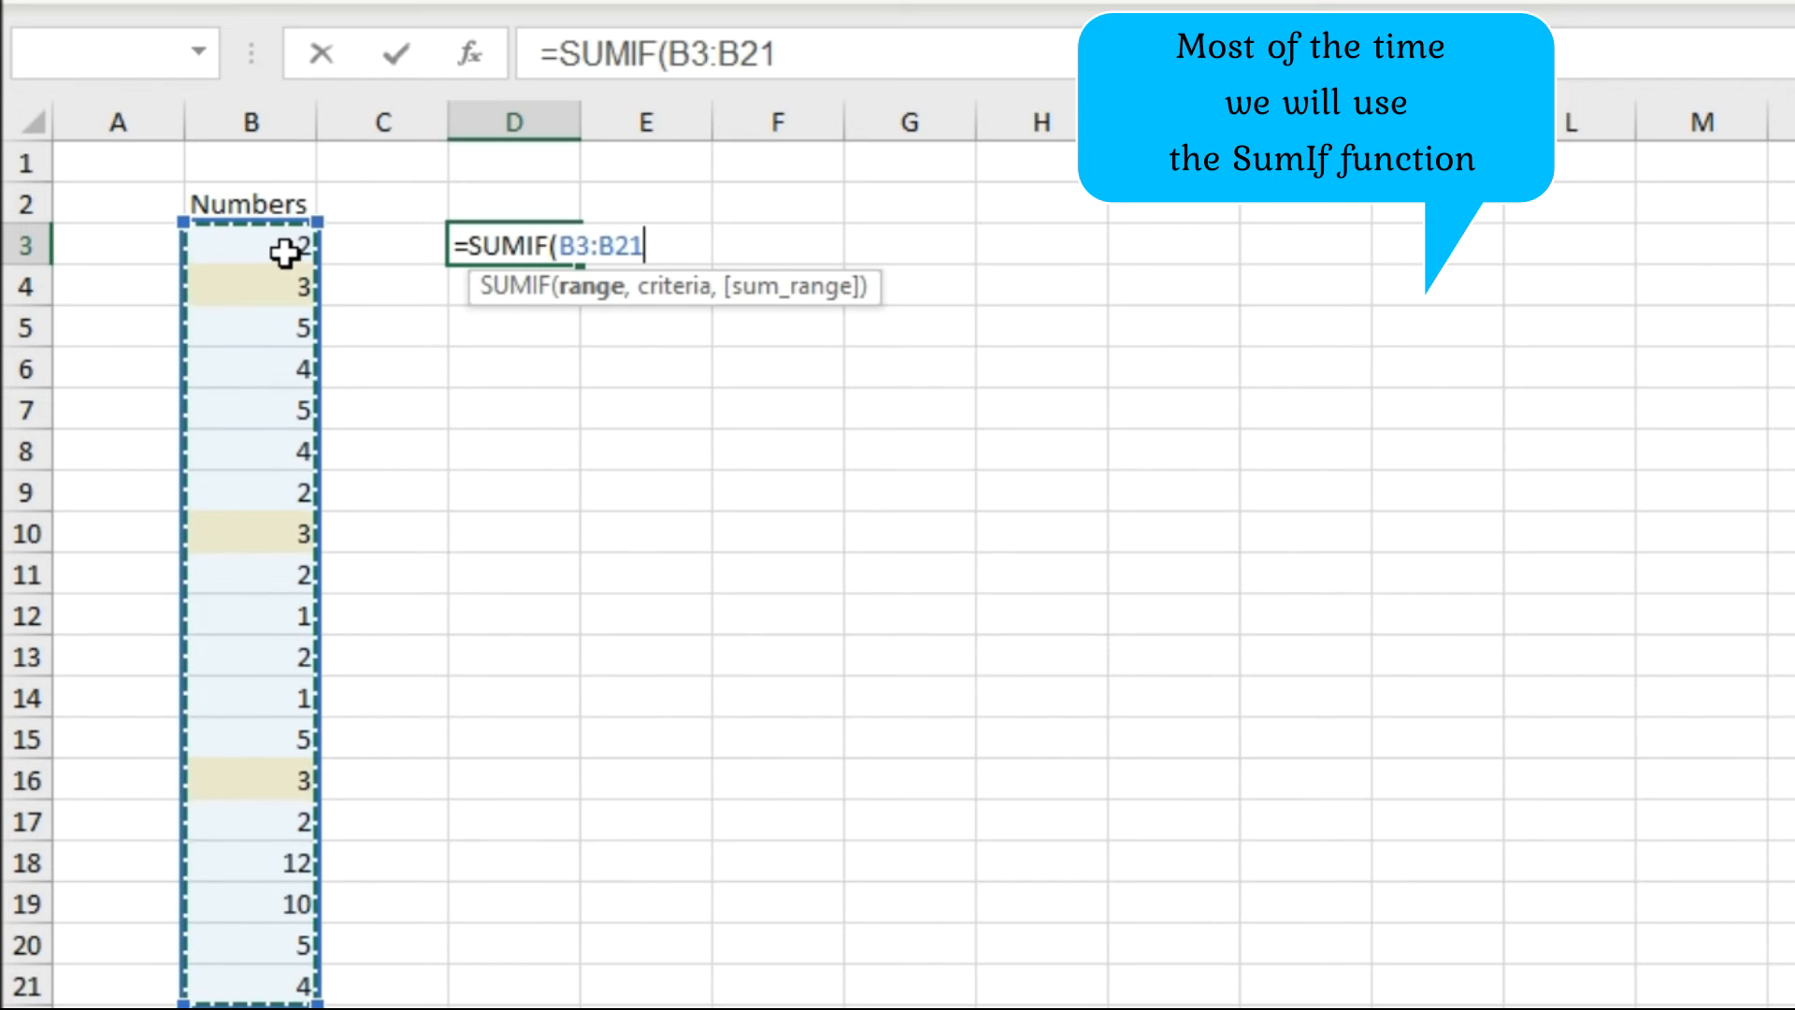
{"action": "left_click", "coordinate": [905, 53]}
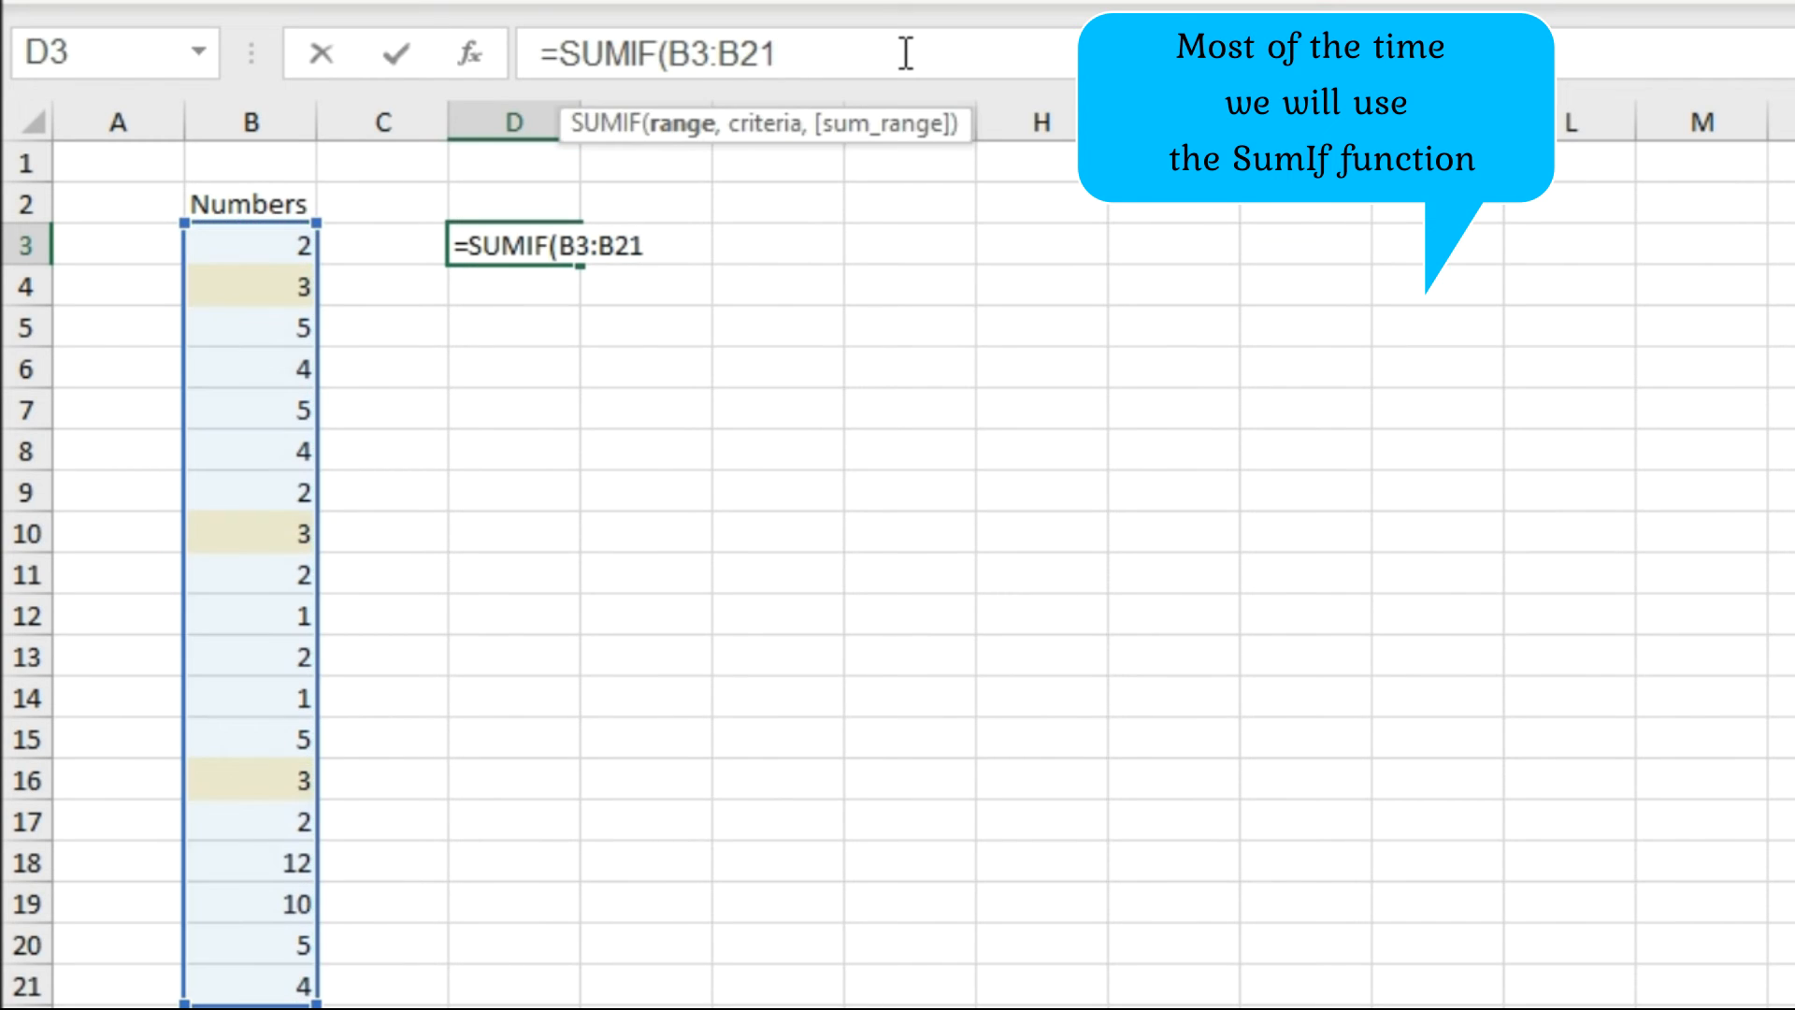
- Complete the SUMIF formula in D3 with 3 as the criterion and B3:B21 as the sum range
{"action": "type", "text": ",3,"}
{"action": "left_click", "coordinate": [273, 242]}
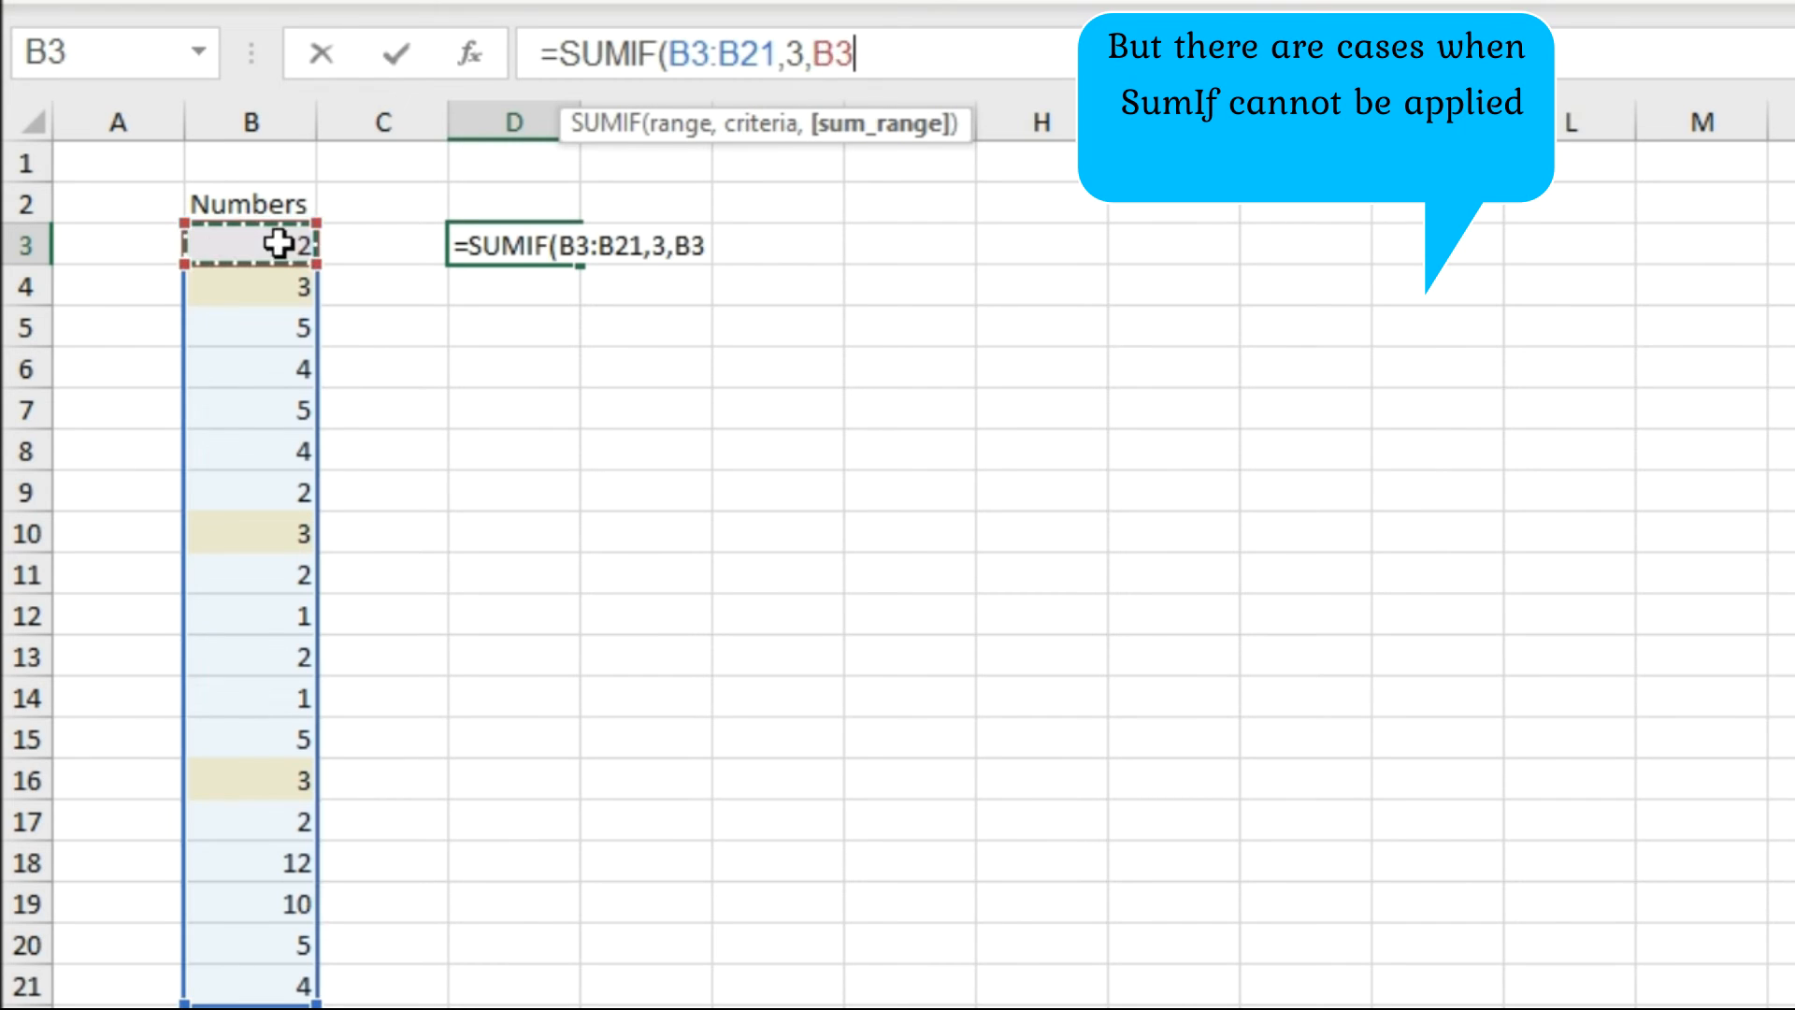
{"action": "key", "text": "ctrl+shift+Down"}
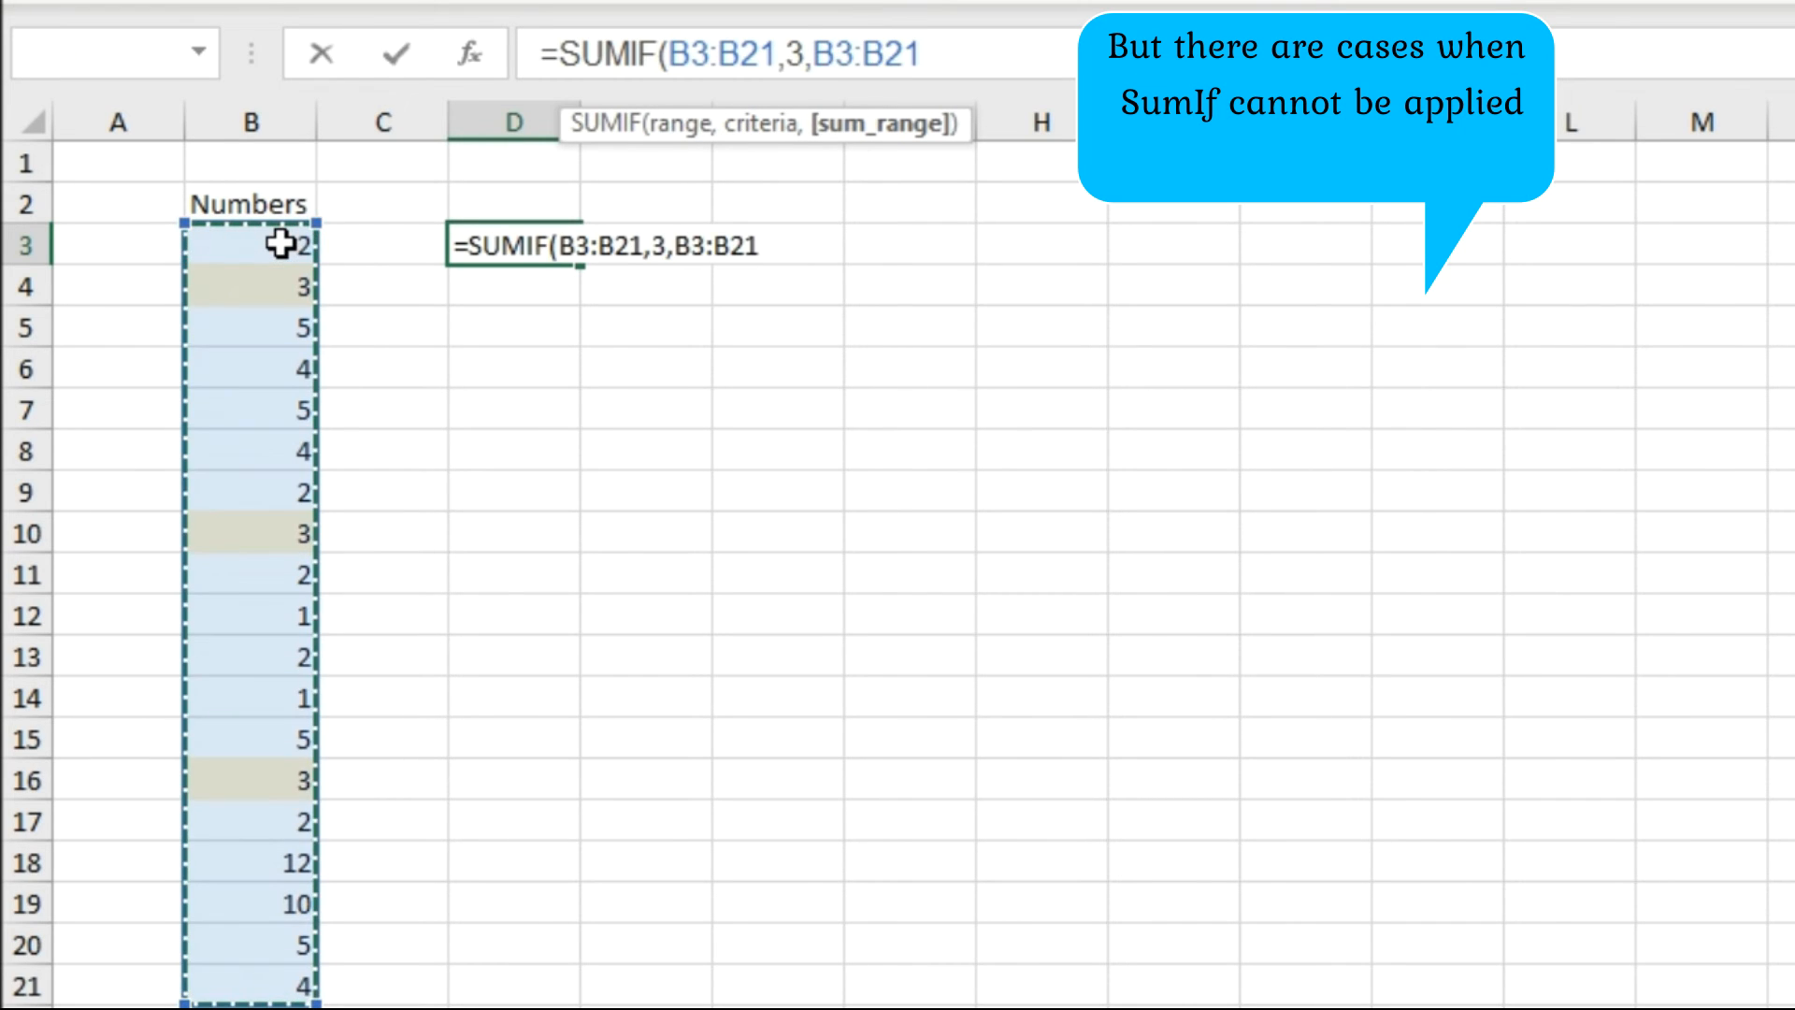
{"action": "type", "text": ")"}
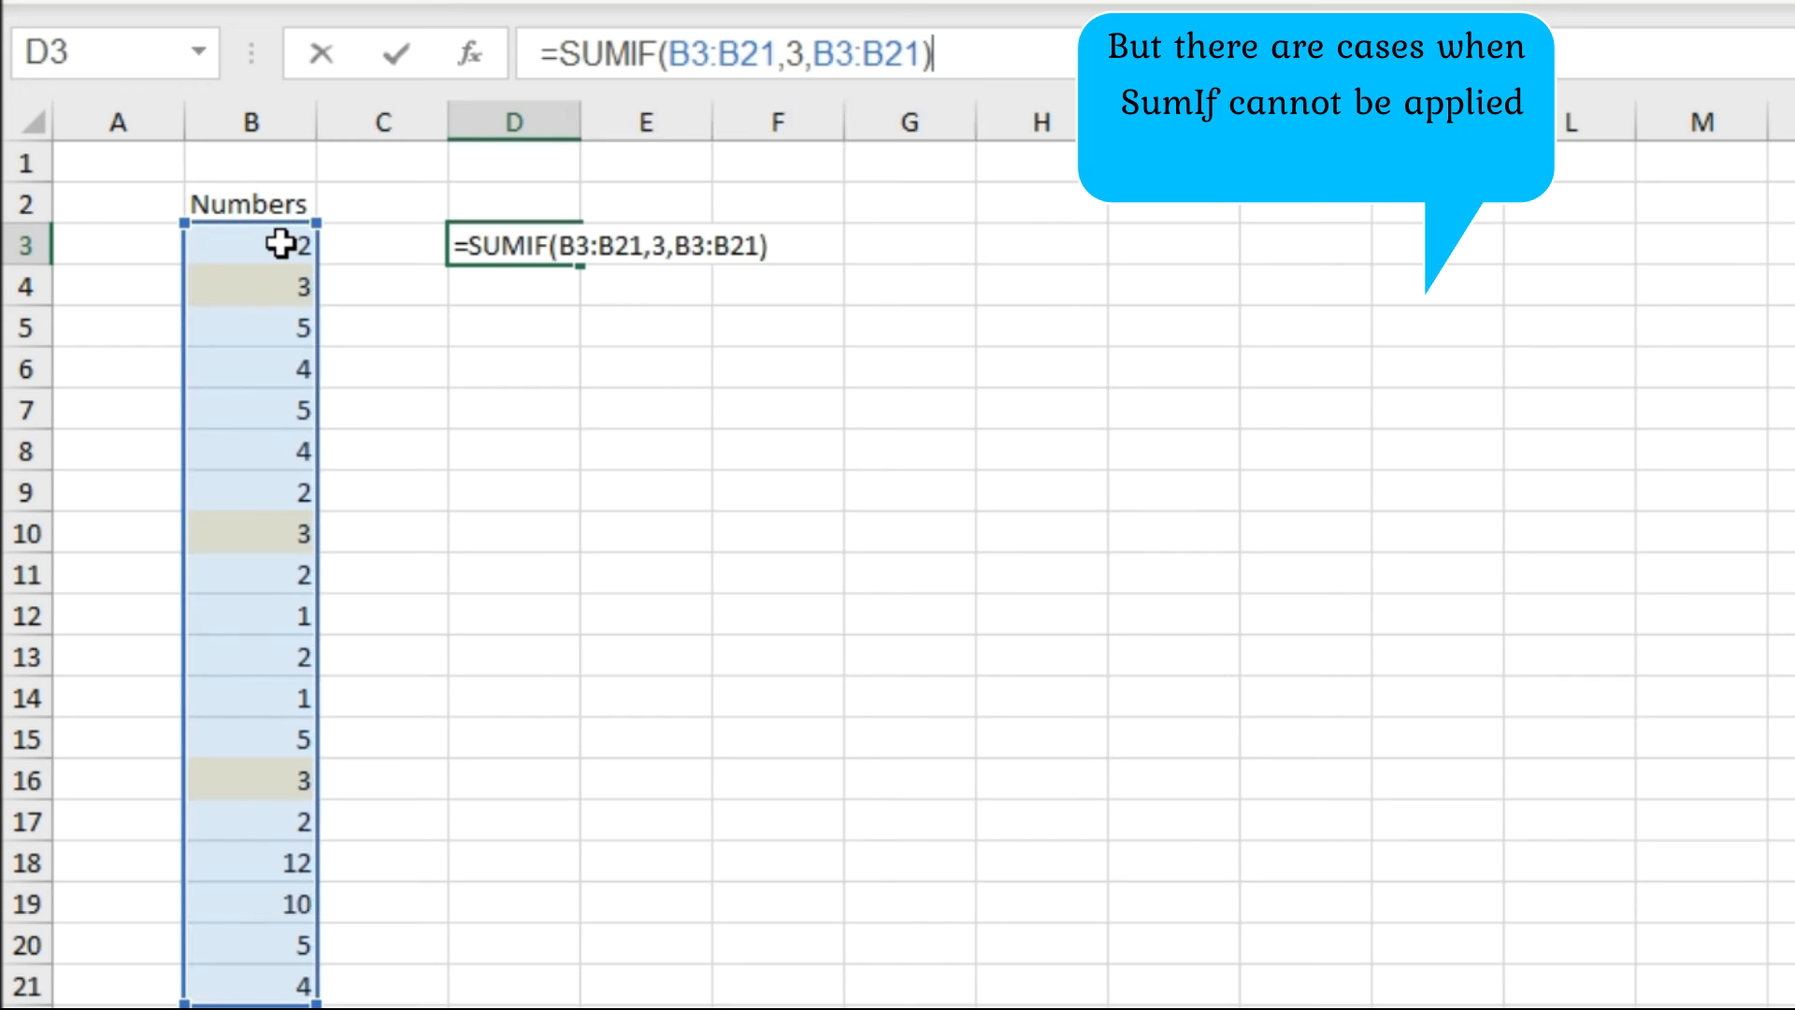
{"action": "key", "text": "Return"}
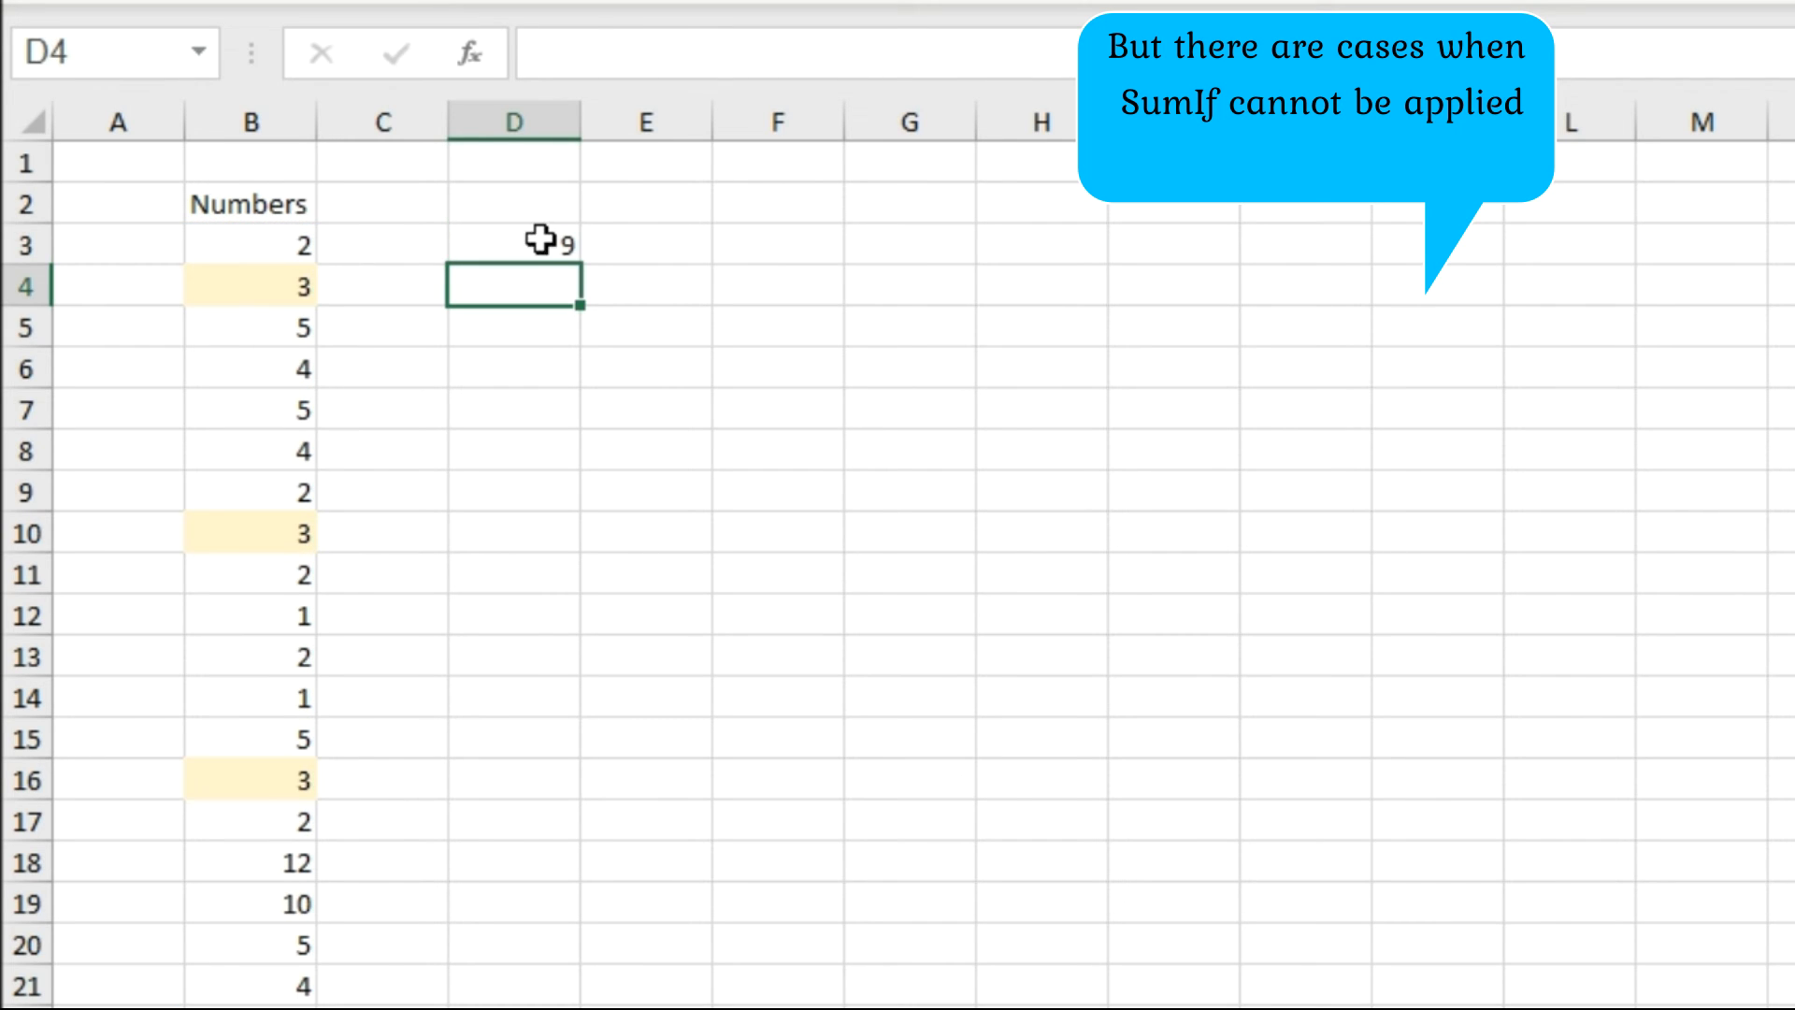
{"action": "left_click", "coordinate": [540, 239]}
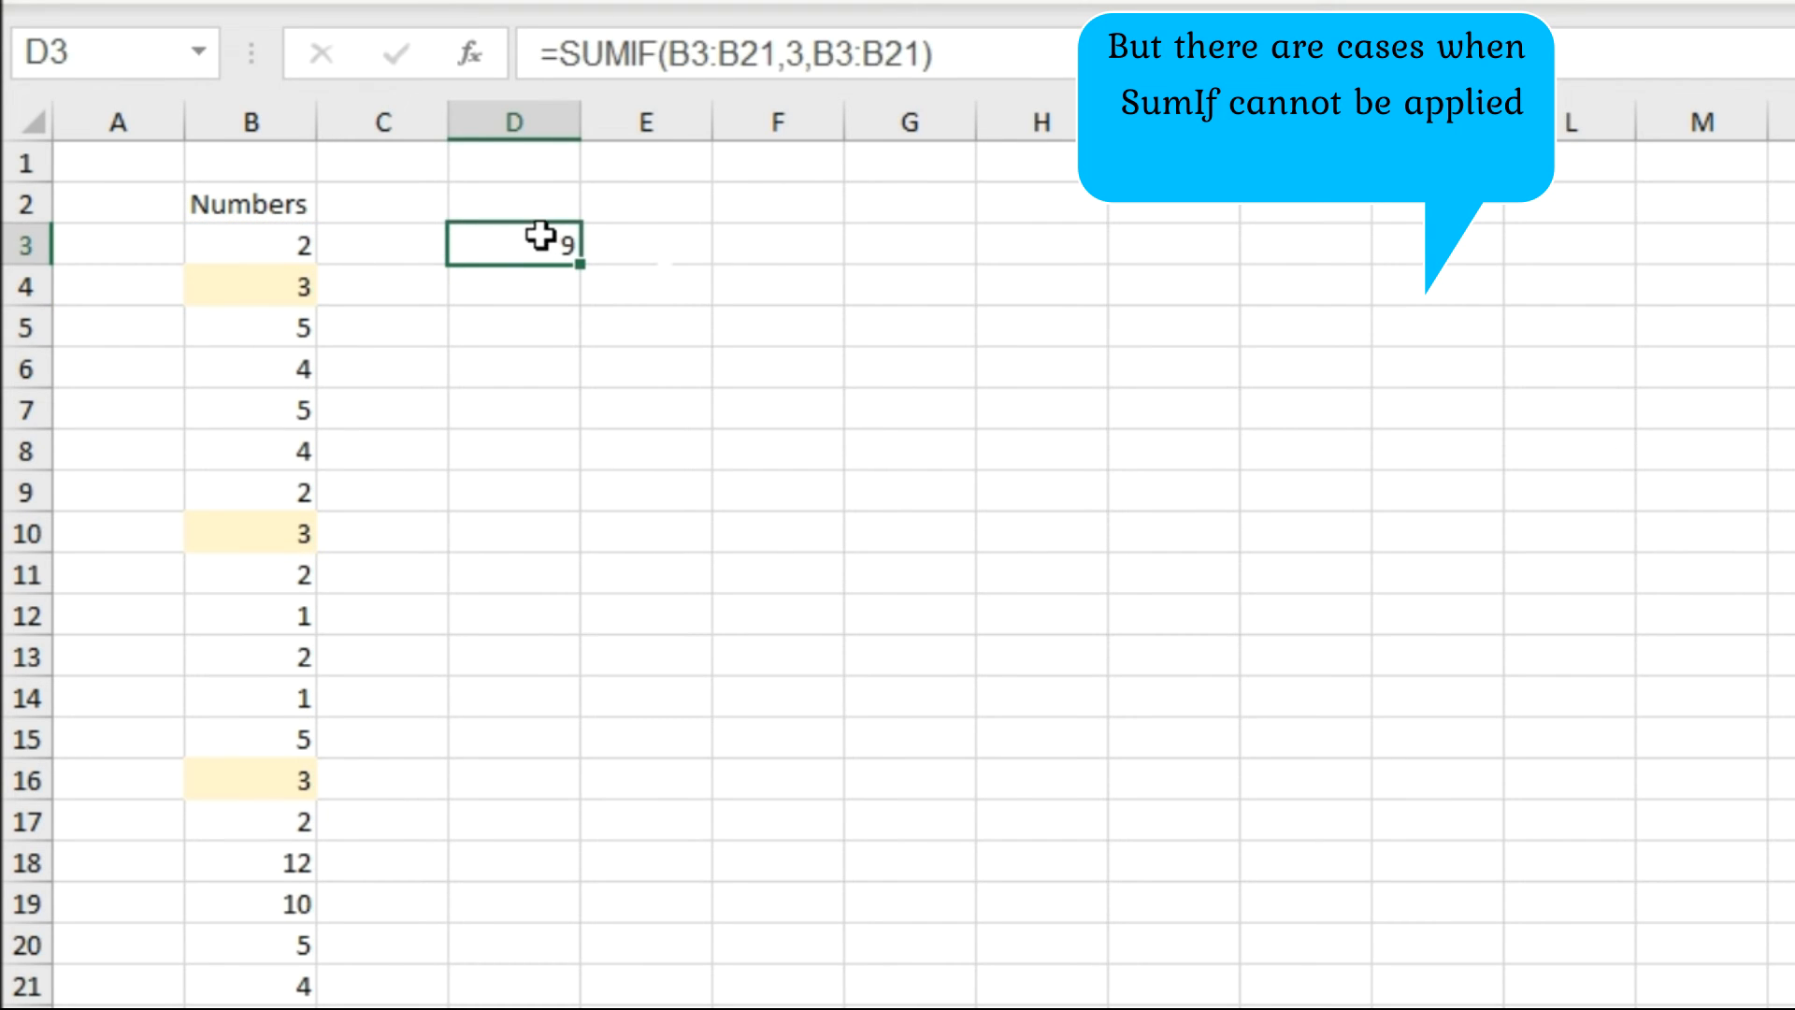
- Start a SUM formula in cell E3 with the condition that the absolute range $B$3:$B$21 equals 3
{"action": "left_click", "coordinate": [660, 252]}
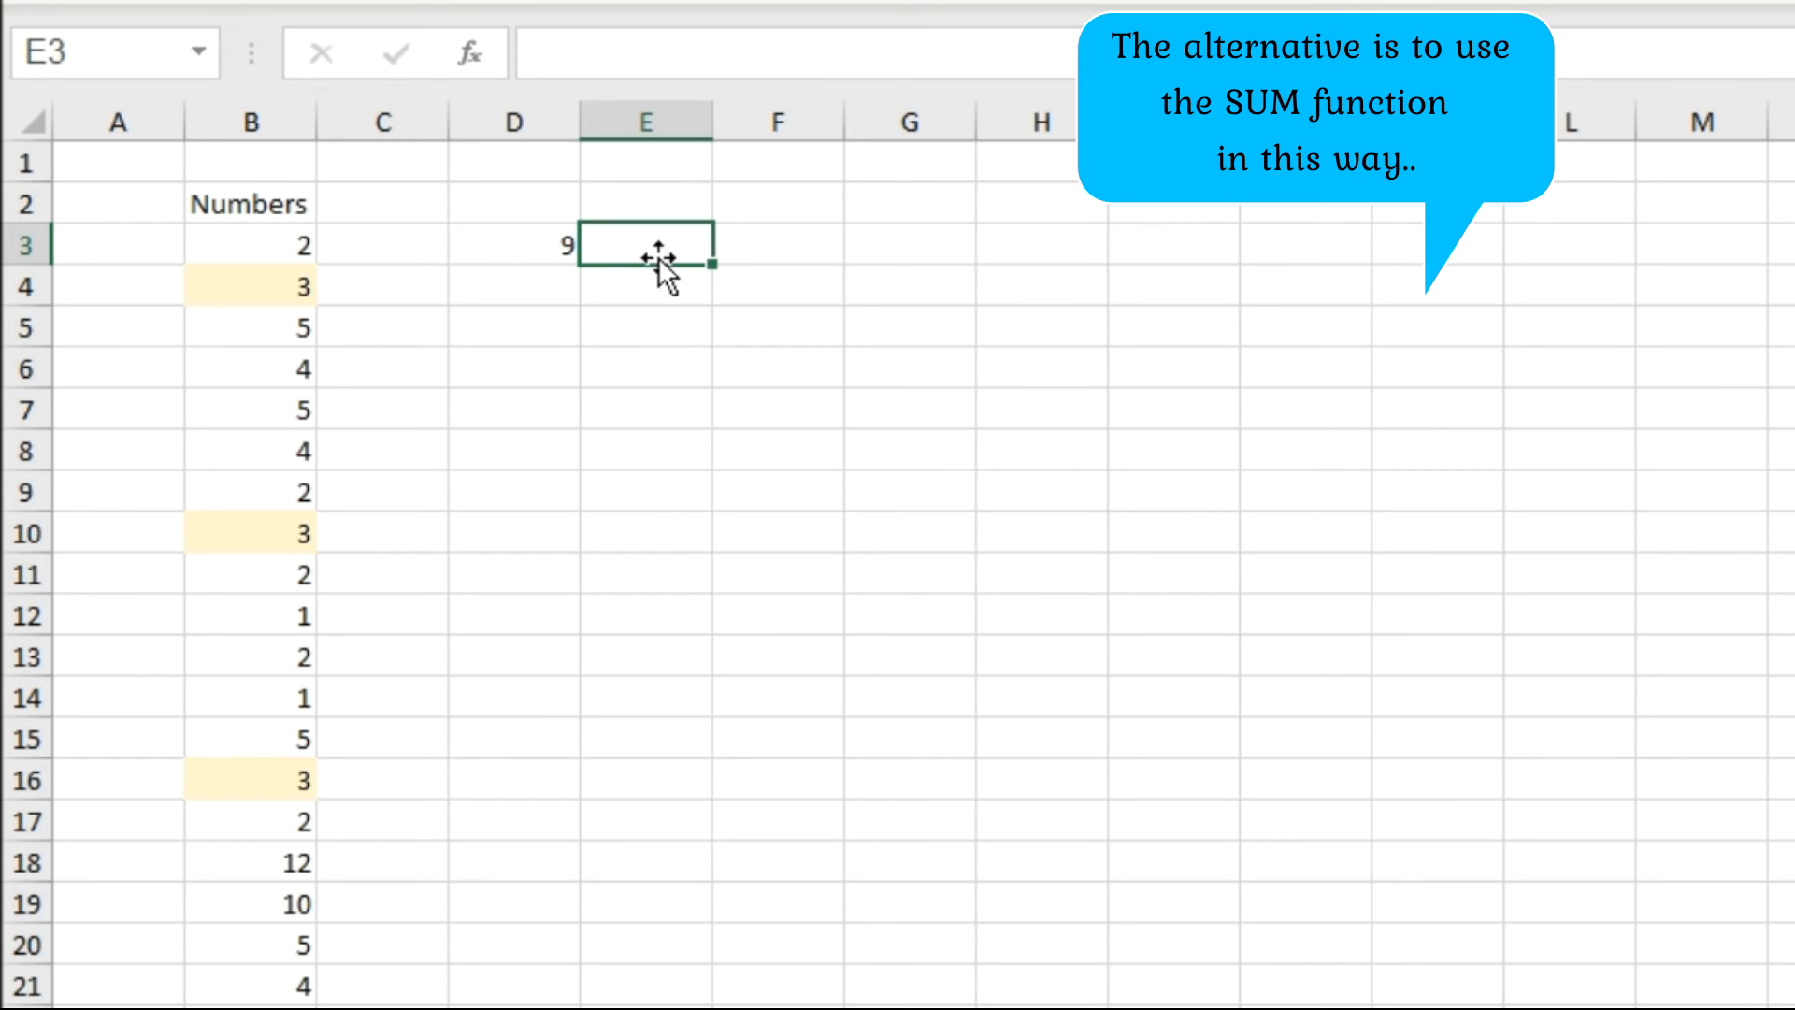
{"action": "type", "text": "=sum"}
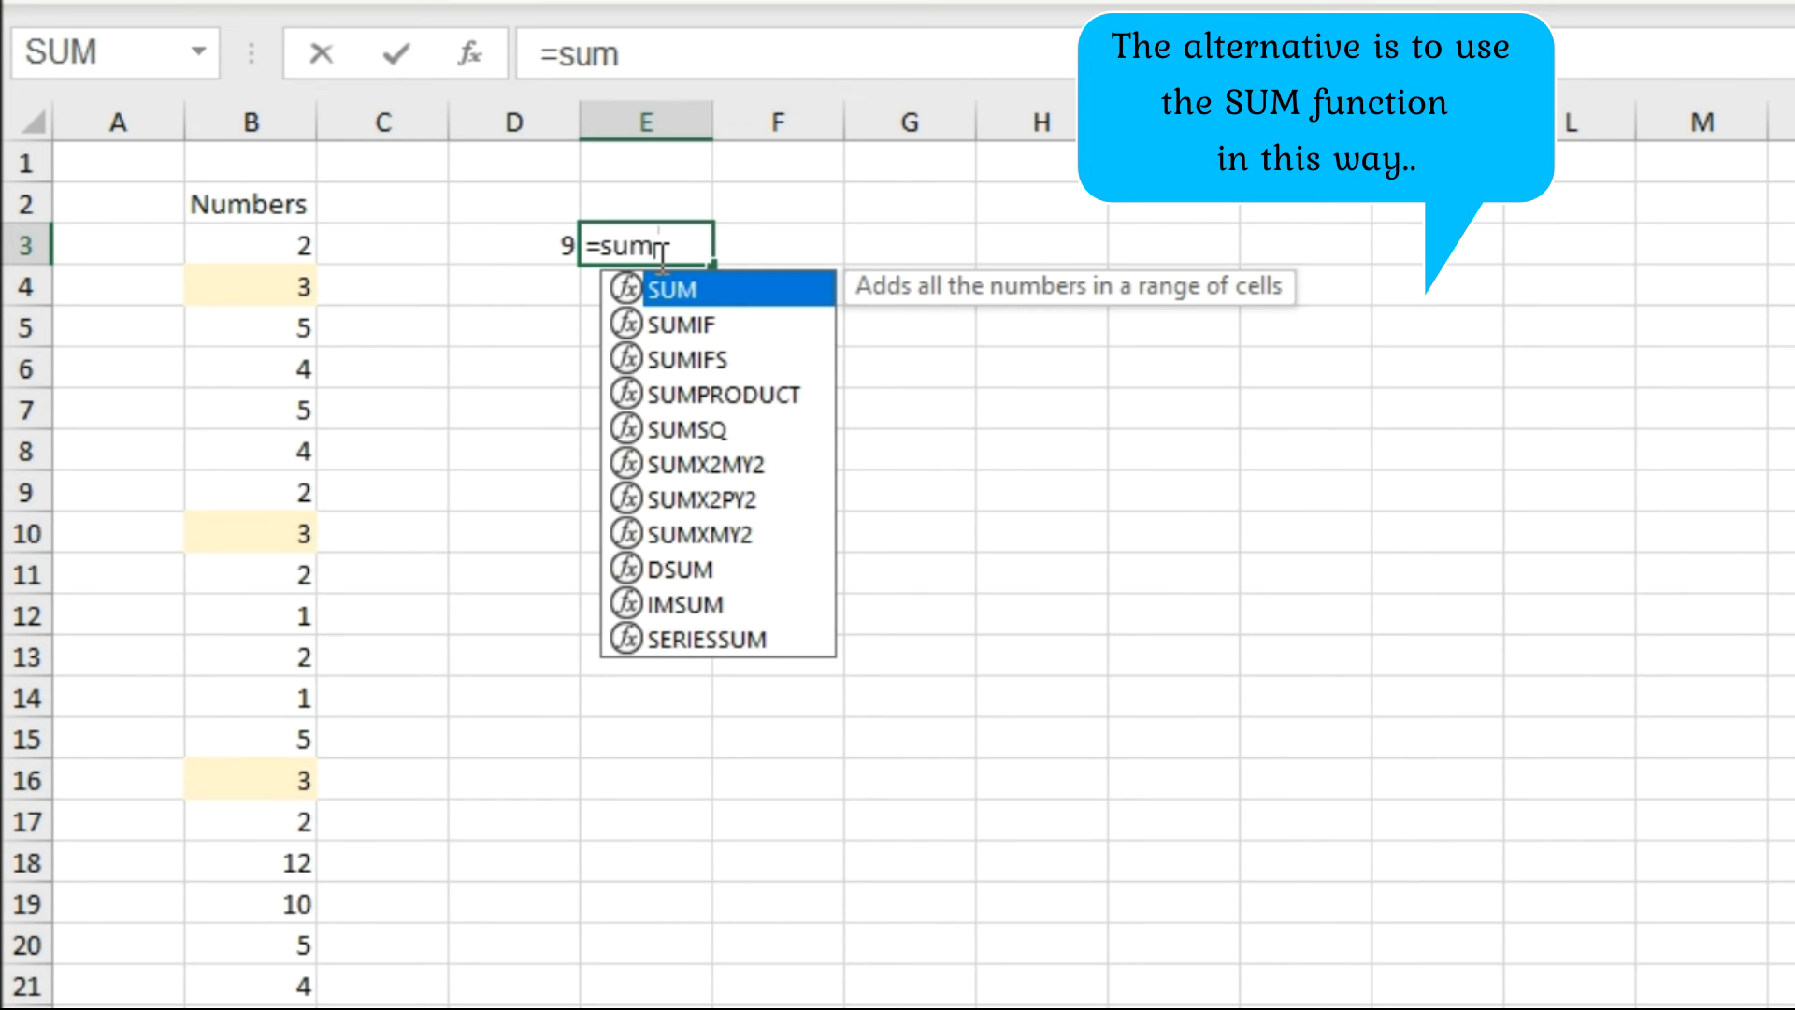
{"action": "type", "text": "(("}
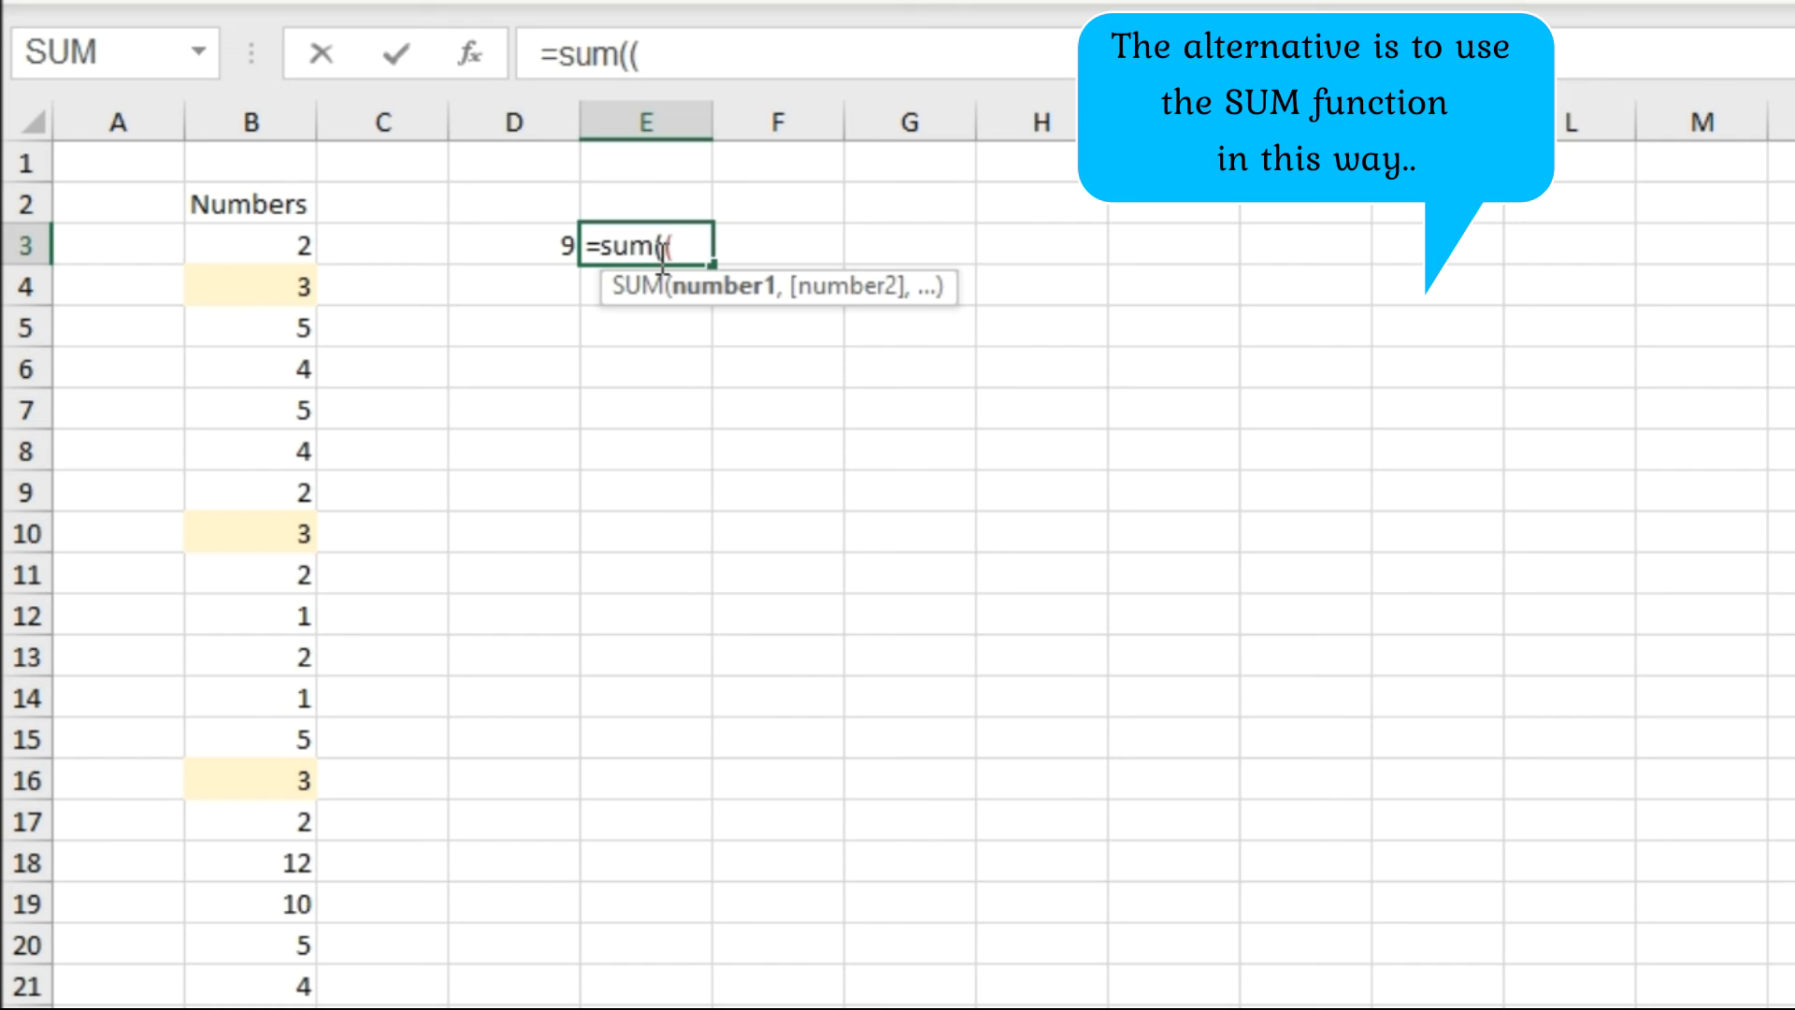
{"action": "type", "text": "("}
{"action": "left_click", "coordinate": [278, 254]}
{"action": "key", "text": "ctrl+shift+Down"}
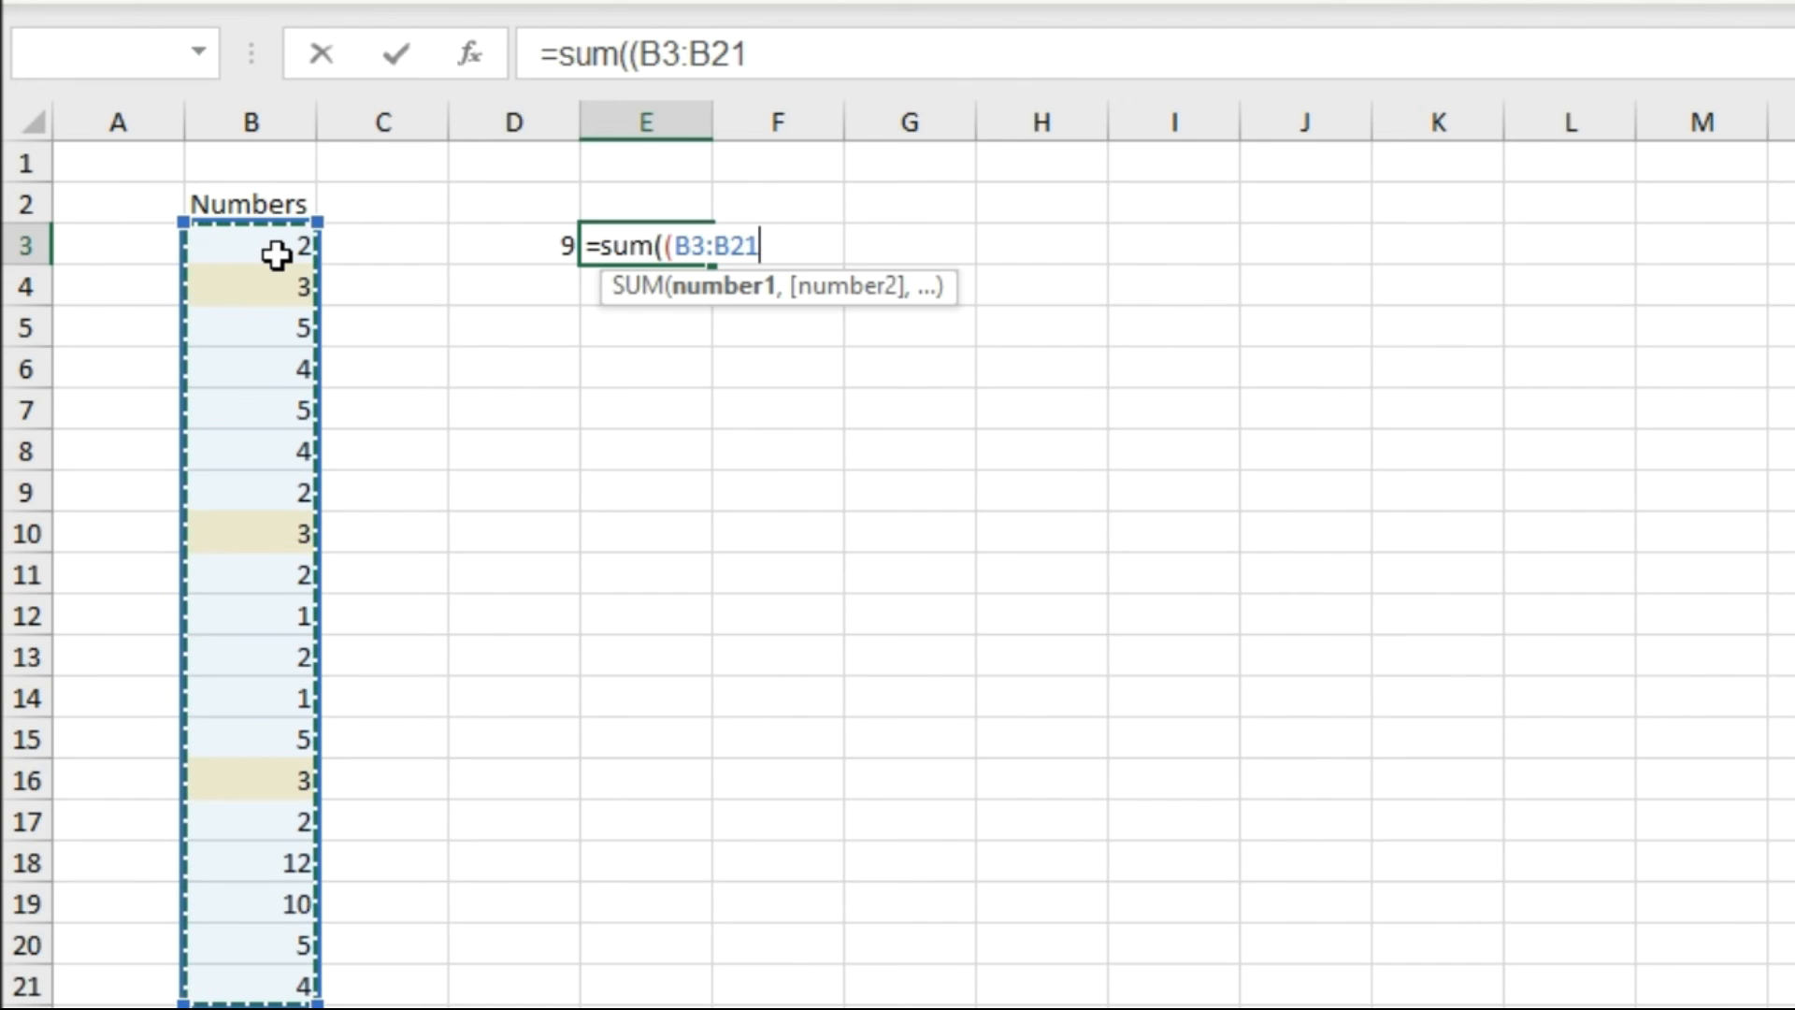
{"action": "key", "text": "F4"}
{"action": "type", "text": "="}
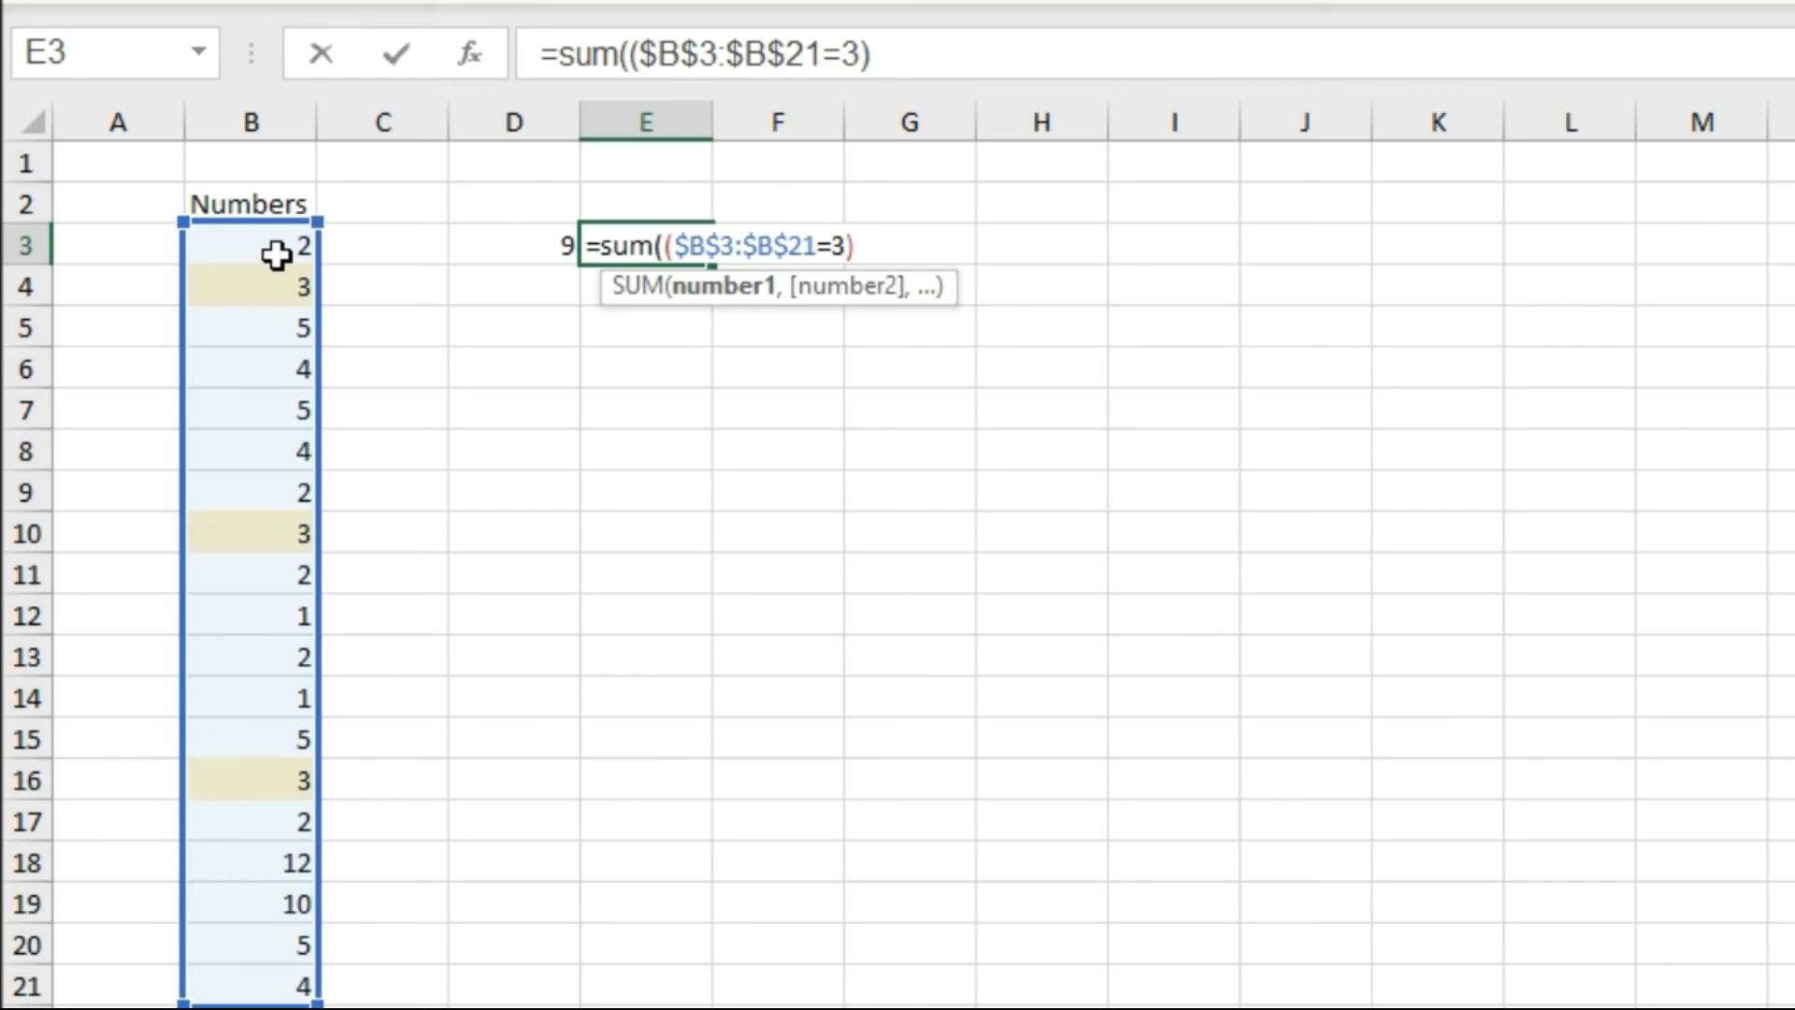
{"action": "type", "text": "3)*("}
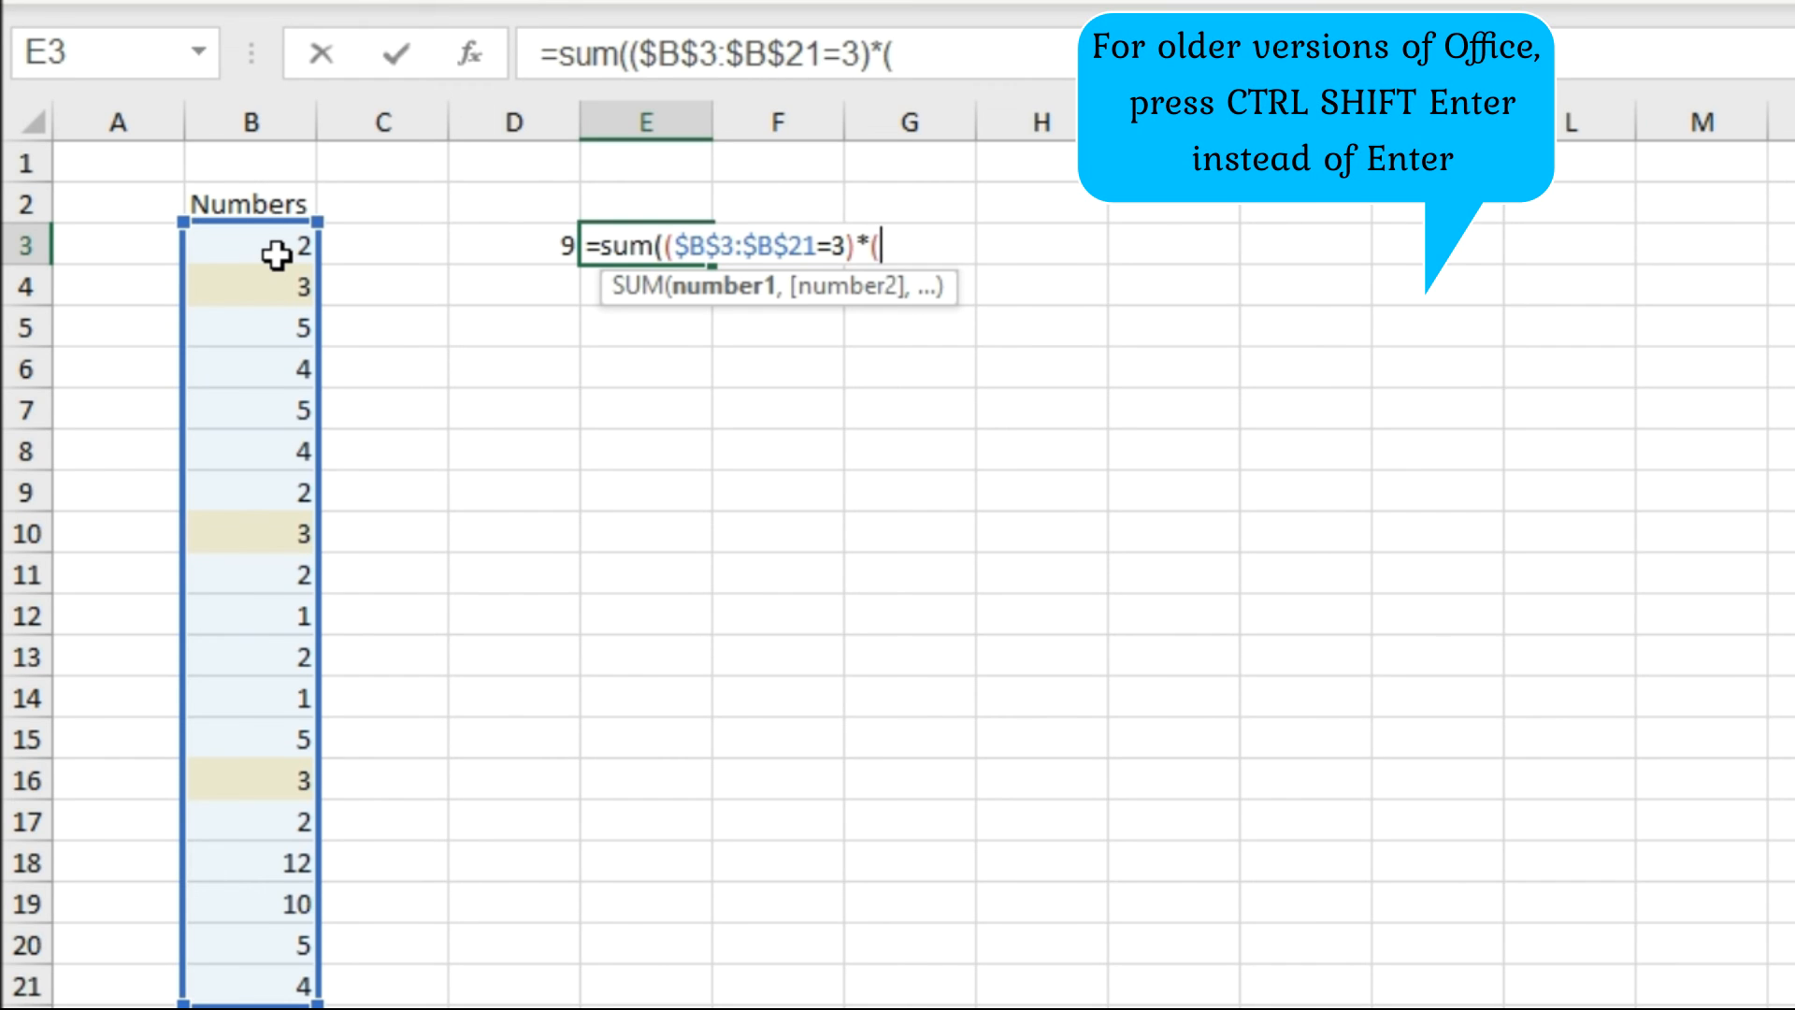
- Complete the SUM formula in E3 by multiplying the condition by the range B3:B21
{"action": "left_click", "coordinate": [278, 247]}
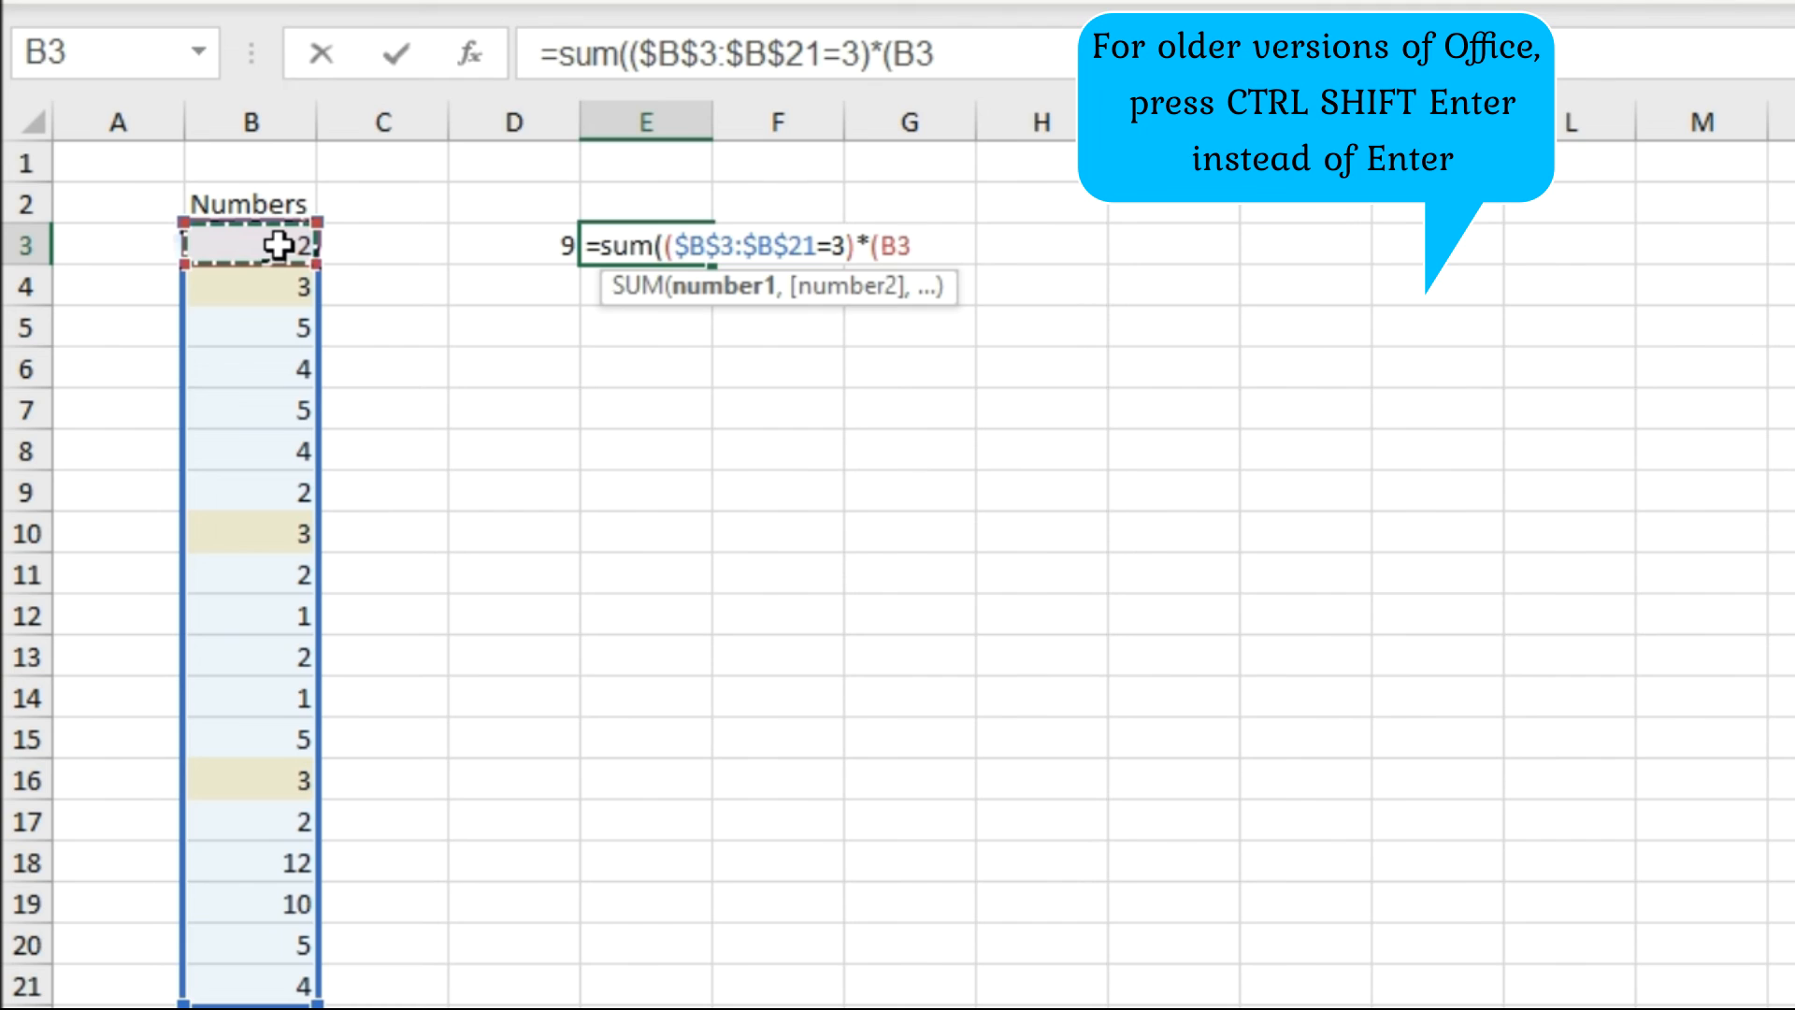
{"action": "key", "text": "ctrl+shift+Down"}
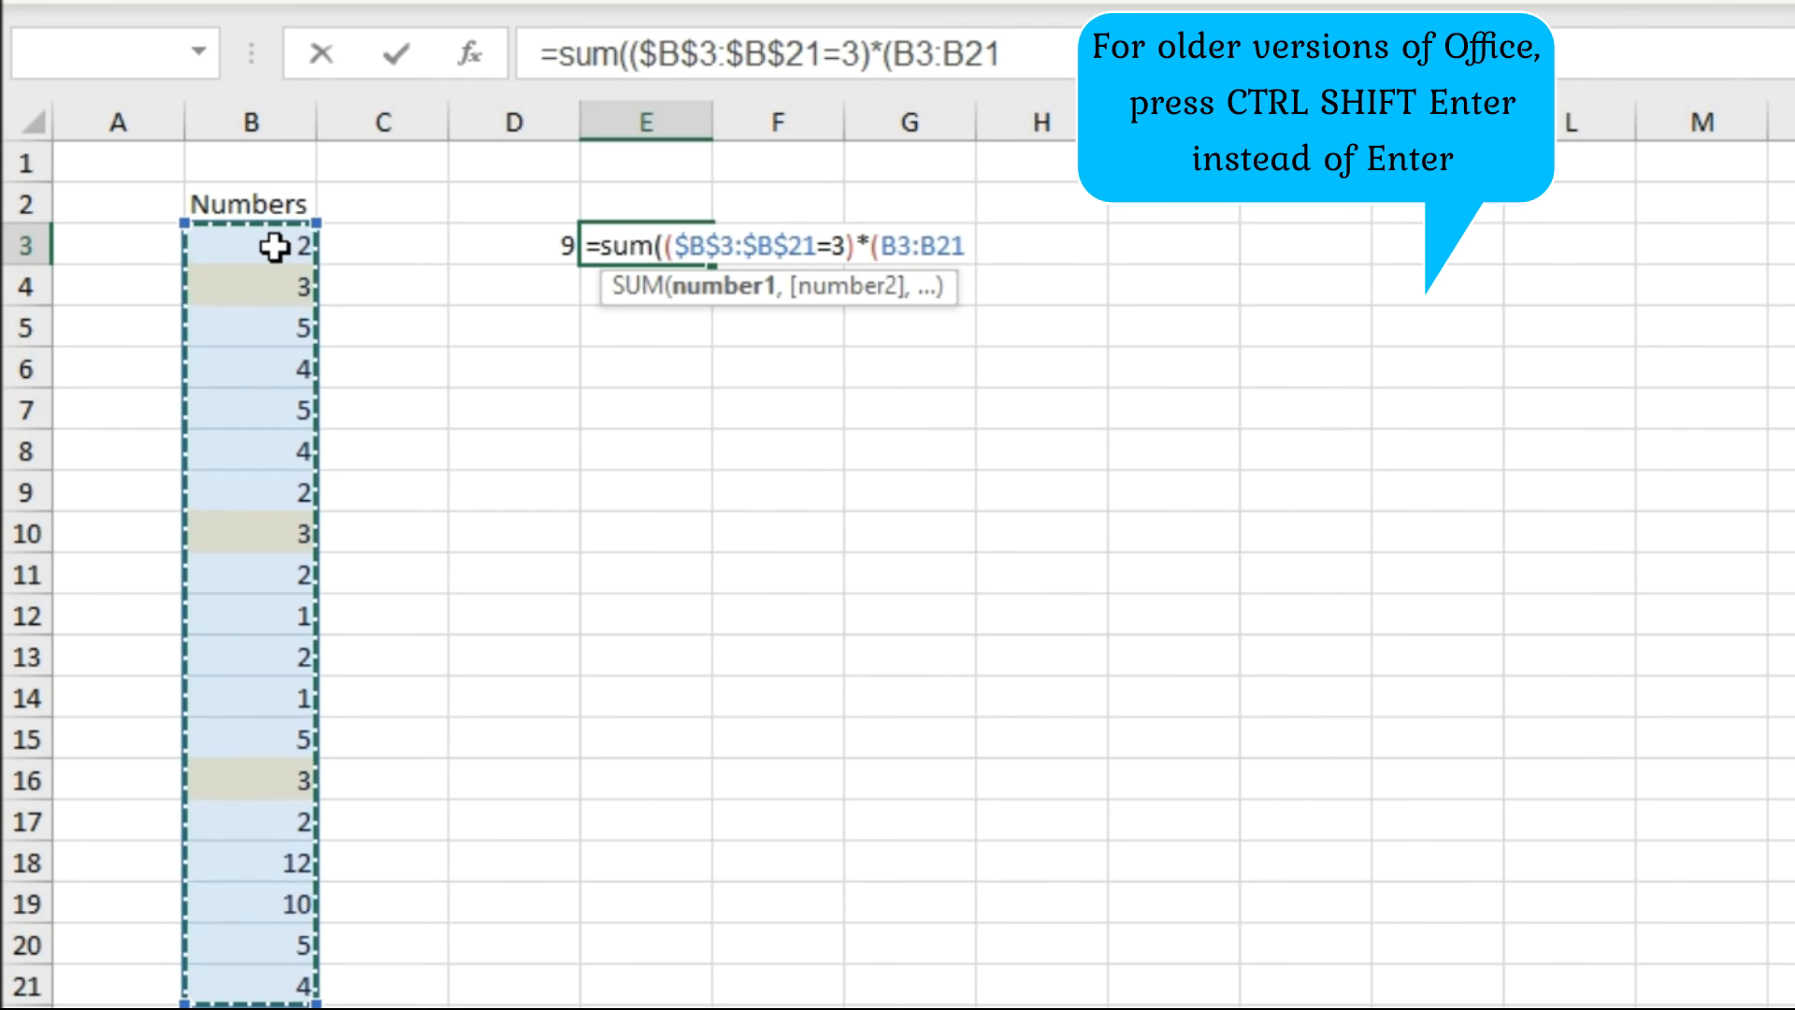
{"action": "left_click", "coordinate": [977, 70]}
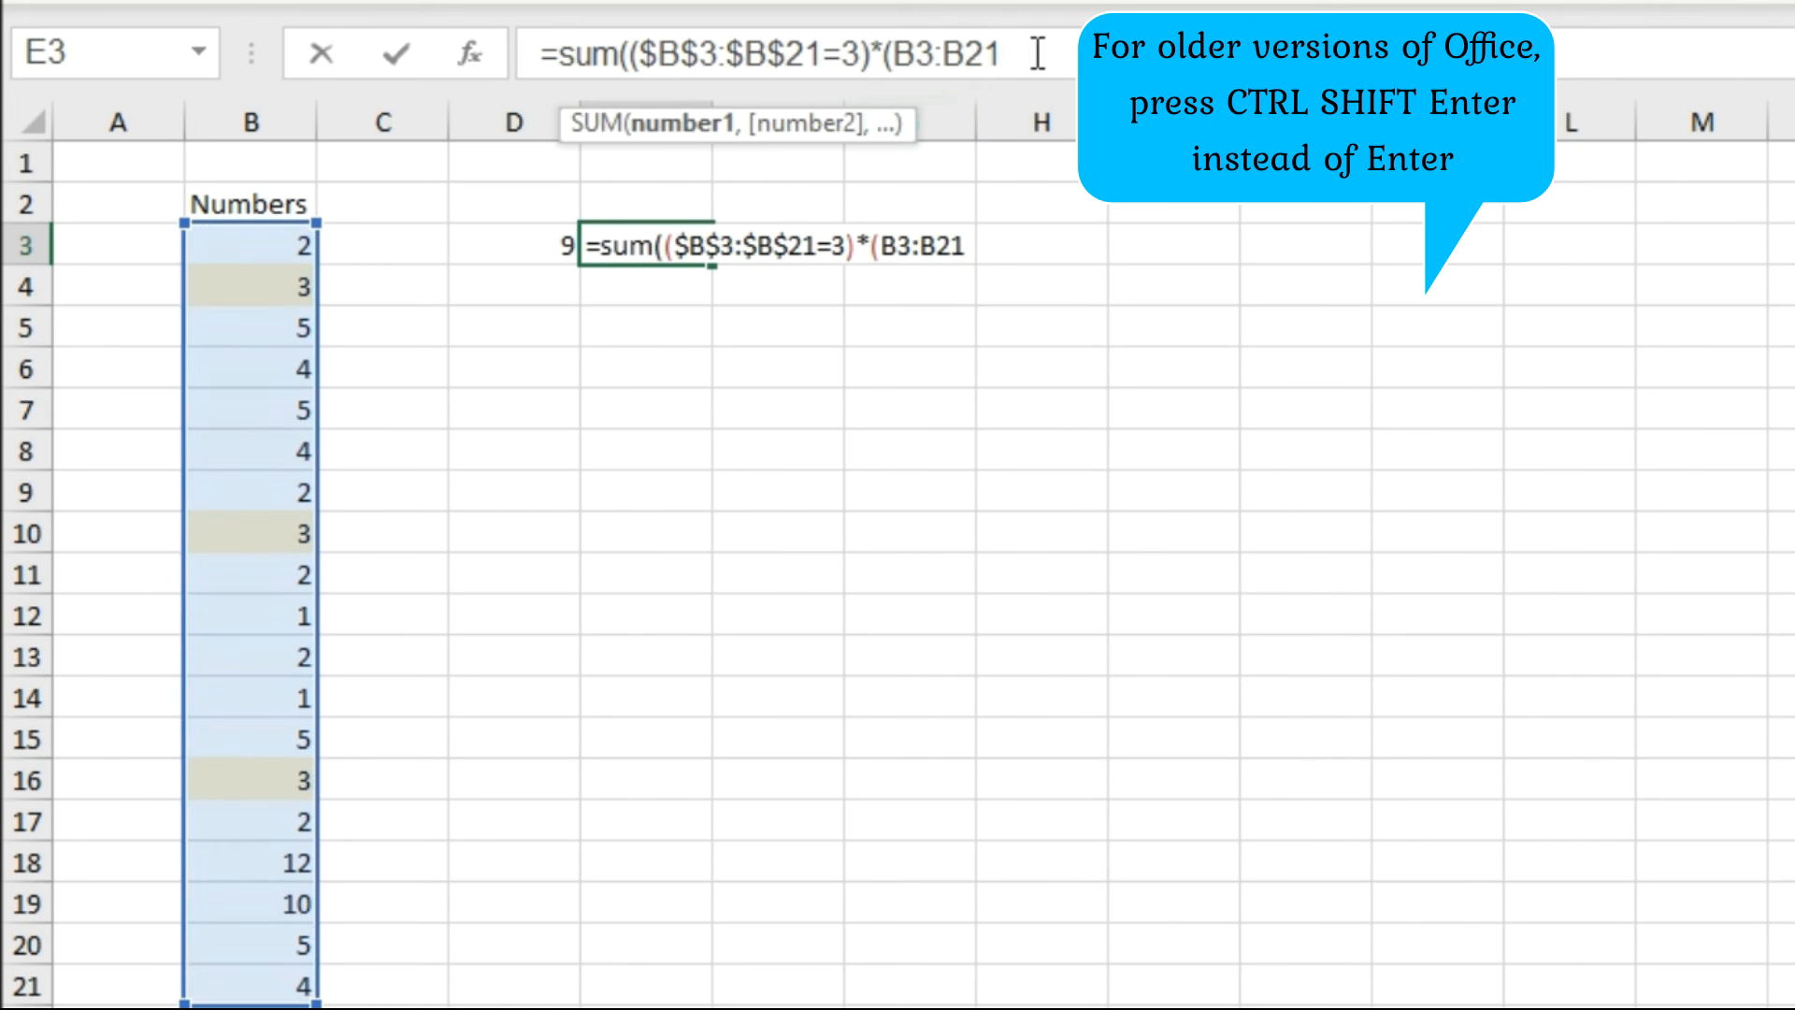
{"action": "type", "text": "))"}
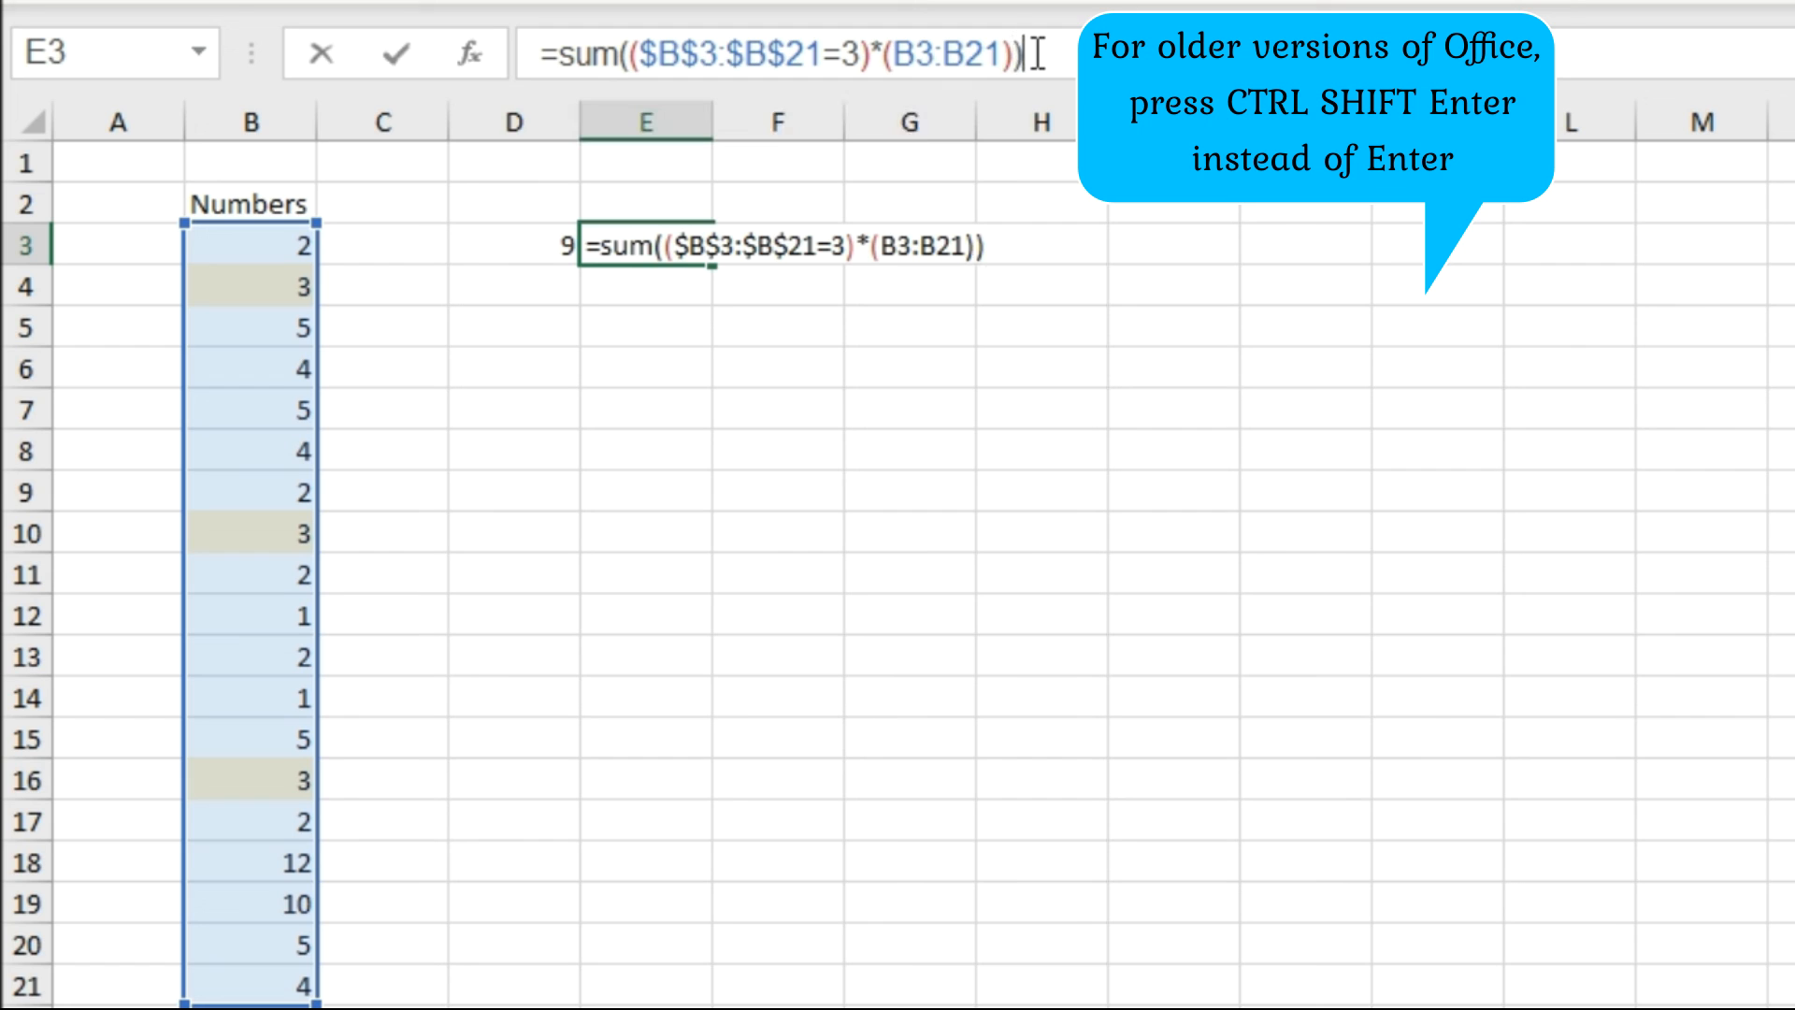
{"action": "key", "text": "Return"}
{"action": "left_click", "coordinate": [629, 245]}
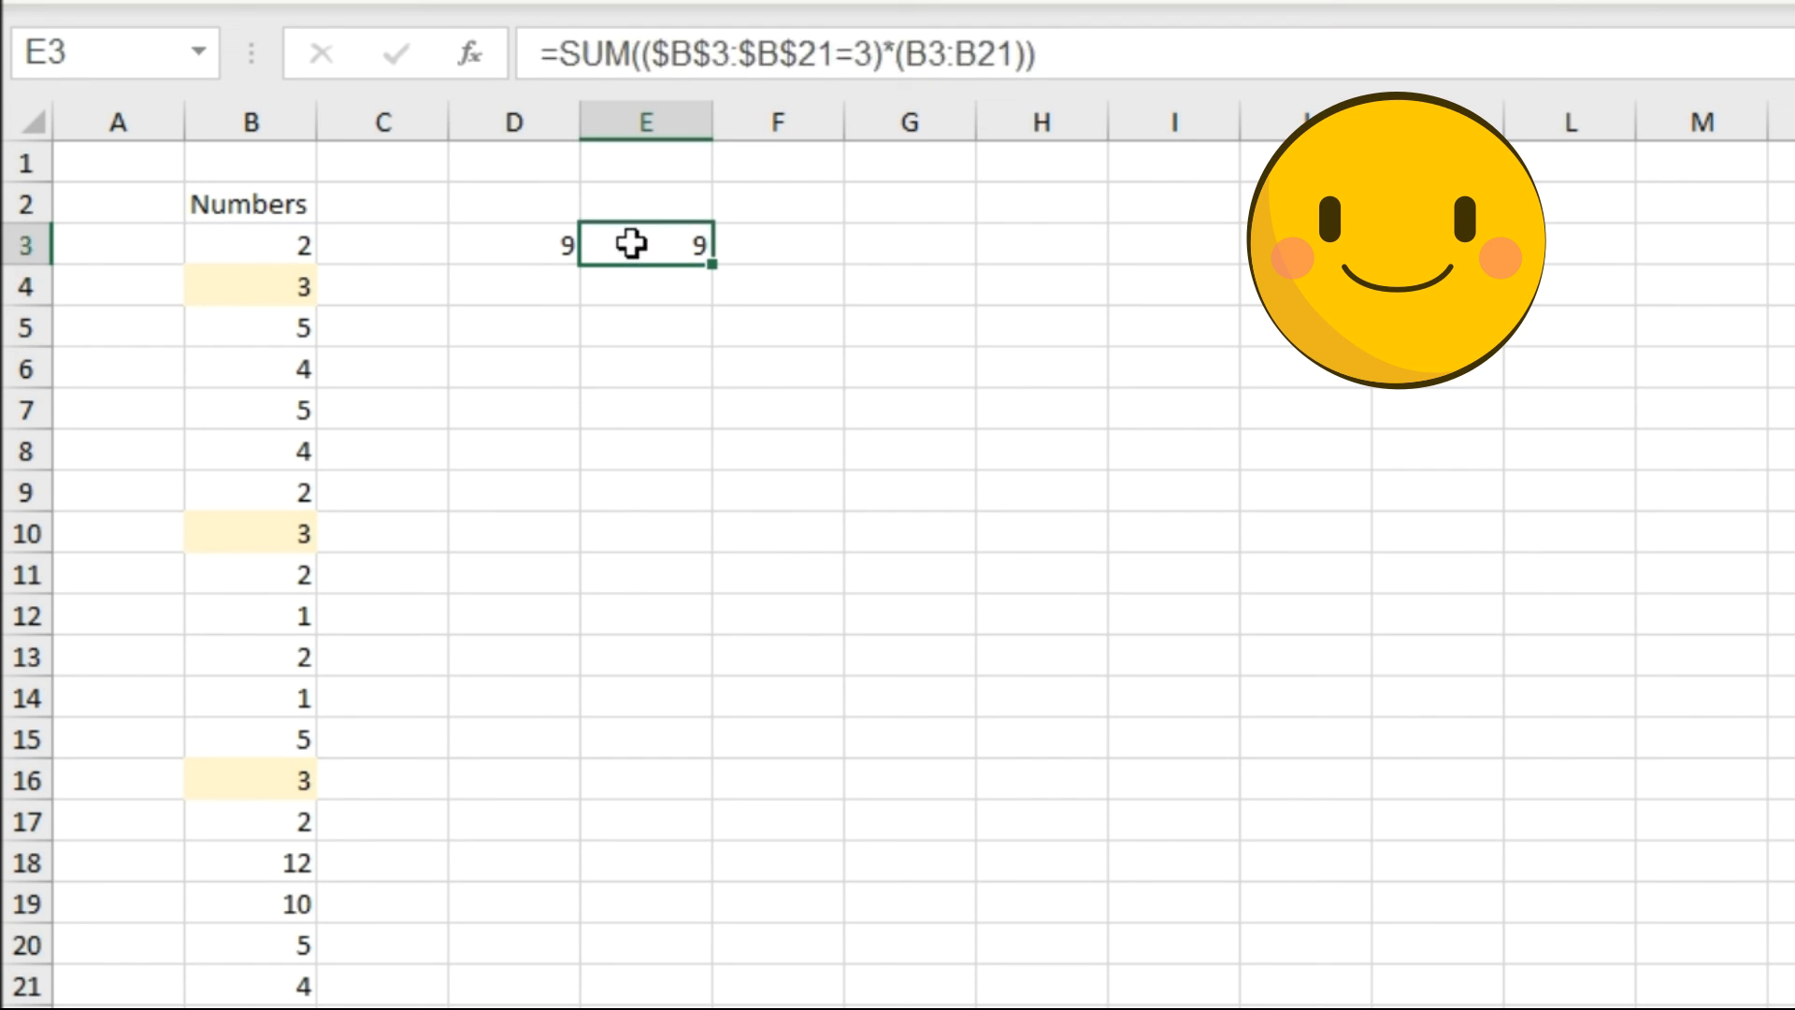
- Change the criterion of the SUMIF formula in D3 to 5
{"action": "left_click", "coordinate": [540, 244]}
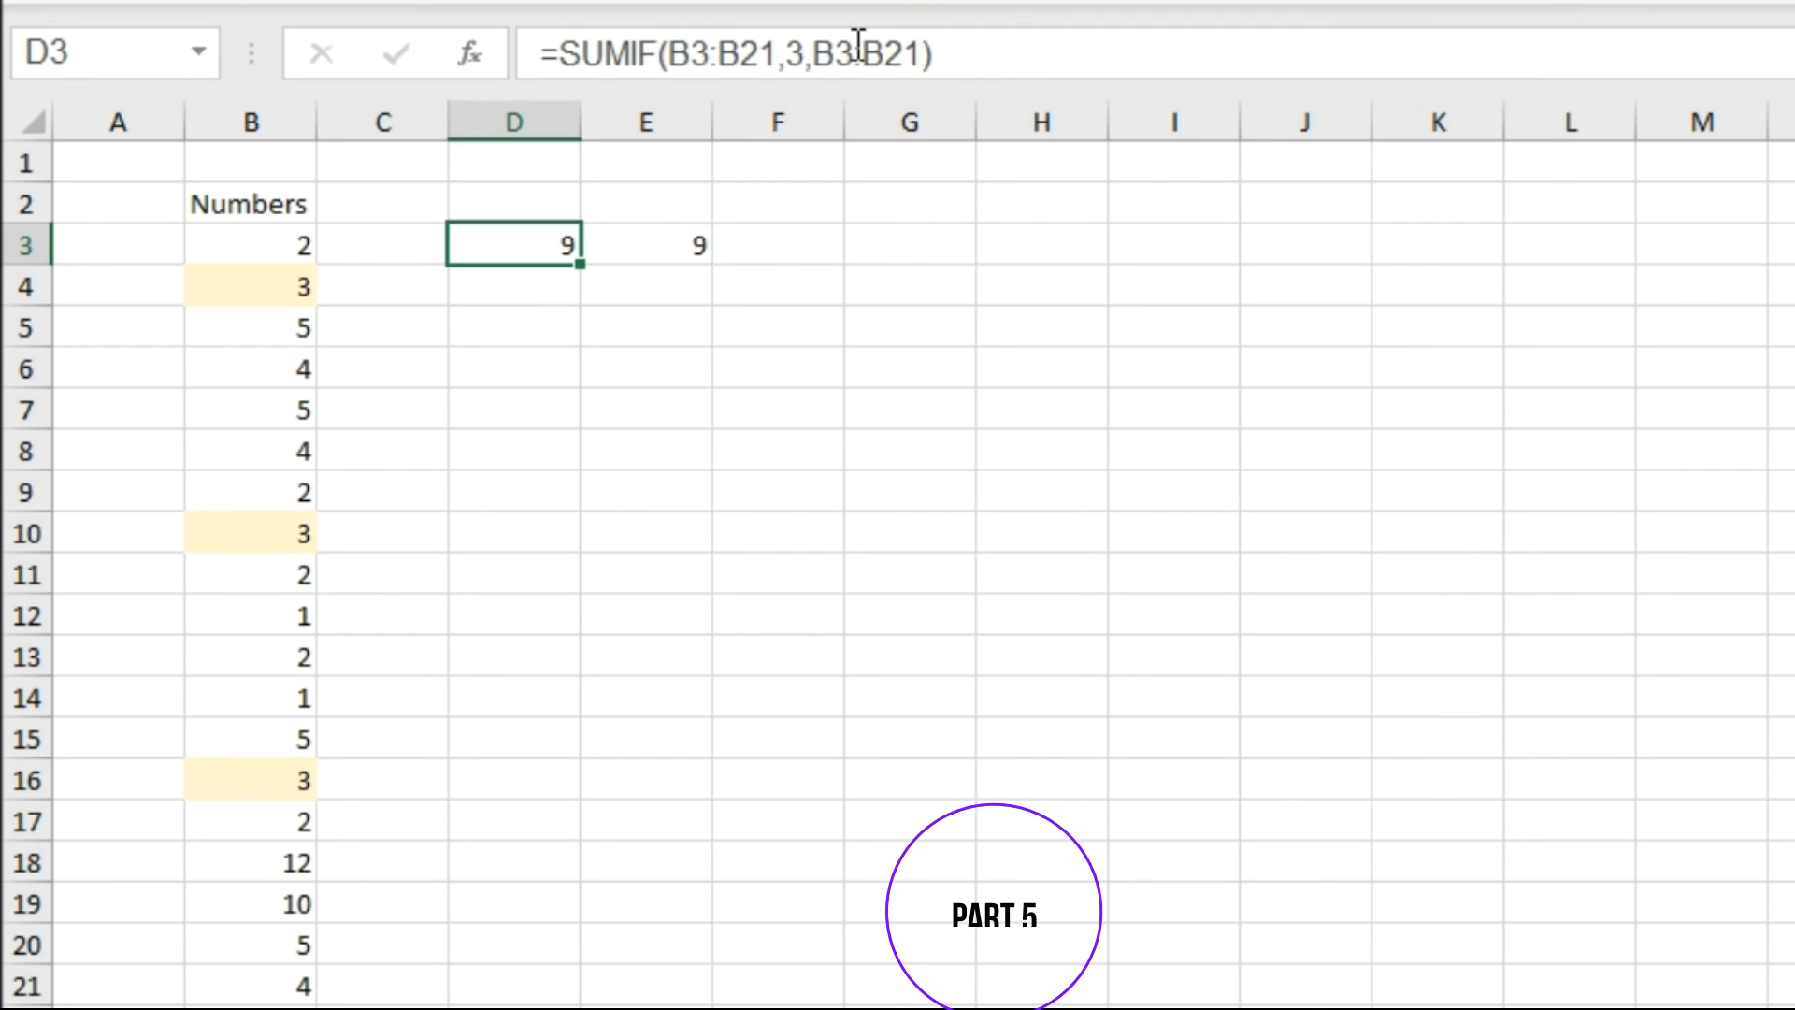
{"action": "left_click", "coordinate": [812, 53]}
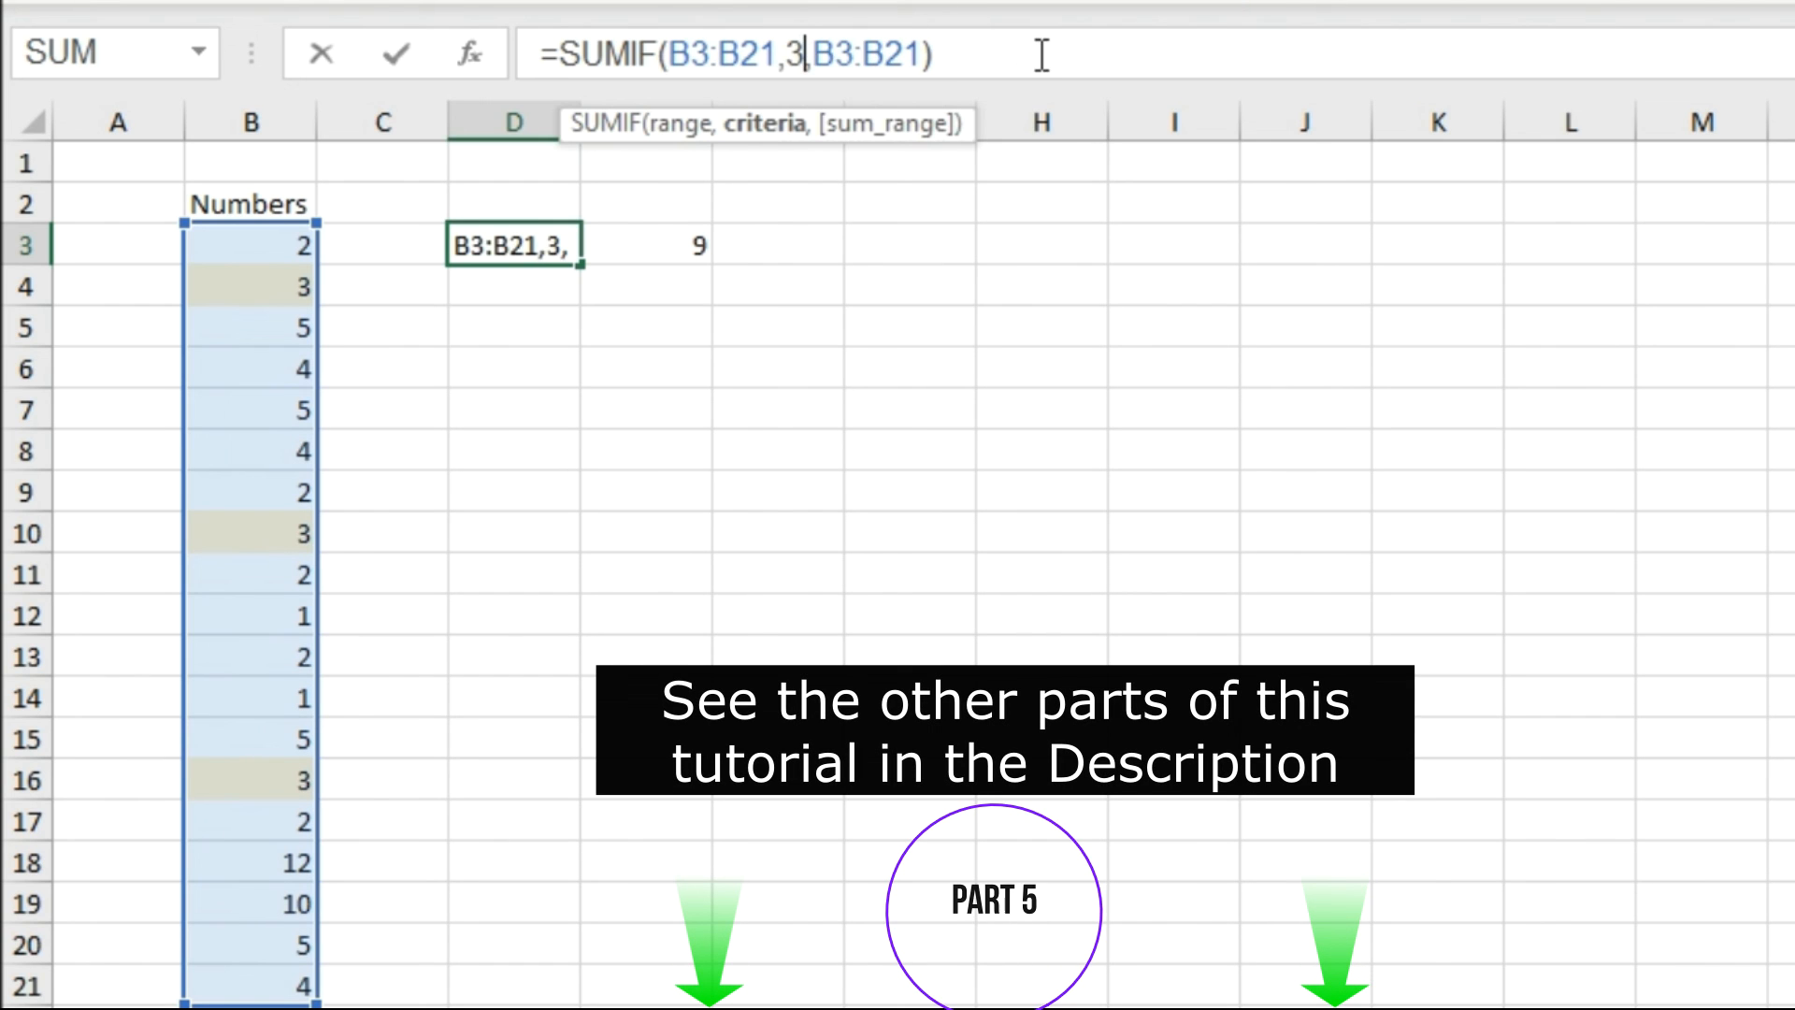
{"action": "key", "text": "BackSpace"}
{"action": "type", "text": "5"}
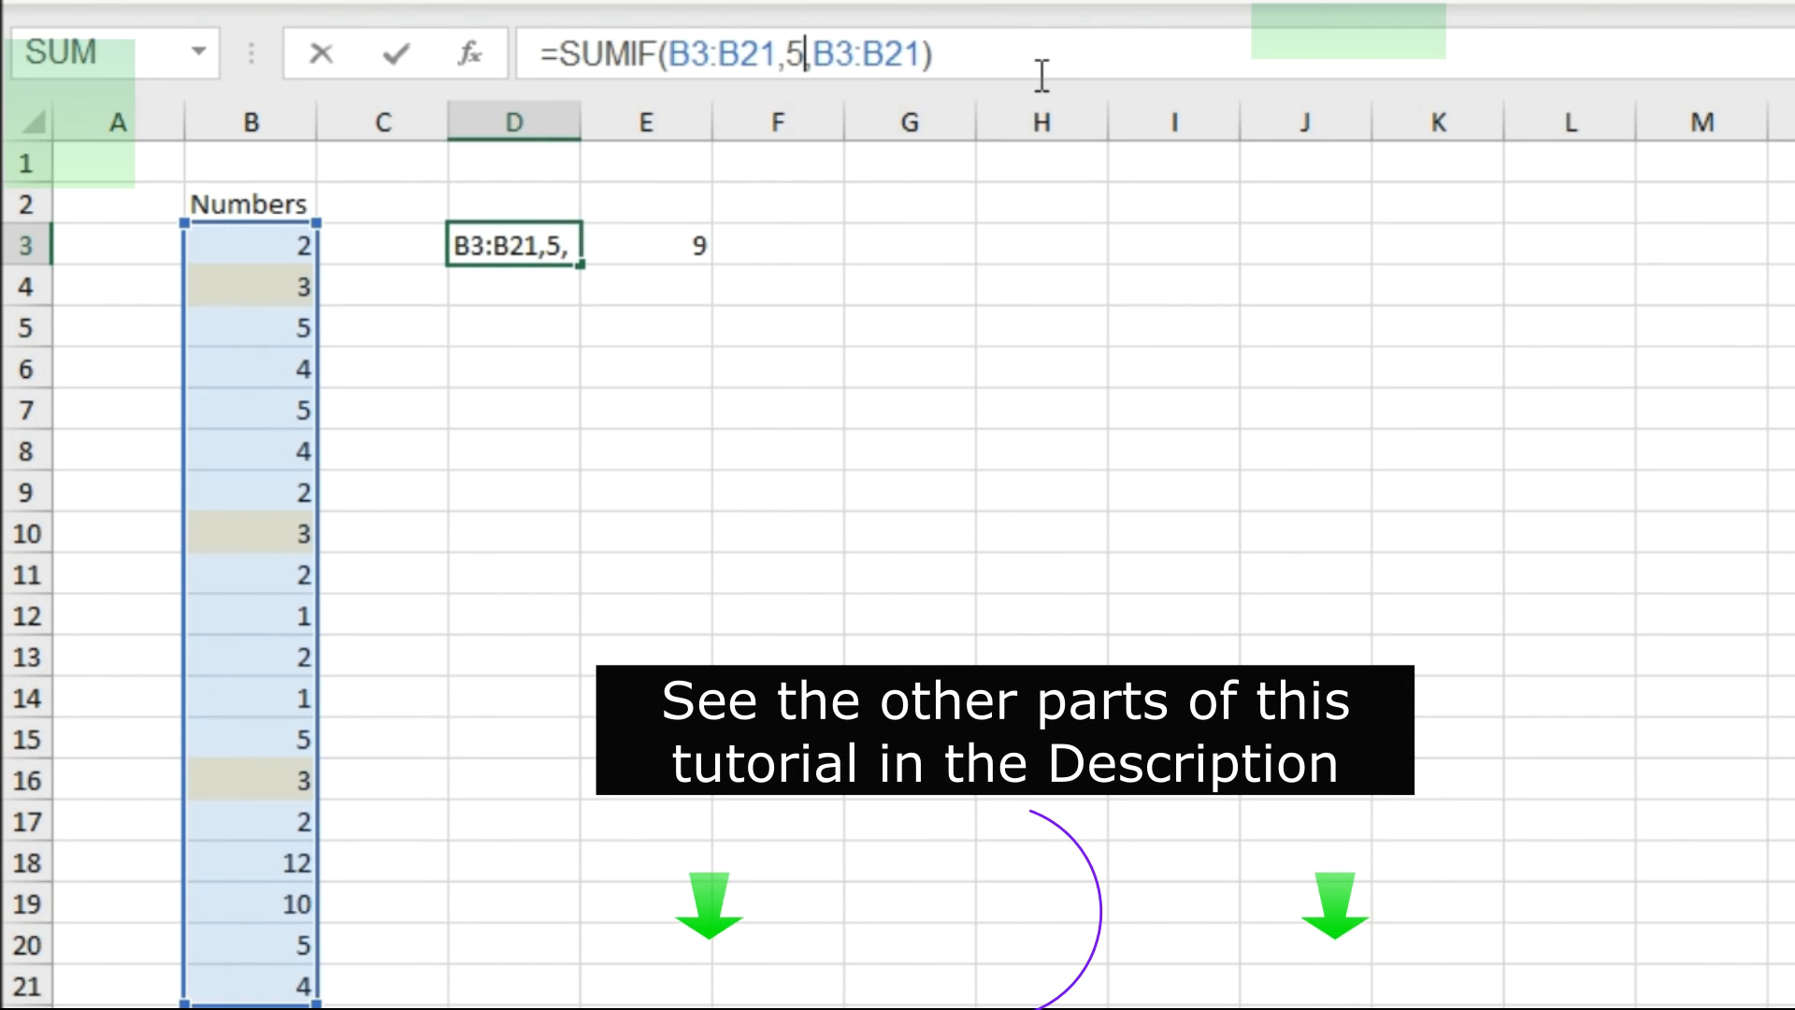
{"action": "key", "text": "Return"}
- Change the condition in E3's SUM formula to equal 5 and compare the formulas in D3 and E3
{"action": "left_click", "coordinate": [689, 248]}
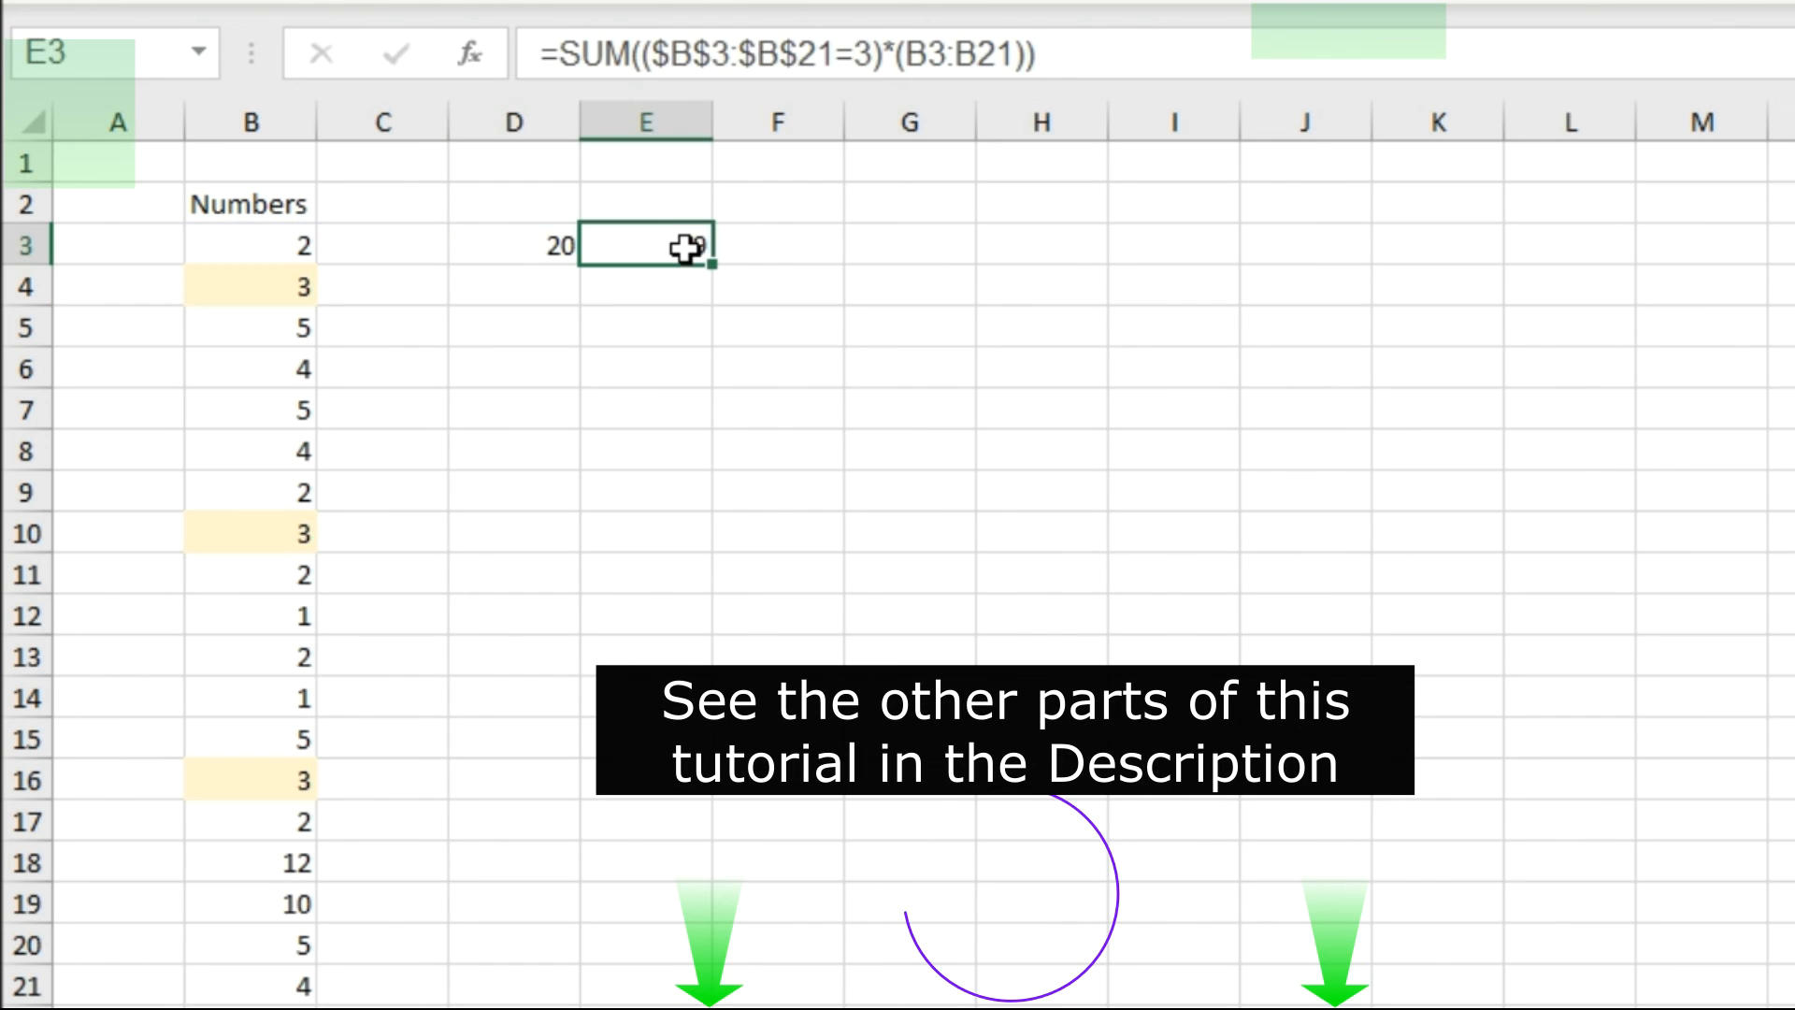
{"action": "left_click", "coordinate": [872, 56]}
{"action": "key", "text": "BackSpace"}
{"action": "type", "text": "5"}
{"action": "key", "text": "Return"}
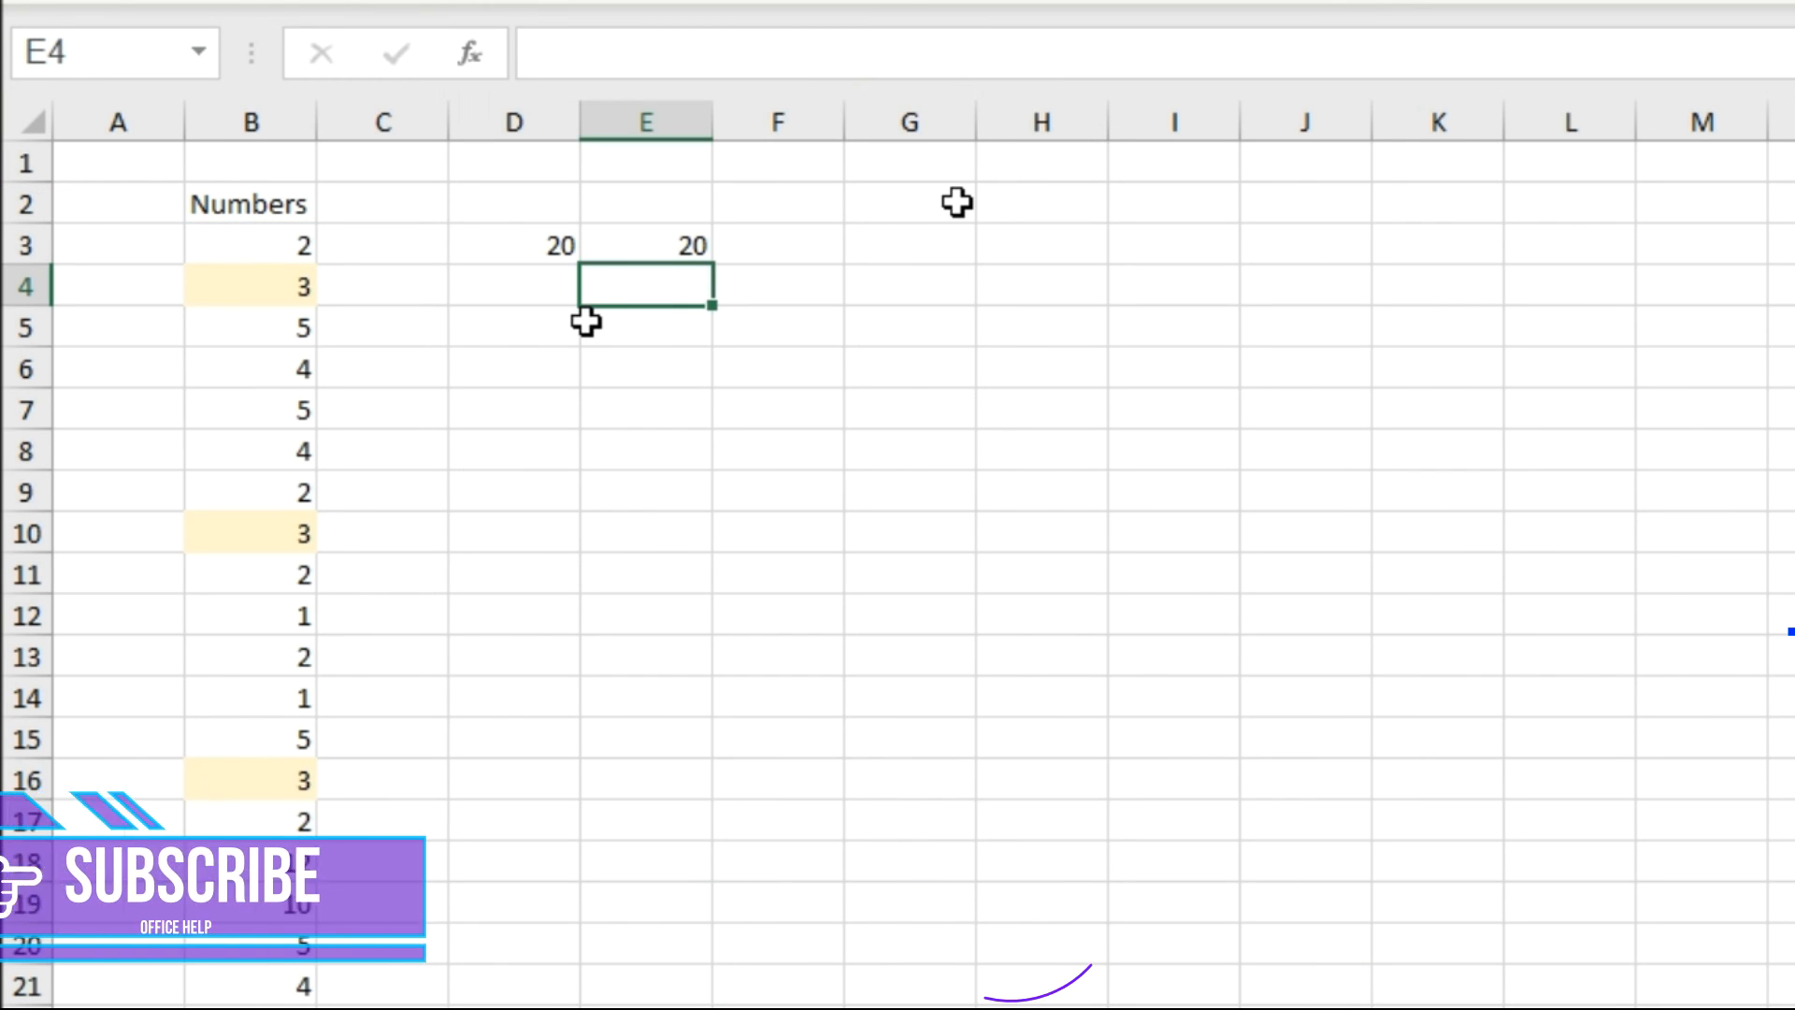
{"action": "left_click", "coordinate": [552, 262]}
{"action": "left_click", "coordinate": [653, 245]}
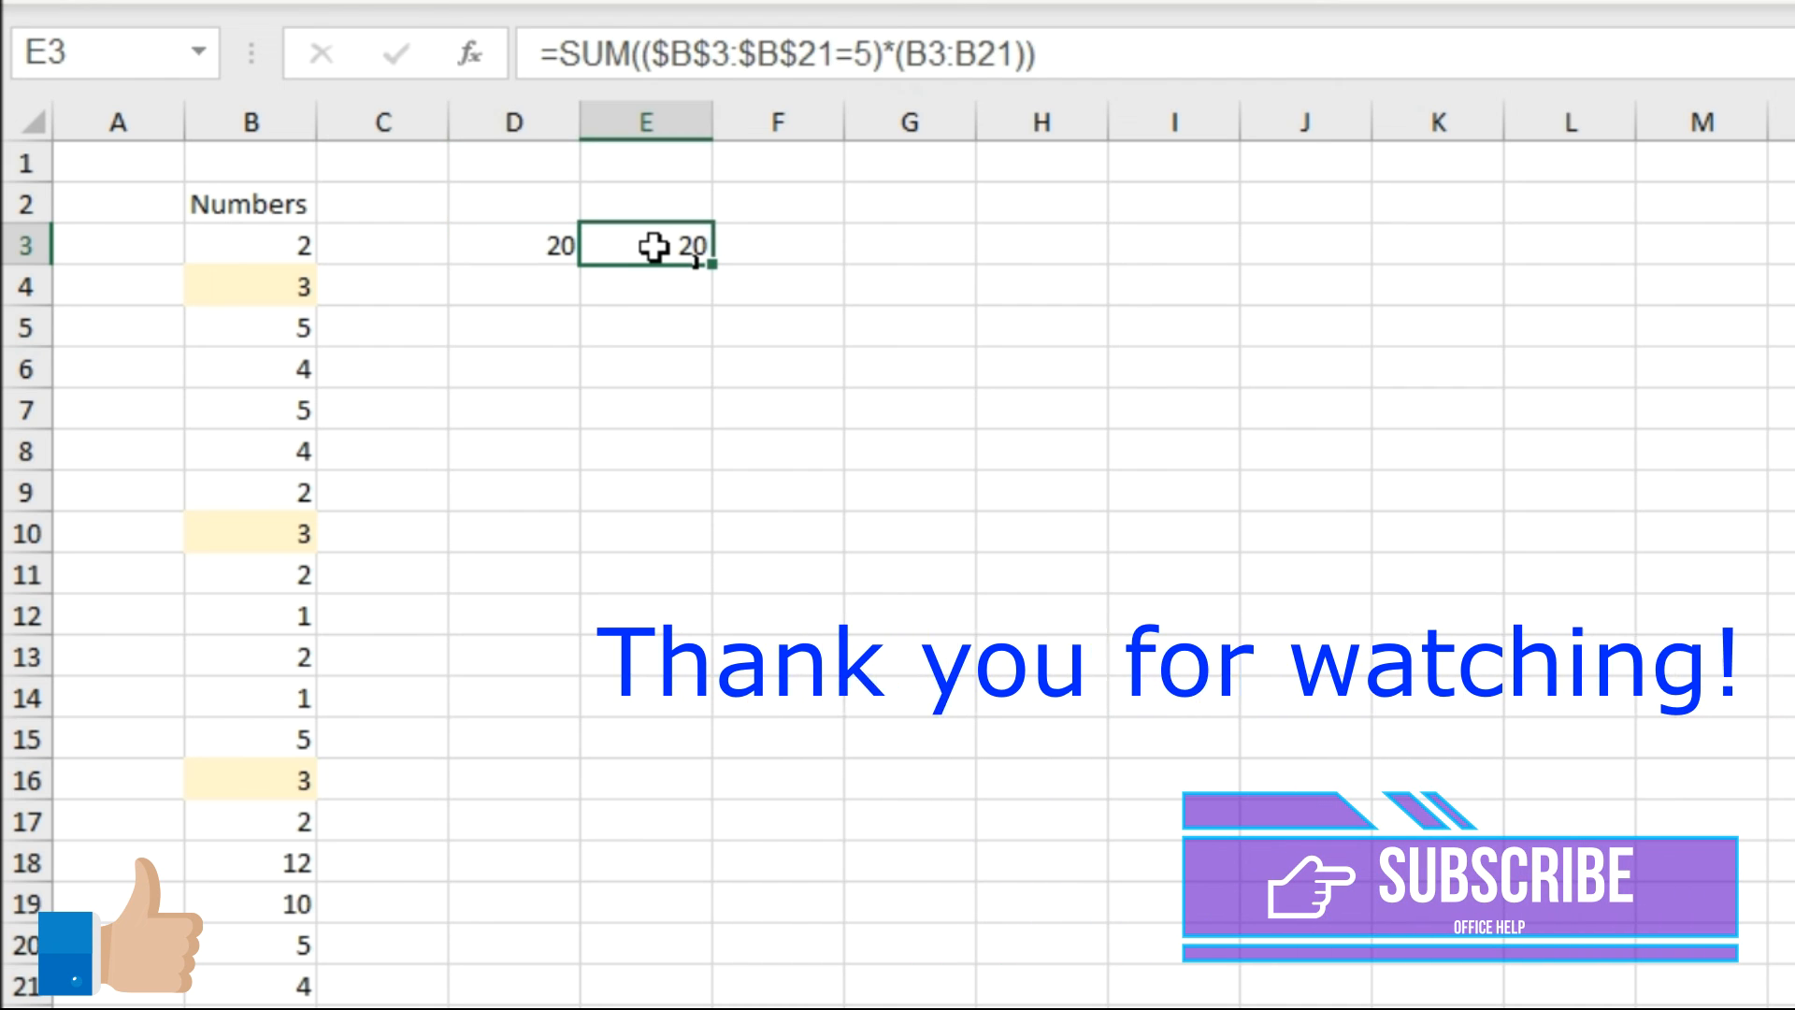
{"action": "left_click", "coordinate": [533, 248]}
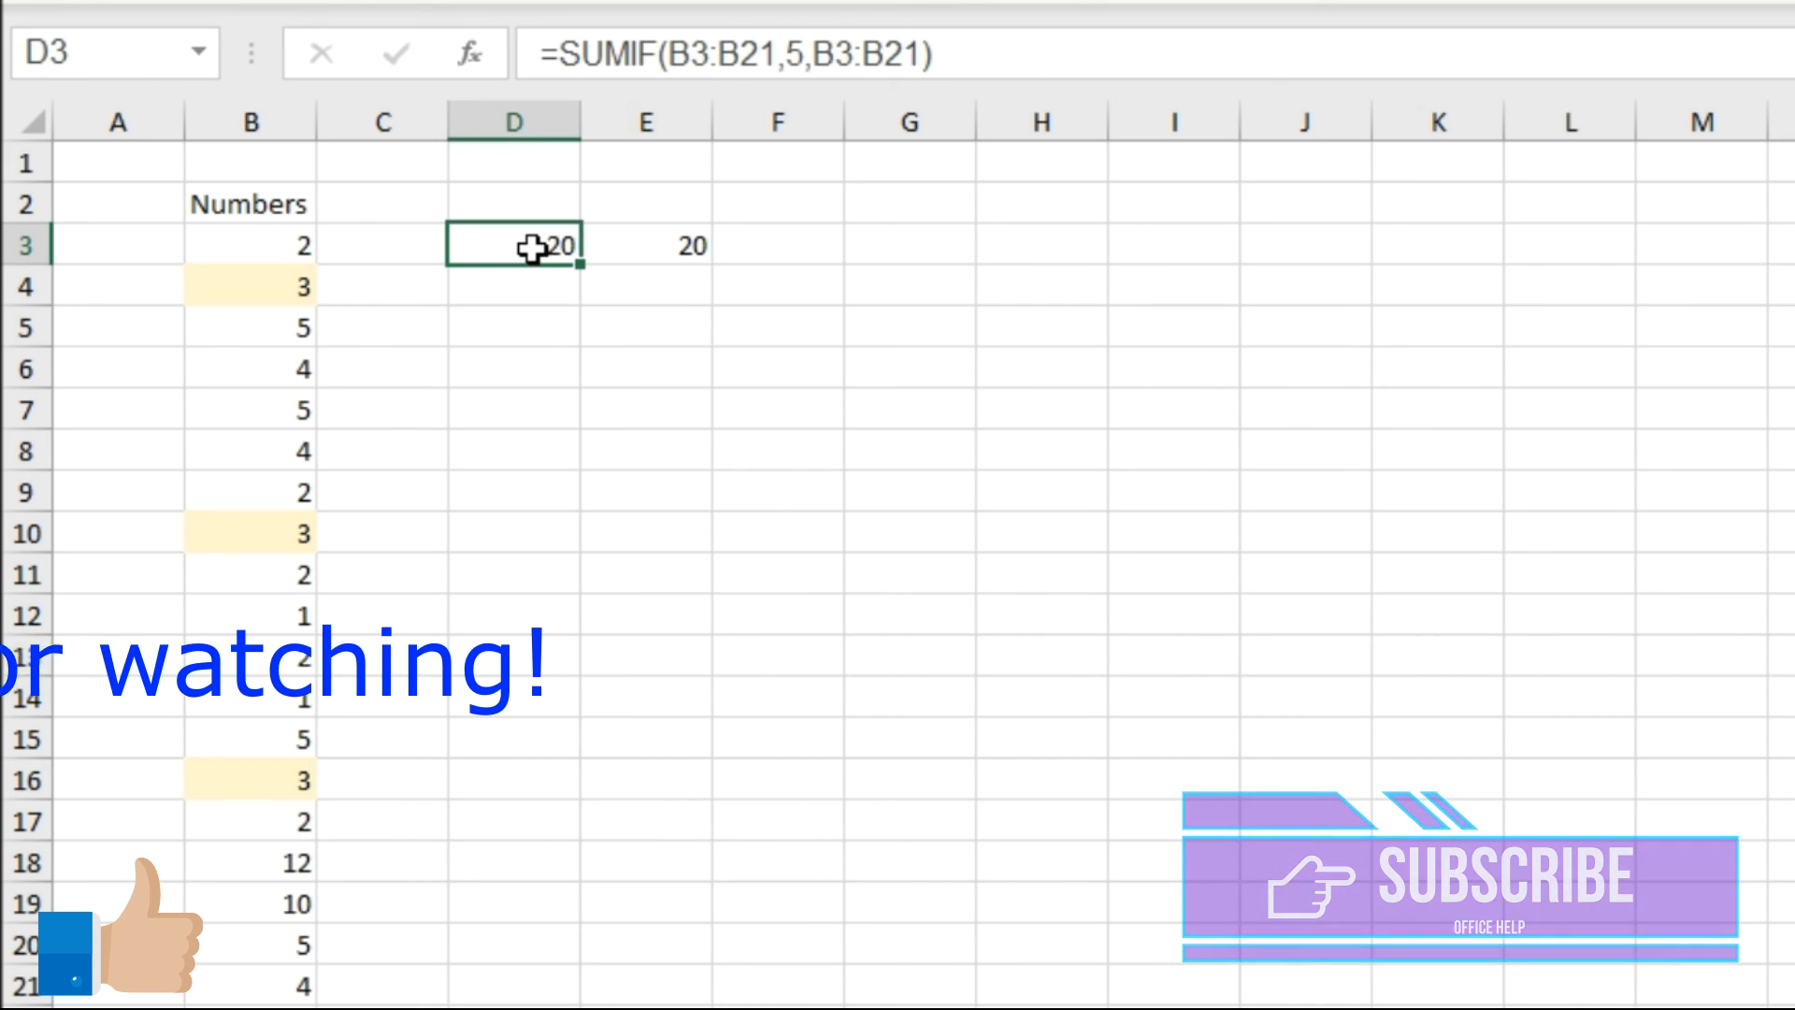